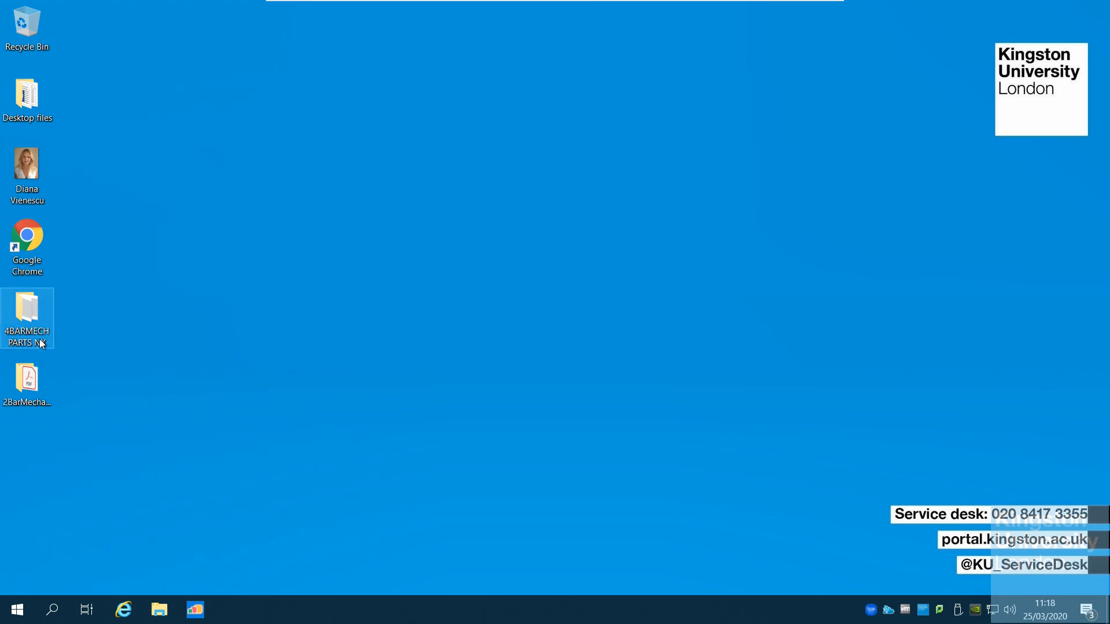
# Open the NX_Tutorial_Four_Bar_Mechanism1 PDF from the 4BARMECH PARTS NX folder
pyautogui.doubleClick(29, 320)
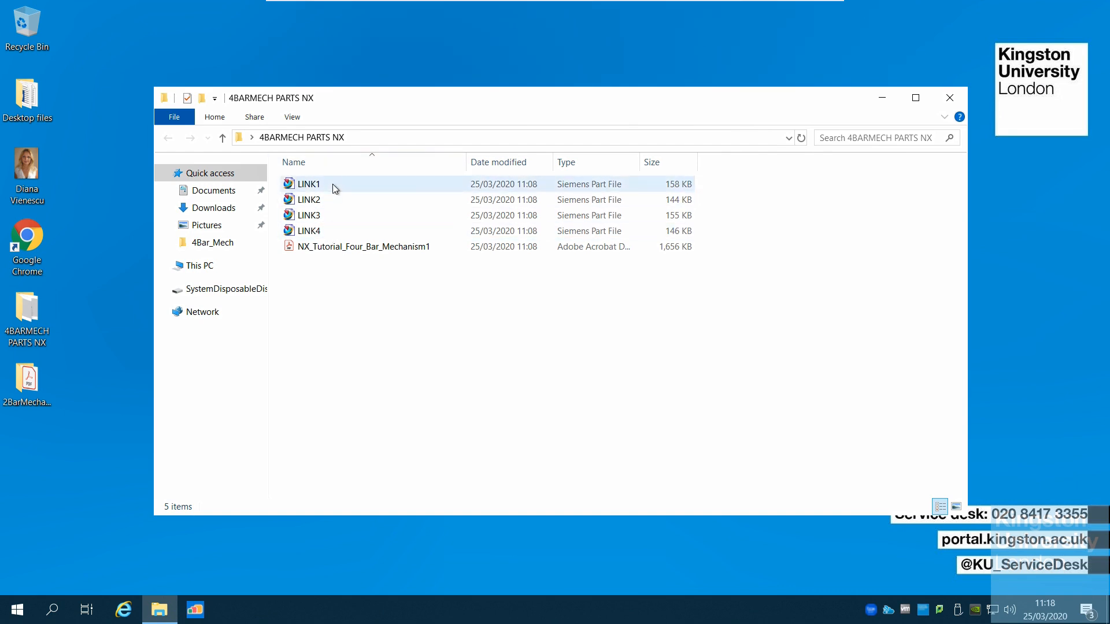
pyautogui.doubleClick(348, 250)
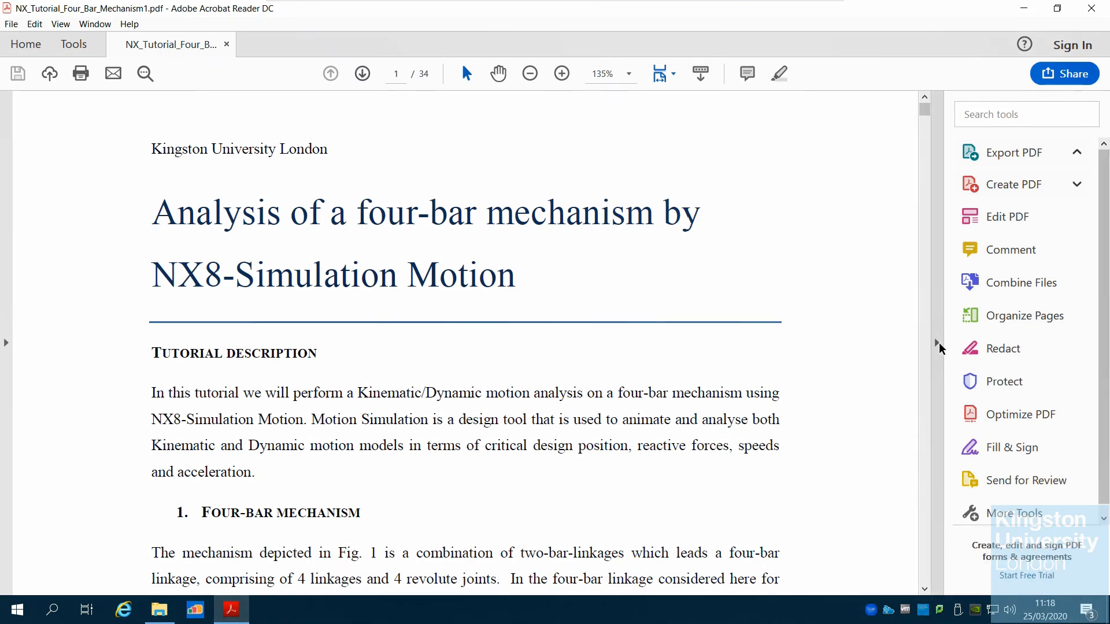
# Hide the tools pane and zoom the document out to 100%
pyautogui.click(936, 343)
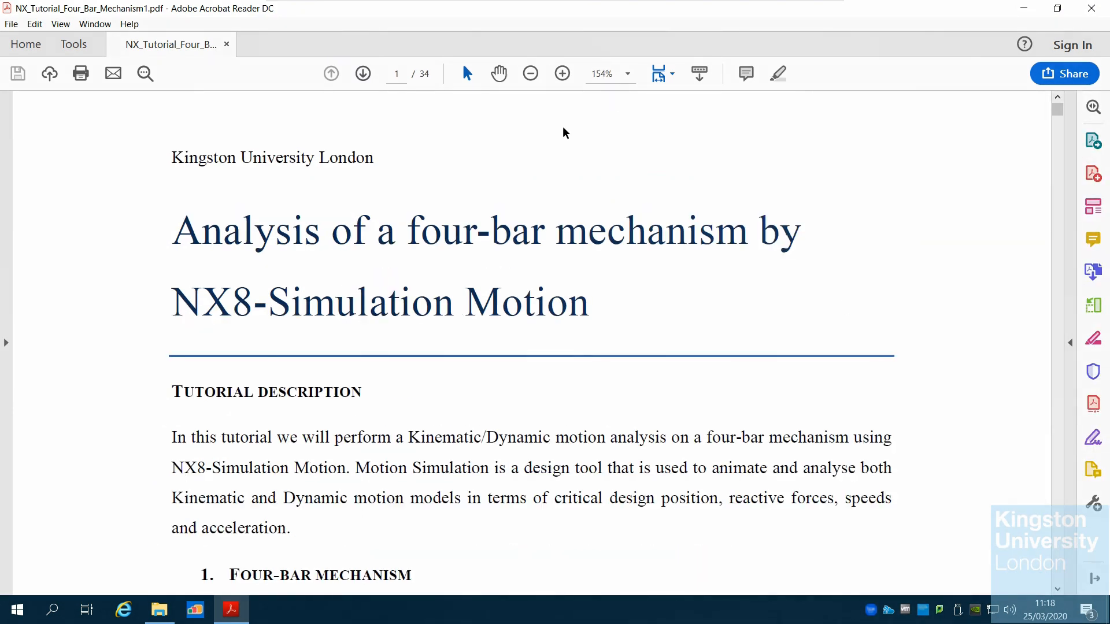
pyautogui.click(530, 73)
pyautogui.click(531, 73)
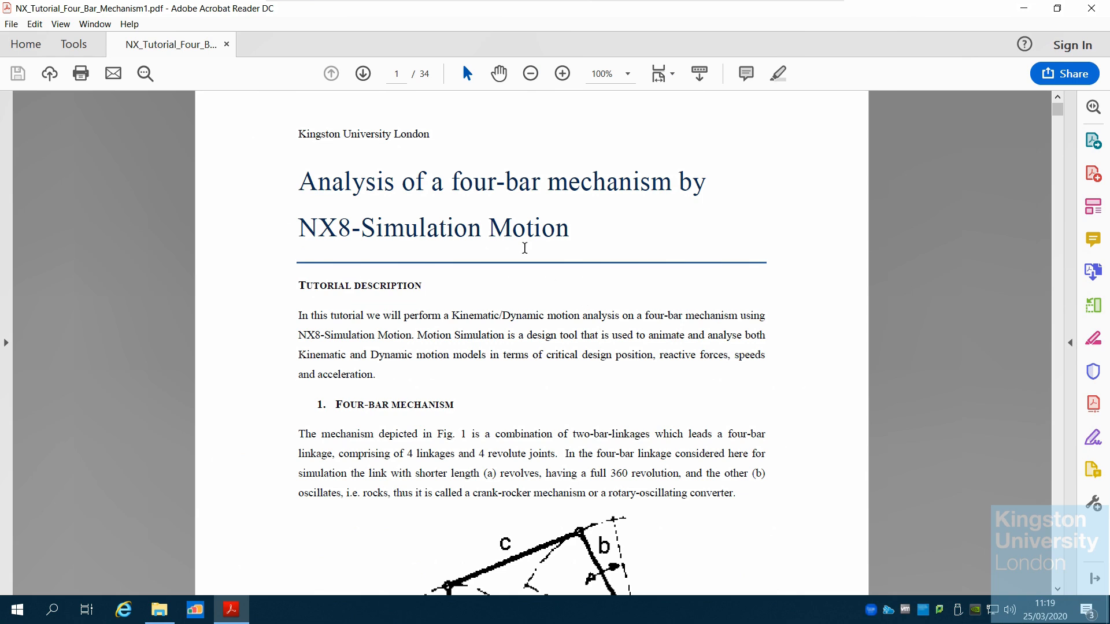
# Read through the tutorial's introduction, the four-bar mechanism description and the Assembly Navigator section
pyautogui.scroll(-1, 577, 284)
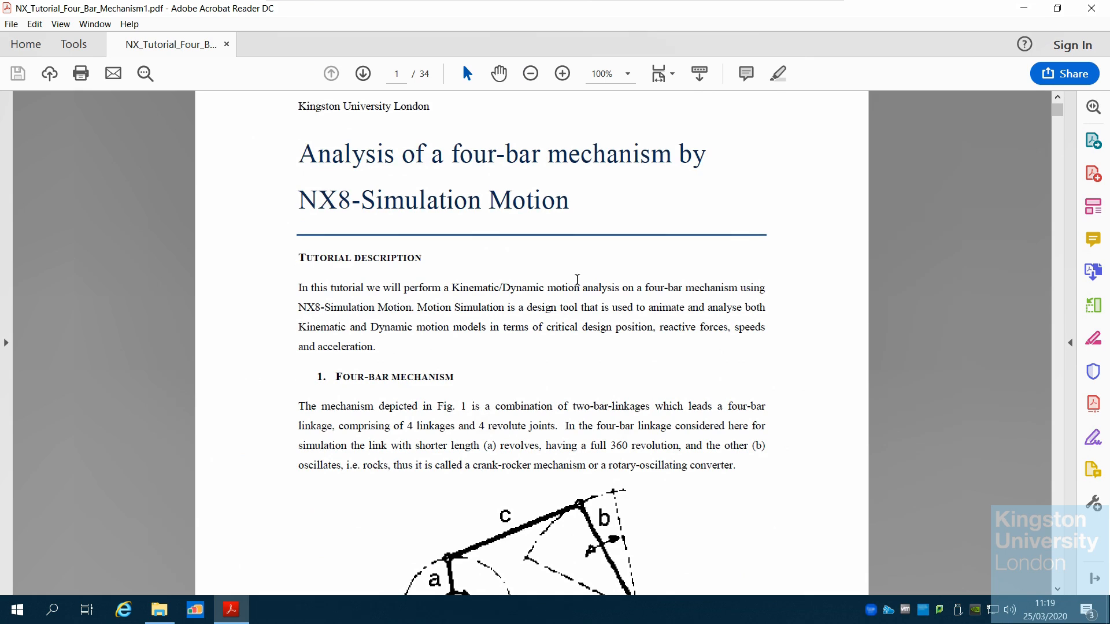
pyautogui.scroll(-2, 621, 250)
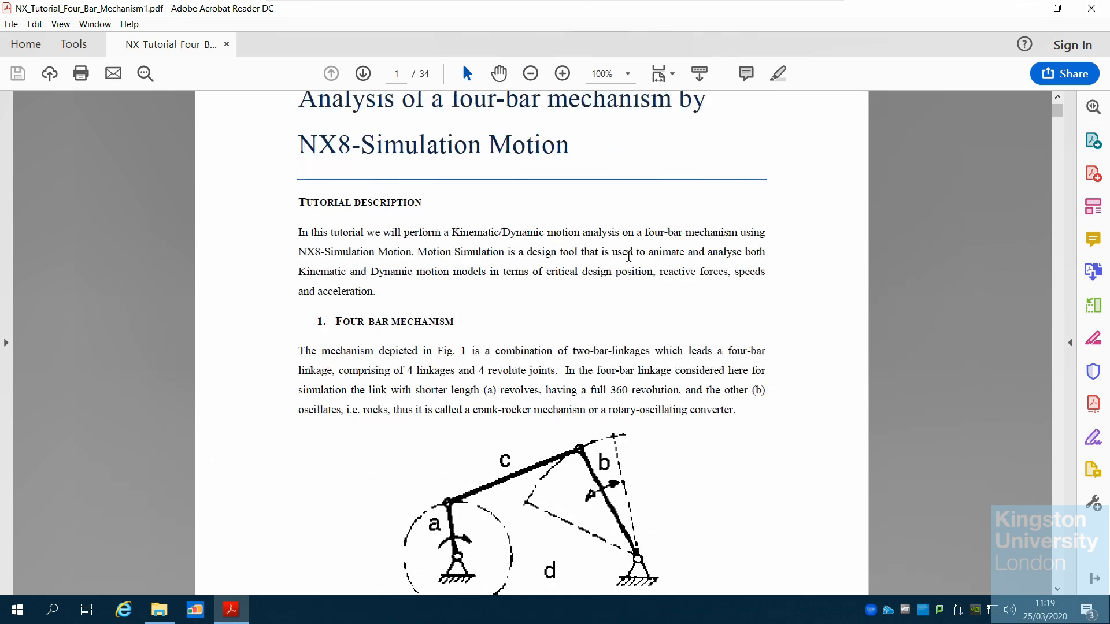
pyautogui.scroll(-1, 571, 386)
pyautogui.scroll(-2, 586, 371)
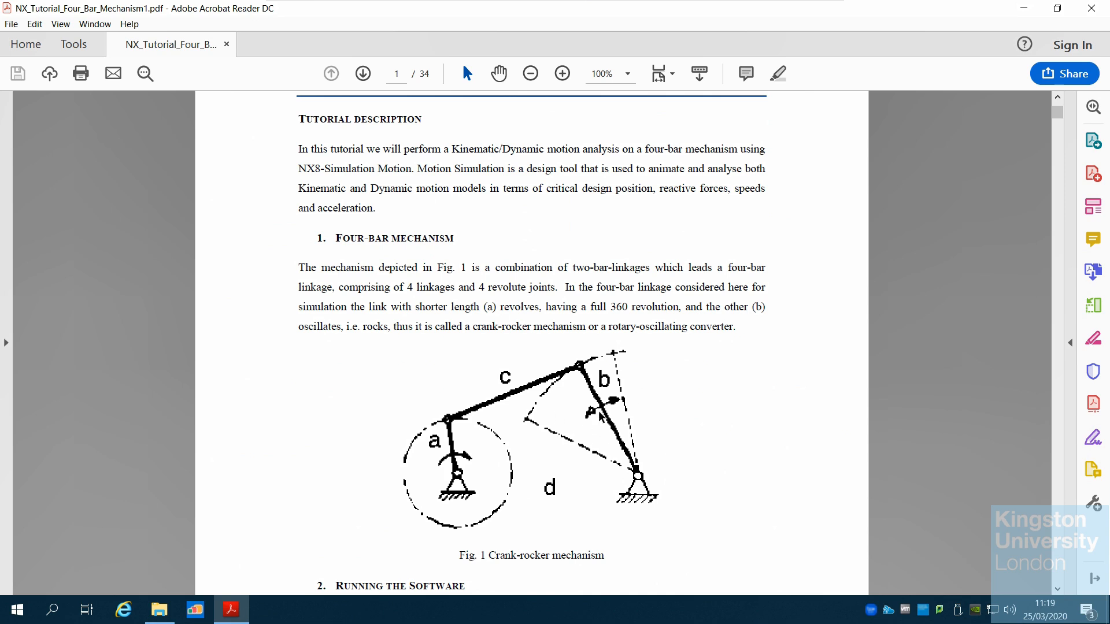
pyautogui.scroll(-1, 578, 447)
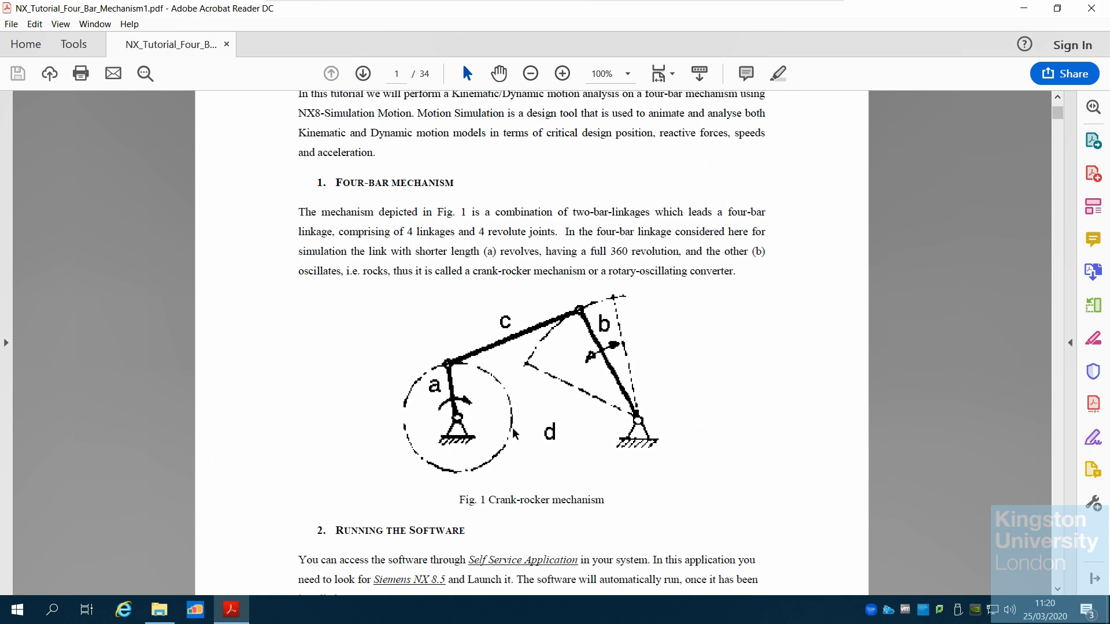
pyautogui.scroll(-4, 604, 433)
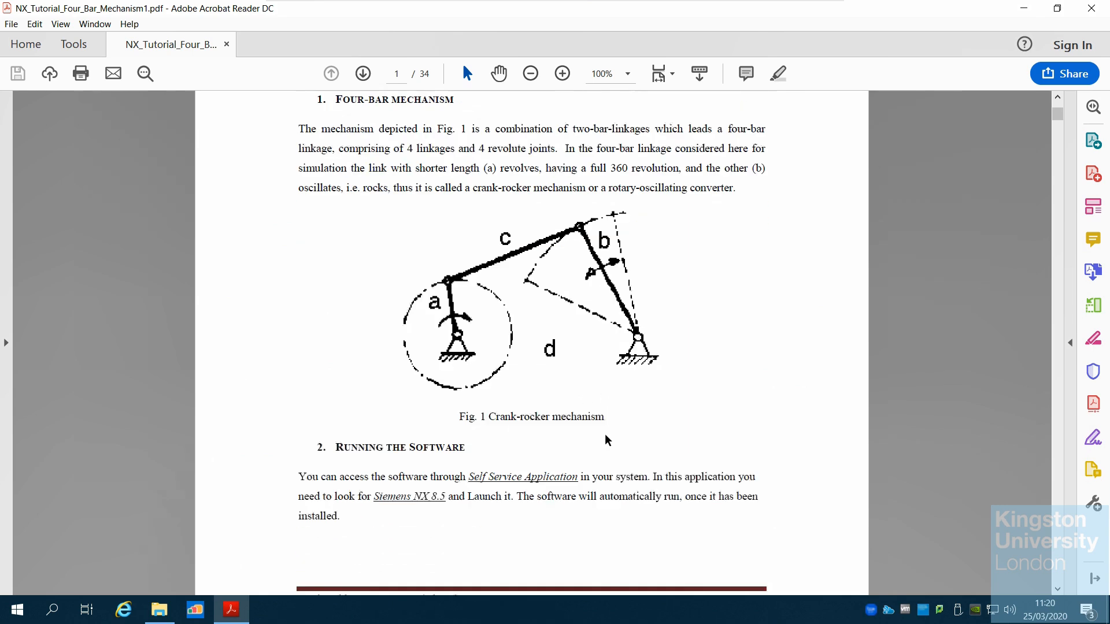
pyautogui.scroll(-2, 605, 440)
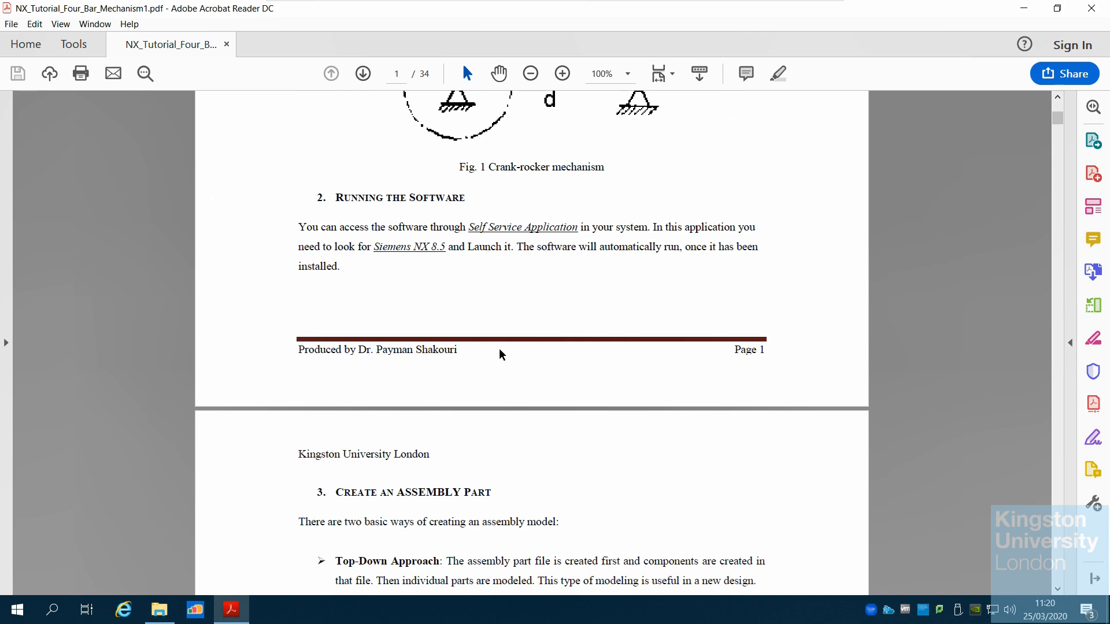
pyautogui.scroll(-5, 584, 352)
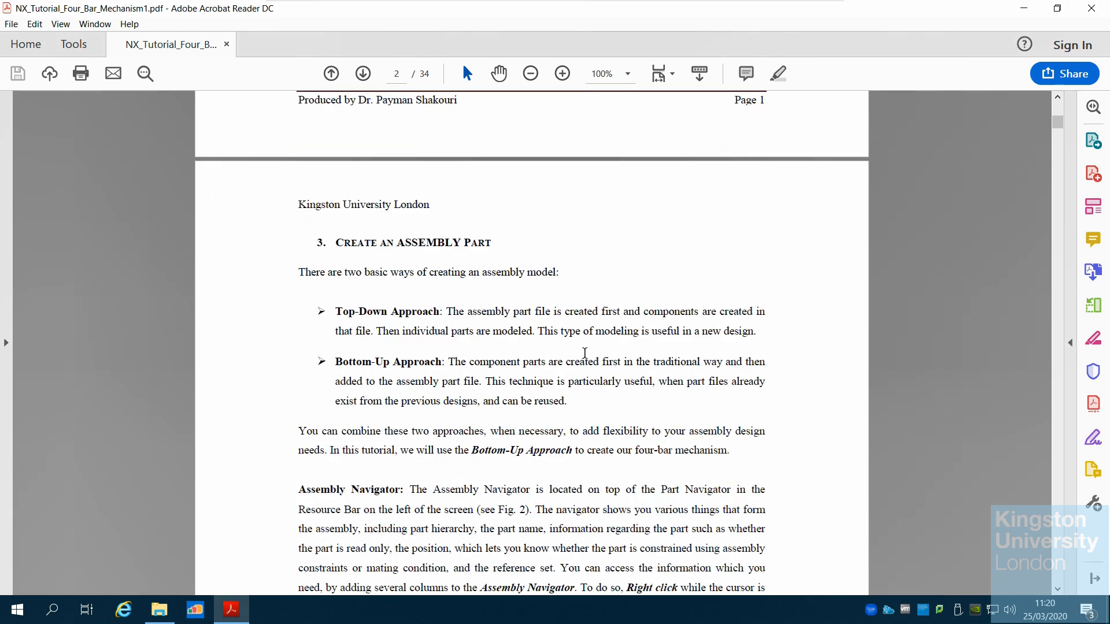
pyautogui.scroll(-1, 584, 353)
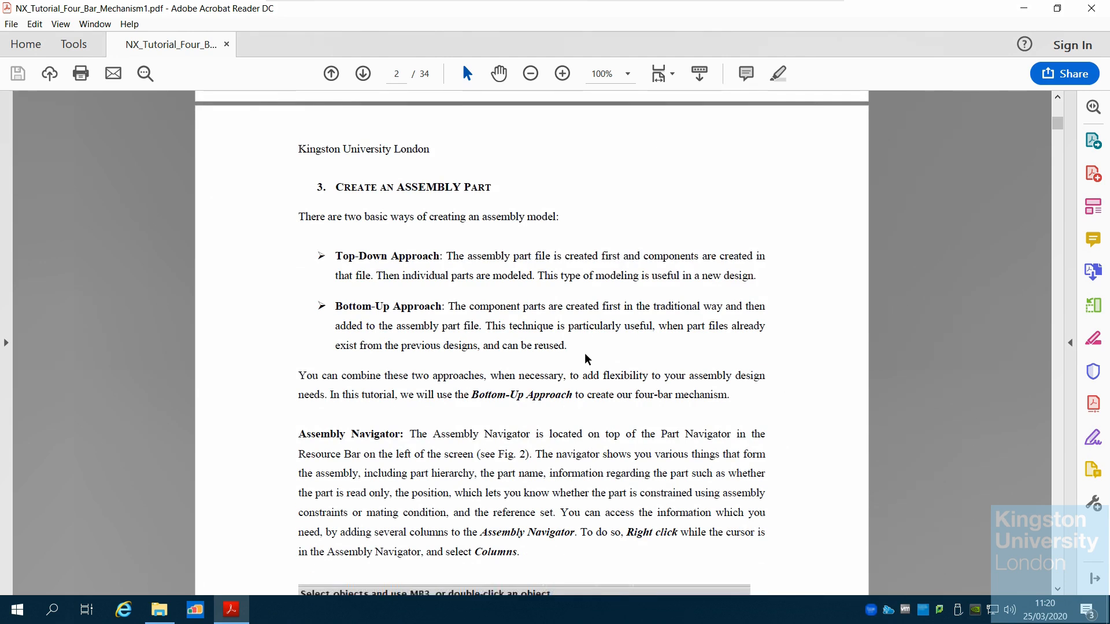
pyautogui.scroll(-1, 584, 355)
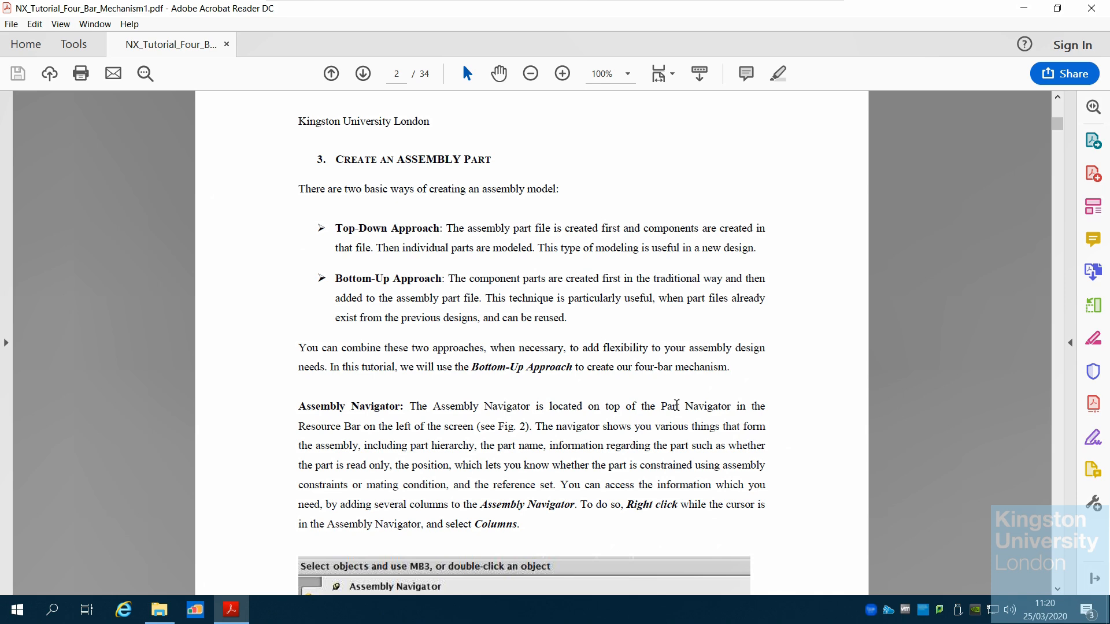
pyautogui.scroll(-4, 697, 418)
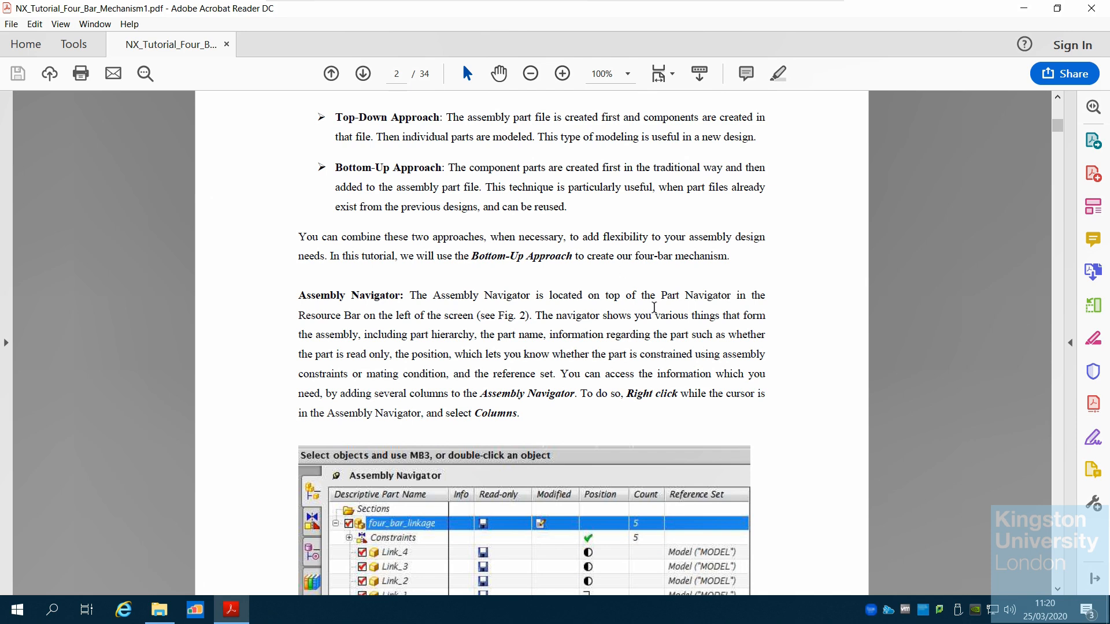
pyautogui.scroll(-3, 654, 307)
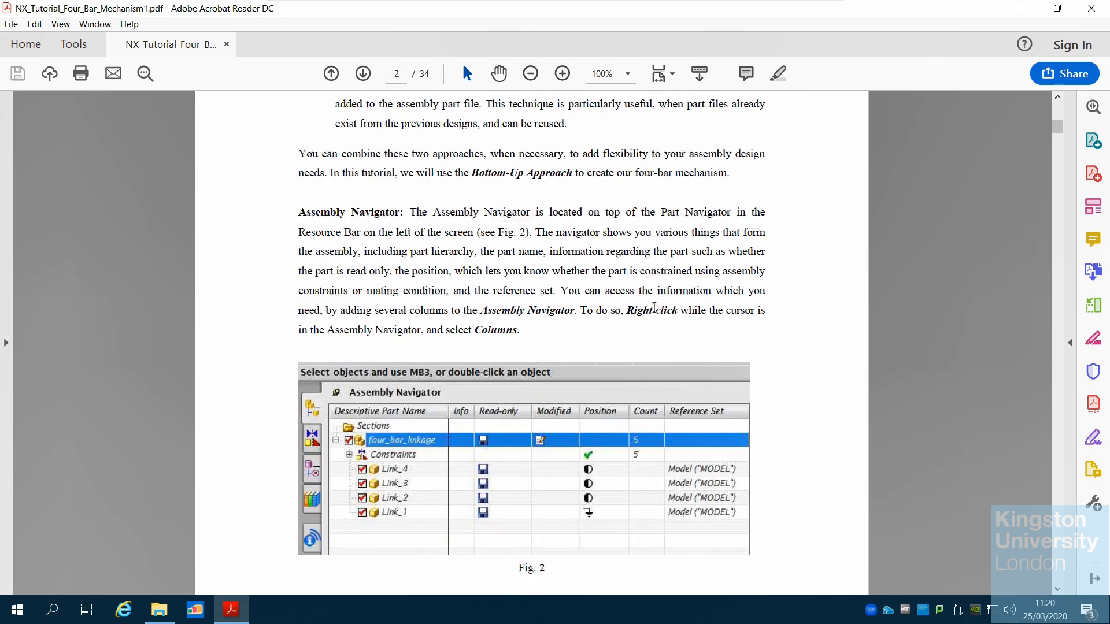
pyautogui.scroll(-3, 654, 308)
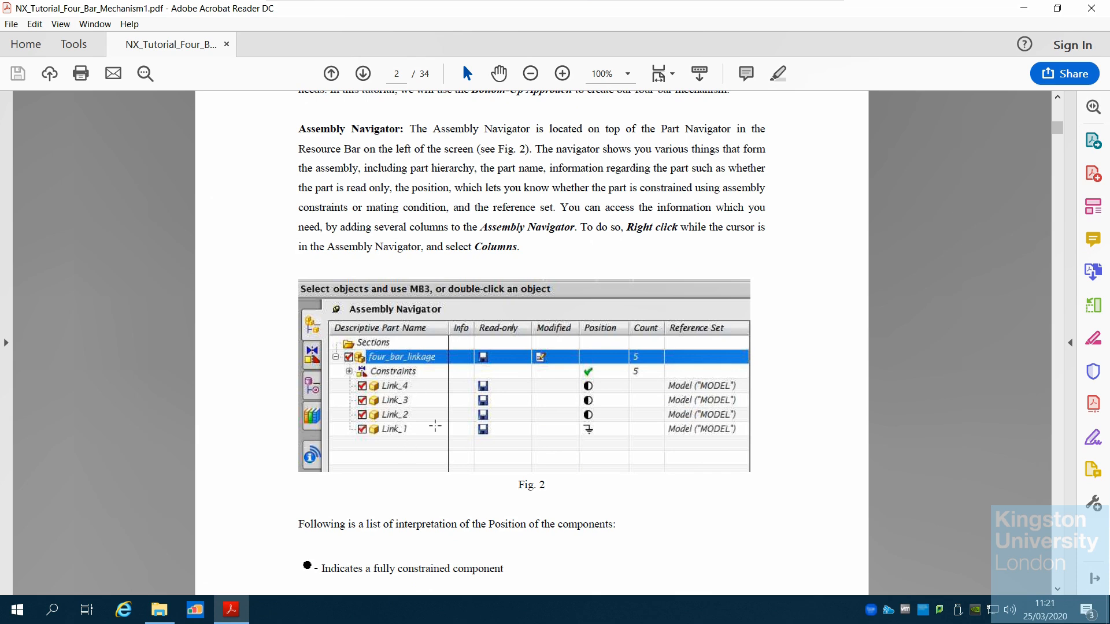
pyautogui.scroll(-1, 435, 426)
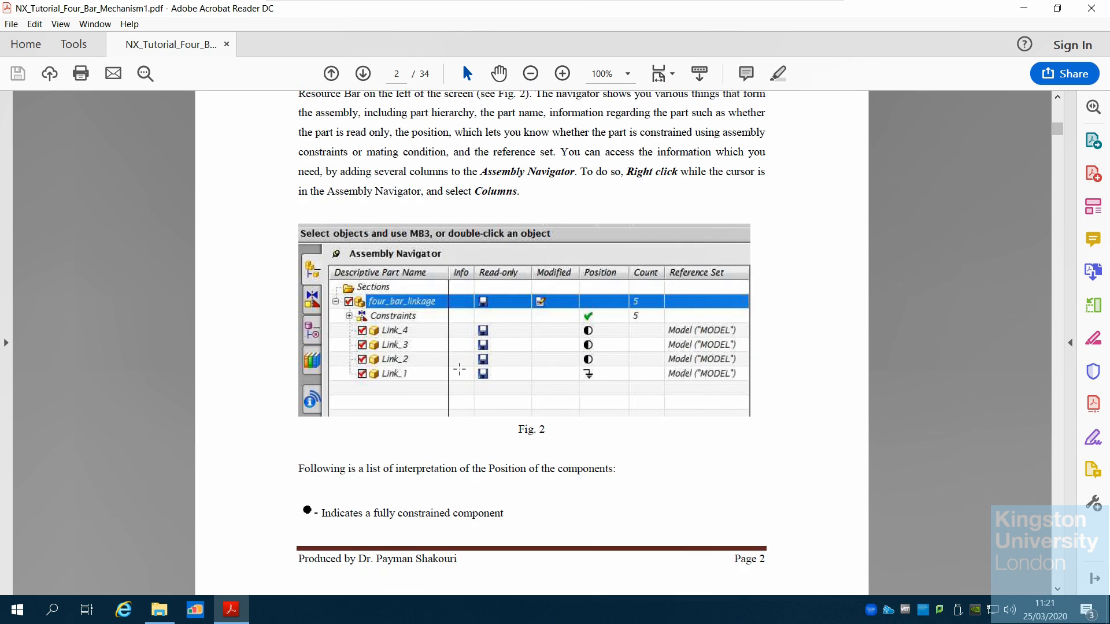
pyautogui.scroll(-1, 461, 374)
pyautogui.scroll(-2, 460, 369)
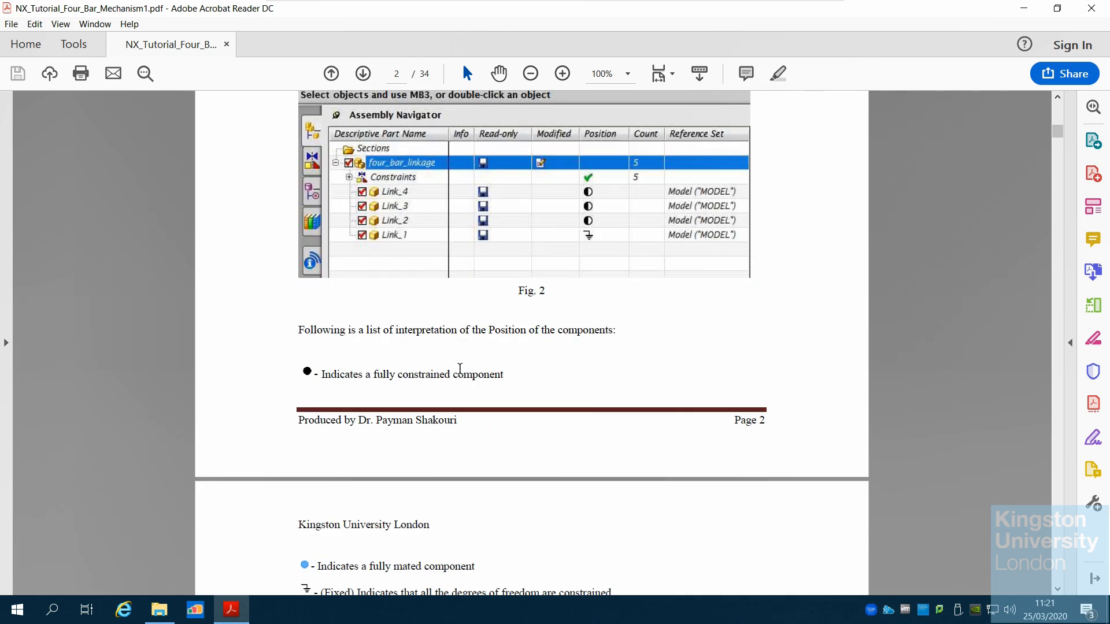
pyautogui.scroll(-2, 460, 370)
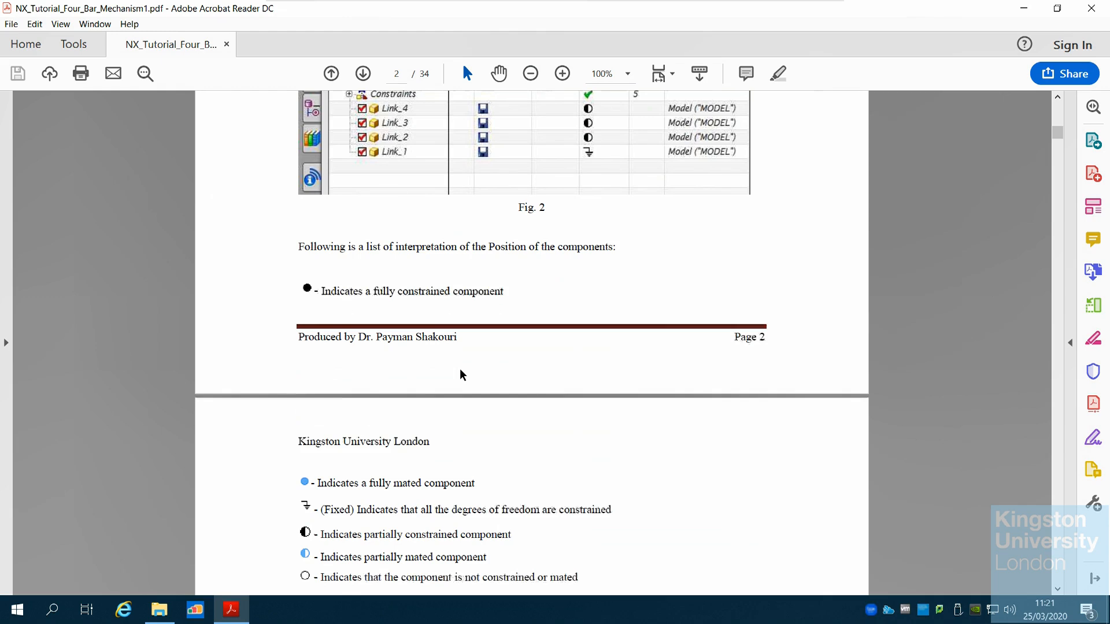
pyautogui.scroll(-2, 460, 373)
# Read the tutorial's mating conditions and the steps for adding and constraining Link_1 to Link_4 into the assembly
pyautogui.scroll(-5, 462, 372)
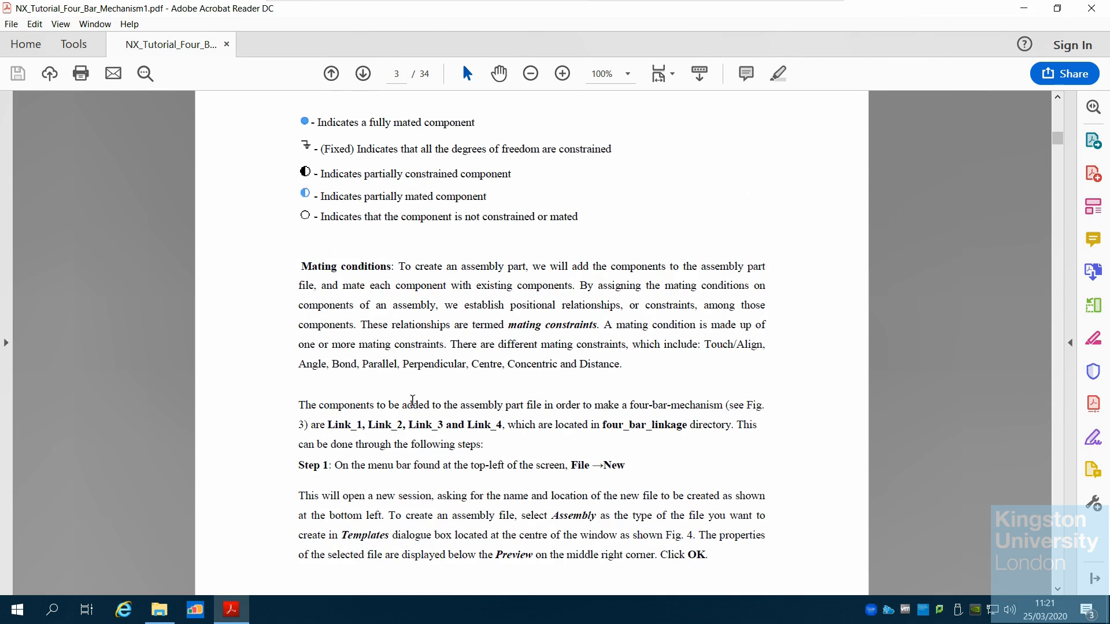
pyautogui.scroll(-3, 412, 400)
pyautogui.scroll(-3, 412, 400)
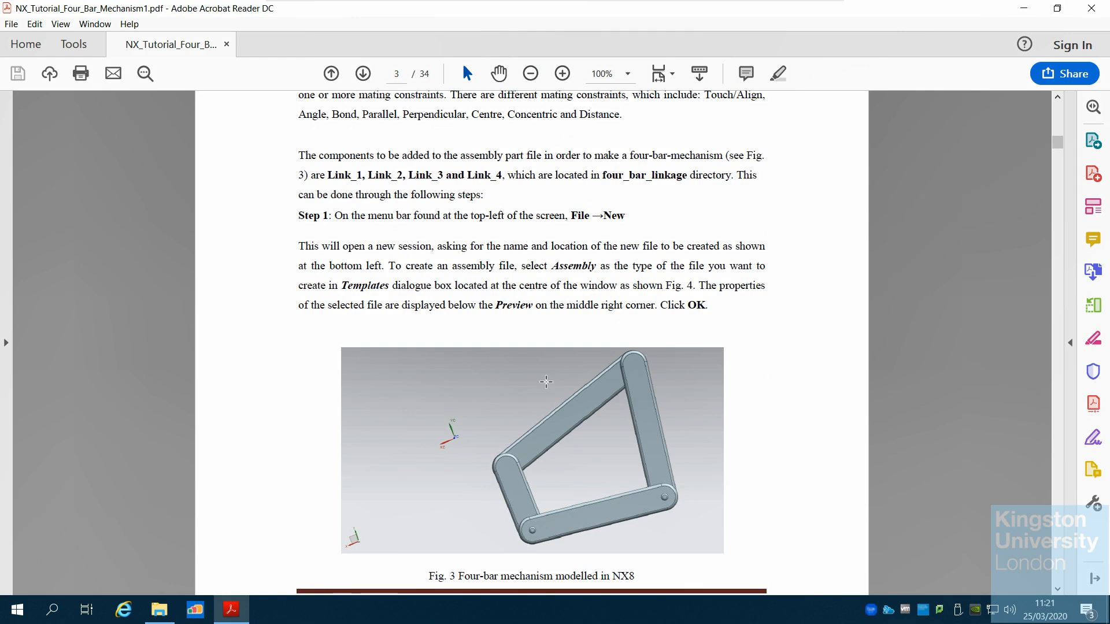
pyautogui.scroll(-2, 544, 382)
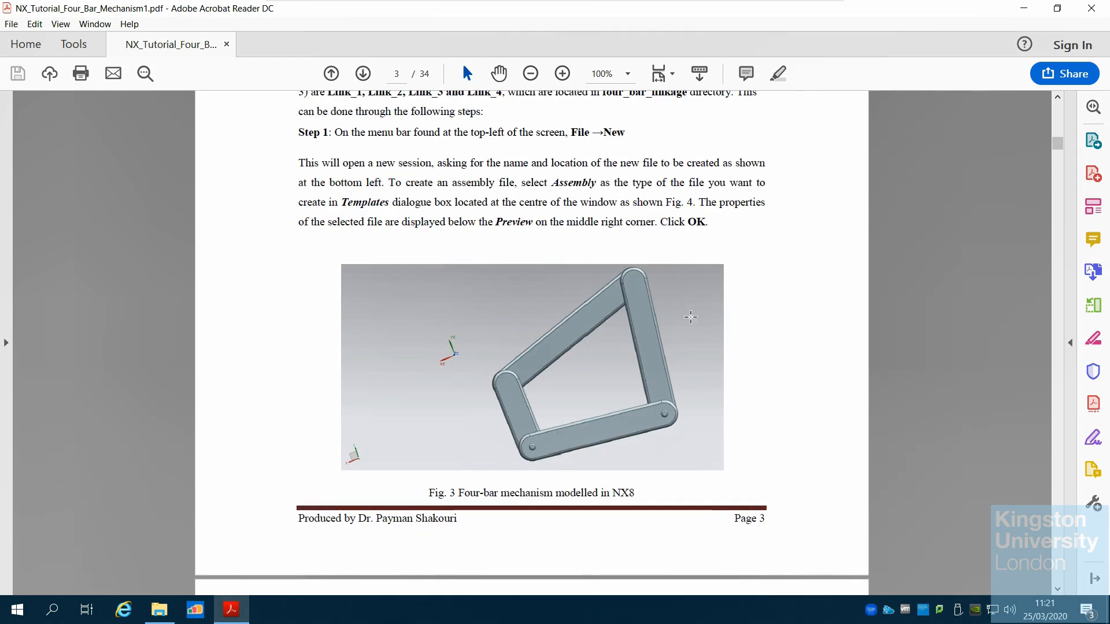
pyautogui.scroll(-7, 392, 402)
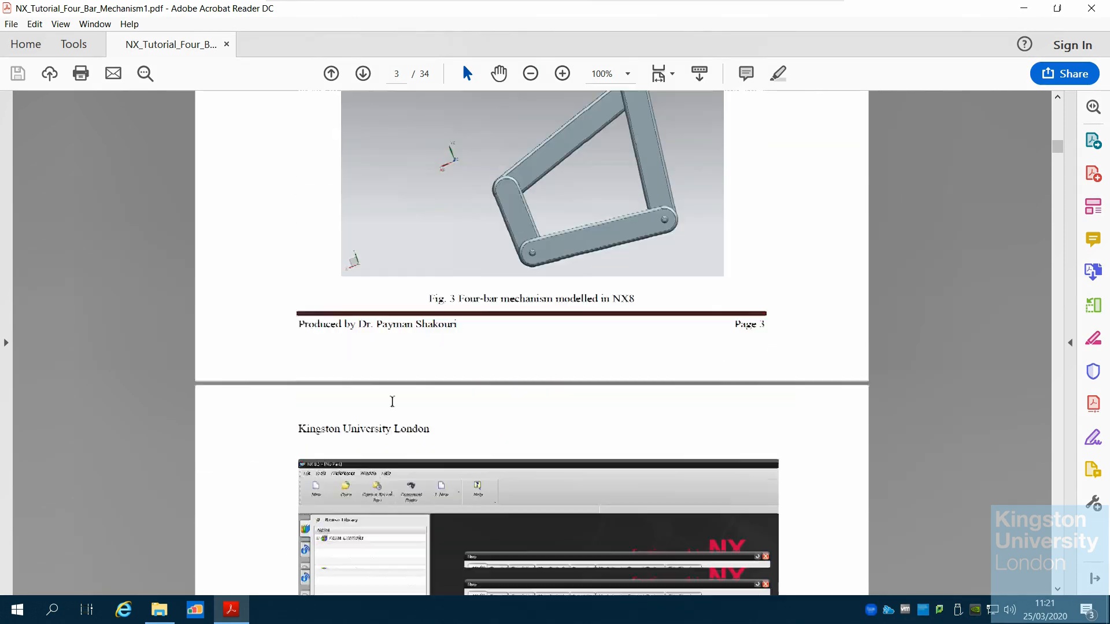
pyautogui.scroll(-8, 392, 402)
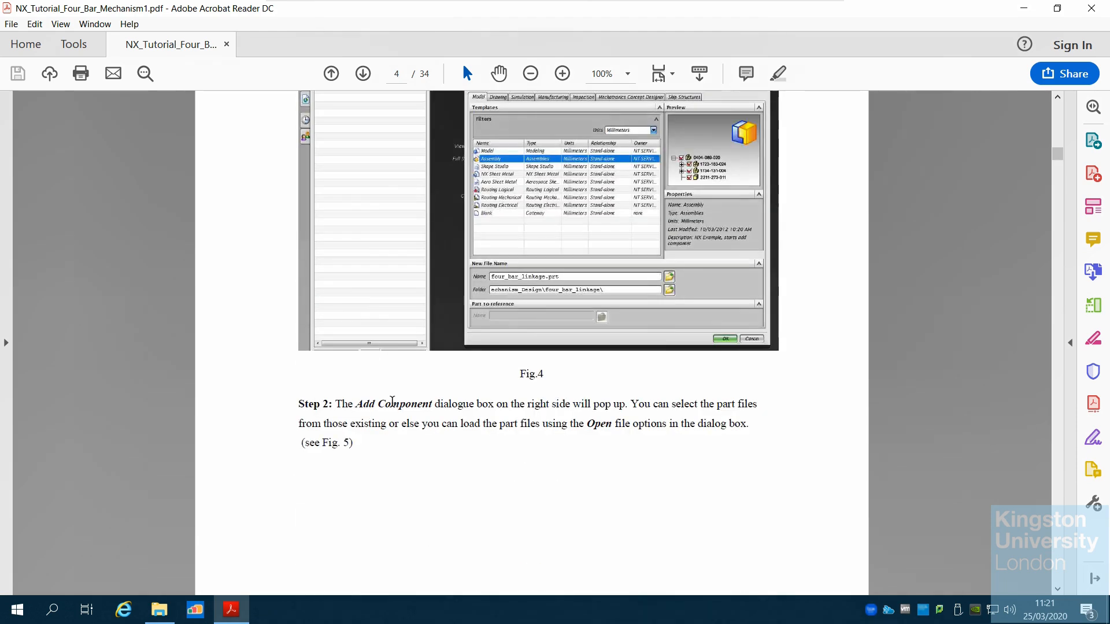
pyautogui.scroll(-12, 392, 401)
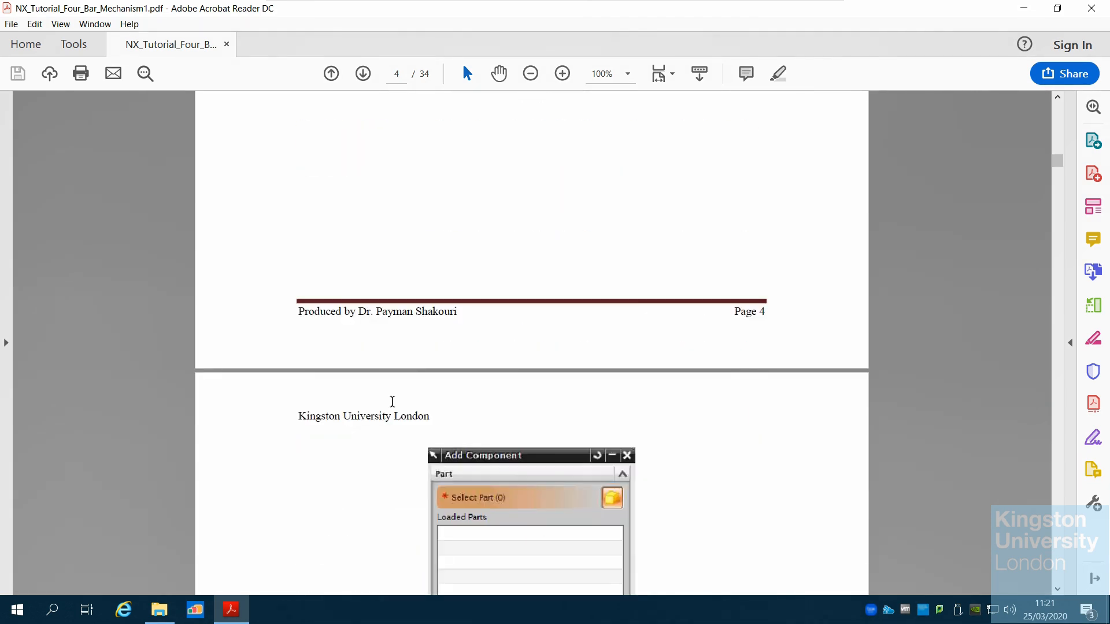
pyautogui.scroll(-11, 391, 401)
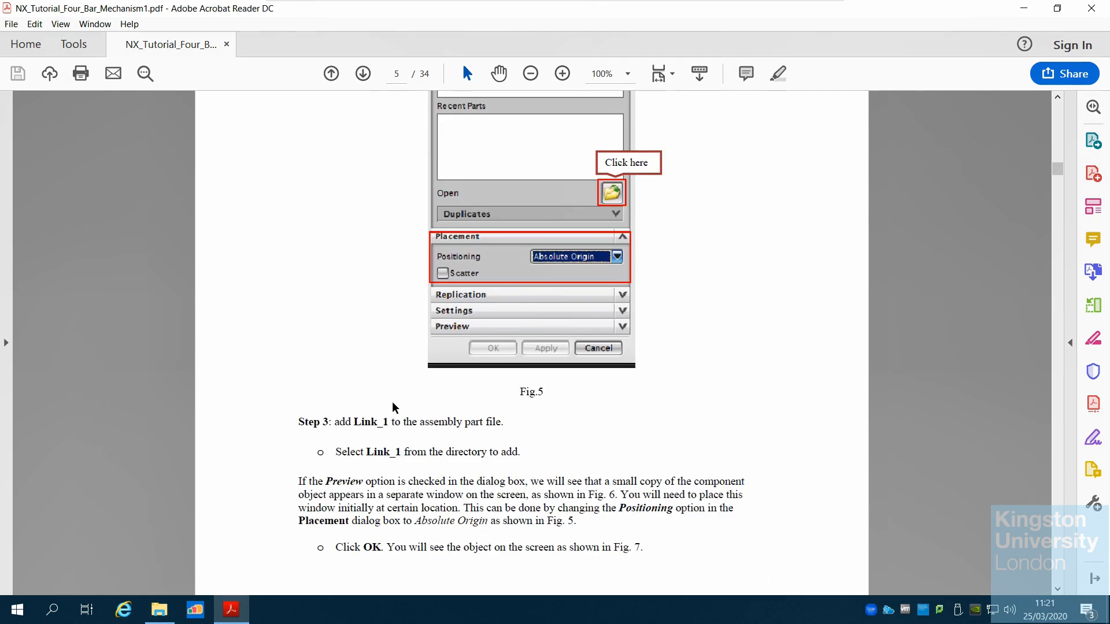
pyautogui.scroll(-9, 392, 402)
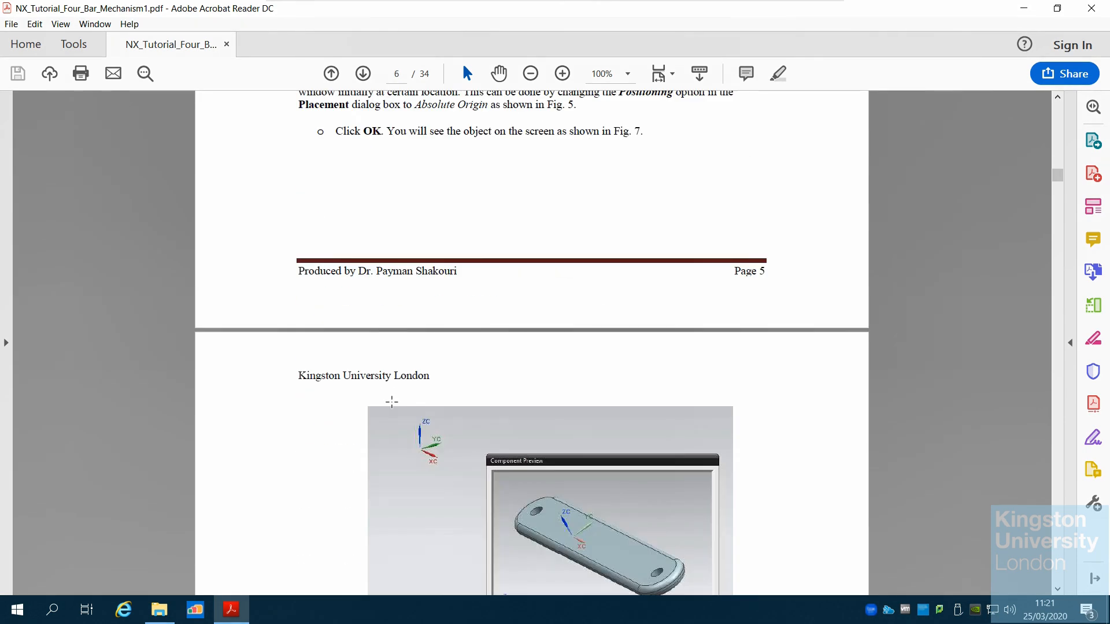
pyautogui.scroll(-6, 392, 401)
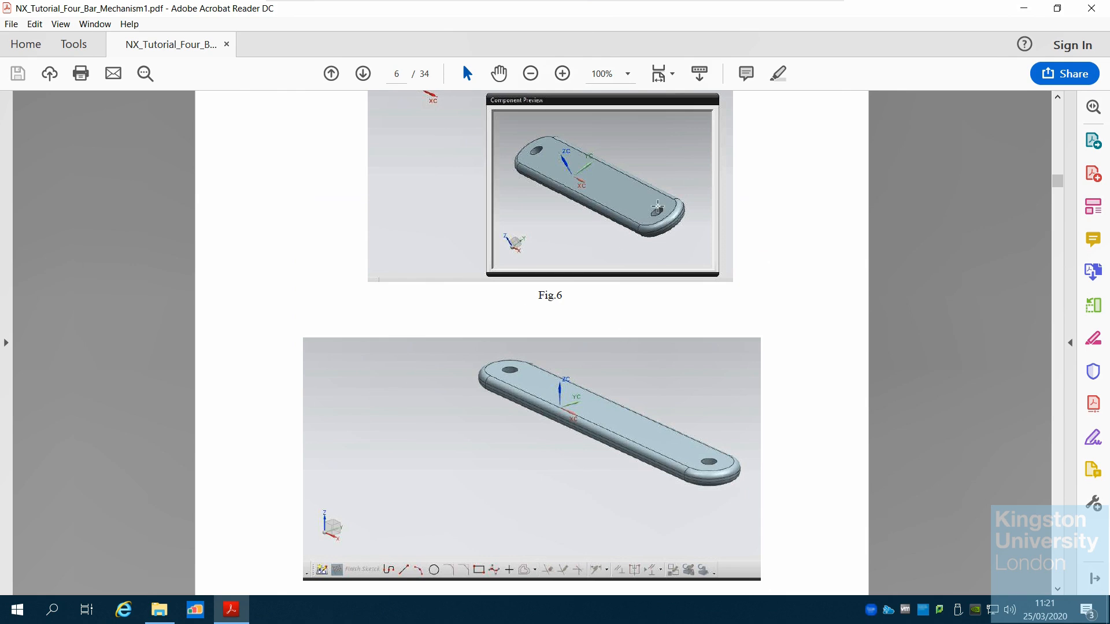
pyautogui.scroll(-15, 560, 412)
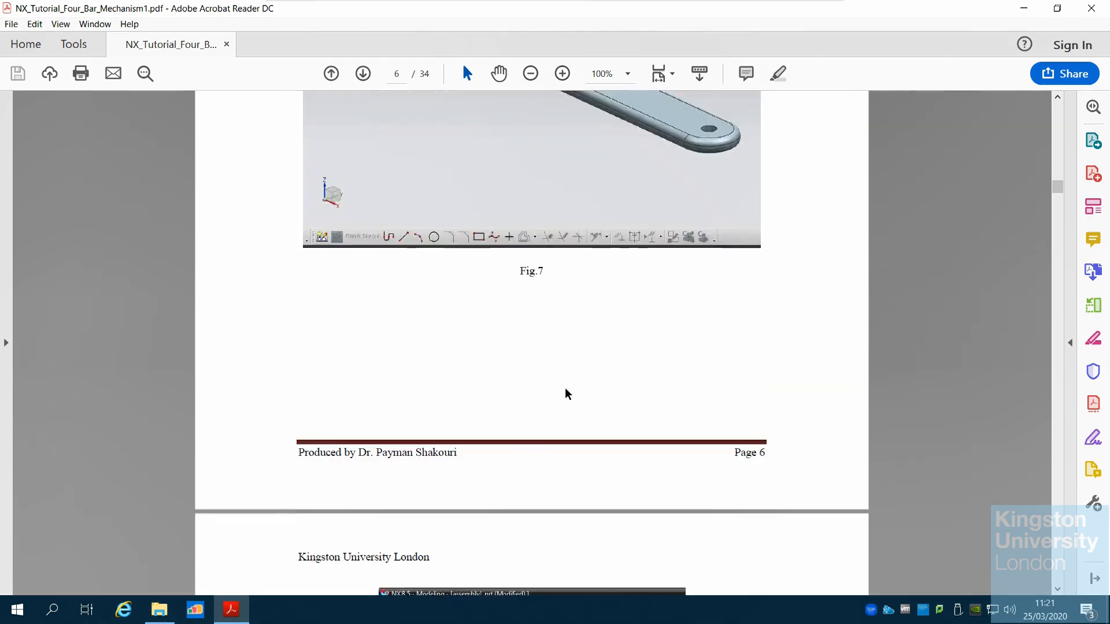
pyautogui.scroll(-12, 564, 387)
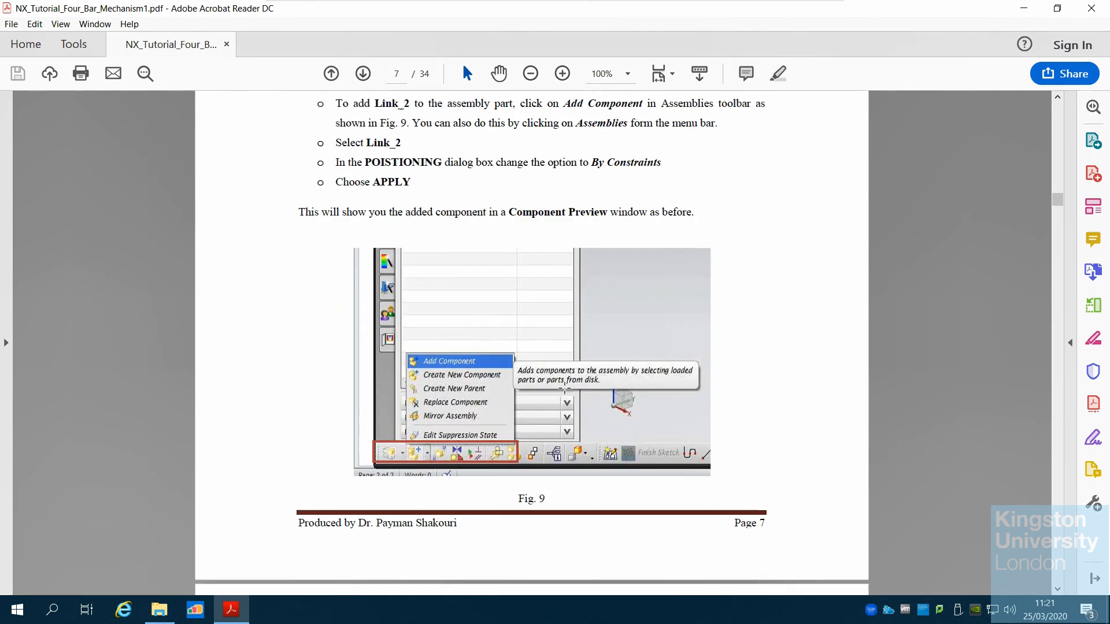
pyautogui.scroll(-15, 564, 387)
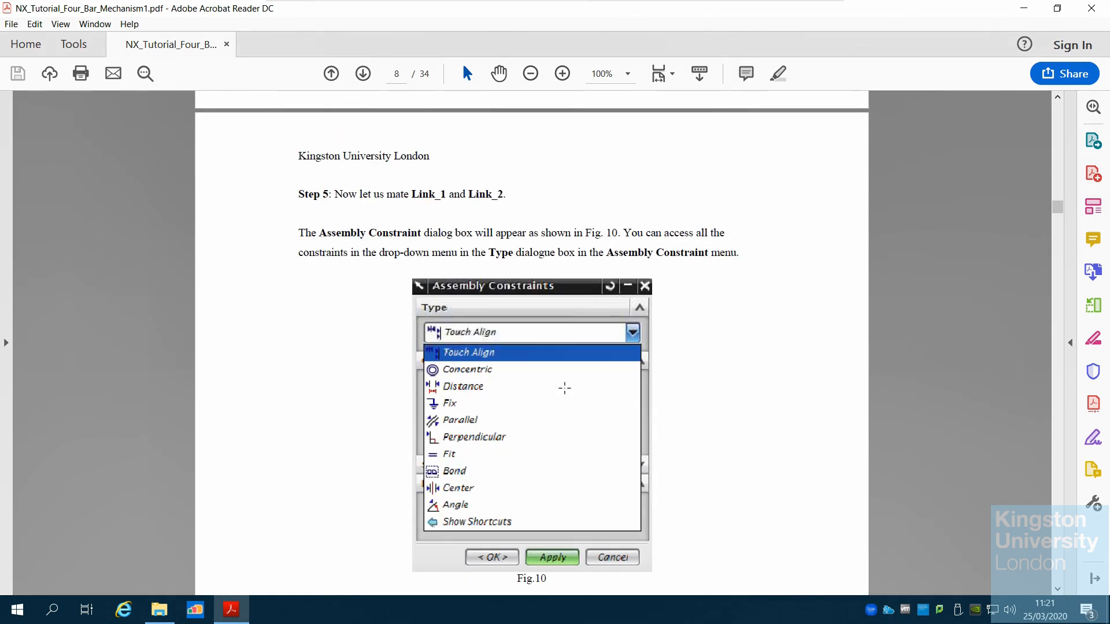
pyautogui.scroll(-4, 564, 387)
pyautogui.scroll(-5, 566, 394)
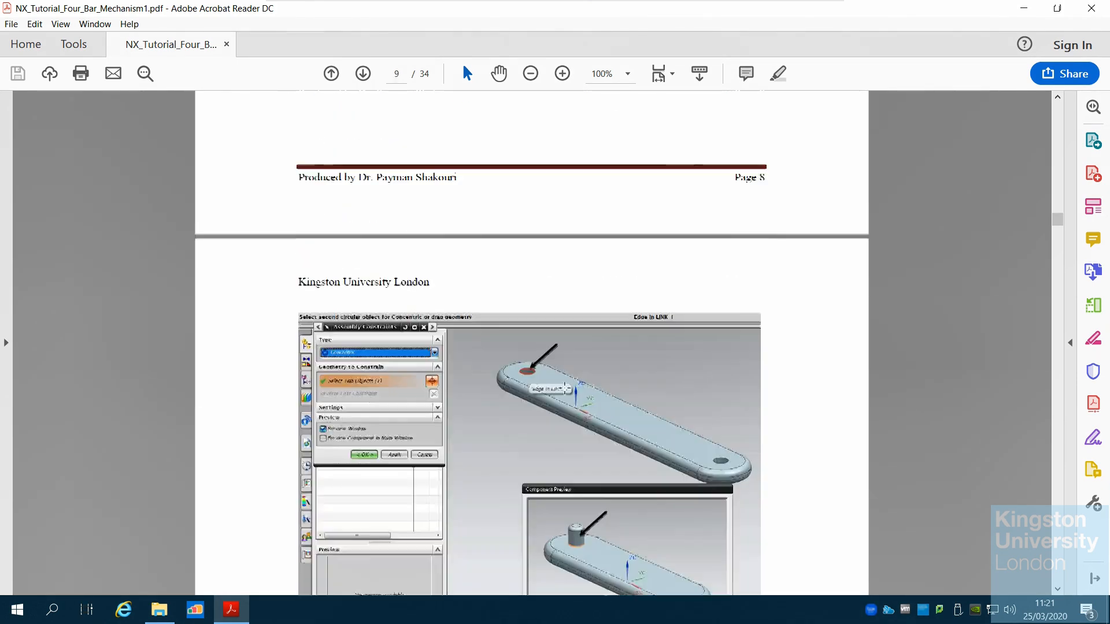
pyautogui.scroll(-6, 592, 459)
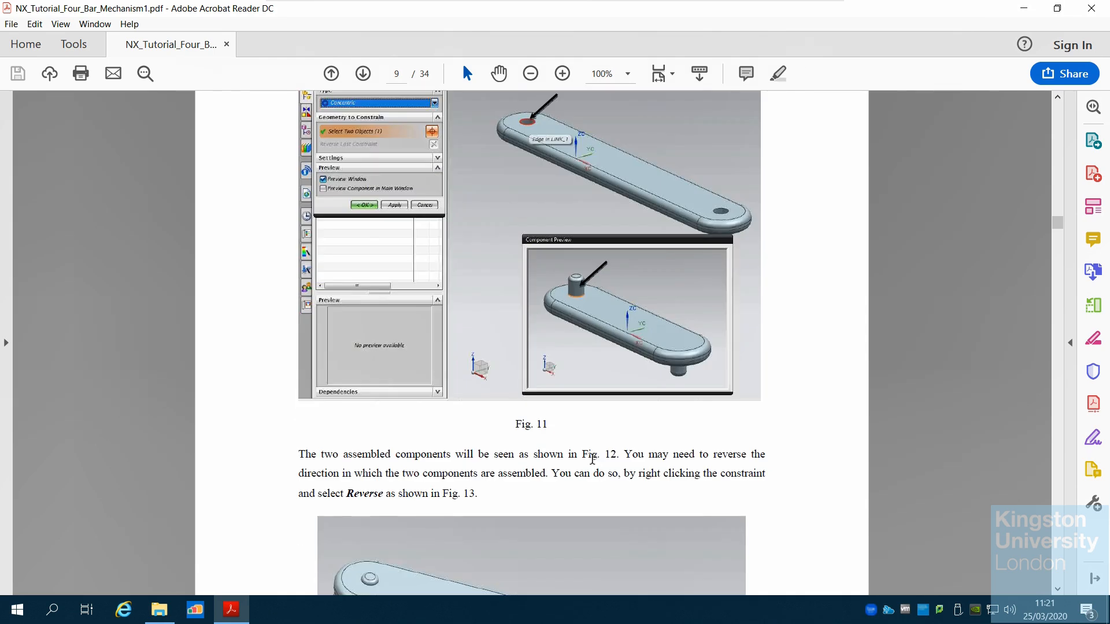
pyautogui.scroll(-3, 592, 459)
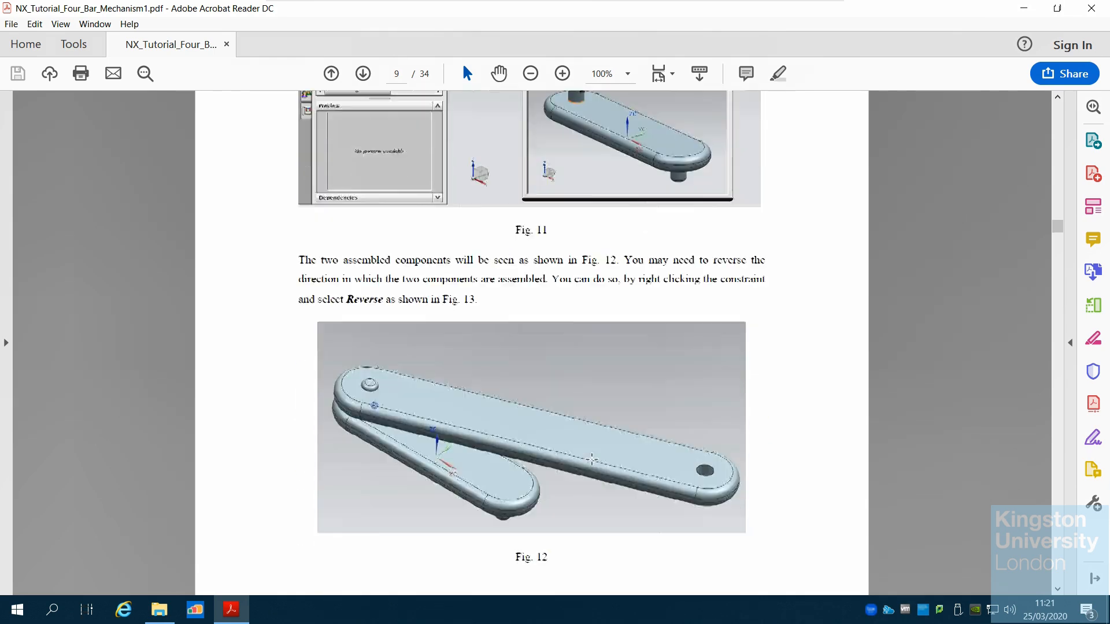
pyautogui.scroll(-11, 592, 462)
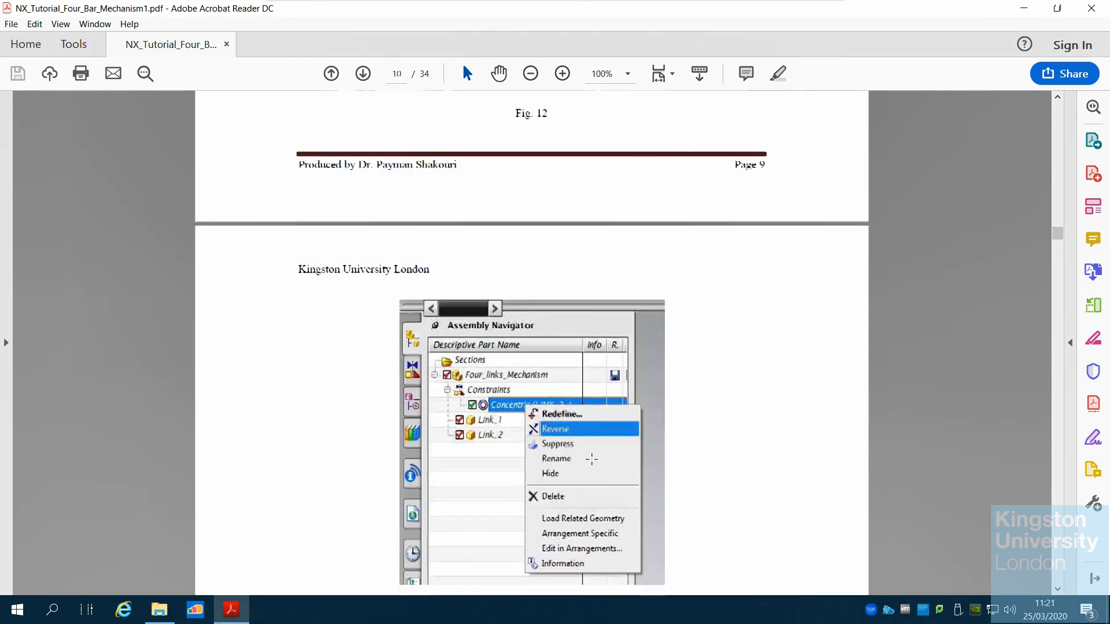
pyautogui.scroll(-15, 591, 459)
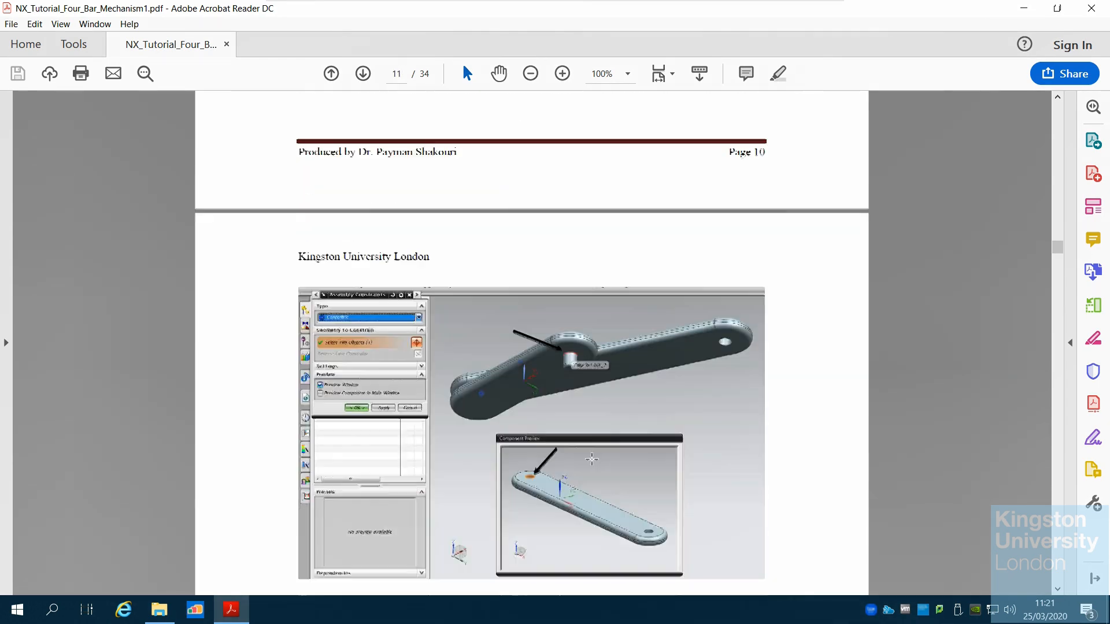
pyautogui.scroll(-15, 591, 459)
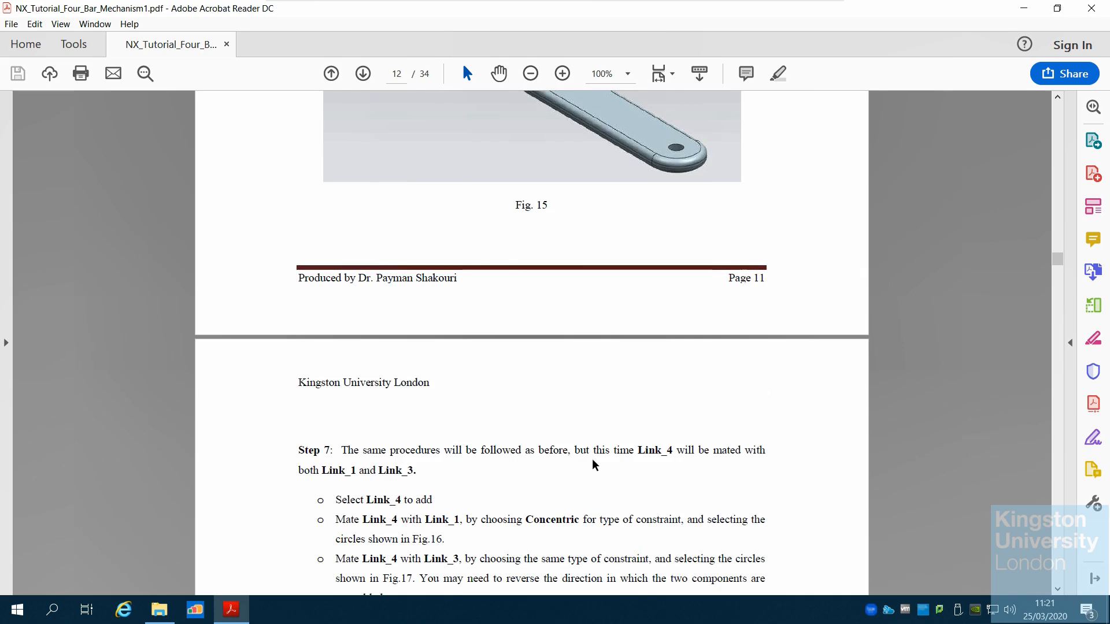
pyautogui.scroll(-9, 592, 460)
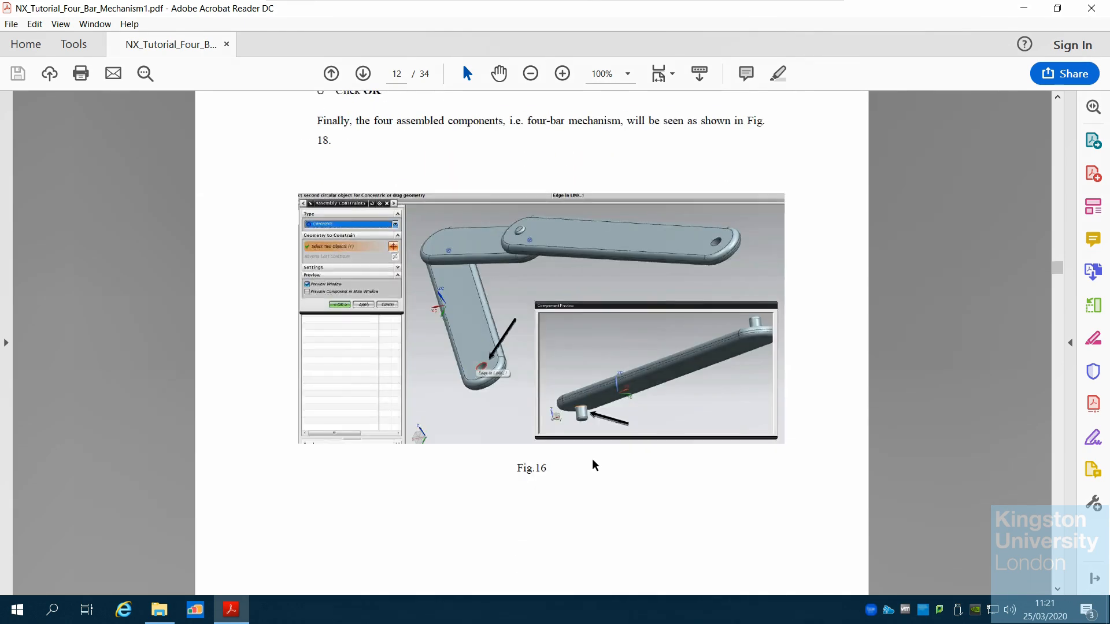
pyautogui.scroll(-5, 593, 460)
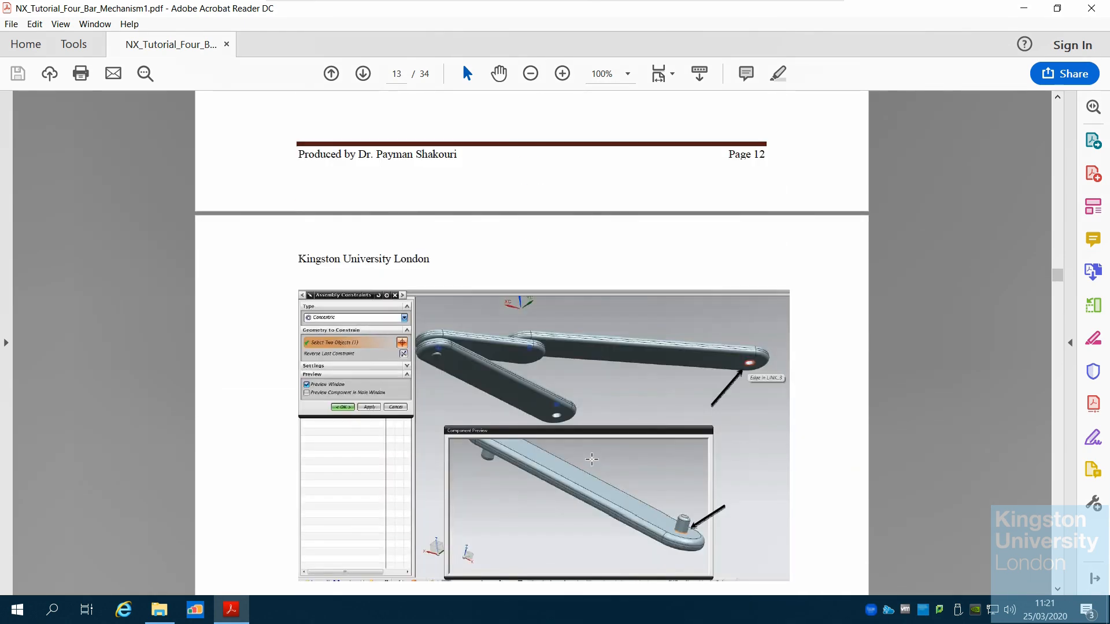
pyautogui.scroll(-8, 670, 490)
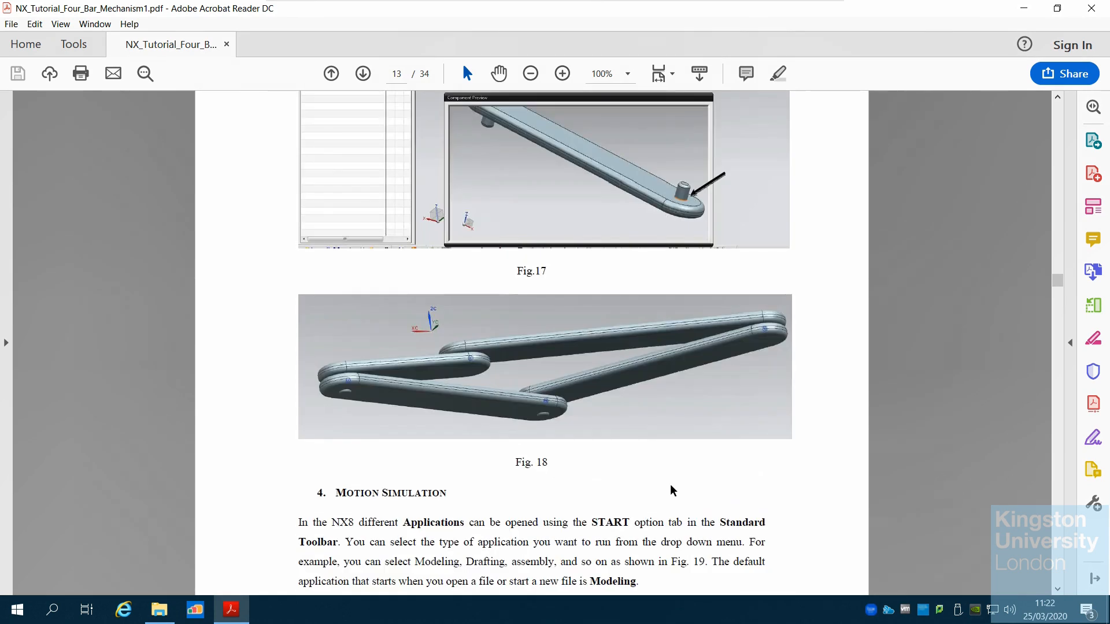
pyautogui.scroll(-4, 671, 490)
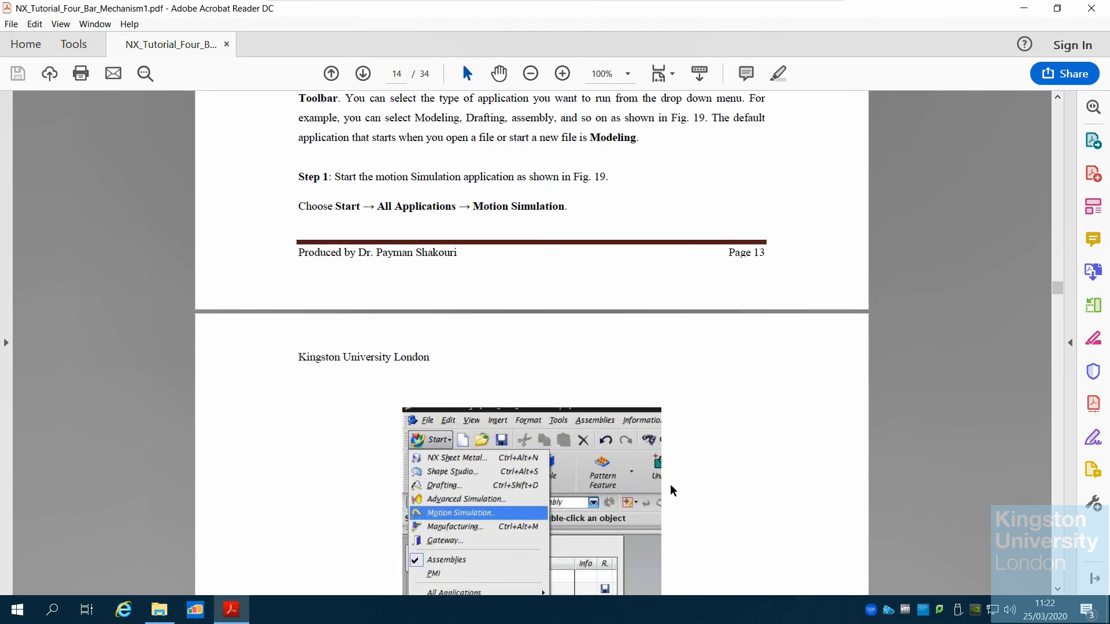
# Read the Motion Simulation section on starting the application, creating a solution, defining the motion driver and a fixed joint
pyautogui.scroll(4, 671, 490)
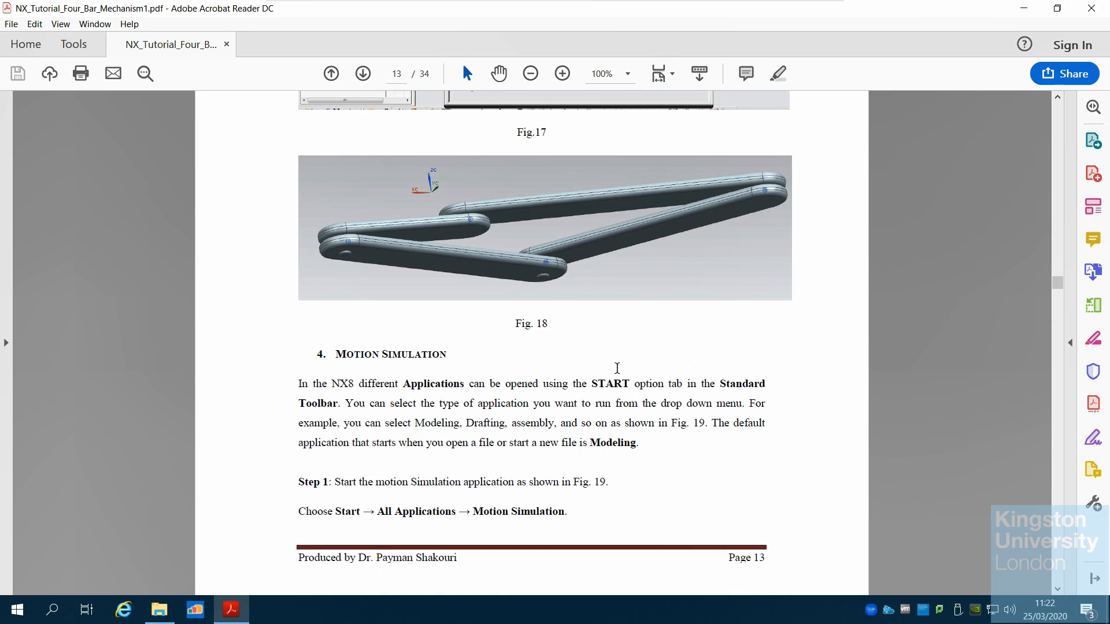
pyautogui.scroll(-5, 677, 447)
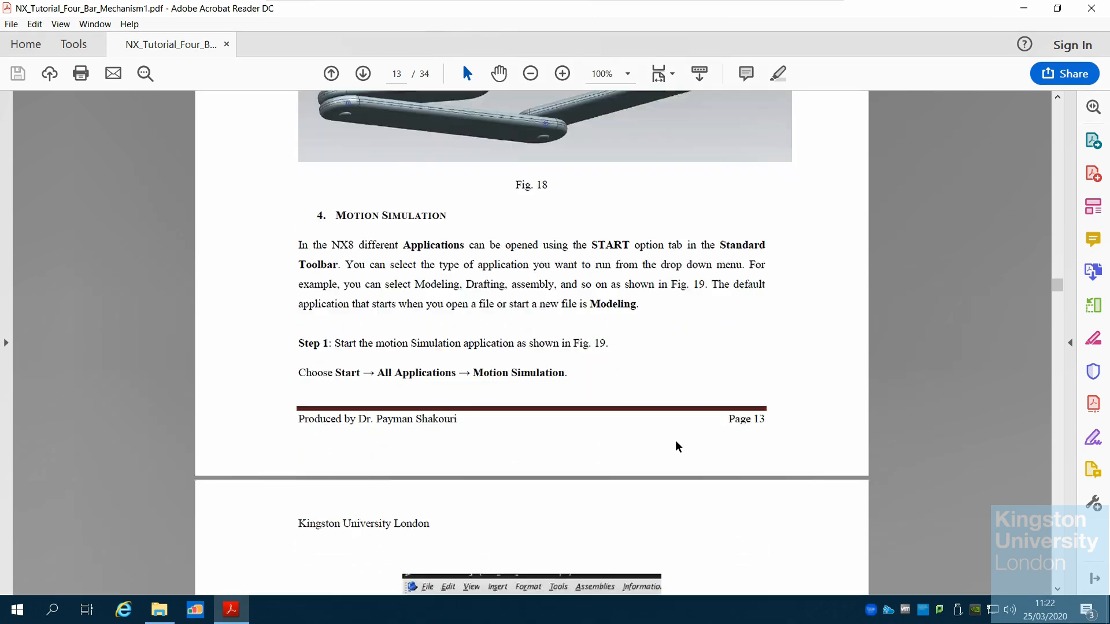
pyautogui.scroll(-1, 675, 439)
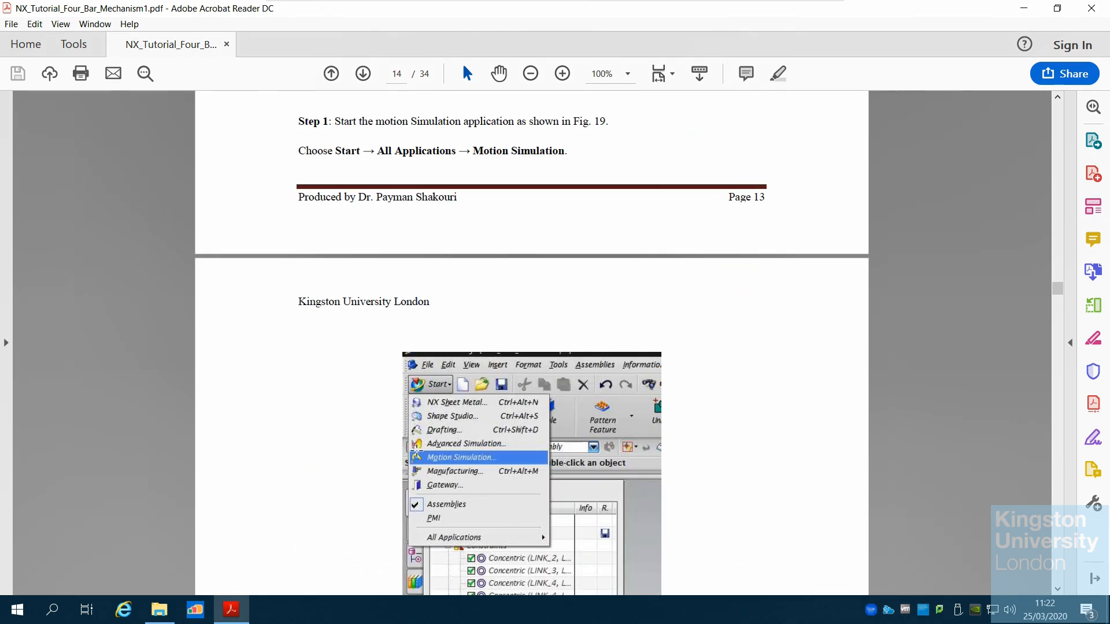
pyautogui.scroll(-3, 478, 455)
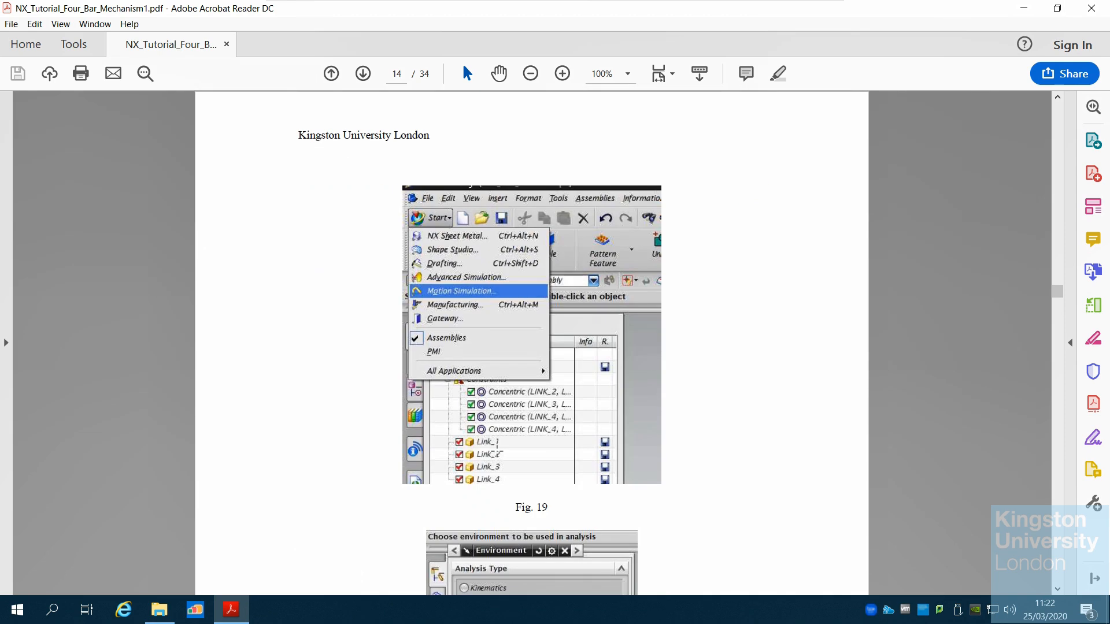
pyautogui.scroll(-4, 496, 450)
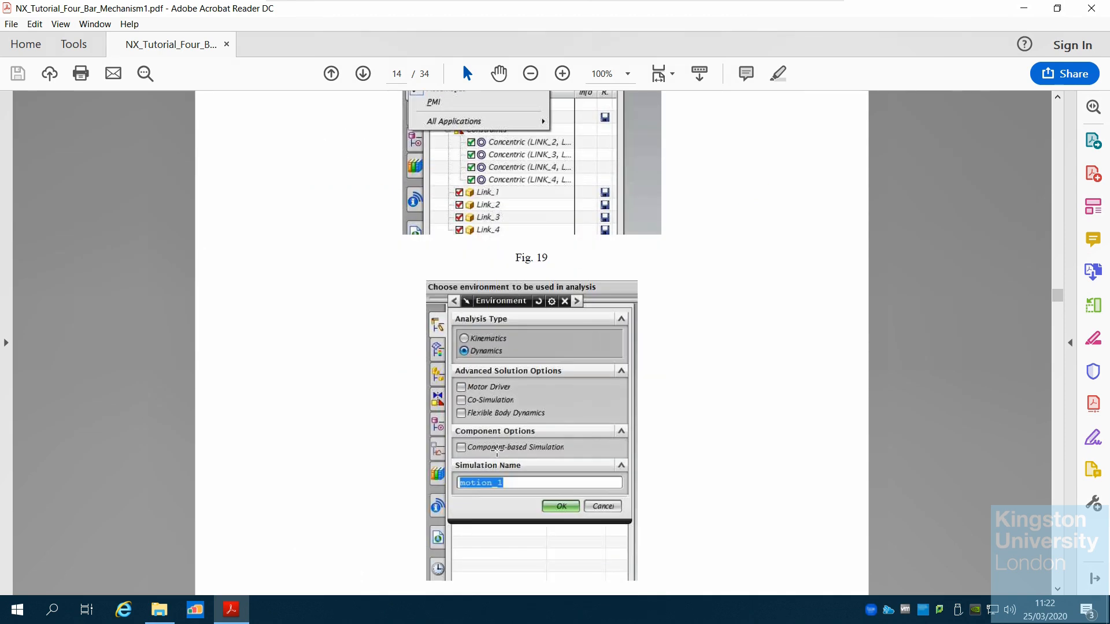
pyautogui.scroll(-1, 497, 450)
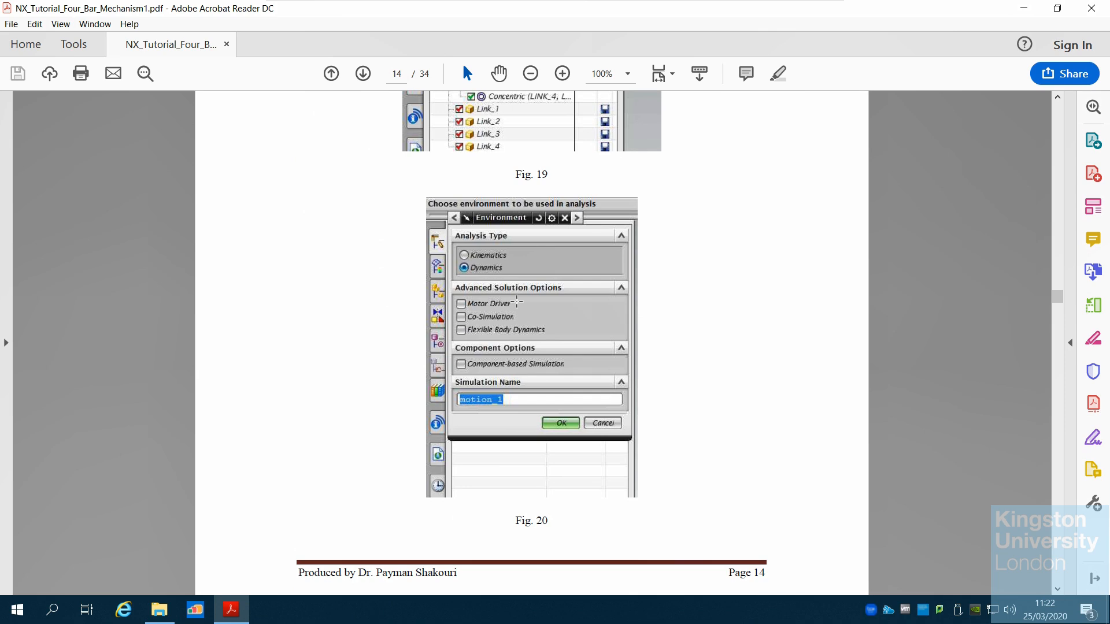
pyautogui.scroll(-3, 567, 390)
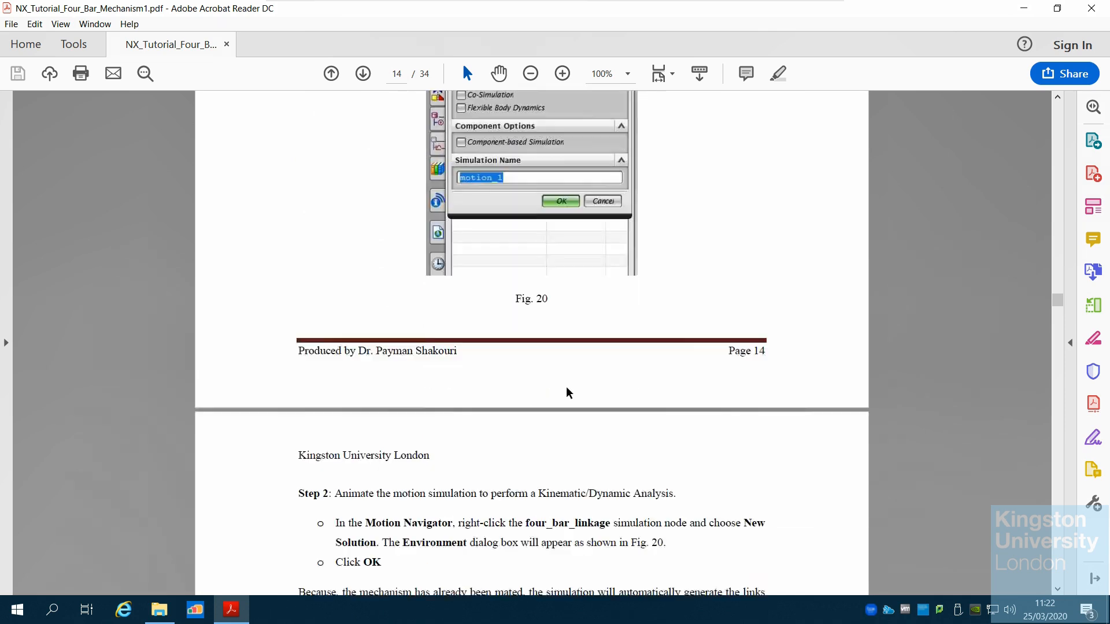
pyautogui.scroll(-7, 566, 388)
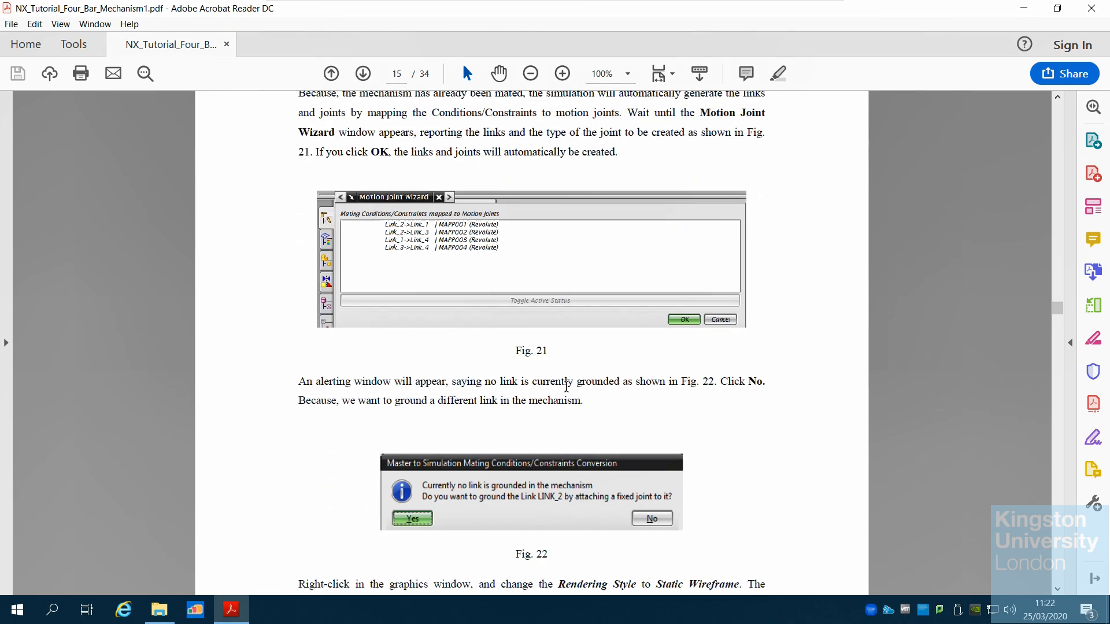
pyautogui.scroll(-9, 566, 386)
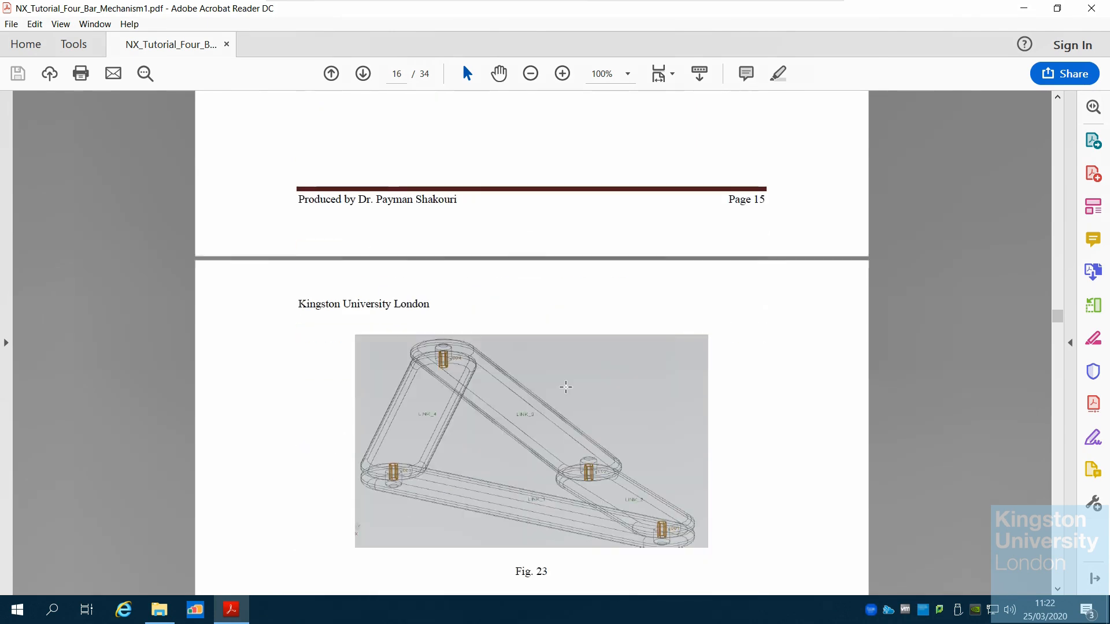
pyautogui.scroll(-7, 566, 387)
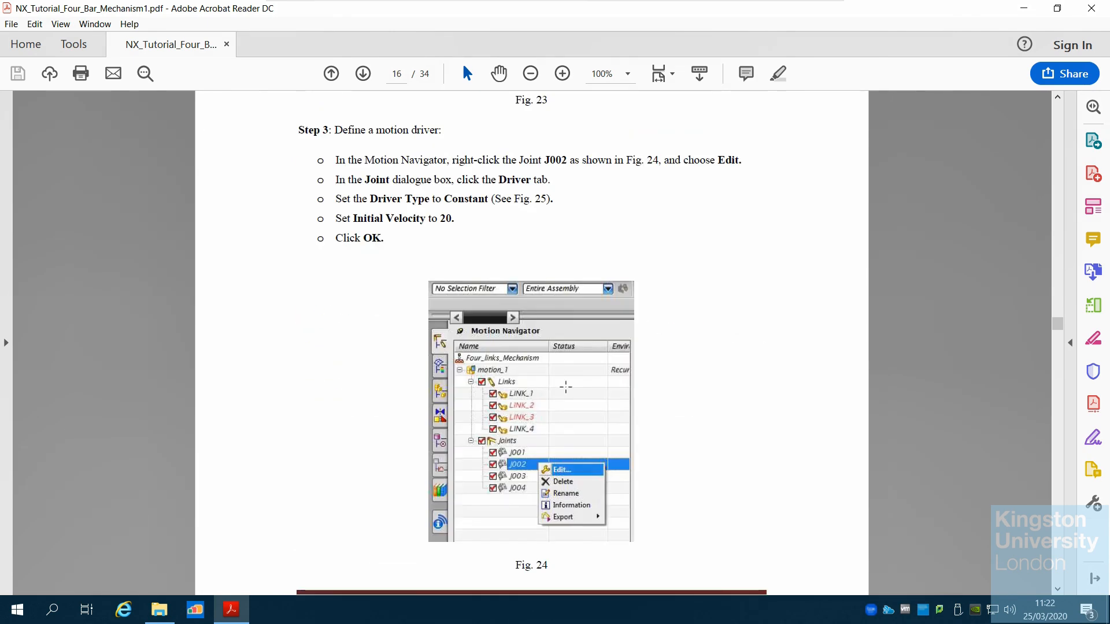
pyautogui.scroll(-1, 566, 387)
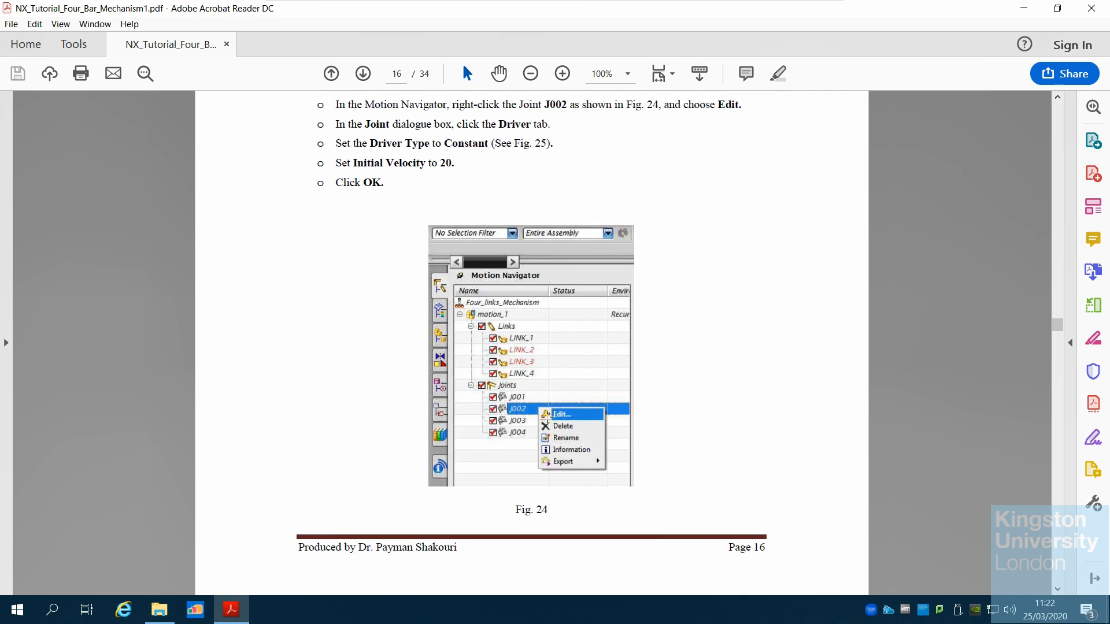
pyautogui.scroll(-10, 526, 436)
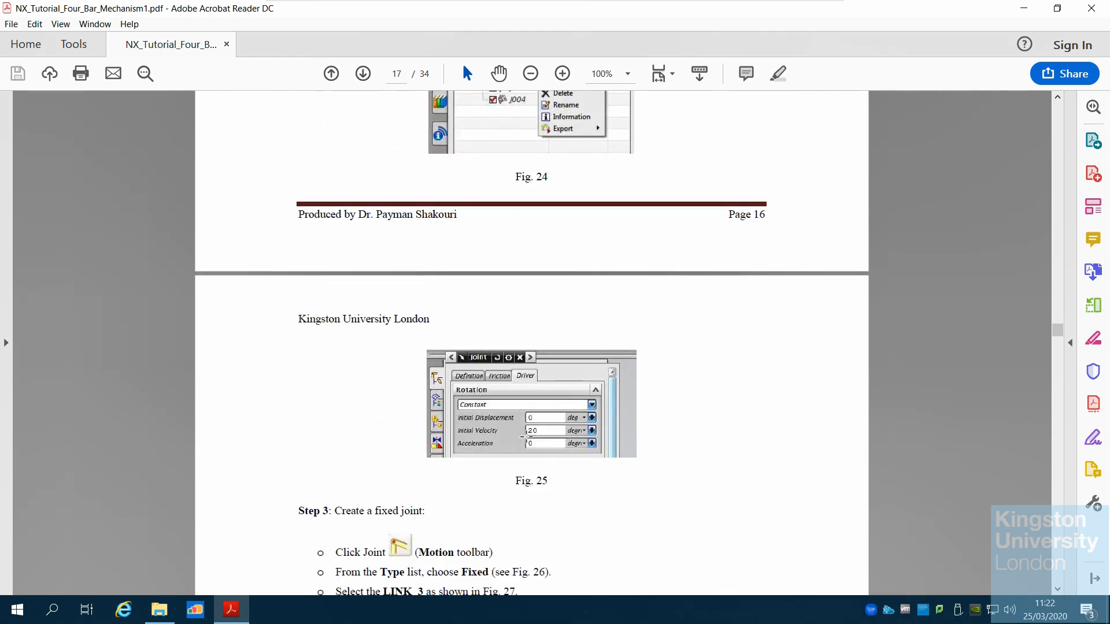
pyautogui.scroll(-8, 526, 438)
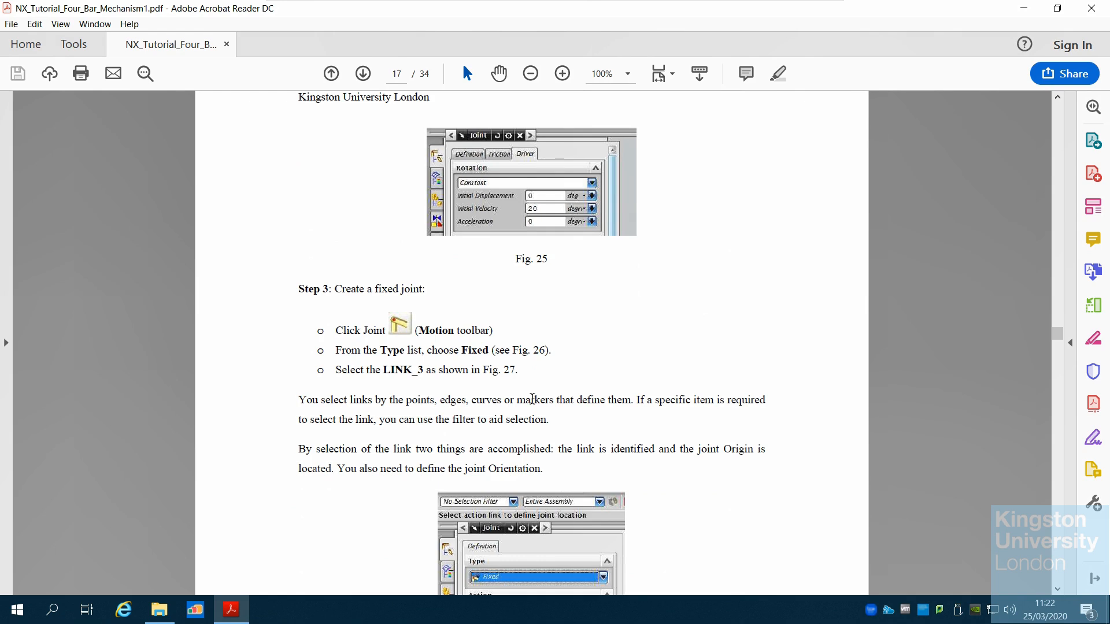
# Read the tutorial's fixed-joint step covering link selection, joint origin and orientation, and the accompanying figures
pyautogui.scroll(-10, 532, 399)
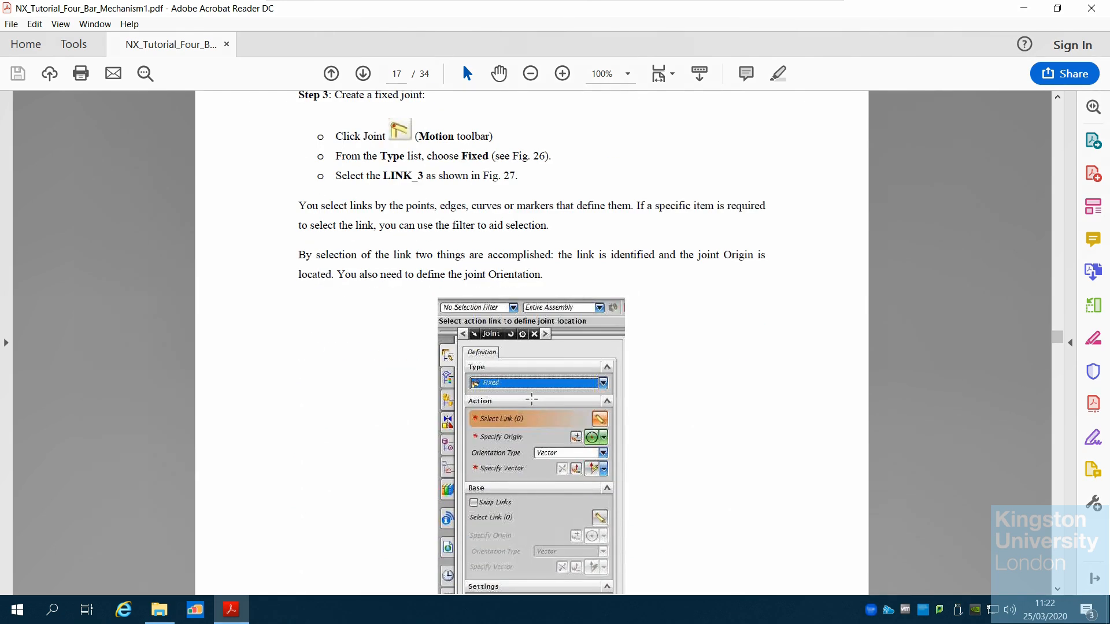
pyautogui.scroll(-9, 532, 398)
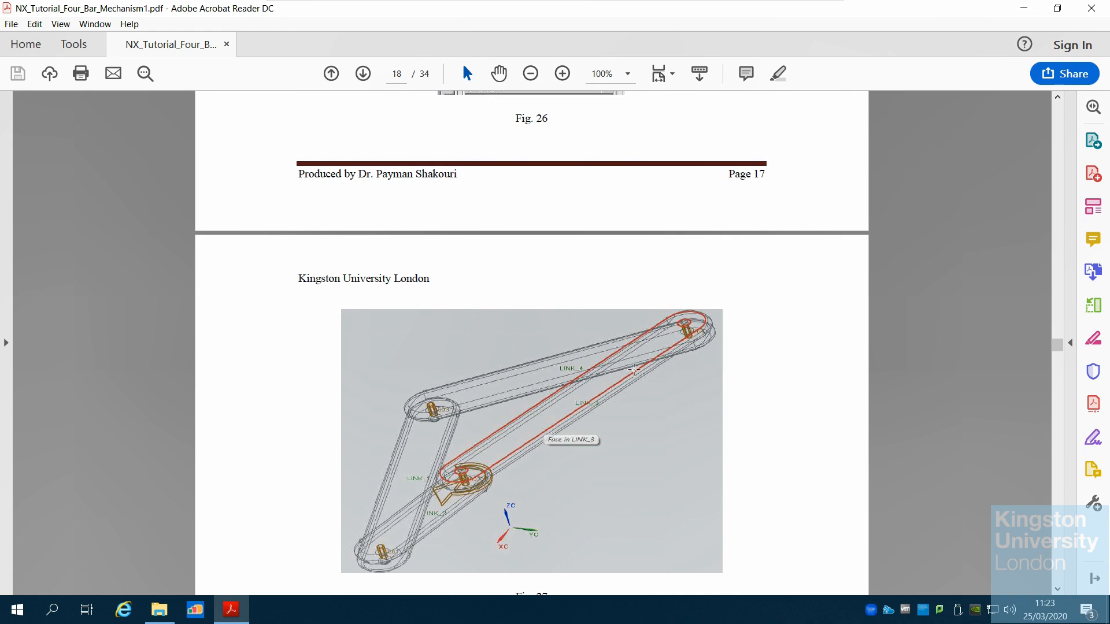
pyautogui.scroll(-3, 682, 408)
pyautogui.scroll(-4, 683, 408)
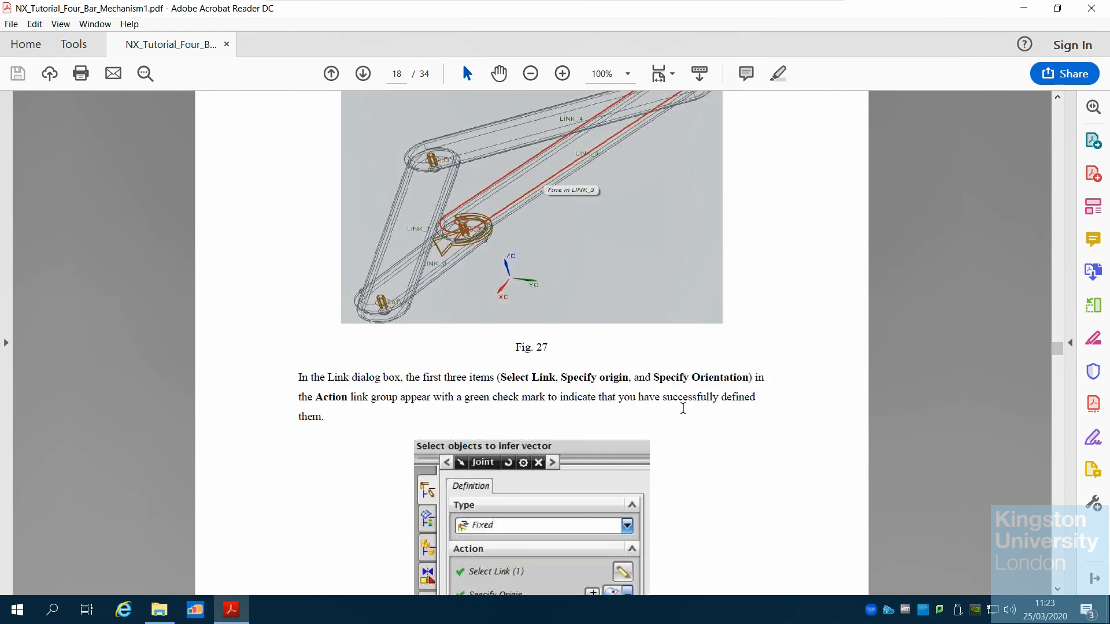
pyautogui.scroll(-12, 683, 408)
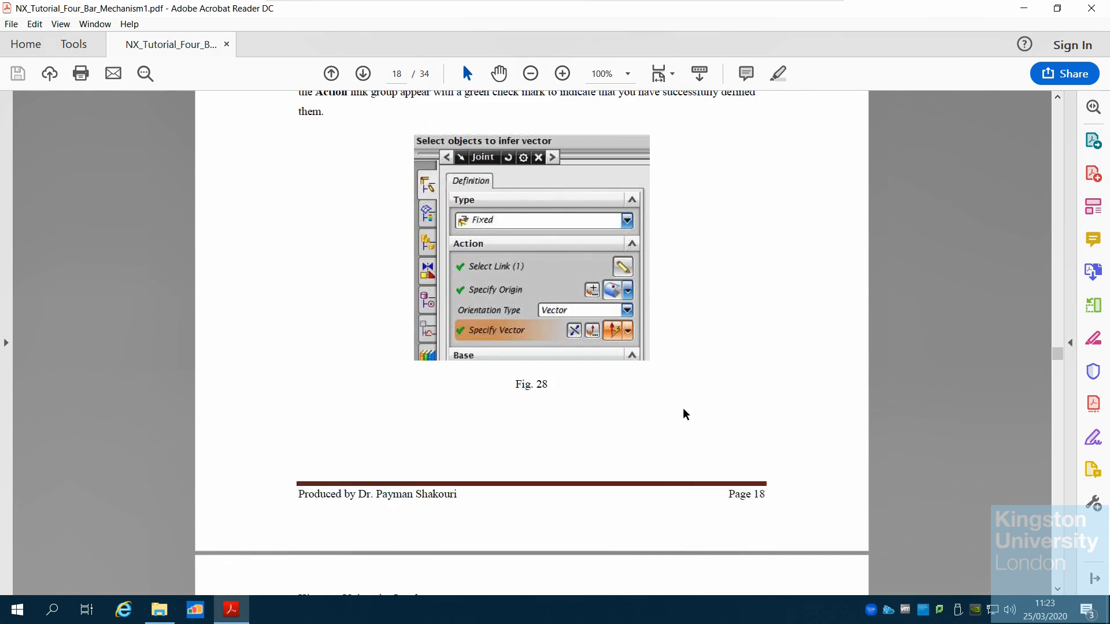
pyautogui.scroll(-13, 683, 409)
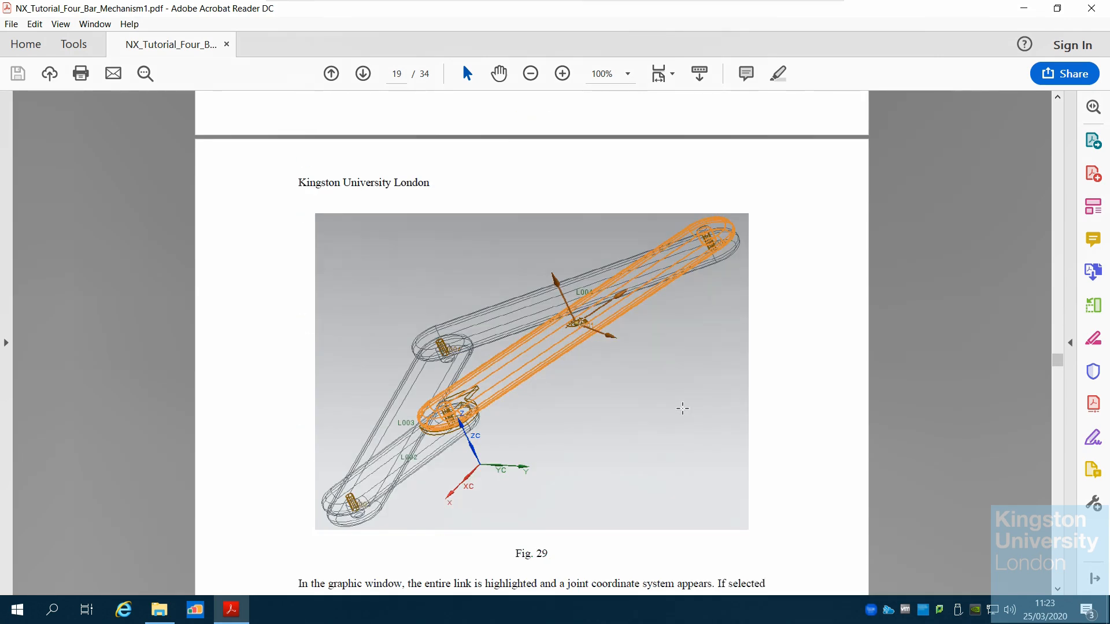
pyautogui.scroll(-18, 682, 408)
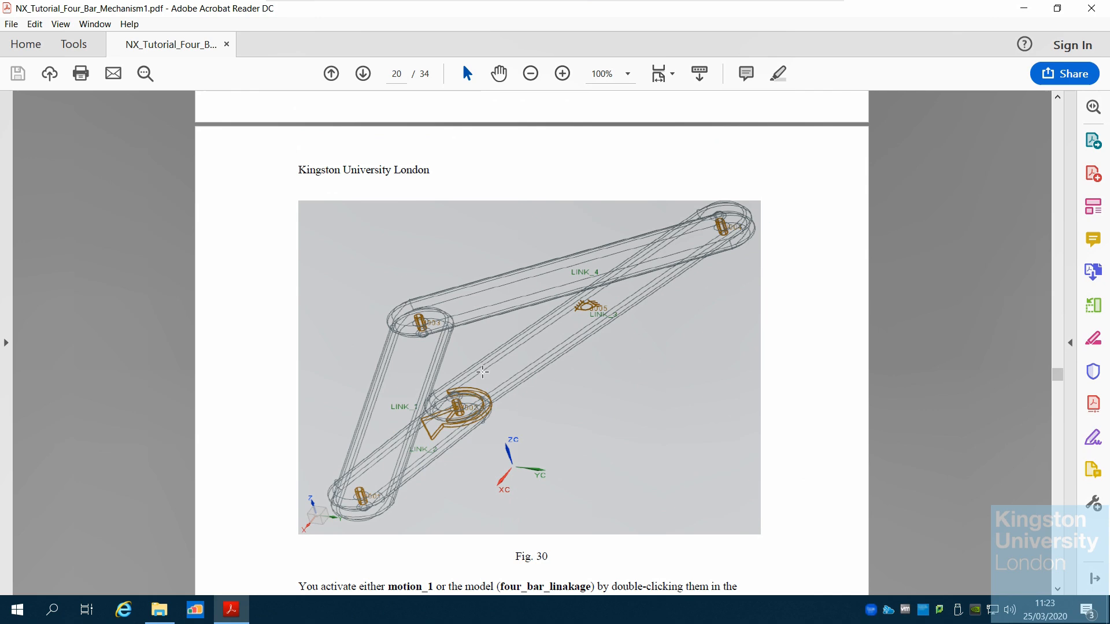
# Read the steps for checking the gravitational constant, creating the solution, running the animation and graphing joint results
pyautogui.scroll(-4, 565, 456)
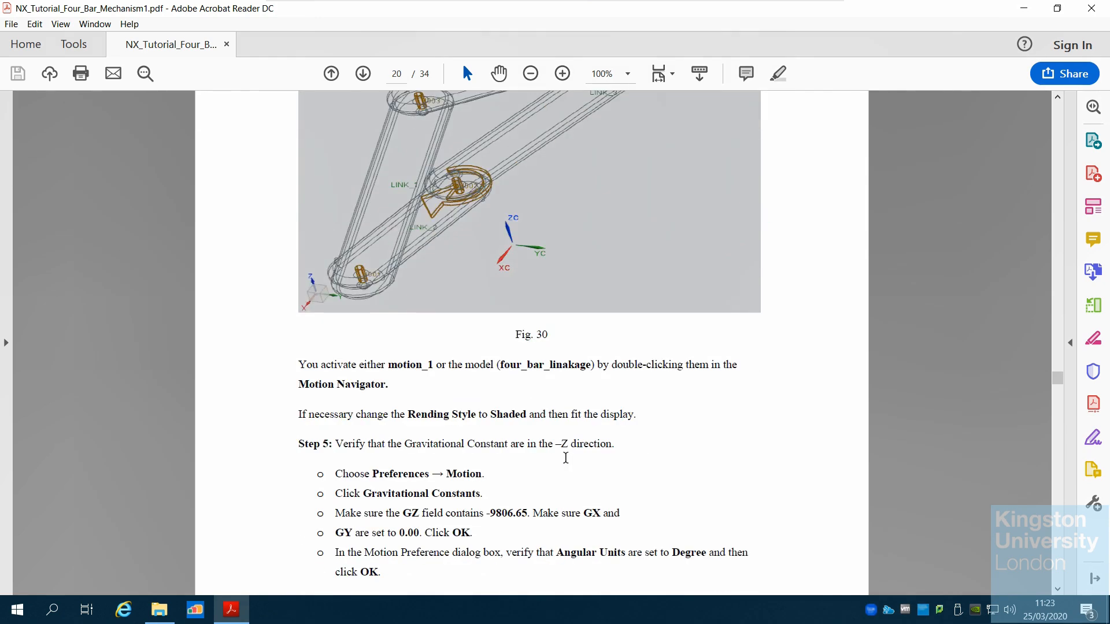
pyautogui.scroll(-12, 565, 456)
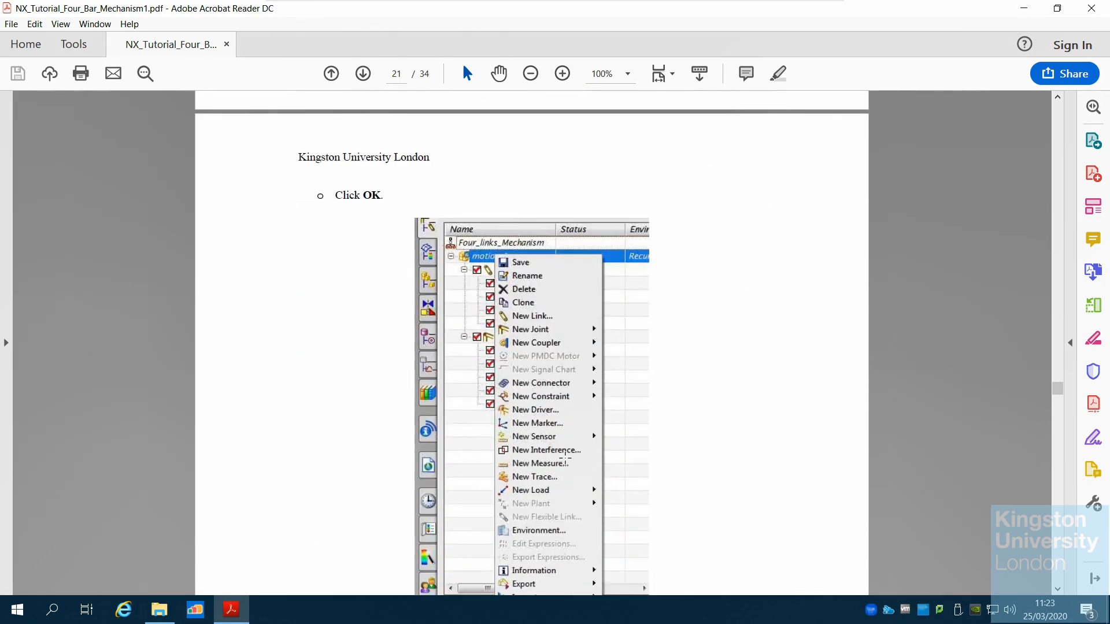
pyautogui.scroll(-12, 565, 456)
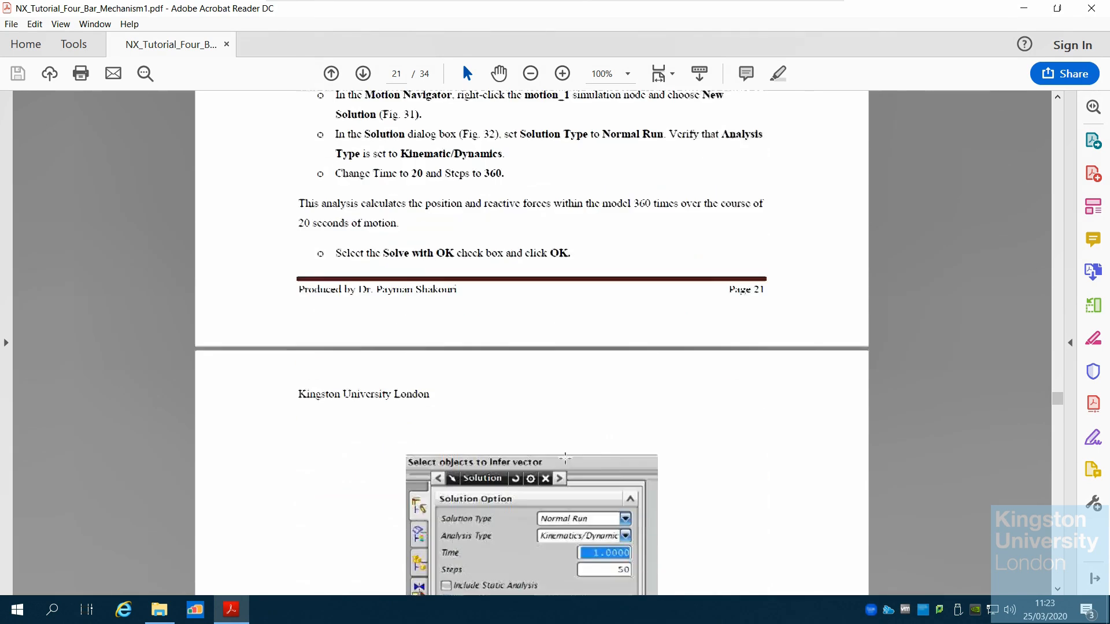
pyautogui.scroll(-7, 565, 458)
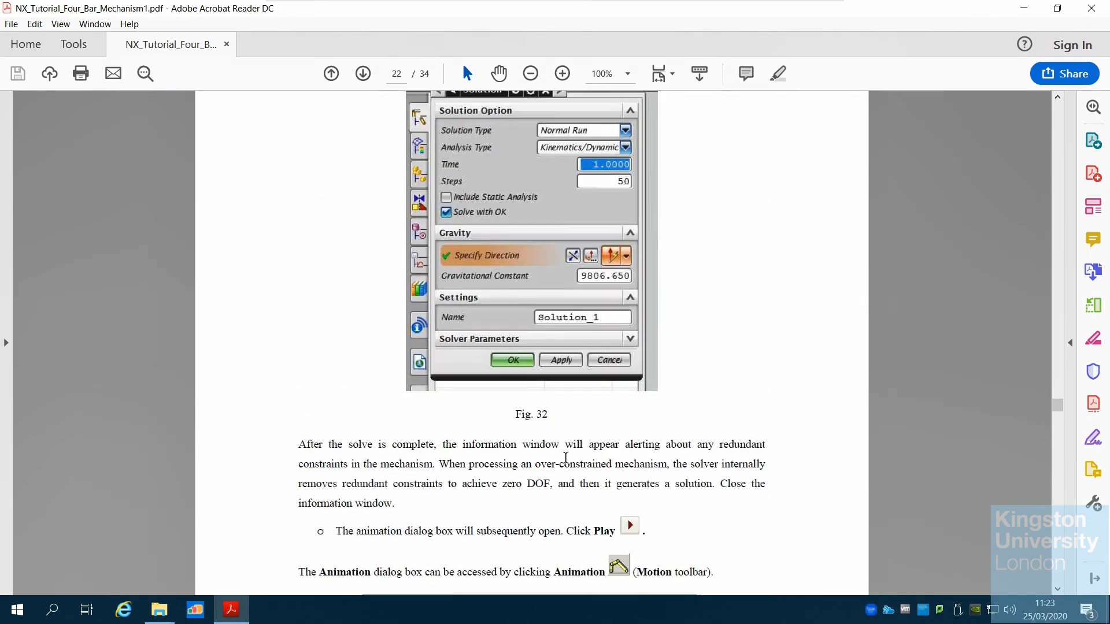
pyautogui.scroll(-11, 565, 457)
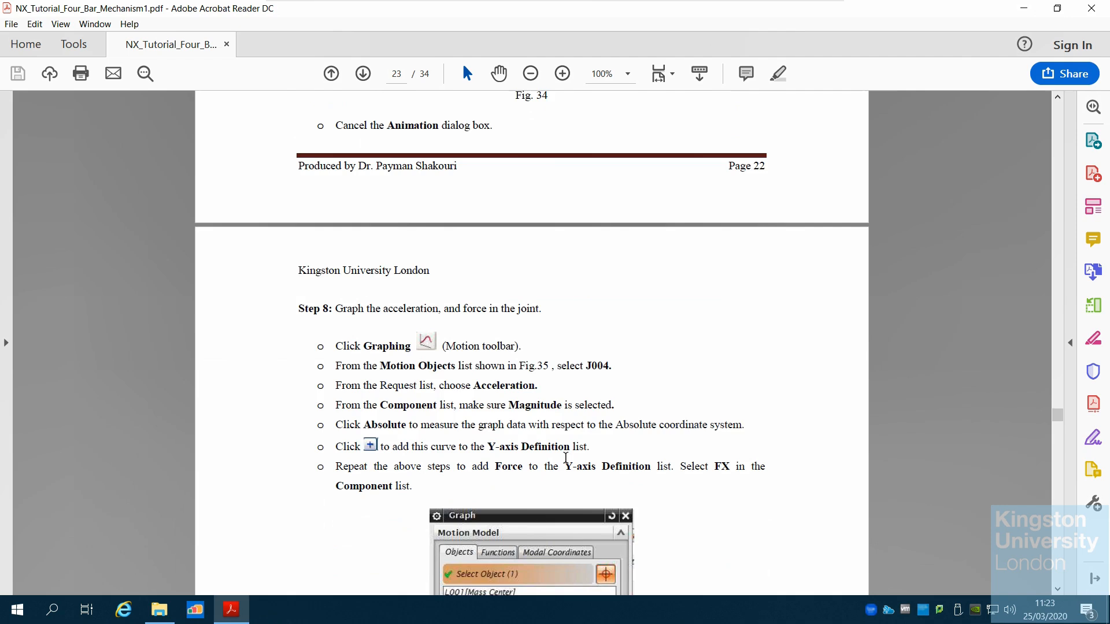
pyautogui.scroll(-3, 565, 456)
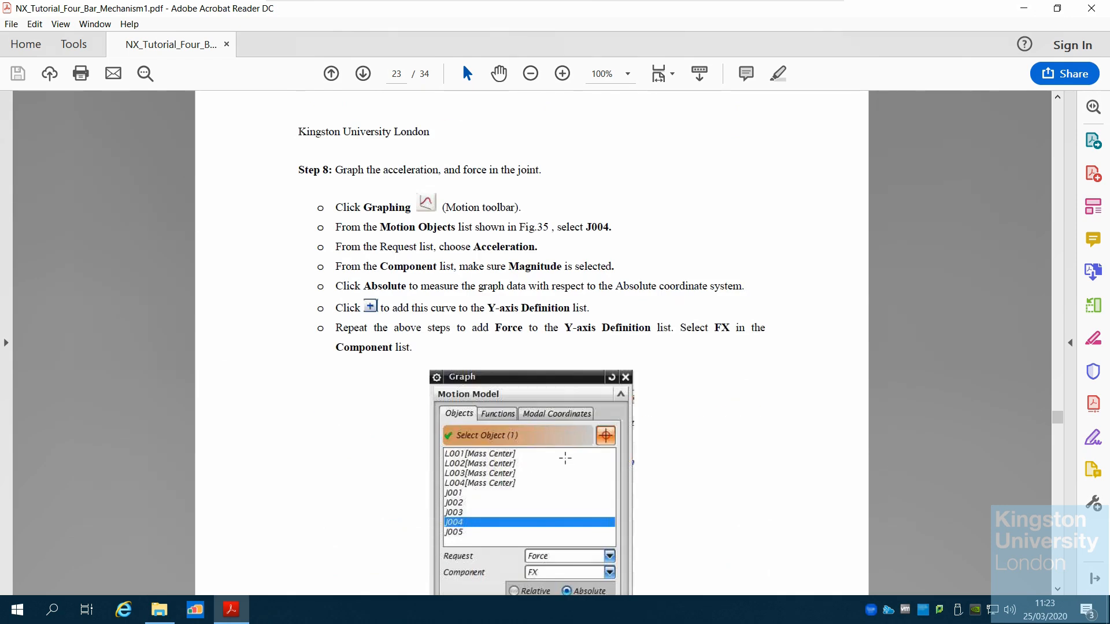
pyautogui.scroll(-4, 565, 458)
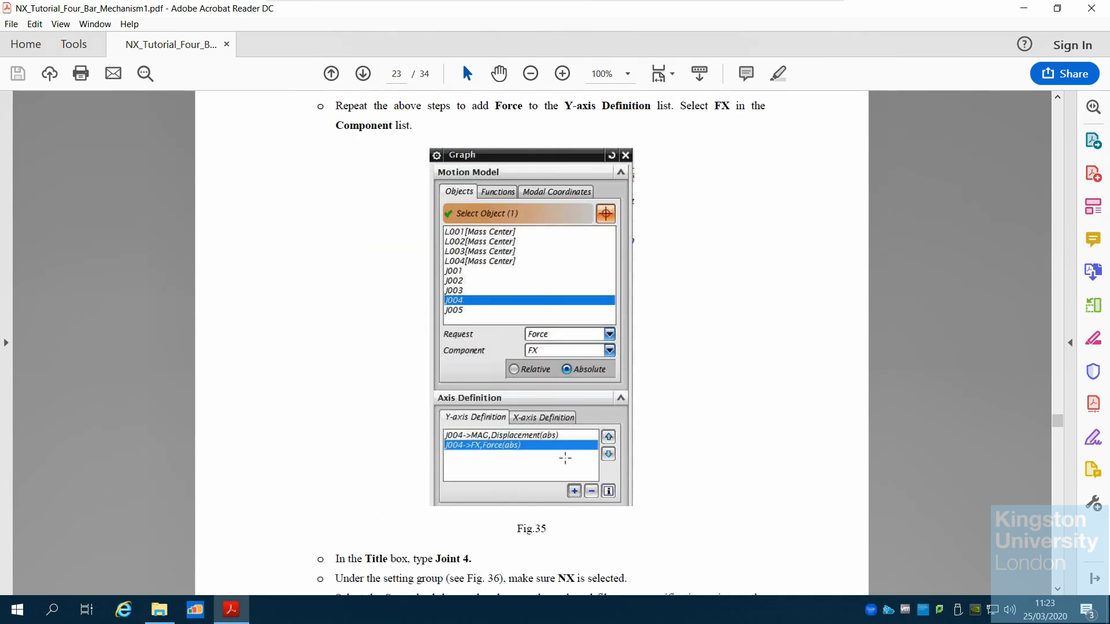
# Read the graph title and settings instructions and examine the Joint 4 acceleration and force graph figure
pyautogui.scroll(-4, 565, 458)
pyautogui.scroll(-3, 565, 457)
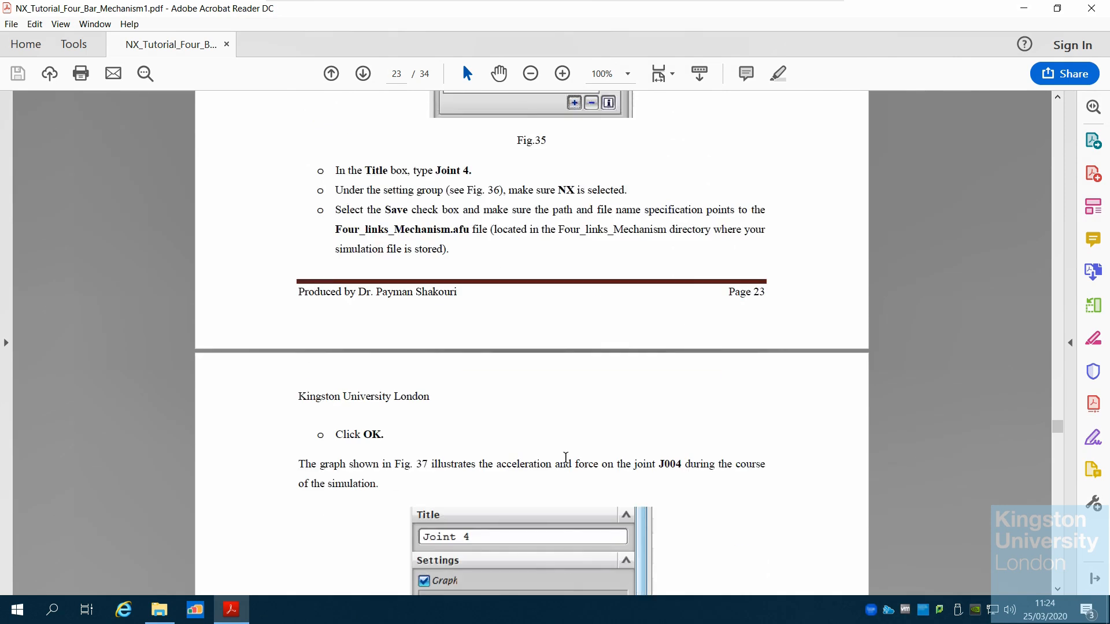
pyautogui.scroll(-7, 565, 456)
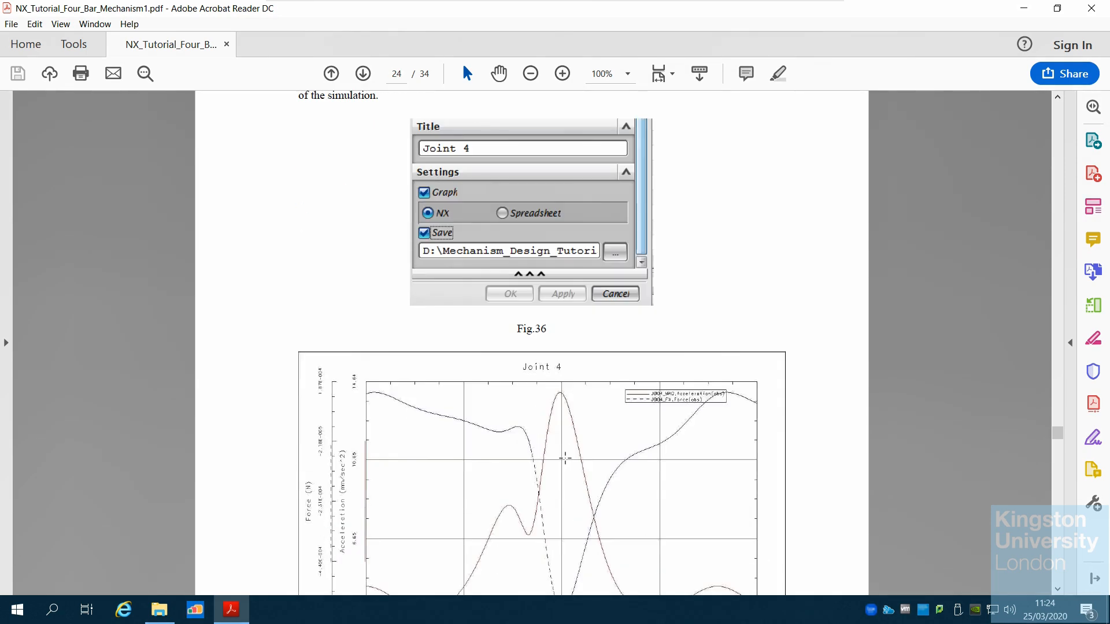
pyautogui.scroll(-2, 565, 458)
pyautogui.scroll(-1, 566, 457)
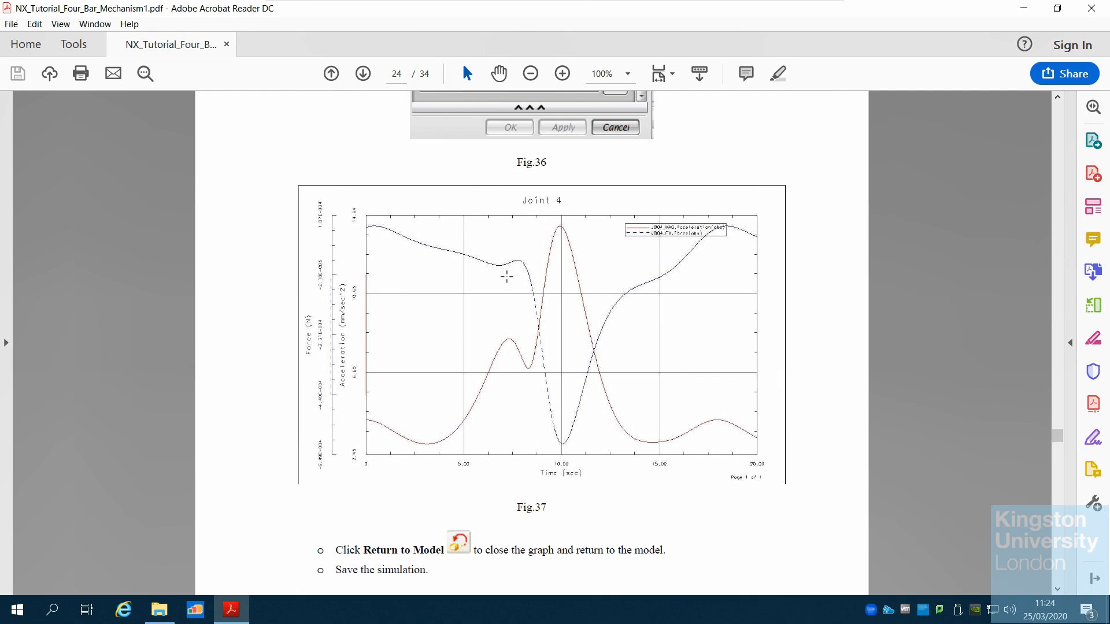
pyautogui.scroll(4, 556, 326)
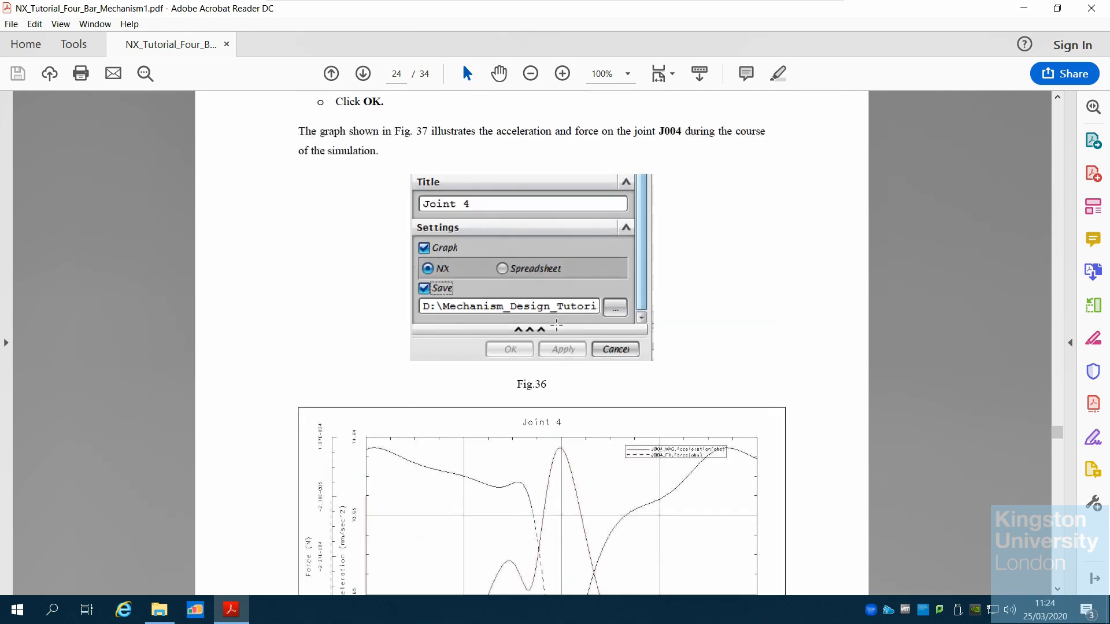
pyautogui.scroll(-4, 556, 326)
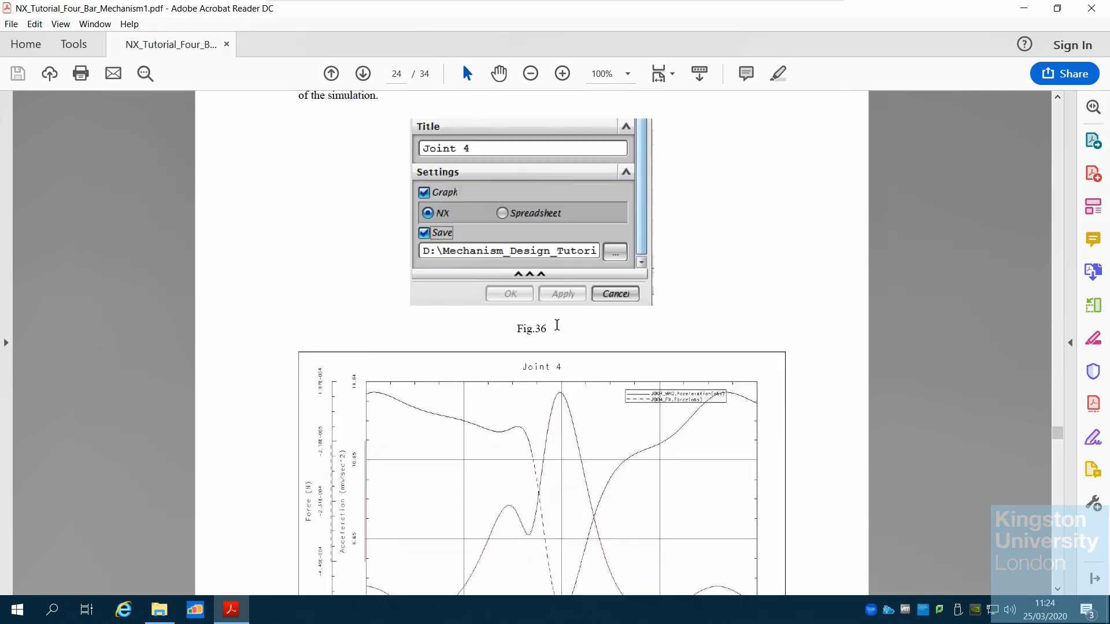
pyautogui.scroll(-4, 480, 324)
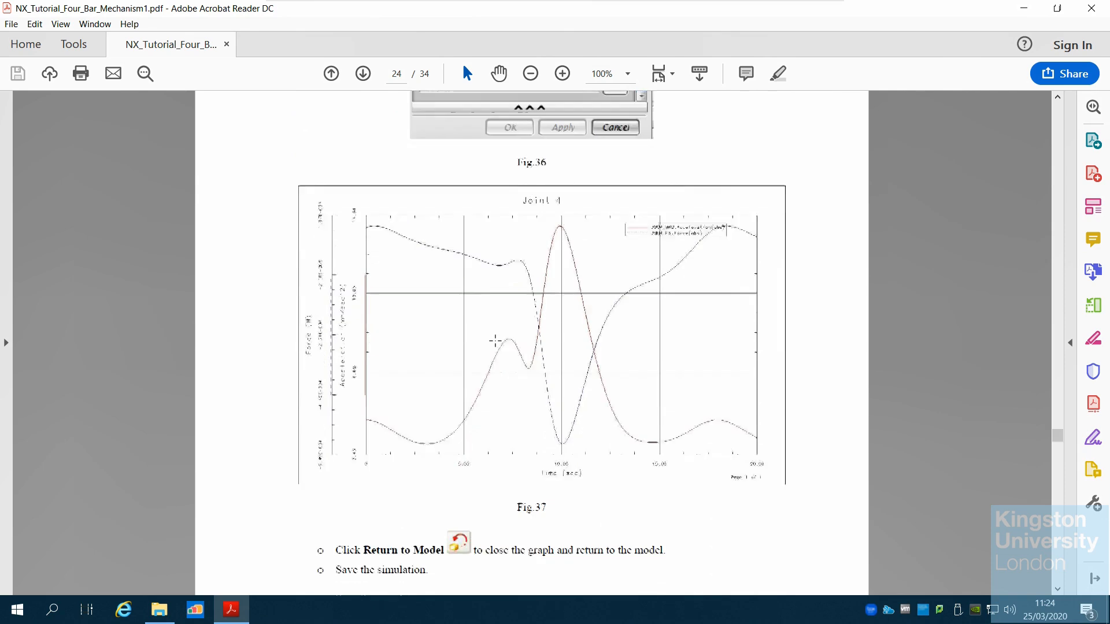
pyautogui.scroll(-1, 495, 340)
pyautogui.scroll(-2, 495, 341)
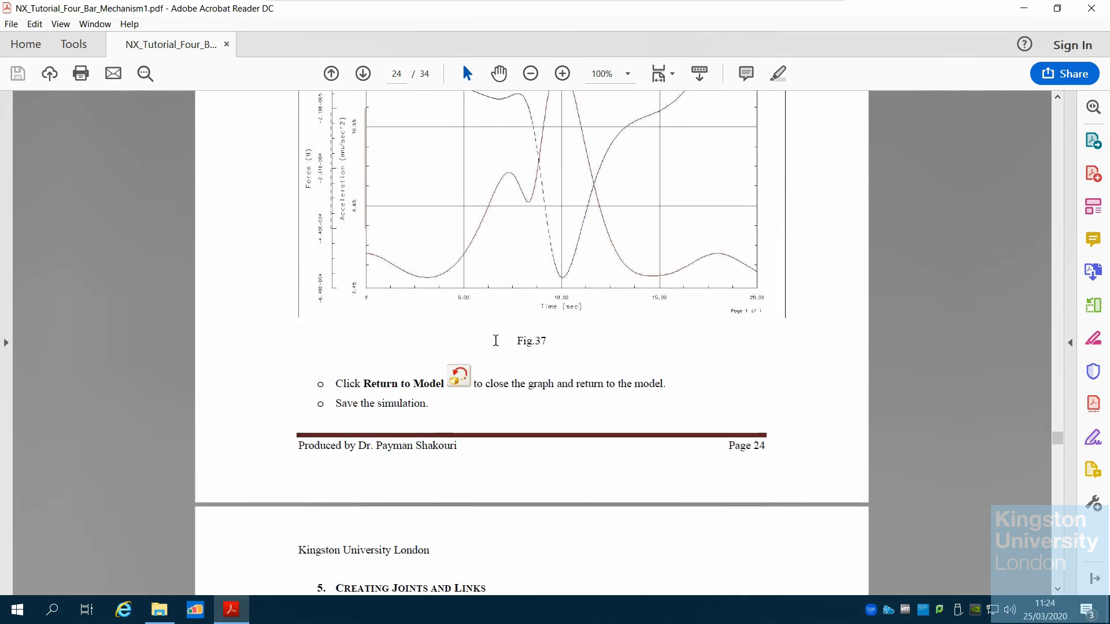
pyautogui.scroll(2, 495, 340)
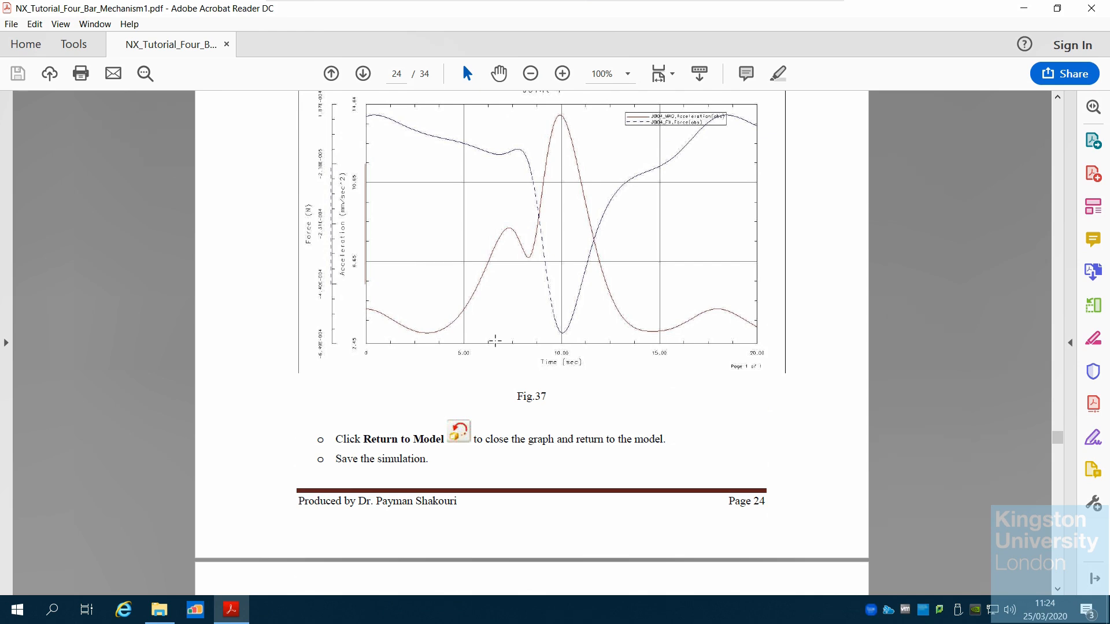
# Read the Creating Joints and Links section and its first step on creating a link
pyautogui.scroll(-3, 494, 341)
pyautogui.scroll(-6, 495, 341)
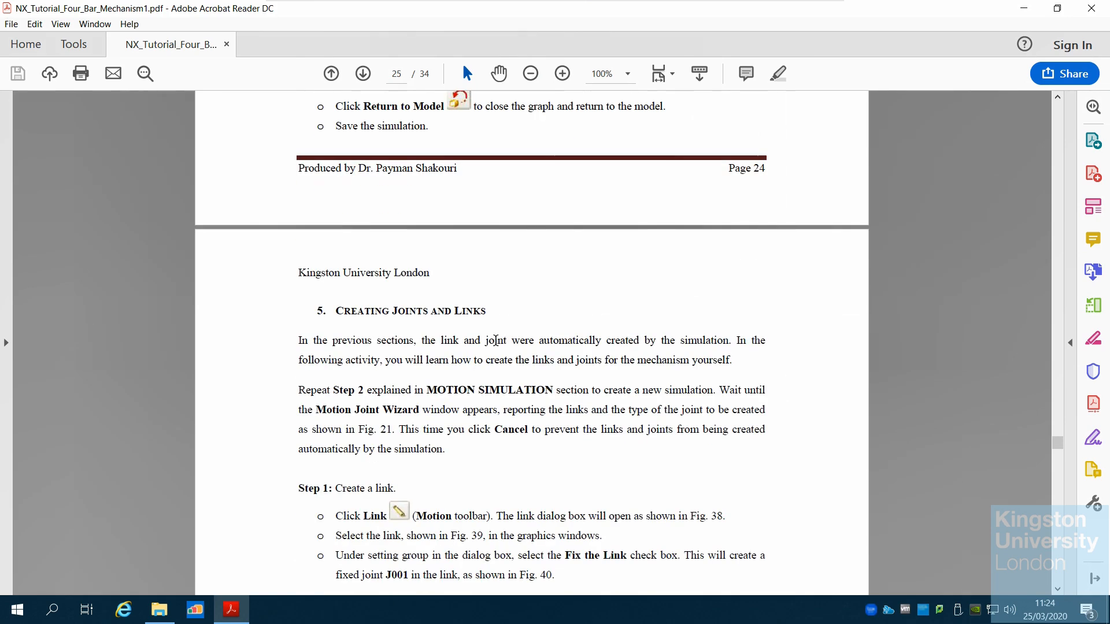
pyautogui.scroll(-5, 496, 340)
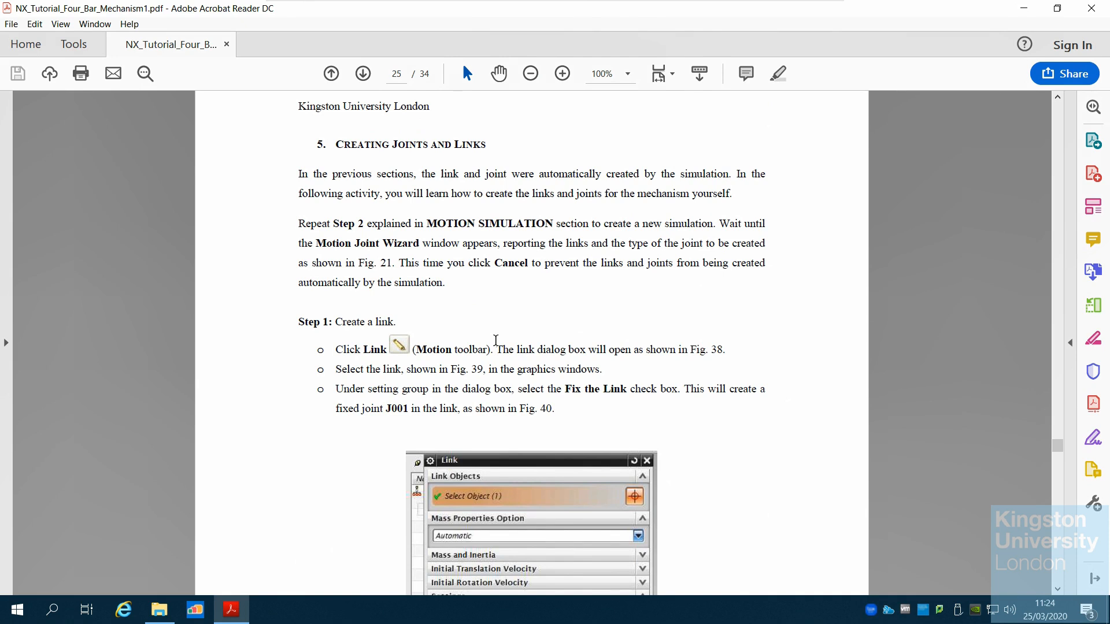
pyautogui.scroll(-4, 496, 340)
pyautogui.scroll(-3, 495, 340)
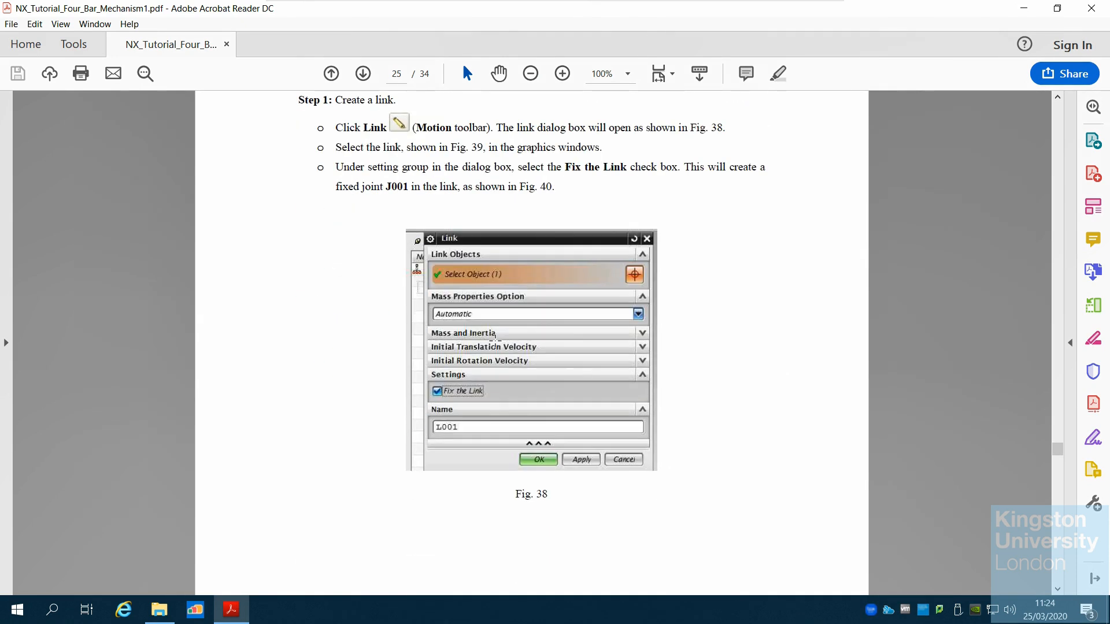
pyautogui.scroll(-8, 495, 341)
pyautogui.scroll(-12, 495, 341)
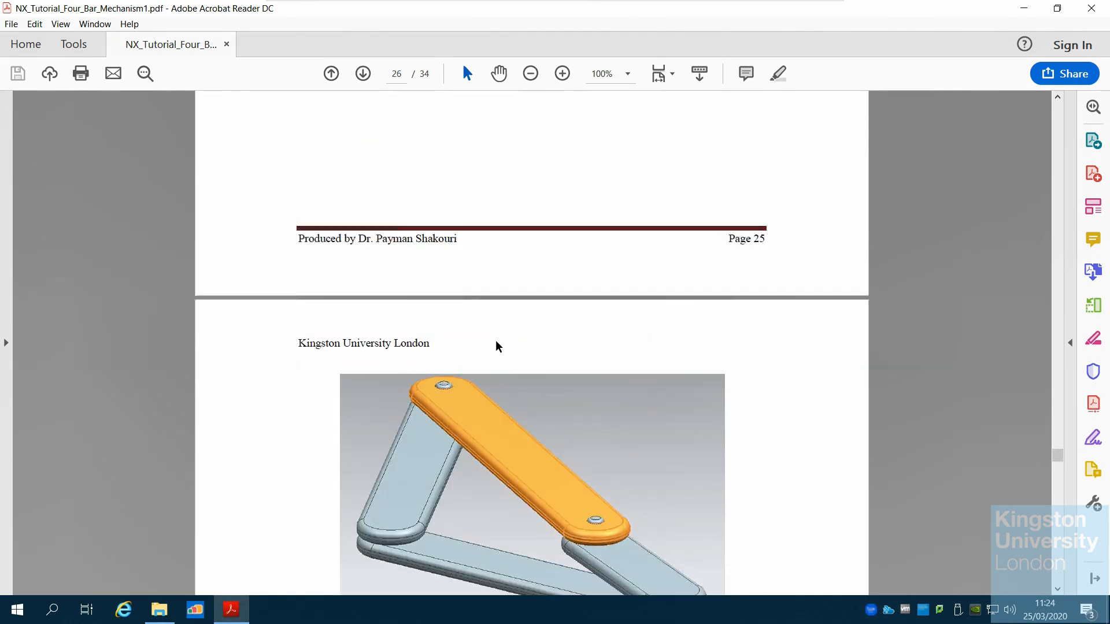
pyautogui.scroll(-16, 495, 341)
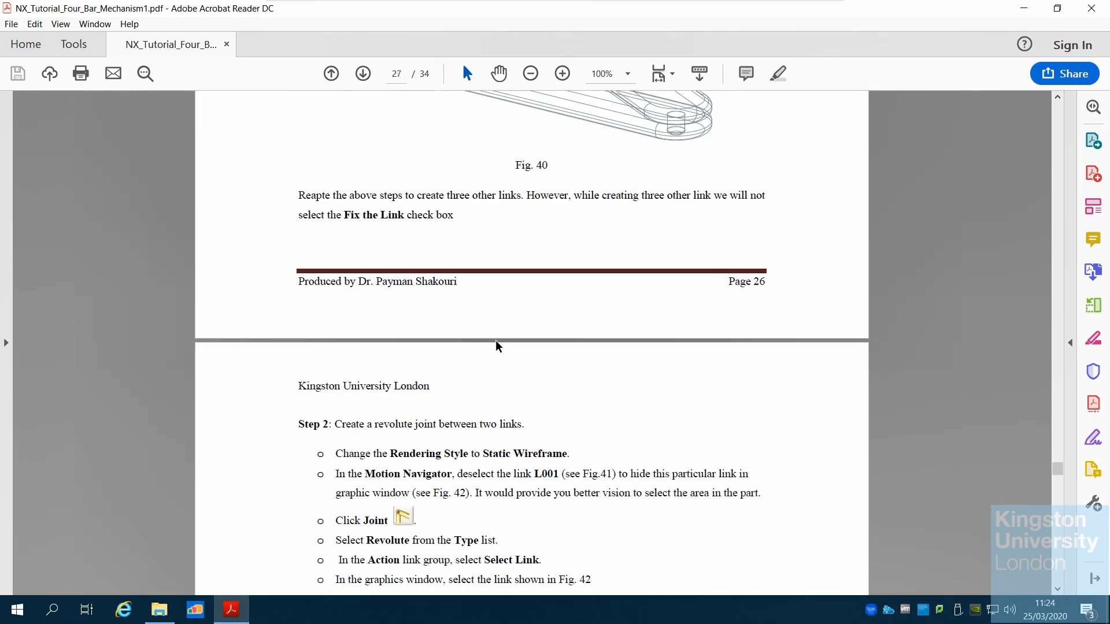
# Read the steps for creating a revolute joint between two links, including origin, vector, snap links and driver settings
pyautogui.scroll(-5, 495, 340)
pyautogui.scroll(-2, 495, 341)
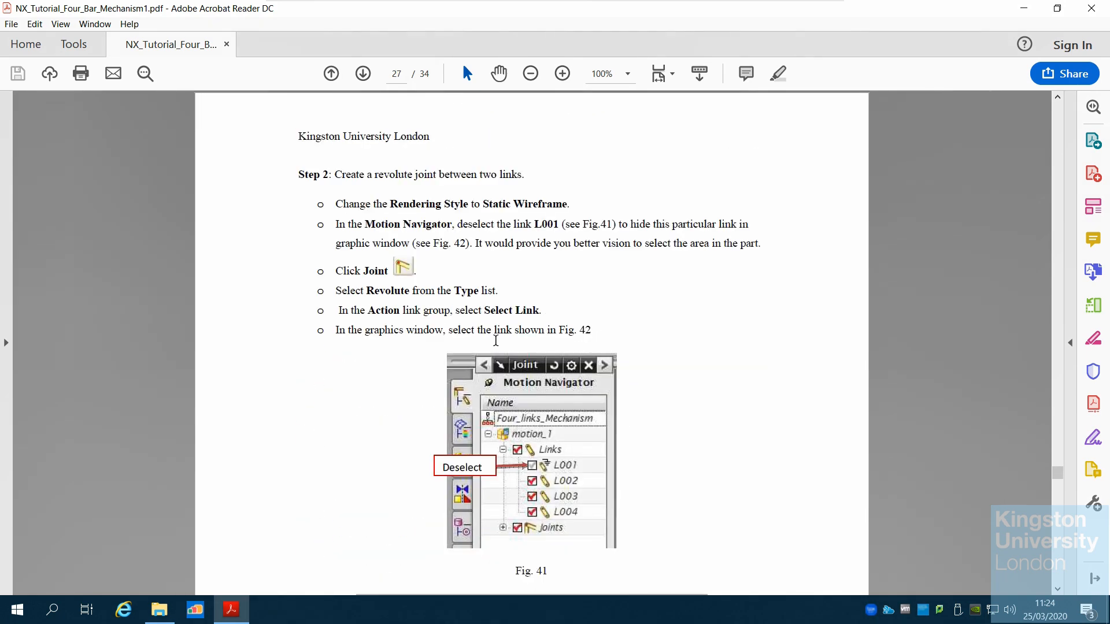
pyautogui.scroll(-10, 495, 341)
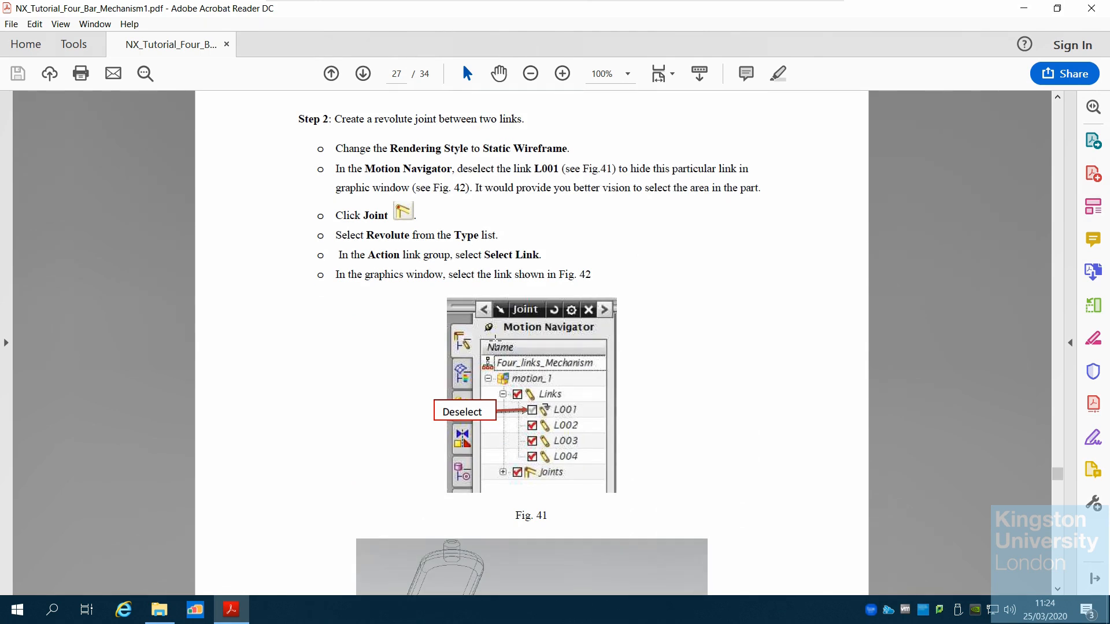
pyautogui.scroll(-12, 495, 341)
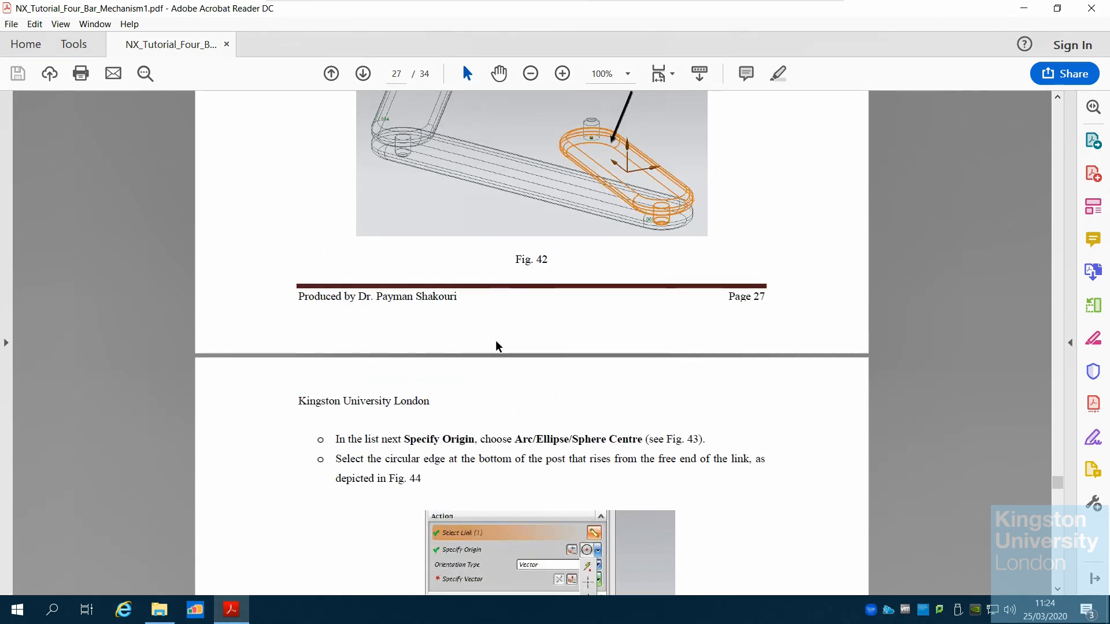
pyautogui.scroll(-5, 495, 341)
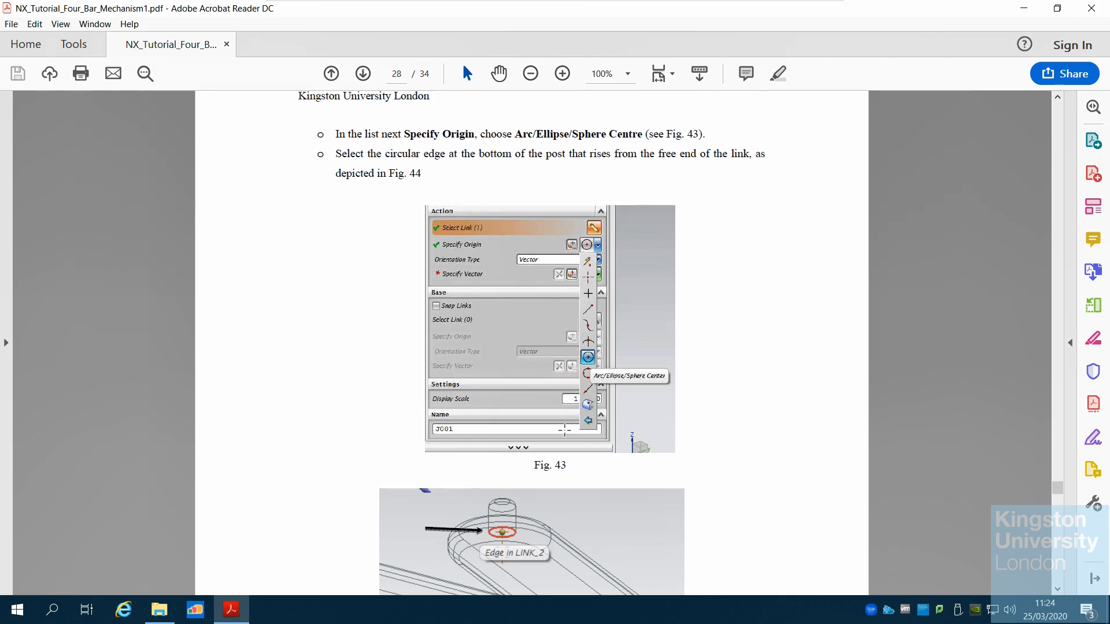
pyautogui.scroll(-8, 568, 440)
pyautogui.scroll(-16, 568, 441)
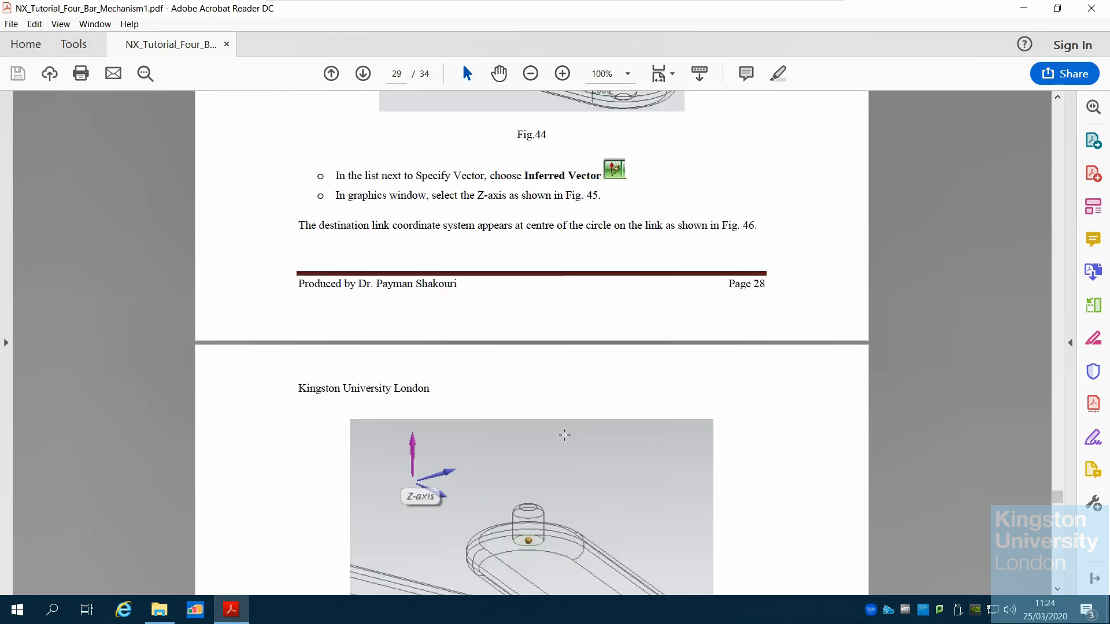
pyautogui.scroll(-4, 566, 434)
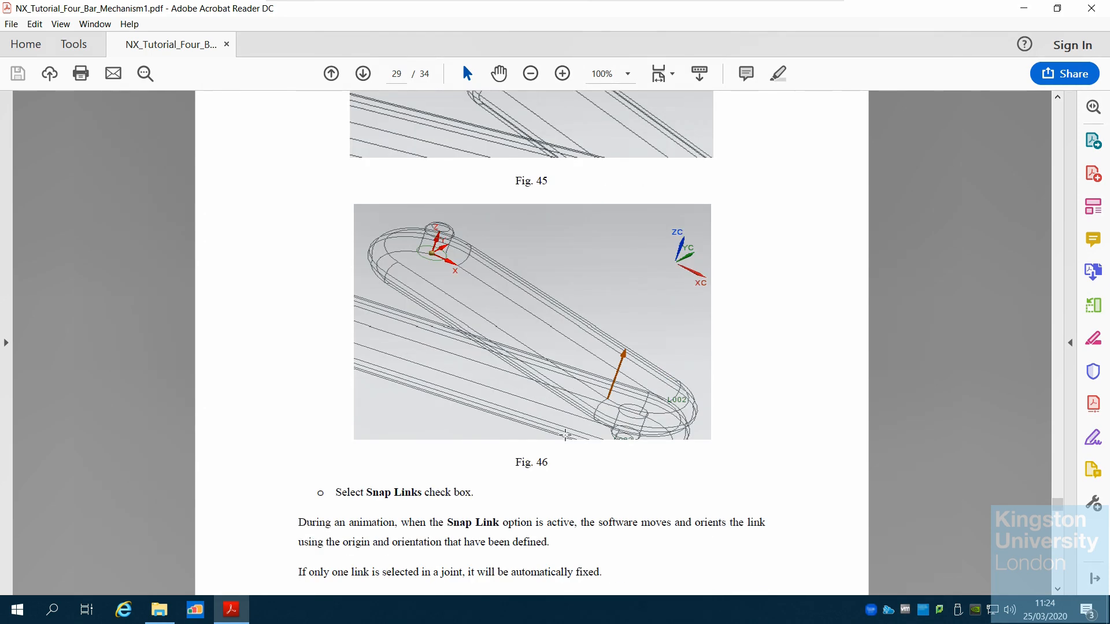
pyautogui.scroll(-8, 565, 434)
pyautogui.scroll(-8, 566, 440)
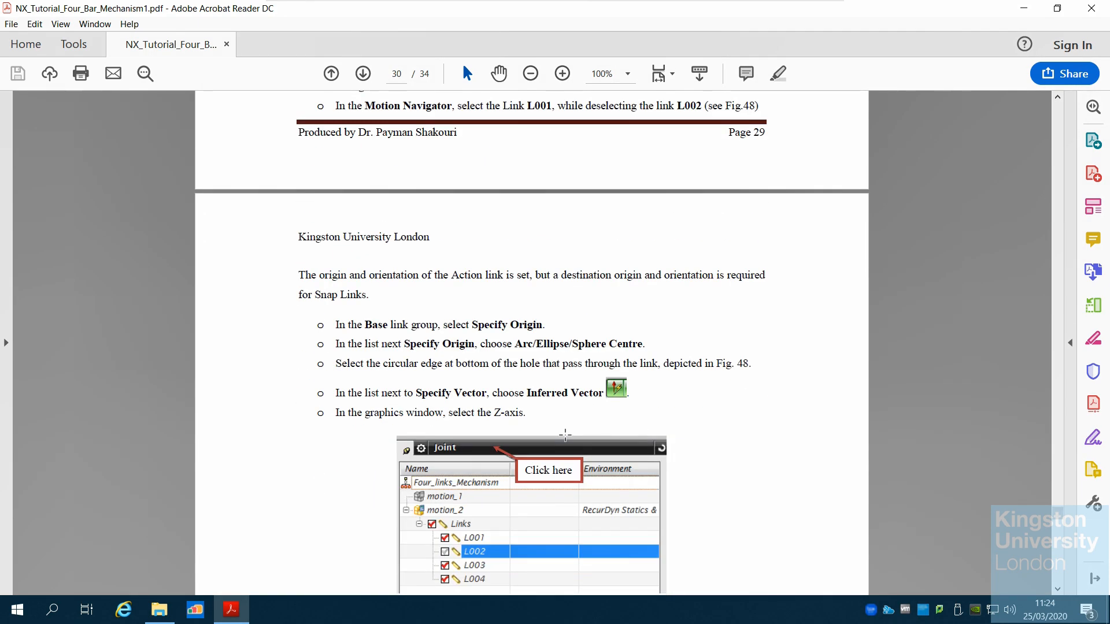
pyautogui.scroll(-4, 565, 434)
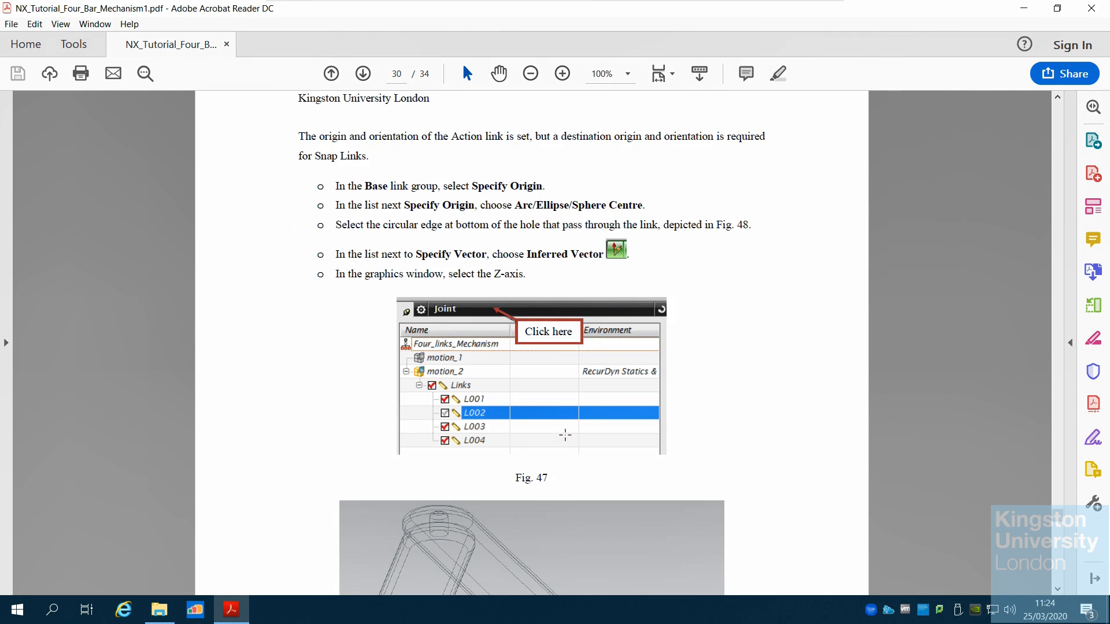
pyautogui.scroll(-16, 565, 435)
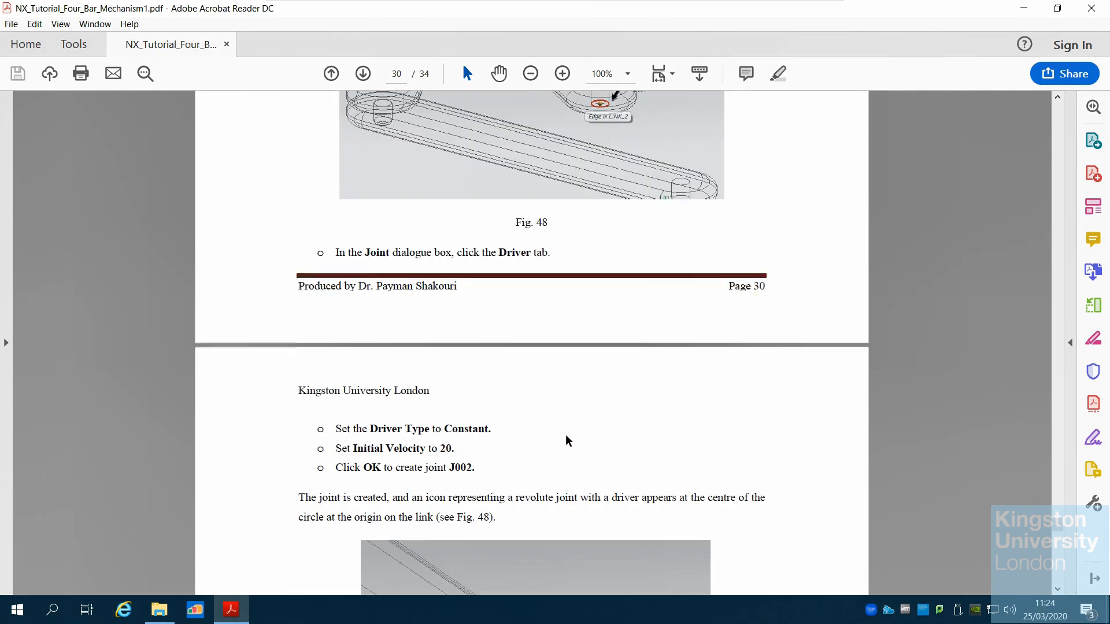
# Read the instructions for creating the remaining revolute joints, animating the simulation and saving the parts
pyautogui.scroll(-18, 565, 434)
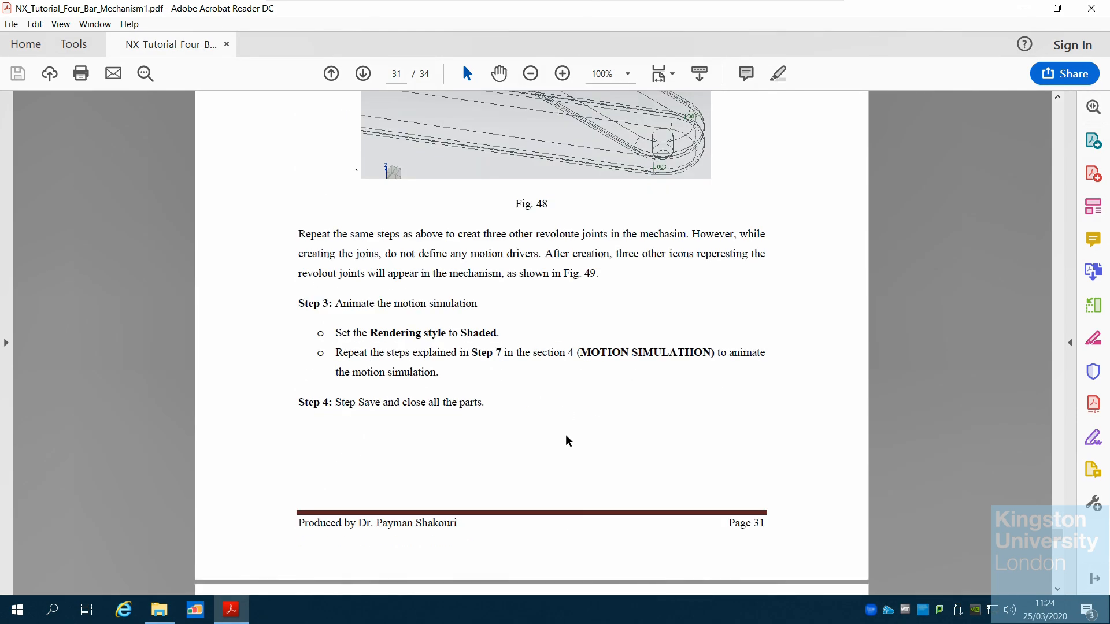
pyautogui.scroll(-13, 566, 435)
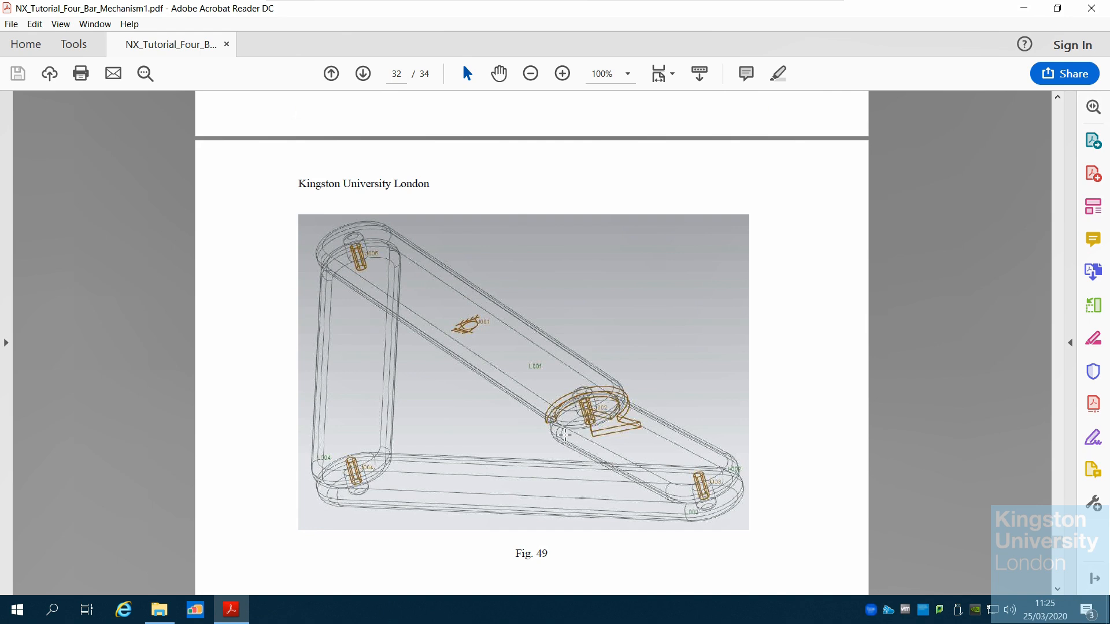
pyautogui.scroll(-1, 565, 433)
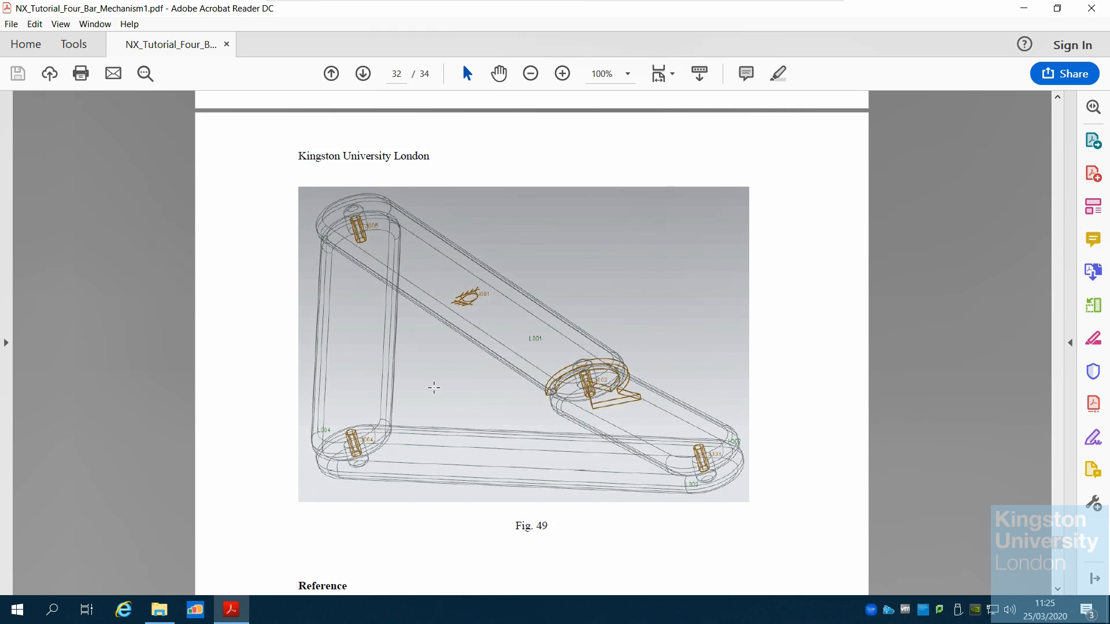
pyautogui.scroll(-15, 434, 387)
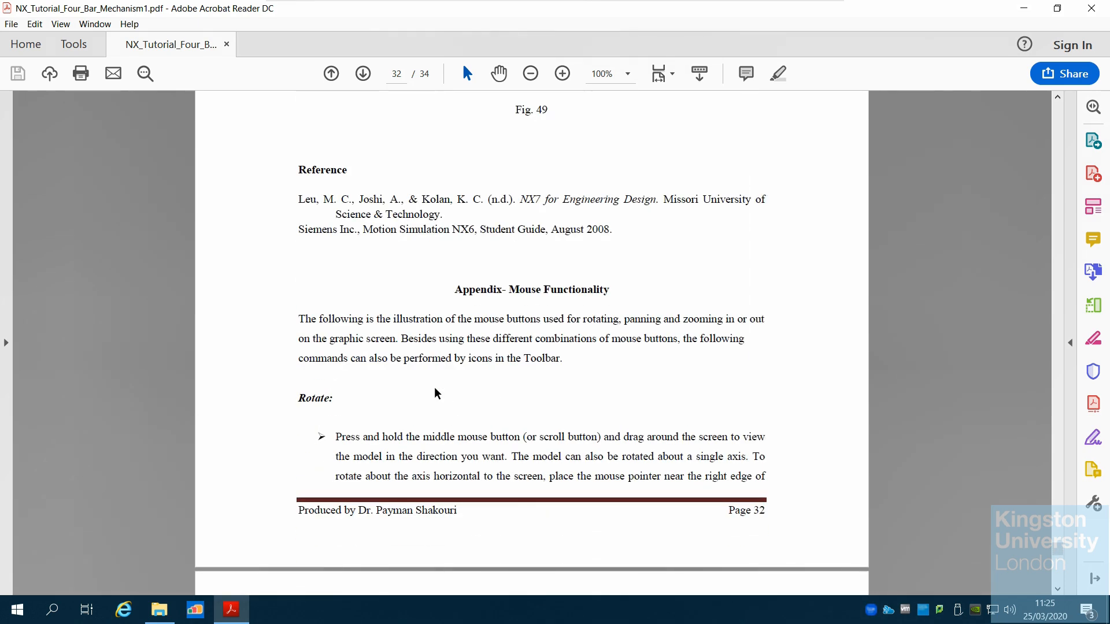
# Read the mouse functionality appendix covering rotate, zoom and pan controls
pyautogui.scroll(-14, 437, 394)
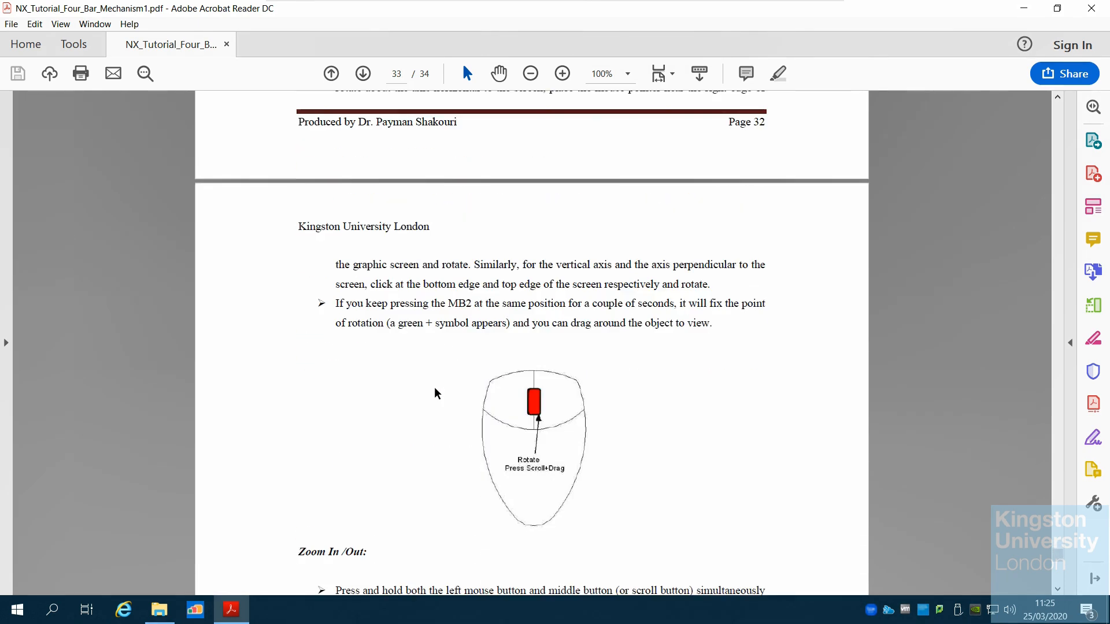
pyautogui.scroll(-5, 437, 394)
pyautogui.scroll(-2, 437, 393)
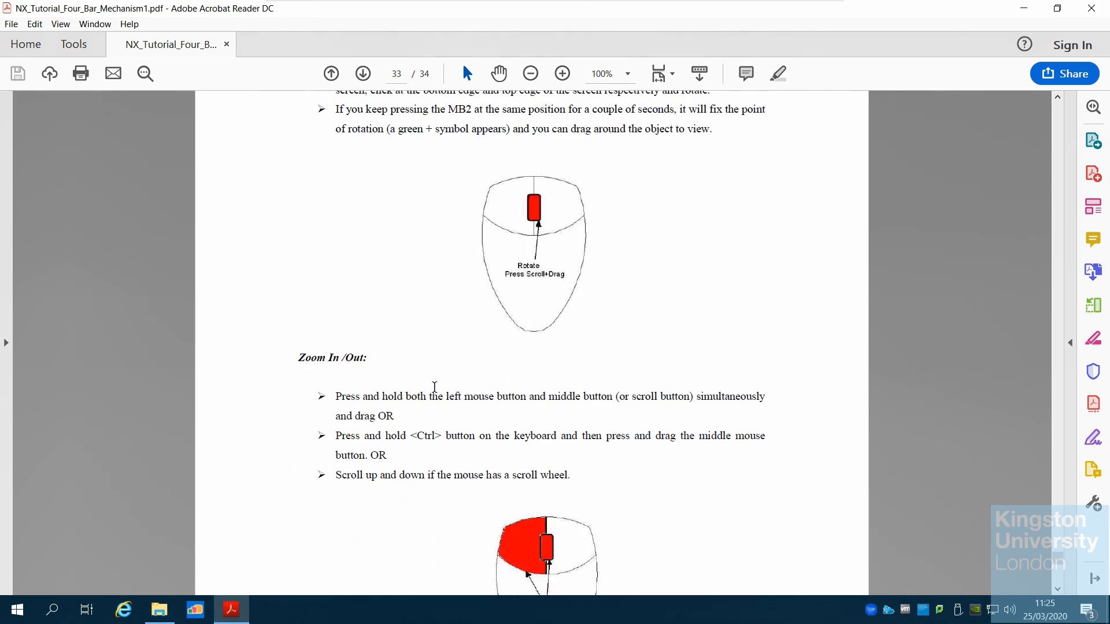
pyautogui.scroll(-5, 457, 371)
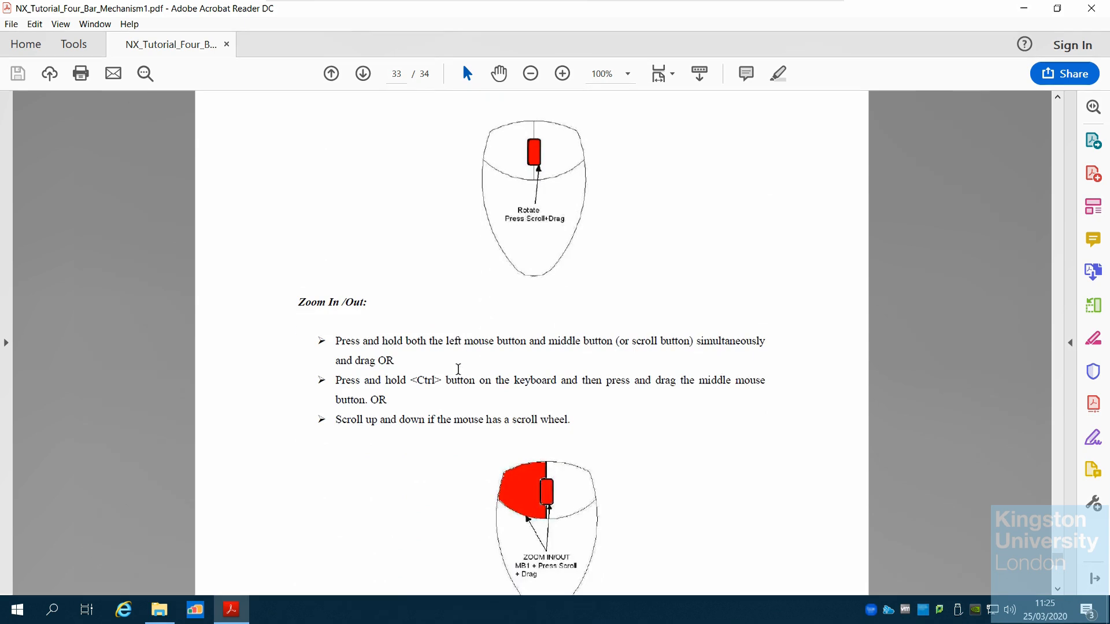
pyautogui.scroll(-20, 531, 425)
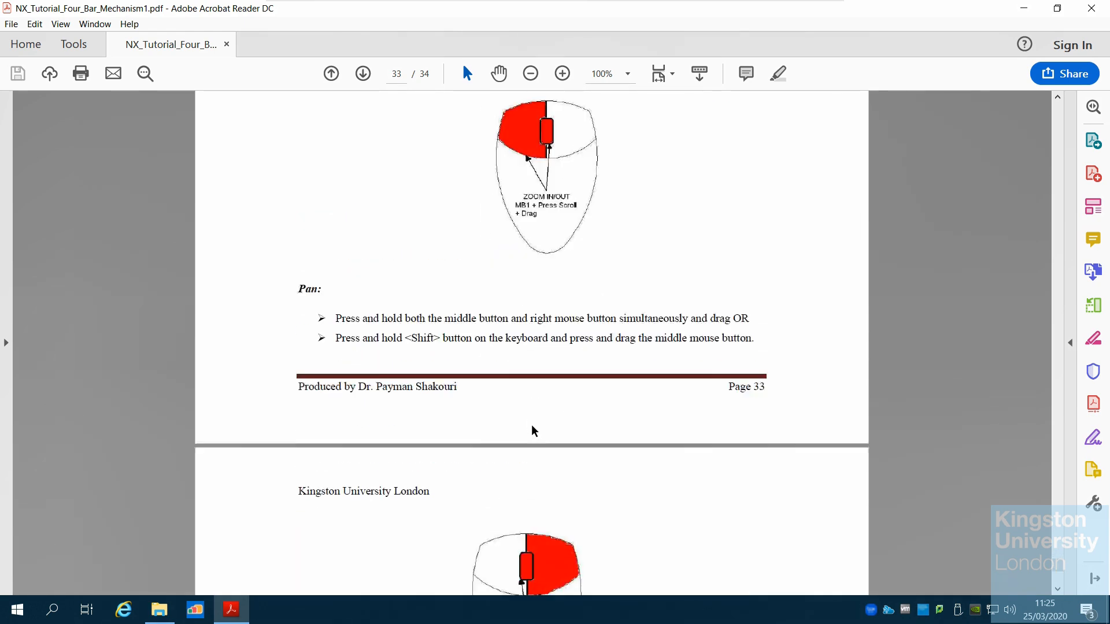
pyautogui.scroll(-12, 531, 427)
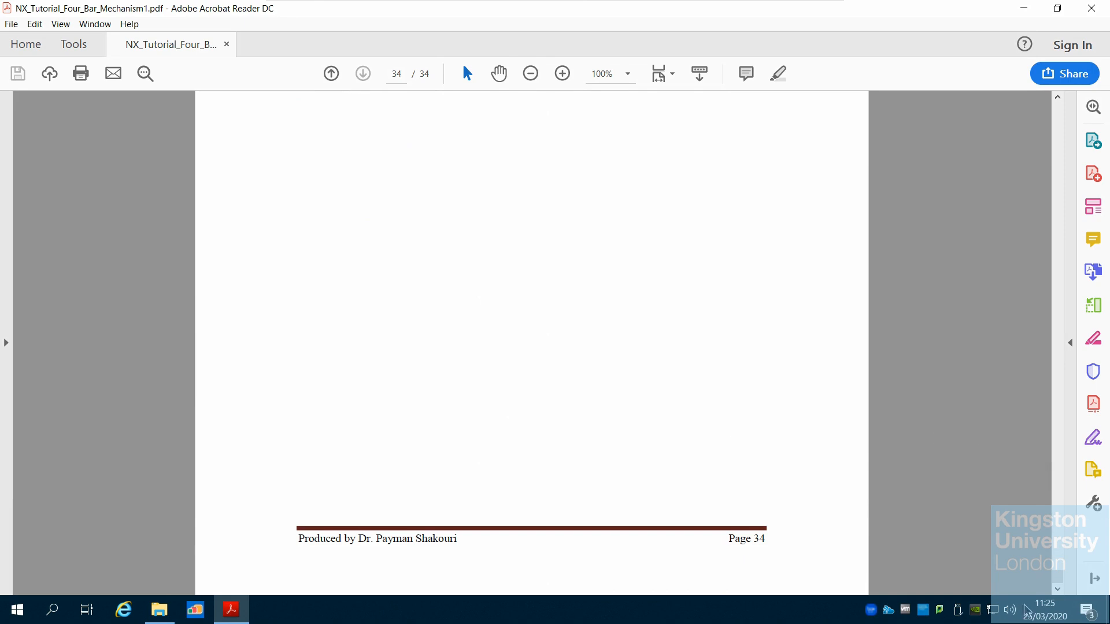
# Minimize the PDF and launch Siemens NX from AppsAnywhere by searching for sie
pyautogui.moveTo(1059, 577); pyautogui.dragTo(1055, 94)
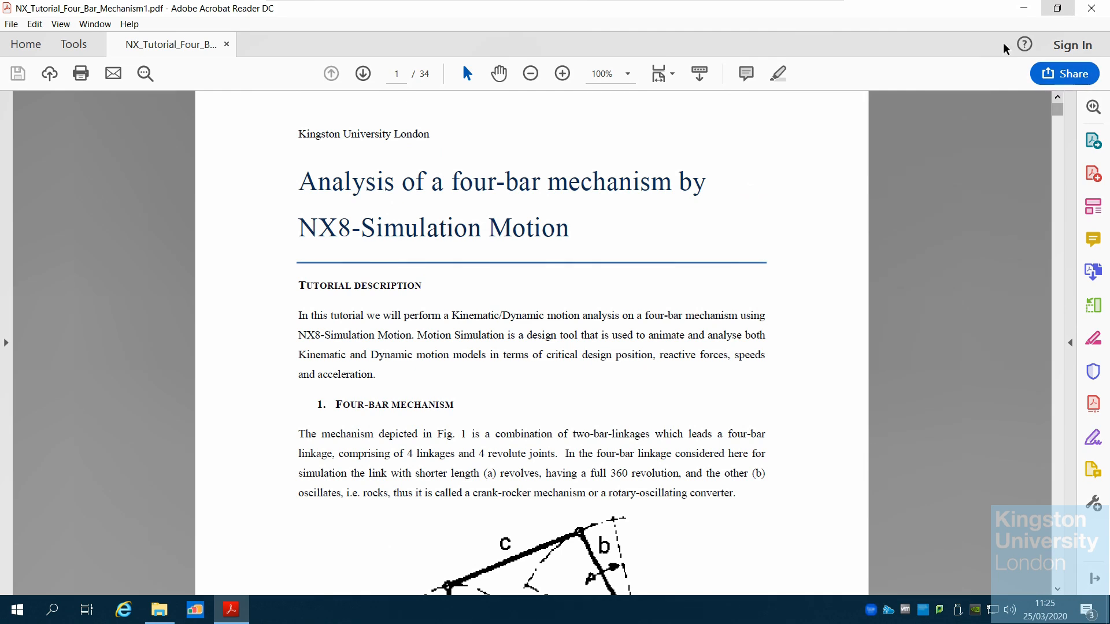
pyautogui.click(1021, 7)
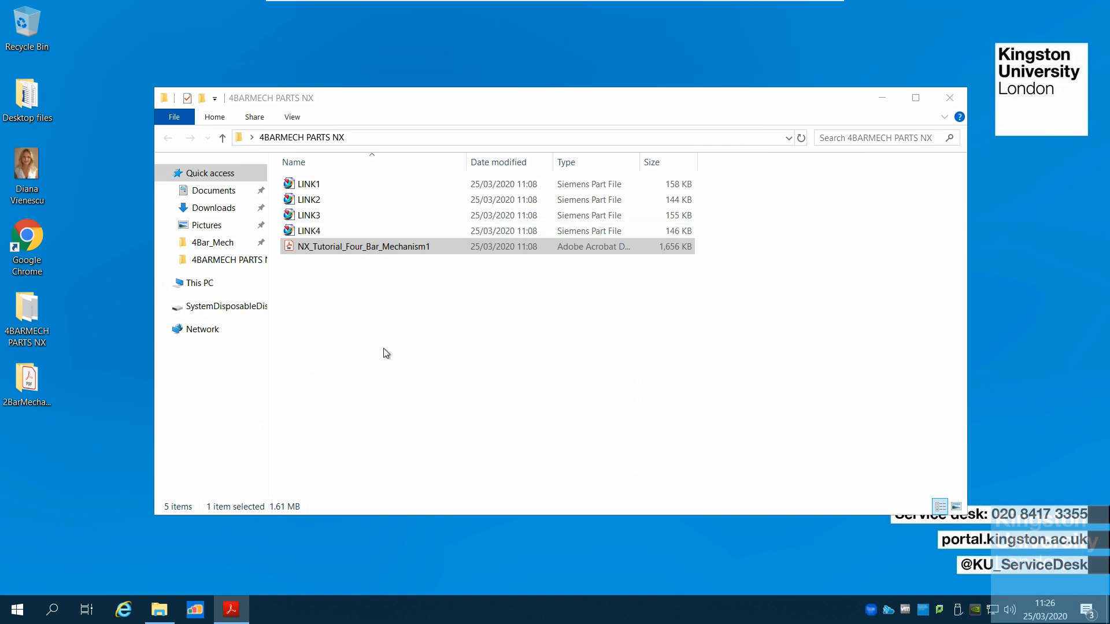
pyautogui.click(193, 612)
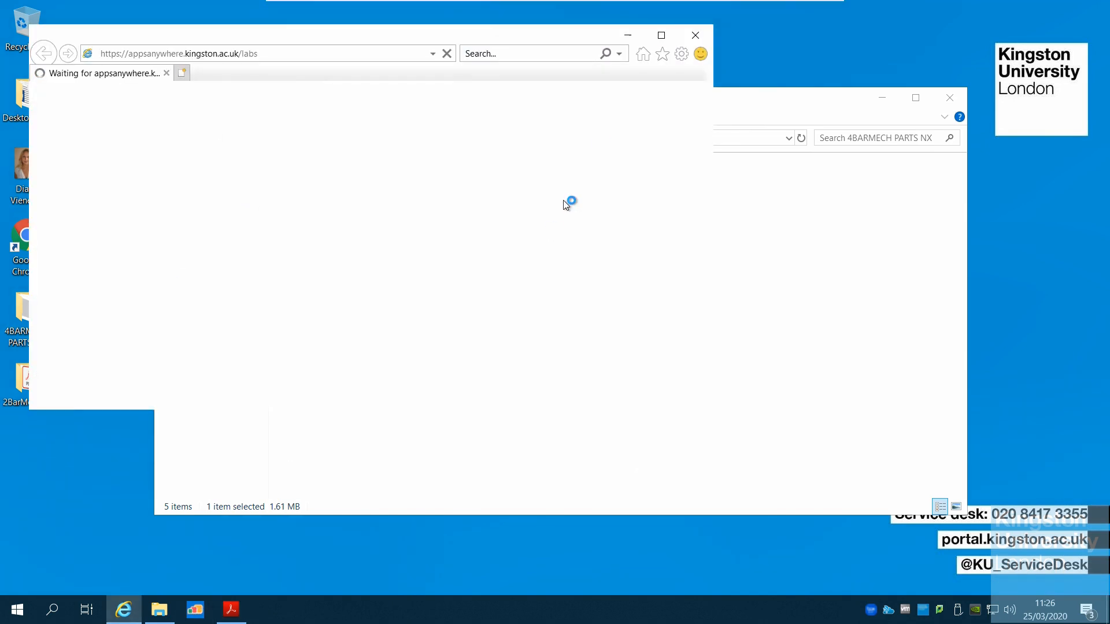
pyautogui.click(661, 36)
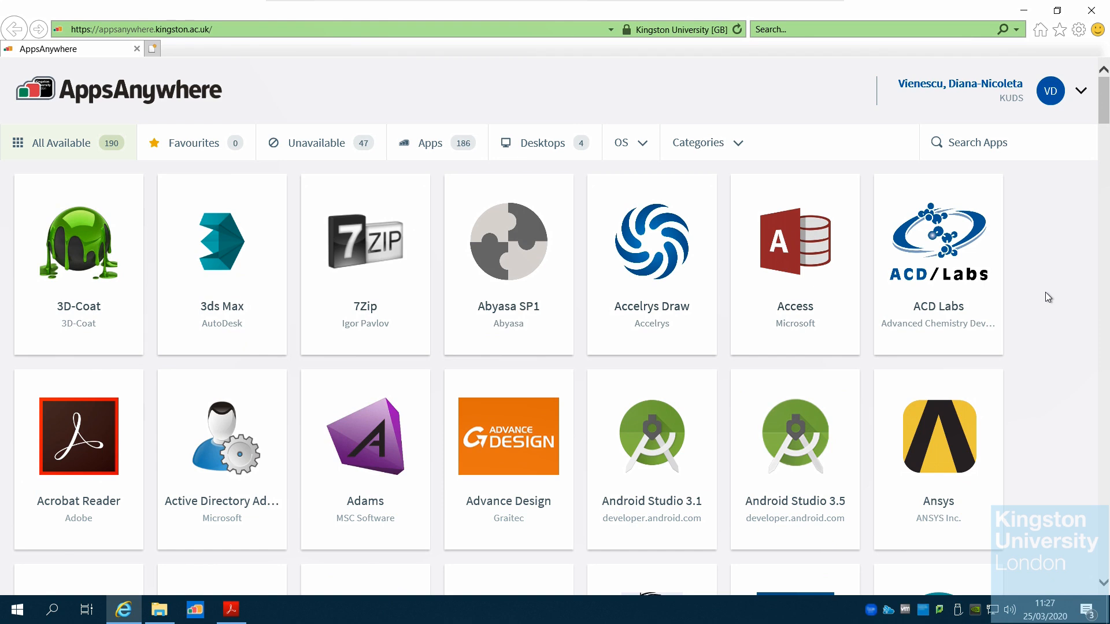
pyautogui.click(1046, 136)
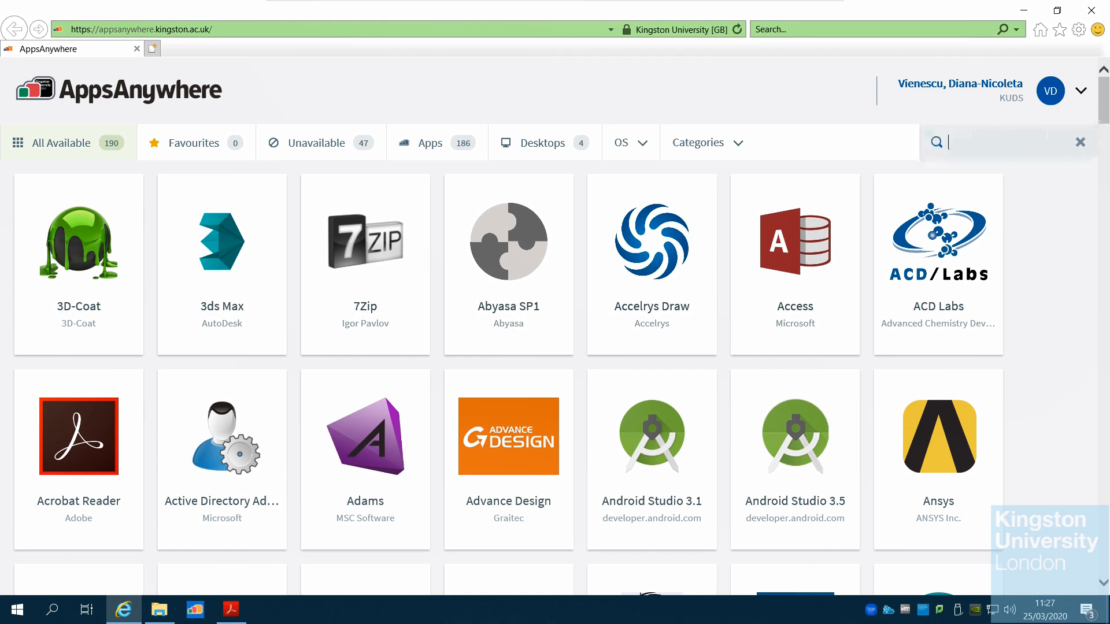
pyautogui.write('sie')
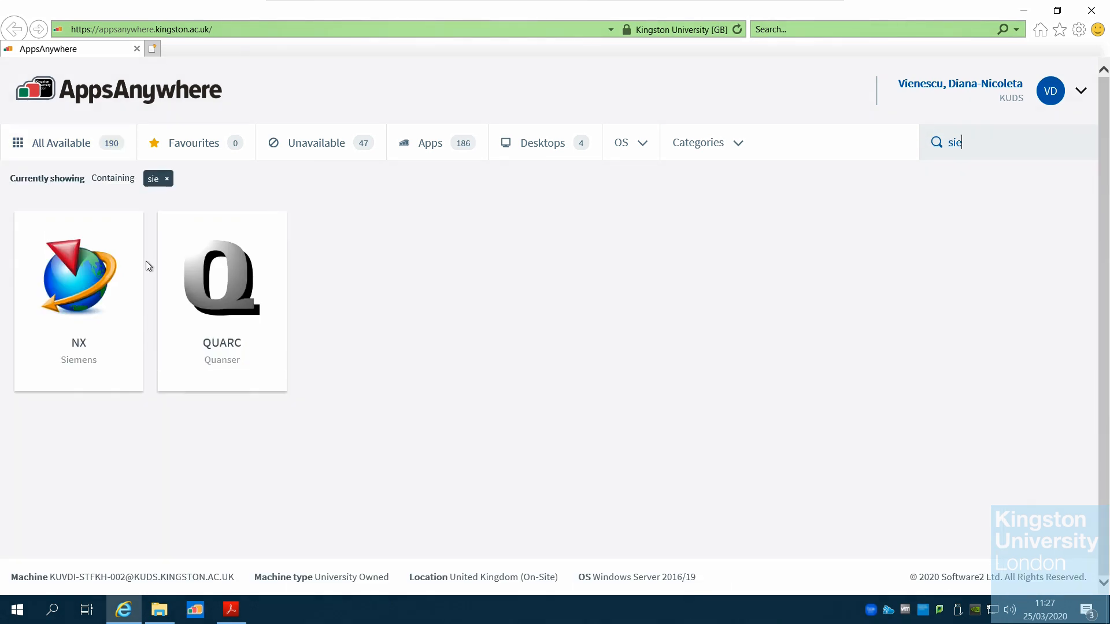
pyautogui.click(93, 336)
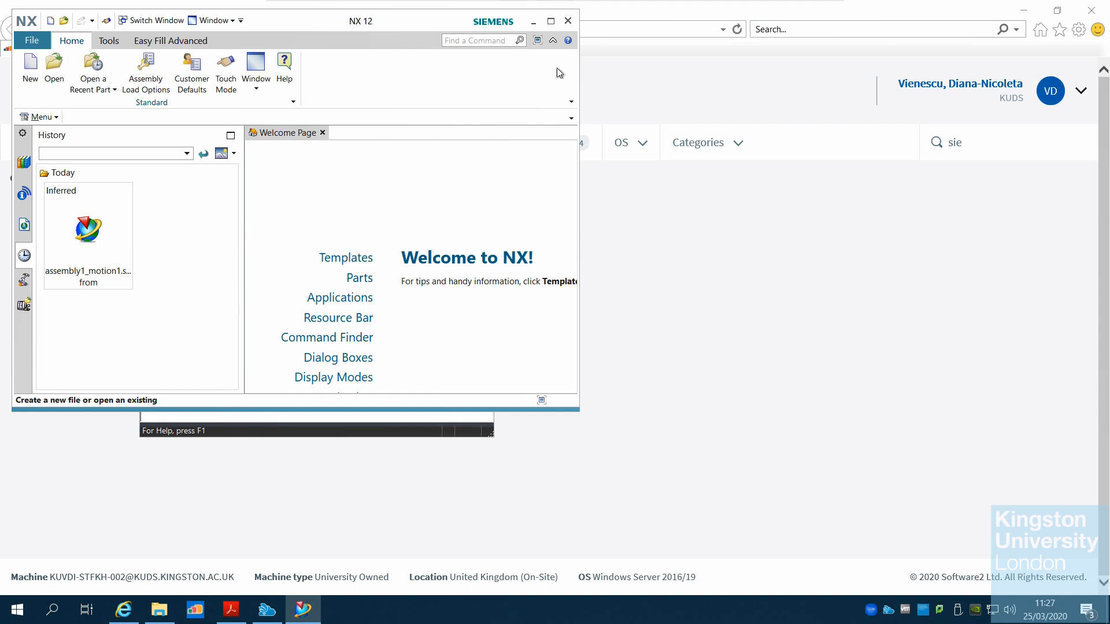
# Maximize the NX window and close the Cloudpaging Player window
pyautogui.click(550, 21)
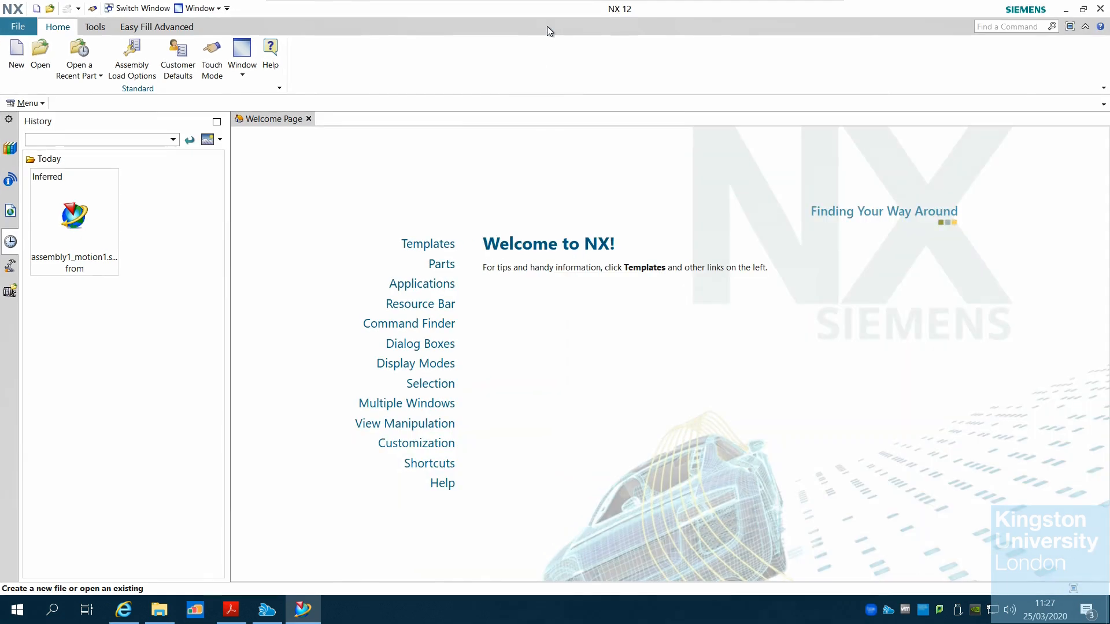
pyautogui.click(1066, 11)
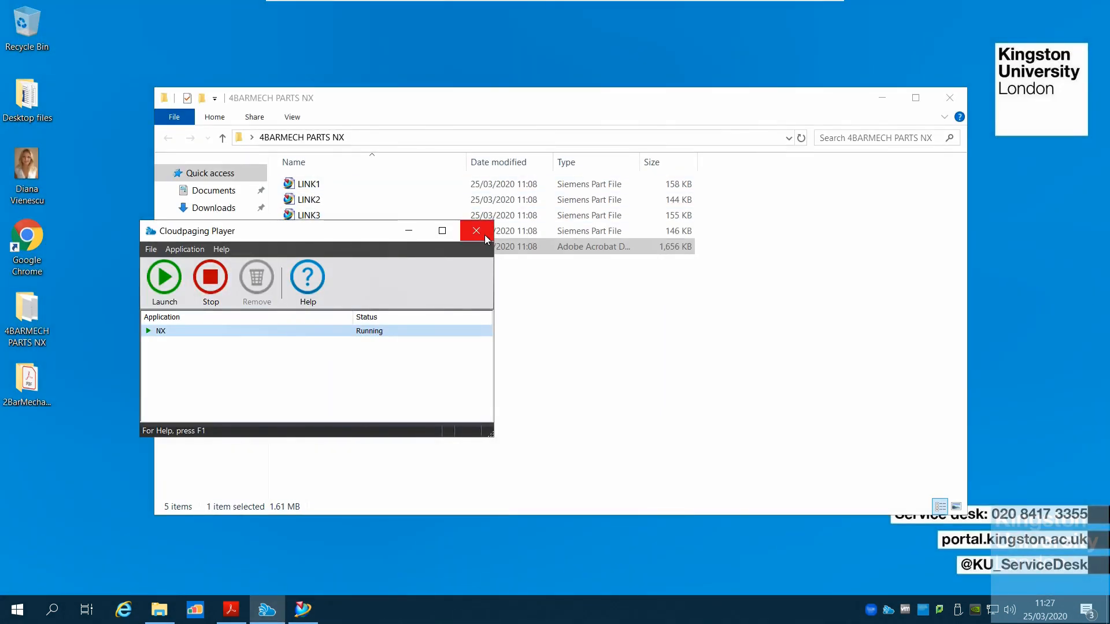
pyautogui.click(485, 237)
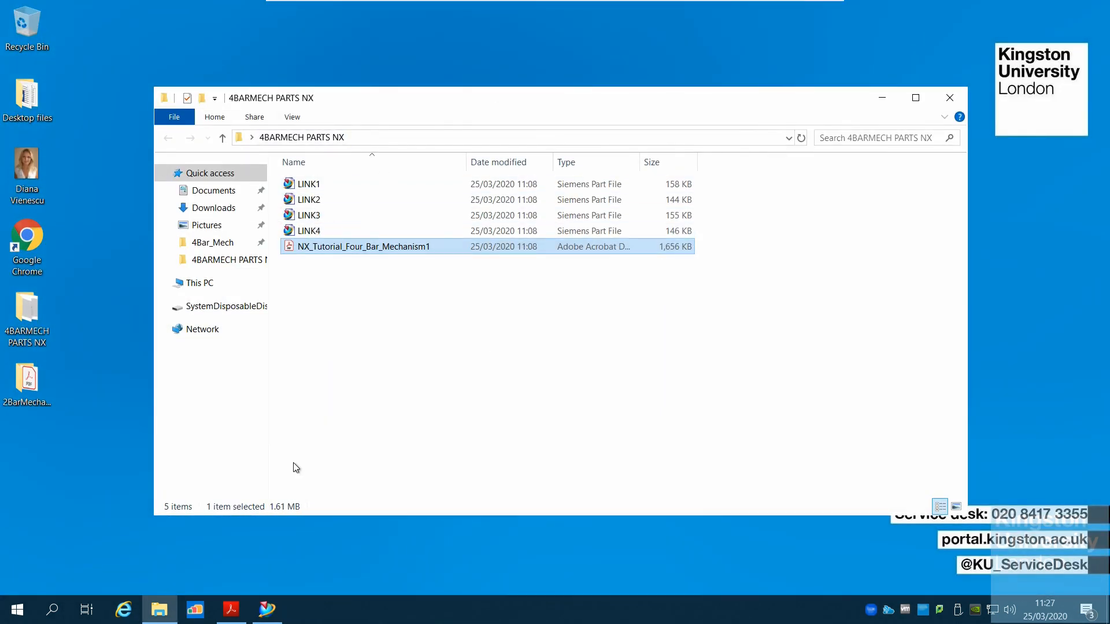
# Switch to the tutorial PDF and reread the introduction and assembly creation steps on the first three pages
pyautogui.click(231, 609)
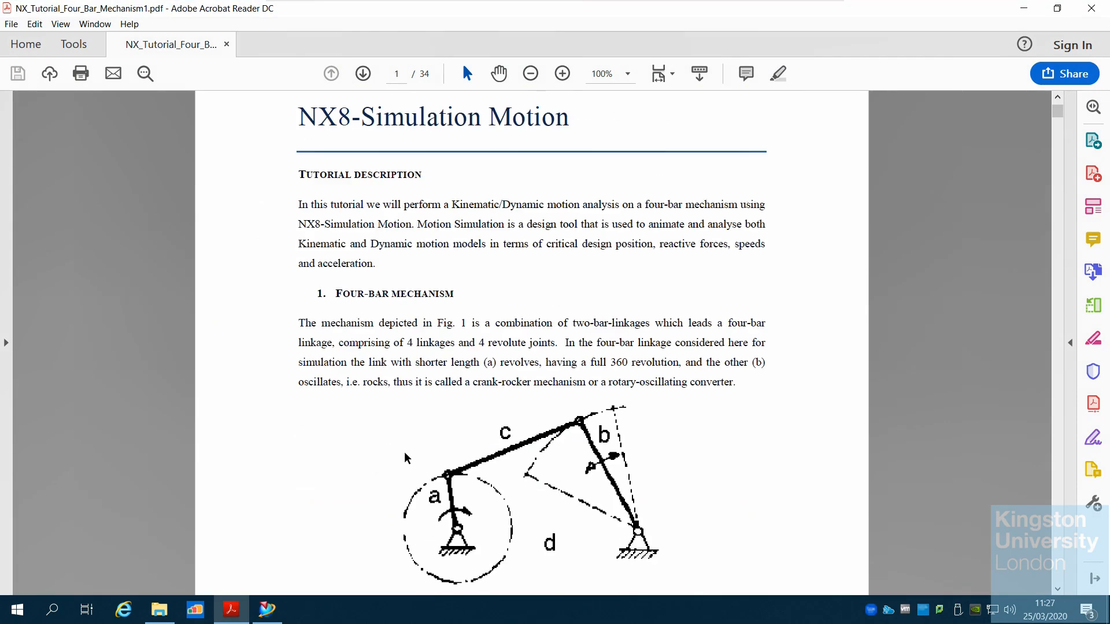
pyautogui.scroll(-15, 407, 457)
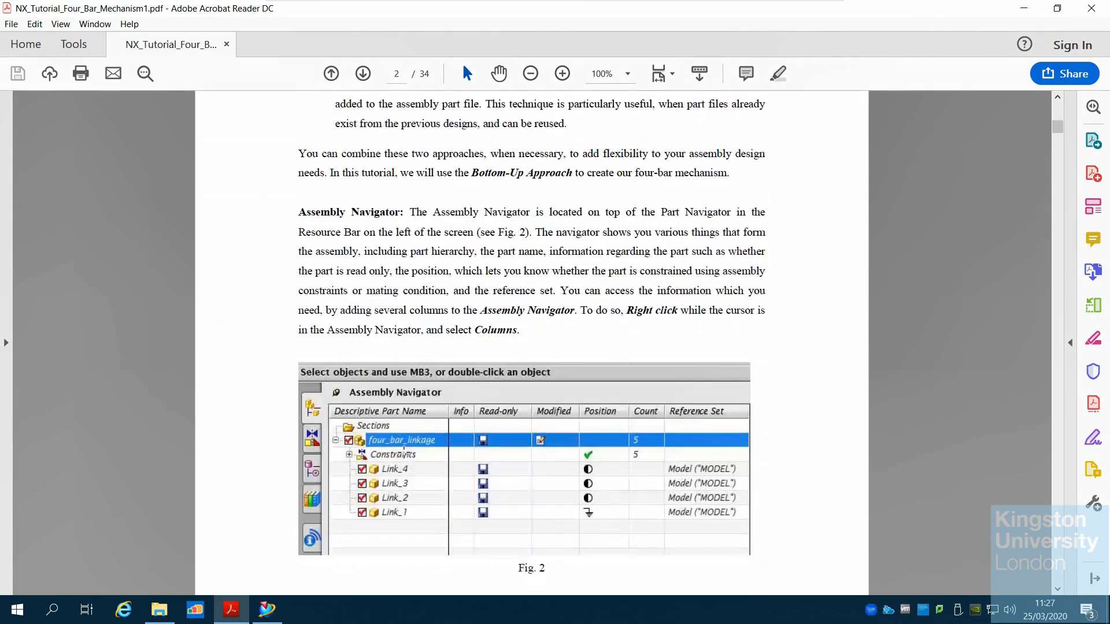
pyautogui.scroll(-15, 404, 452)
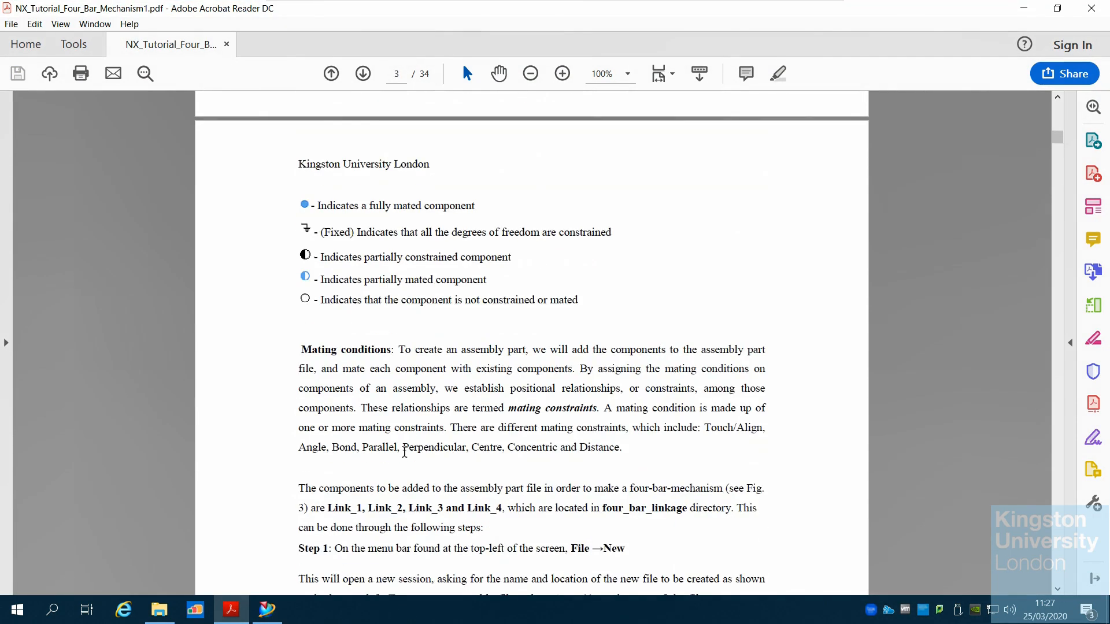
pyautogui.scroll(-12, 404, 453)
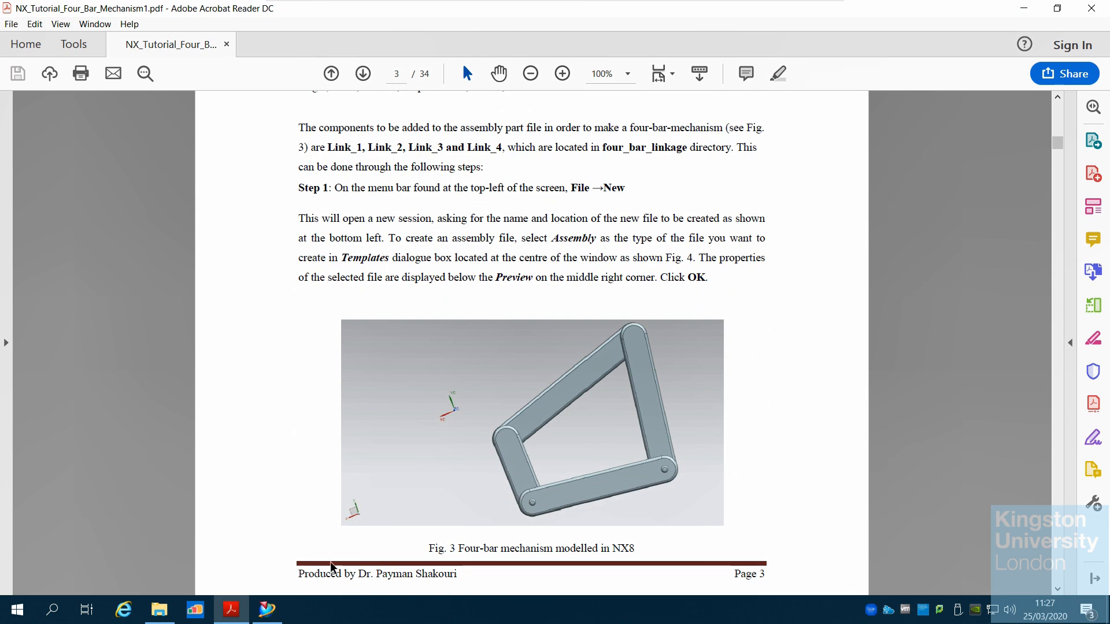
# Switch to NX and create a new file using the Assembly model template
pyautogui.click(263, 611)
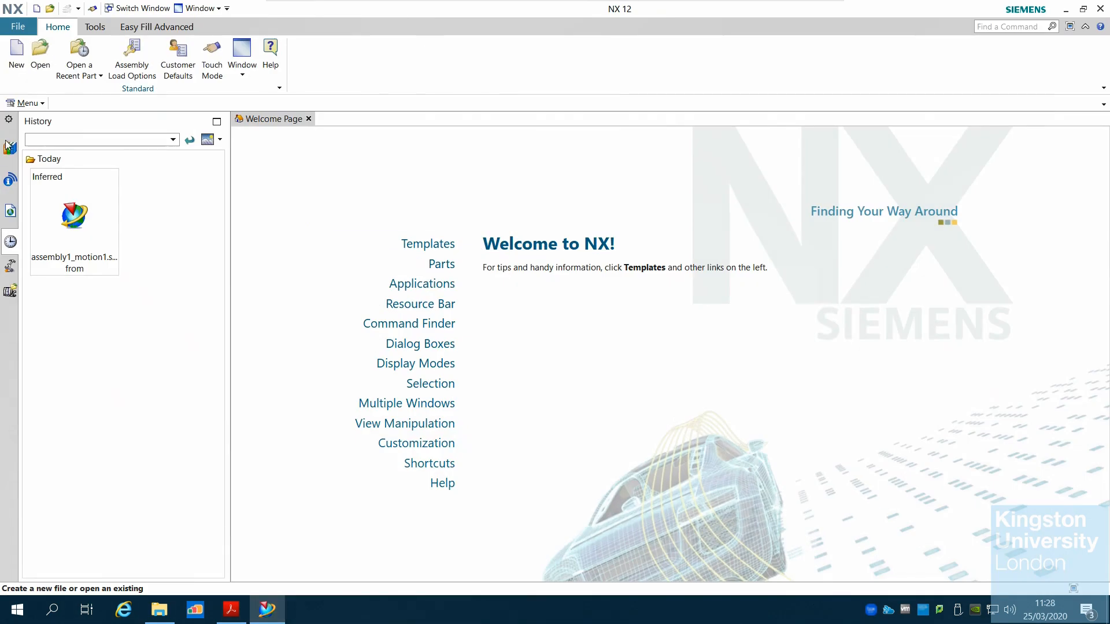
pyautogui.click(41, 67)
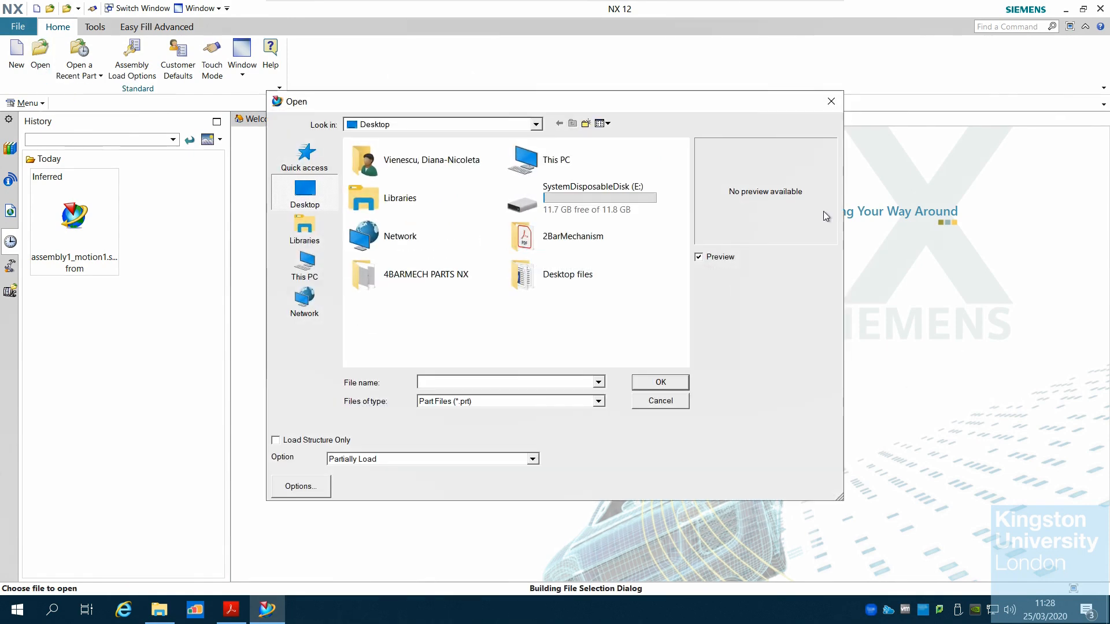
pyautogui.click(670, 403)
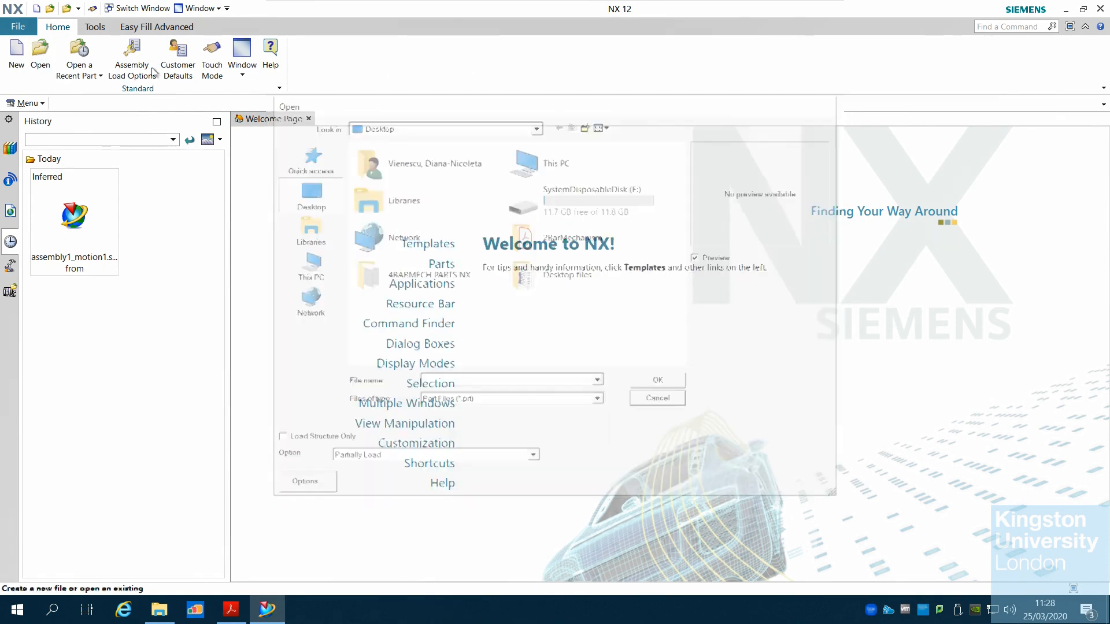
pyautogui.click(17, 55)
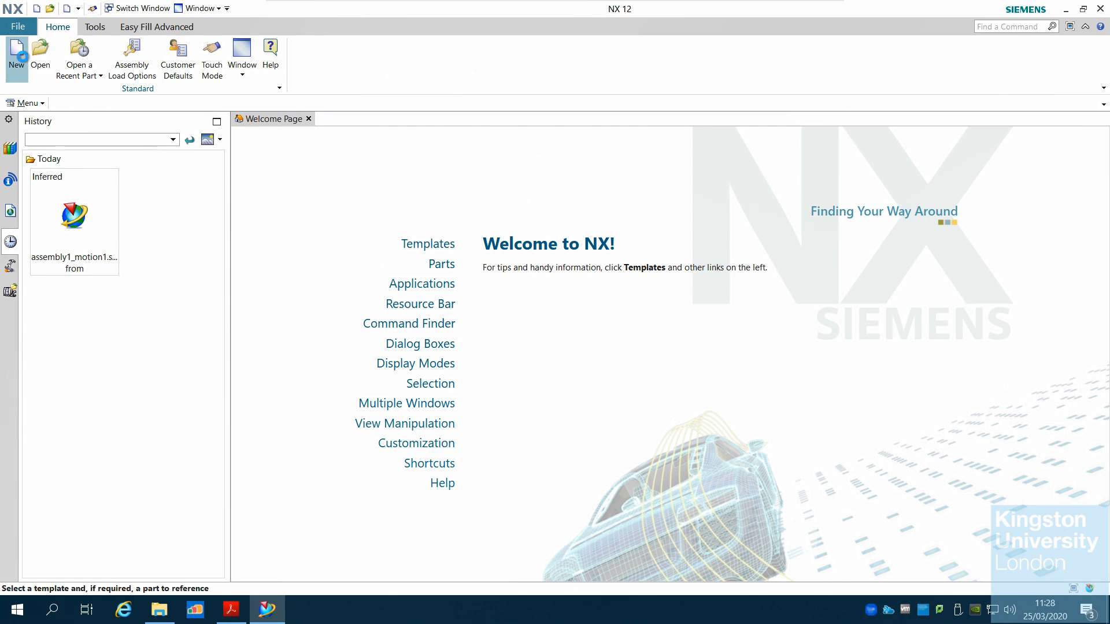
pyautogui.click(294, 377)
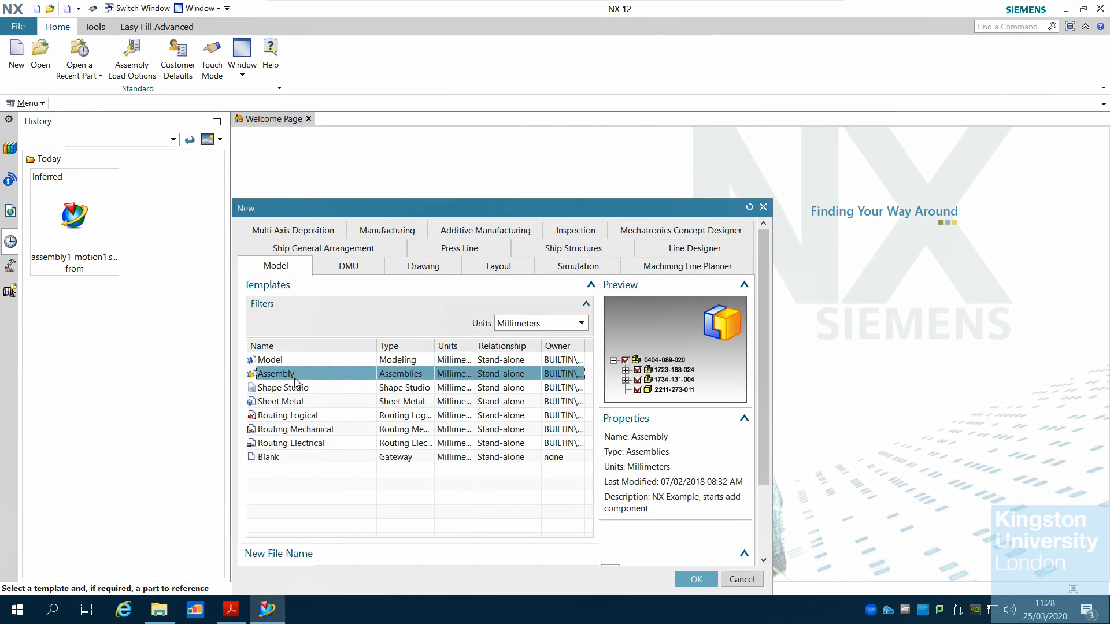
pyautogui.click(698, 579)
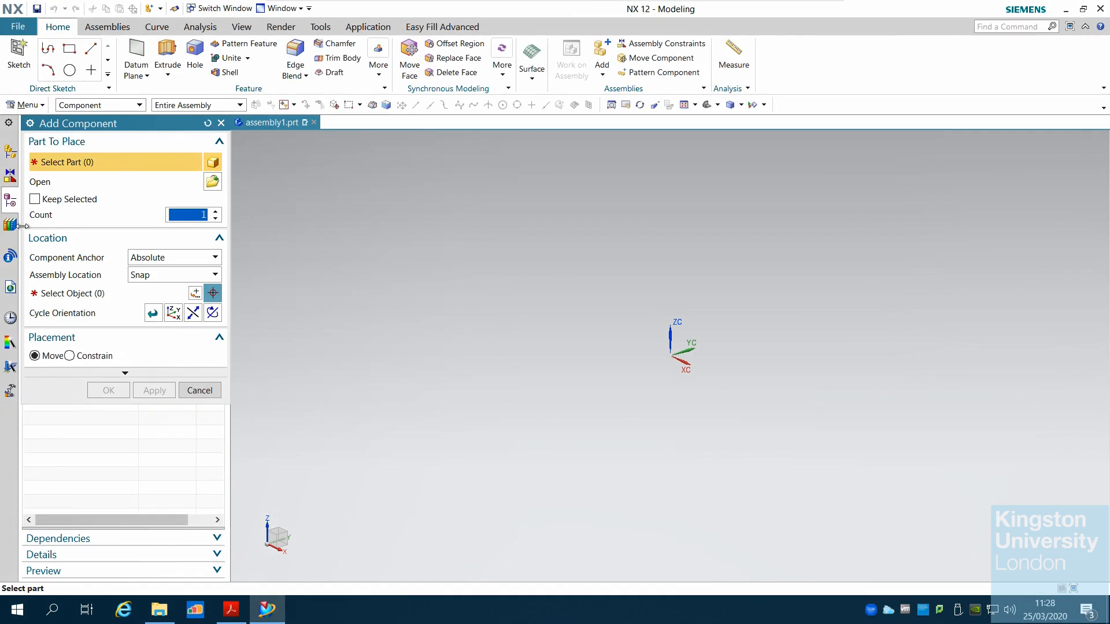
# Add LINK1 from the 4BARMECH PARTS NX desktop folder as a component
pyautogui.click(214, 183)
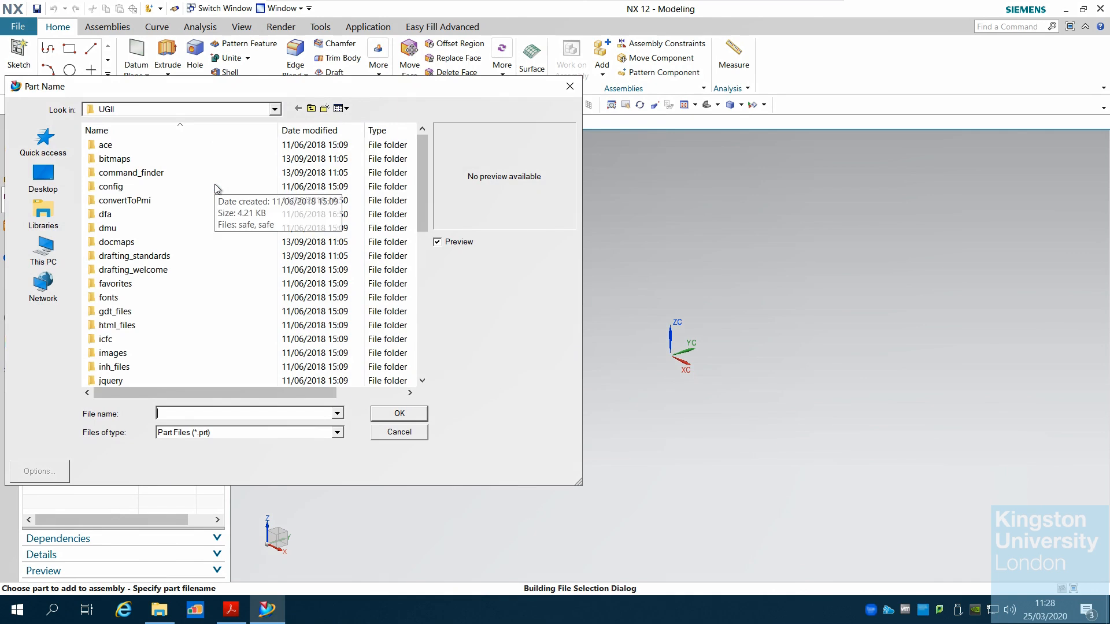
pyautogui.click(44, 176)
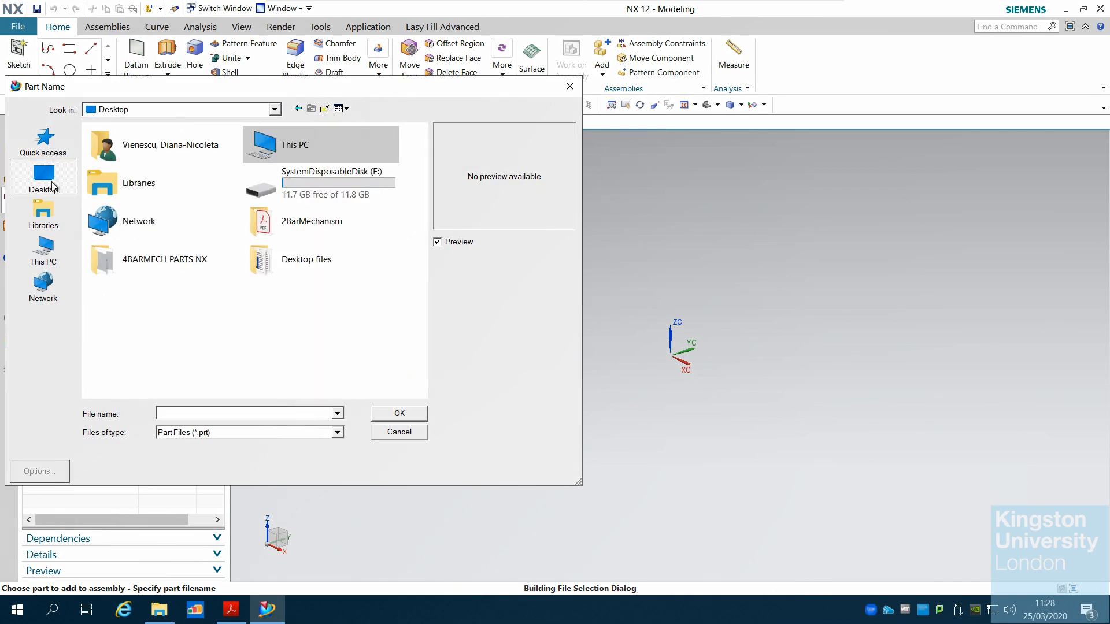
pyautogui.doubleClick(183, 263)
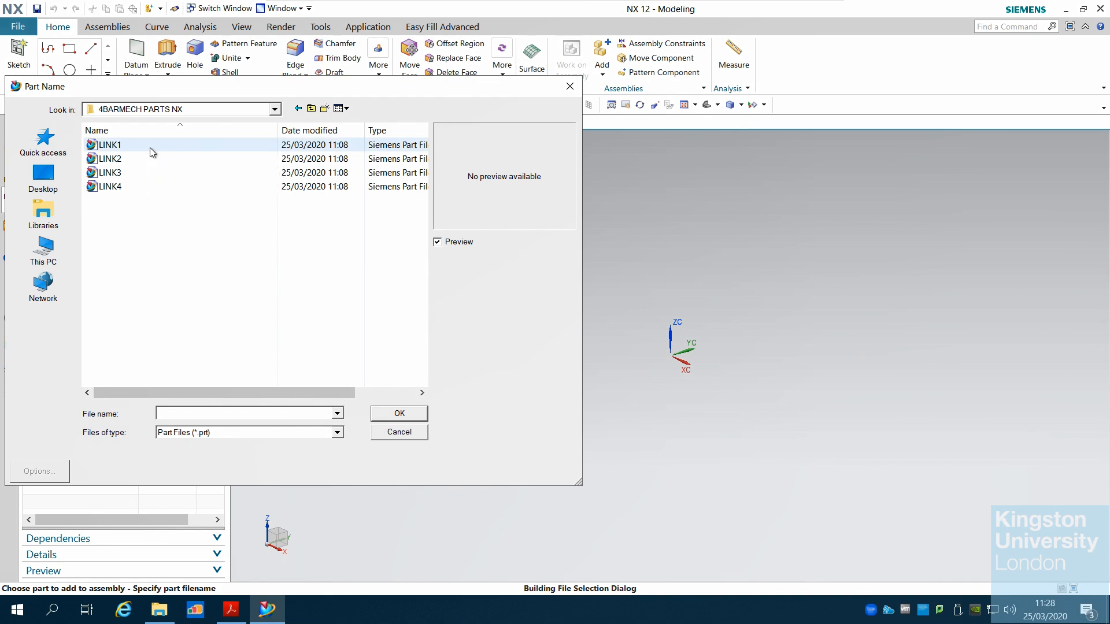
pyautogui.doubleClick(150, 148)
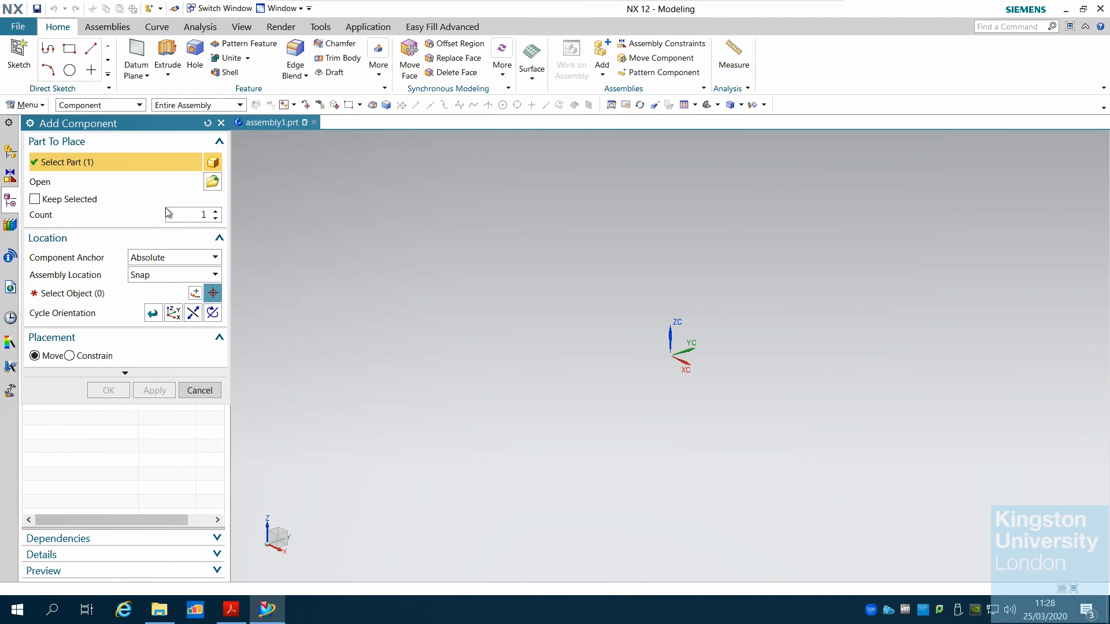
# Place LINK1 at the absolute work-part origin with Y set to 0, declining the Fix constraint
pyautogui.click(189, 275)
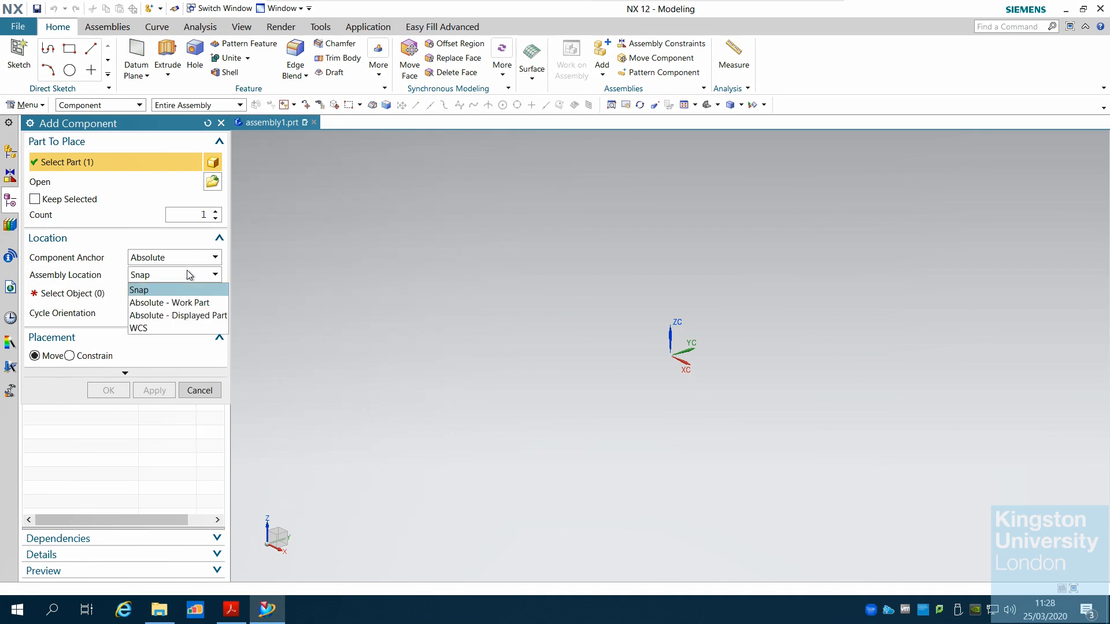
pyautogui.click(186, 302)
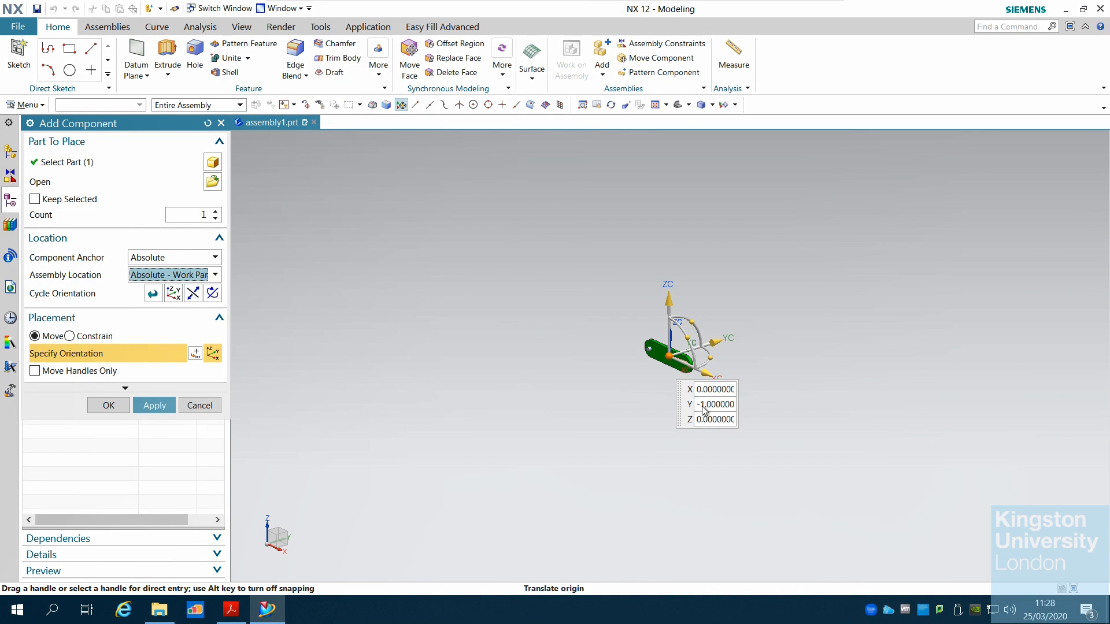
pyautogui.moveTo(698, 406); pyautogui.dragTo(776, 410)
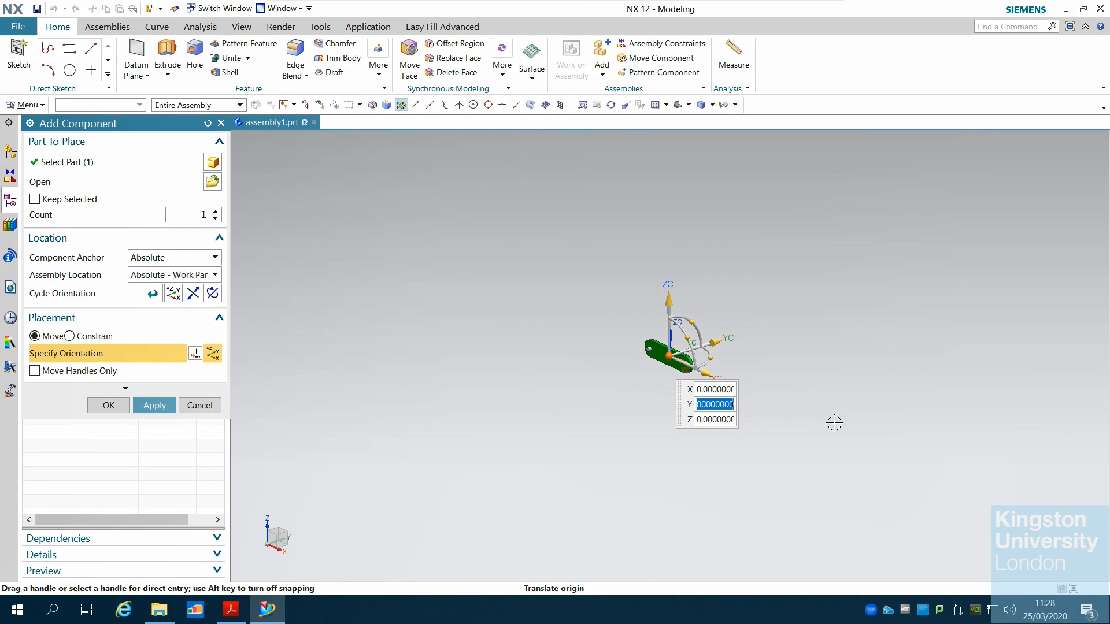
pyautogui.write('0')
pyautogui.press('Return')
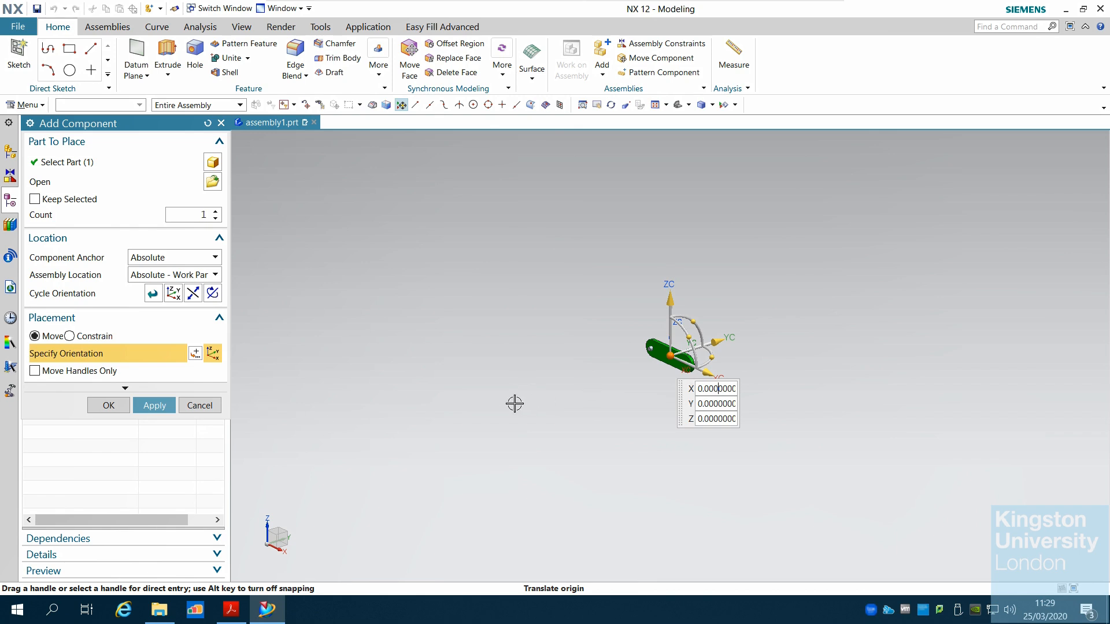
pyautogui.click(161, 410)
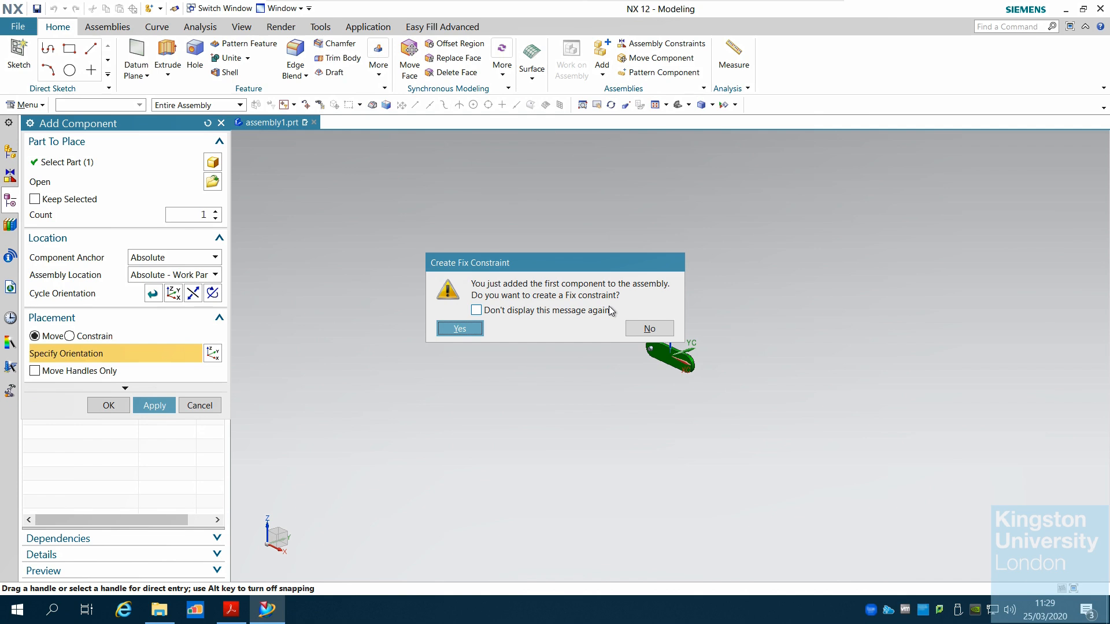
pyautogui.click(649, 330)
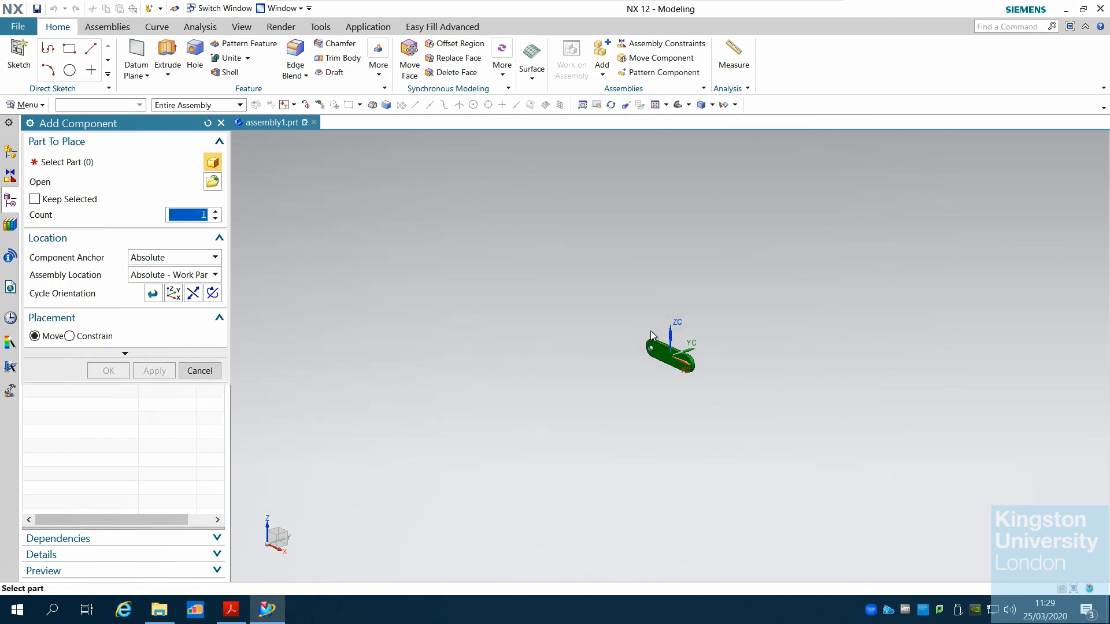
# Select LINK2 from the 4BARMECH PARTS NX folder as the next component to add
pyautogui.scroll(2, 782, 380)
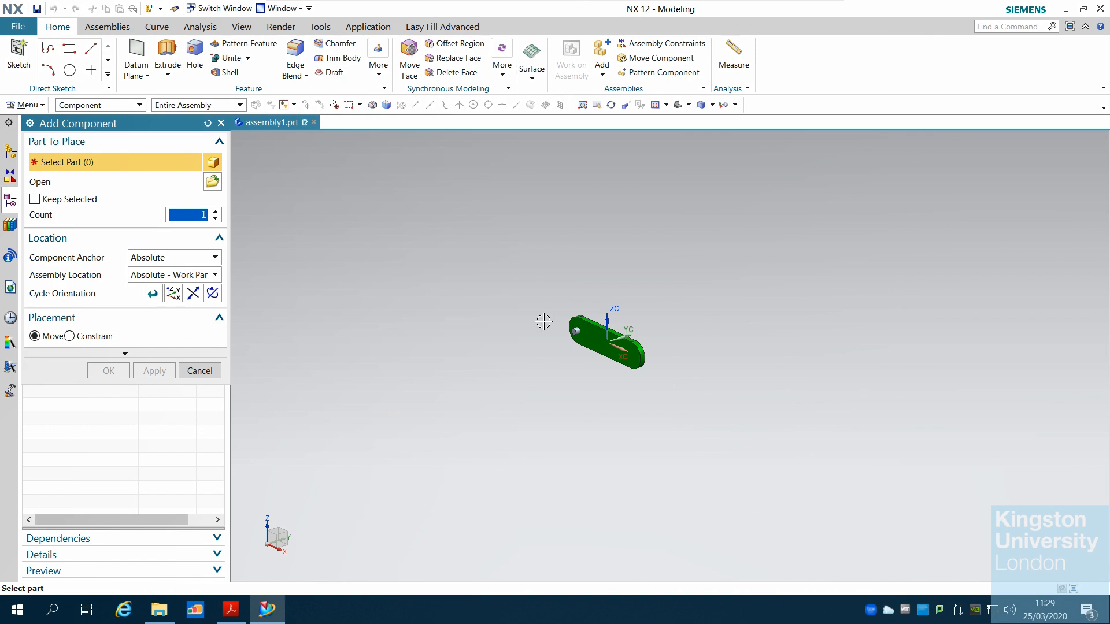
pyautogui.scroll(2, 543, 321)
pyautogui.moveTo(543, 340); pyautogui.dragTo(569, 342, button='middle')
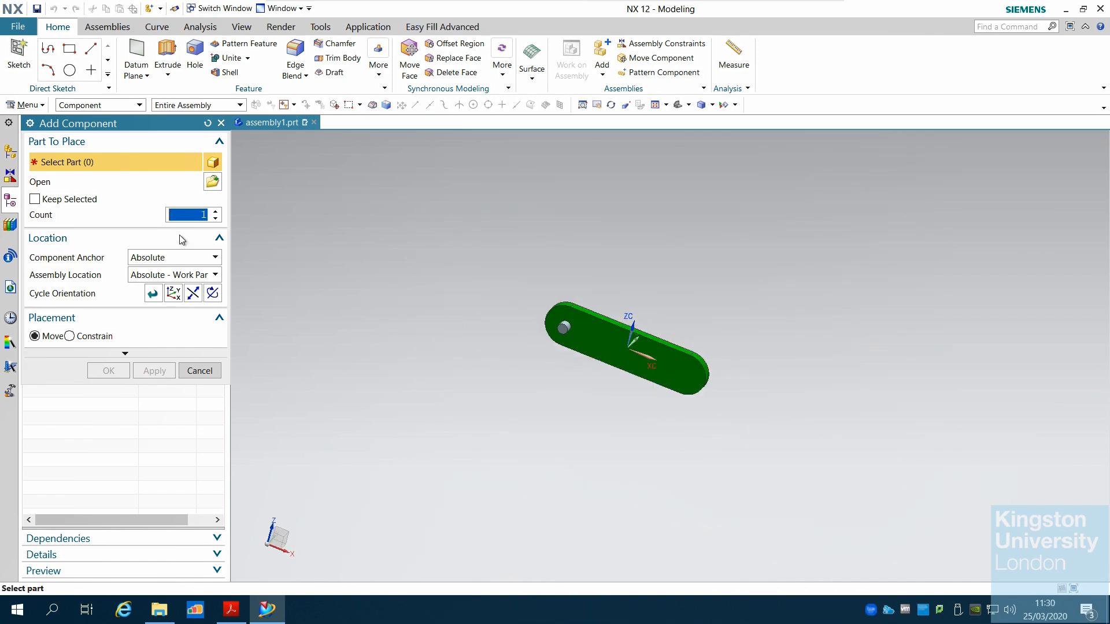
pyautogui.click(213, 183)
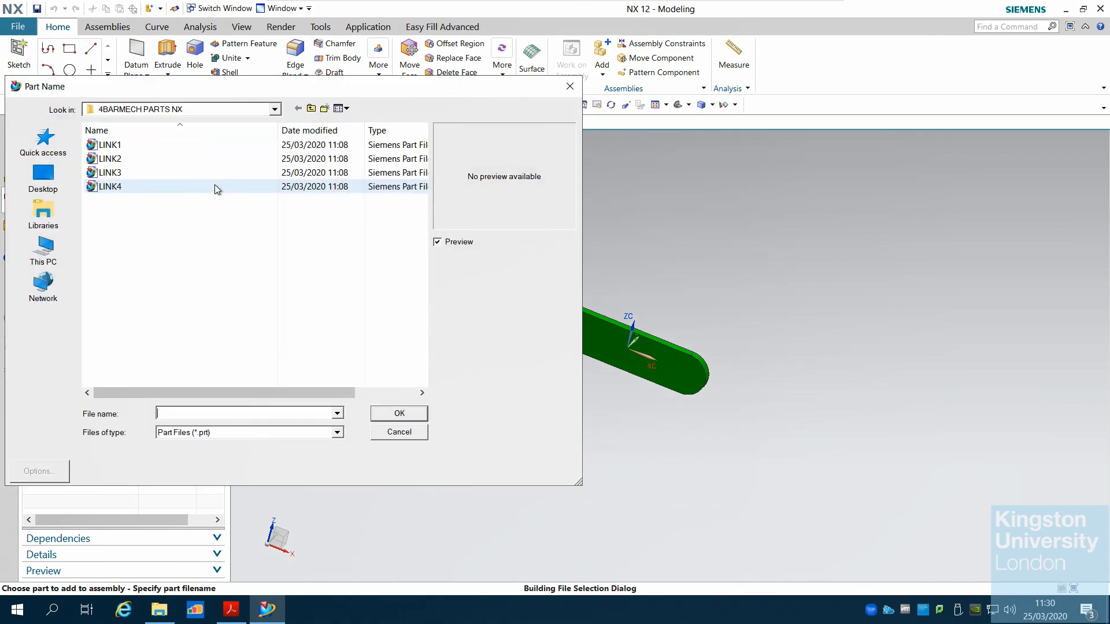
pyautogui.click(152, 158)
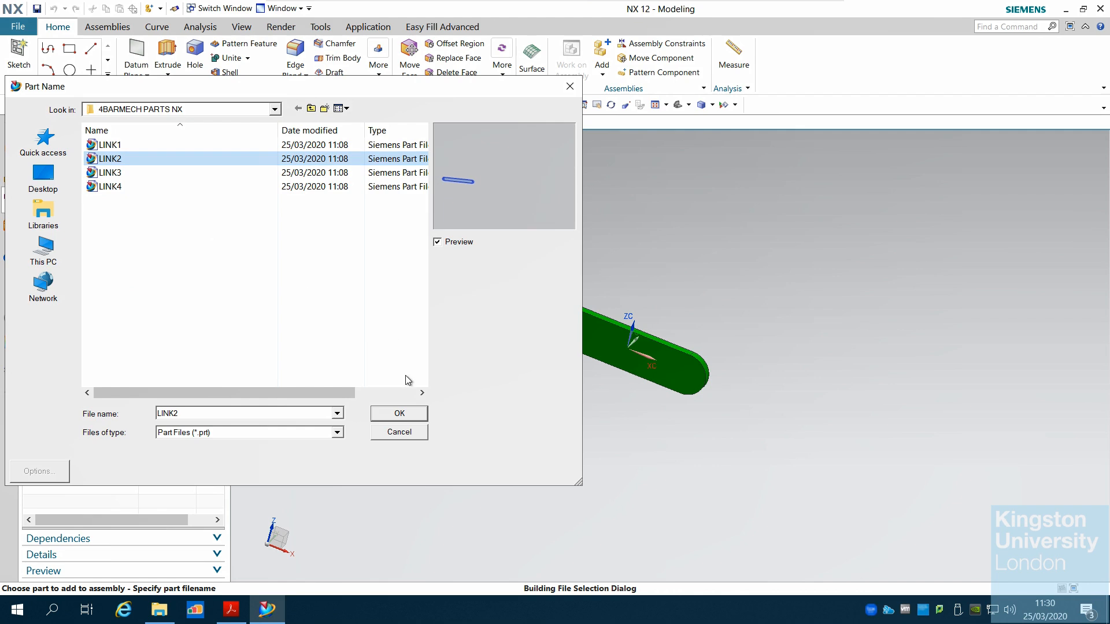
pyautogui.click(405, 414)
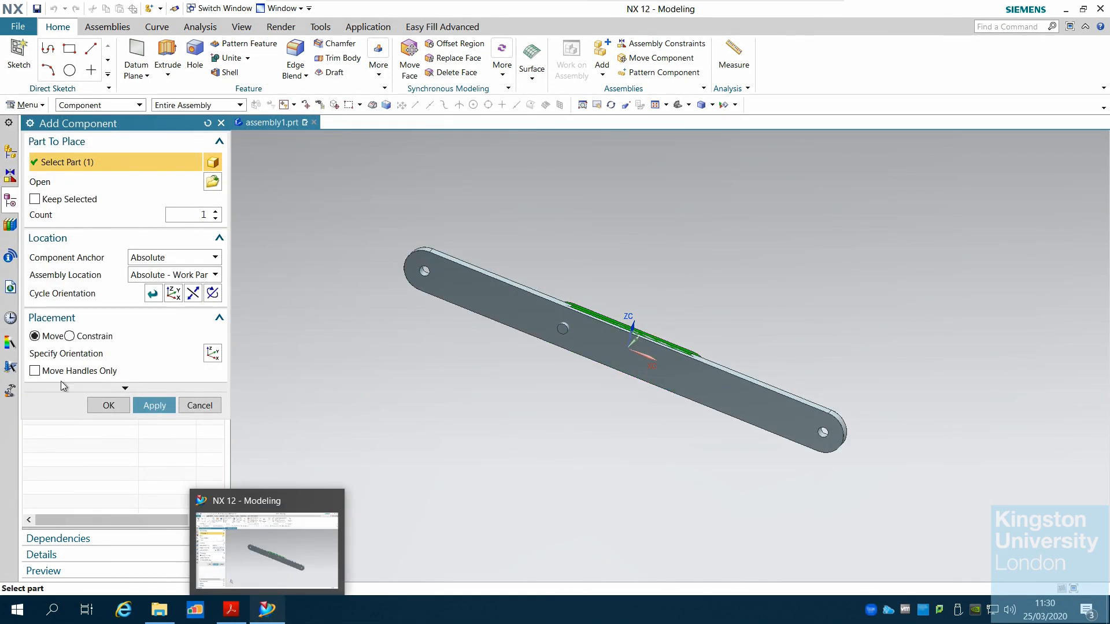
# Switch placement to Constrain, set the assembly location to Snap and pick a placement point for LINK2
pyautogui.click(69, 337)
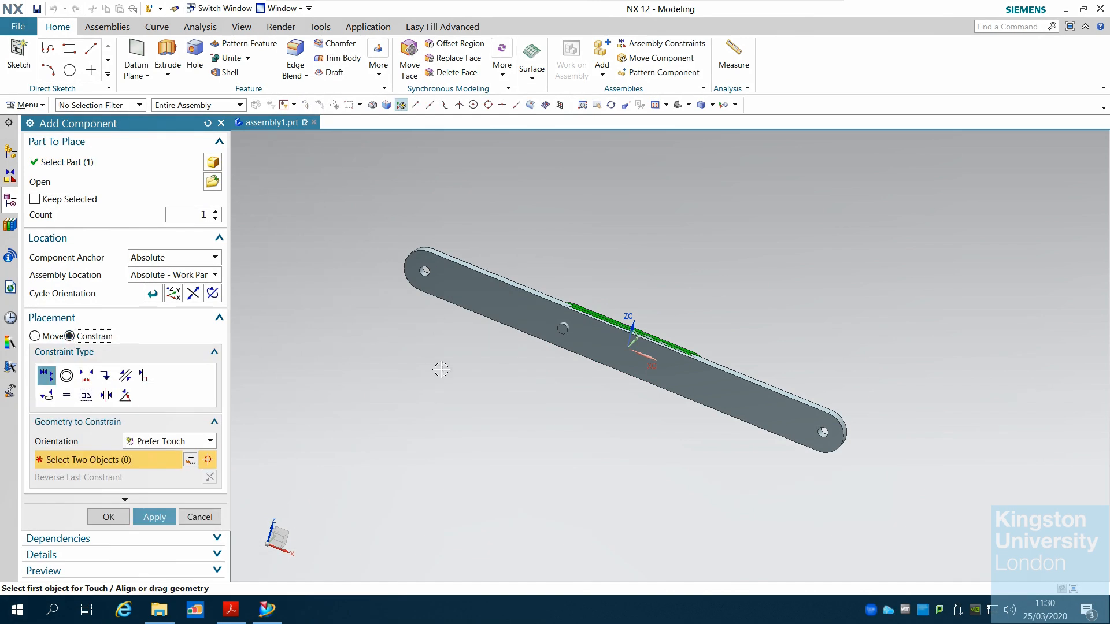
pyautogui.moveTo(439, 398)
pyautogui.mouseDown(button='middle')
pyautogui.moveTo(426, 456)
pyautogui.moveTo(422, 406)
pyautogui.mouseUp(button='middle')
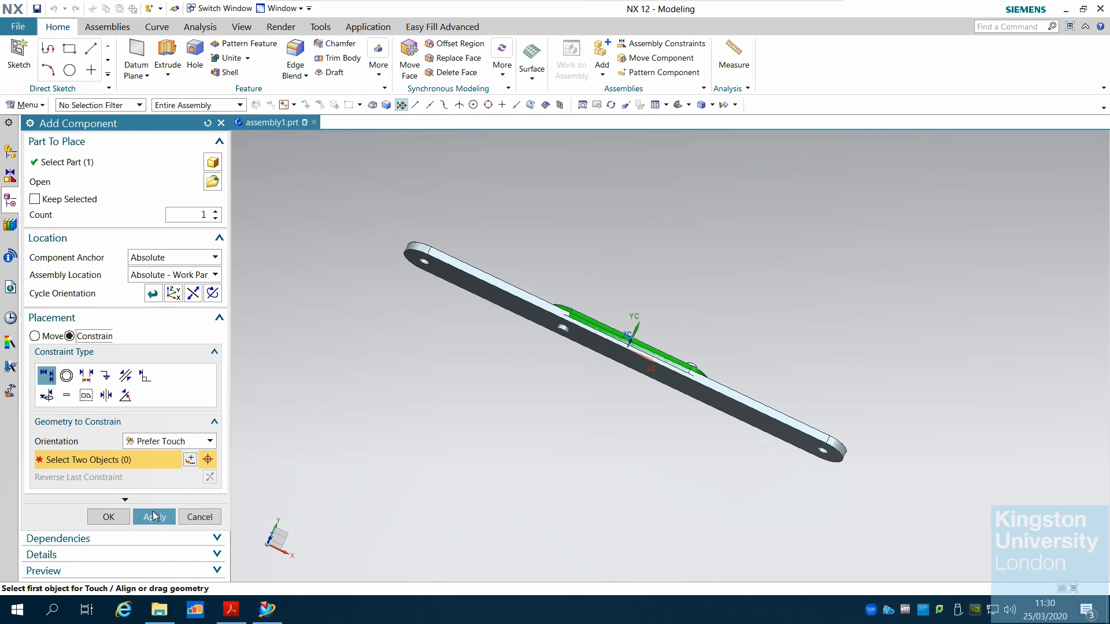
pyautogui.click(190, 276)
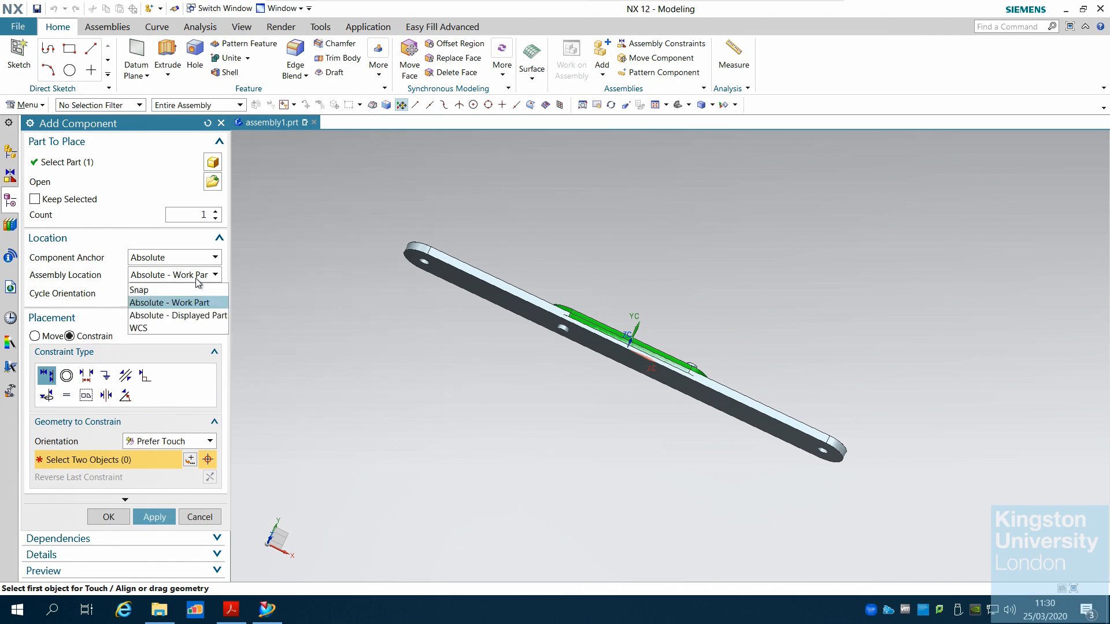
pyautogui.click(174, 290)
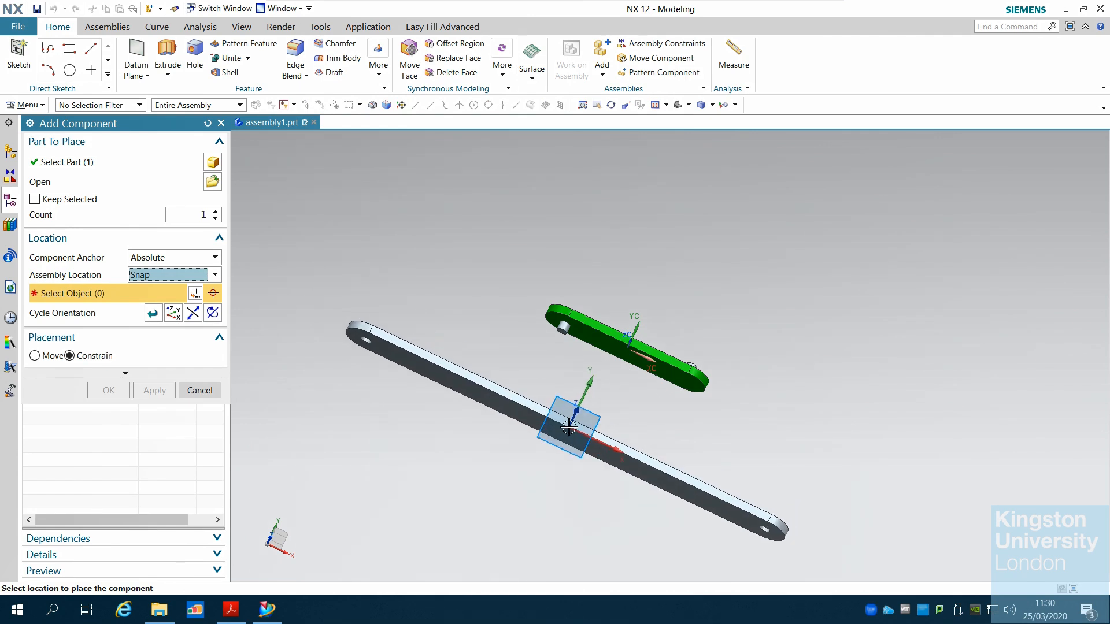
pyautogui.click(569, 427)
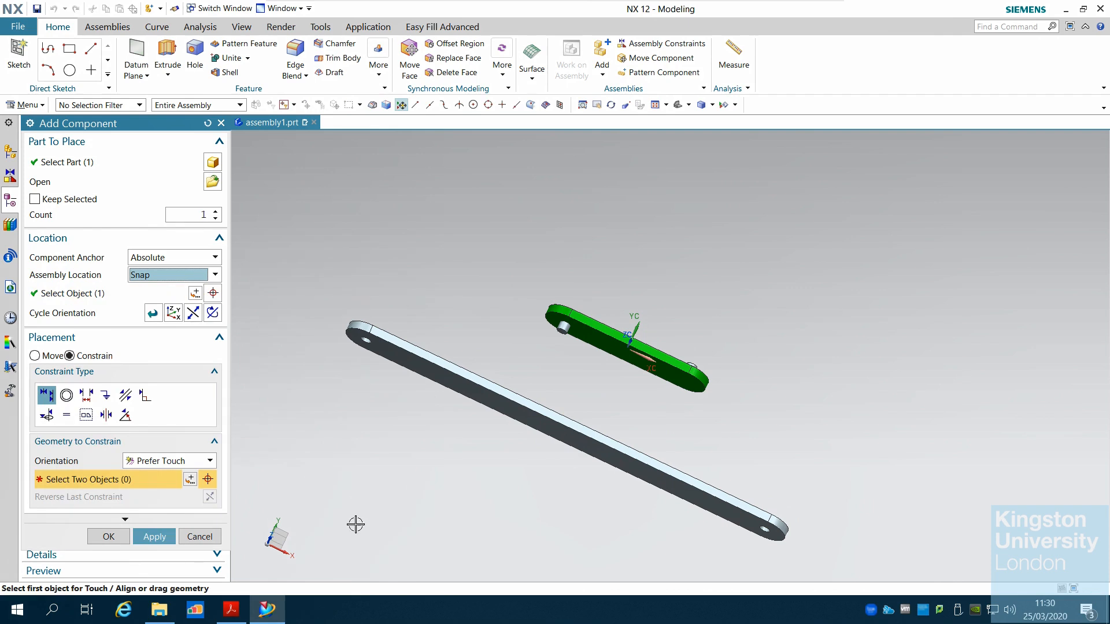
# Switch to the tutorial PDF and read the steps for adding Link_1 and Link_2 on pages 4 to 7
pyautogui.click(231, 609)
pyautogui.scroll(-10, 389, 473)
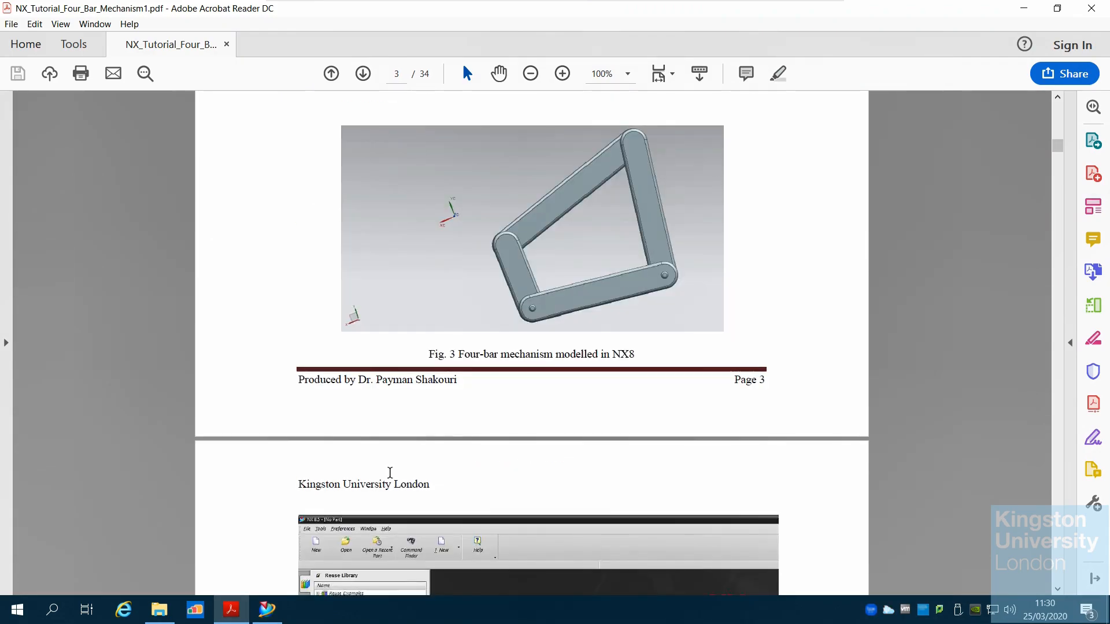
pyautogui.scroll(-5, 389, 474)
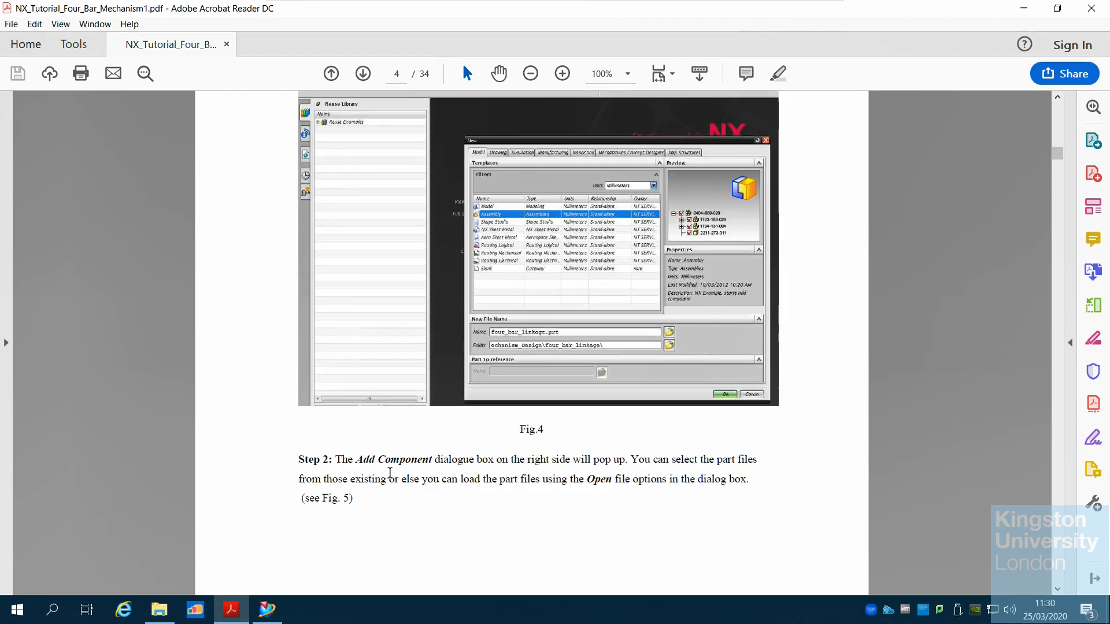
pyautogui.scroll(-7, 391, 479)
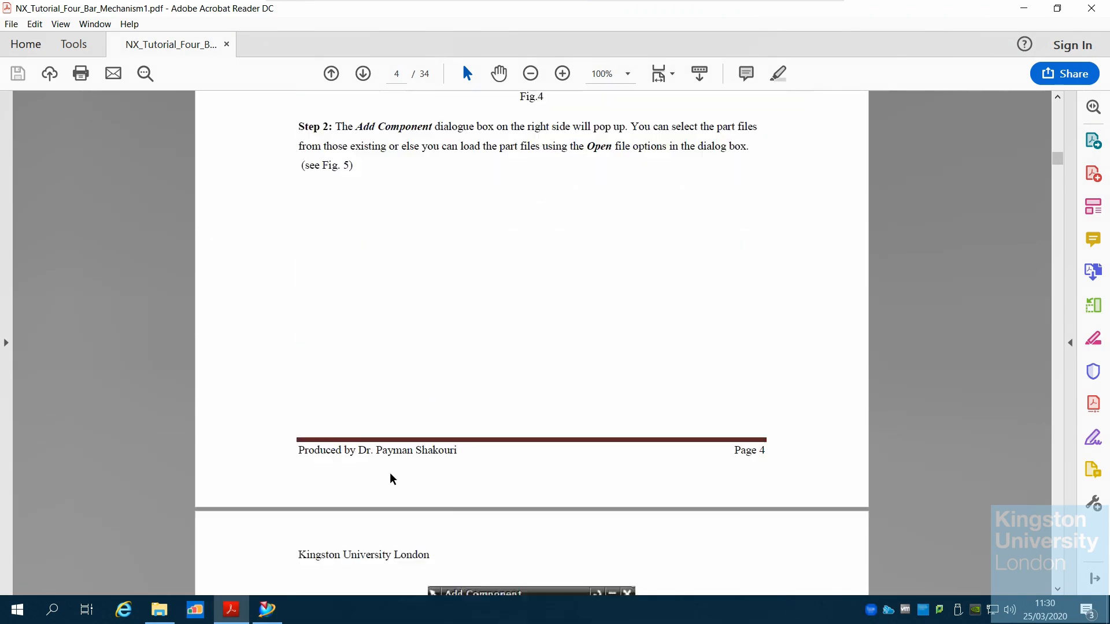
pyautogui.scroll(-4, 391, 479)
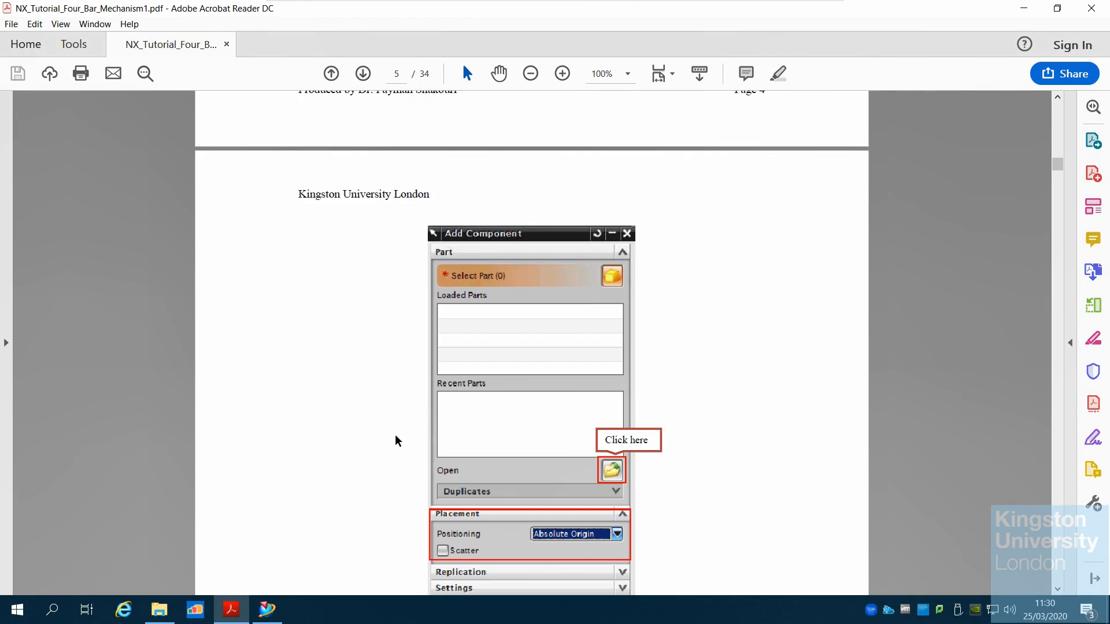
pyautogui.scroll(-5, 395, 440)
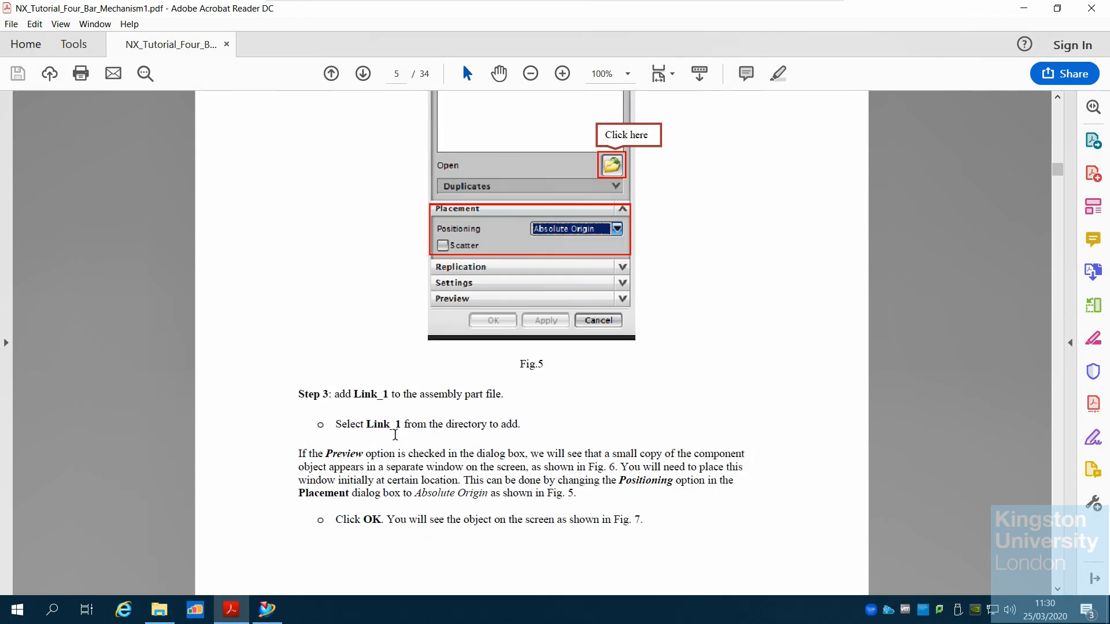
pyautogui.scroll(-8, 395, 435)
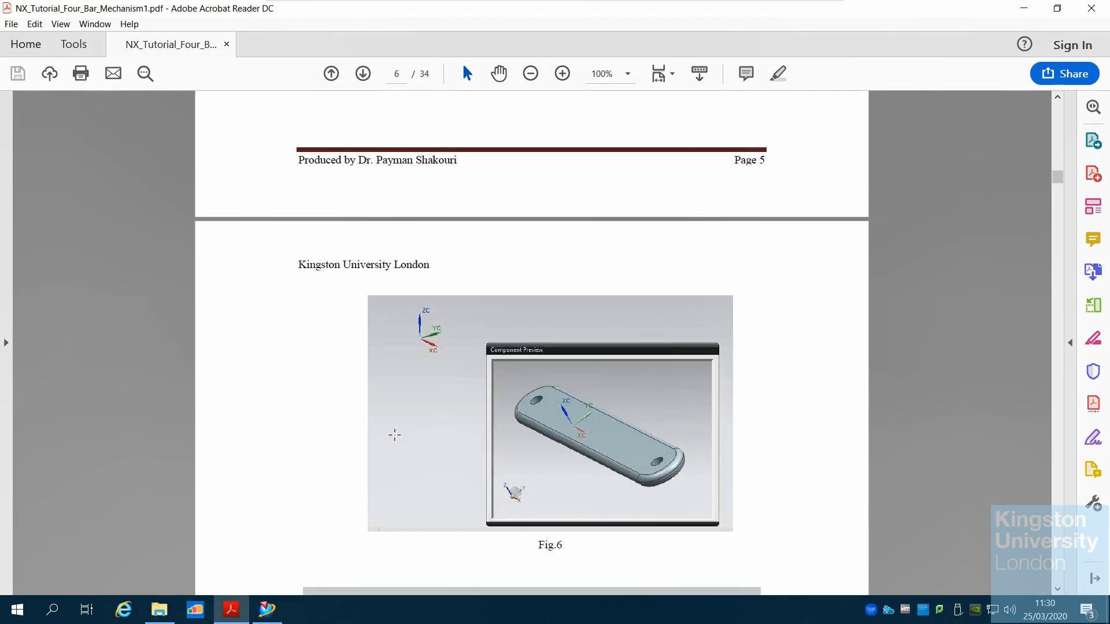
pyautogui.scroll(-5, 394, 434)
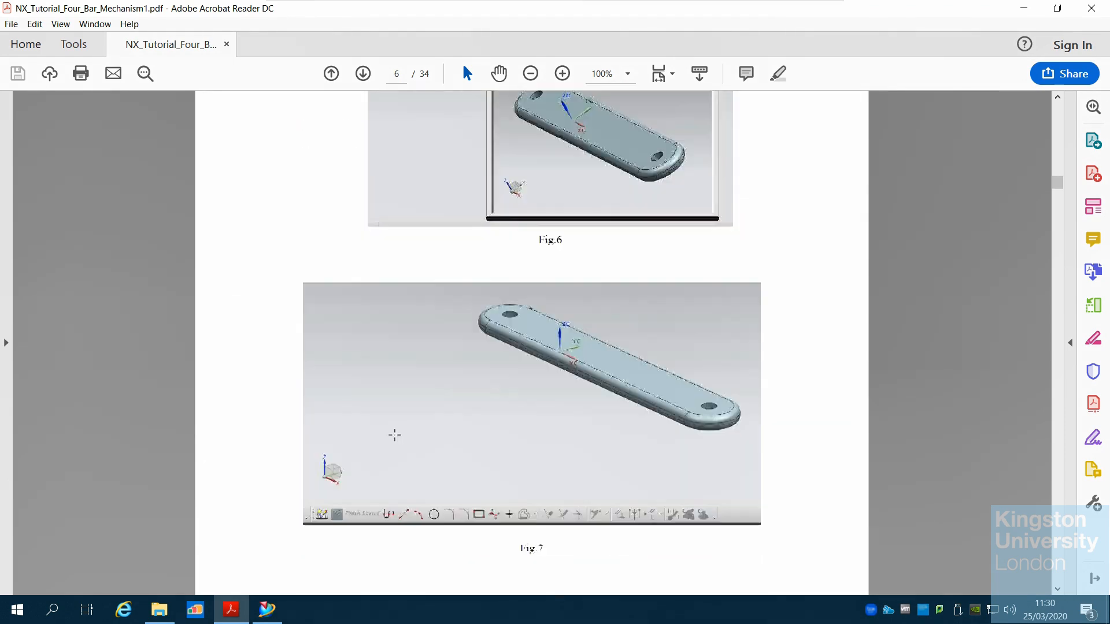
pyautogui.scroll(13, 395, 435)
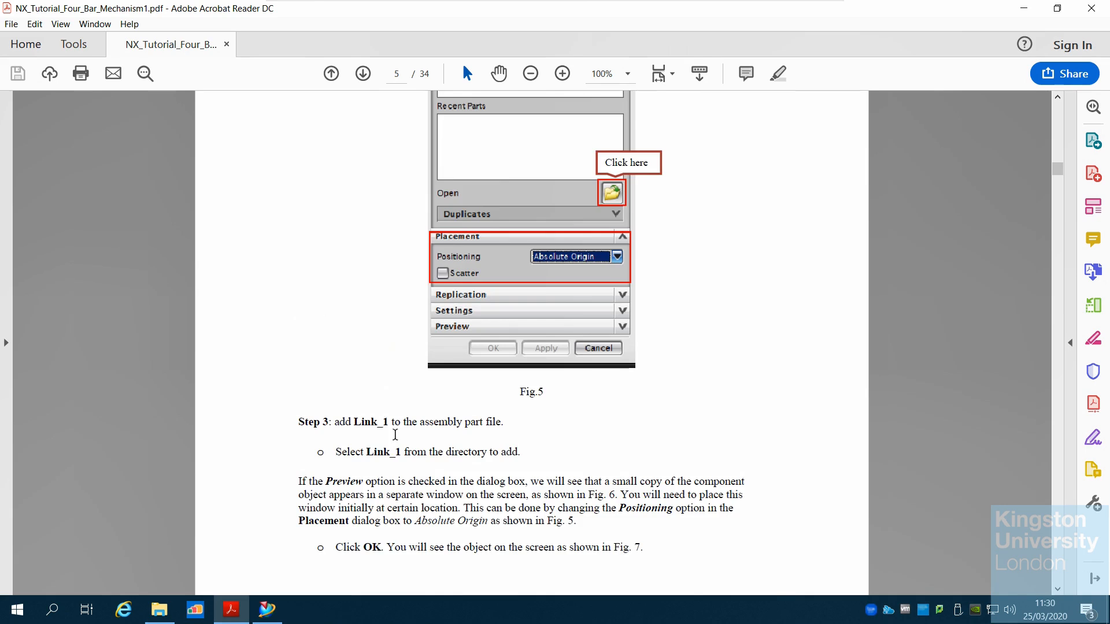
pyautogui.scroll(16, 395, 434)
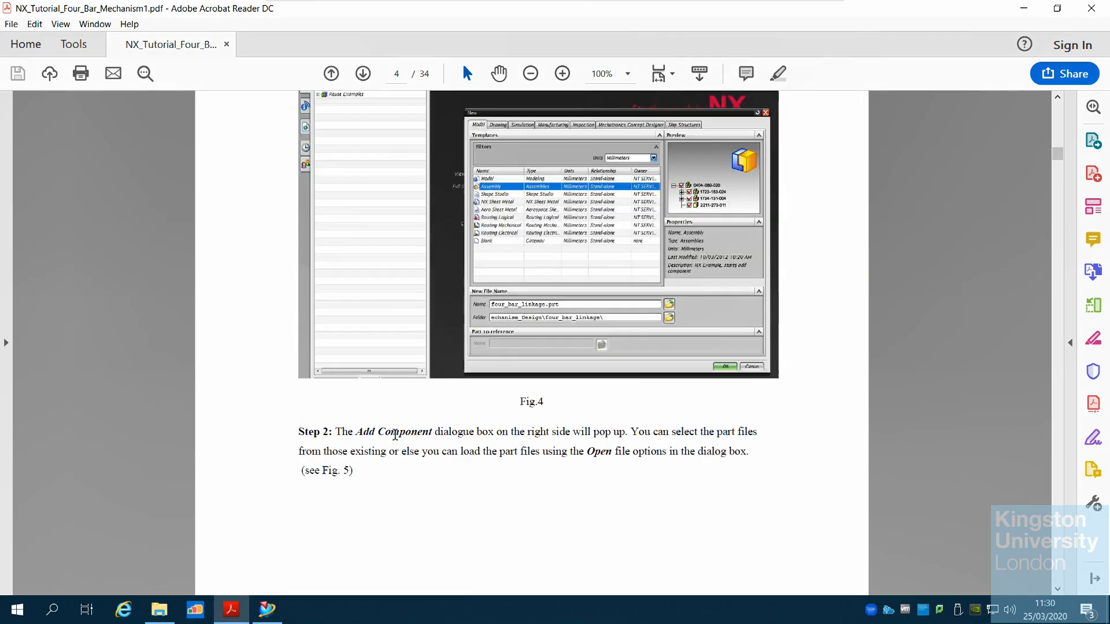
pyautogui.scroll(4, 395, 434)
pyautogui.scroll(-2, 395, 435)
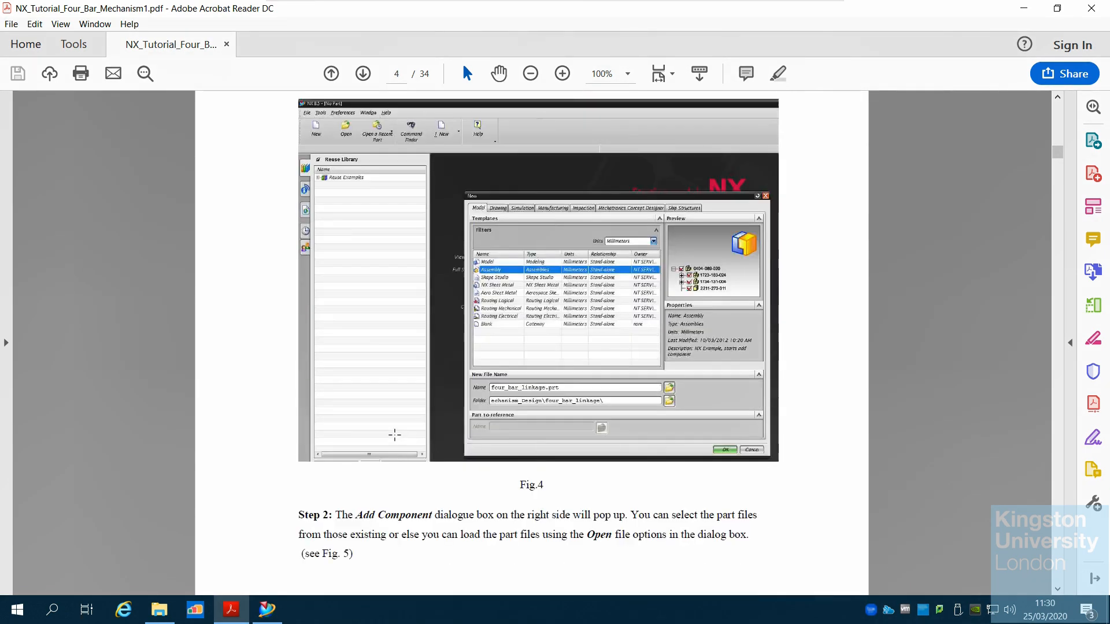
pyautogui.scroll(-12, 394, 434)
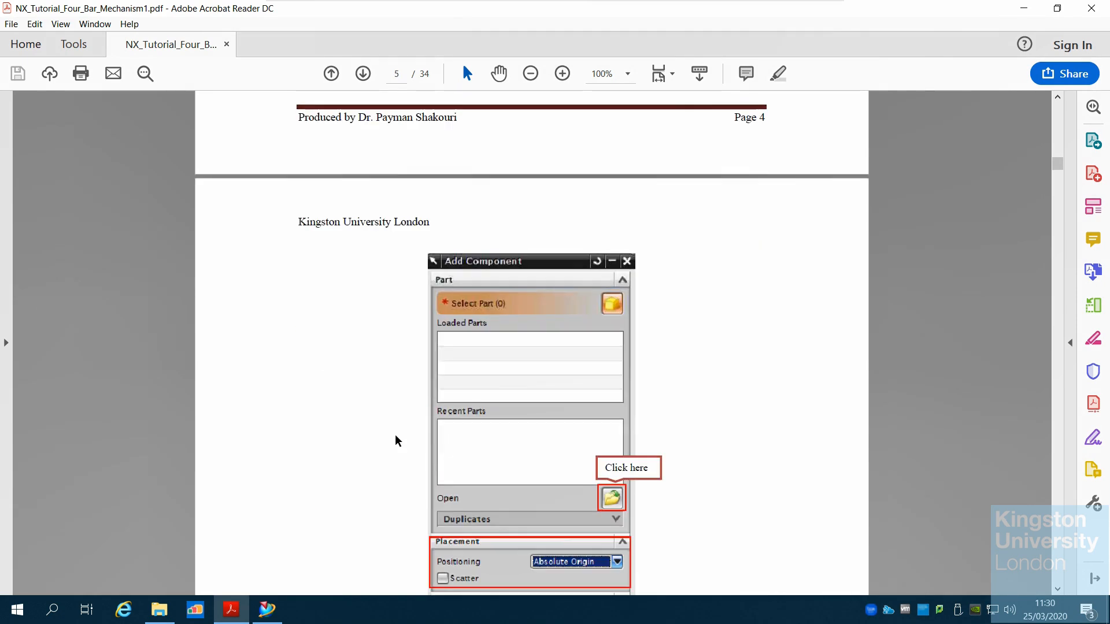
pyautogui.scroll(-6, 395, 436)
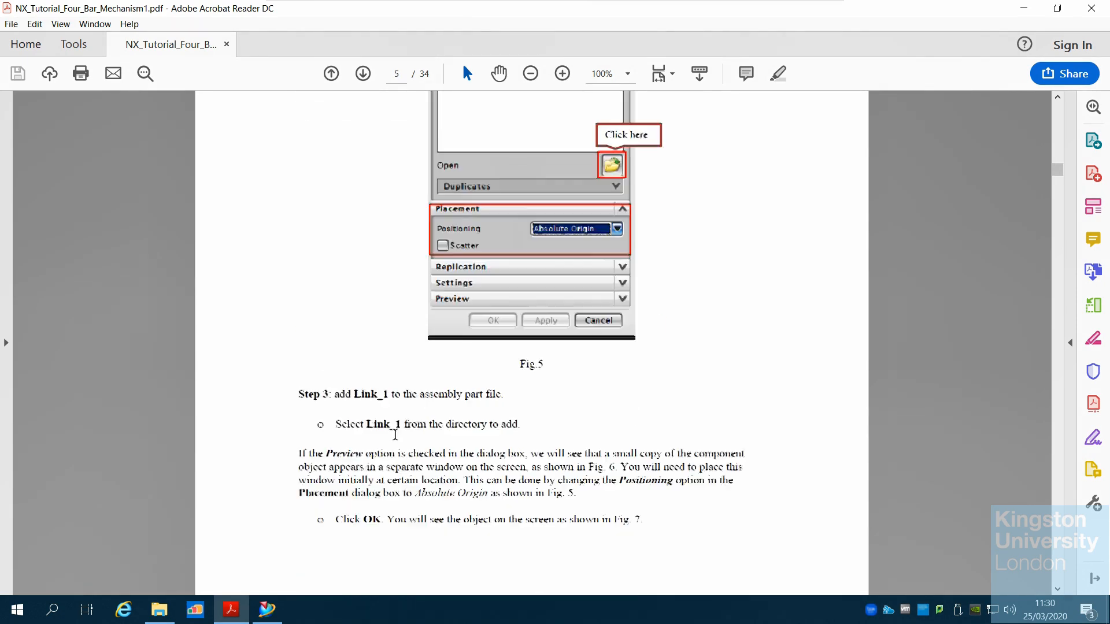
pyautogui.scroll(-1, 396, 435)
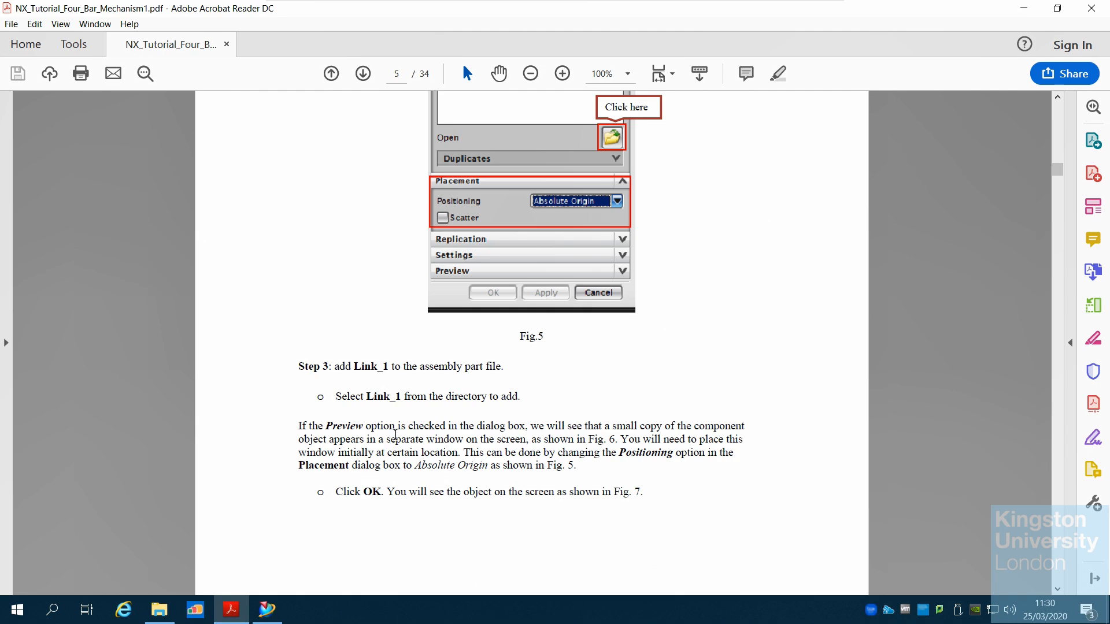
pyautogui.scroll(-7, 395, 434)
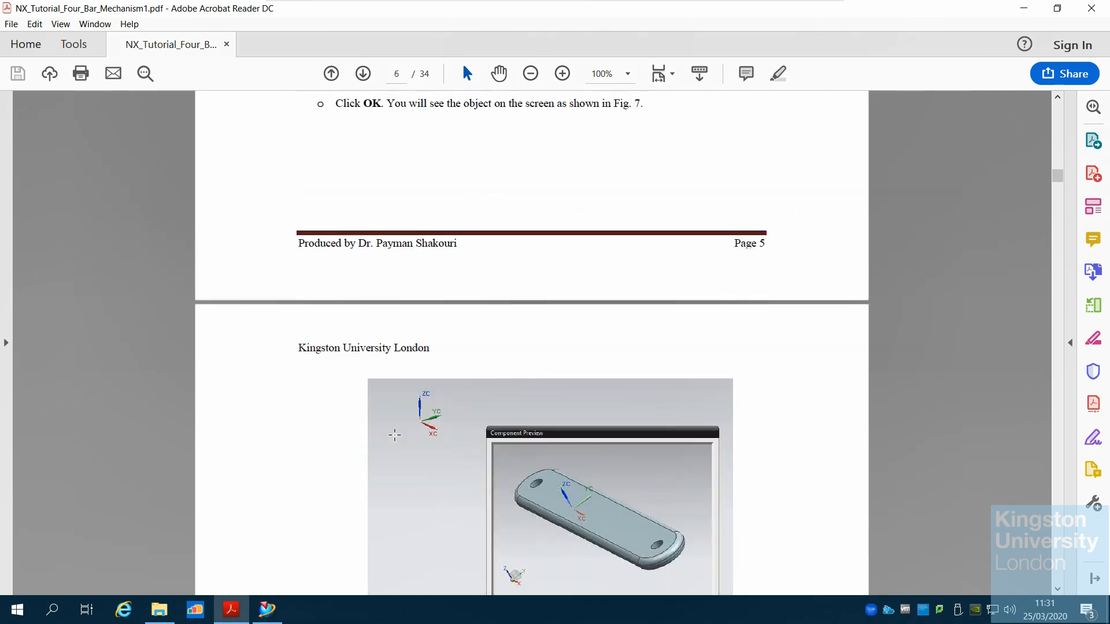
pyautogui.scroll(-8, 395, 434)
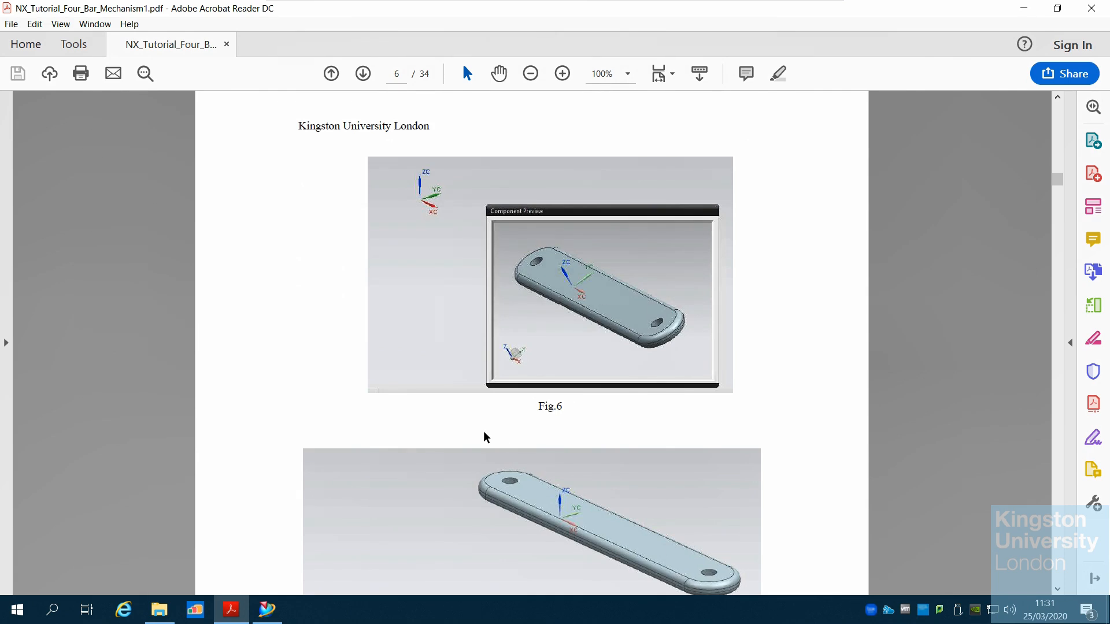
pyautogui.scroll(-5, 628, 413)
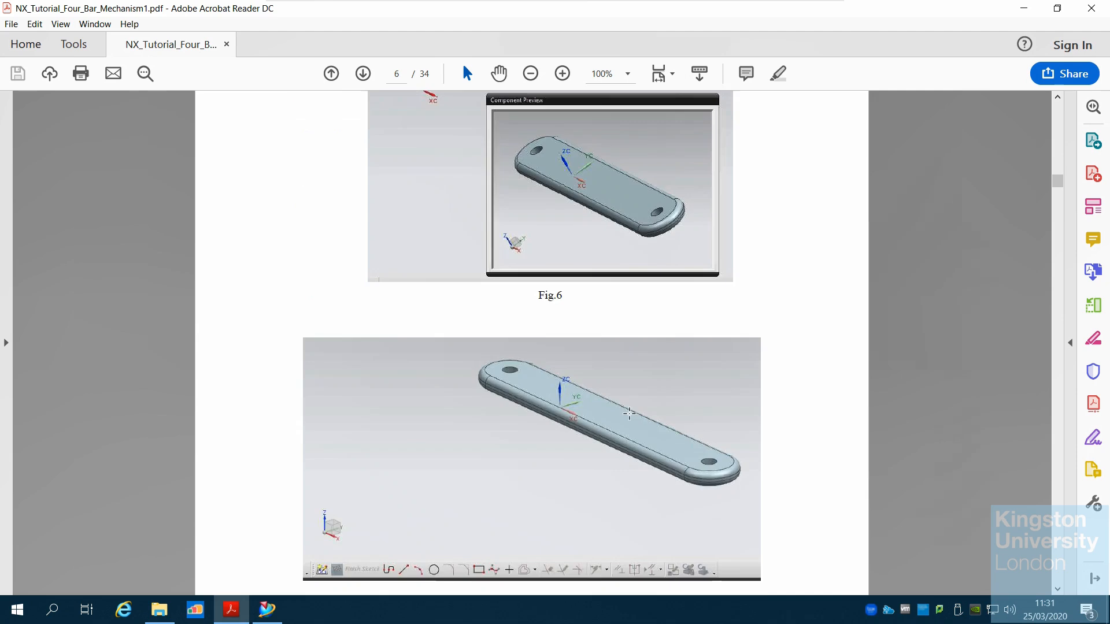
pyautogui.scroll(-20, 629, 413)
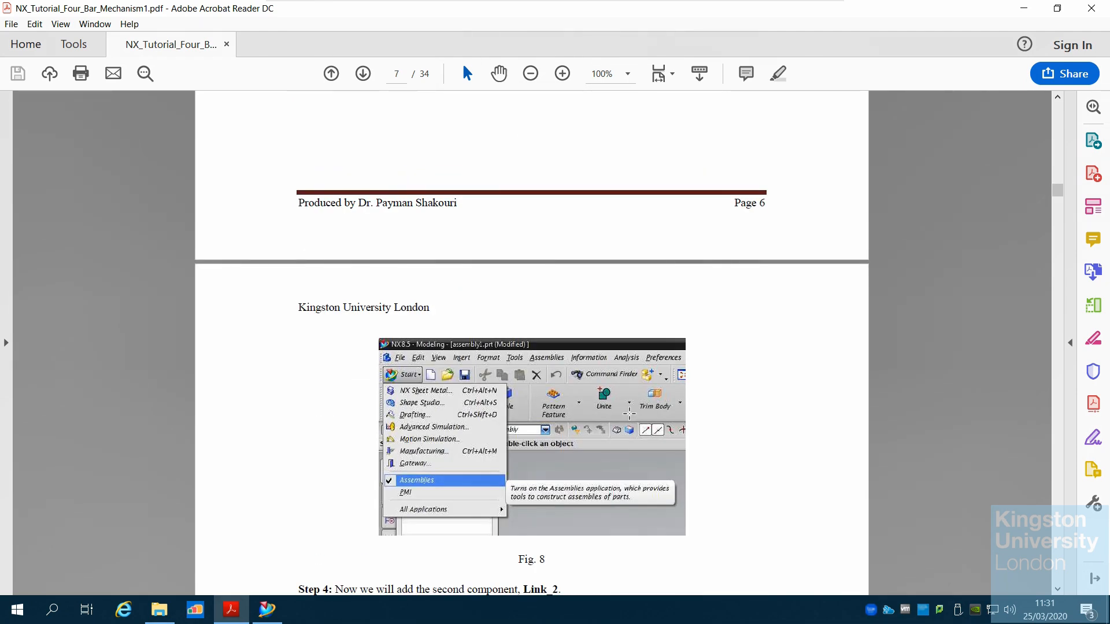
# Constrain LINK2's end hole concentric with the pin on LINK1
pyautogui.click(273, 617)
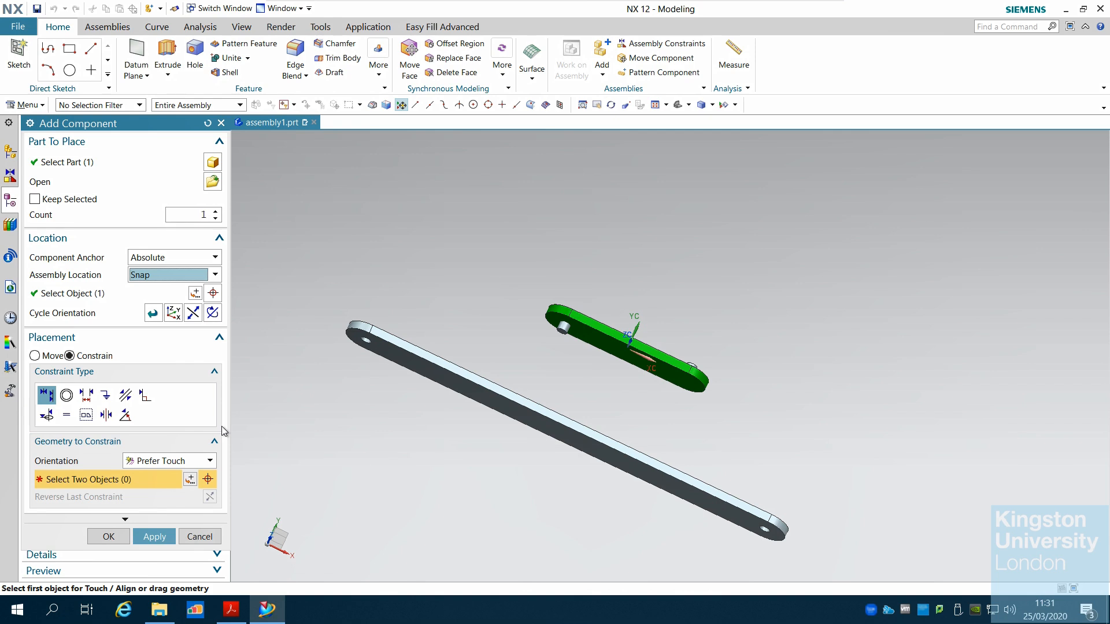
pyautogui.click(67, 395)
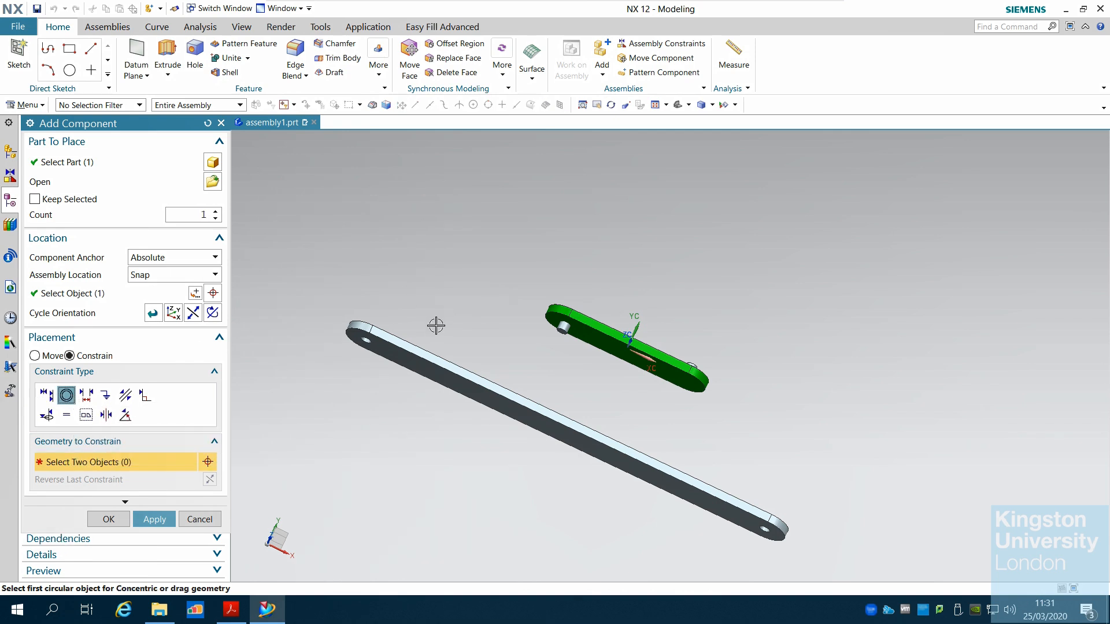
pyautogui.moveTo(435, 324)
pyautogui.mouseDown(button='middle')
pyautogui.moveTo(416, 340)
pyautogui.moveTo(421, 329)
pyautogui.mouseUp(button='middle')
pyautogui.scroll(4, 393, 333)
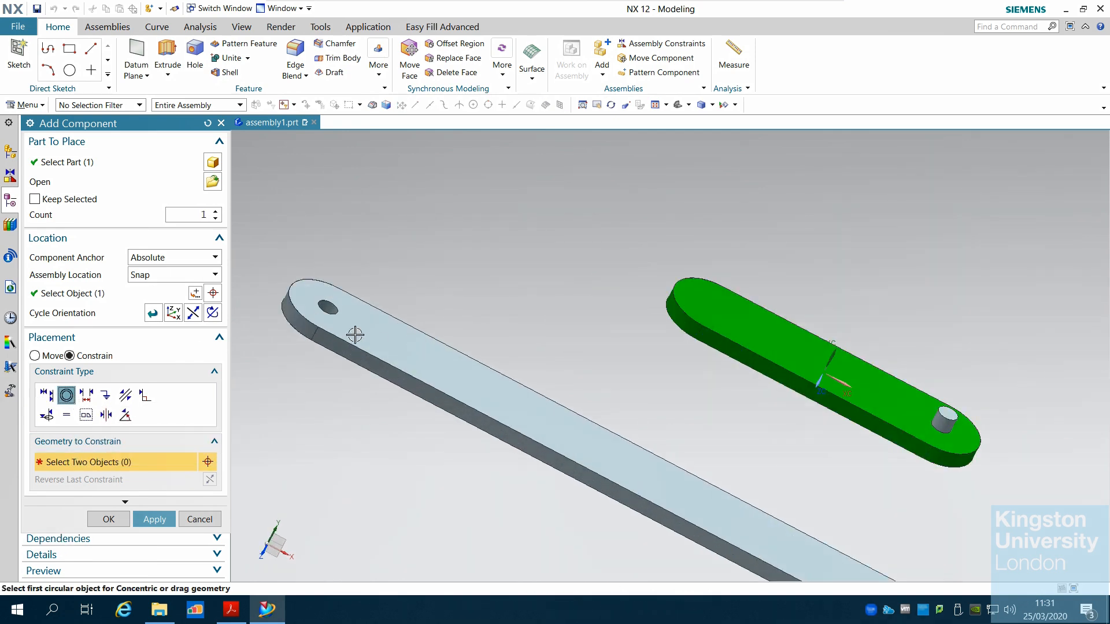
pyautogui.click(329, 307)
pyautogui.moveTo(499, 323); pyautogui.dragTo(796, 300, button='middle')
pyautogui.scroll(5, 795, 299)
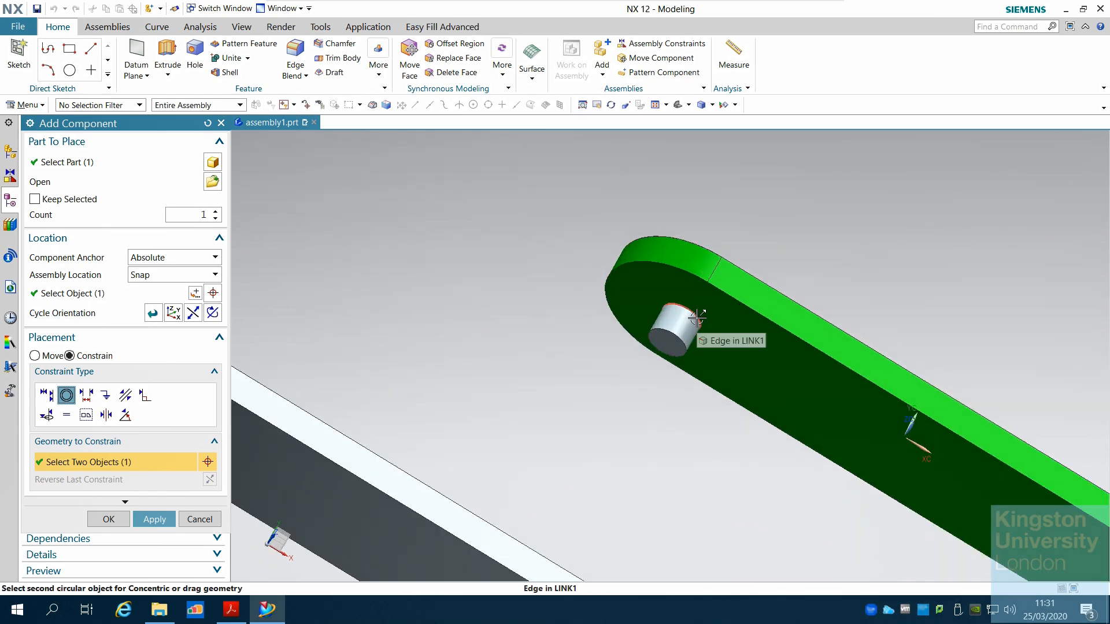
pyautogui.click(697, 316)
pyautogui.scroll(-4, 646, 347)
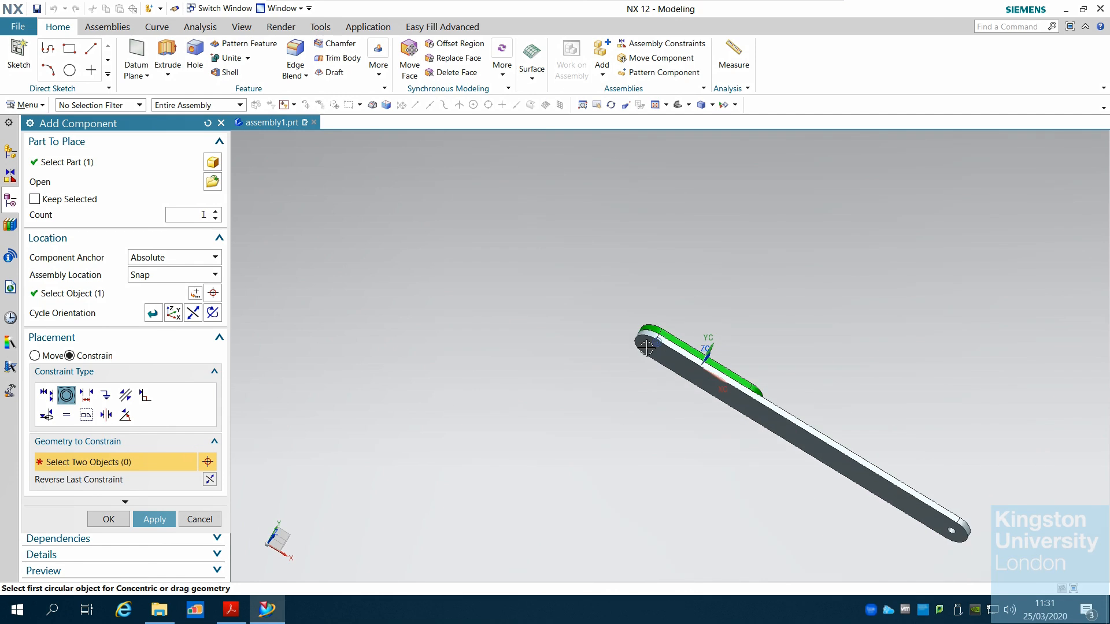
# Read the tutorial PDF's Concentric constraint instructions for Link_2 on pages 7 to 9
pyautogui.click(265, 611)
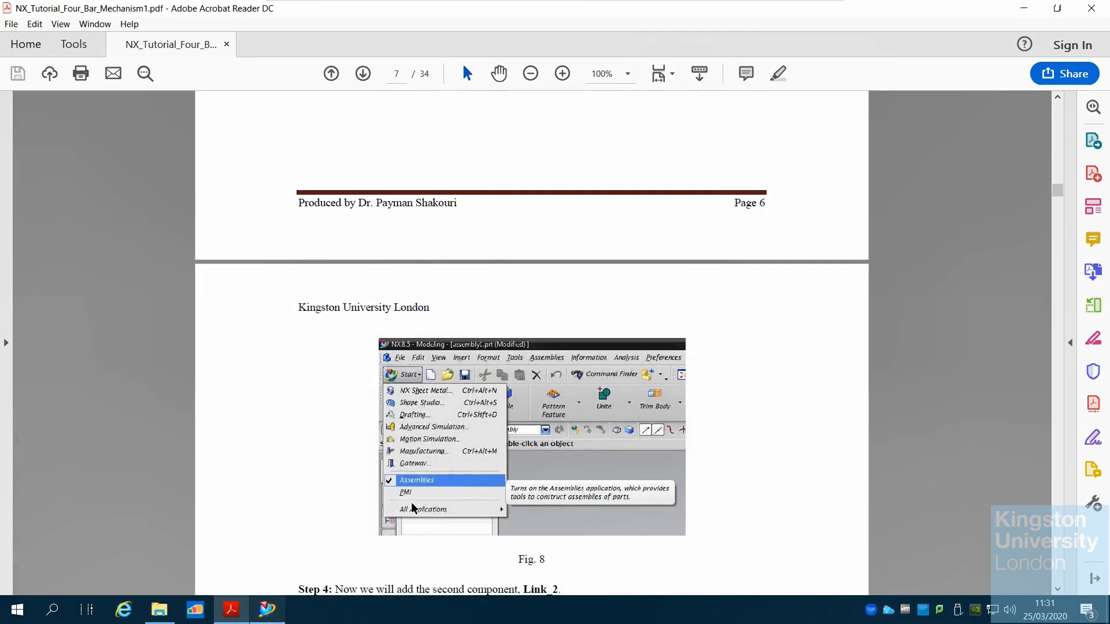
pyautogui.scroll(-5, 532, 341)
pyautogui.scroll(-12, 457, 485)
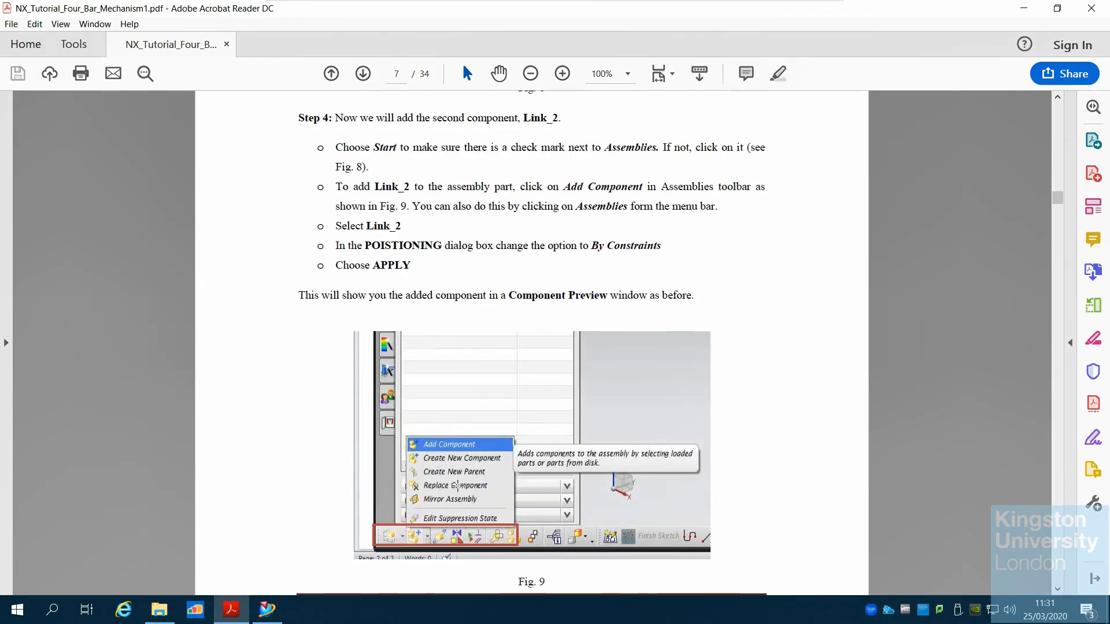
pyautogui.scroll(-12, 457, 485)
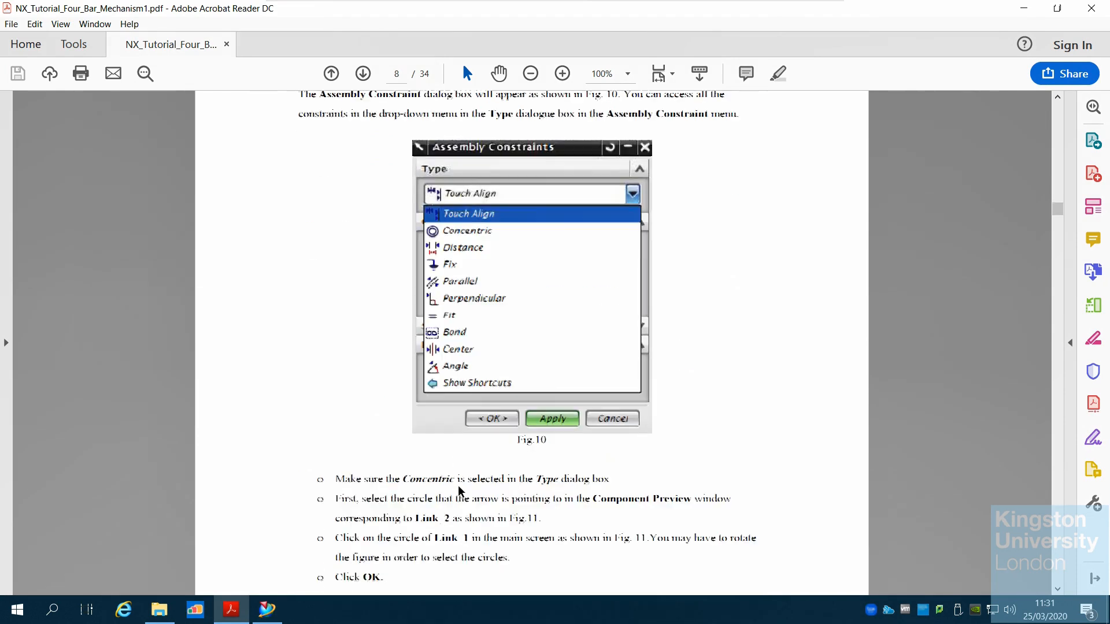
pyautogui.scroll(-3, 457, 486)
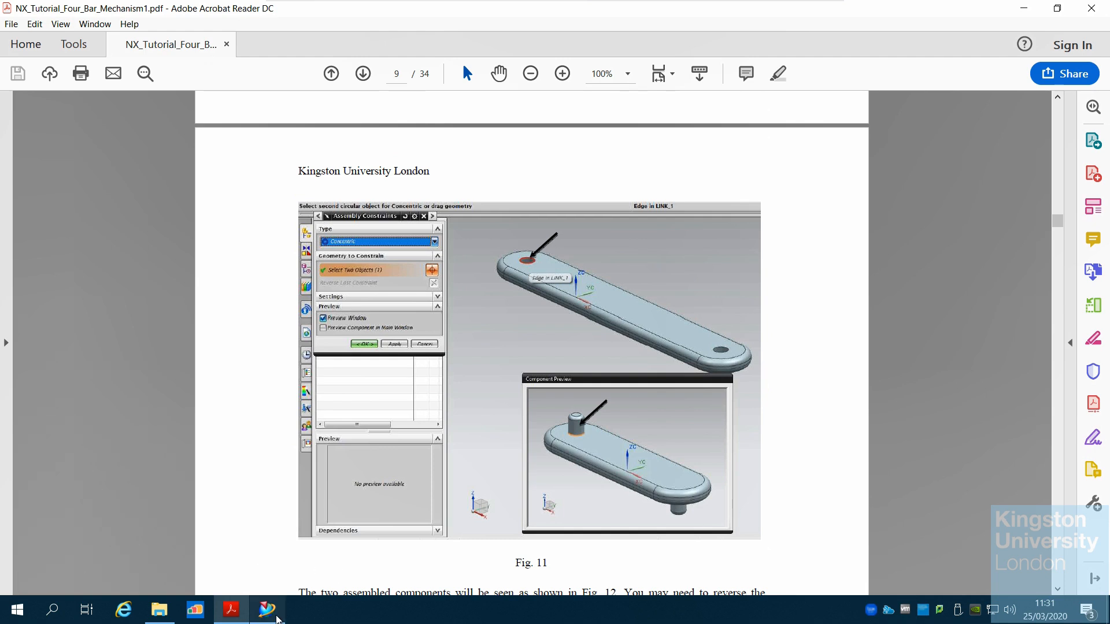
pyautogui.click(278, 618)
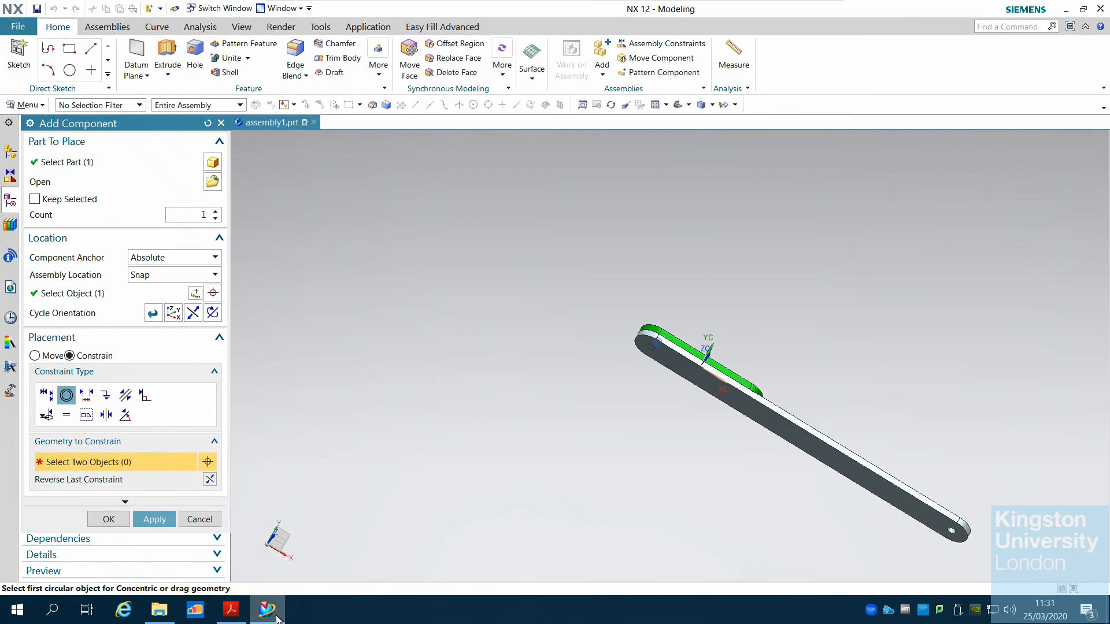
# Try to add LINK3 as a further part to place, accepting deletion of the defined constraints
pyautogui.click(219, 183)
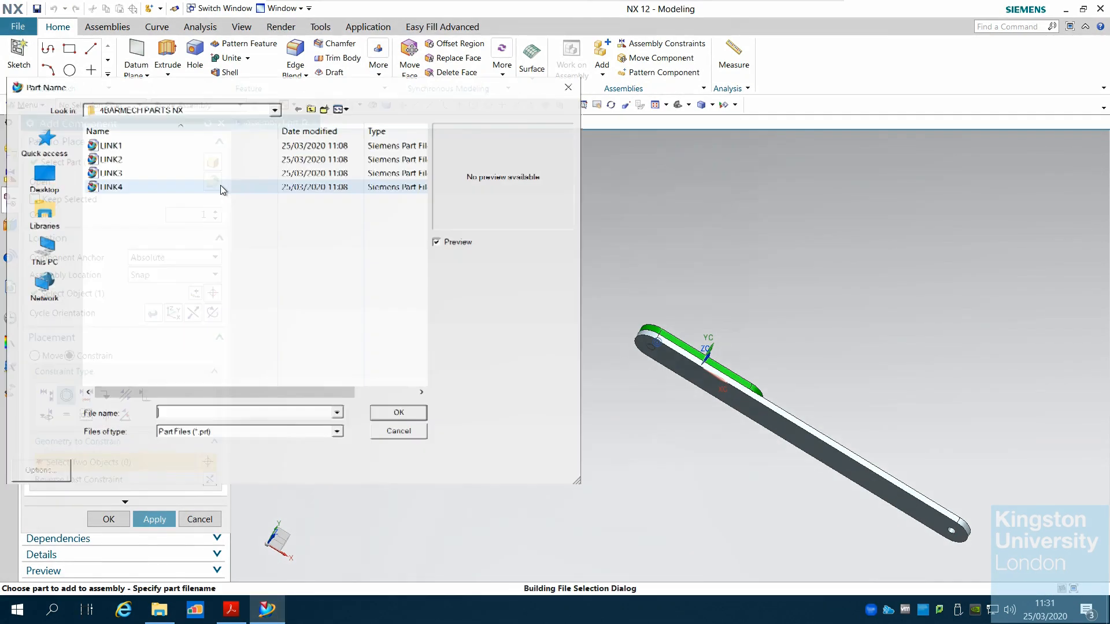
pyautogui.click(147, 173)
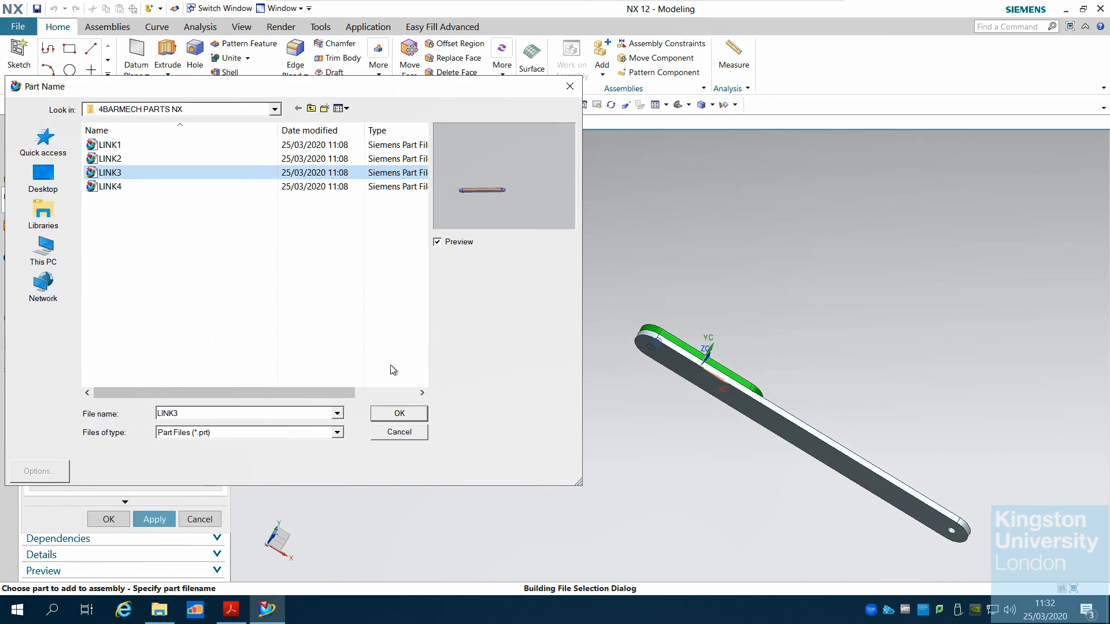
pyautogui.click(403, 417)
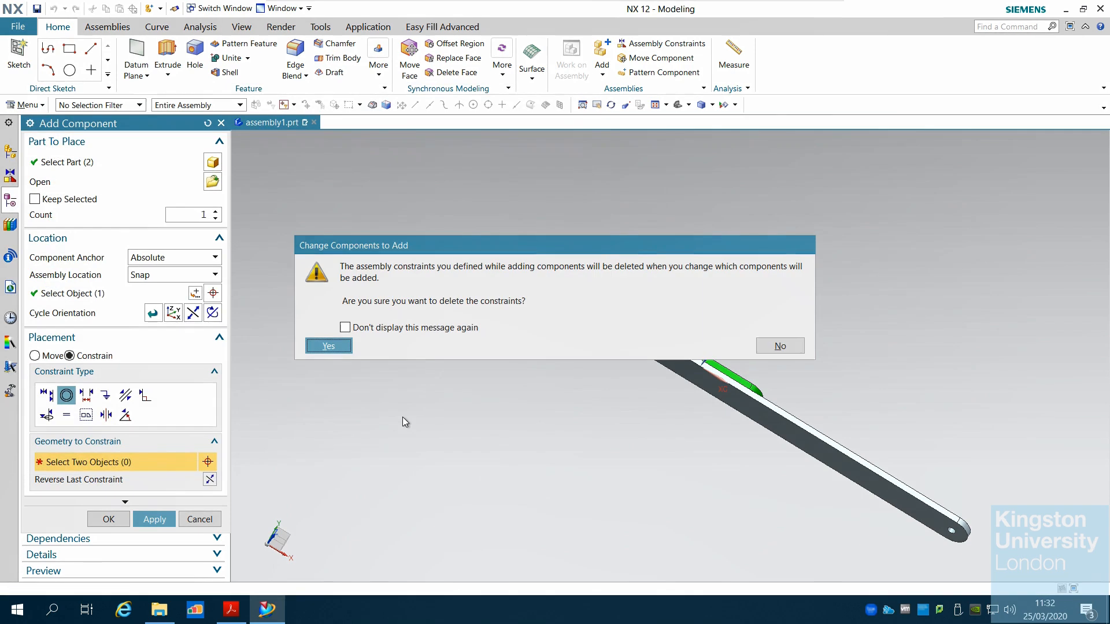
pyautogui.click(788, 349)
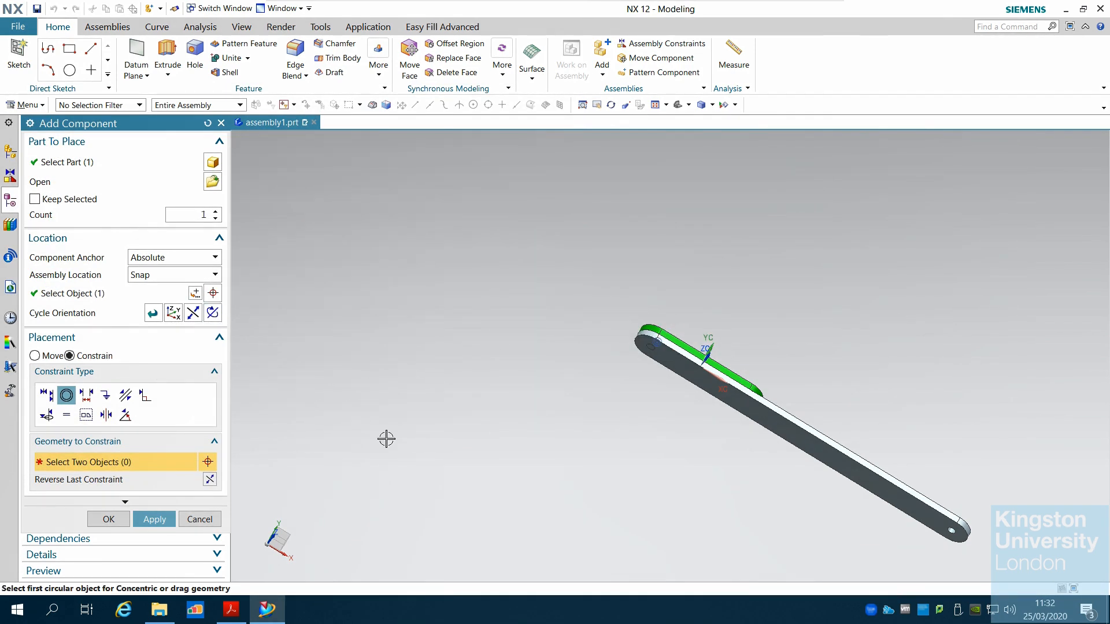
pyautogui.click(212, 183)
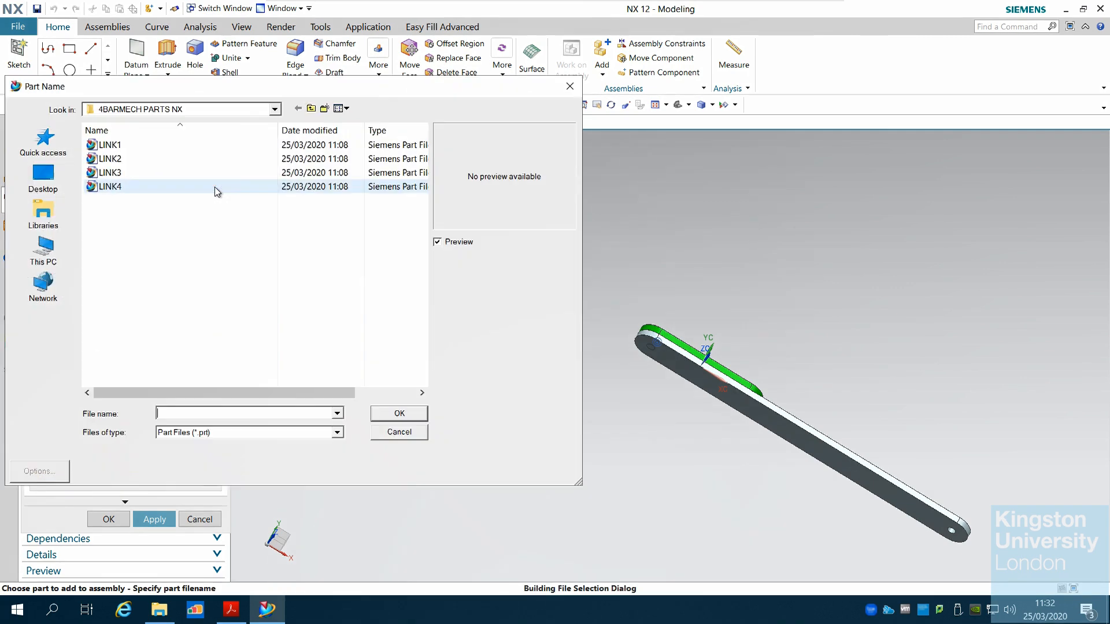
pyautogui.click(152, 172)
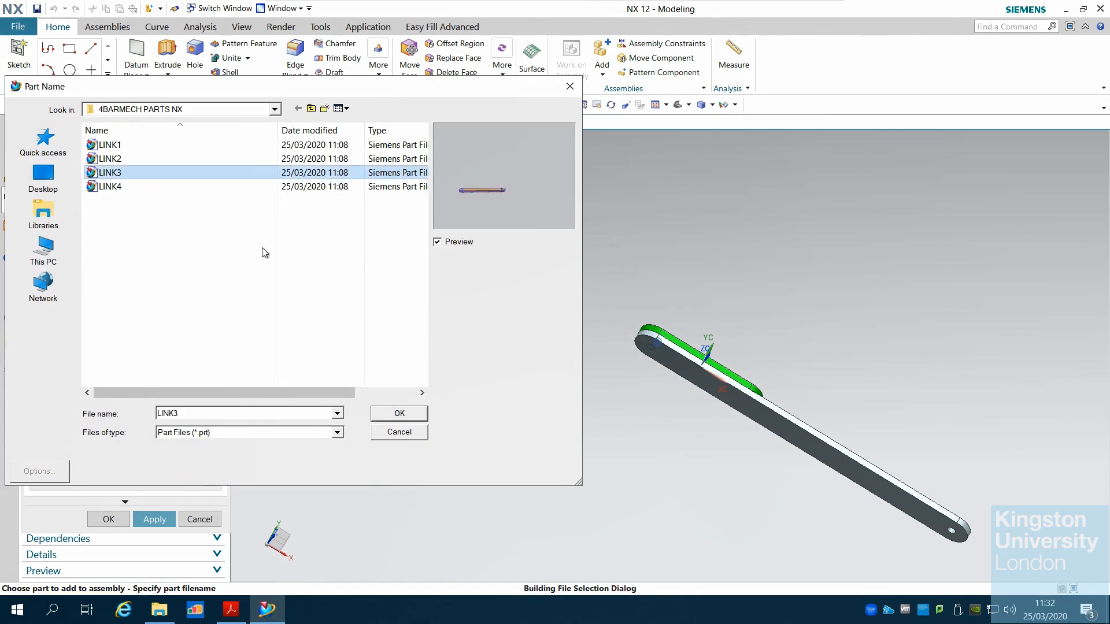
pyautogui.click(399, 413)
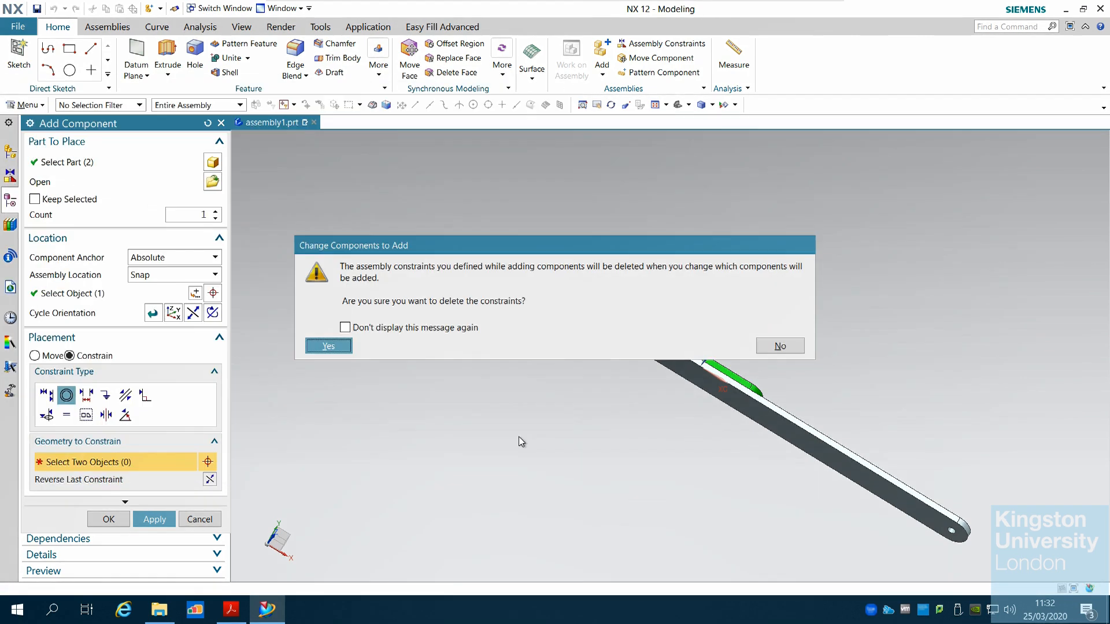
pyautogui.click(328, 348)
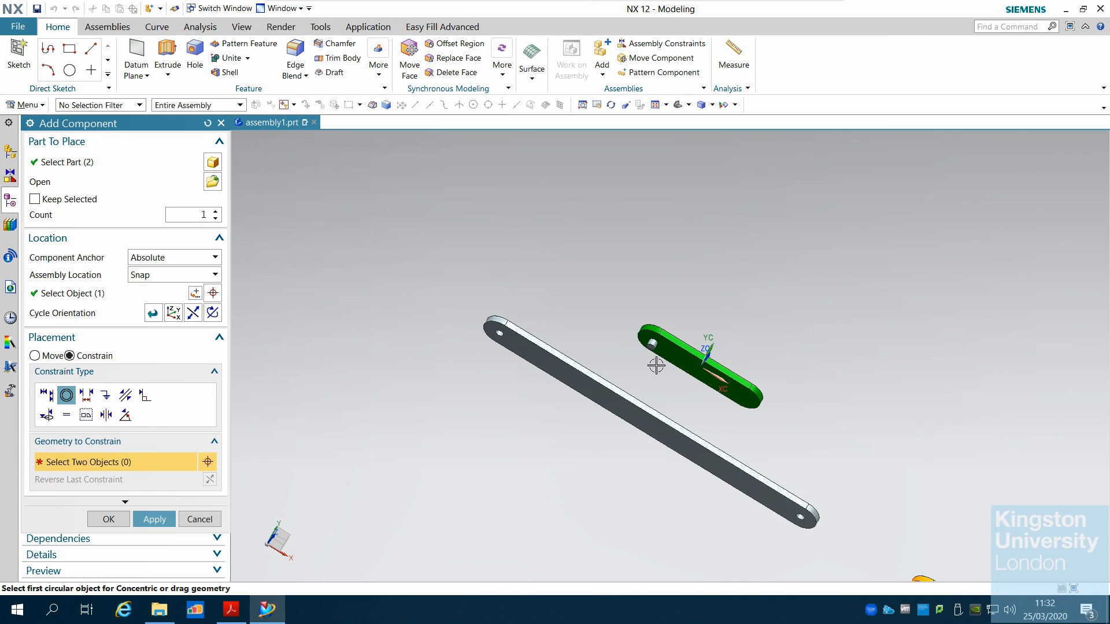
# Pick the pin edge on LINK1, then cancel adding the components
pyautogui.scroll(-4, 656, 365)
pyautogui.scroll(3, 803, 373)
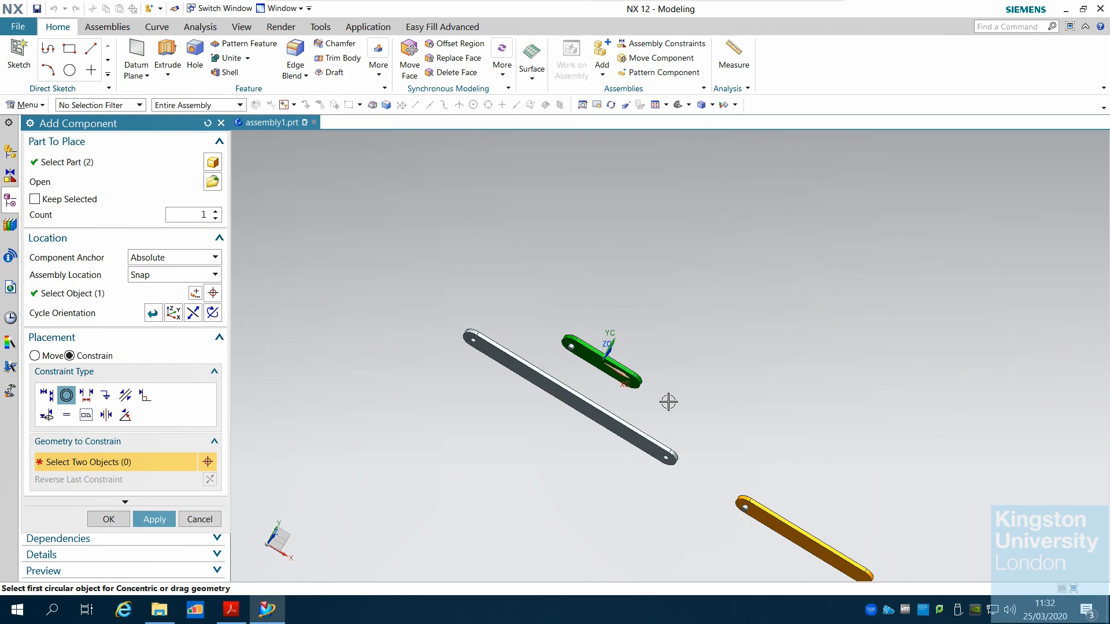
pyautogui.scroll(2, 668, 402)
pyautogui.scroll(-3, 667, 399)
pyautogui.scroll(-2, 786, 422)
pyautogui.scroll(1, 792, 427)
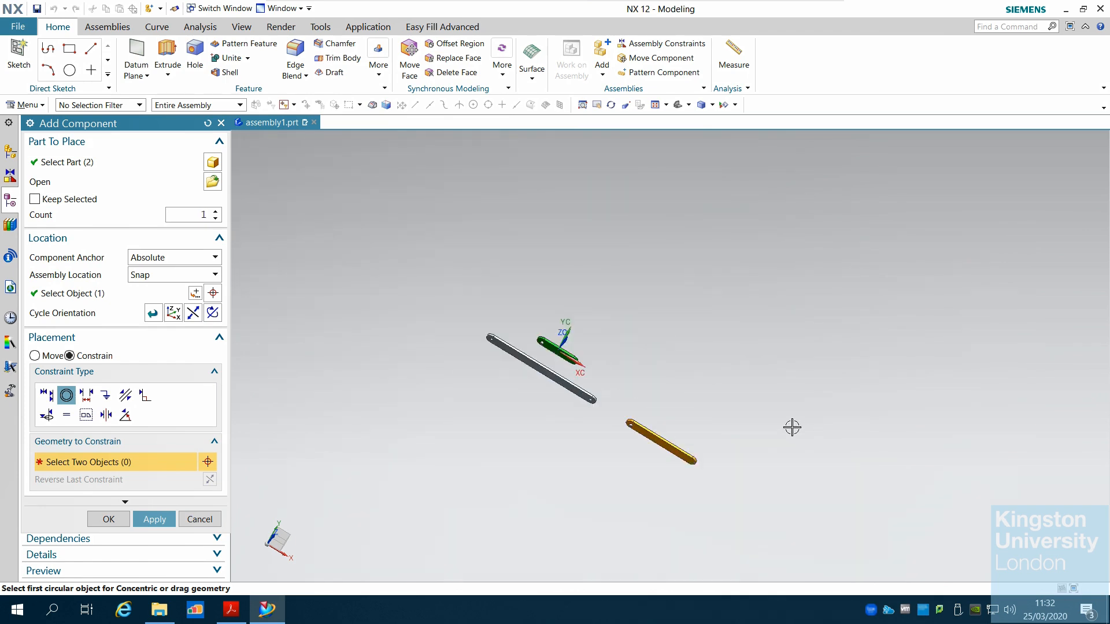
pyautogui.scroll(4, 535, 365)
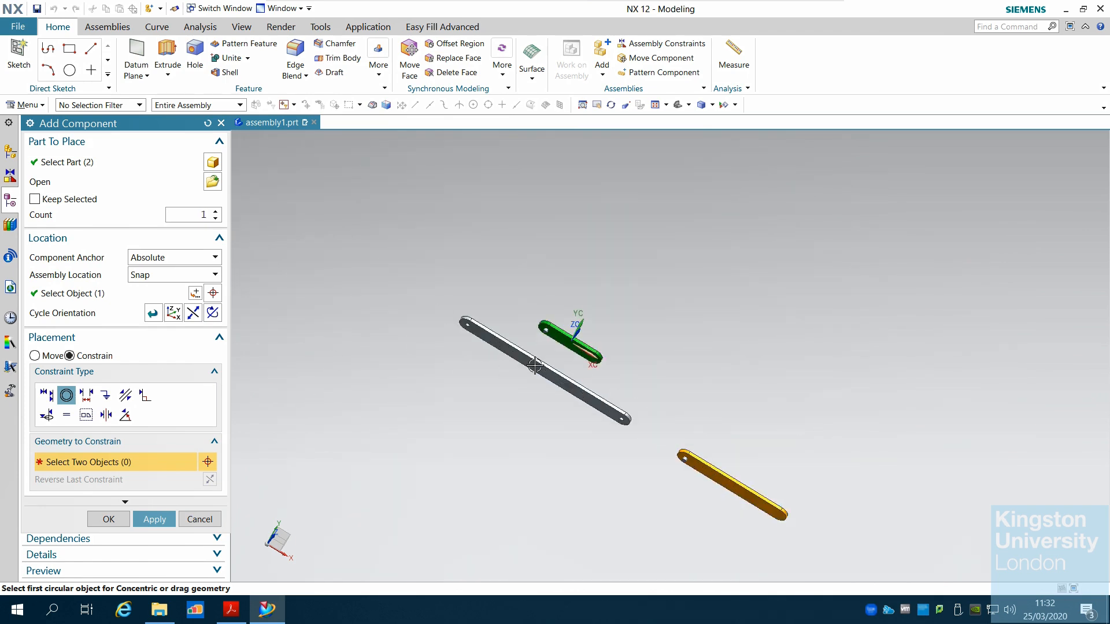
pyautogui.scroll(2, 616, 296)
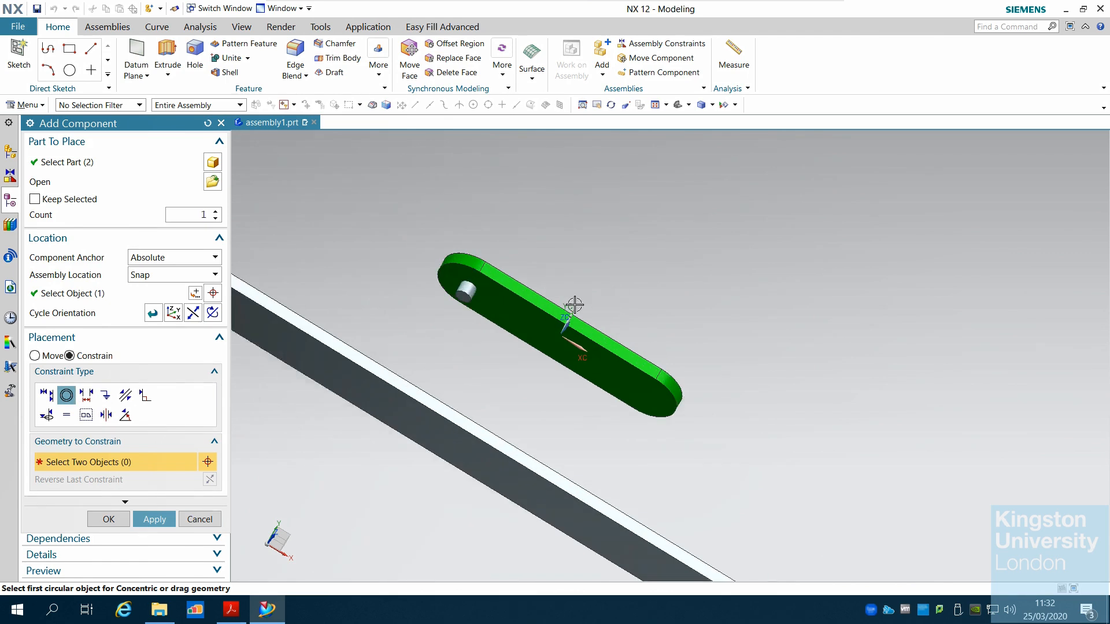
pyautogui.click(470, 284)
pyautogui.scroll(-2, 416, 278)
pyautogui.moveTo(377, 288); pyautogui.dragTo(366, 309, button='middle')
pyautogui.click(284, 318)
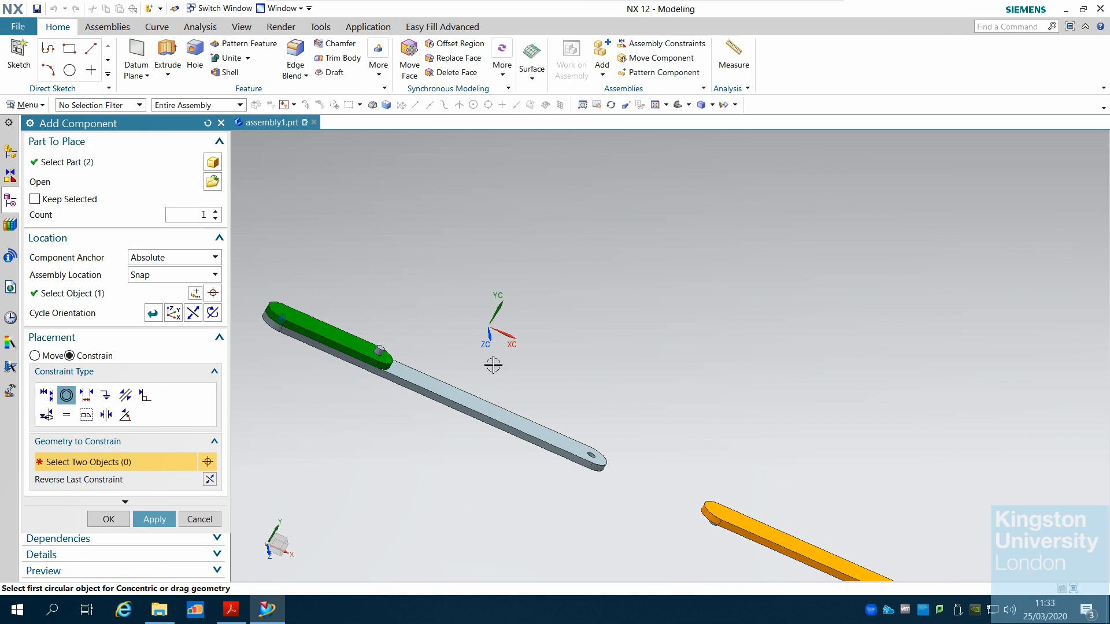
pyautogui.click(199, 519)
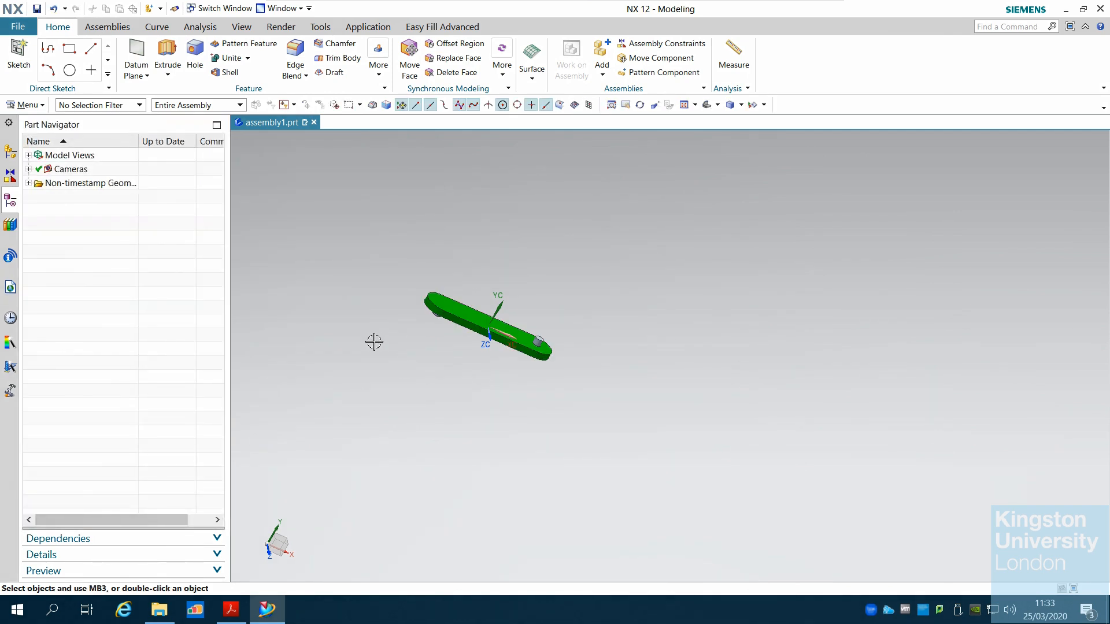
# Add LINK2 again with Constrain placement and Snap assembly location, picking a placement point on it
pyautogui.scroll(-5, 374, 342)
pyautogui.scroll(5, 373, 341)
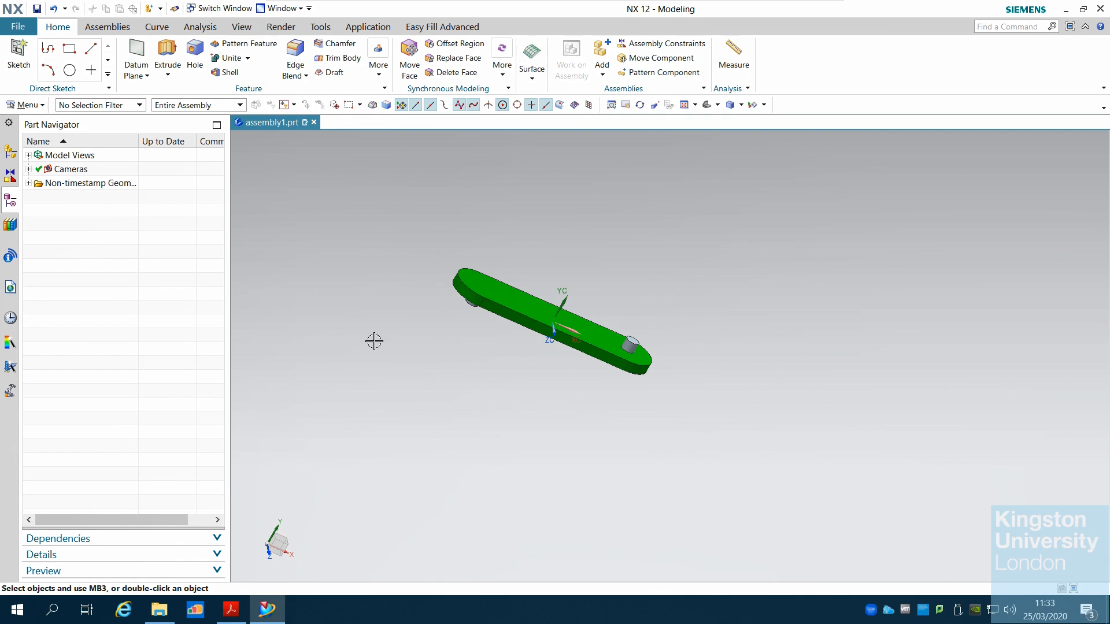
pyautogui.click(109, 28)
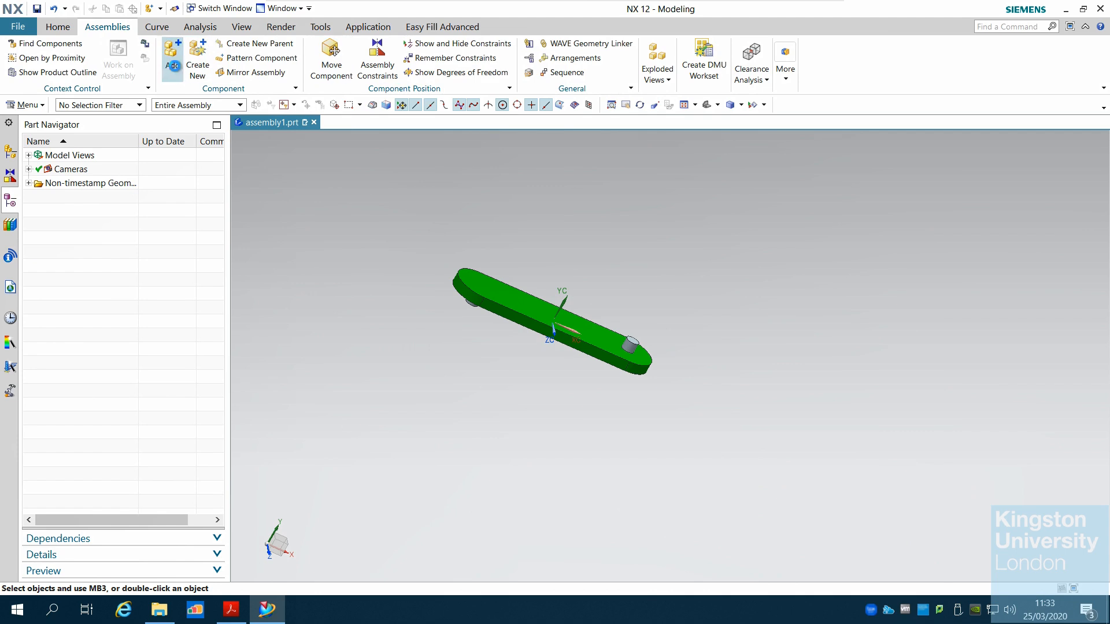
pyautogui.click(174, 68)
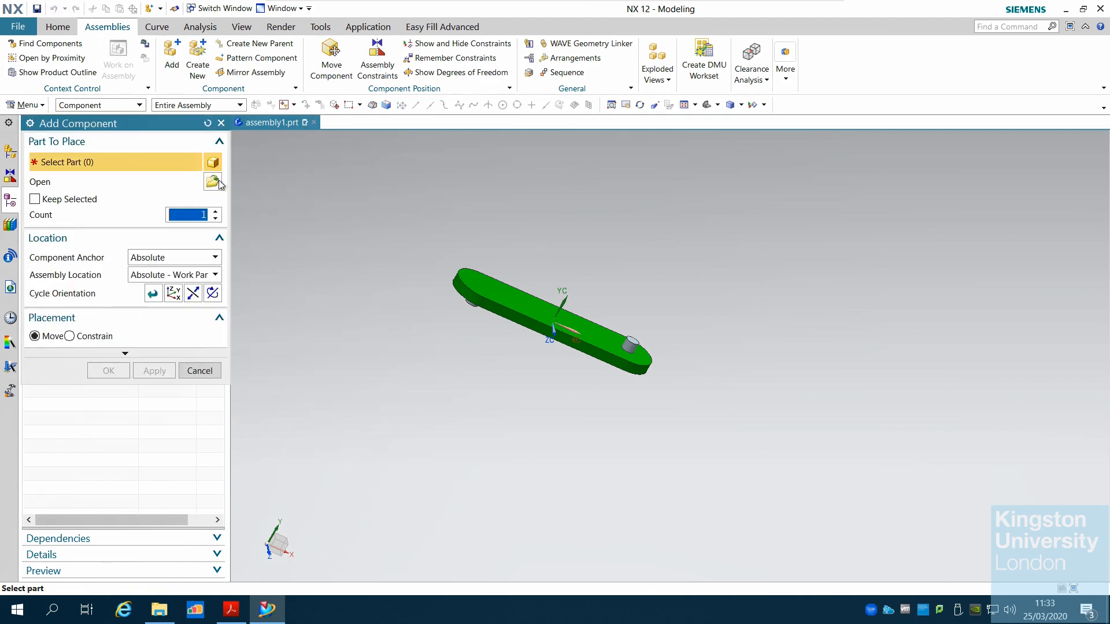
pyautogui.click(214, 182)
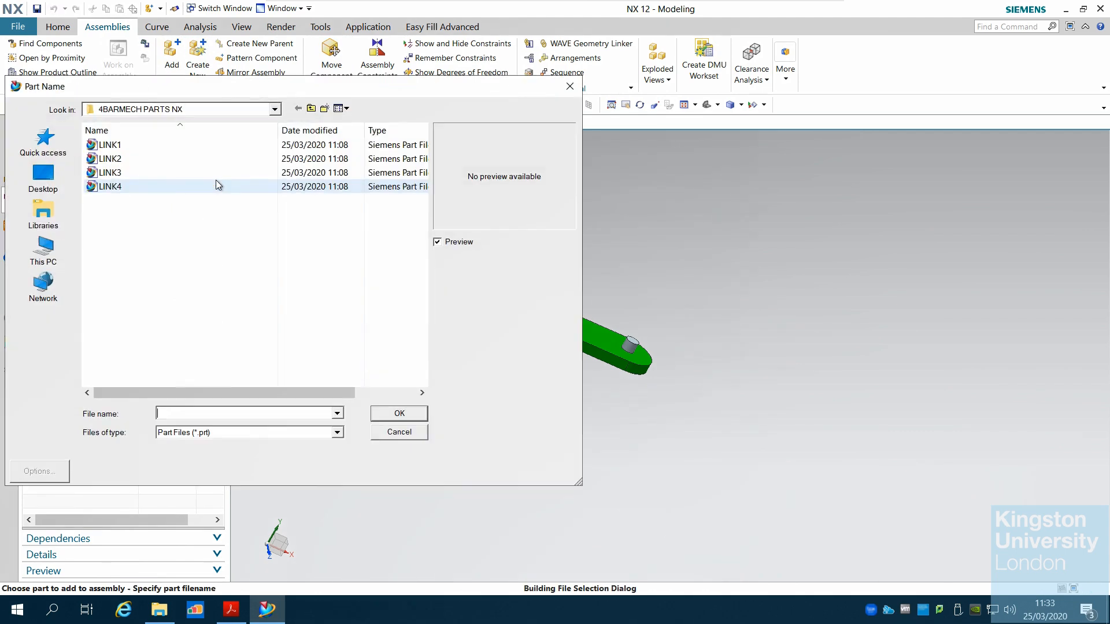
pyautogui.click(110, 158)
pyautogui.click(406, 417)
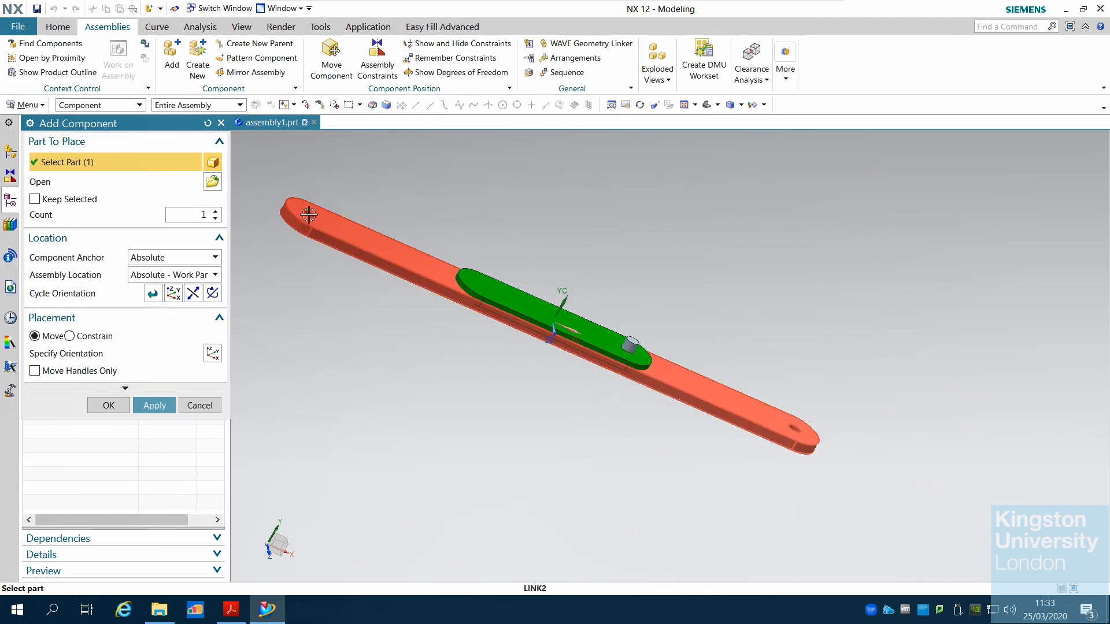
pyautogui.click(70, 337)
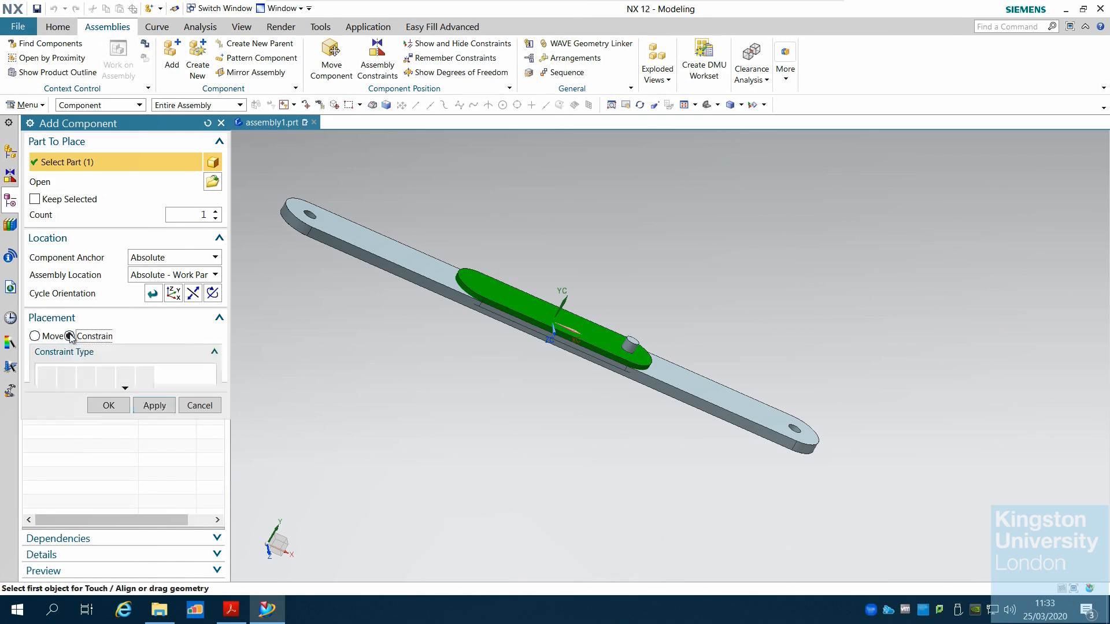
pyautogui.click(207, 278)
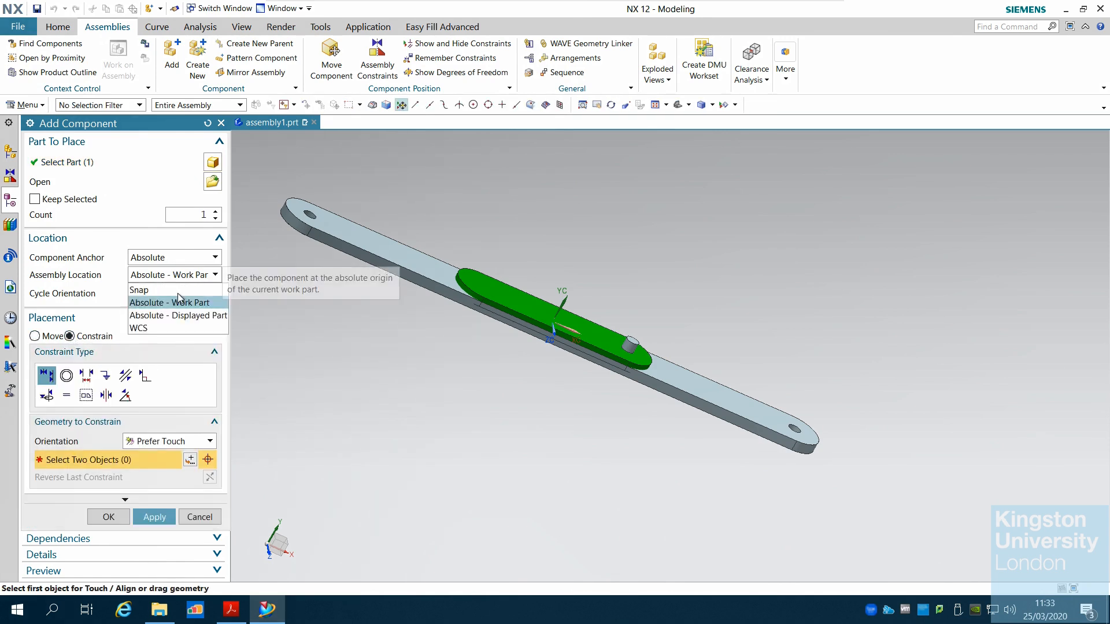
pyautogui.click(138, 290)
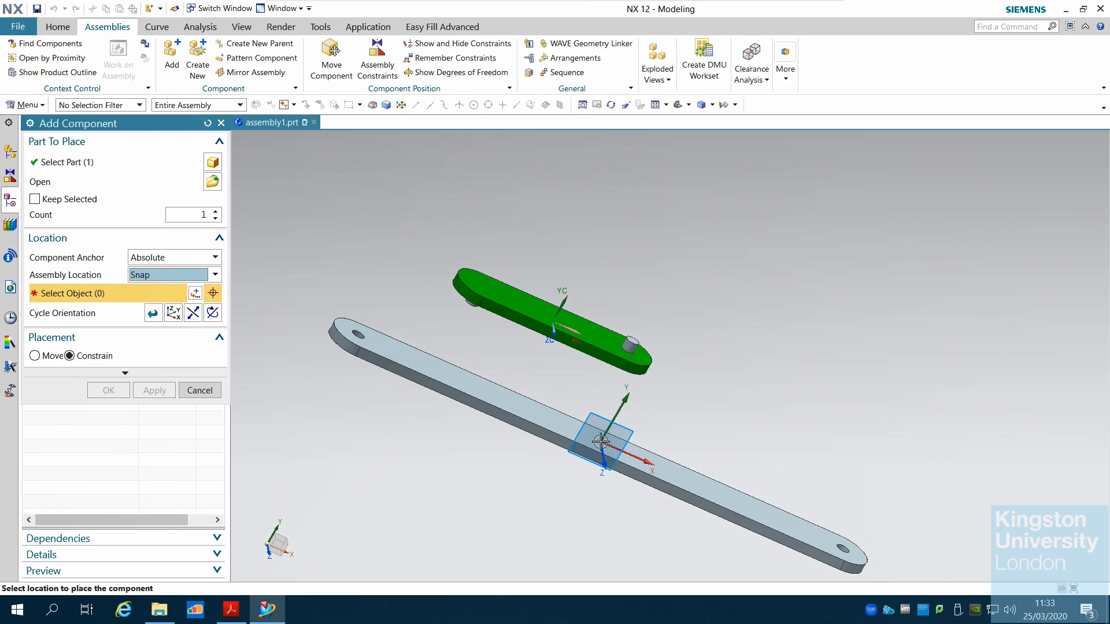
pyautogui.click(599, 441)
# Apply a Concentric constraint between the hole edge at LINK1's end and the pin edge on LINK2, then accept
pyautogui.click(66, 396)
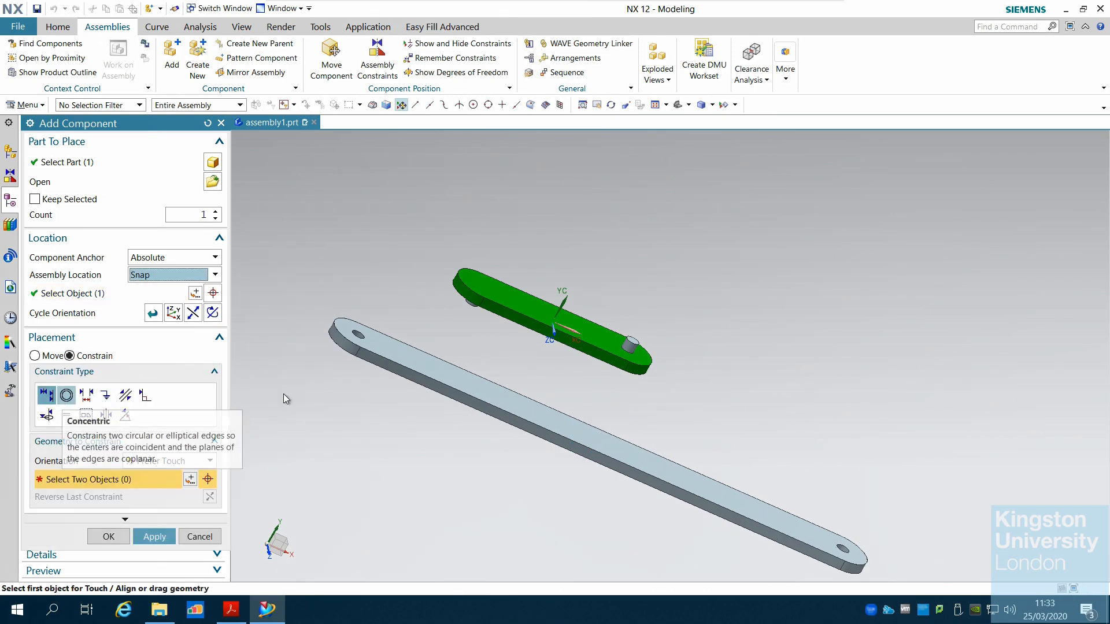
pyautogui.click(363, 338)
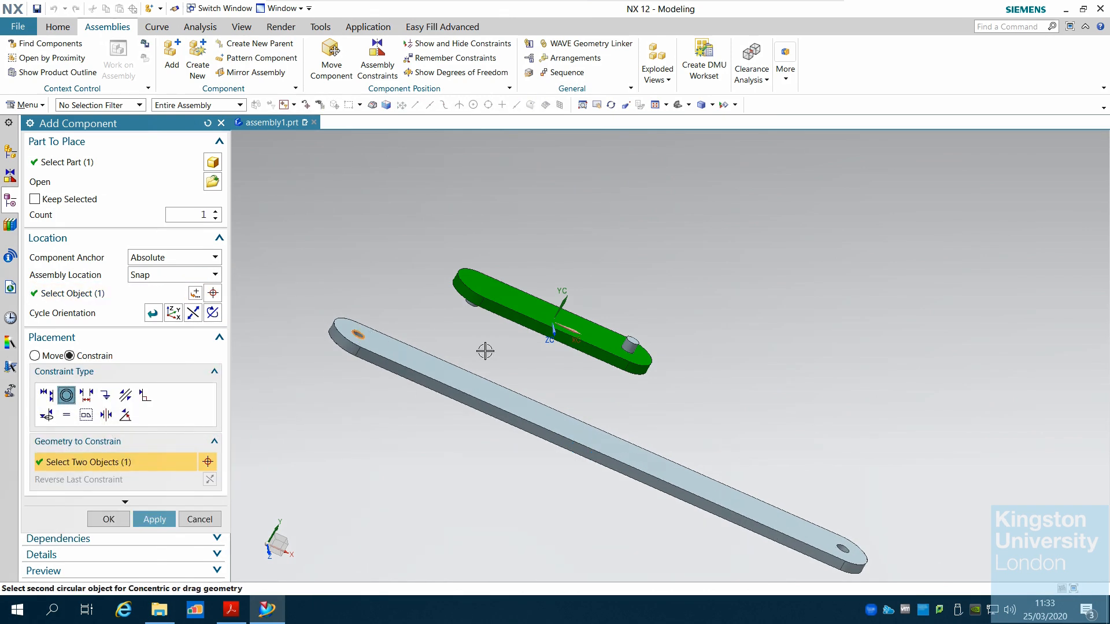
pyautogui.moveTo(486, 350); pyautogui.dragTo(514, 270, button='middle')
pyautogui.scroll(4, 512, 267)
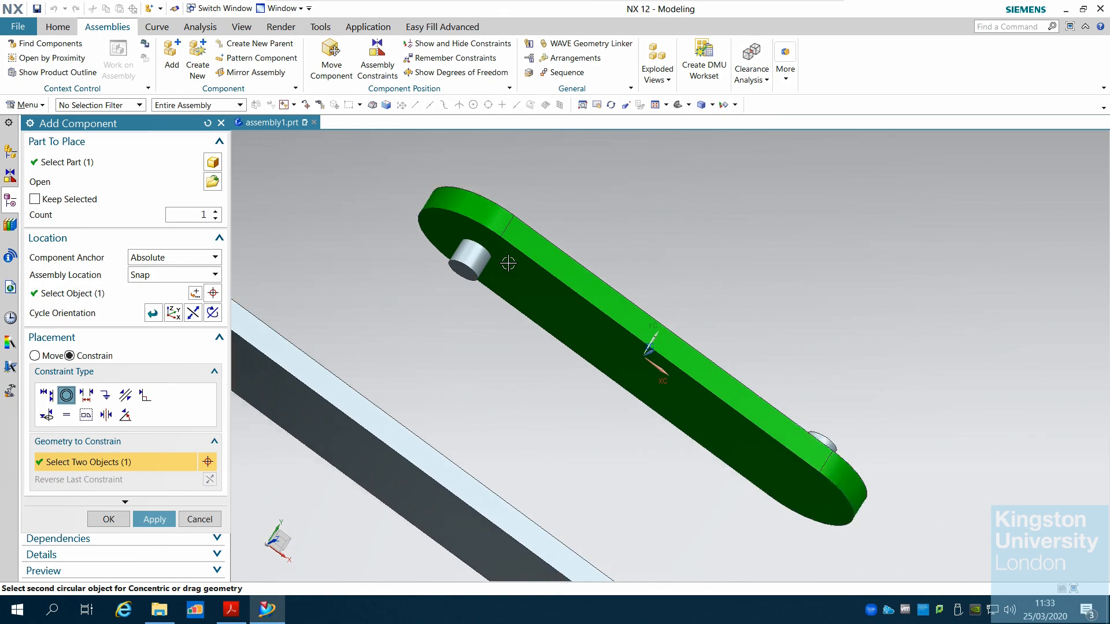
pyautogui.click(480, 253)
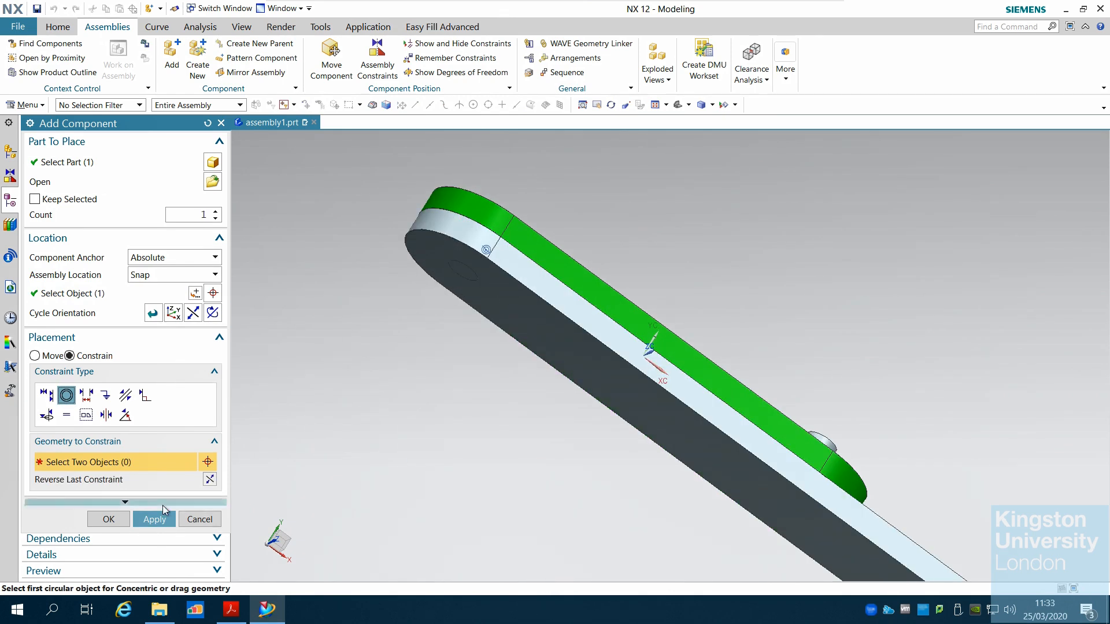
pyautogui.click(109, 519)
# Add LINK3 from the 4BARMECH PARTS NX folder with Snap location, picking a placement point beside LINK1
pyautogui.scroll(-4, 471, 354)
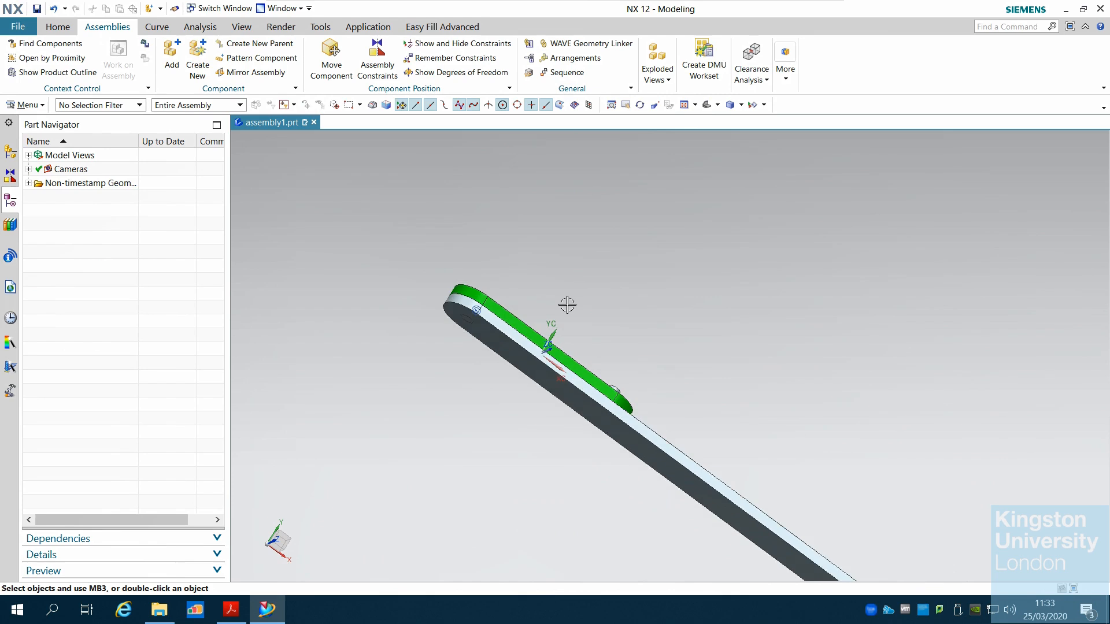
pyautogui.moveTo(567, 305); pyautogui.dragTo(553, 326, button='middle')
pyautogui.scroll(-3, 553, 327)
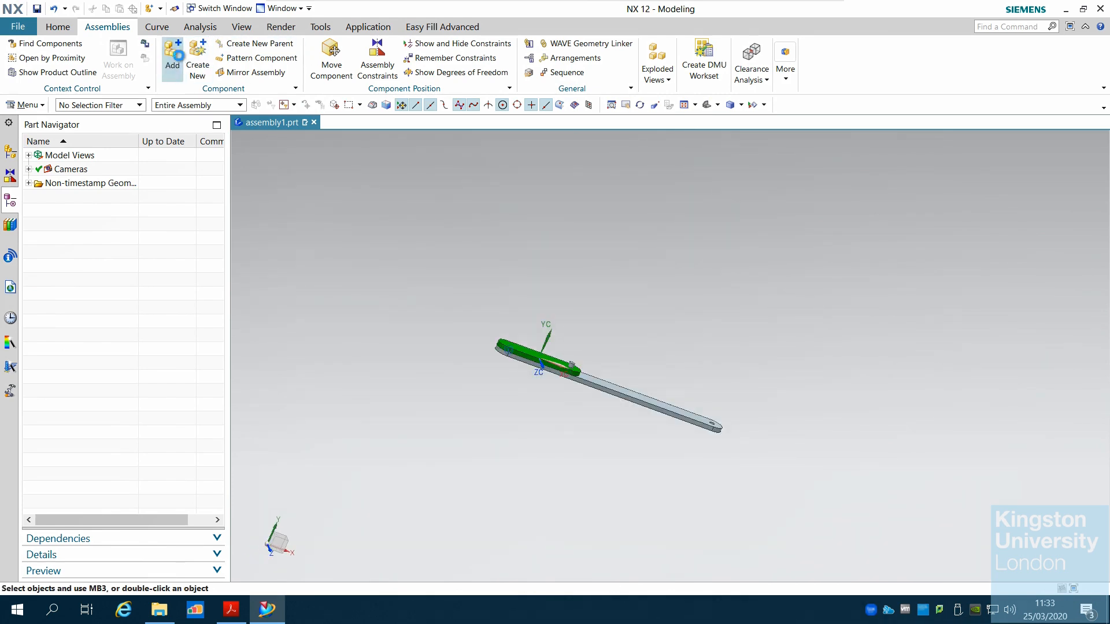
pyautogui.click(174, 53)
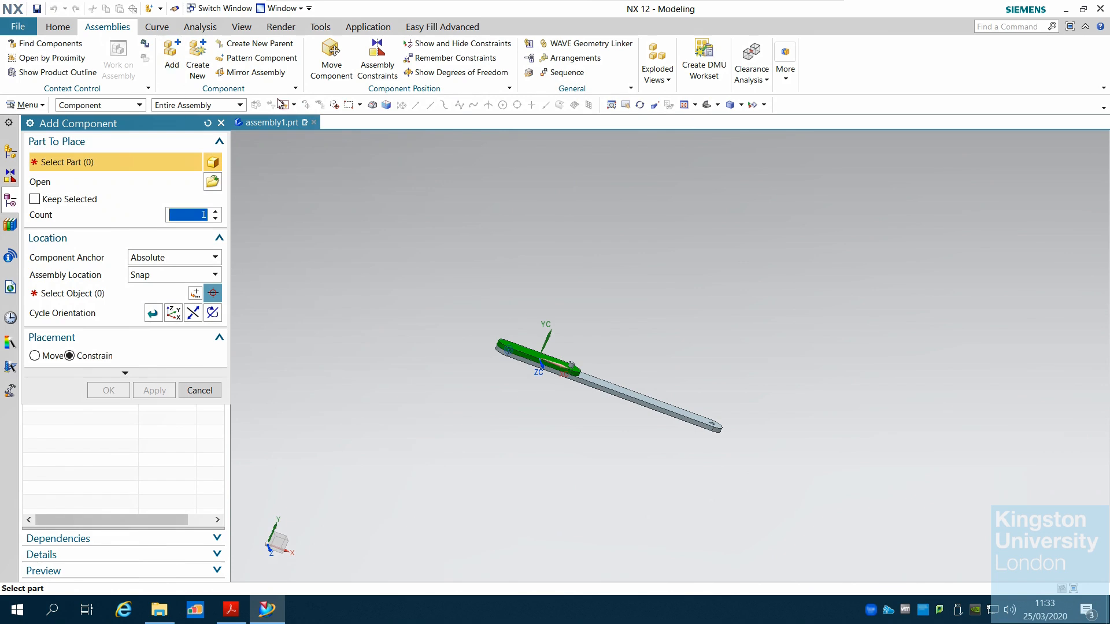
pyautogui.click(219, 184)
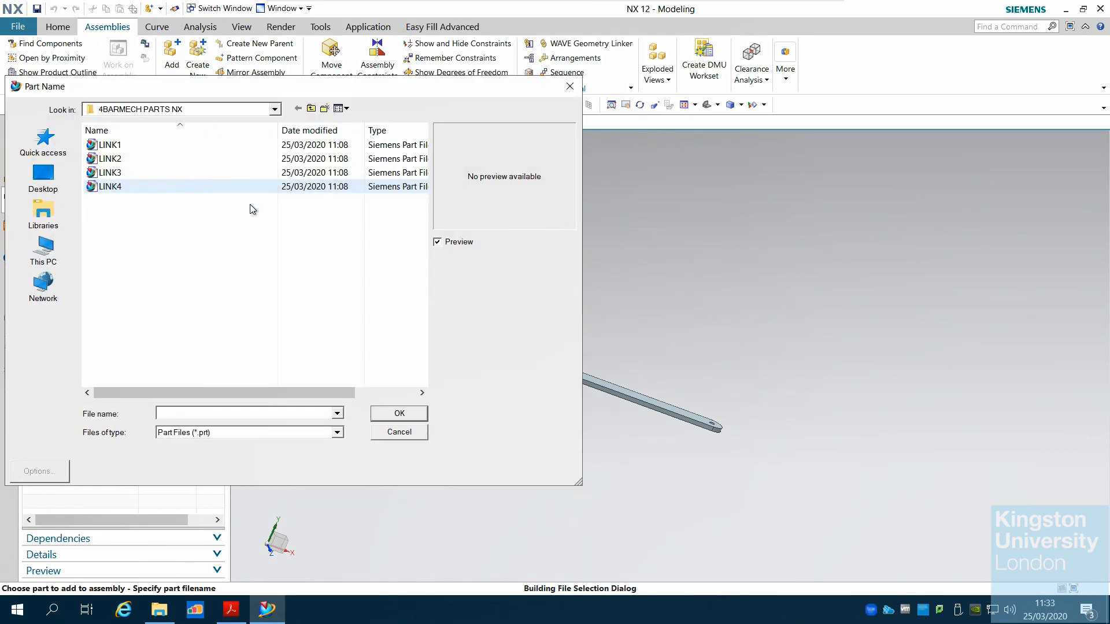
pyautogui.click(133, 172)
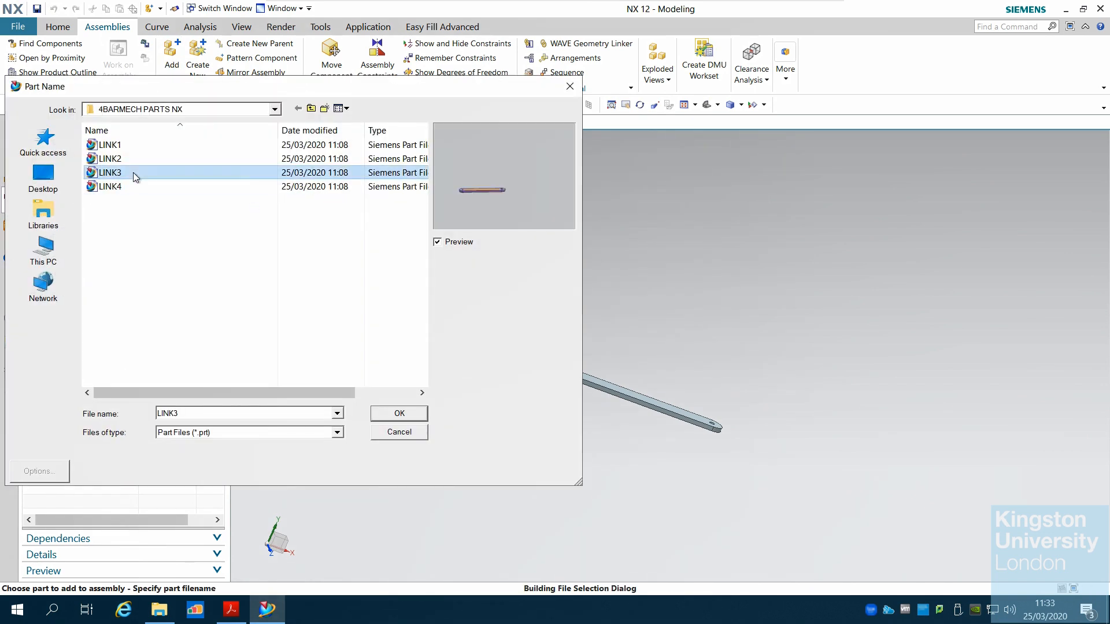
pyautogui.click(409, 414)
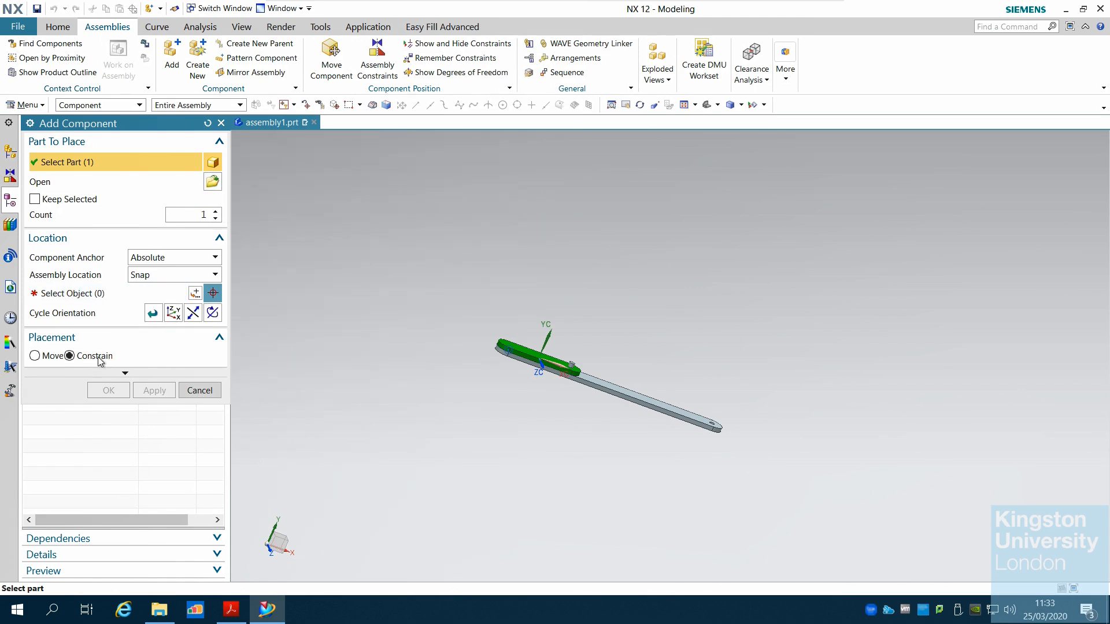
pyautogui.click(36, 294)
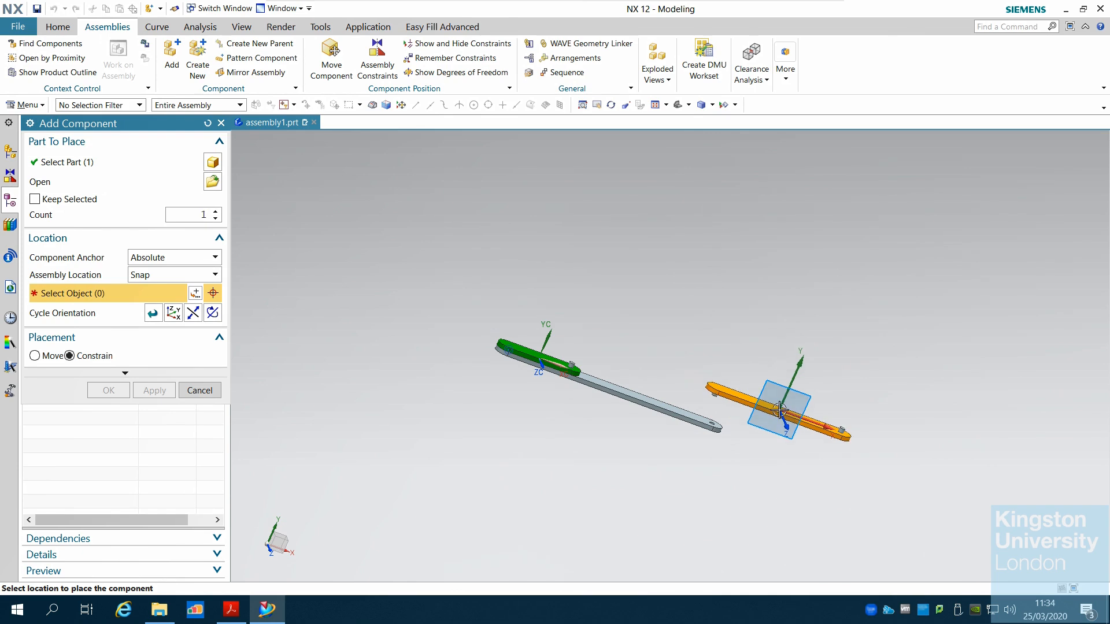
pyautogui.click(779, 410)
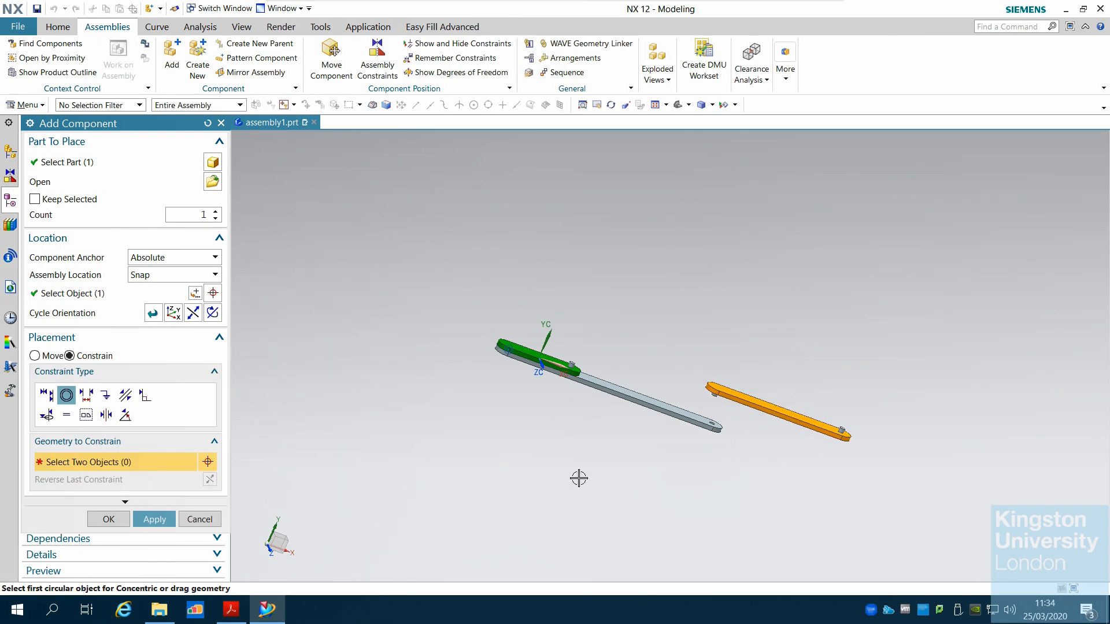
# Constrain LINK3's pin edge concentric with the hole at LINK1's free end and accept the placement
pyautogui.scroll(-2, 855, 389)
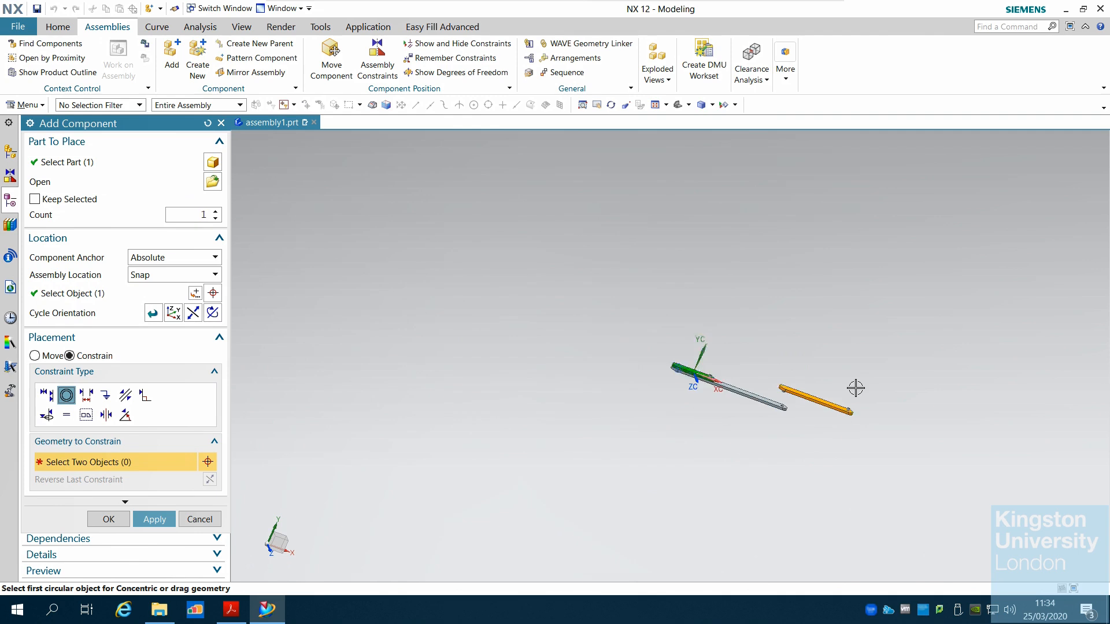
pyautogui.scroll(4, 919, 426)
pyautogui.moveTo(742, 446); pyautogui.dragTo(589, 351, button='middle')
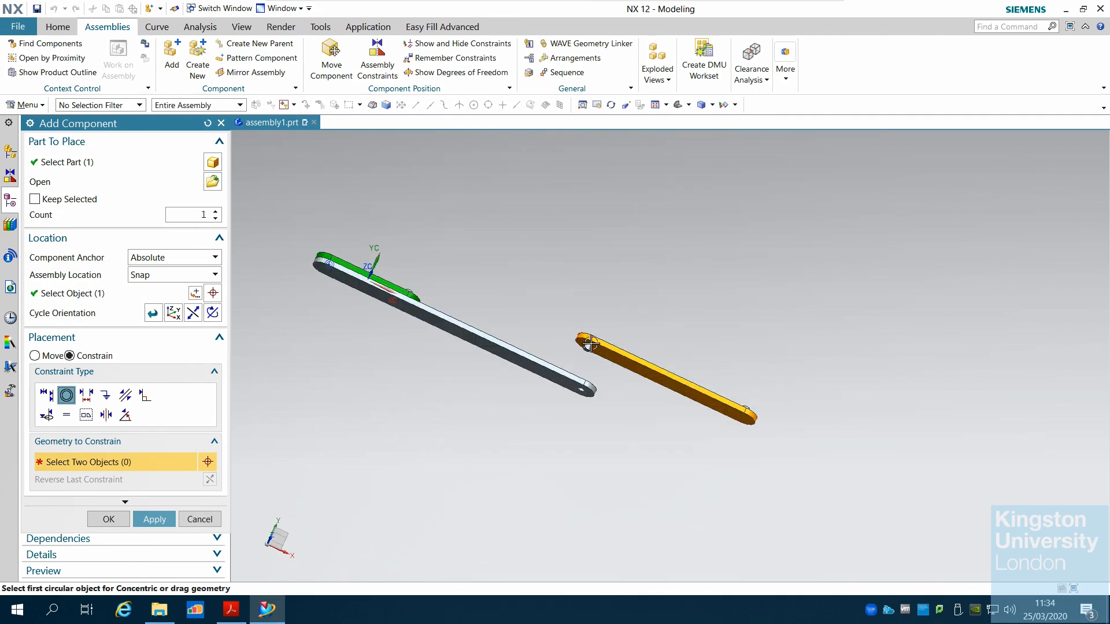
pyautogui.scroll(4, 590, 352)
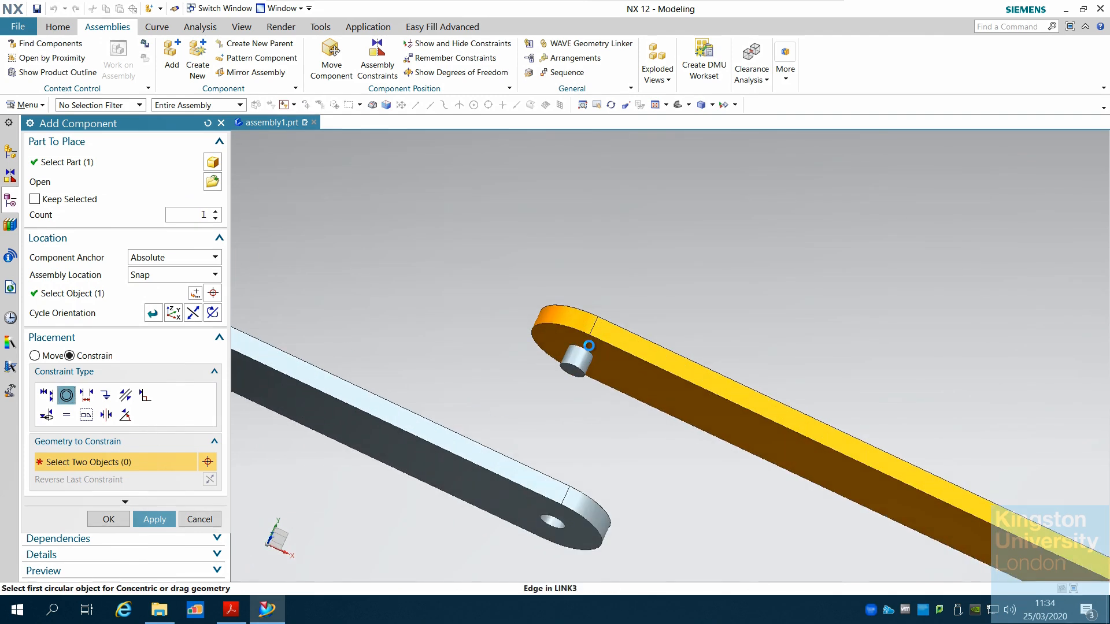
pyautogui.click(588, 345)
pyautogui.moveTo(669, 320); pyautogui.dragTo(567, 426, button='middle')
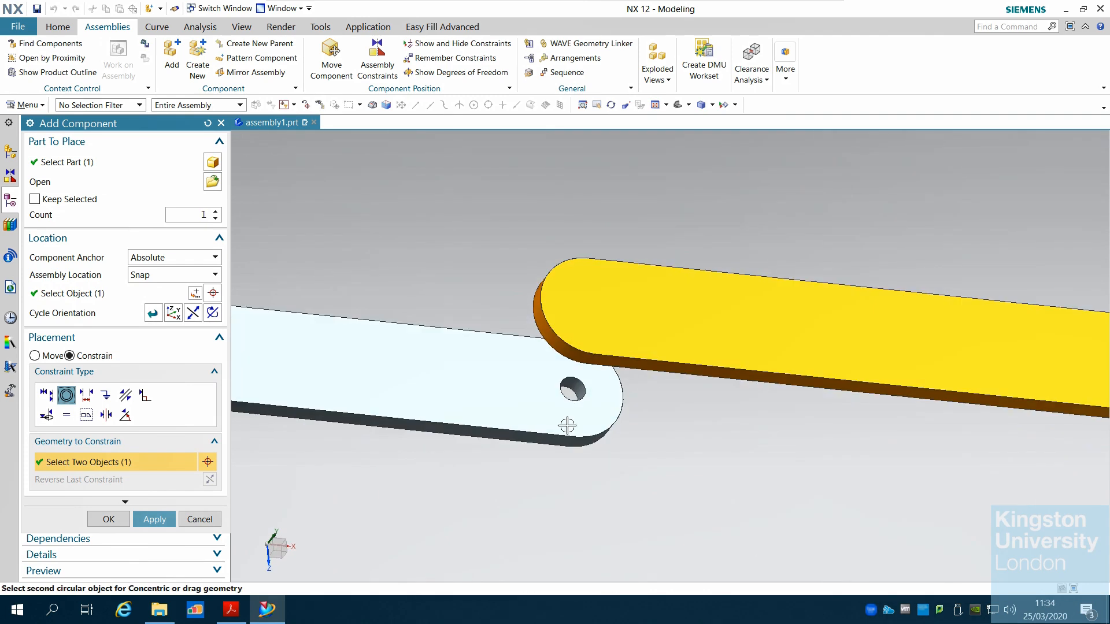
pyautogui.click(569, 395)
pyautogui.scroll(-4, 468, 366)
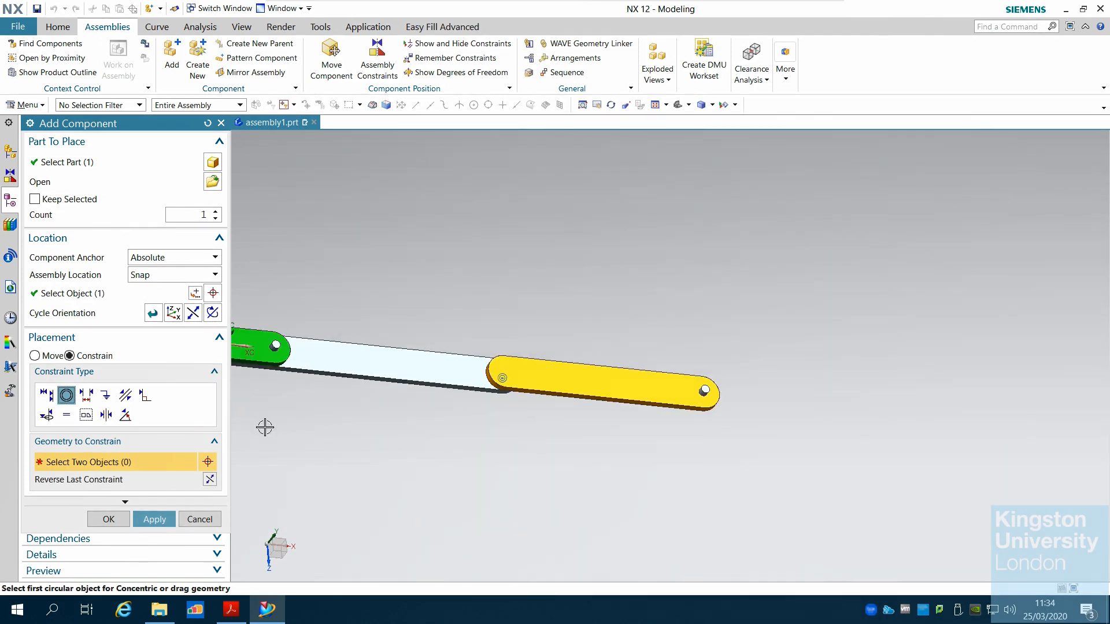
pyautogui.scroll(-3, 539, 410)
pyautogui.moveTo(470, 471); pyautogui.dragTo(479, 422, button='middle')
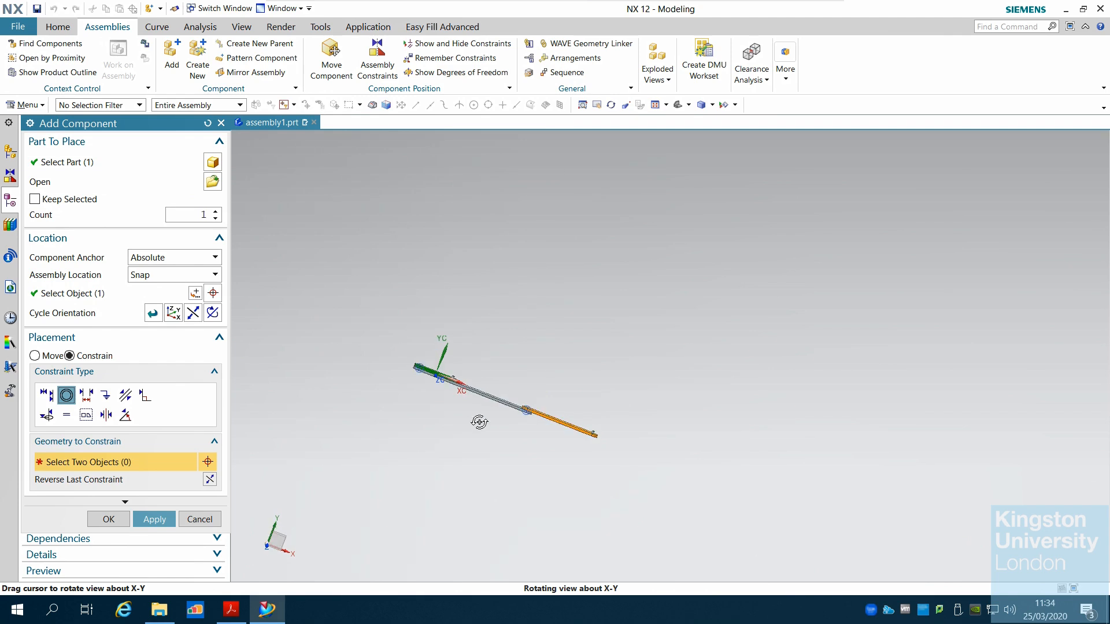
pyautogui.click(109, 519)
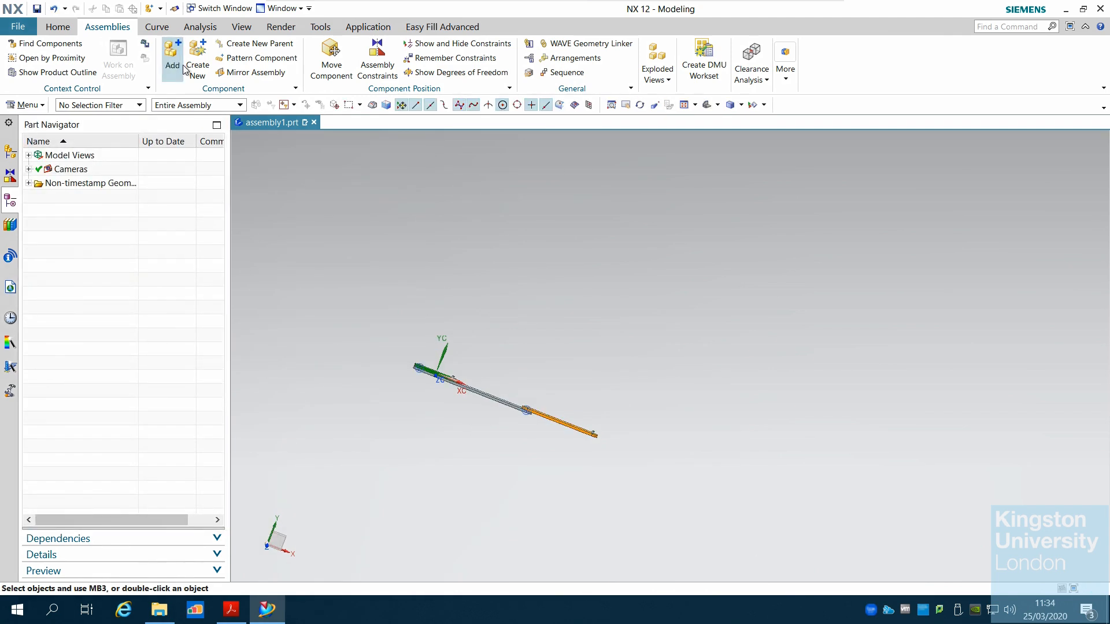
# Add LINK4 with Snap location, picking a placement point above the existing links
pyautogui.click(180, 66)
pyautogui.click(212, 182)
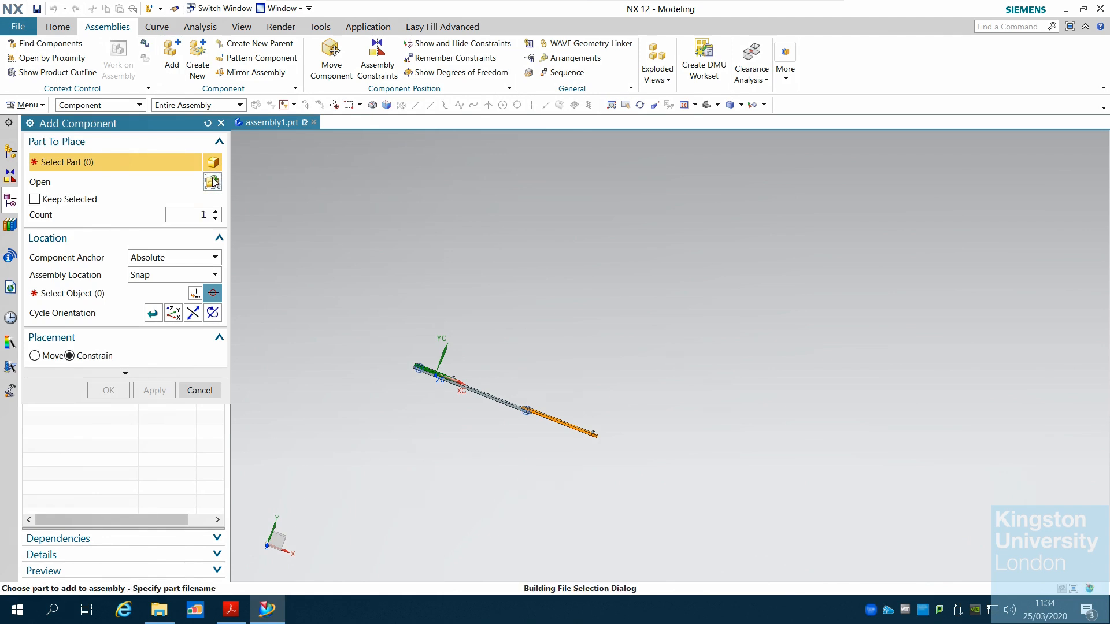
pyautogui.click(109, 188)
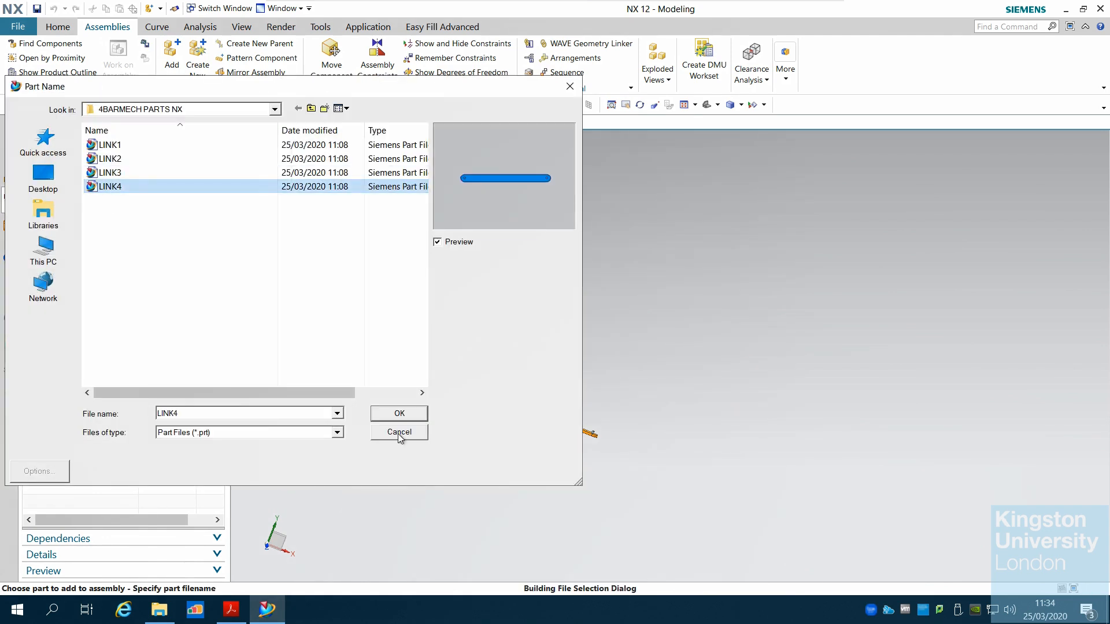
pyautogui.click(413, 417)
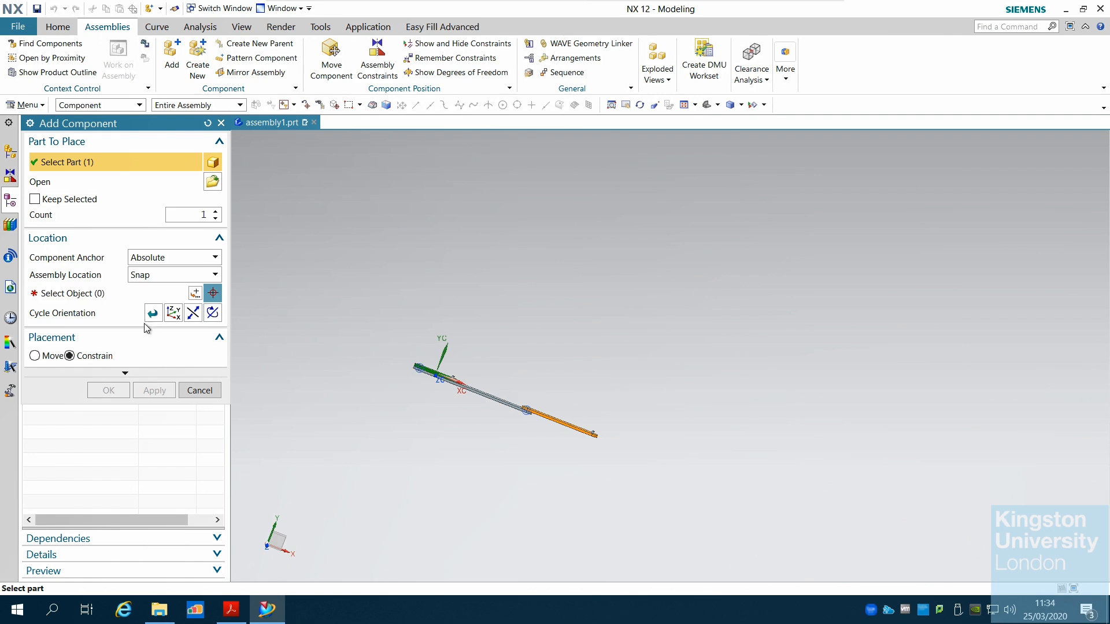
pyautogui.click(101, 294)
pyautogui.click(525, 347)
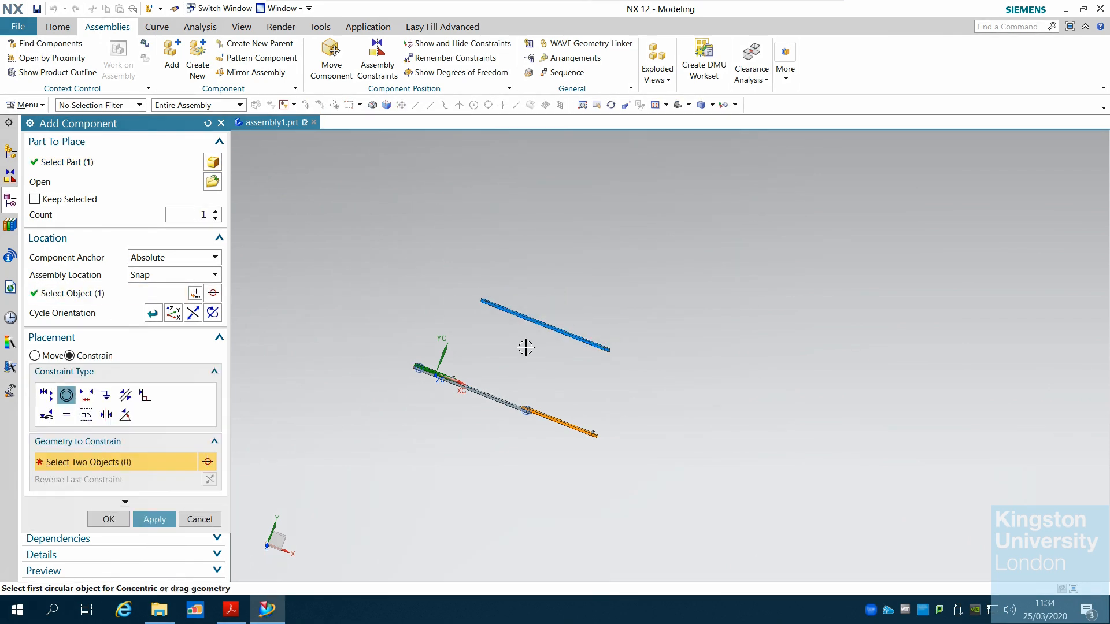
# Pick the hole edge at LINK4's end, then cancel adding the component
pyautogui.scroll(5, 525, 347)
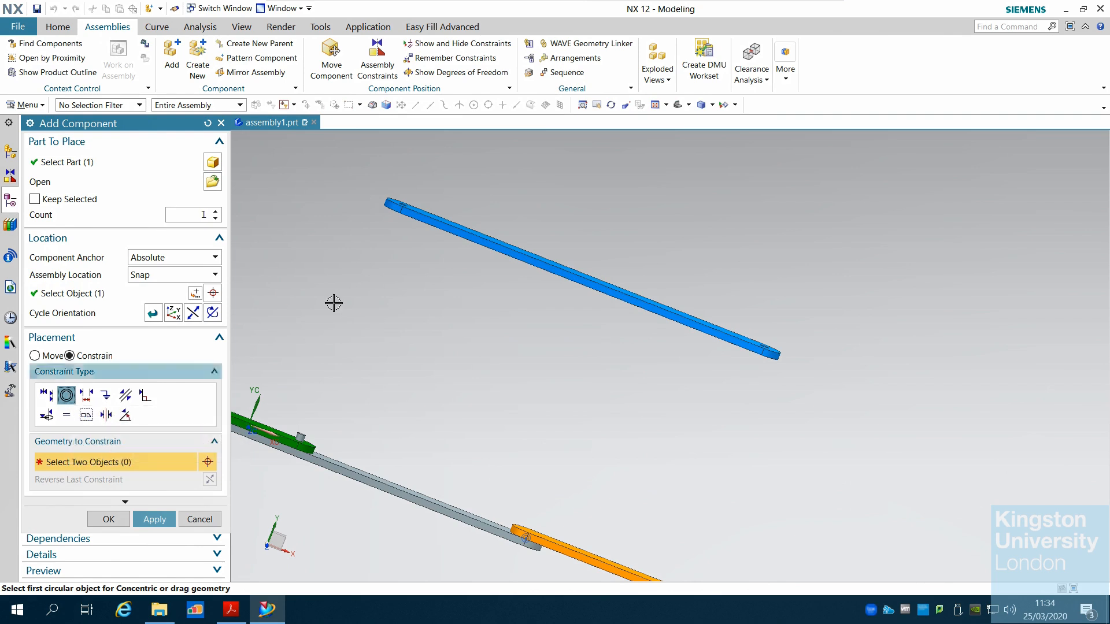
pyautogui.moveTo(404, 371); pyautogui.dragTo(389, 269, button='middle')
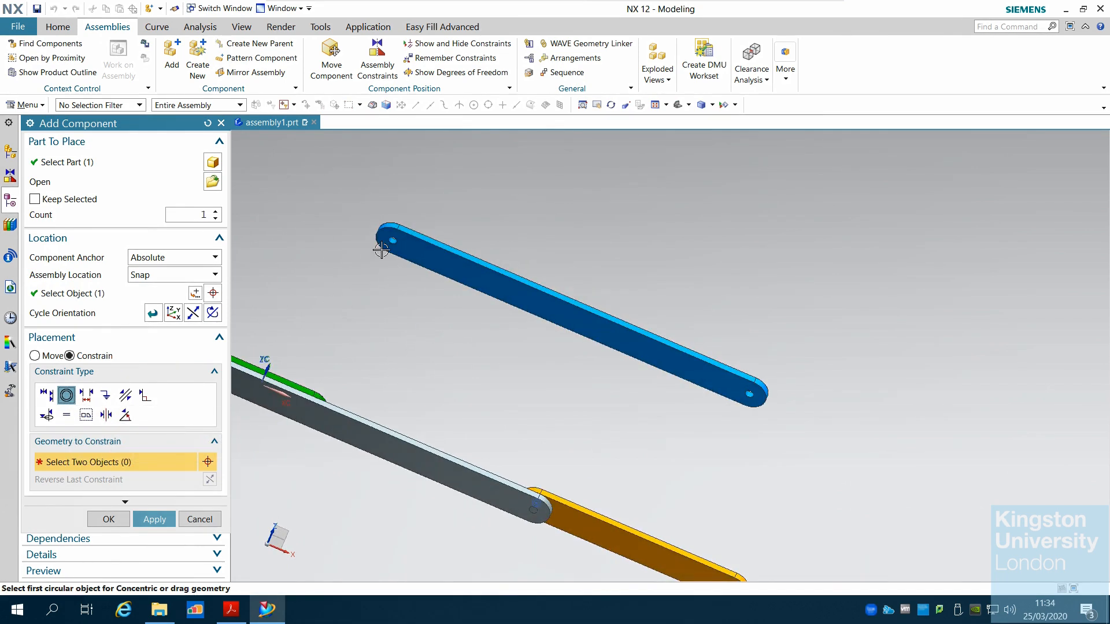
pyautogui.scroll(4, 380, 250)
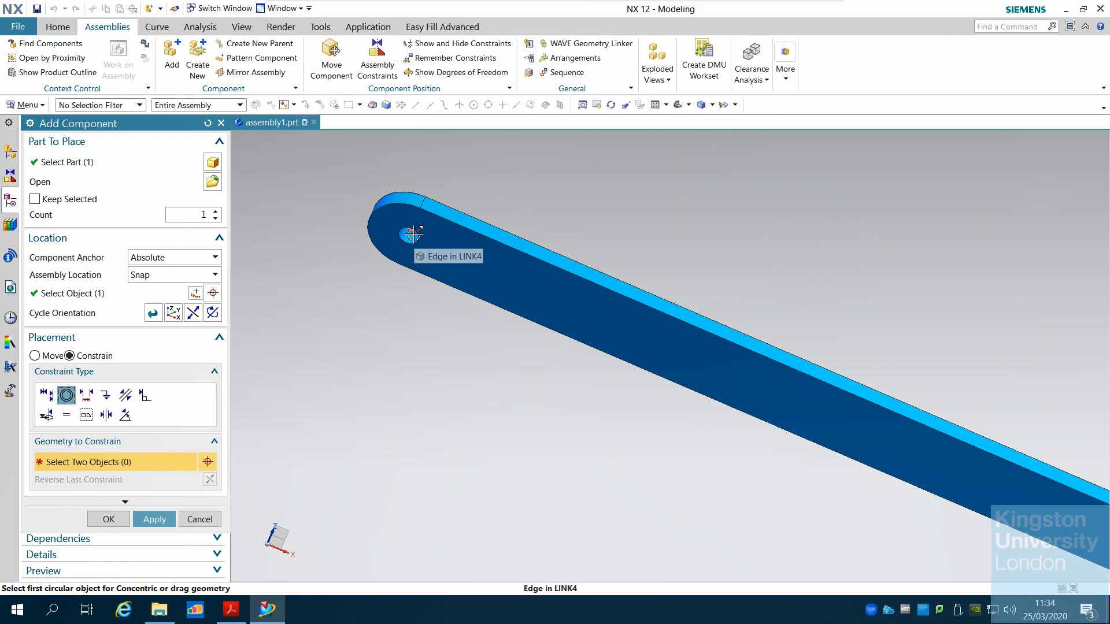
pyautogui.click(406, 233)
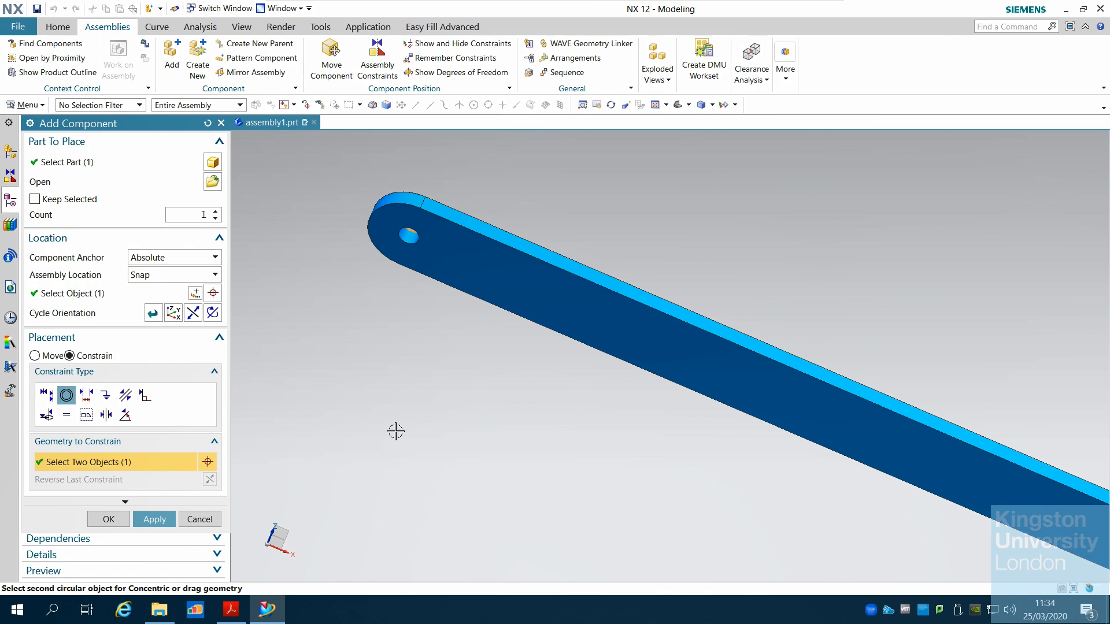
pyautogui.press('Escape')
pyautogui.scroll(-4, 395, 431)
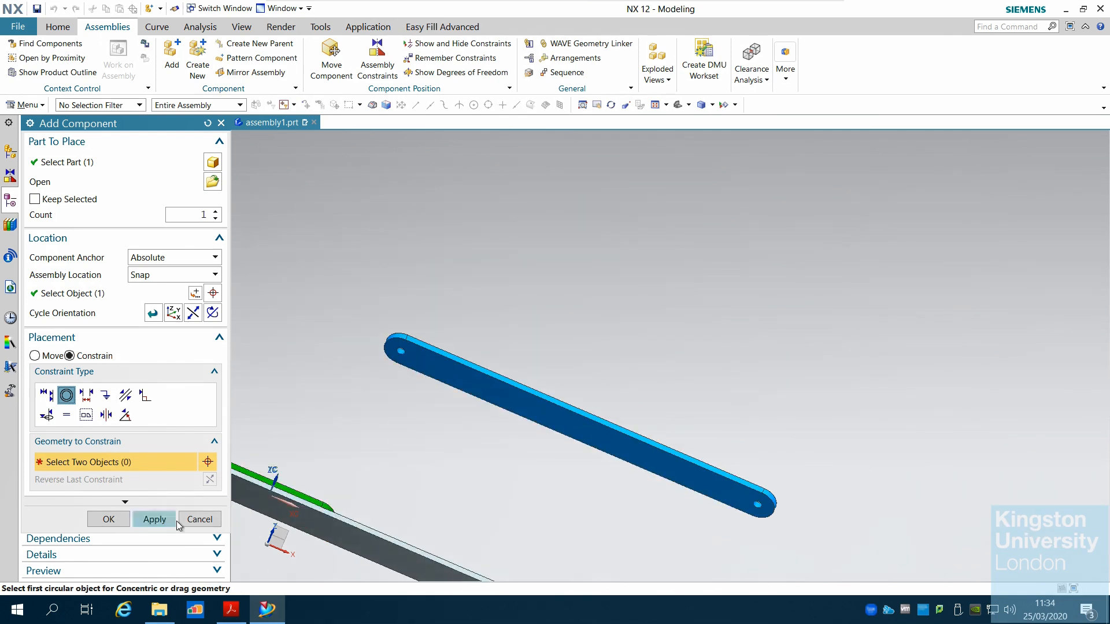
pyautogui.click(199, 519)
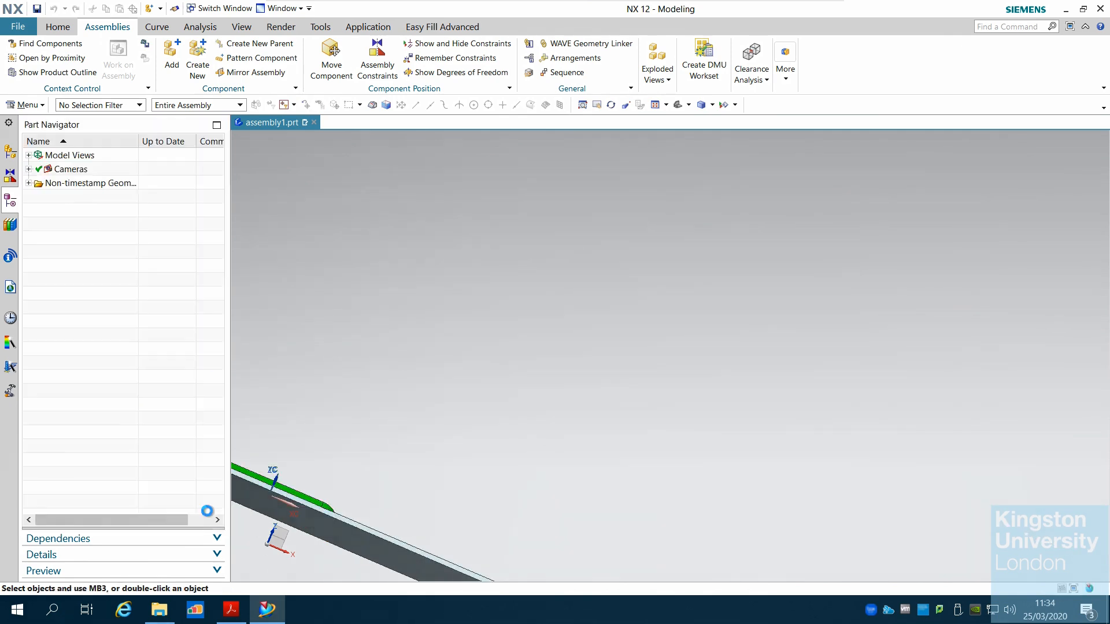
pyautogui.click(172, 58)
pyautogui.click(213, 182)
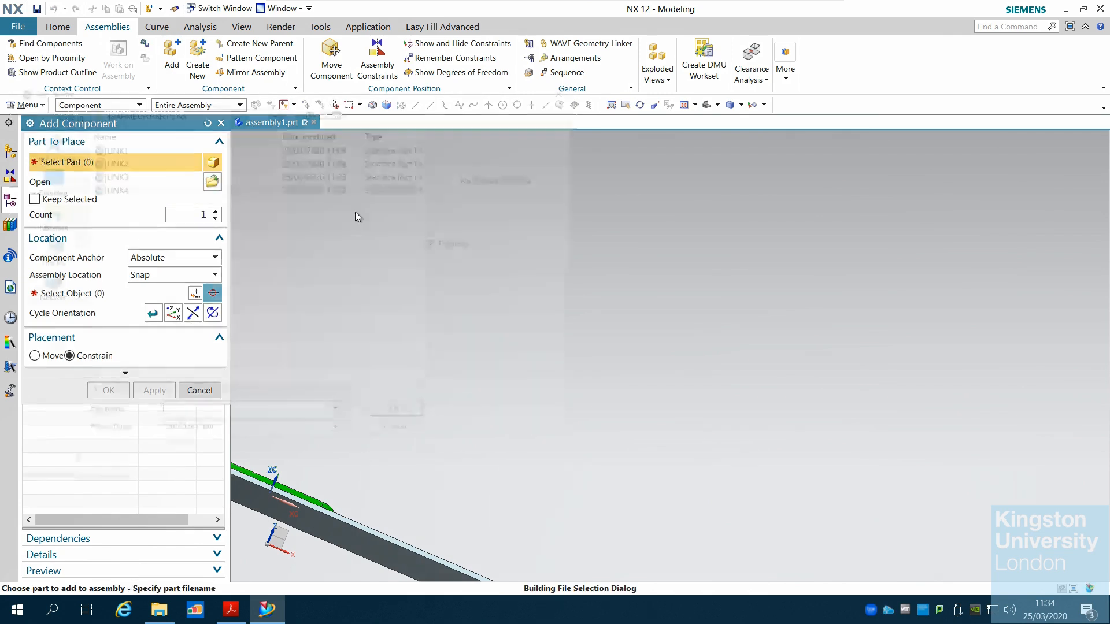
pyautogui.click(122, 186)
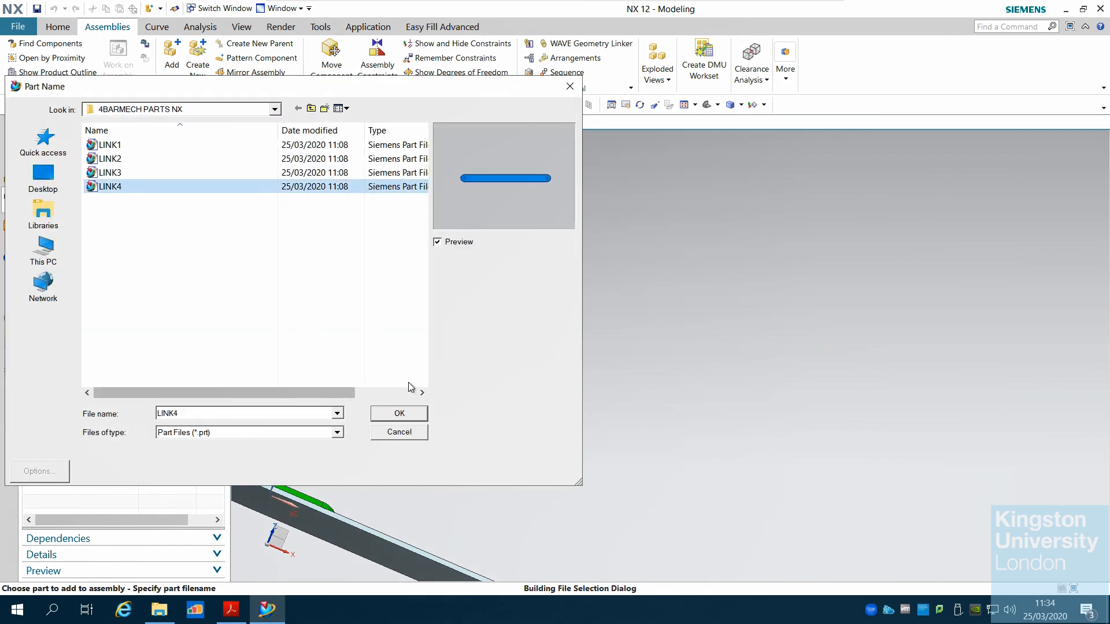
pyautogui.click(414, 416)
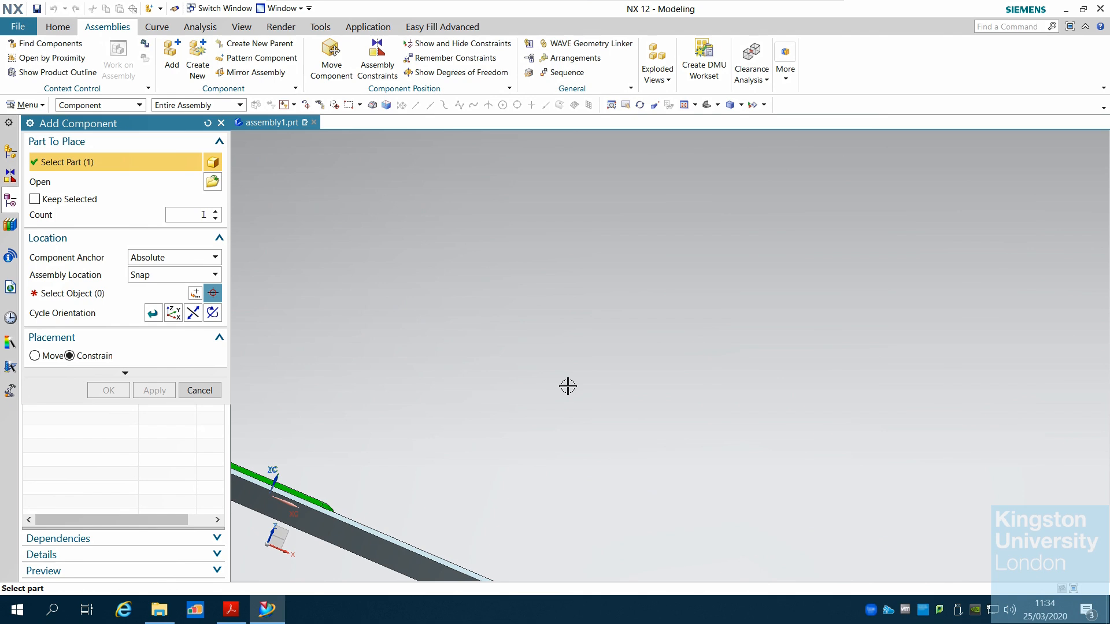
pyautogui.click(119, 294)
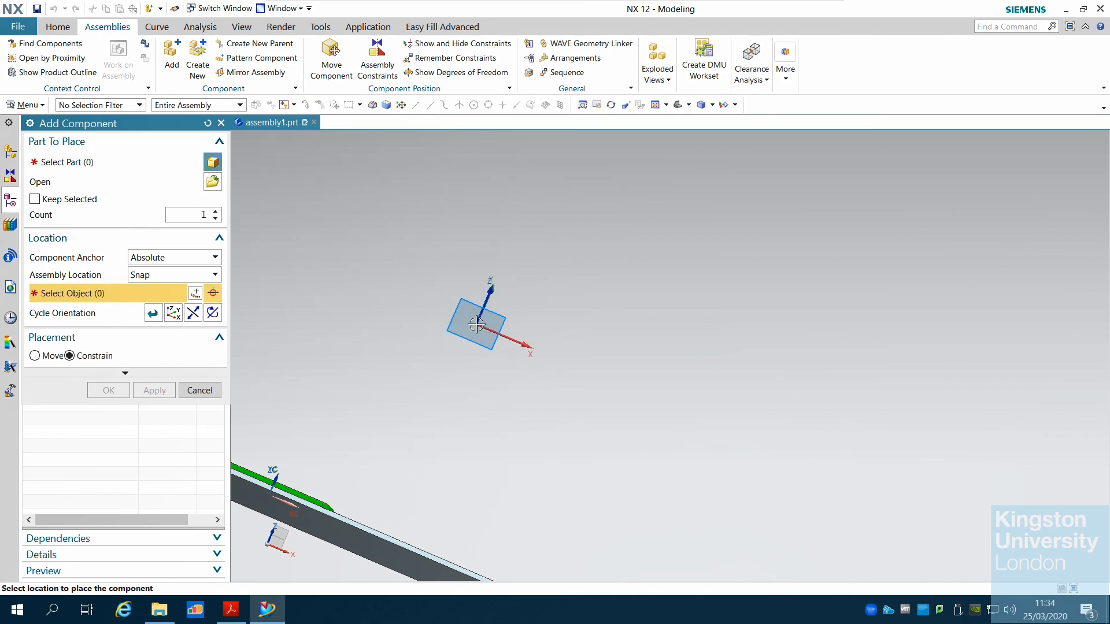
pyautogui.click(476, 325)
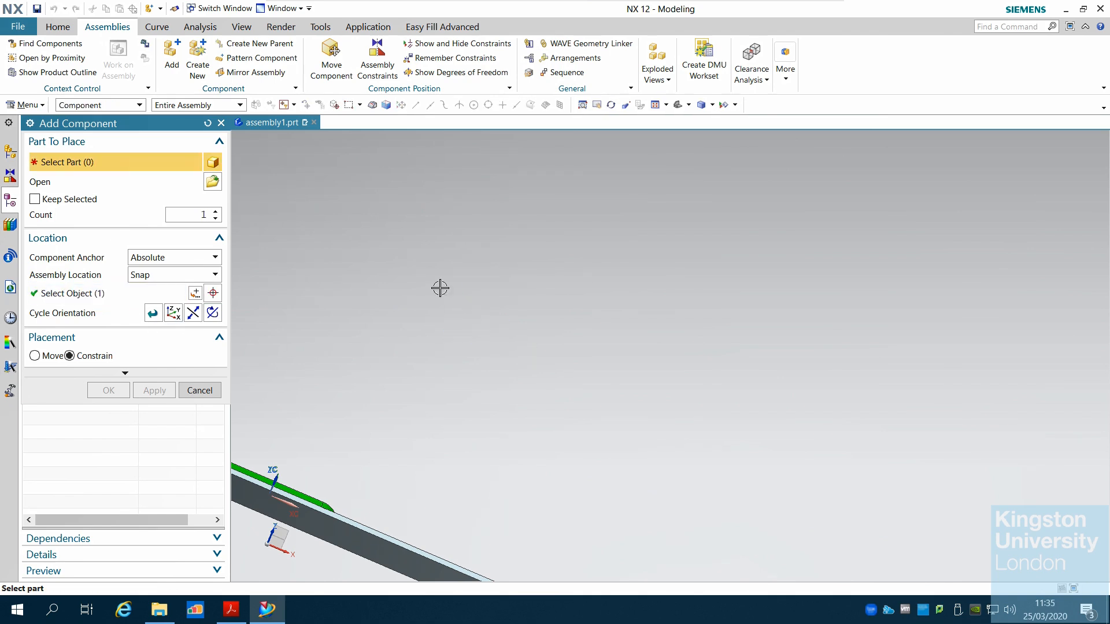
pyautogui.scroll(-4, 445, 292)
pyautogui.moveTo(391, 303); pyautogui.dragTo(404, 317, button='middle')
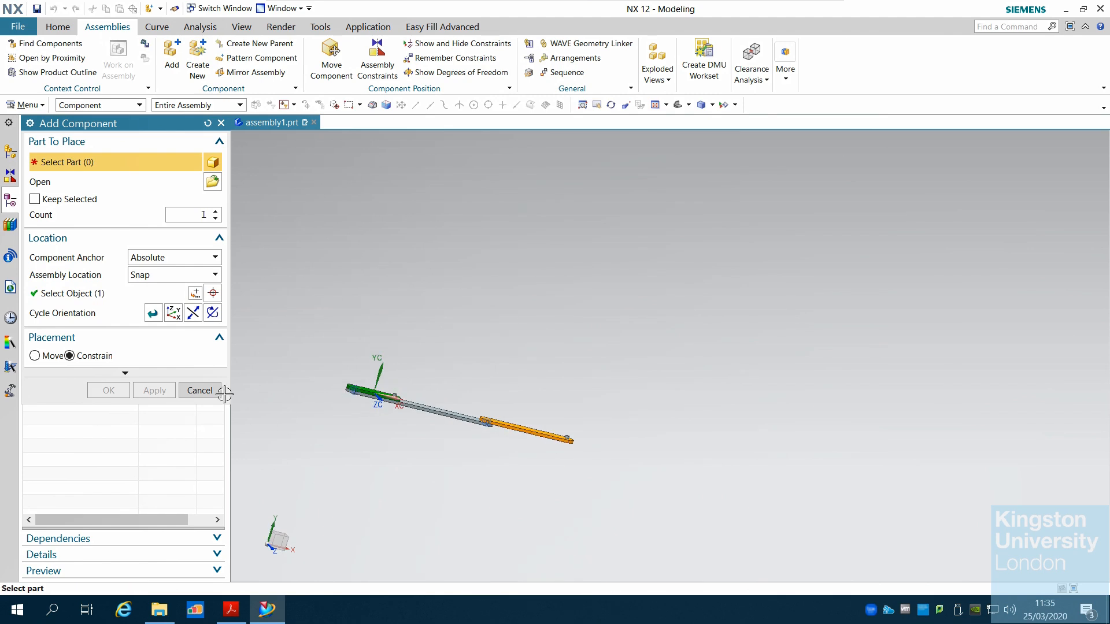
pyautogui.click(200, 391)
# Add LINK4 again from the 4BARMECH PARTS NX folder with Snap location, picking a point above the existing links
pyautogui.click(167, 58)
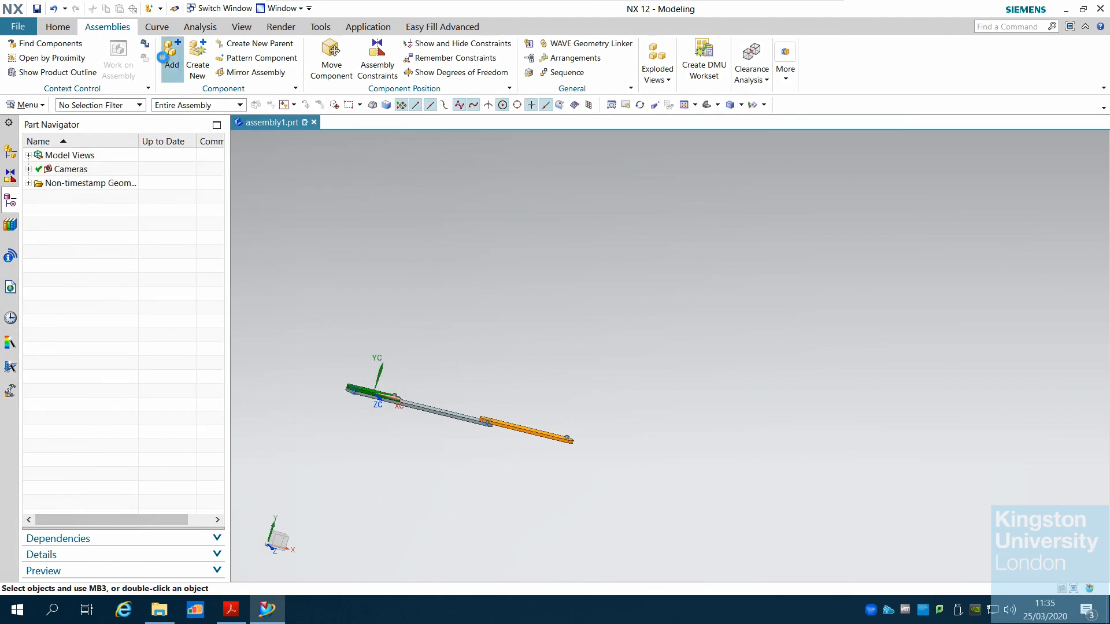
pyautogui.click(213, 183)
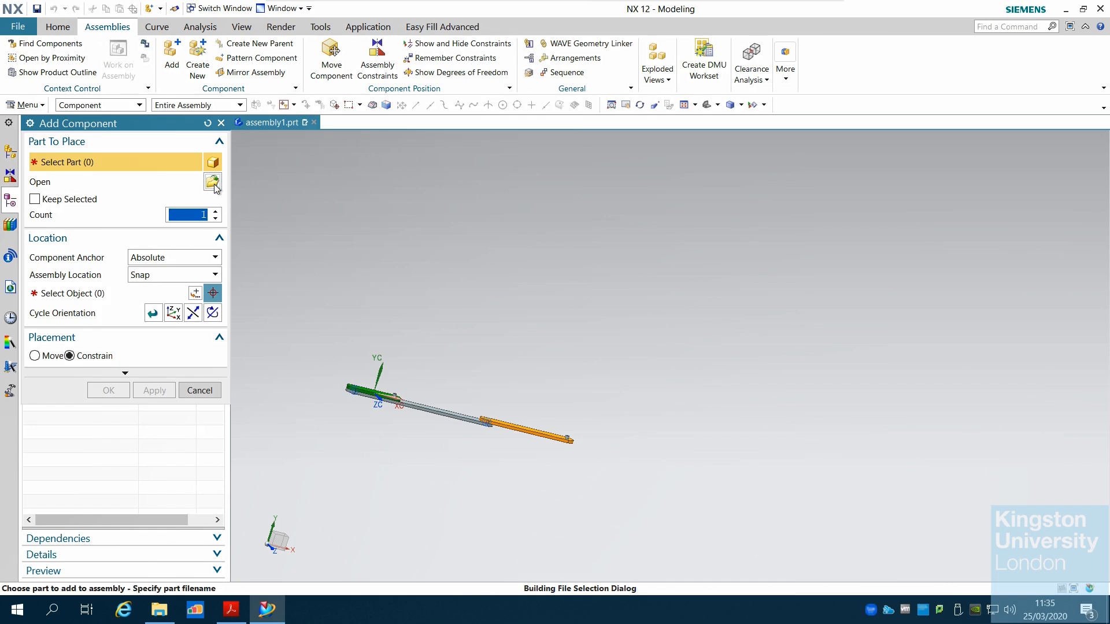
pyautogui.click(144, 188)
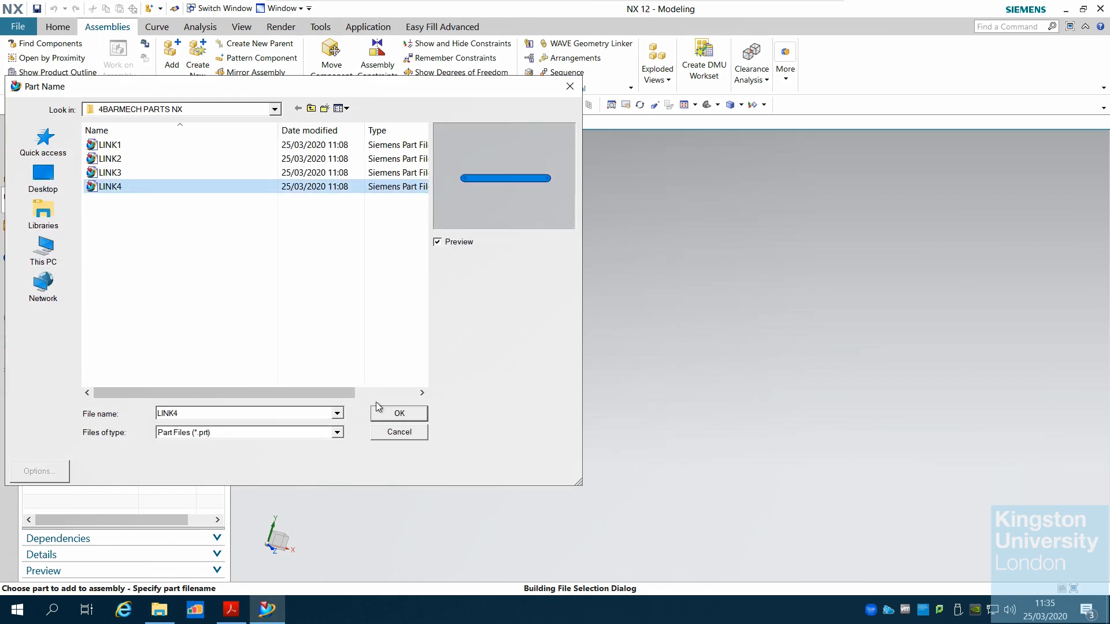
pyautogui.click(404, 413)
pyautogui.click(80, 298)
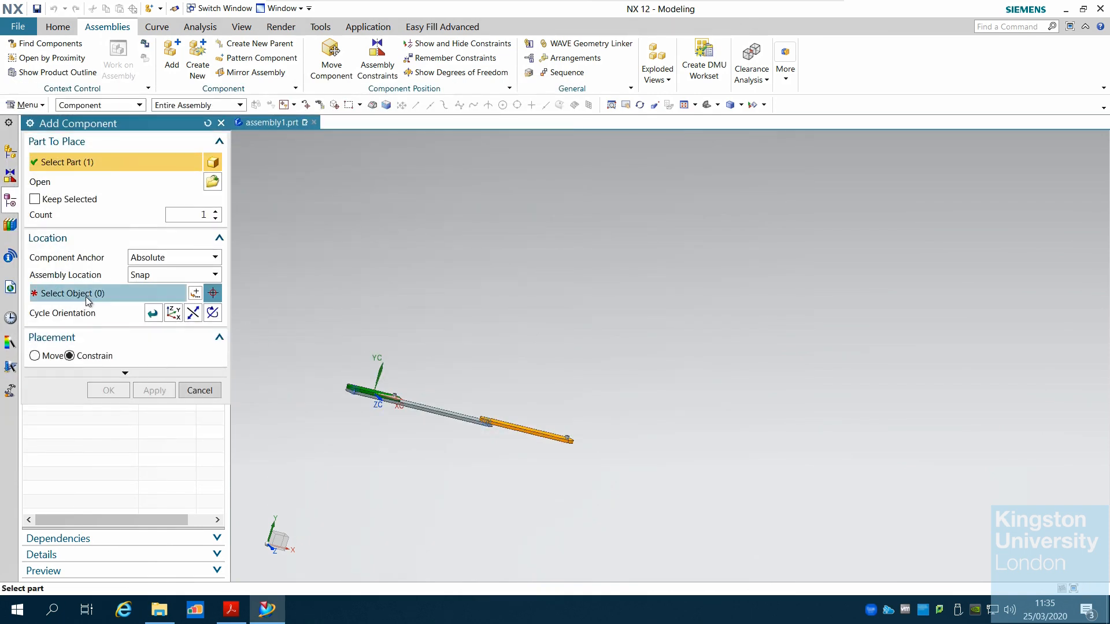
pyautogui.click(430, 313)
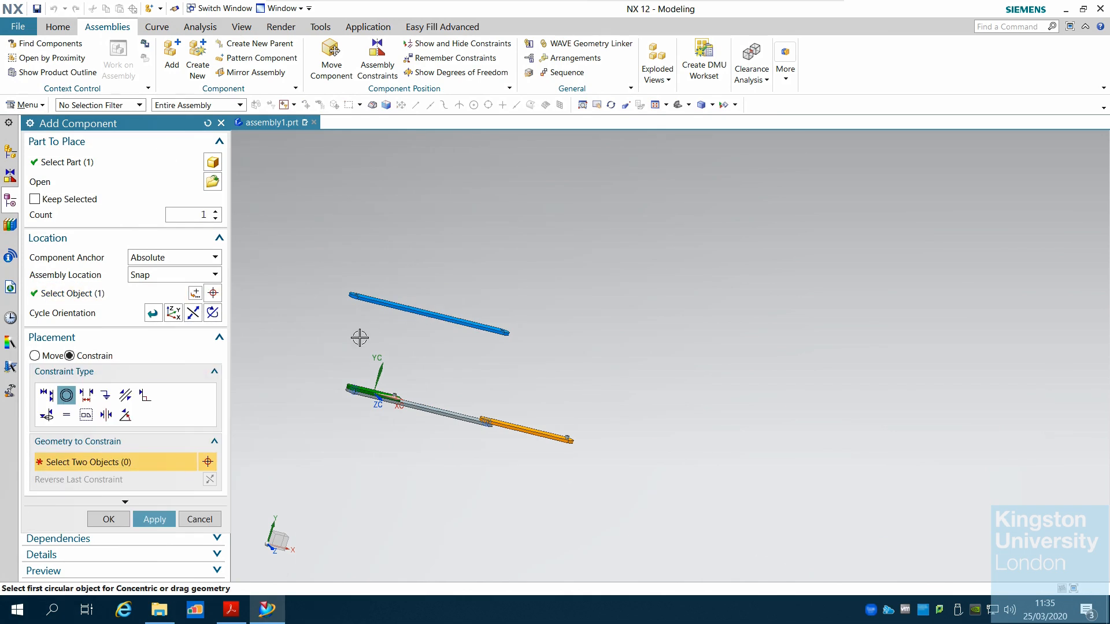
# Constrain the hole edge at one end of LINK4 concentric with the hole at LINK1's end
pyautogui.scroll(-2, 359, 318)
pyautogui.scroll(5, 359, 322)
pyautogui.moveTo(380, 309); pyautogui.dragTo(393, 186, button='middle')
pyautogui.scroll(5, 398, 185)
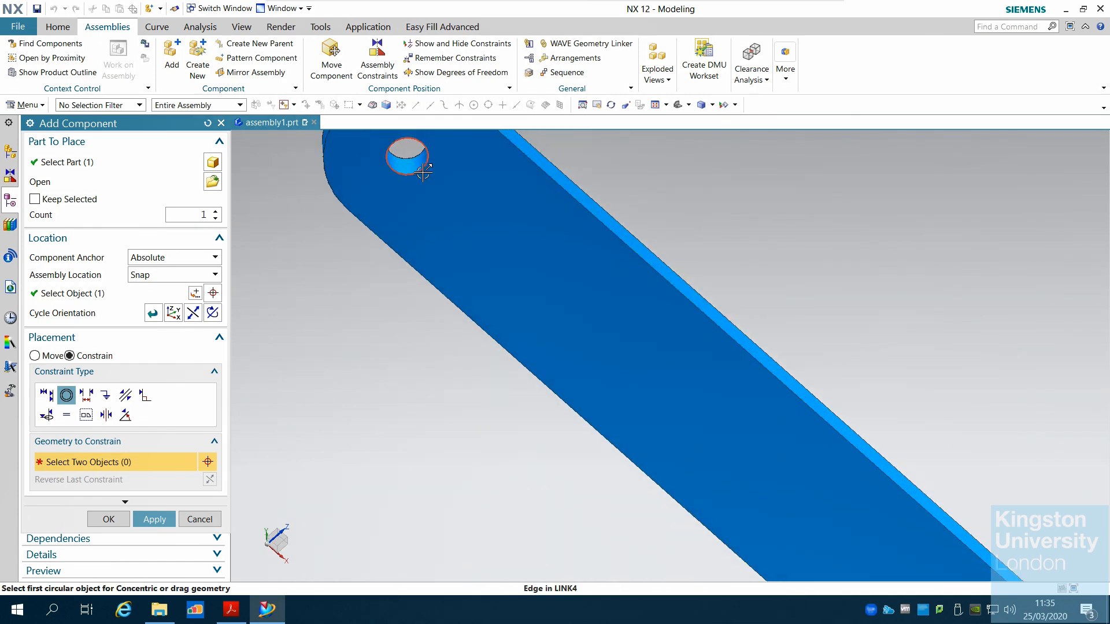
pyautogui.click(421, 174)
pyautogui.scroll(-5, 521, 281)
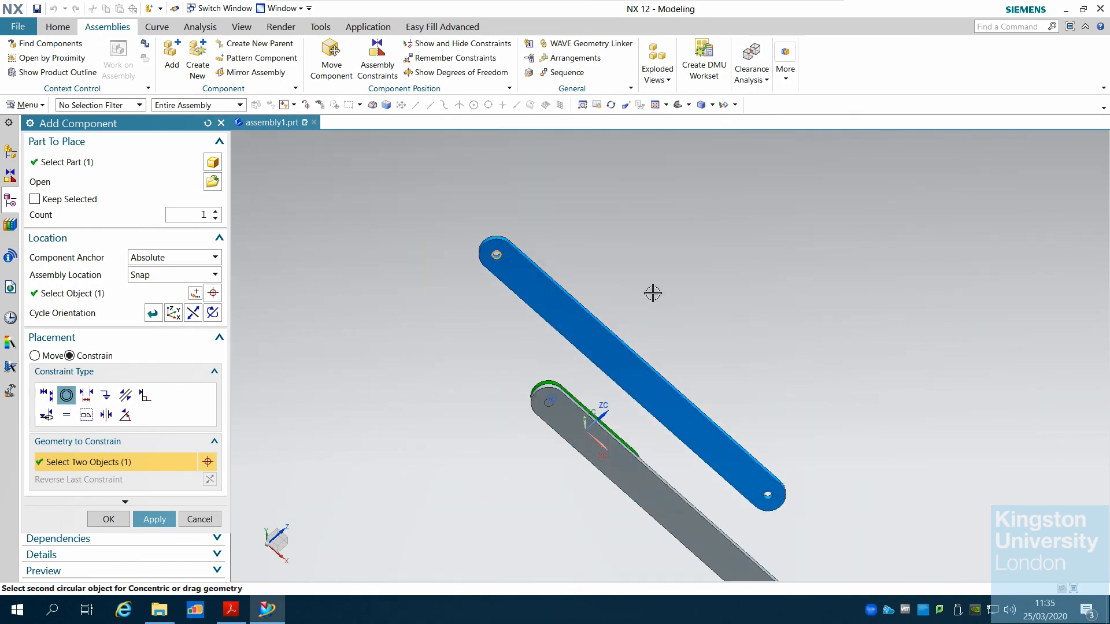
pyautogui.moveTo(652, 292); pyautogui.dragTo(614, 346, button='middle')
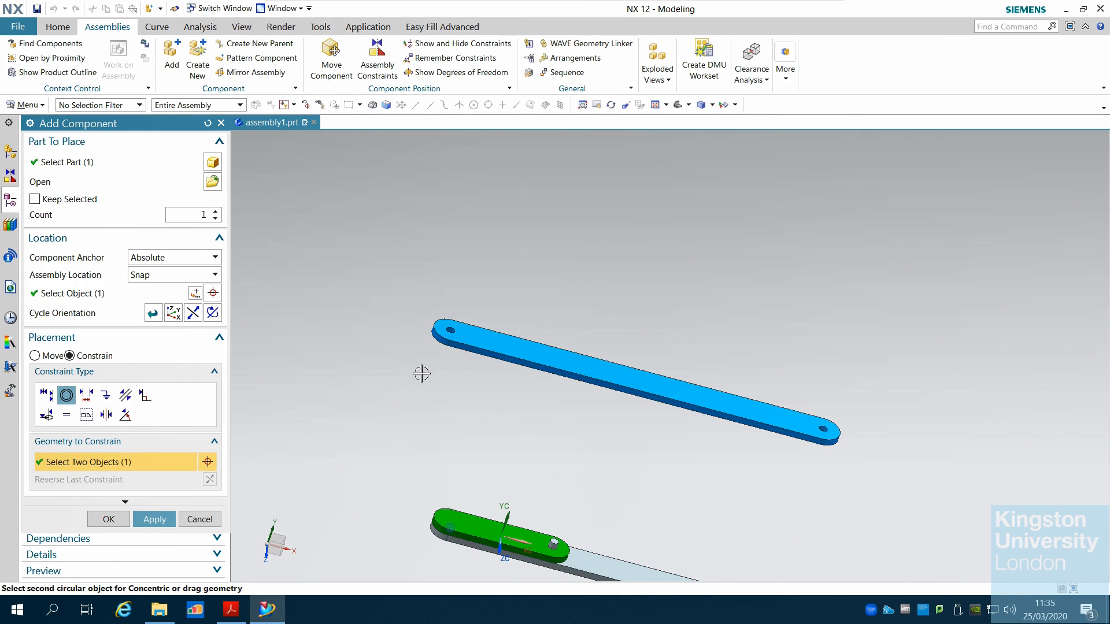
pyautogui.scroll(-5, 421, 372)
pyautogui.scroll(5, 490, 493)
pyautogui.scroll(3, 490, 493)
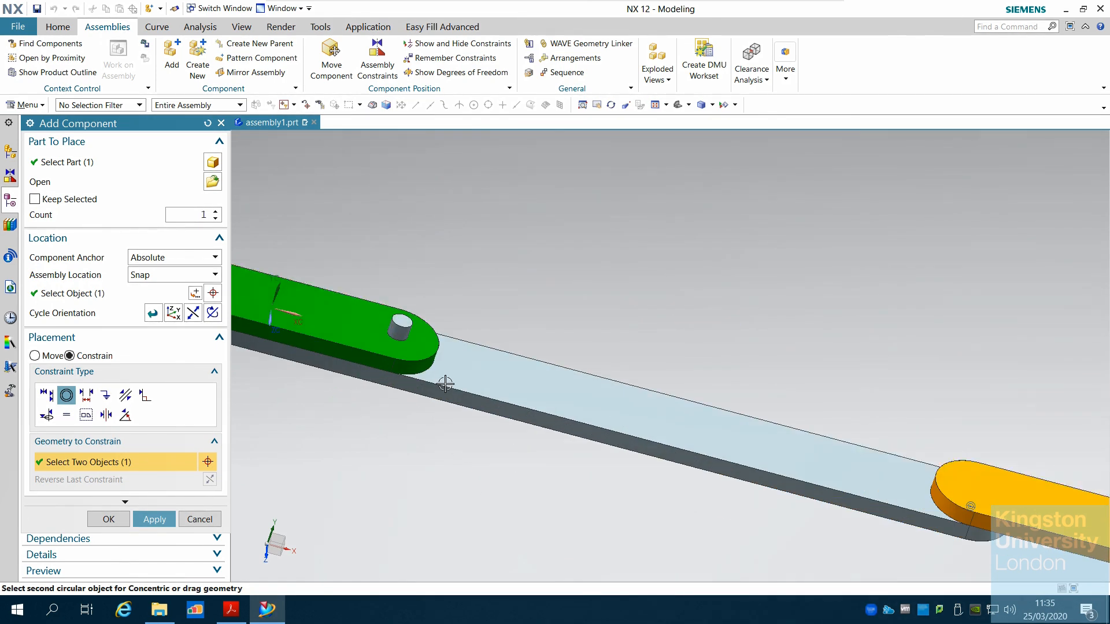
pyautogui.click(410, 340)
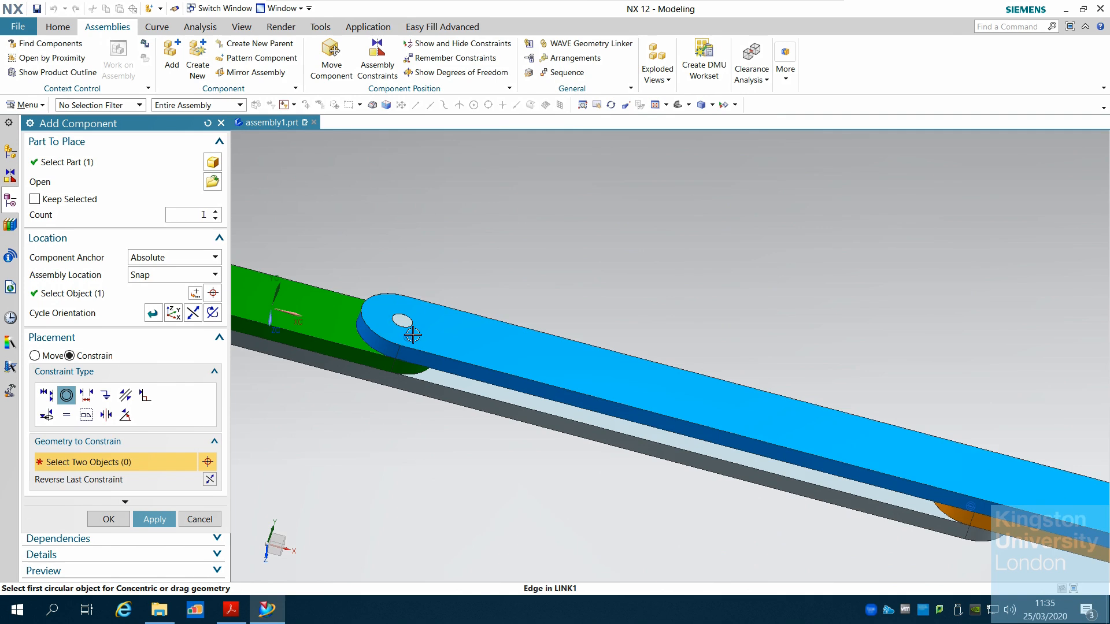
# Select the pin edge at LINK3's free end as the first object of a second concentric constraint
pyautogui.scroll(-4, 412, 335)
pyautogui.moveTo(697, 492); pyautogui.dragTo(701, 465, button='middle')
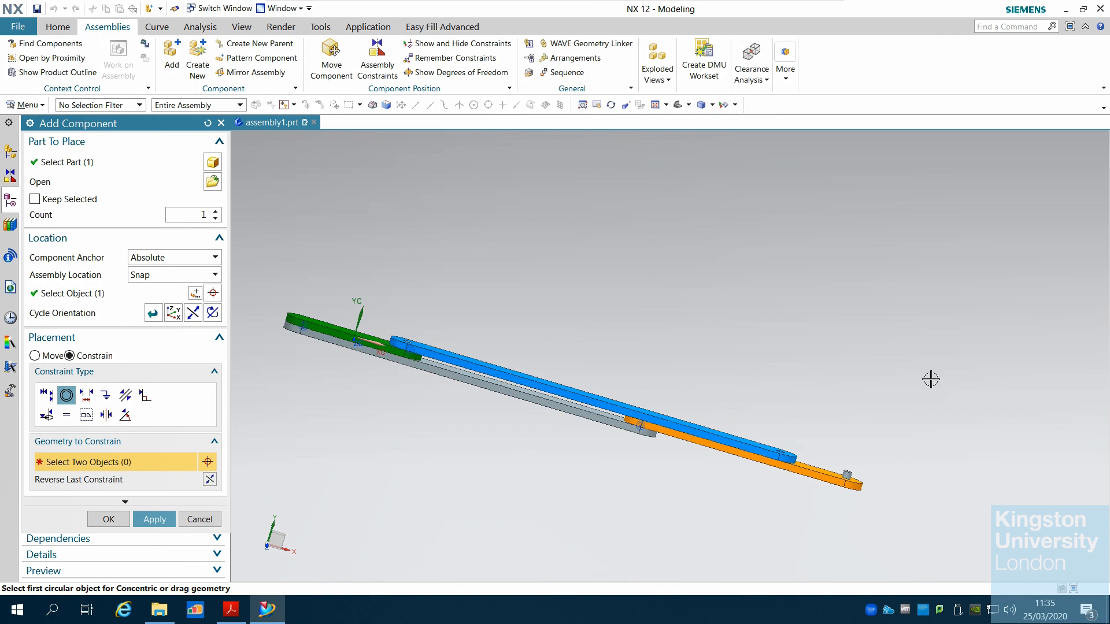
pyautogui.scroll(-4, 717, 423)
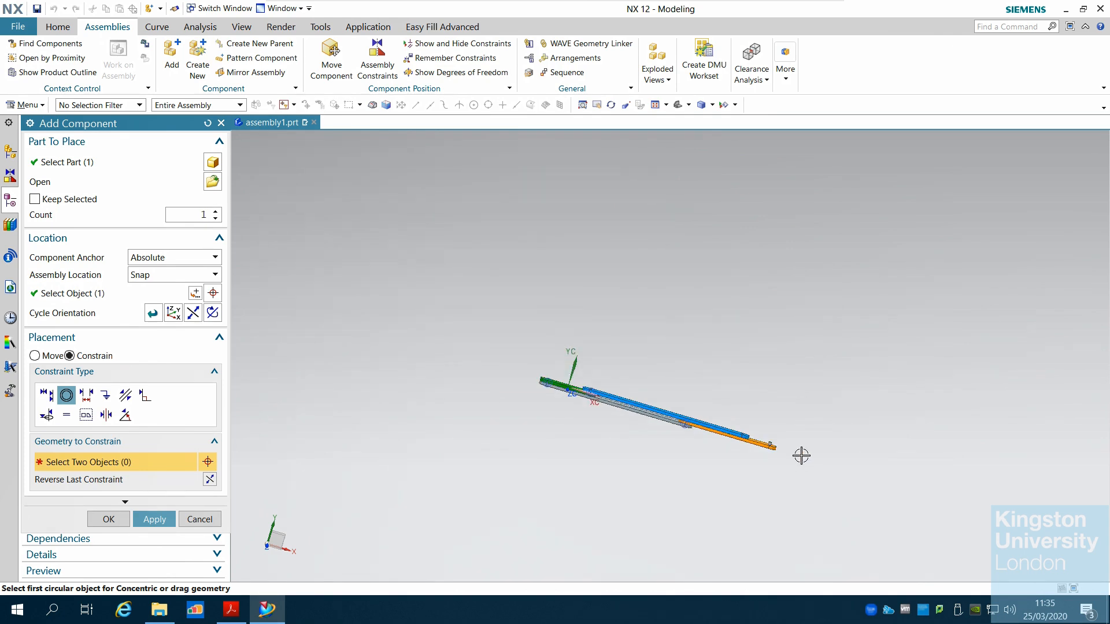
pyautogui.scroll(4, 801, 456)
pyautogui.scroll(2, 801, 456)
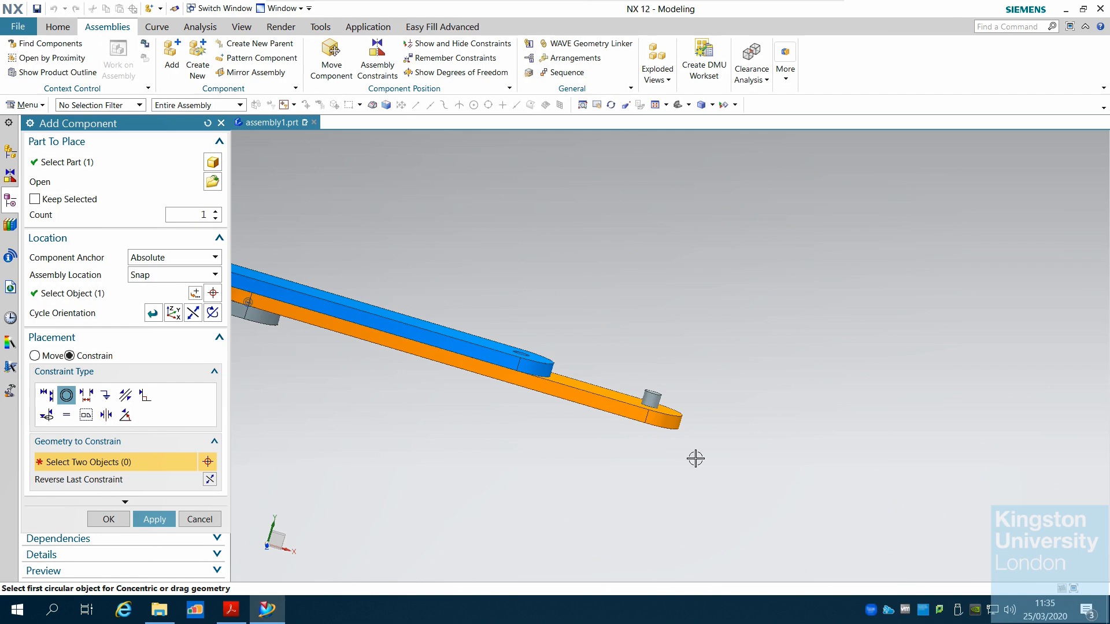
pyautogui.scroll(-2, 731, 448)
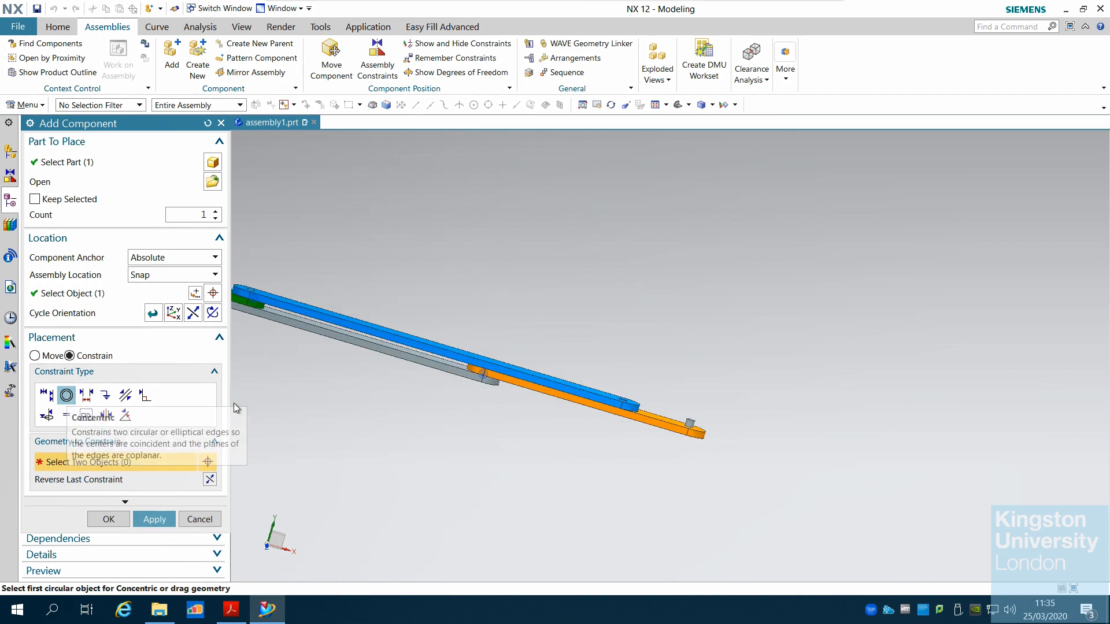
pyautogui.scroll(3, 692, 443)
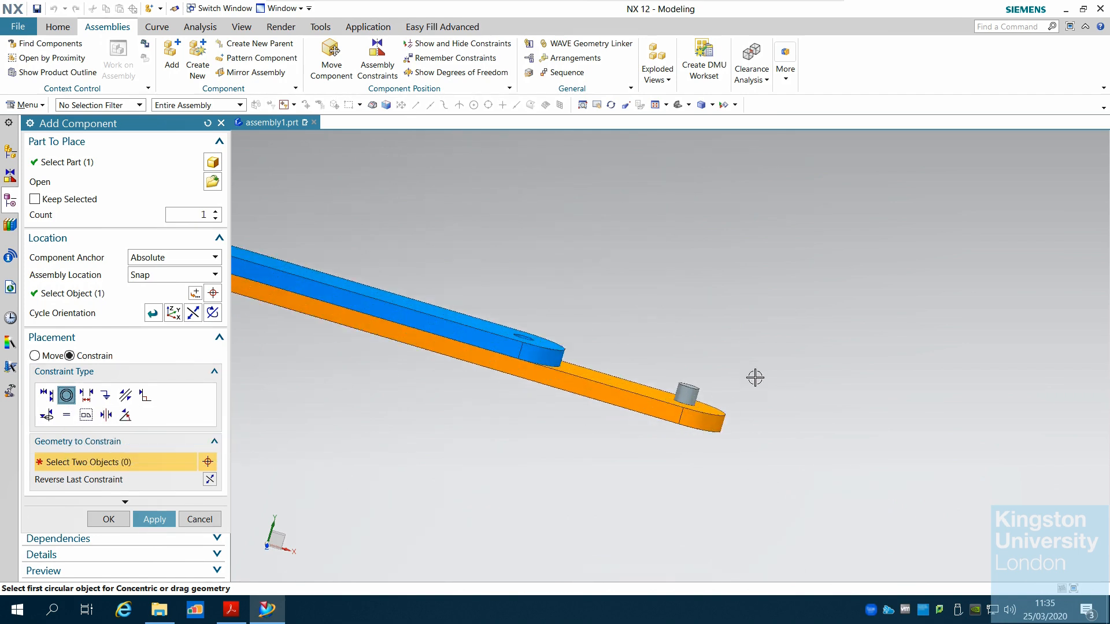
pyautogui.moveTo(755, 376); pyautogui.dragTo(745, 415, button='middle')
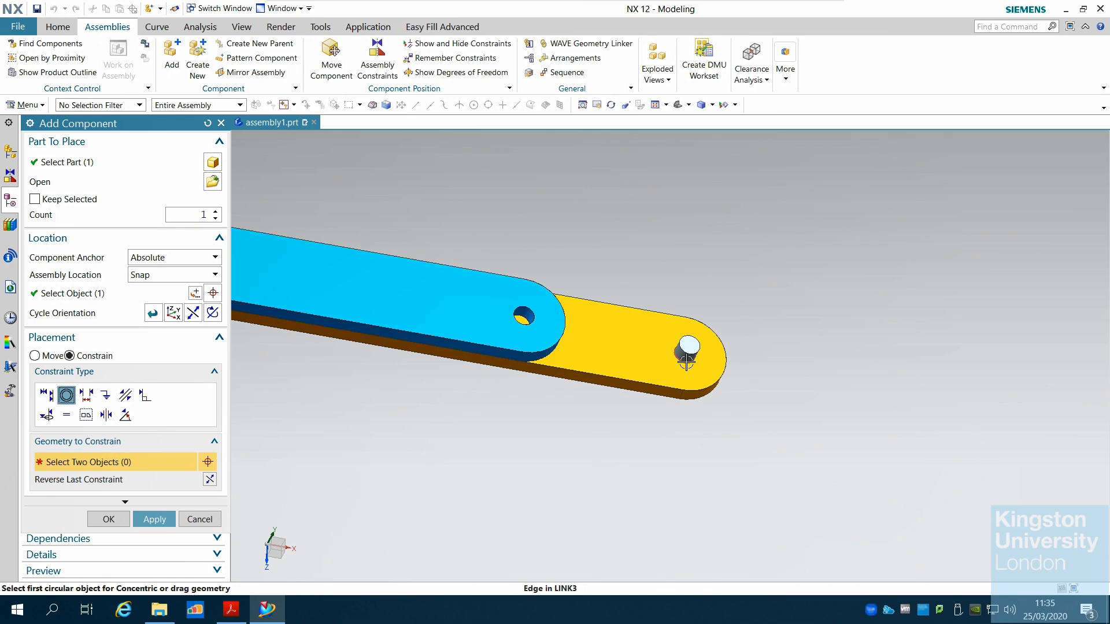
pyautogui.click(686, 361)
pyautogui.scroll(2, 638, 385)
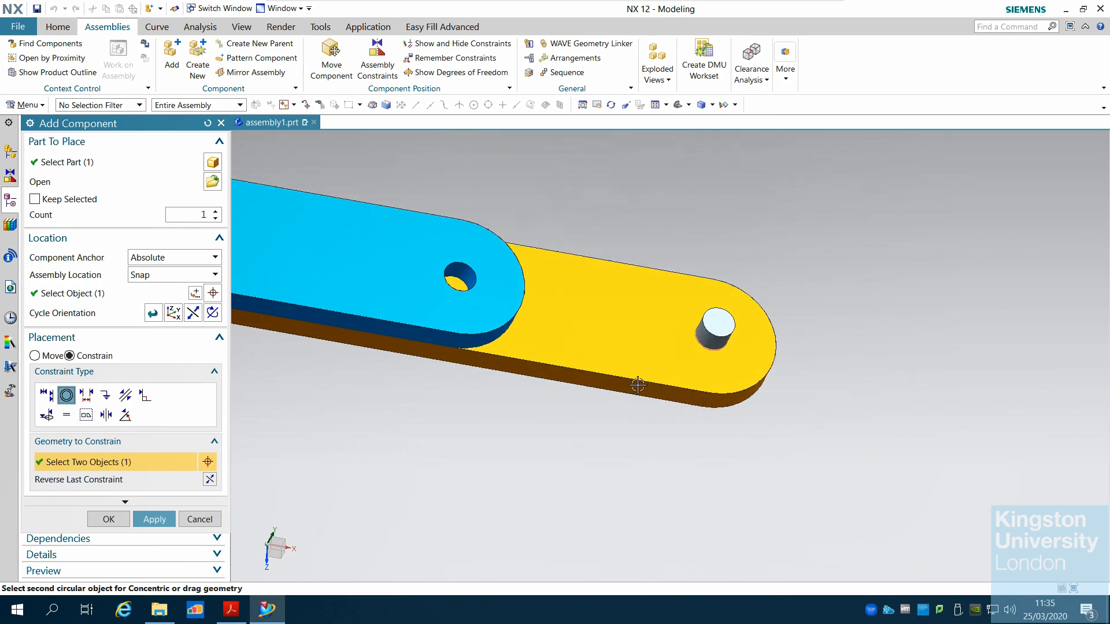
pyautogui.scroll(-3, 669, 390)
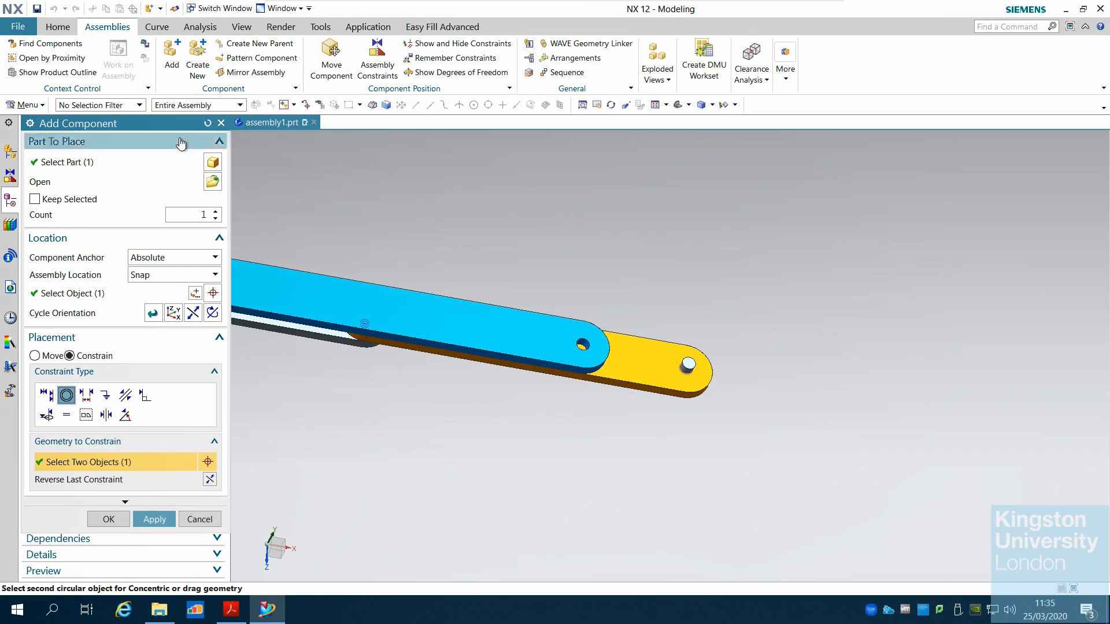
pyautogui.moveTo(180, 125); pyautogui.dragTo(941, 211)
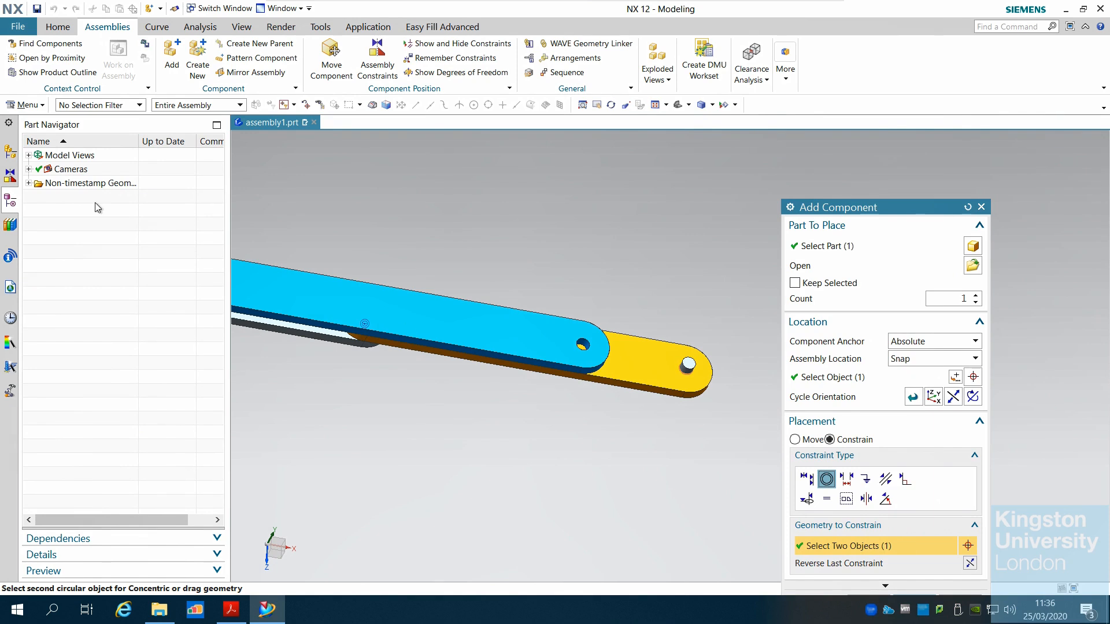
# Open the Assembly Navigator and temporarily hide LINK3 to expose LINK4's other hole
pyautogui.click(8, 176)
pyautogui.click(11, 158)
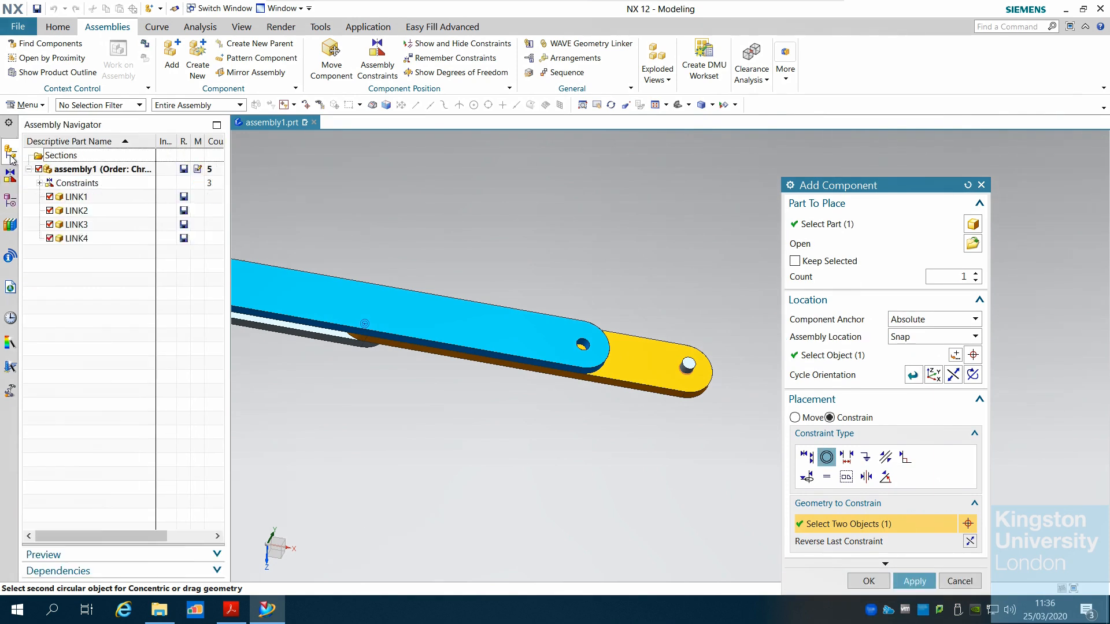
pyautogui.click(50, 239)
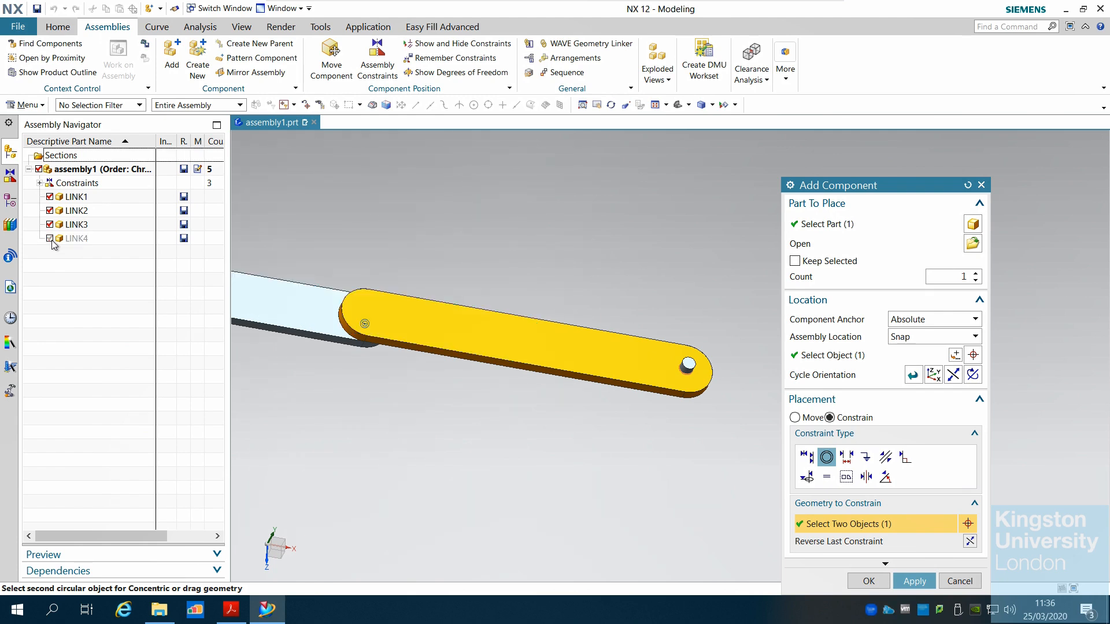
pyautogui.click(50, 238)
pyautogui.click(50, 225)
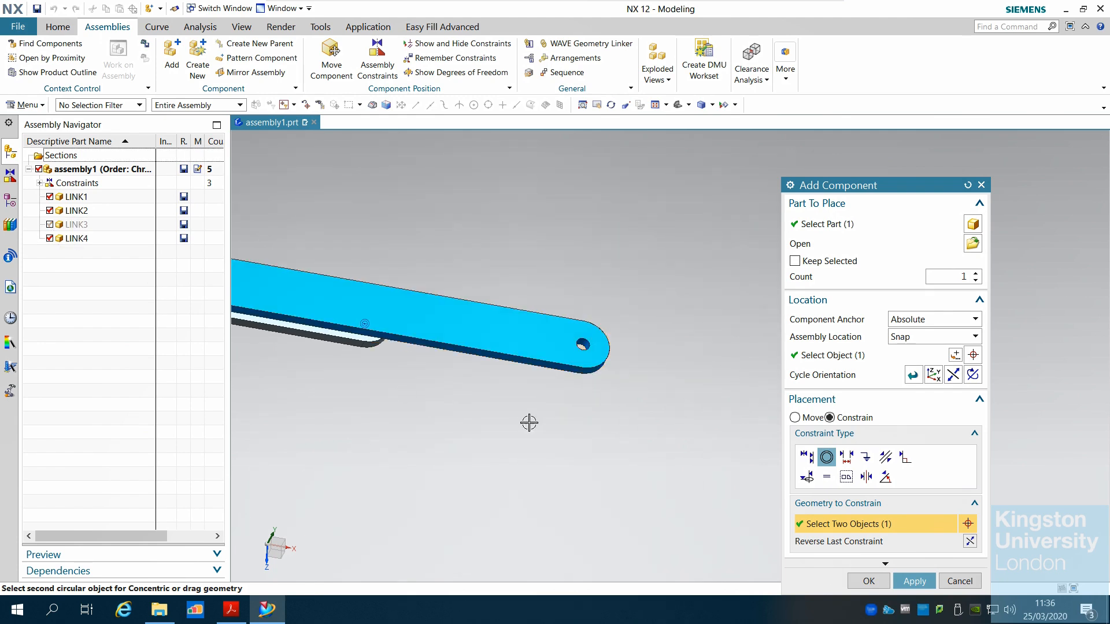
# Select the hole edge at LINK4's free end to make it concentric with LINK3's pin
pyautogui.moveTo(528, 421); pyautogui.dragTo(559, 325, button='middle')
pyautogui.scroll(5, 563, 326)
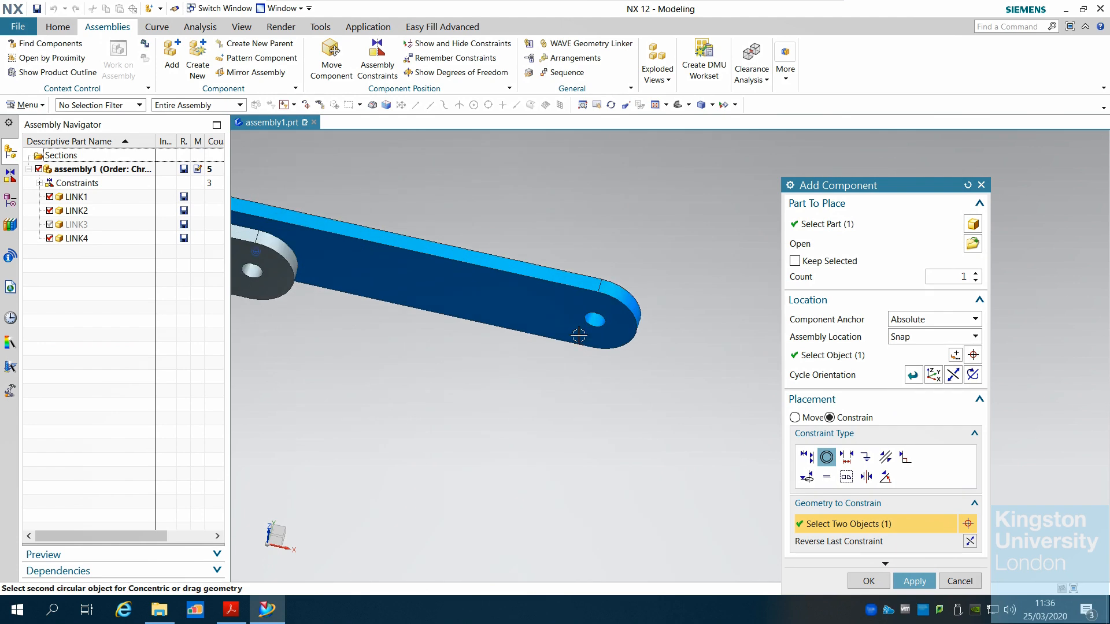
pyautogui.click(626, 305)
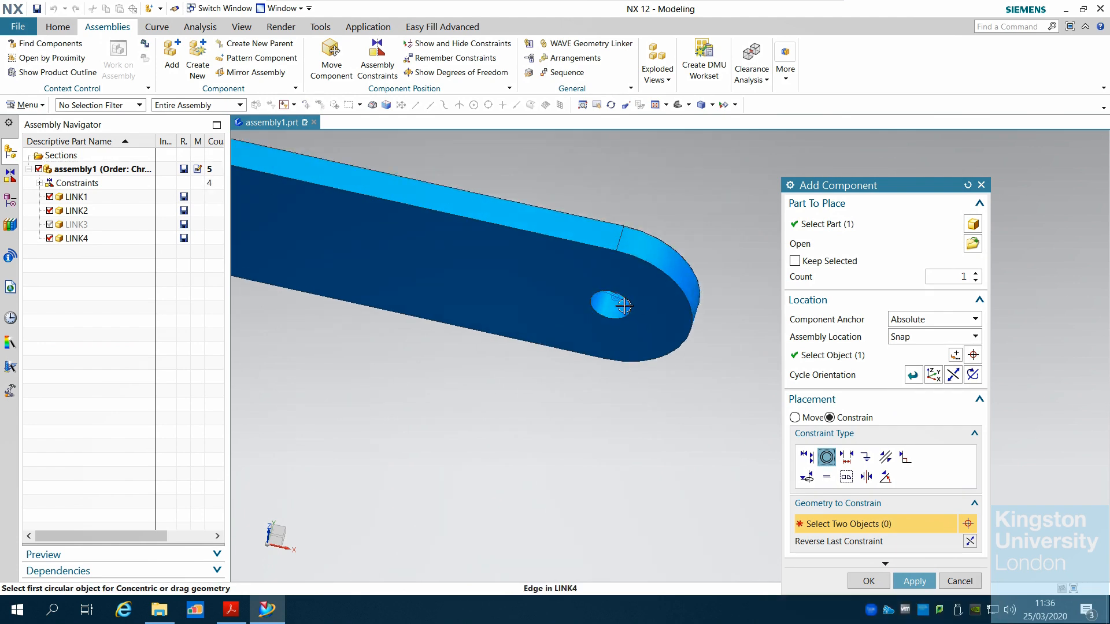
# Show LINK3 again and accept the placement of LINK4
pyautogui.click(51, 226)
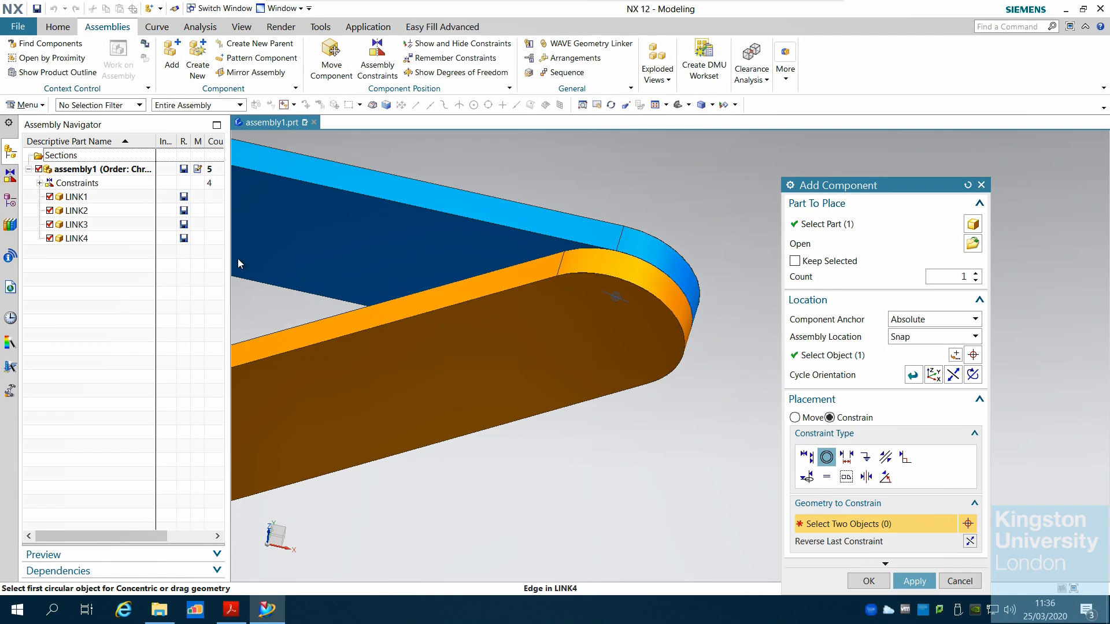
pyautogui.scroll(-5, 665, 372)
pyautogui.moveTo(599, 305); pyautogui.dragTo(542, 445, button='middle')
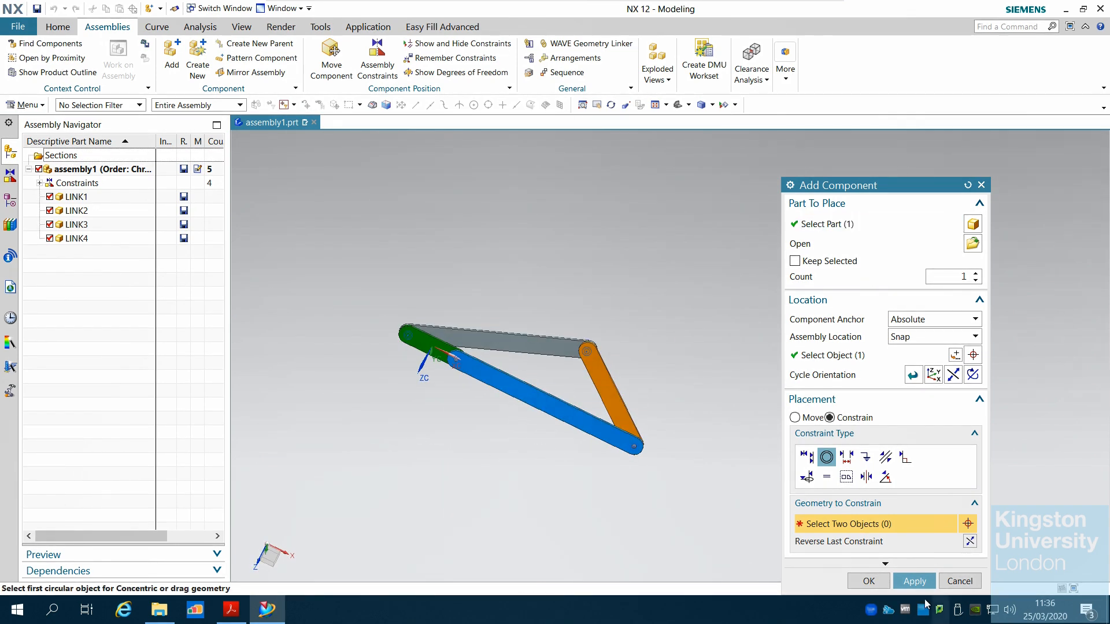
pyautogui.click(868, 581)
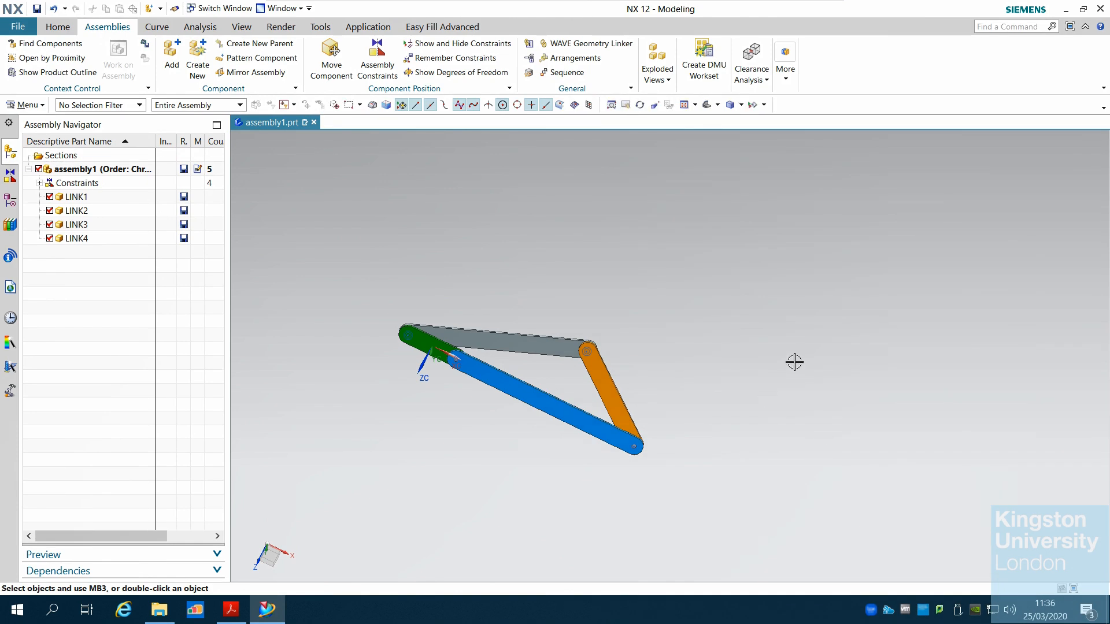
pyautogui.scroll(-4, 768, 391)
pyautogui.scroll(4, 723, 359)
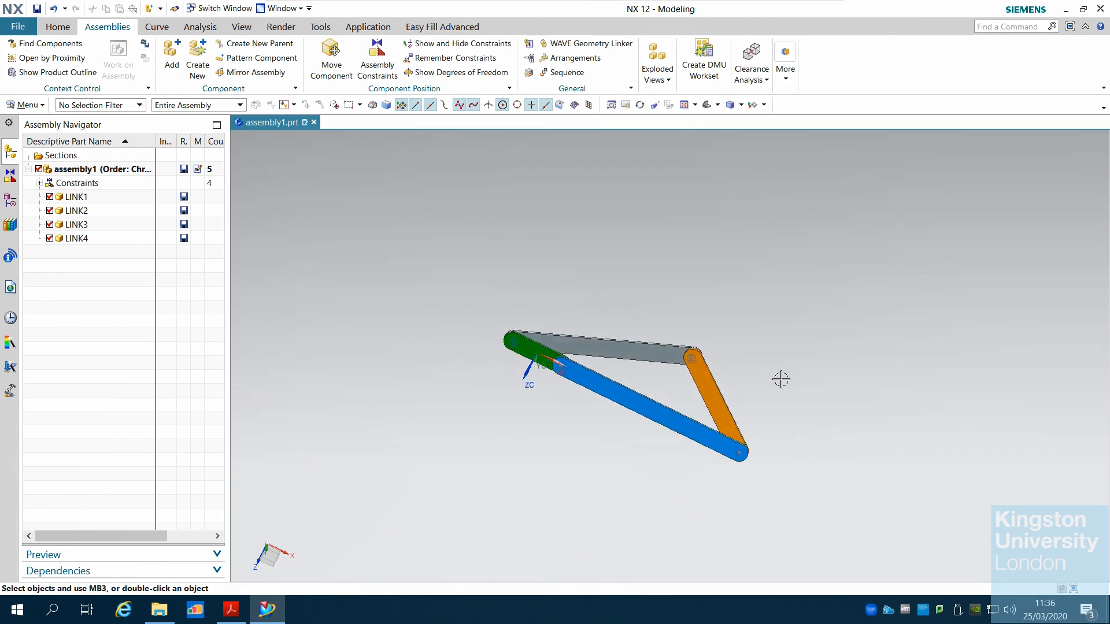
pyautogui.scroll(3, 805, 424)
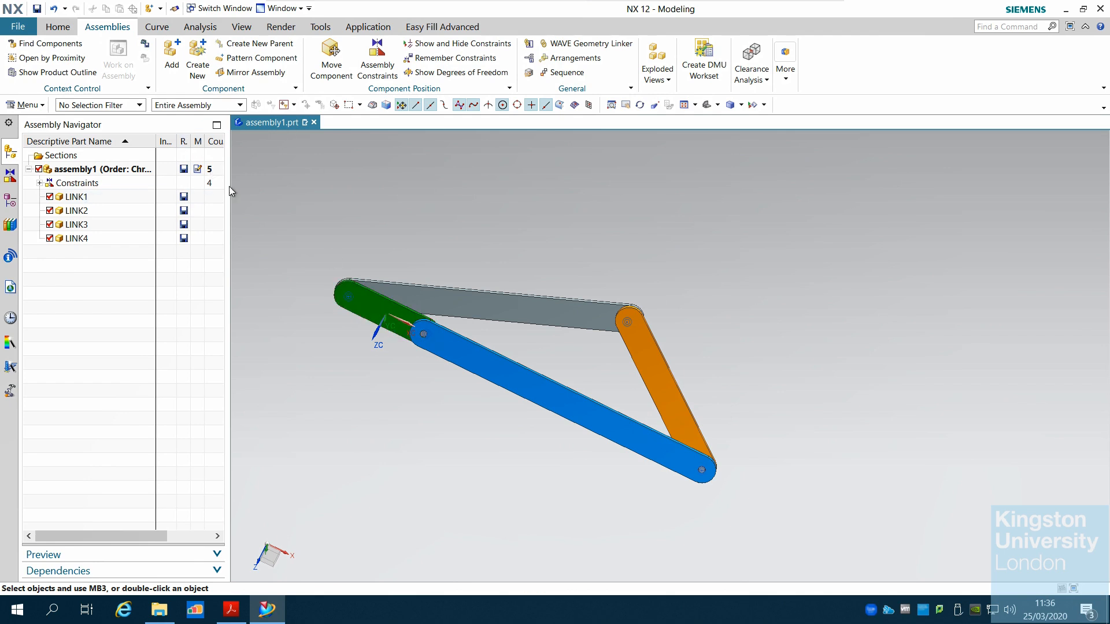
pyautogui.scroll(-2, 713, 259)
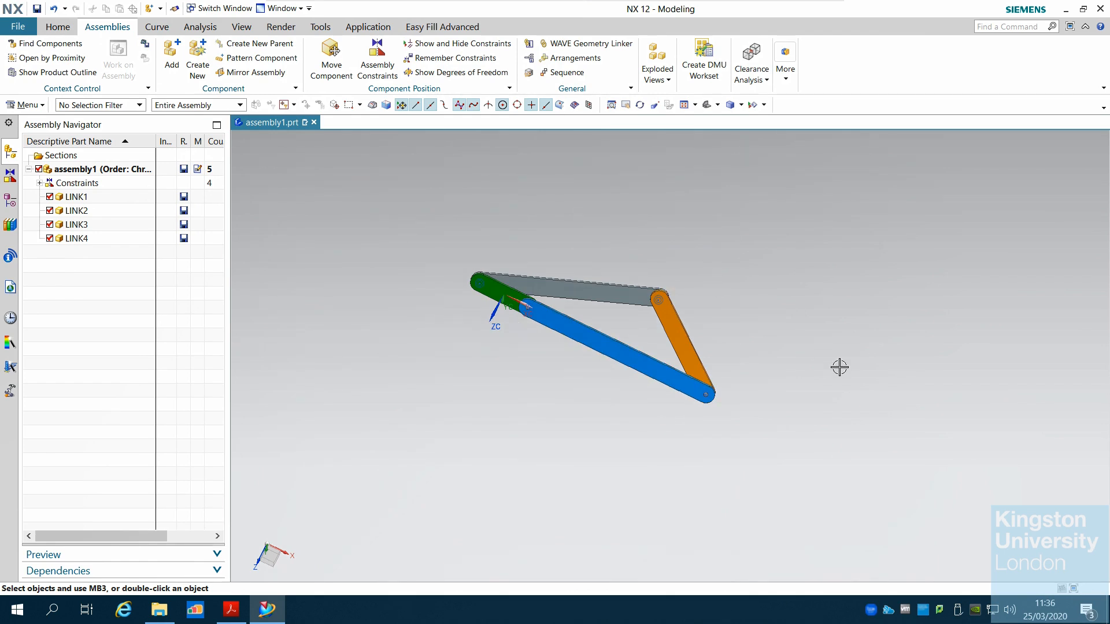
pyautogui.moveTo(839, 367); pyautogui.dragTo(830, 343, button='middle')
pyautogui.scroll(4, 451, 304)
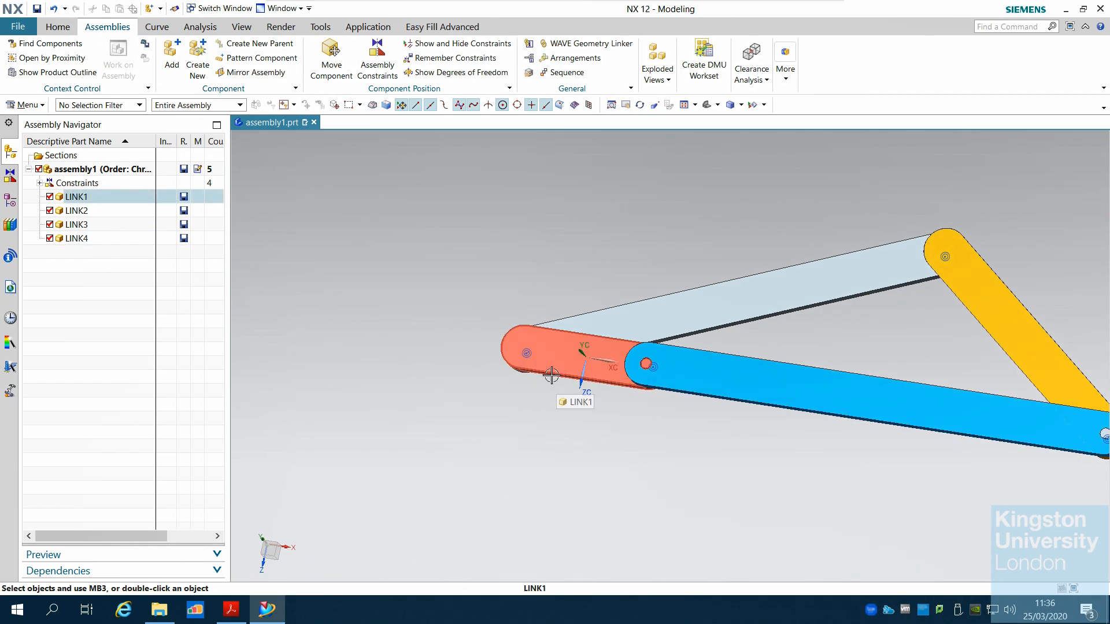
pyautogui.scroll(-3, 533, 351)
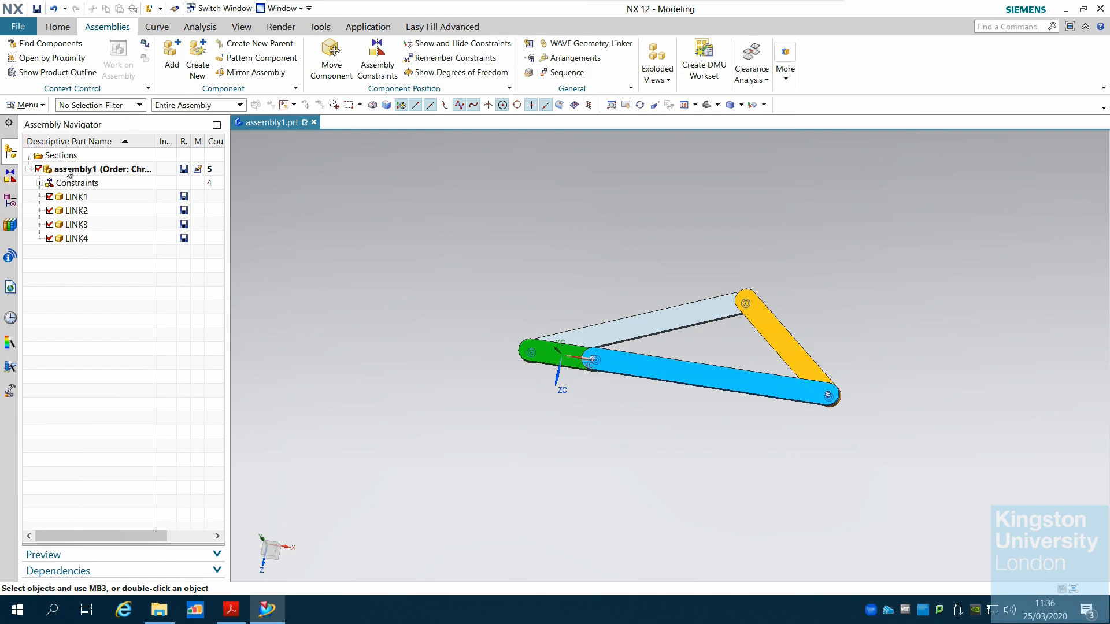
# Switch to the tutorial PDF and read ahead through the remaining assembly steps and the Motion Simulation instructions
pyautogui.click(231, 609)
pyautogui.scroll(-12, 552, 399)
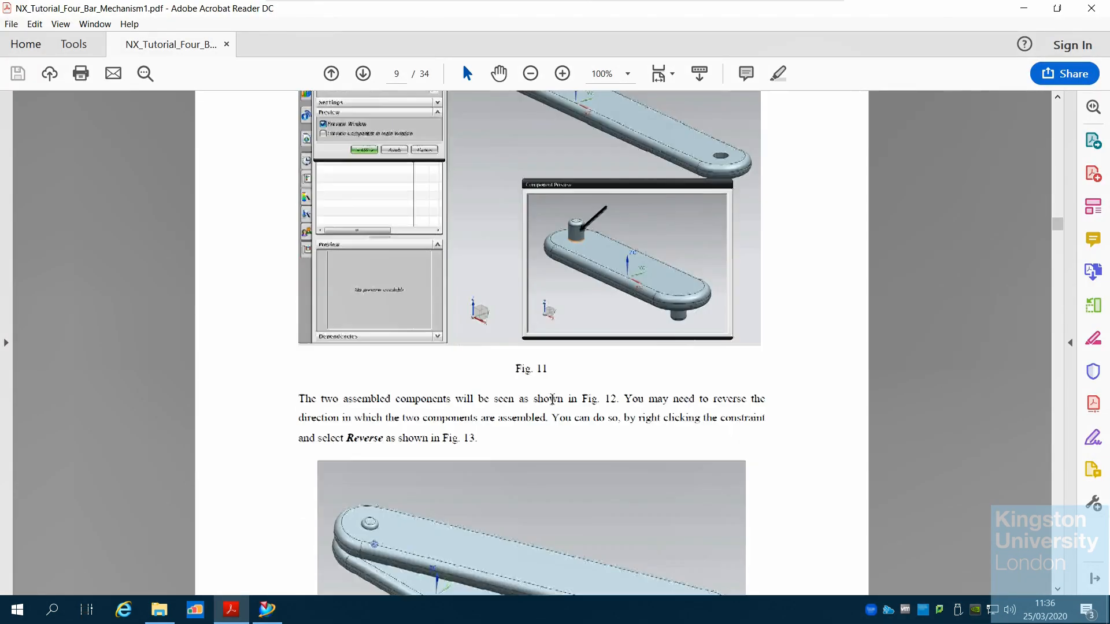
pyautogui.scroll(-16, 552, 399)
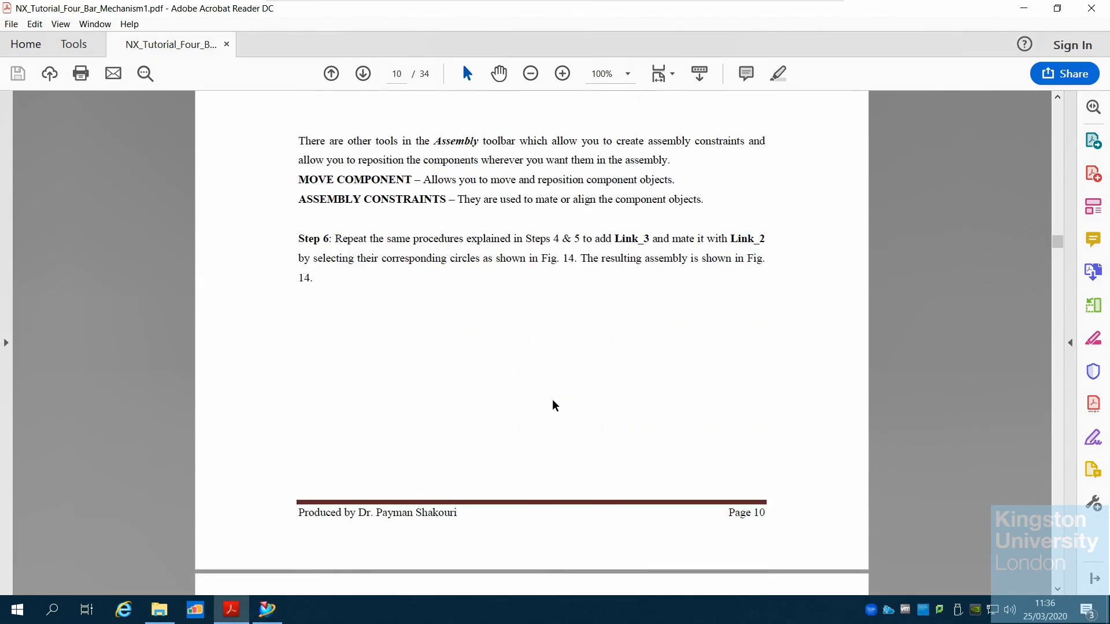
pyautogui.scroll(-16, 555, 405)
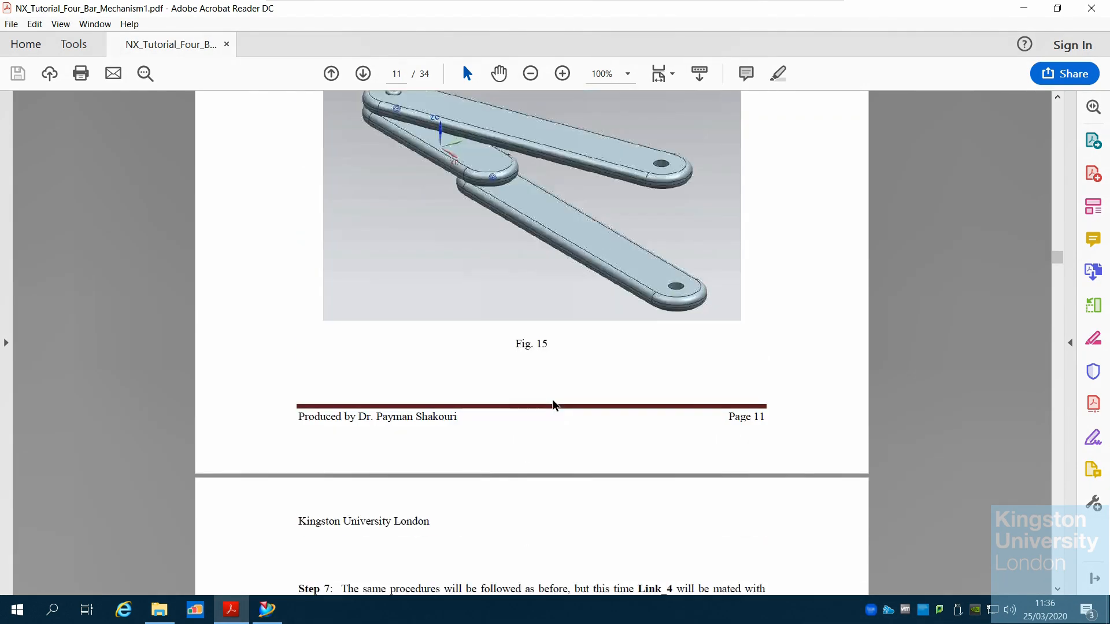
pyautogui.scroll(-3, 551, 399)
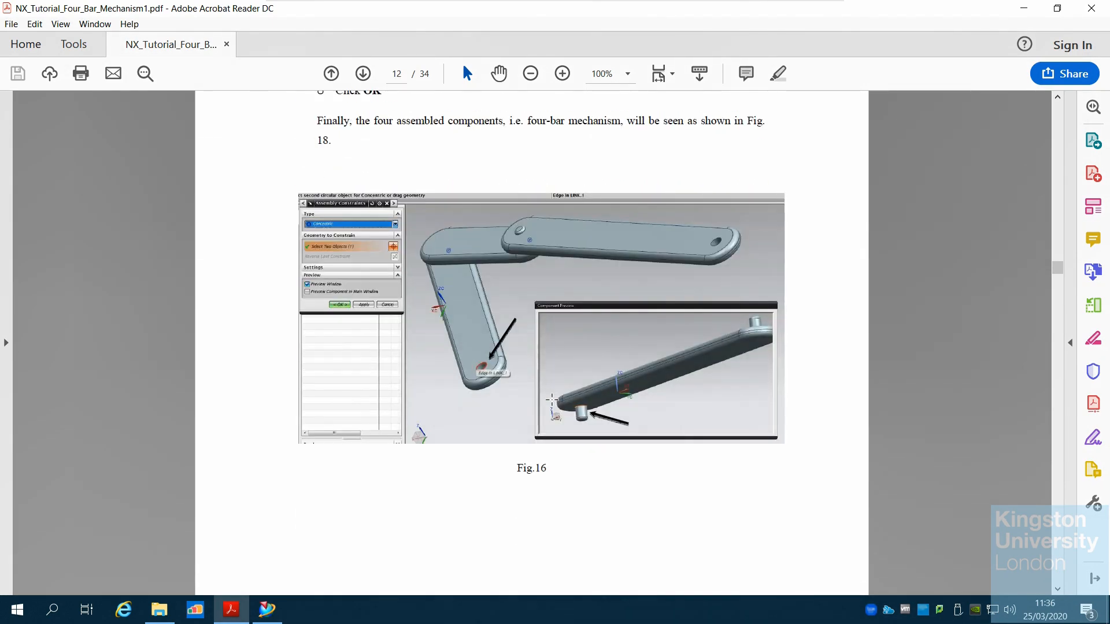
pyautogui.scroll(-18, 552, 399)
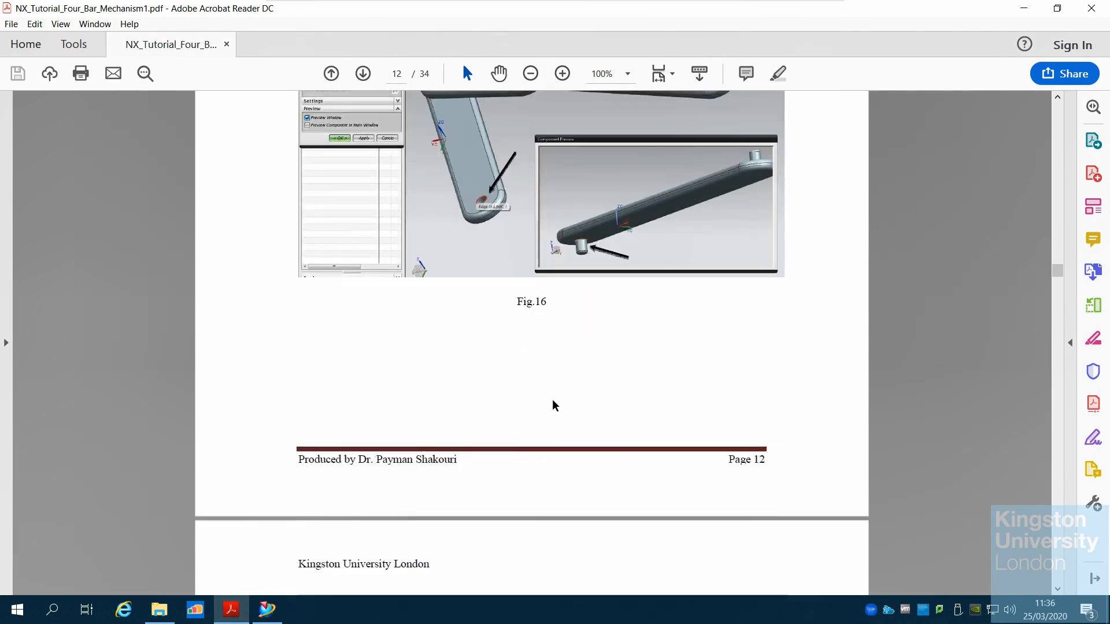
pyautogui.scroll(-14, 552, 399)
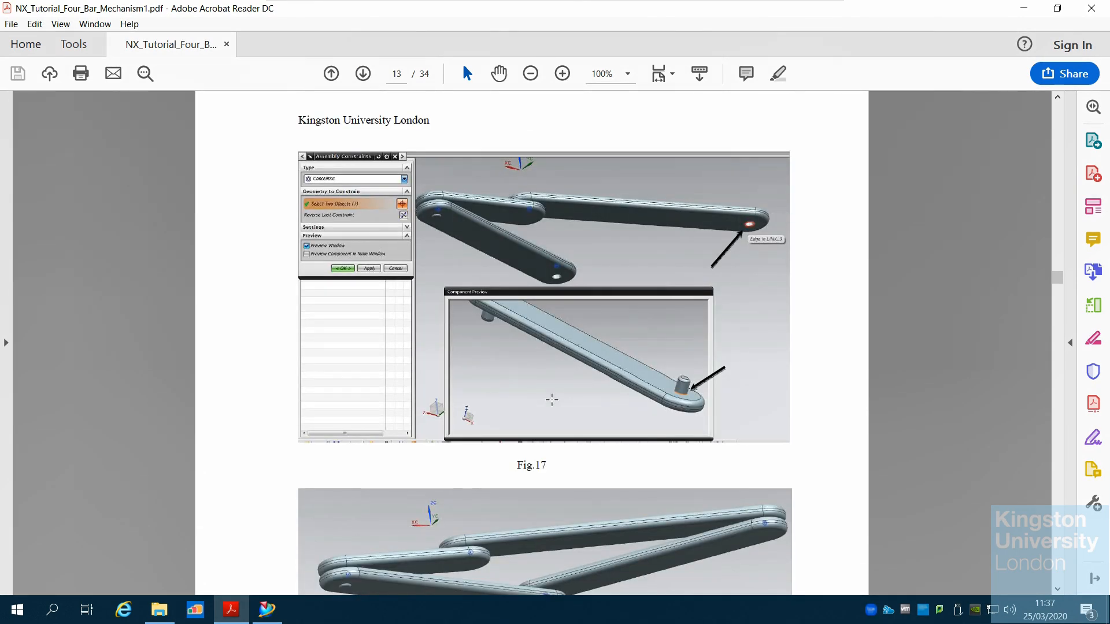
pyautogui.scroll(-17, 553, 403)
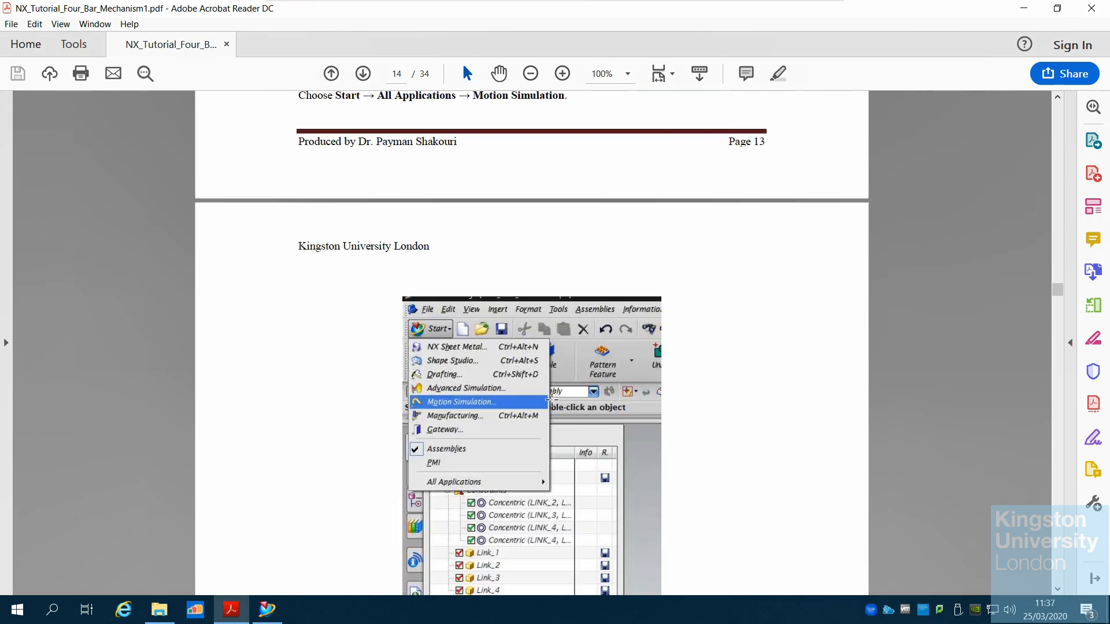
pyautogui.scroll(-6, 552, 399)
pyautogui.scroll(-13, 552, 399)
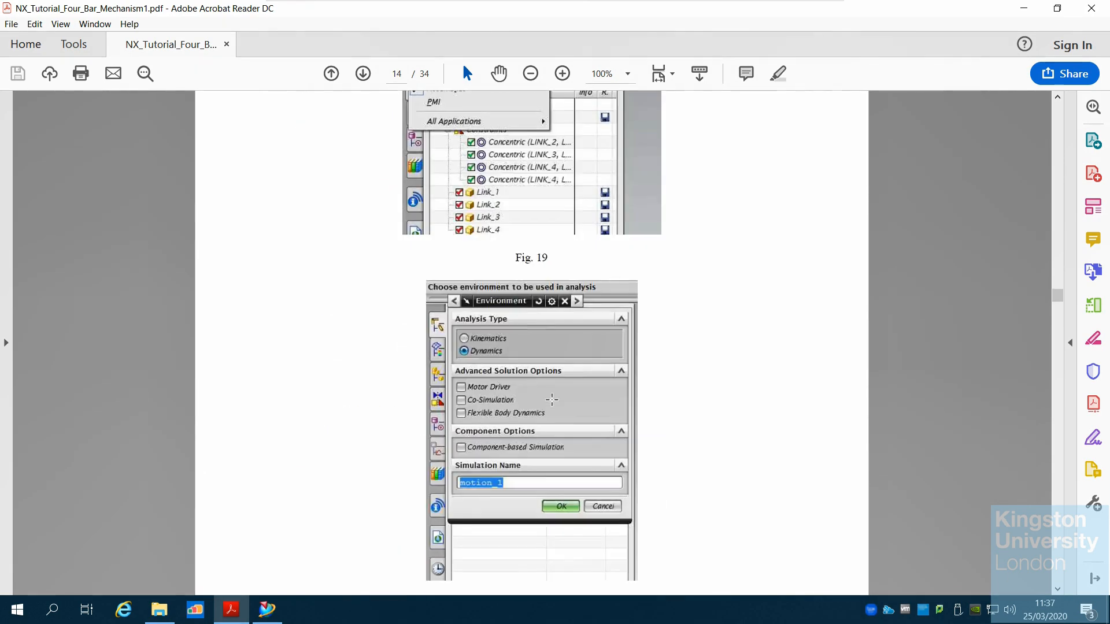
pyautogui.scroll(-18, 552, 399)
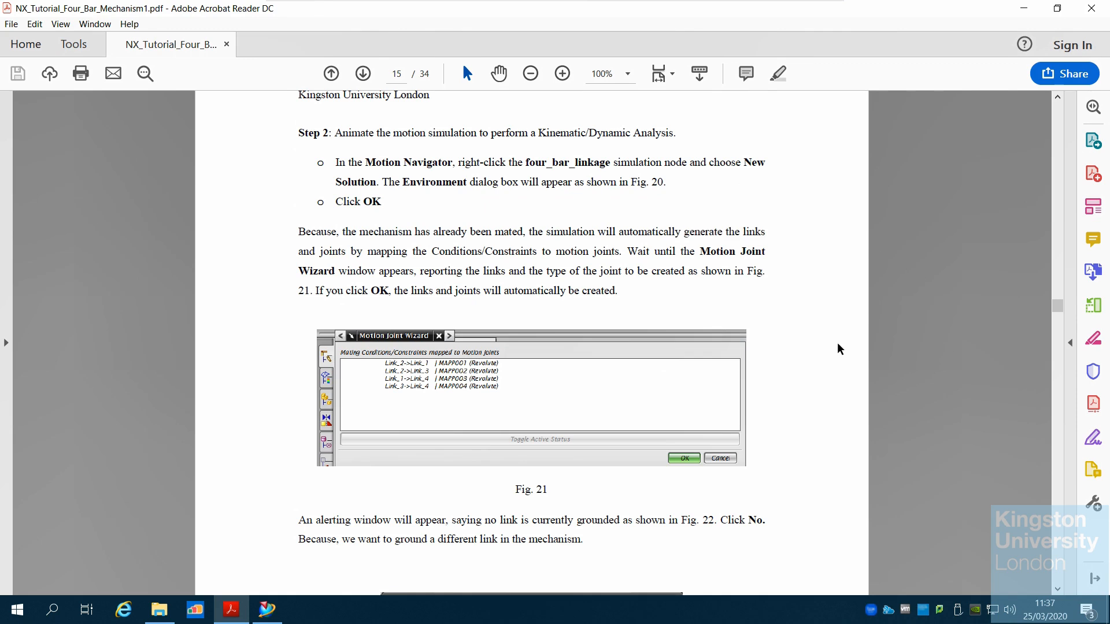
pyautogui.moveTo(1061, 310); pyautogui.dragTo(1060, 321)
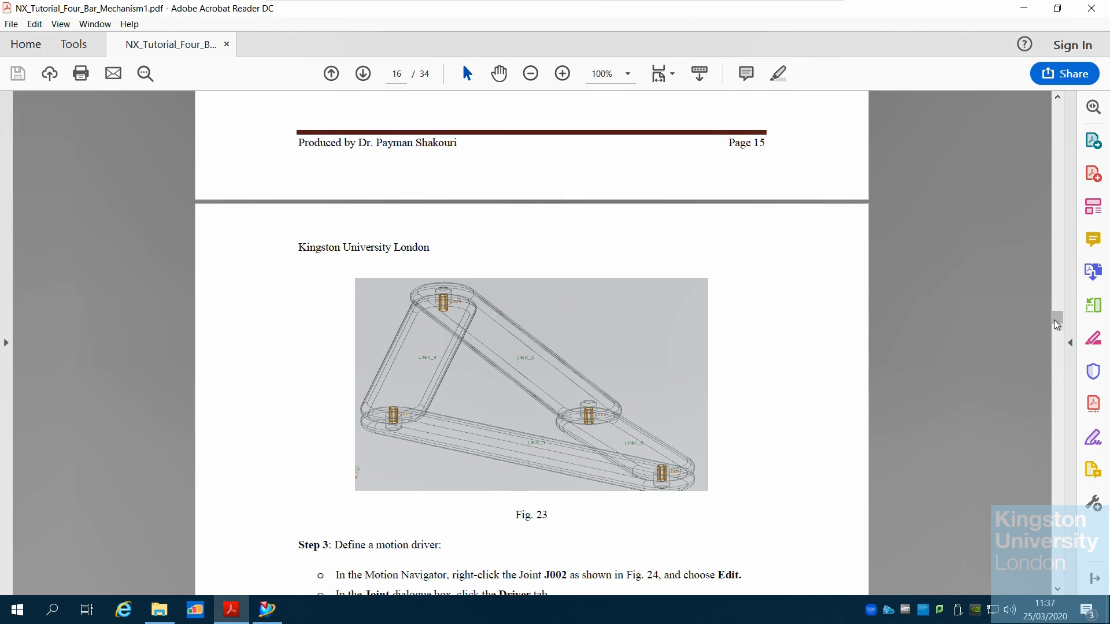
pyautogui.moveTo(1057, 324); pyautogui.dragTo(1057, 296)
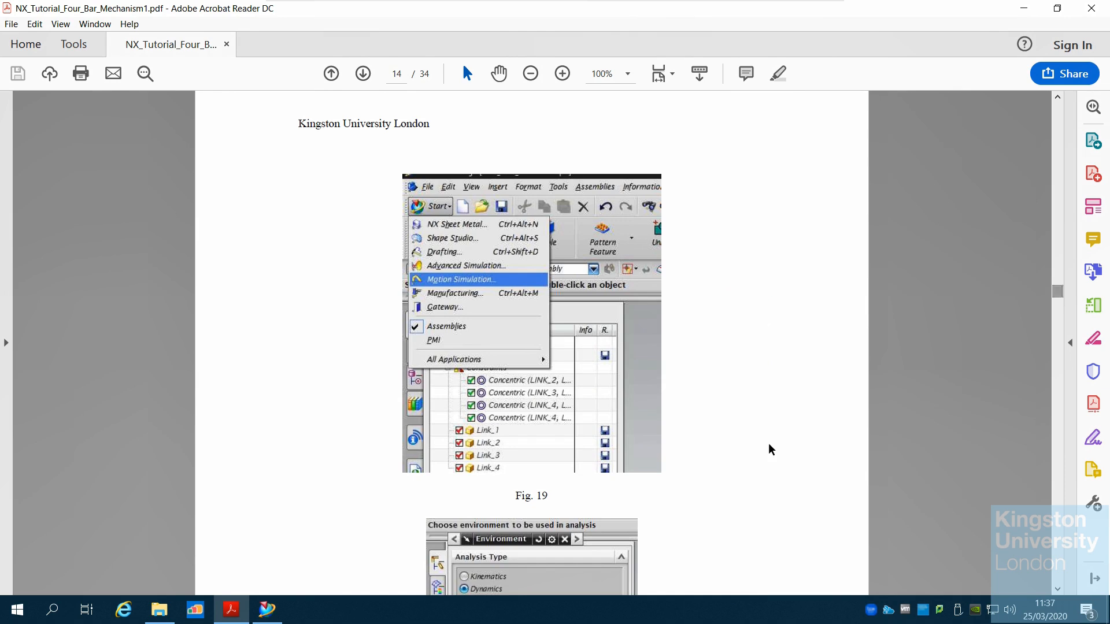
pyautogui.scroll(6, 527, 397)
pyautogui.scroll(1, 528, 398)
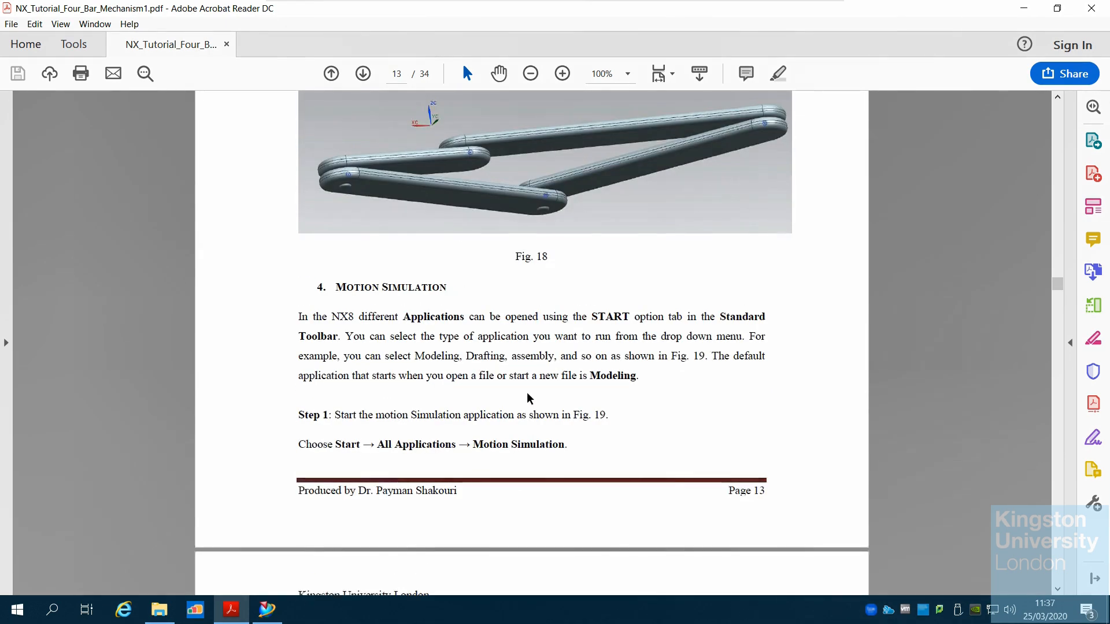
pyautogui.scroll(-5, 528, 399)
pyautogui.scroll(-2, 526, 460)
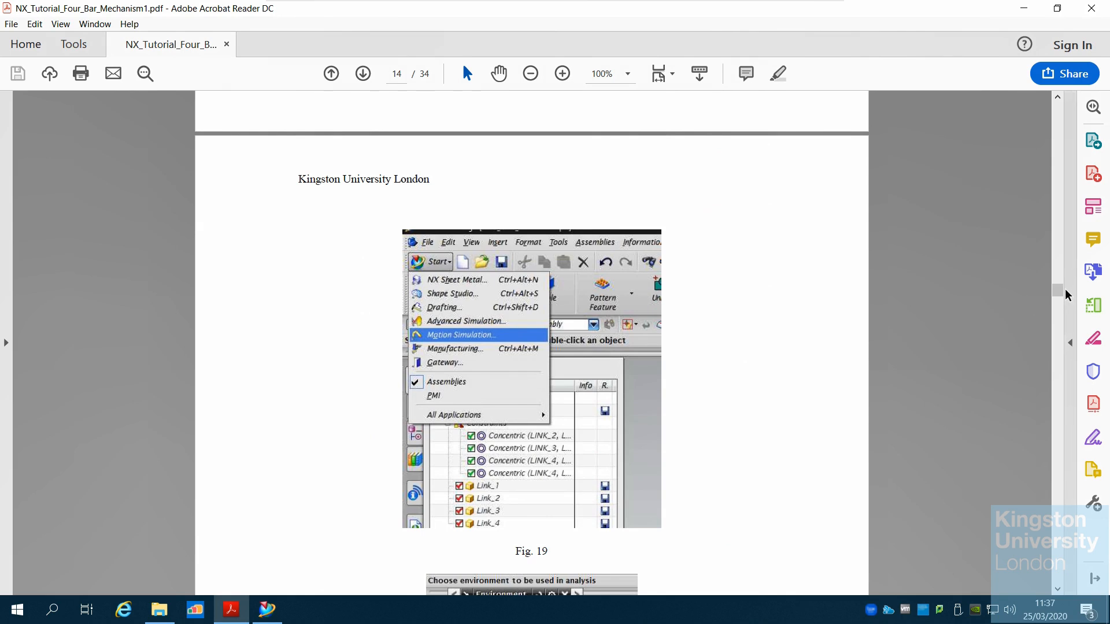
pyautogui.moveTo(1063, 292)
pyautogui.mouseDown()
pyautogui.moveTo(1061, 243)
pyautogui.moveTo(1073, 306)
pyautogui.moveTo(1076, 293)
pyautogui.mouseUp()
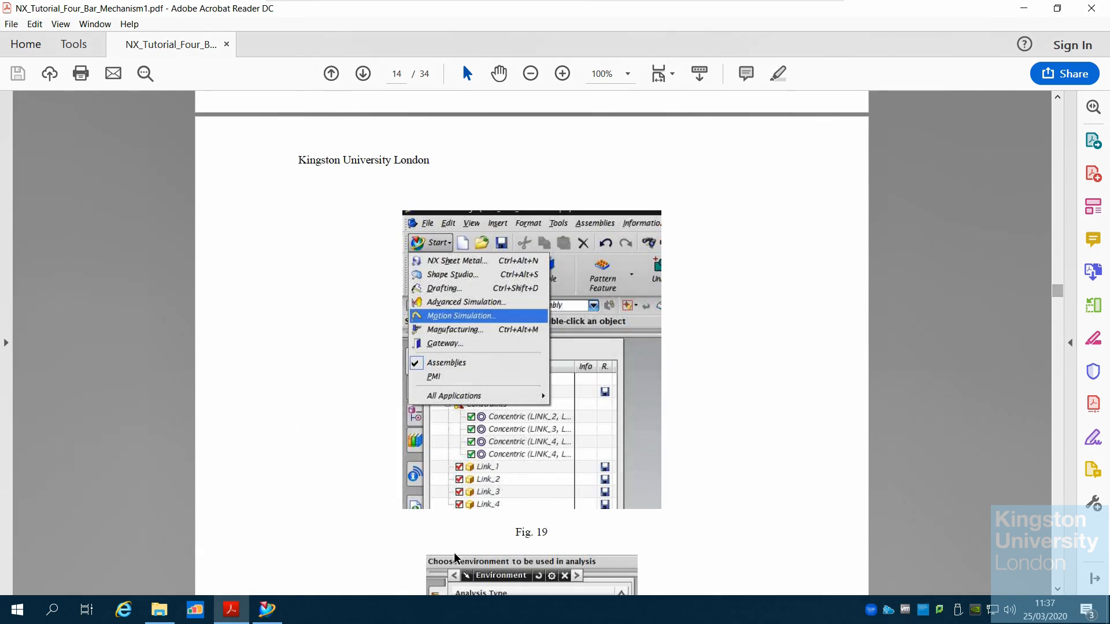
# Back in NX, inspect the assembly's constraints list and browse the navigator panels
pyautogui.click(279, 616)
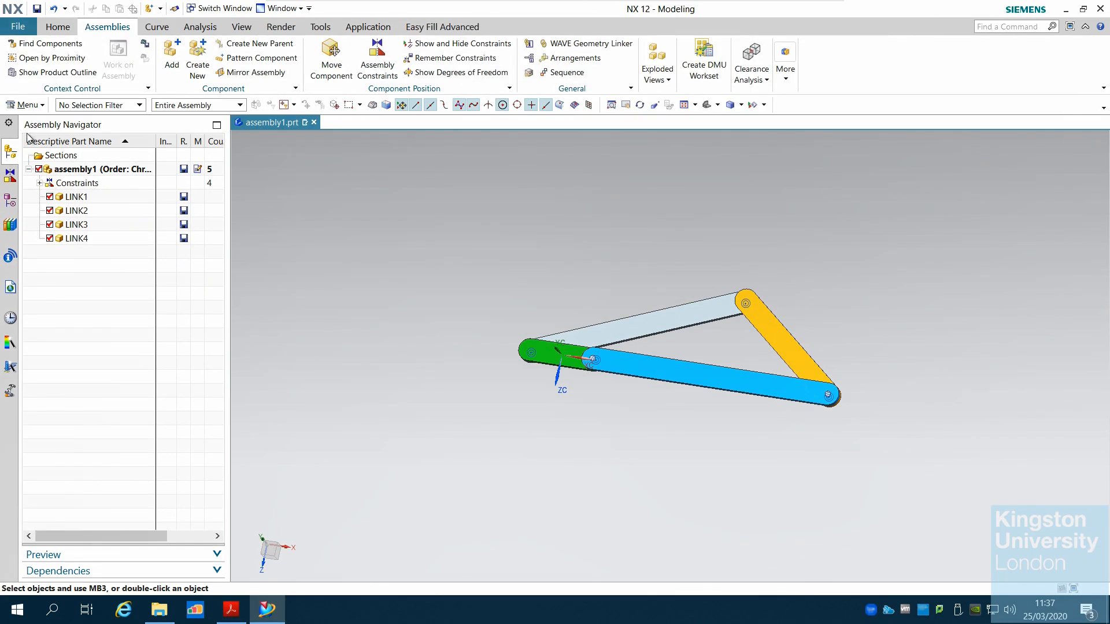
pyautogui.click(40, 183)
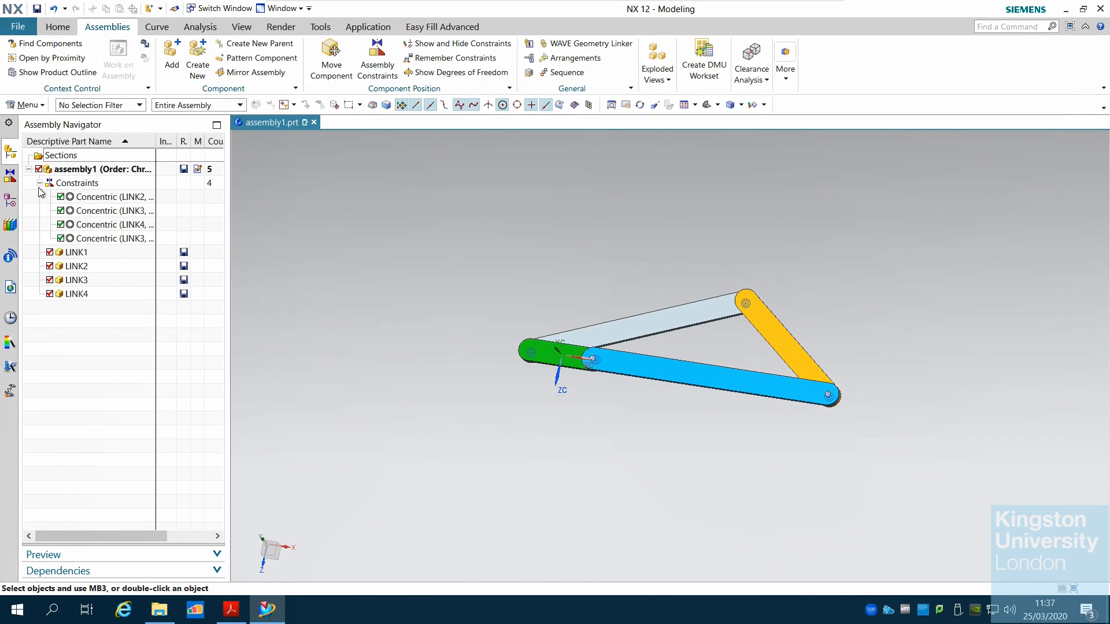
pyautogui.click(40, 183)
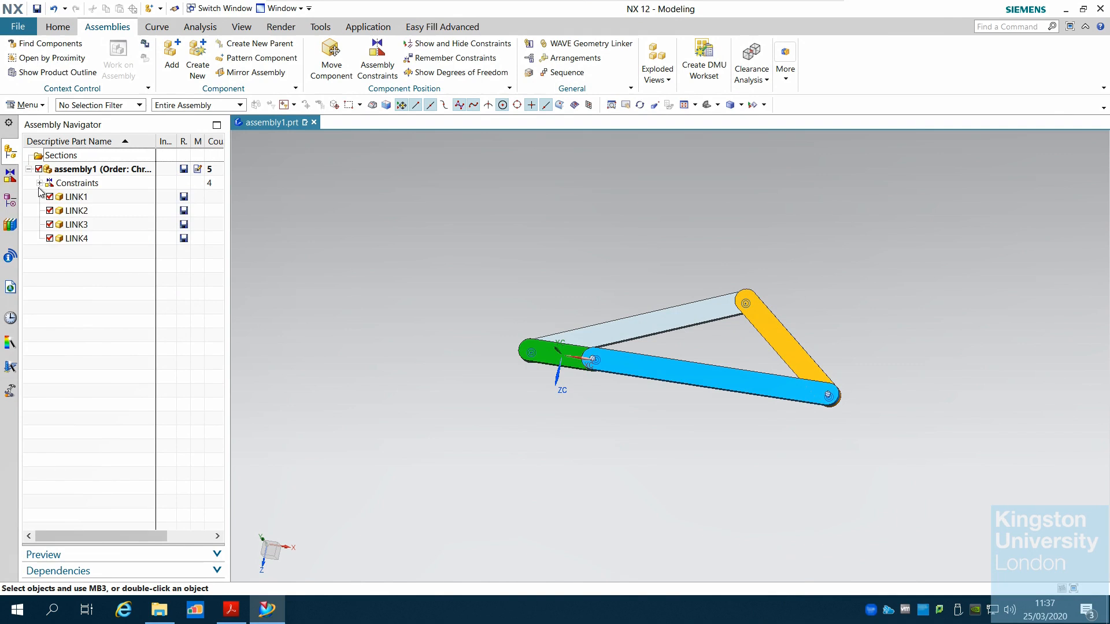
pyautogui.click(40, 183)
pyautogui.click(39, 183)
pyautogui.click(12, 180)
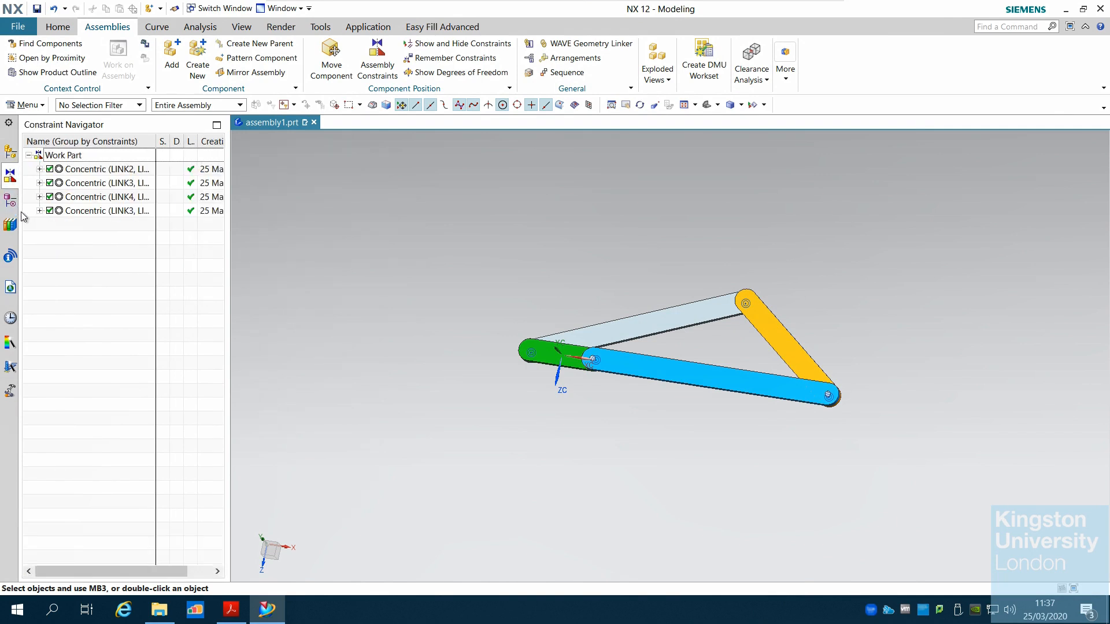
pyautogui.click(10, 201)
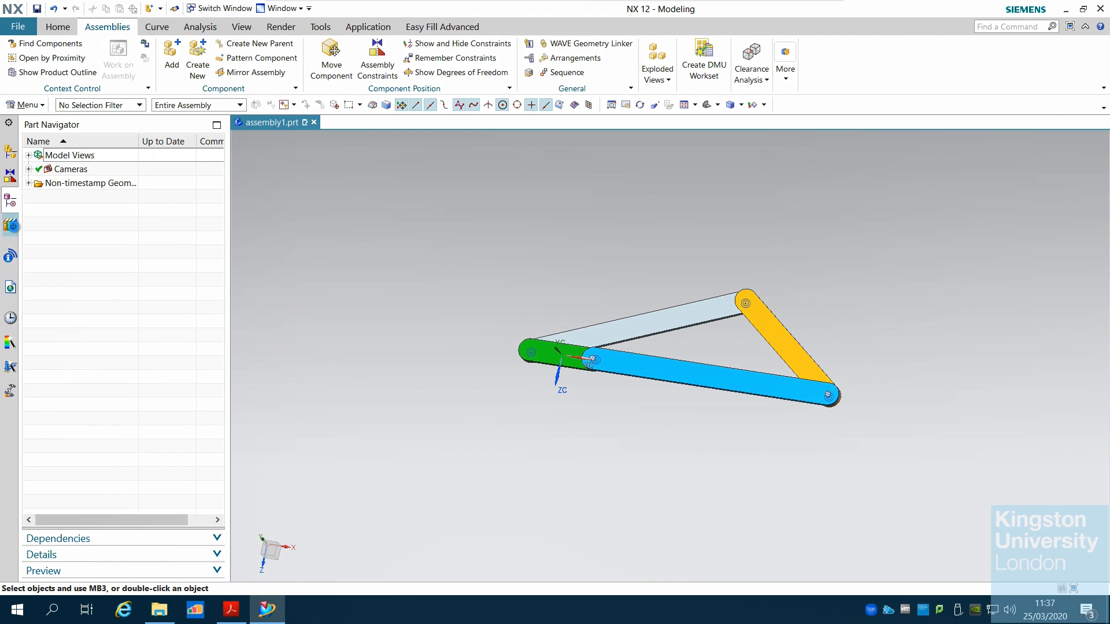
pyautogui.click(12, 225)
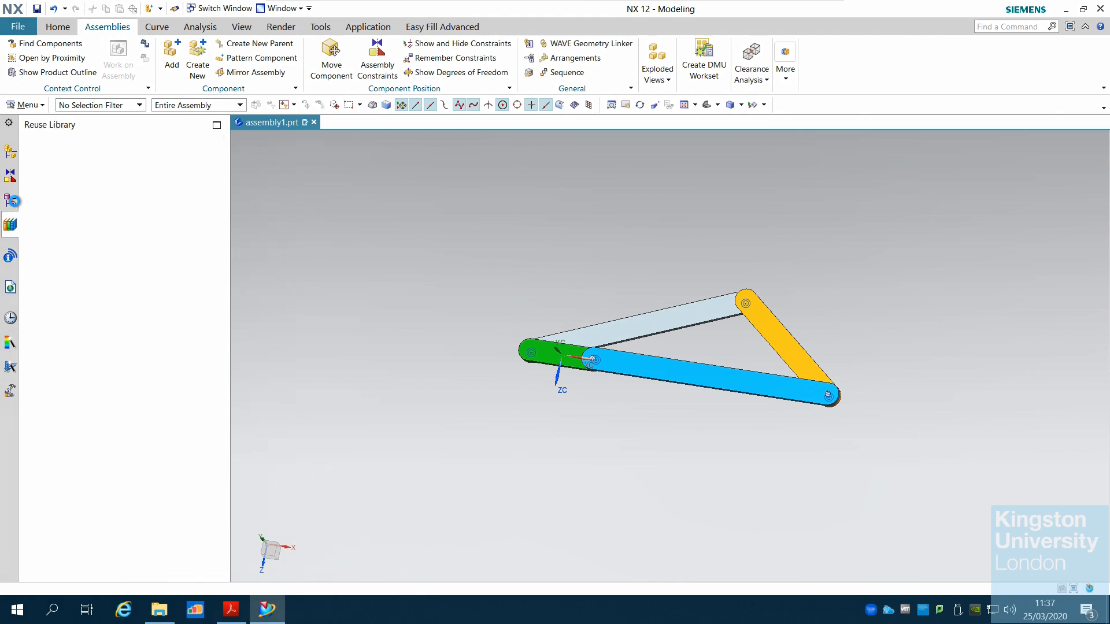
pyautogui.click(13, 200)
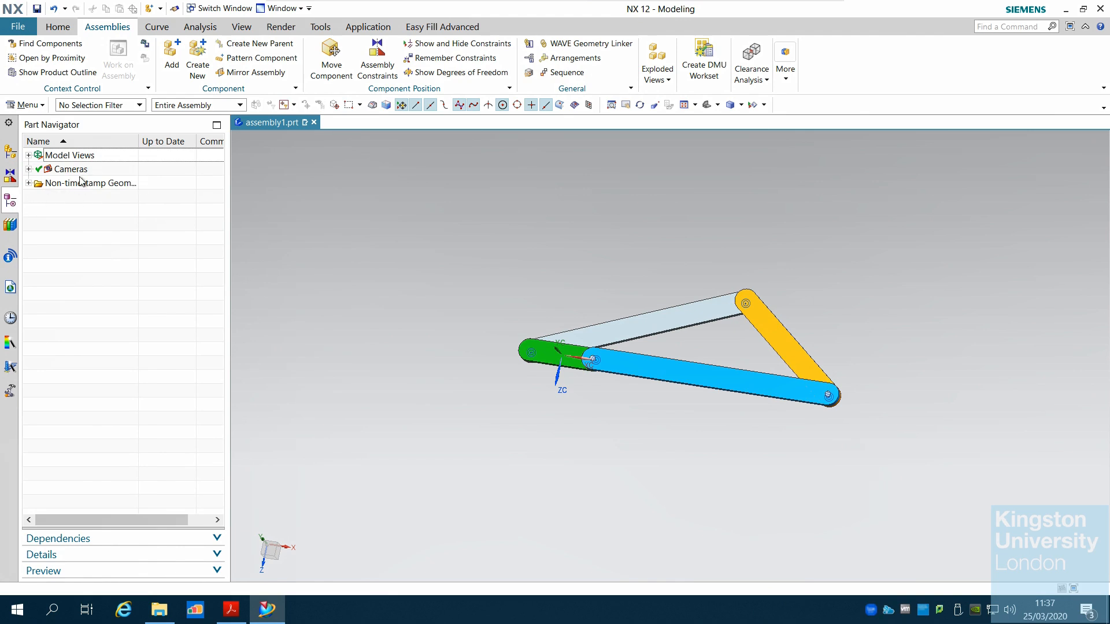
pyautogui.click(10, 153)
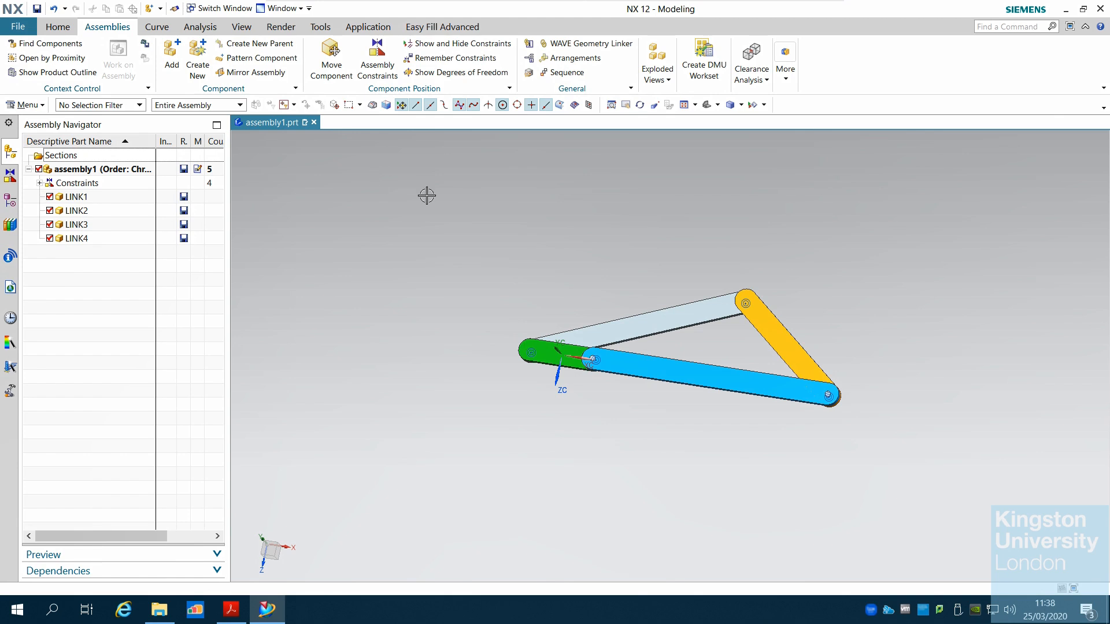
# Save the assembly under the new name 4bars_assembly in the 4BARMECH PARTS NX folder
pyautogui.click(18, 27)
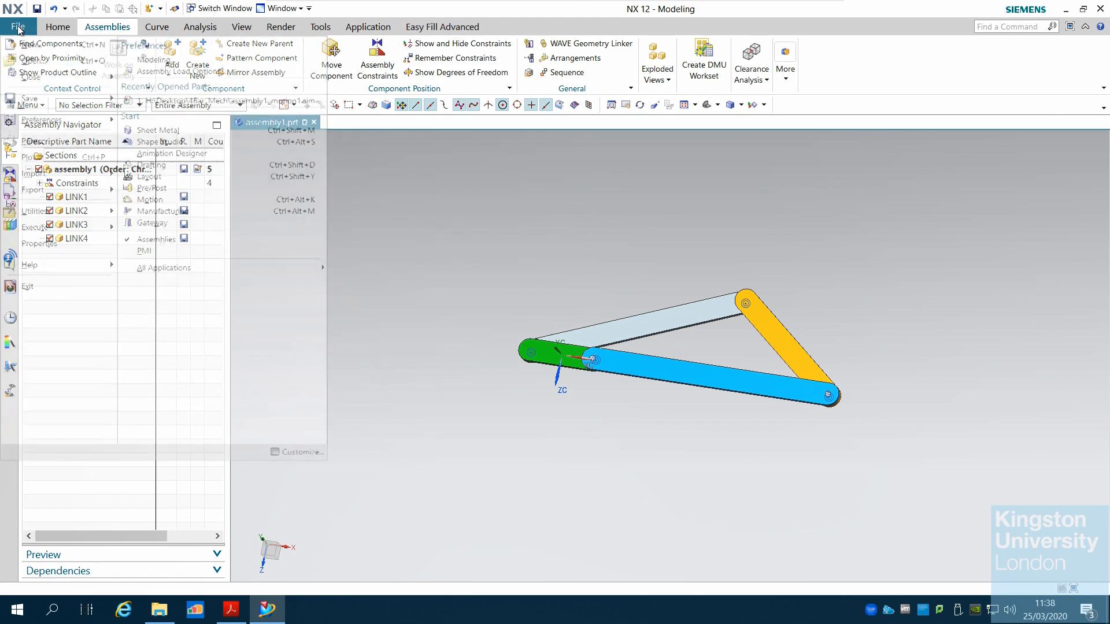
pyautogui.moveTo(35, 98)
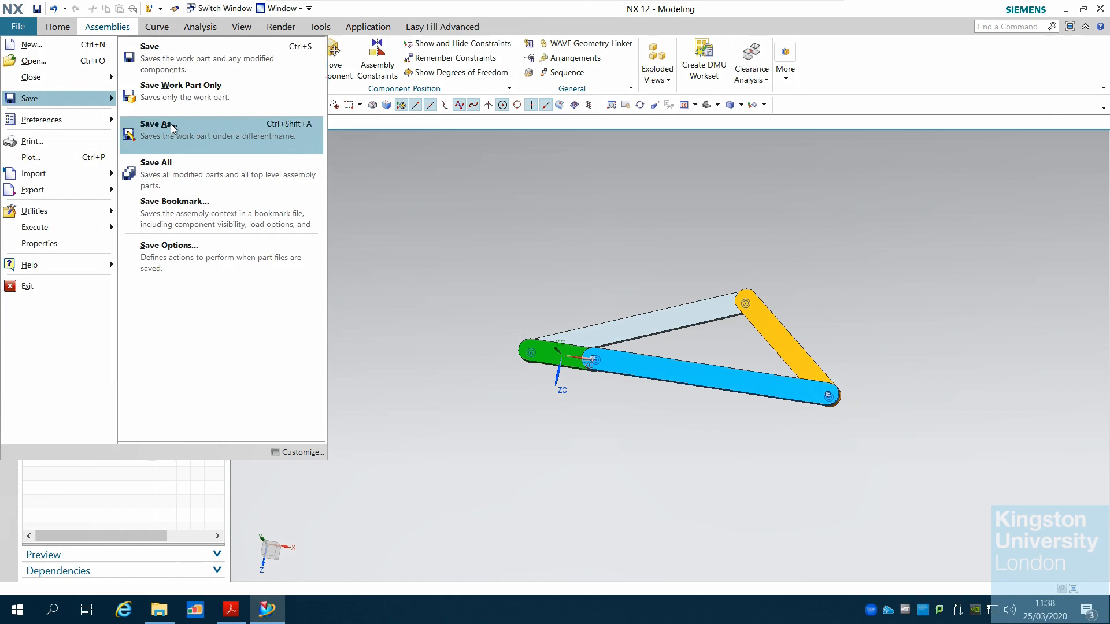
pyautogui.click(171, 127)
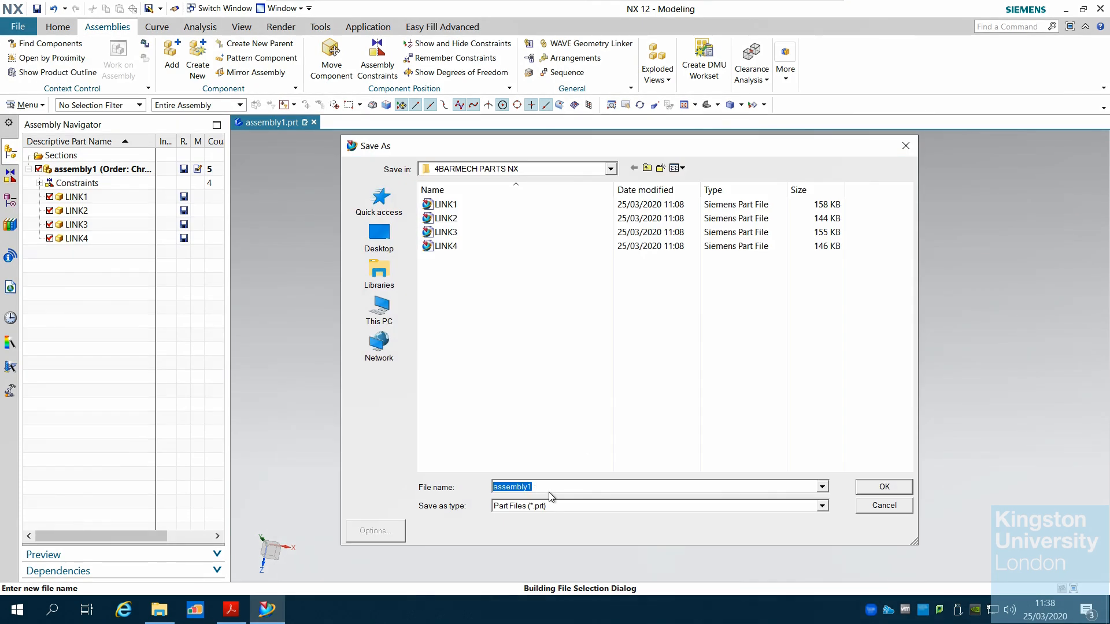
pyautogui.press('End')
pyautogui.press('BackSpace')
pyautogui.click(896, 490)
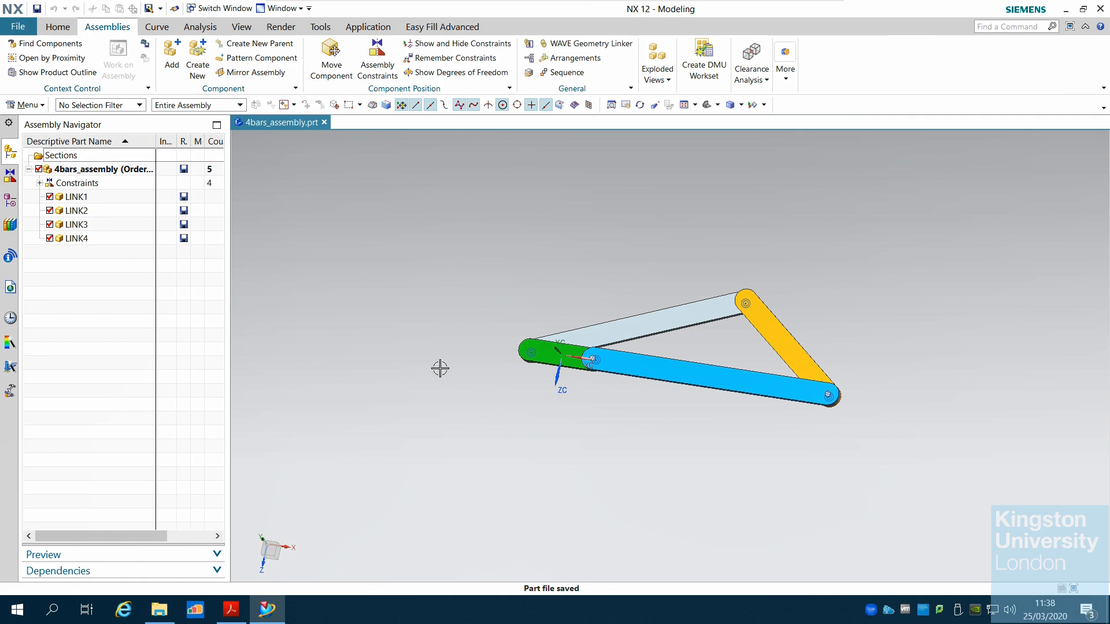
# Return to the tutorial PDF and read the steps for starting Motion Simulation and its environment settings
pyautogui.scroll(-2, 437, 364)
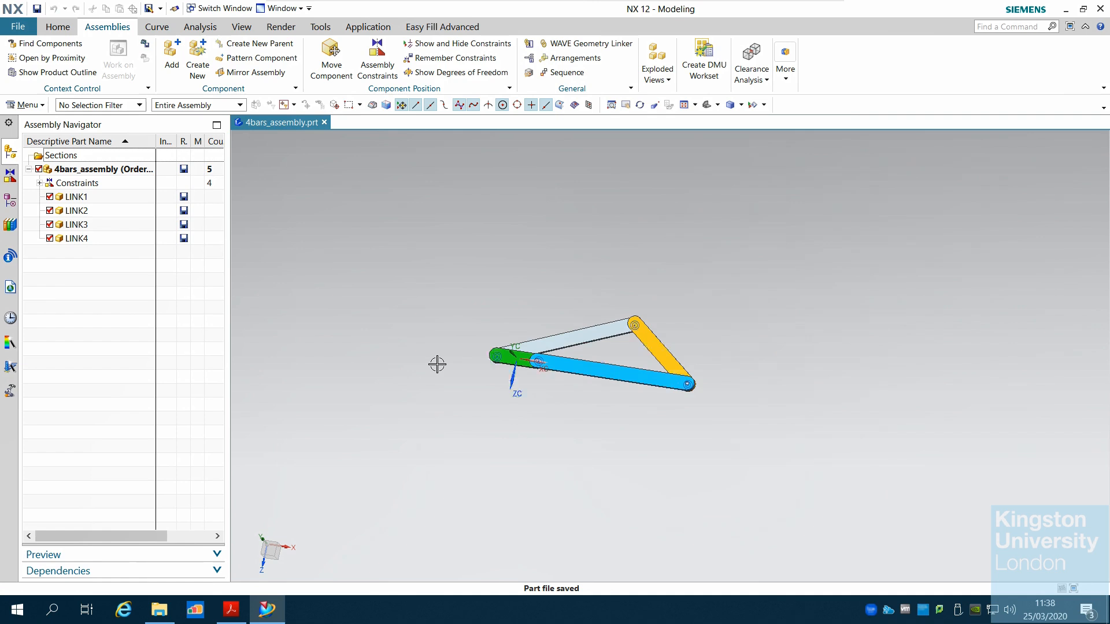
pyautogui.scroll(2, 437, 364)
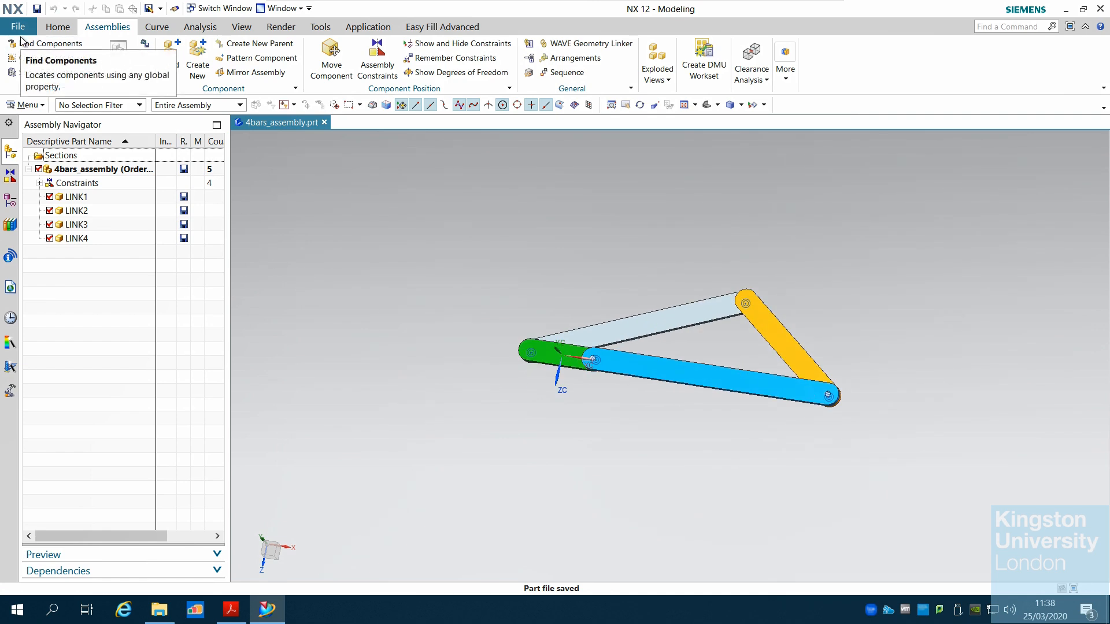
pyautogui.click(230, 609)
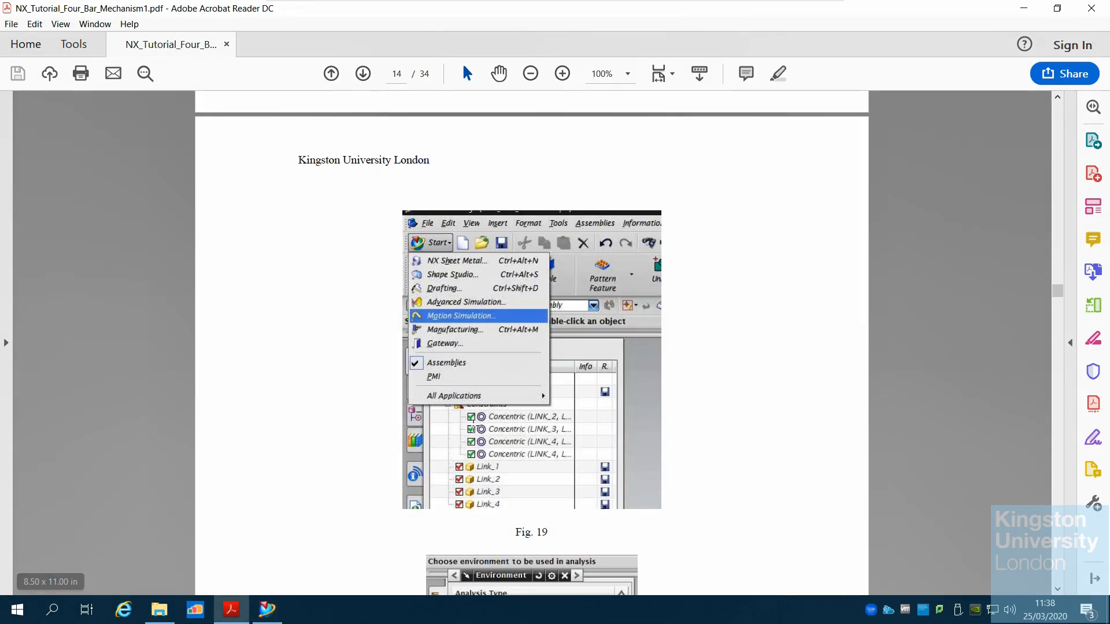
pyautogui.scroll(-2, 531, 341)
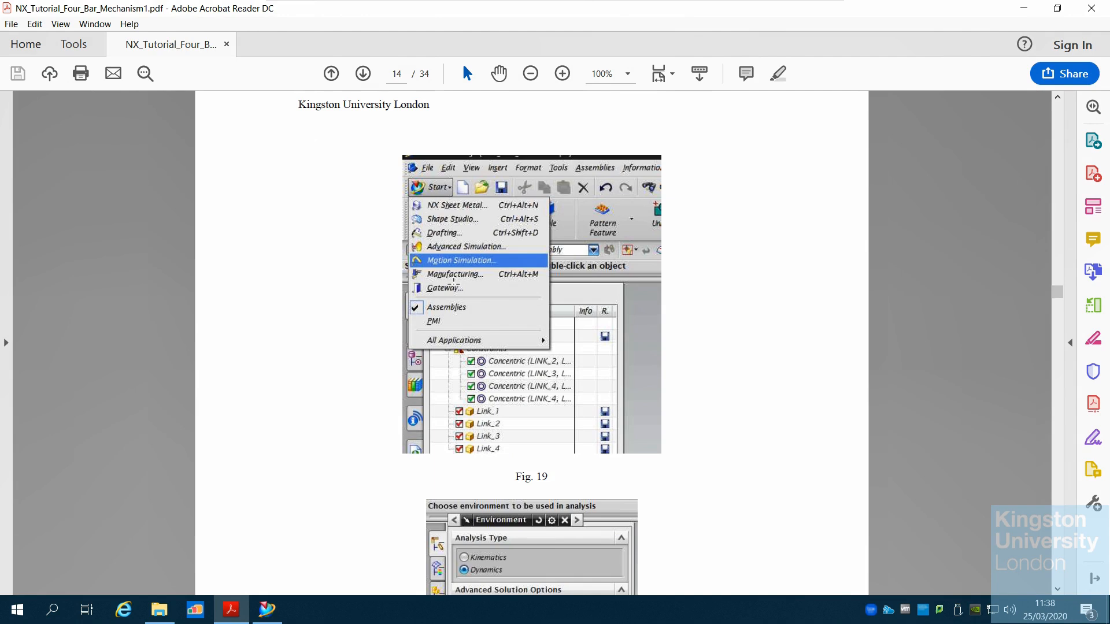
pyautogui.scroll(-8, 454, 282)
pyautogui.scroll(-2, 453, 283)
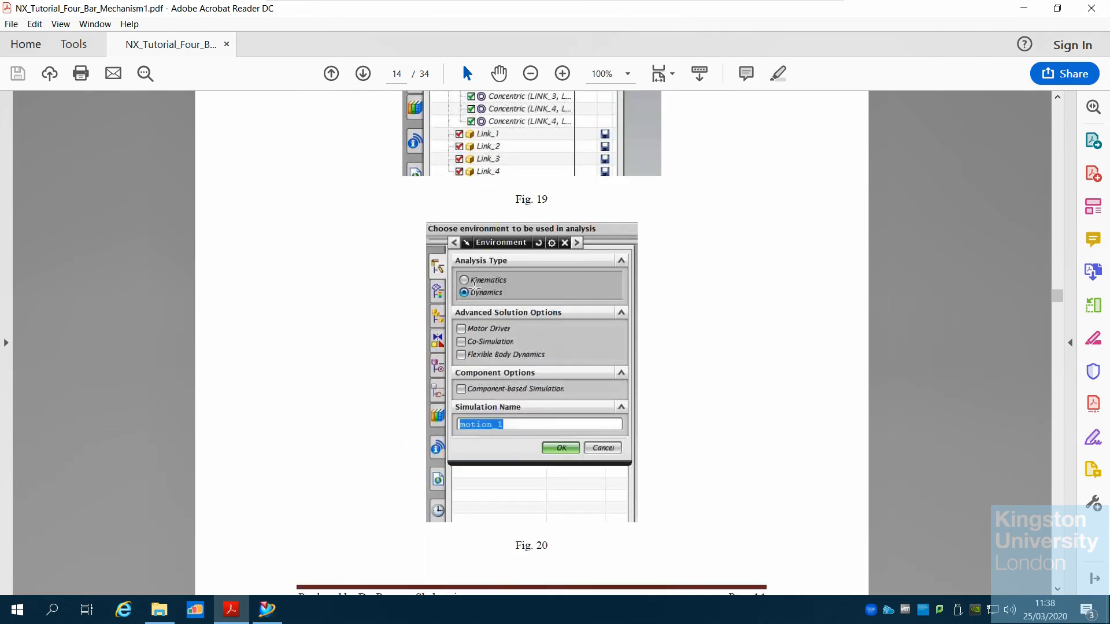
pyautogui.scroll(-4, 523, 465)
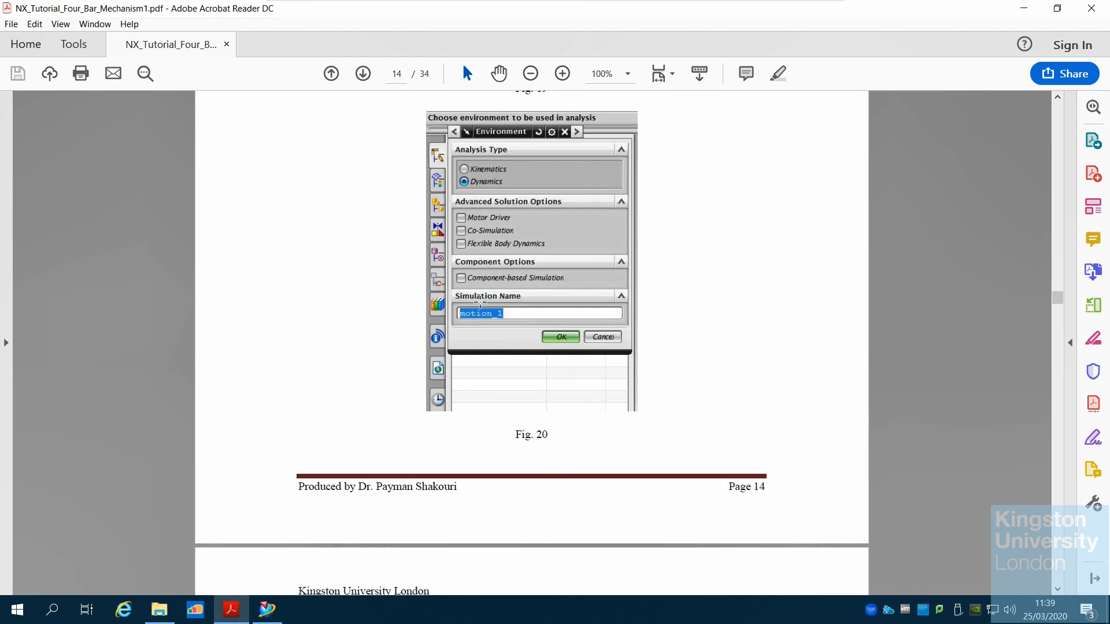
# Scroll the tutorial PDF to read Step 2 on the Environment dialog and the Motion Joint Wizard
pyautogui.scroll(-6, 504, 377)
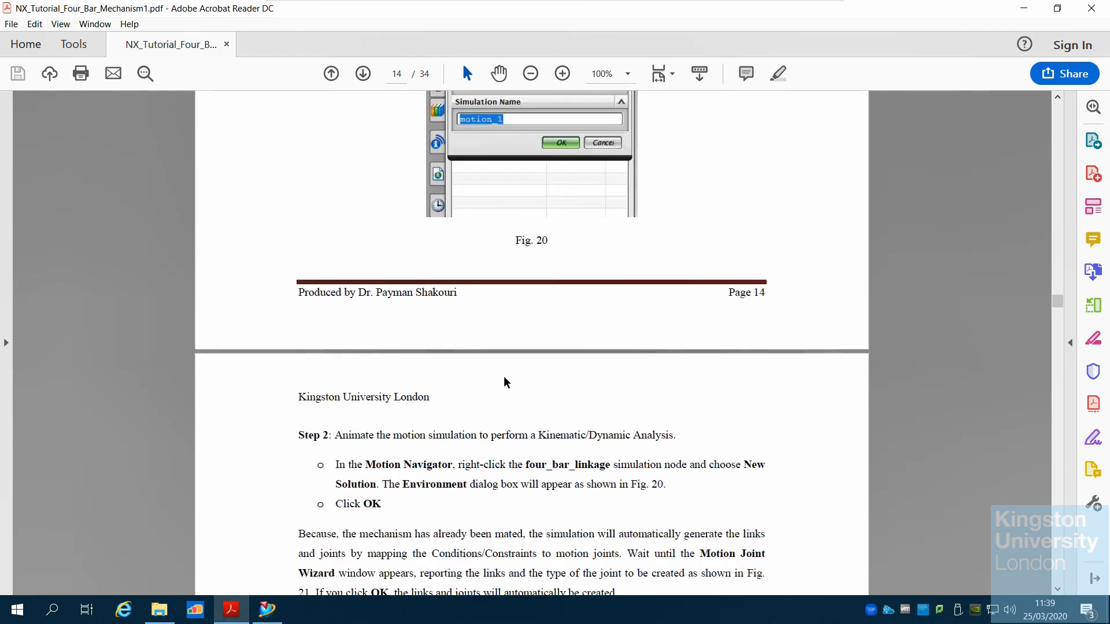
pyautogui.scroll(-8, 507, 383)
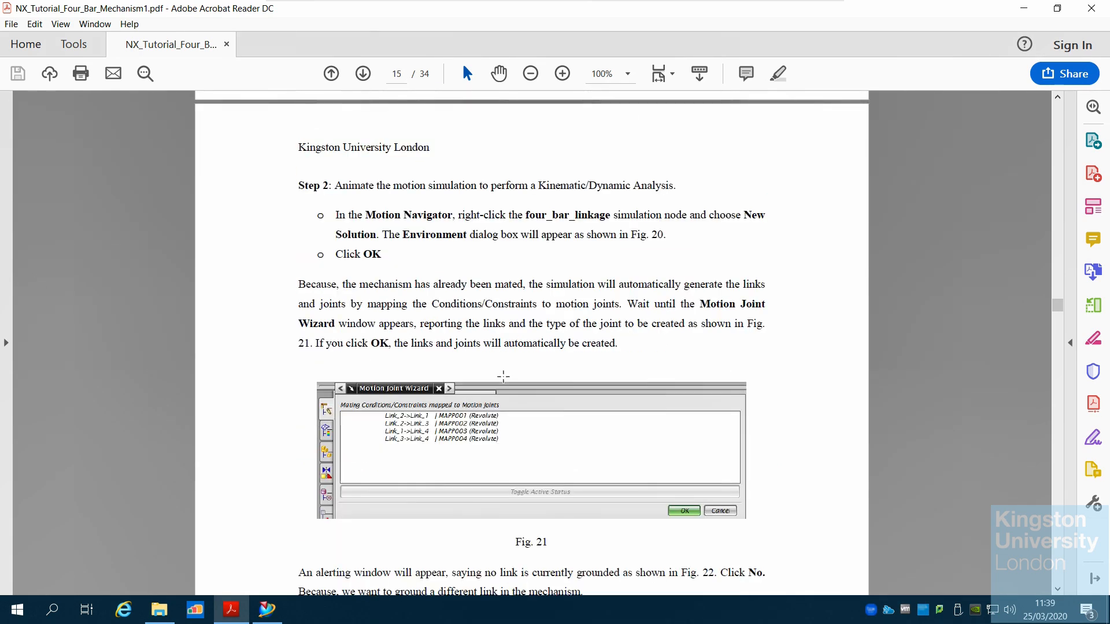
# Switch back to NX and launch the Motion application for the assembly
pyautogui.click(266, 609)
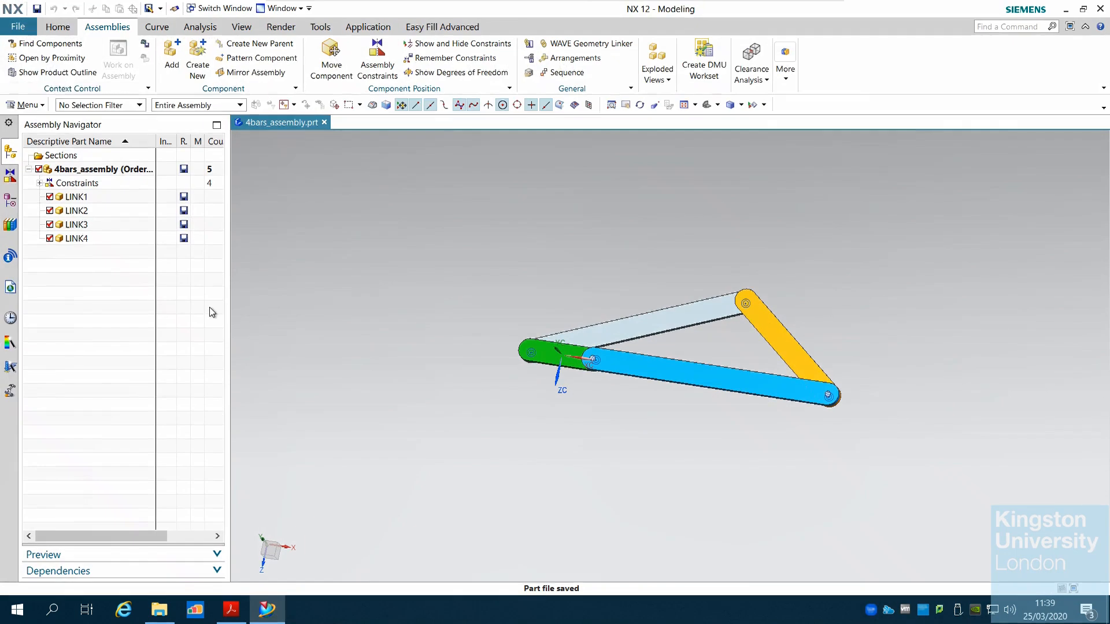
pyautogui.click(18, 27)
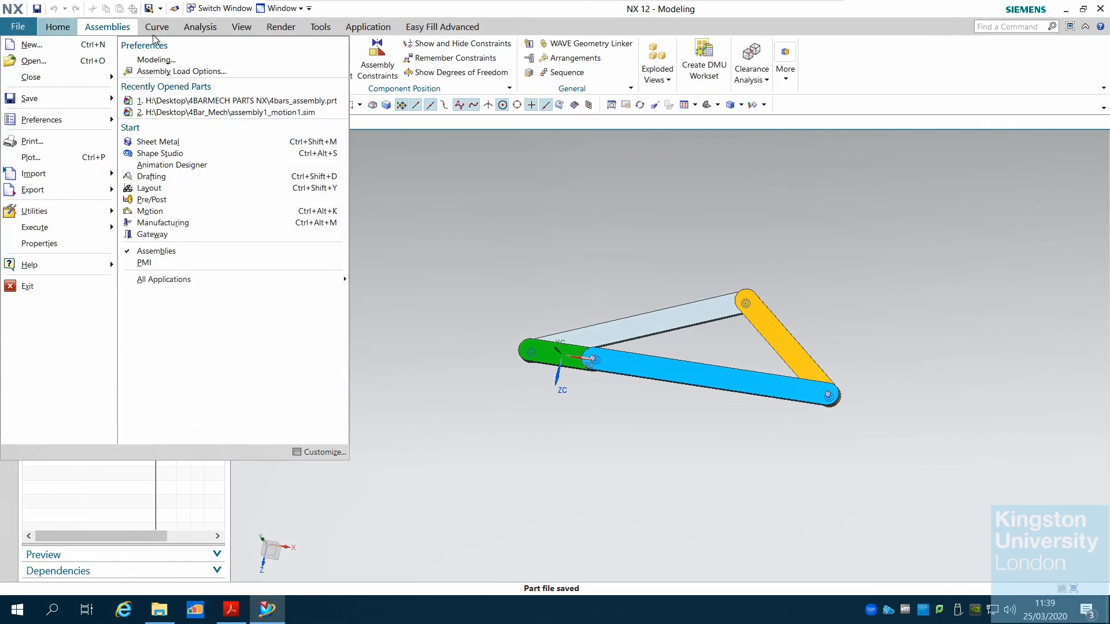
pyautogui.click(213, 206)
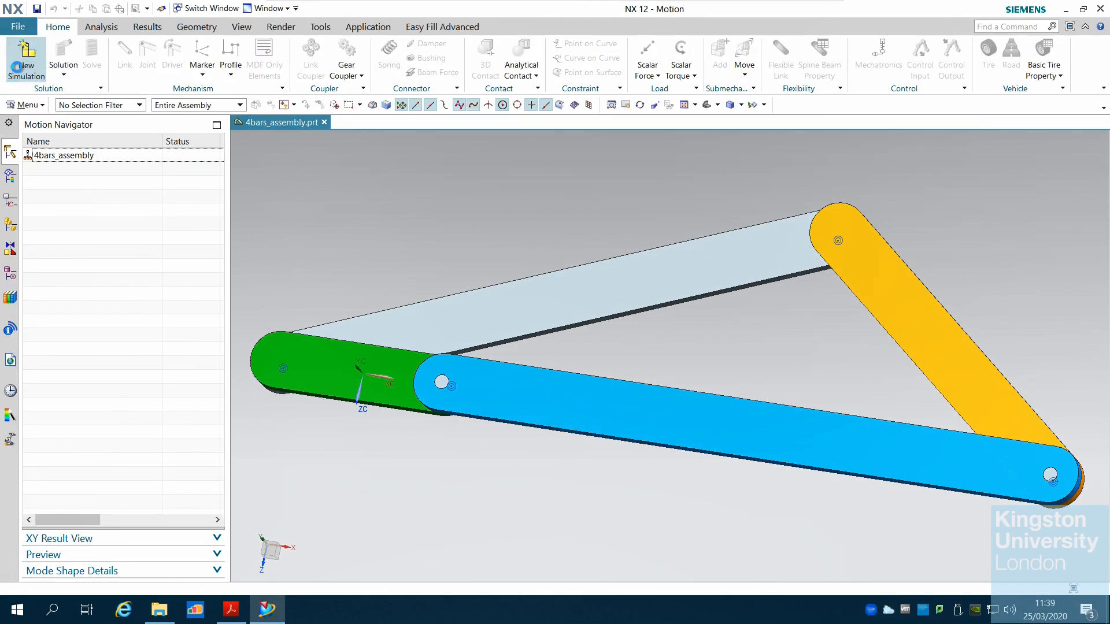
# Create a new Simcenter Motion simulation named 4bars_assembly_motion1.sim in the 4BARMECH PARTS NX folder
pyautogui.click(18, 71)
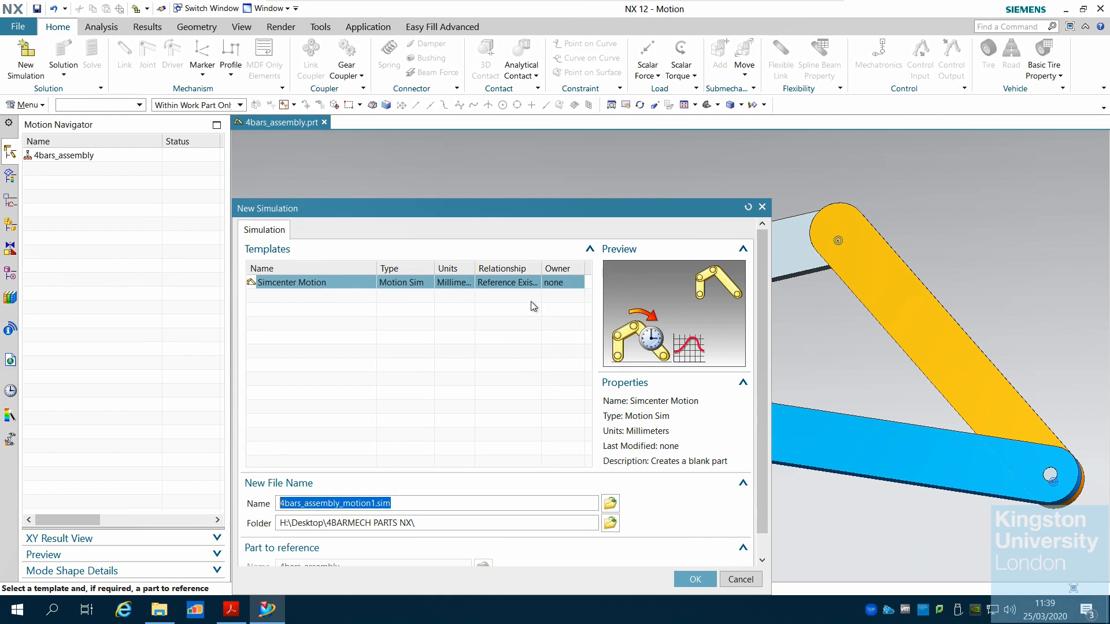
pyautogui.moveTo(494, 209); pyautogui.dragTo(459, 136)
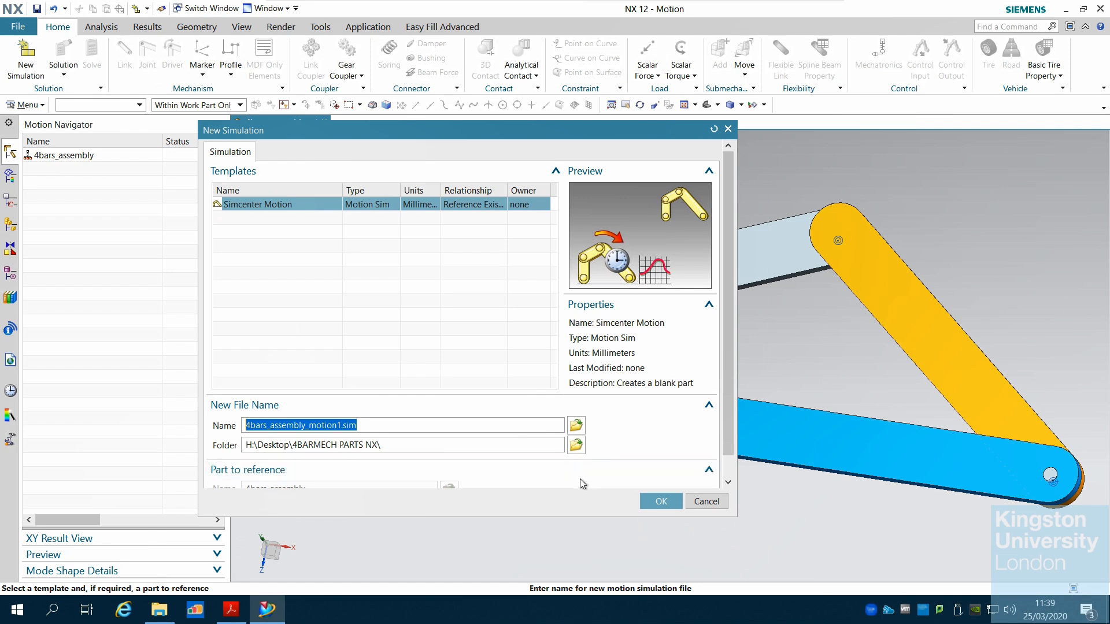
pyautogui.moveTo(727, 390); pyautogui.dragTo(729, 414)
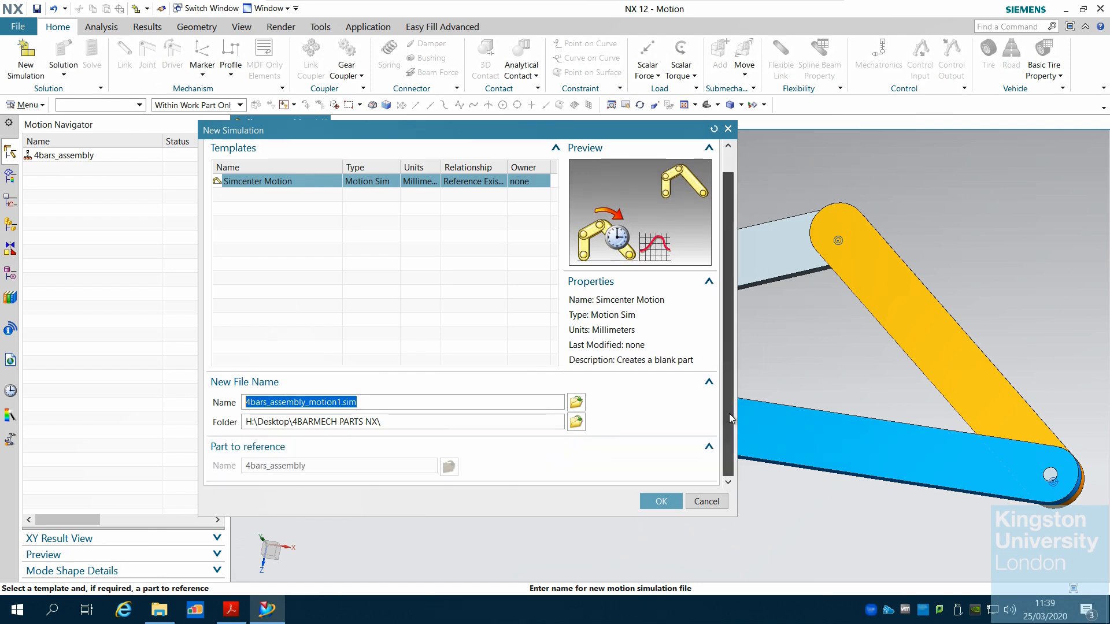
pyautogui.click(659, 502)
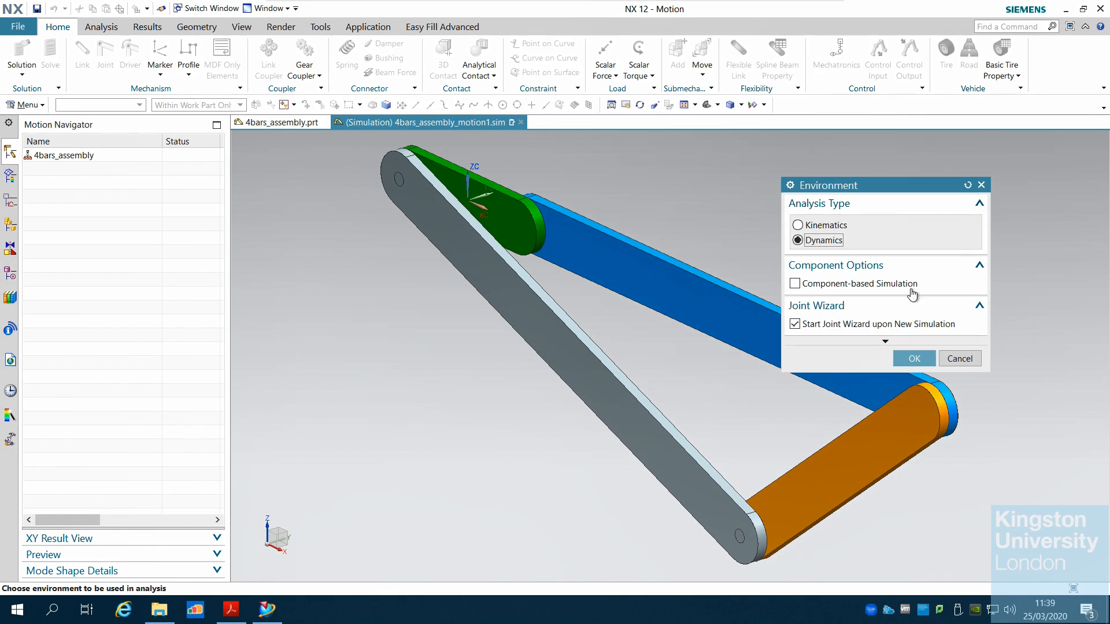
# Accept the Dynamics environment with the joint wizard enabled, and move the Motion Joint Wizard window into view
pyautogui.click(914, 359)
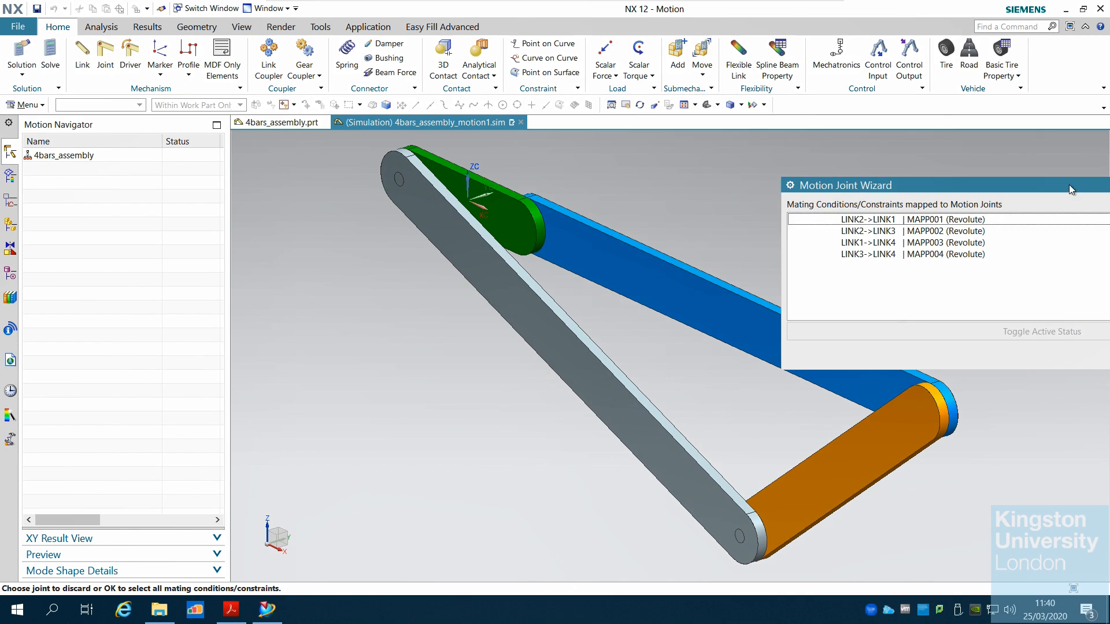
pyautogui.moveTo(1069, 185); pyautogui.dragTo(515, 161)
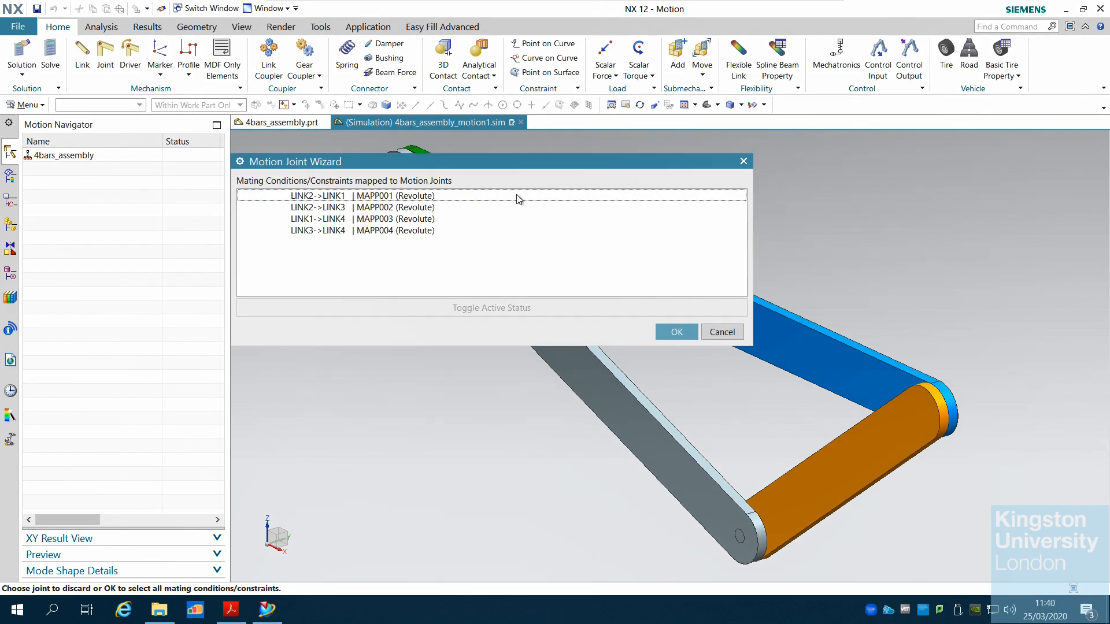
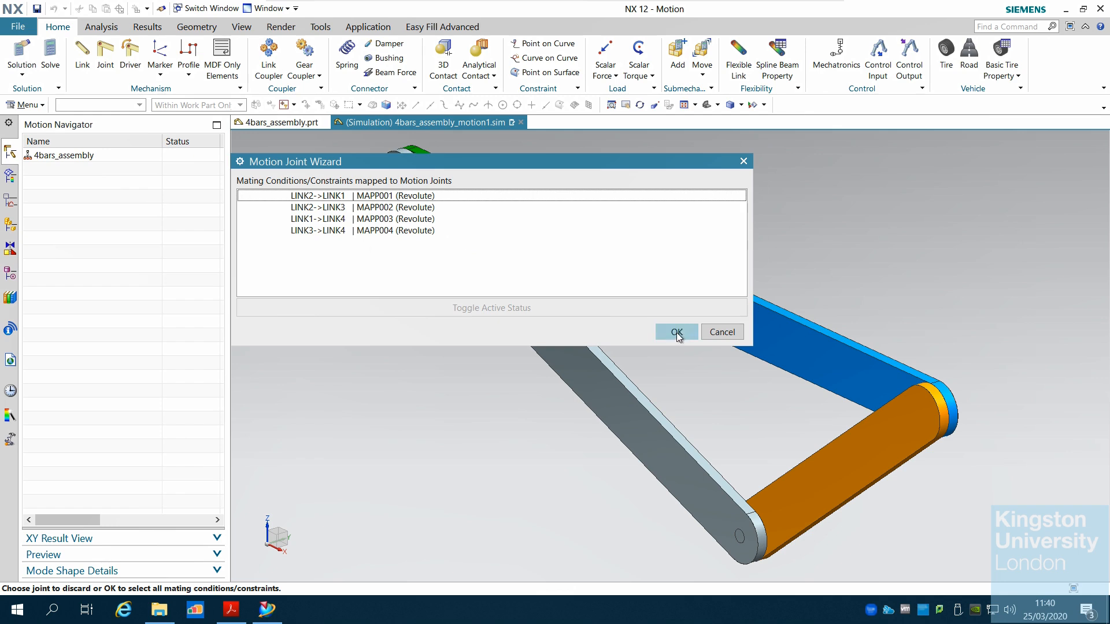
# Accept the mapped revolute joints from the Motion Joint Wizard and decline grounding LINK2 with a fixed joint
pyautogui.click(676, 333)
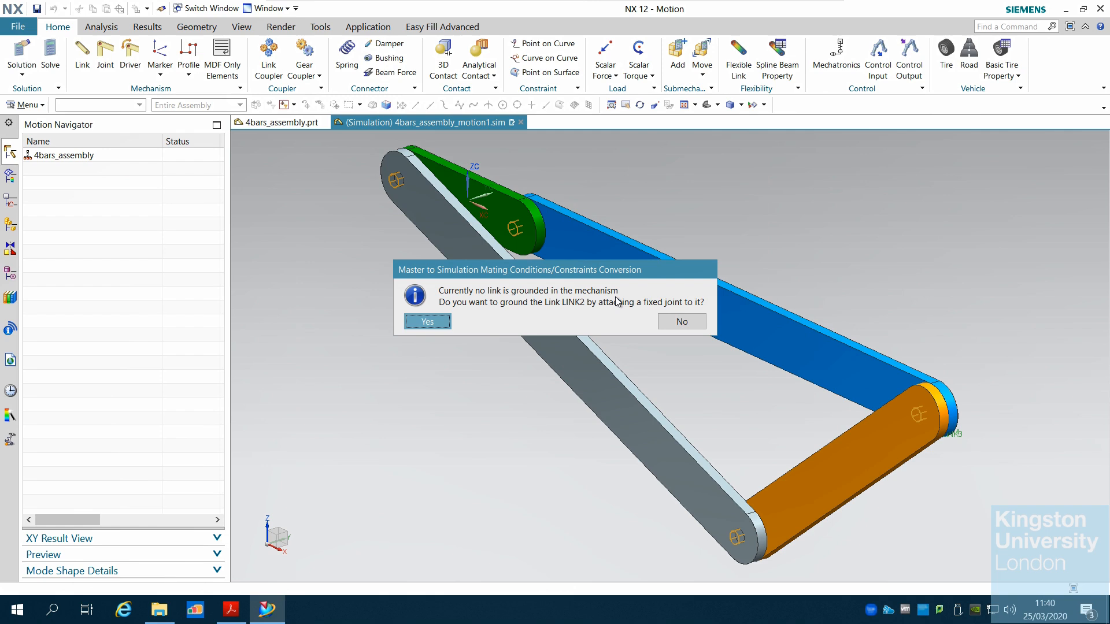
pyautogui.click(683, 323)
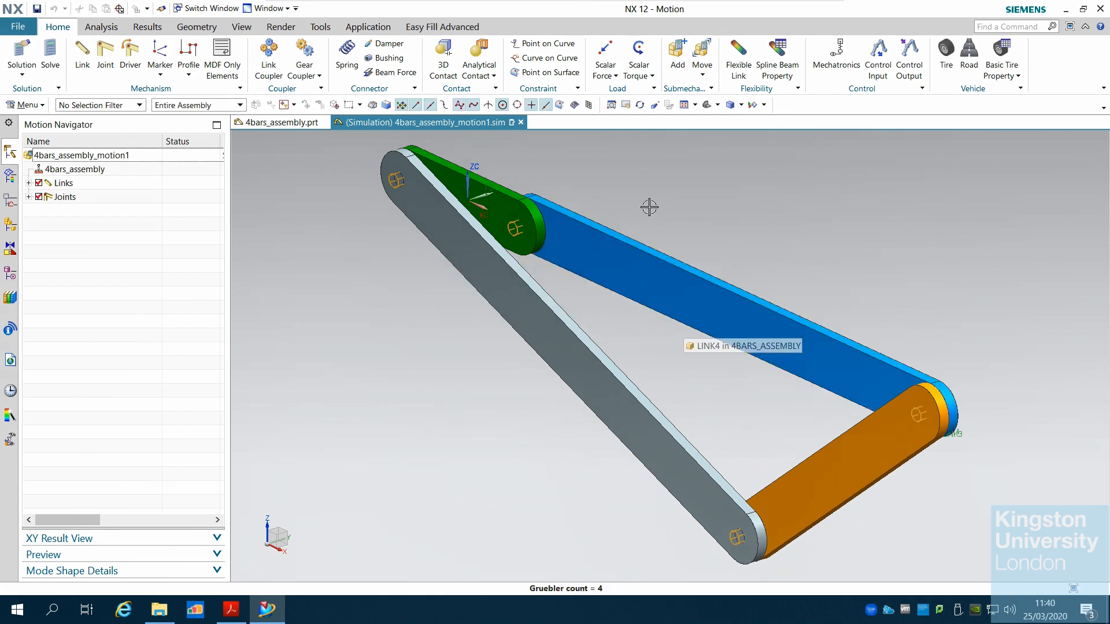
pyautogui.moveTo(649, 206); pyautogui.dragTo(585, 316, button='middle')
pyautogui.scroll(-3, 585, 316)
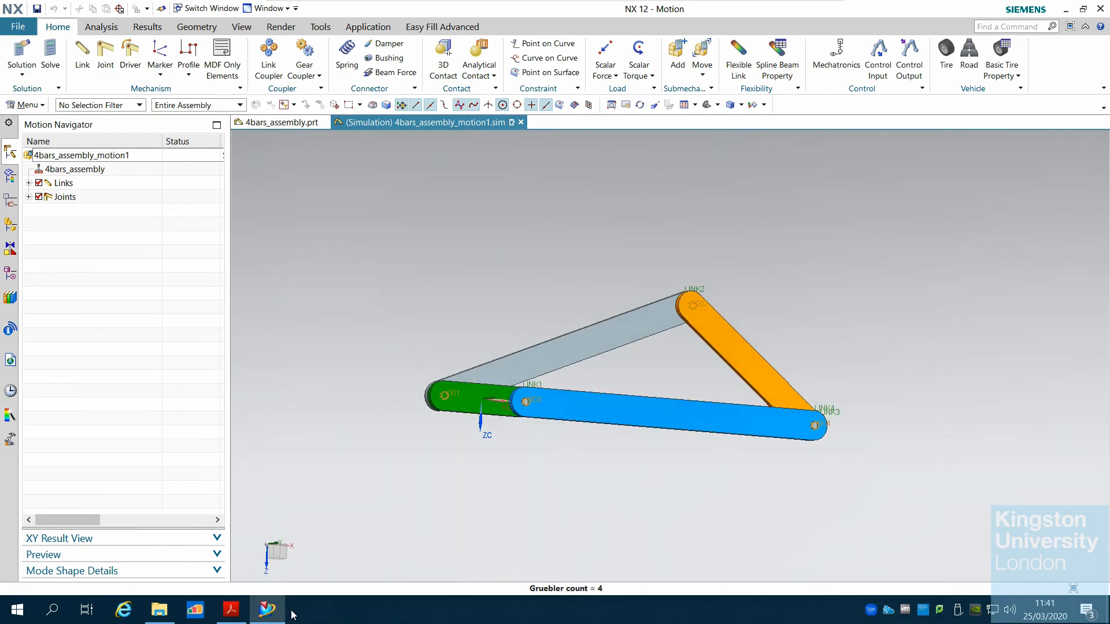
# Switch to the tutorial PDF and read the instructions following Fig. 21 through Step 3 on defining a motion driver
pyautogui.click(261, 621)
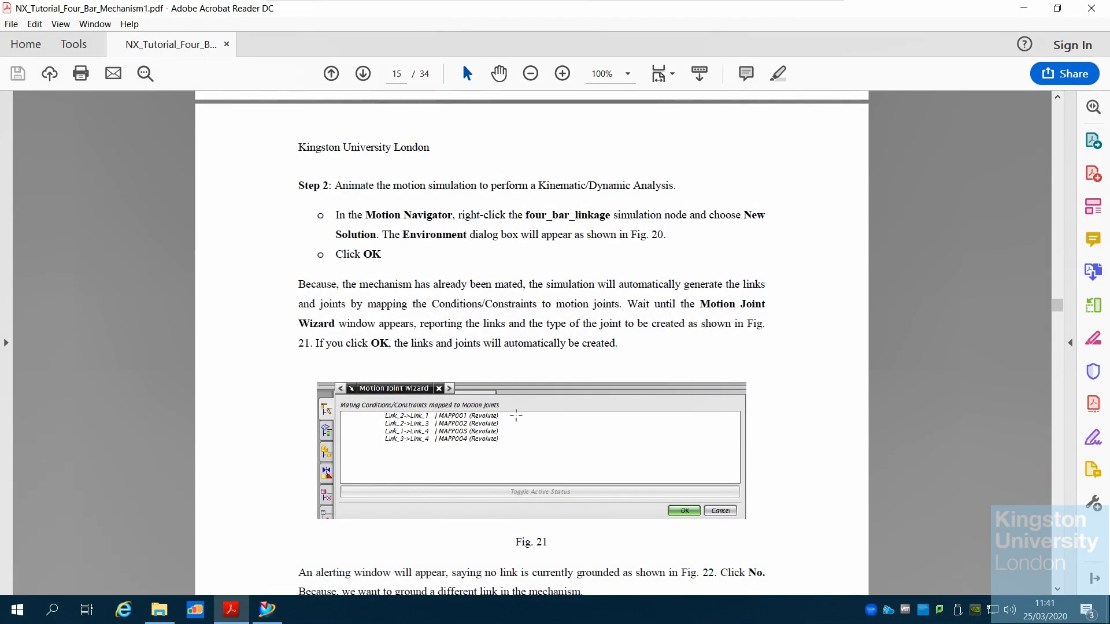
pyautogui.scroll(4, 516, 415)
pyautogui.scroll(-5, 516, 415)
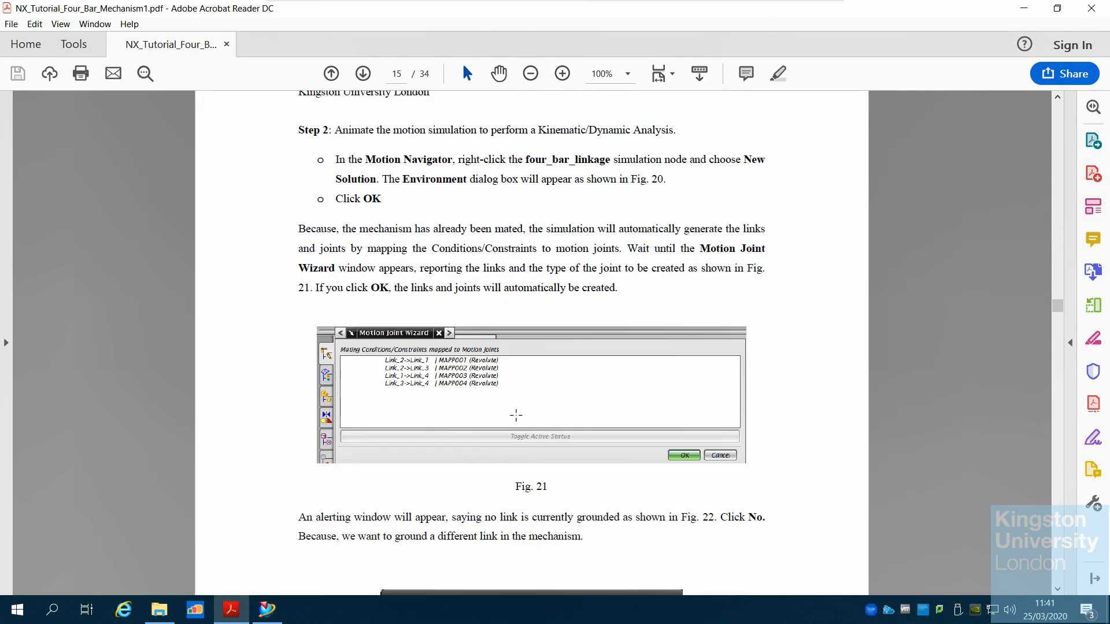
pyautogui.scroll(-4, 549, 348)
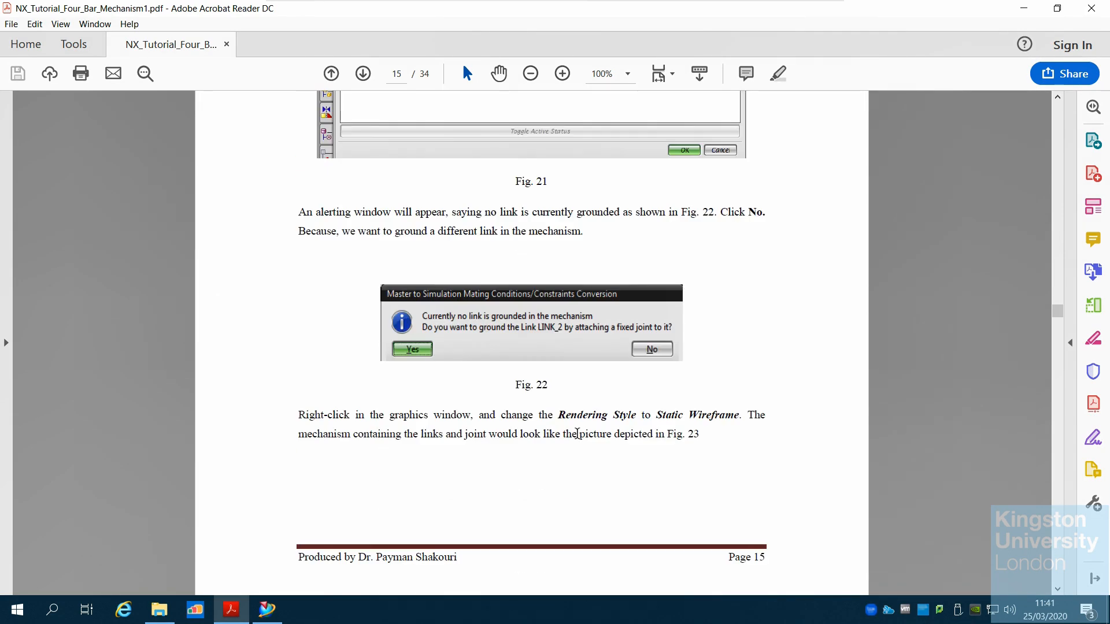
pyautogui.scroll(-4, 577, 434)
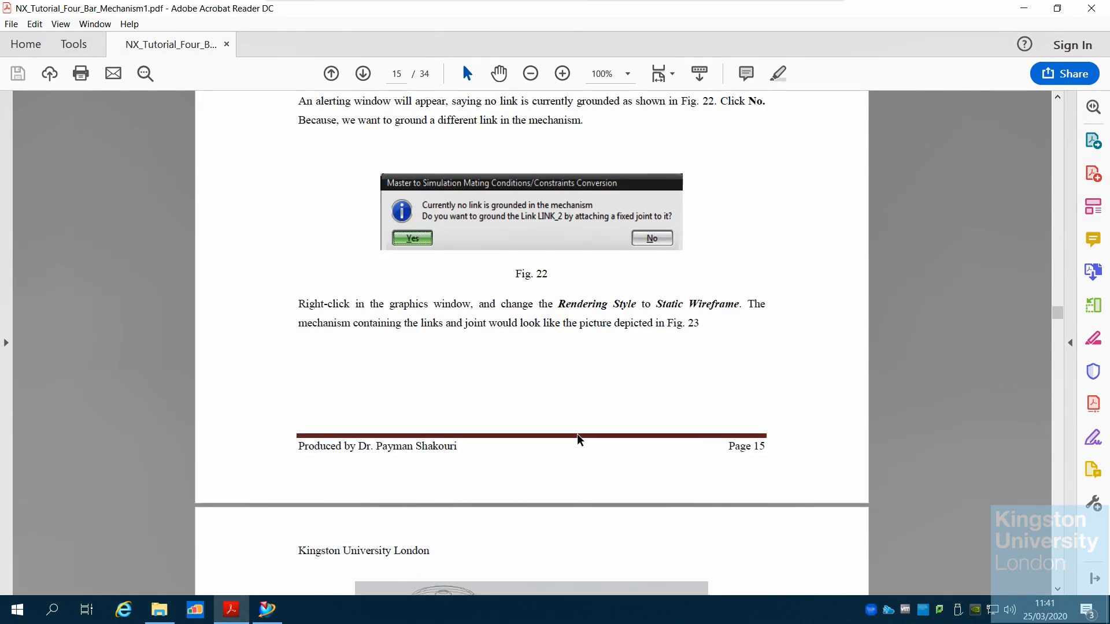
pyautogui.scroll(-5, 579, 440)
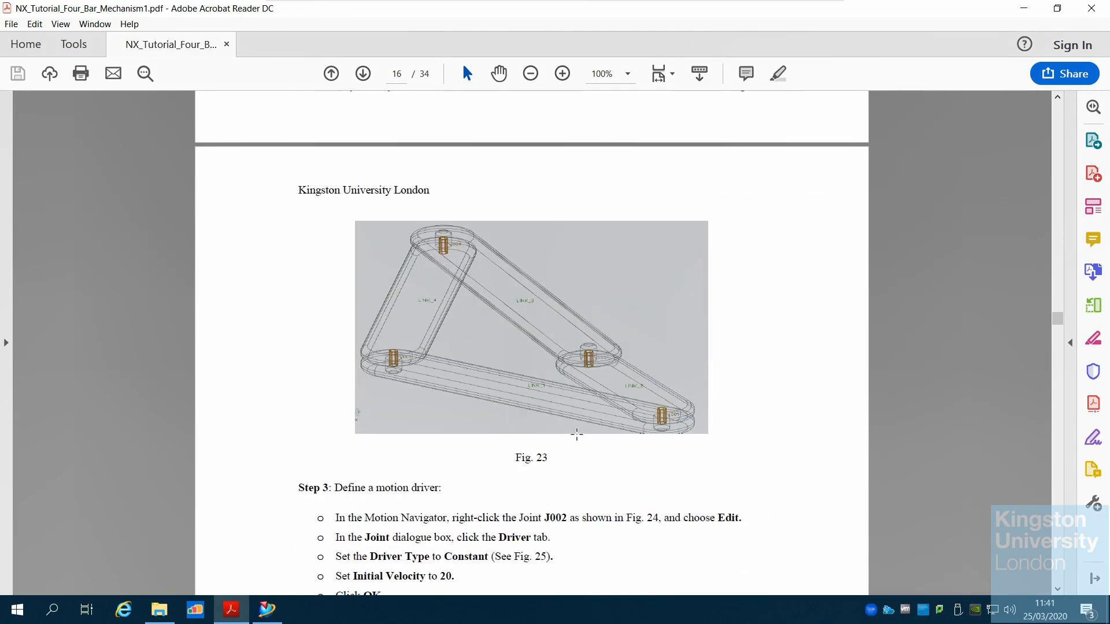
pyautogui.scroll(-4, 579, 440)
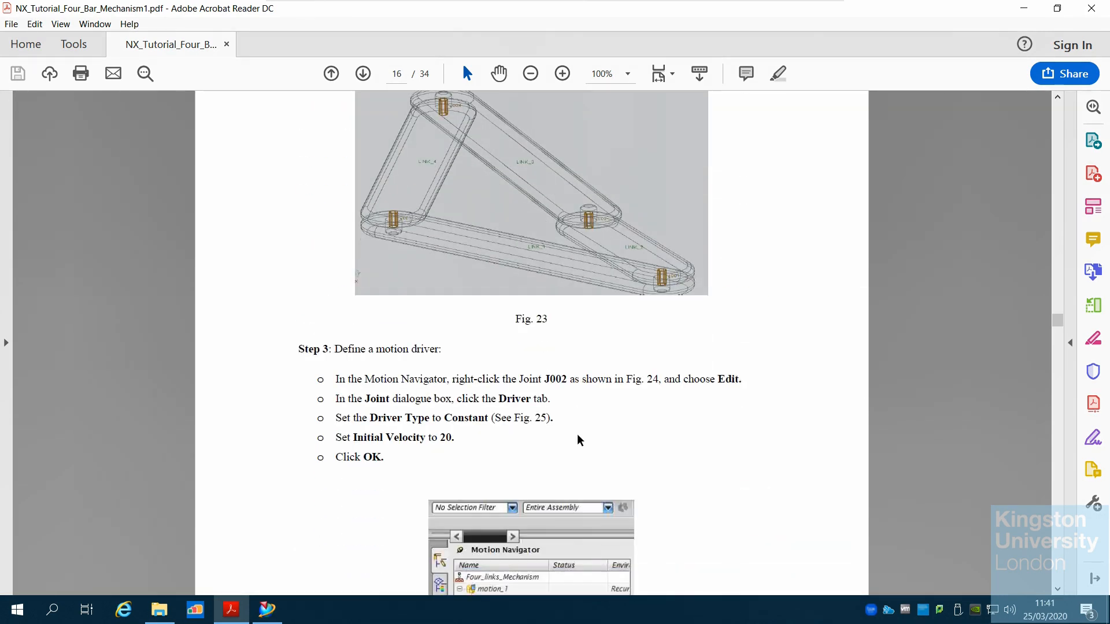
pyautogui.scroll(-1, 577, 434)
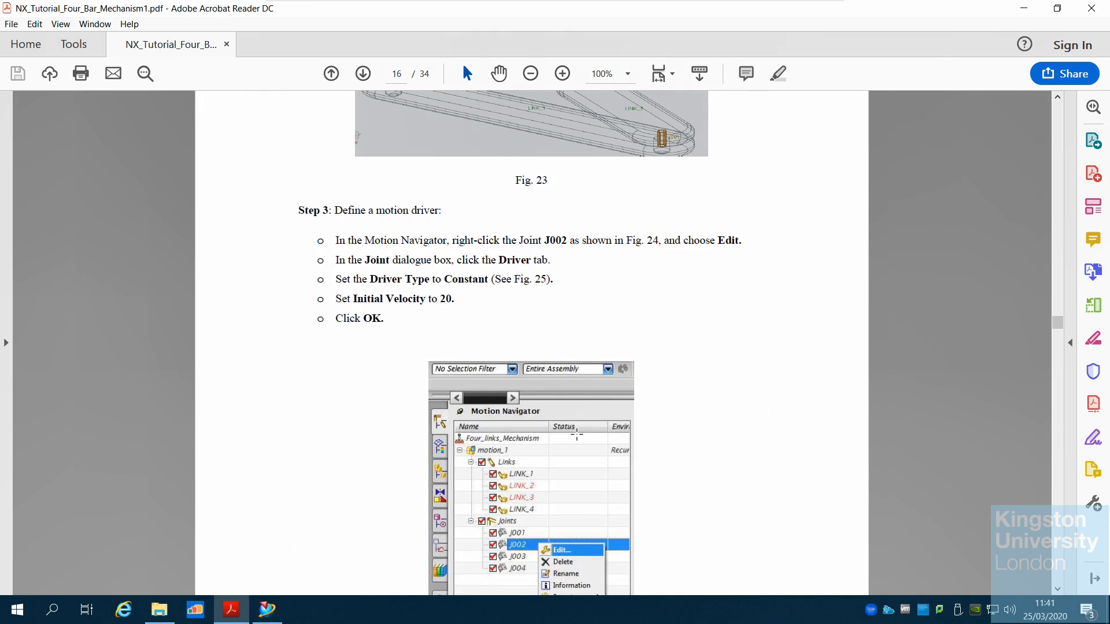
pyautogui.scroll(-1, 576, 435)
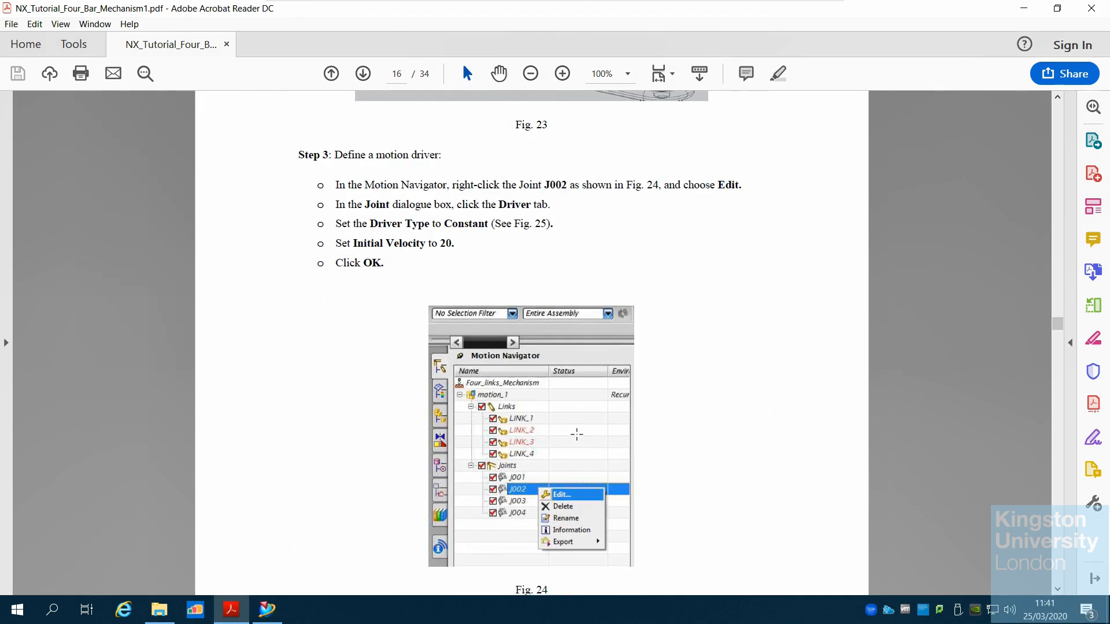
# Return to NX and expand the Links and Joints nodes in the Motion Navigator
pyautogui.click(266, 609)
pyautogui.click(29, 183)
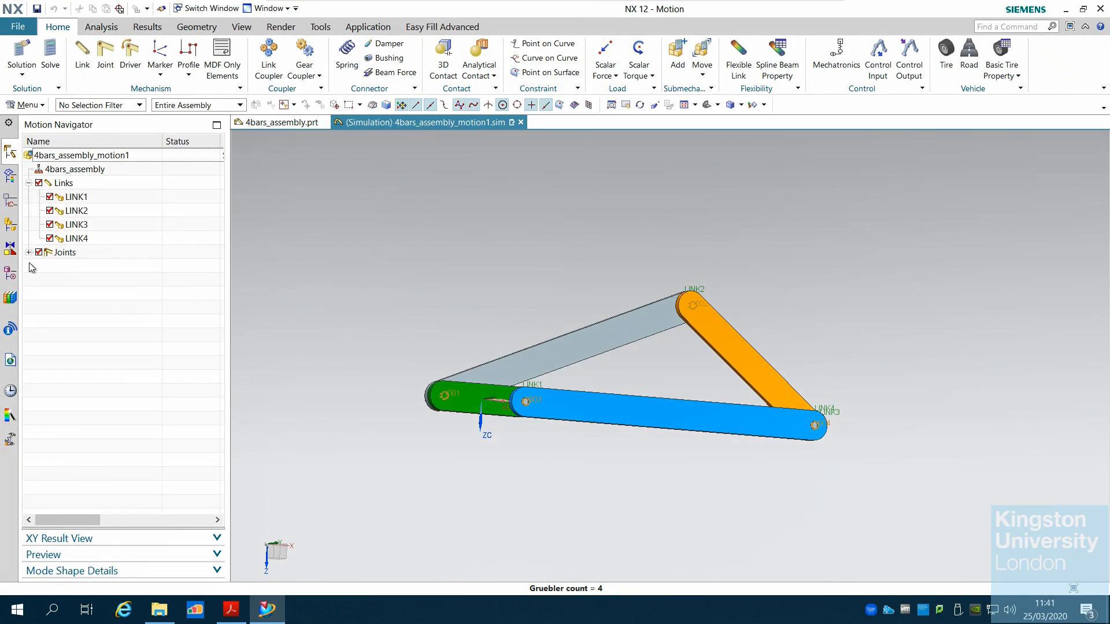
pyautogui.click(29, 253)
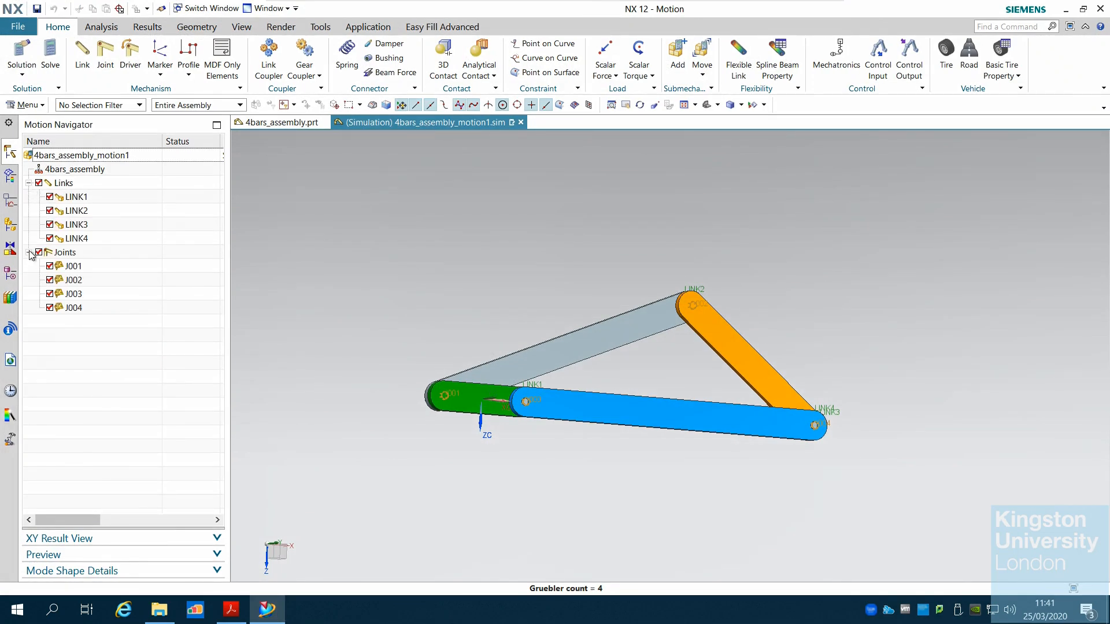
# Inspect joints J001 to J003, opening the joint definition of J001 and closing it without changes
pyautogui.click(74, 267)
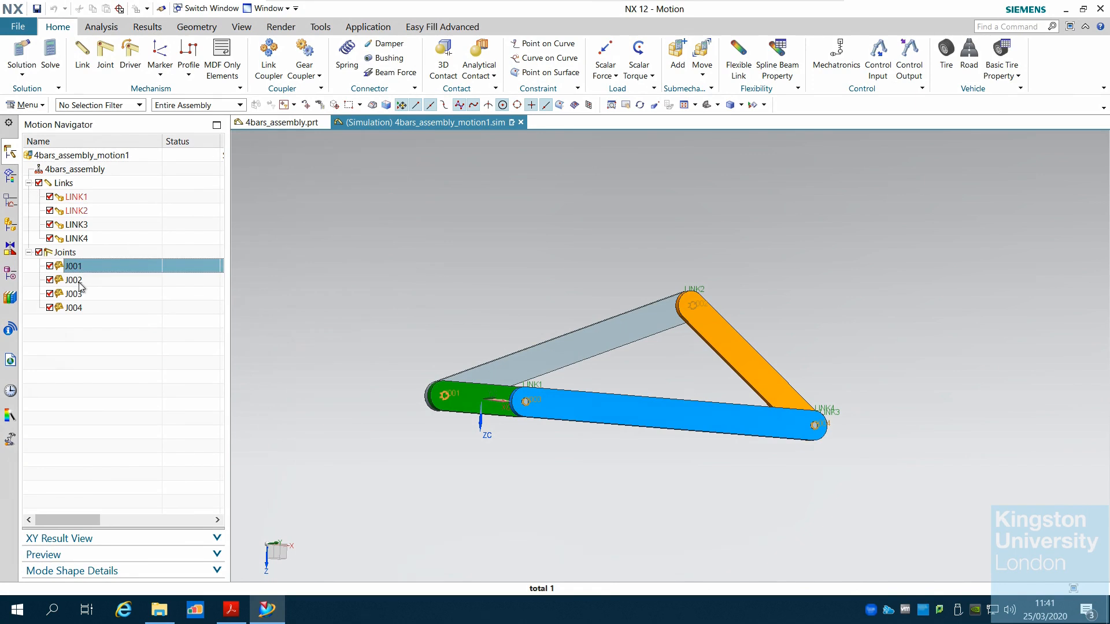
pyautogui.click(79, 282)
pyautogui.click(79, 293)
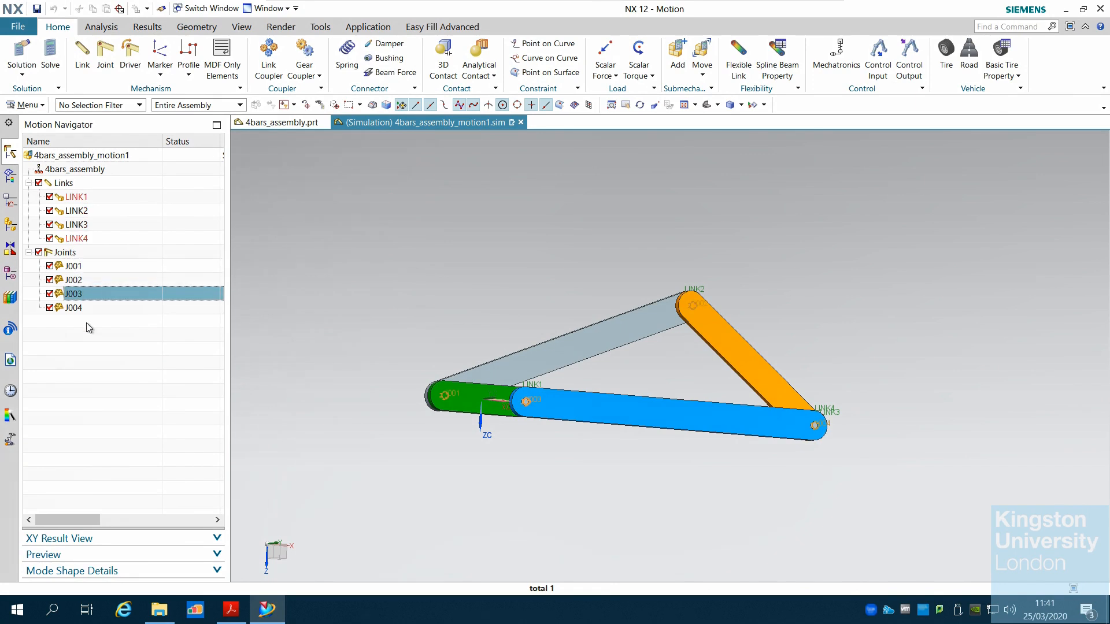
pyautogui.click(73, 266)
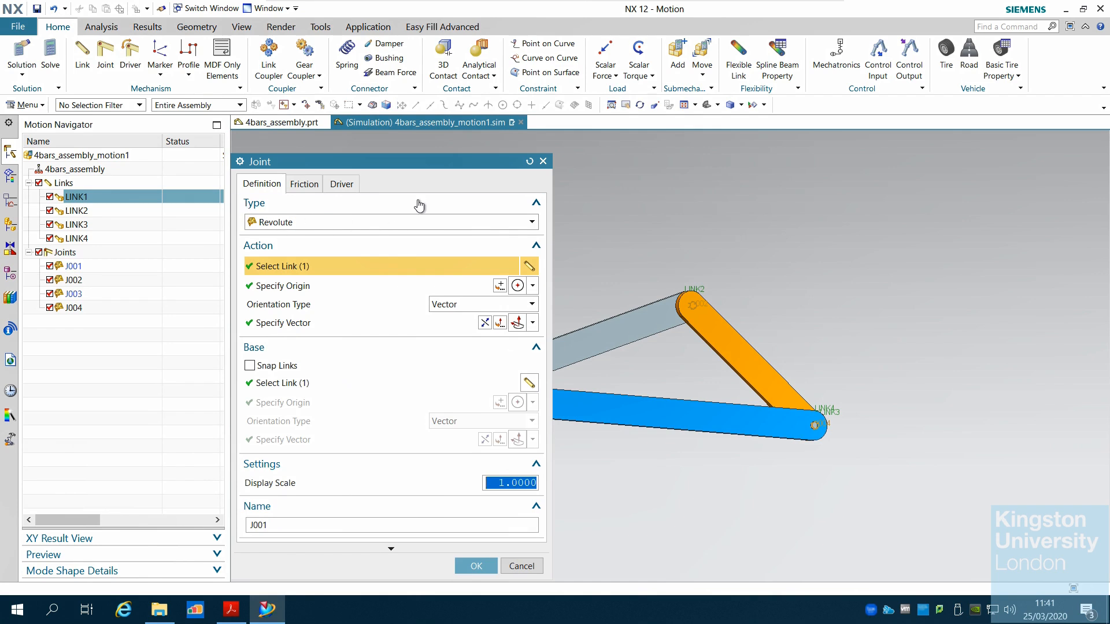
pyautogui.click(543, 161)
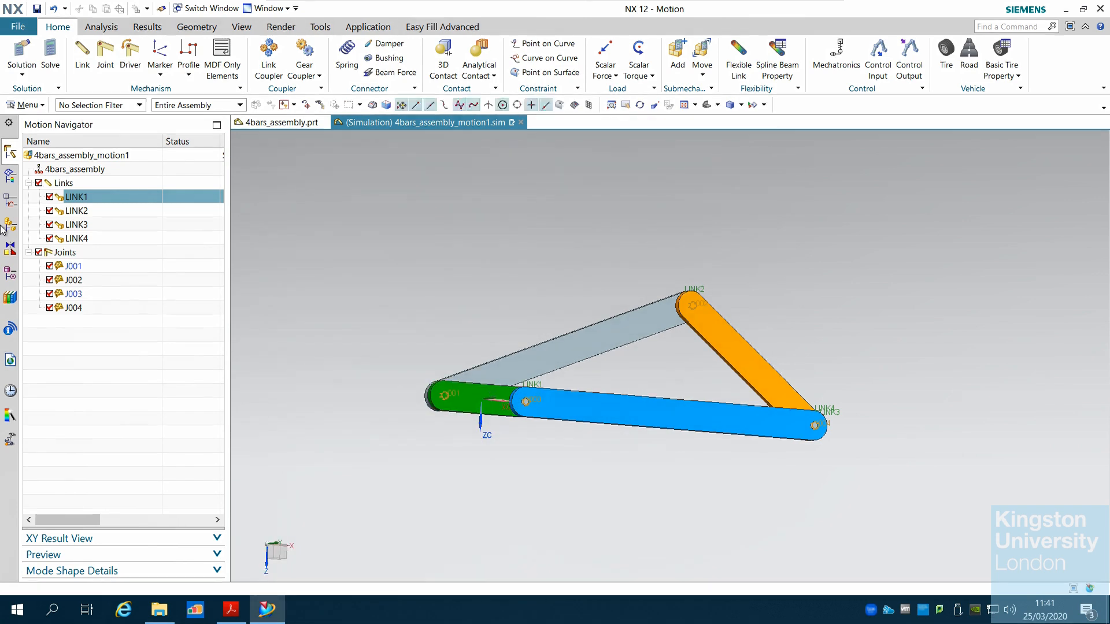
# Change the rendering style of the mechanism to Static Wireframe
pyautogui.click(84, 270)
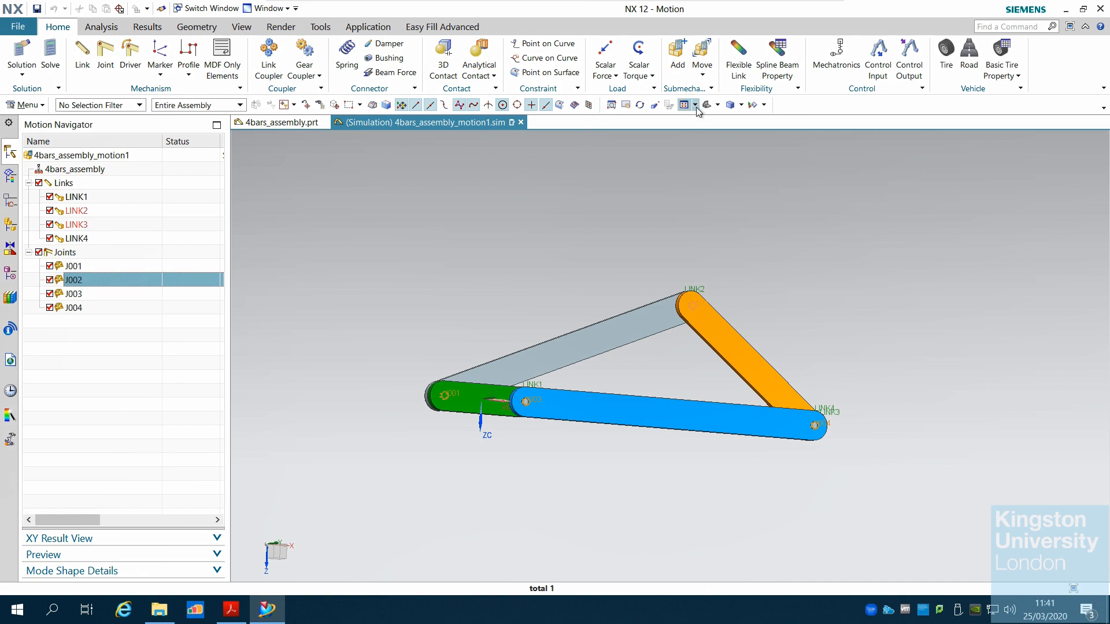
pyautogui.click(741, 105)
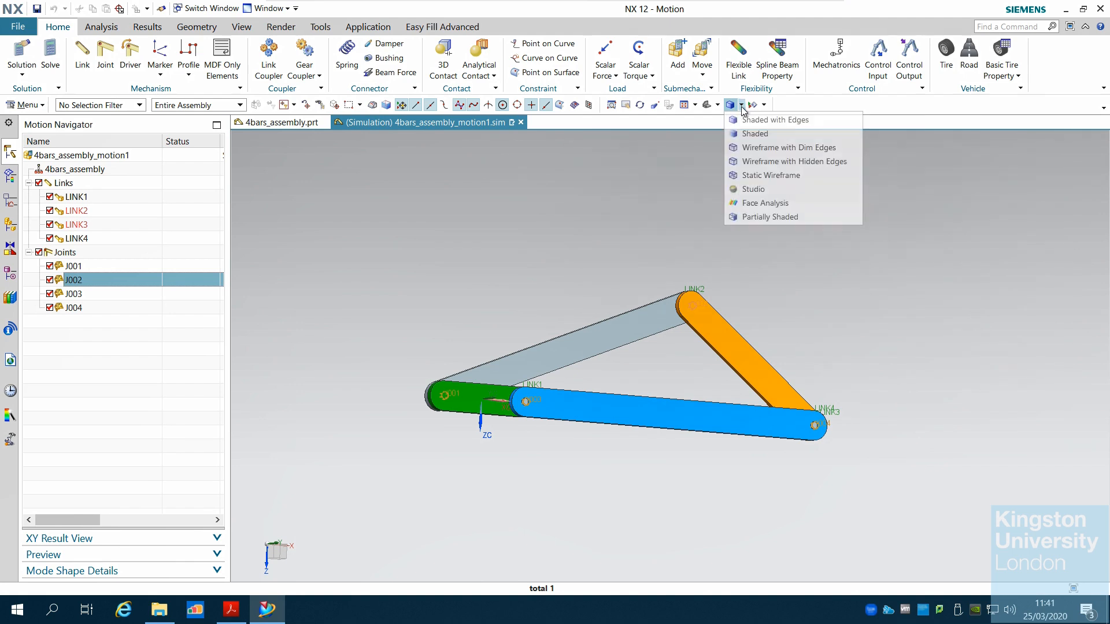
pyautogui.click(758, 175)
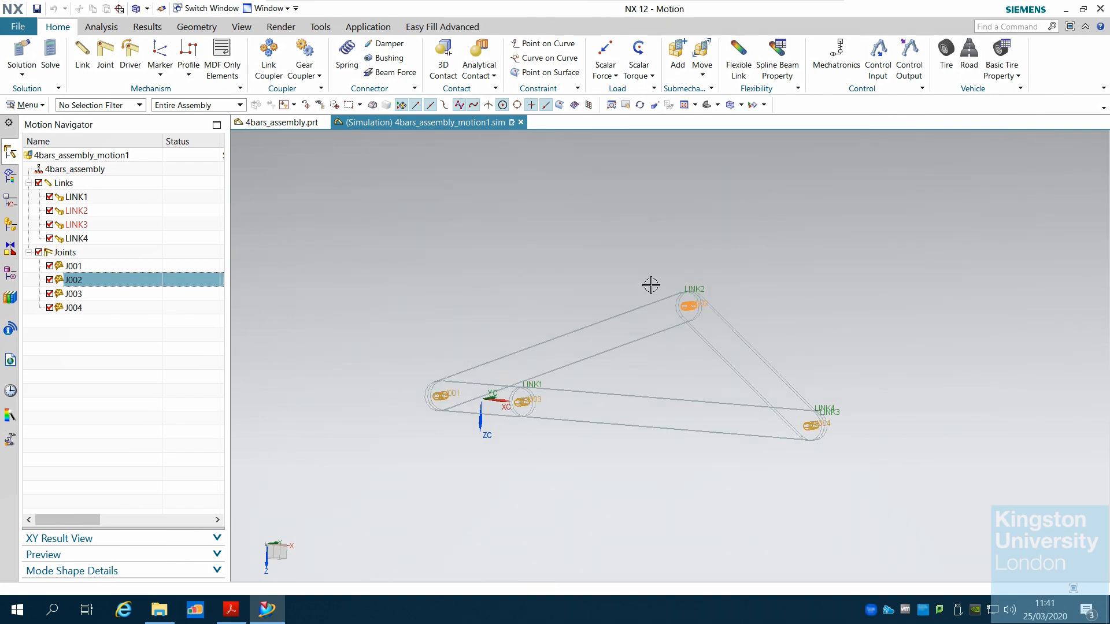
# Examine the joints and links in the wireframe view, highlighting each joint and link from the Motion Navigator
pyautogui.scroll(2, 500, 372)
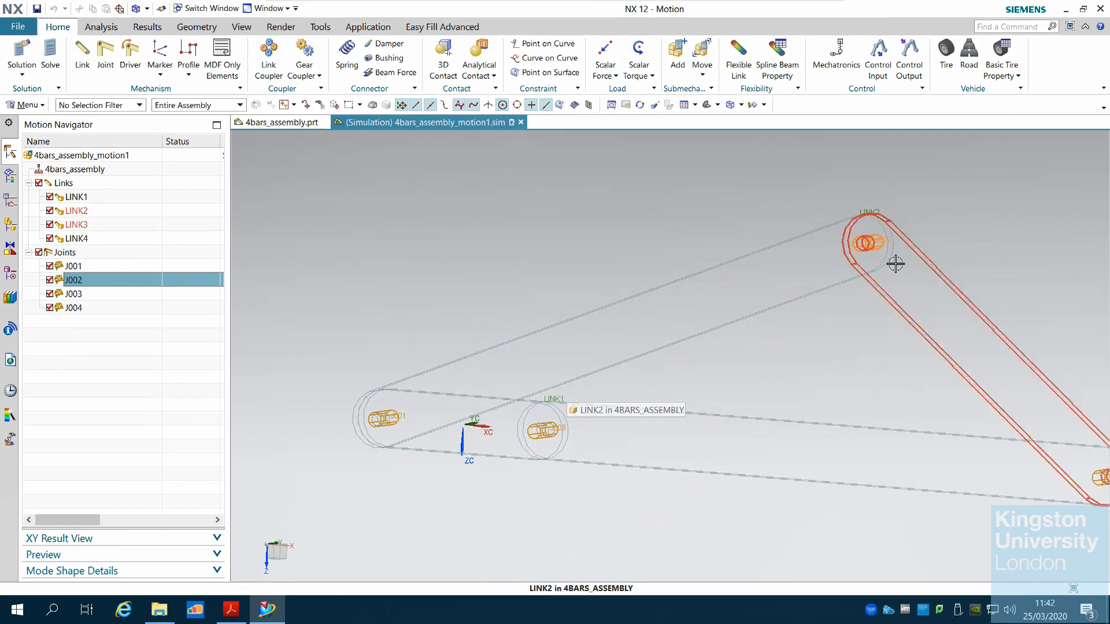
pyautogui.scroll(5, 538, 431)
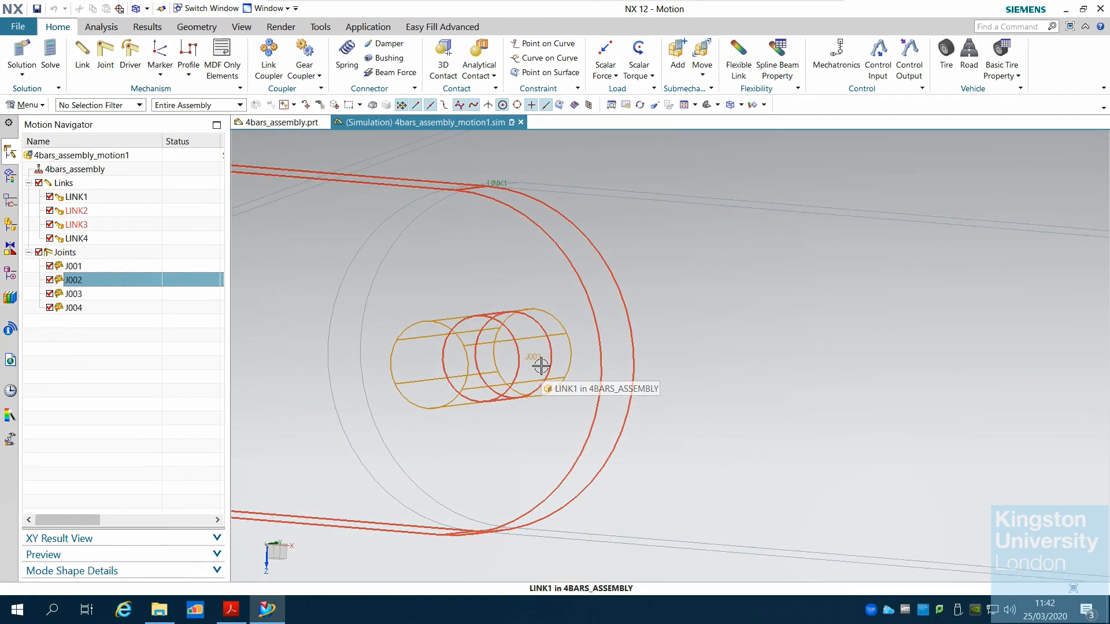
pyautogui.scroll(-5, 539, 369)
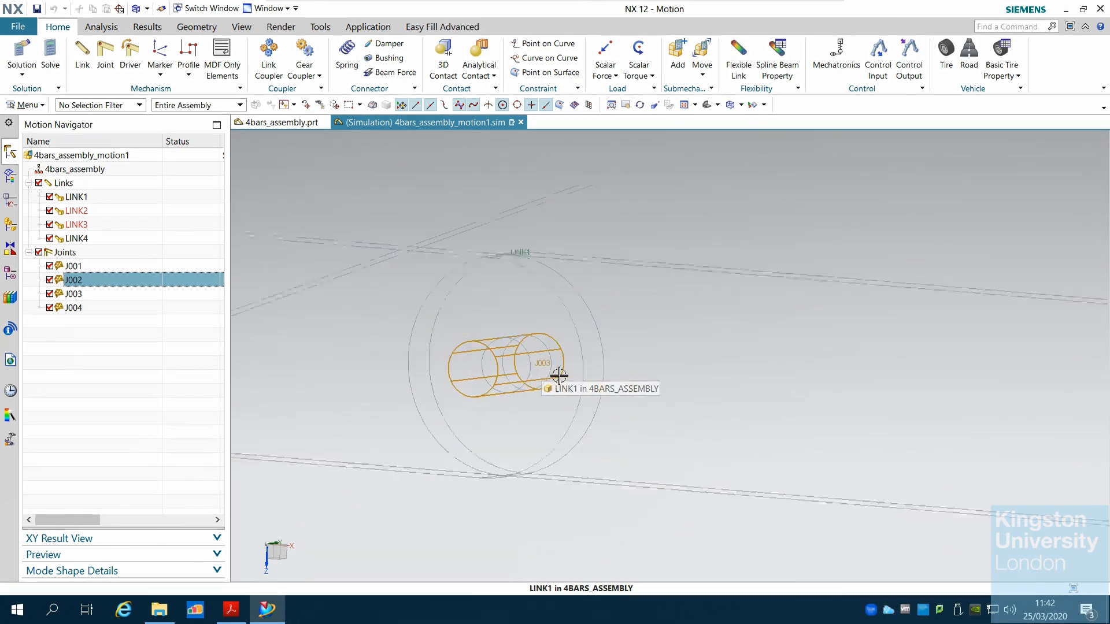
pyautogui.click(77, 295)
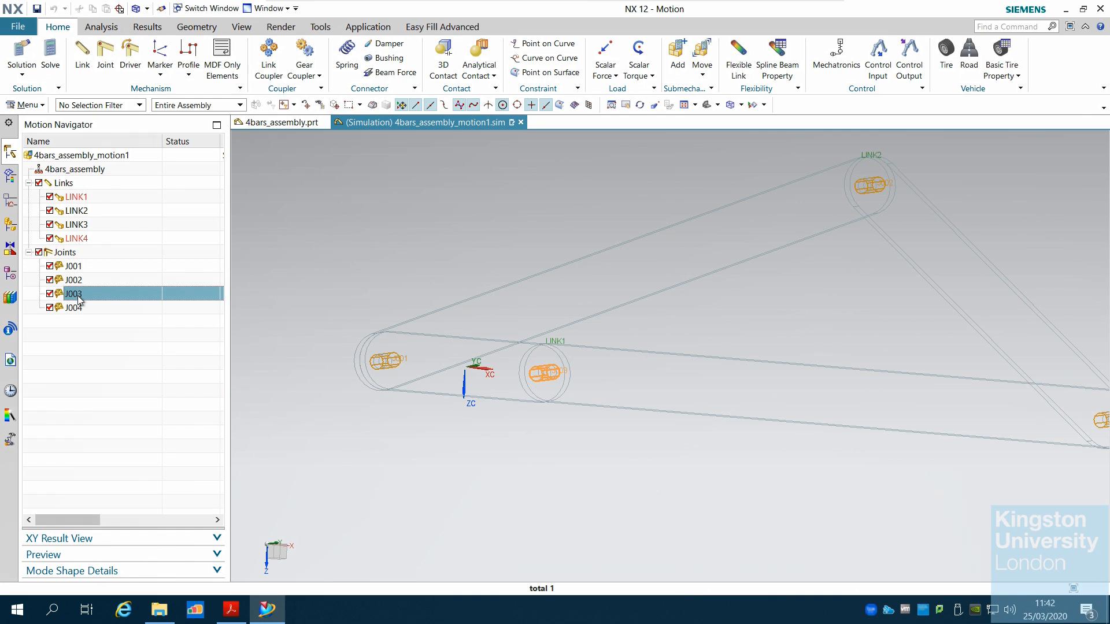
pyautogui.click(79, 283)
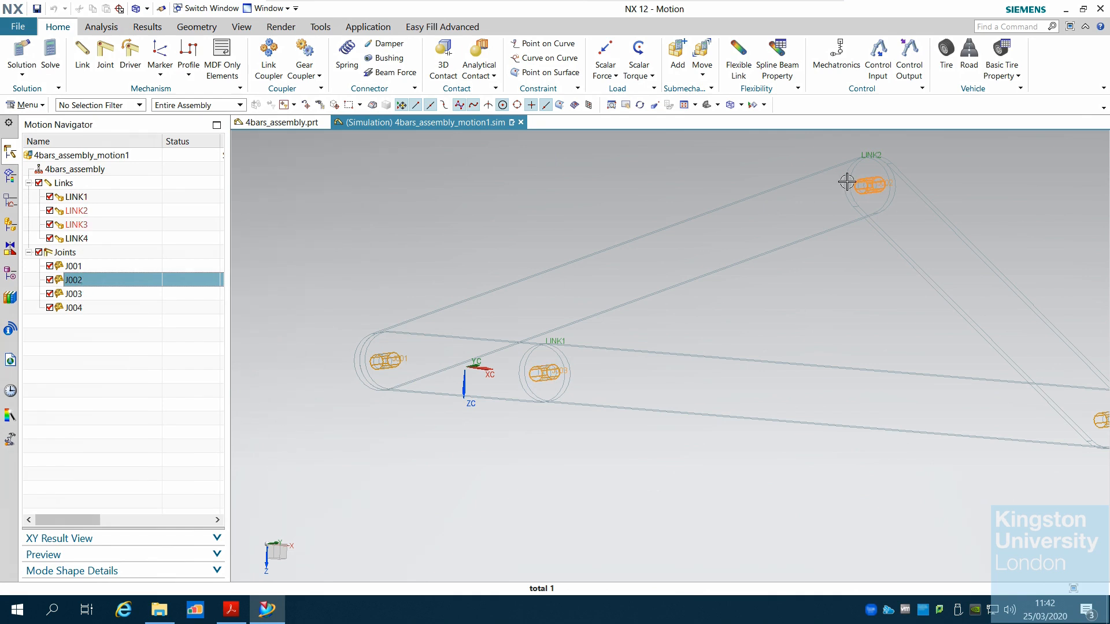
pyautogui.click(83, 267)
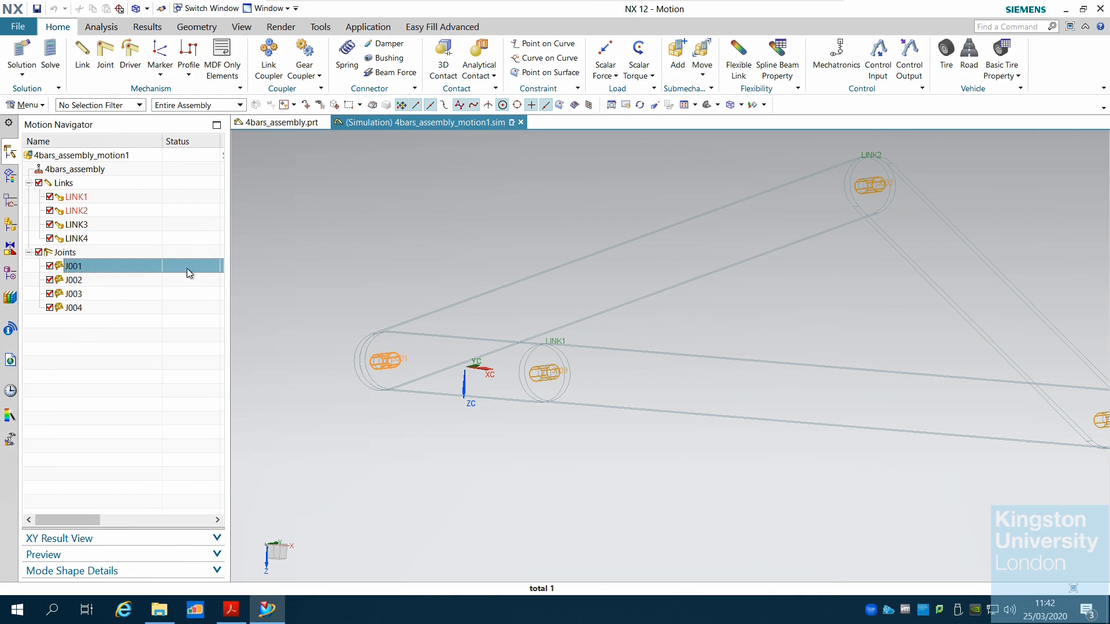
pyautogui.click(86, 202)
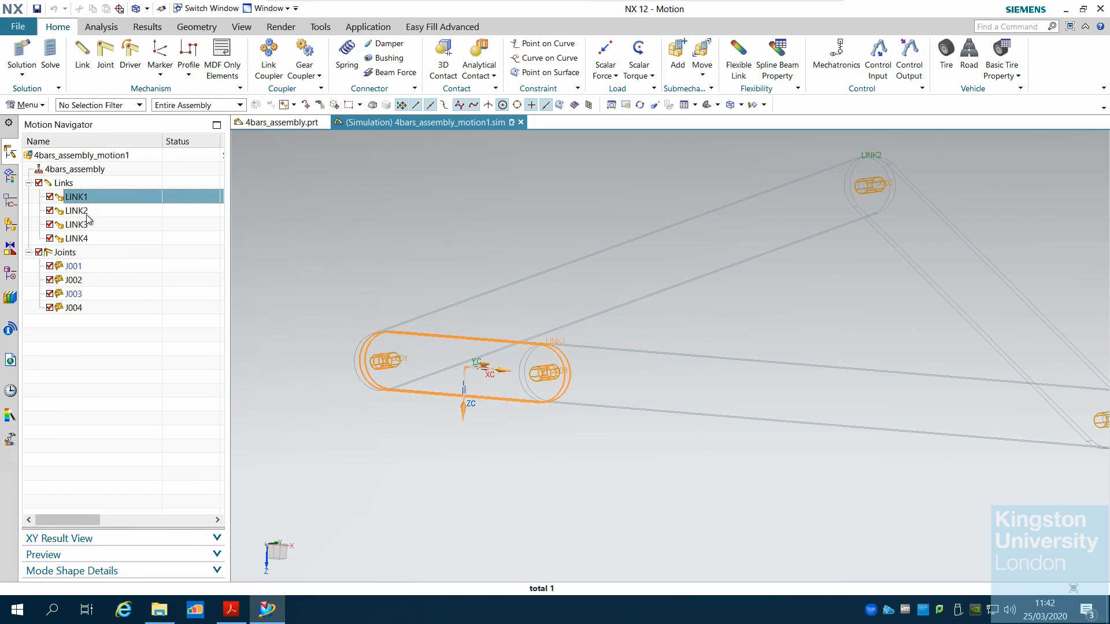
pyautogui.click(88, 212)
pyautogui.click(89, 227)
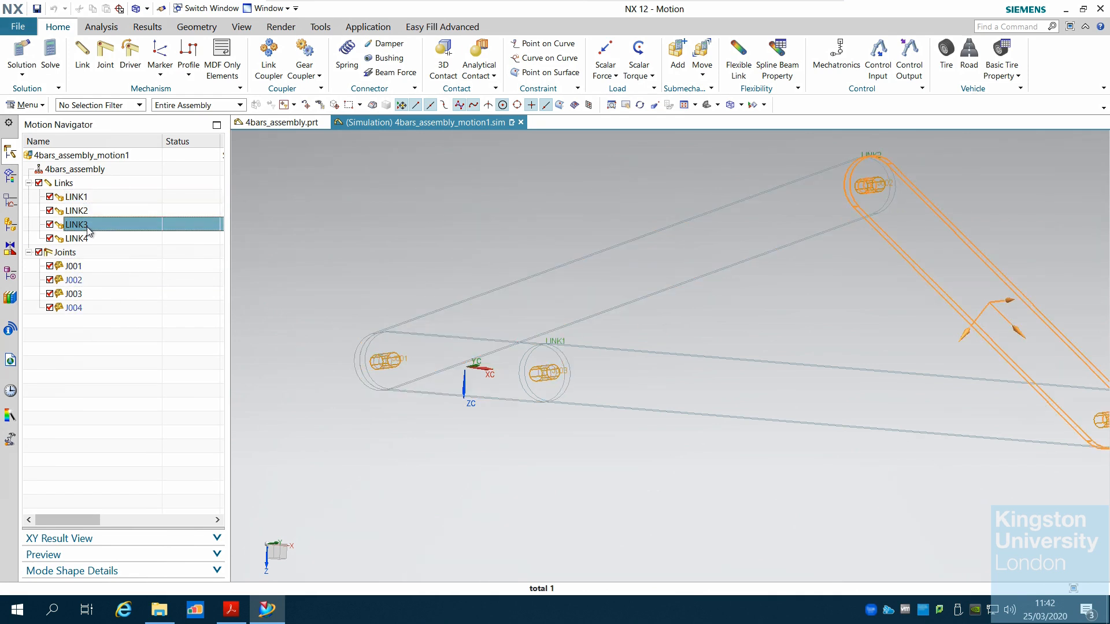
pyautogui.click(88, 240)
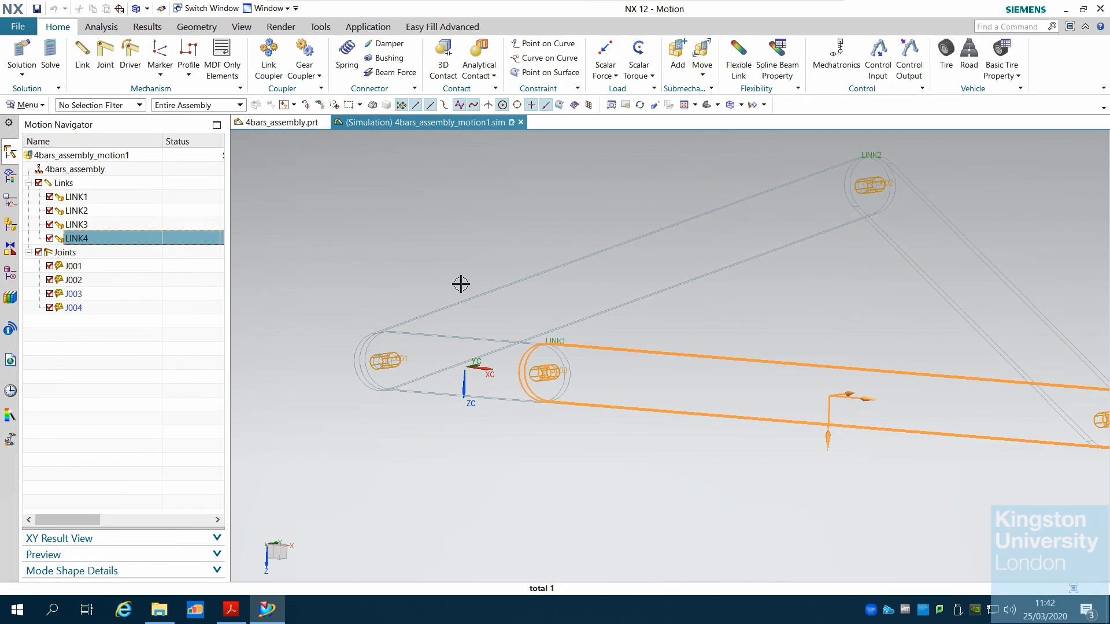
pyautogui.scroll(-3, 458, 281)
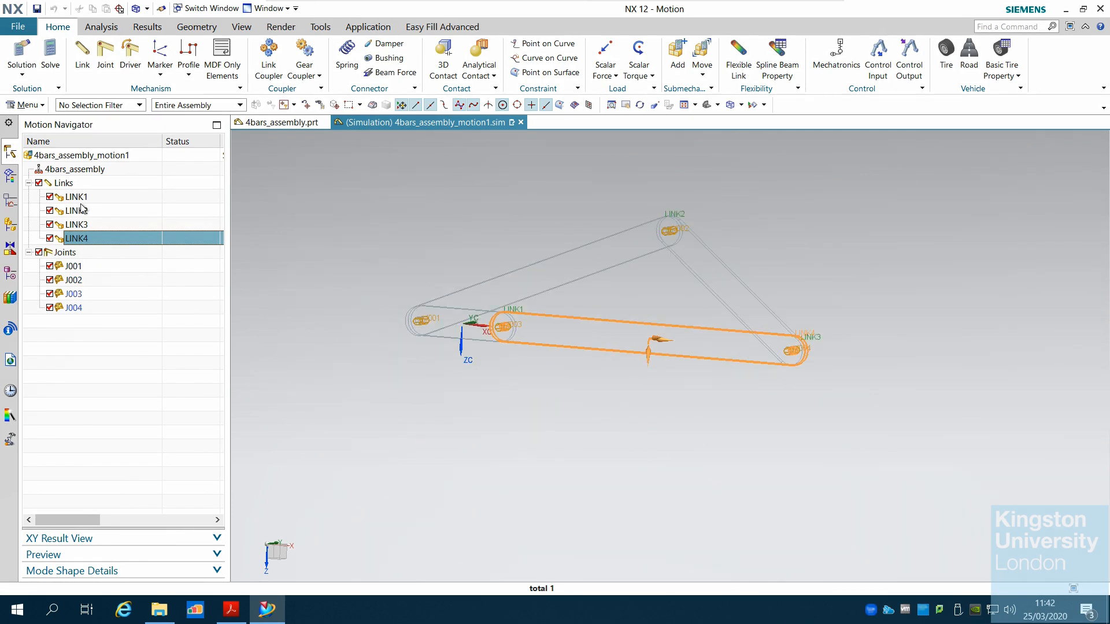
# Switch to the tutorial PDF and read Step 3 on the driver settings and creating a fixed joint
pyautogui.click(231, 609)
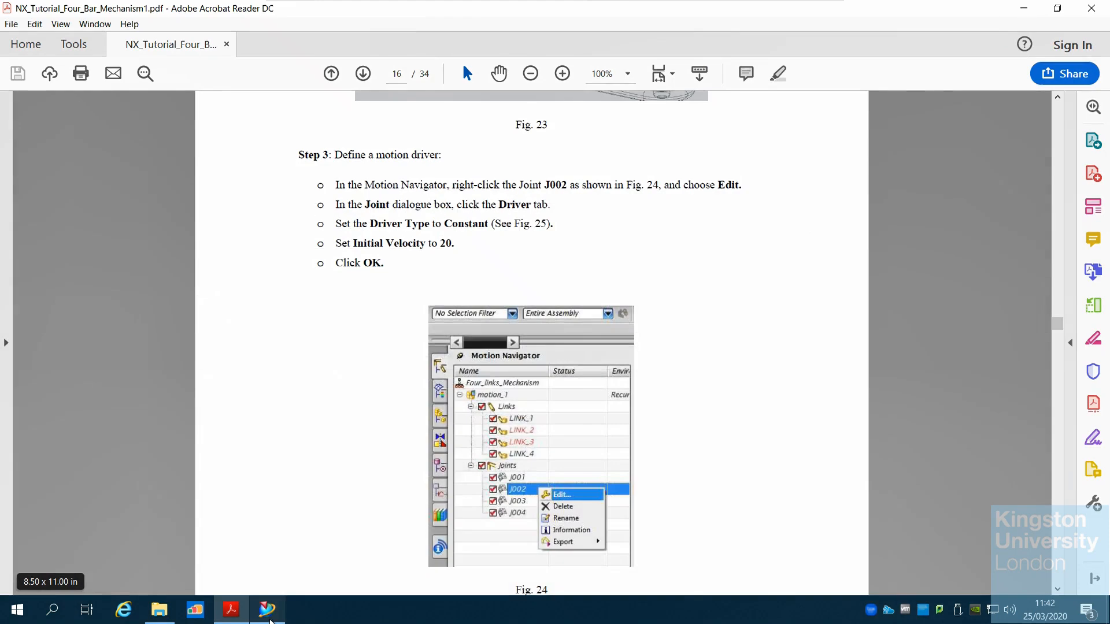
pyautogui.scroll(-10, 645, 434)
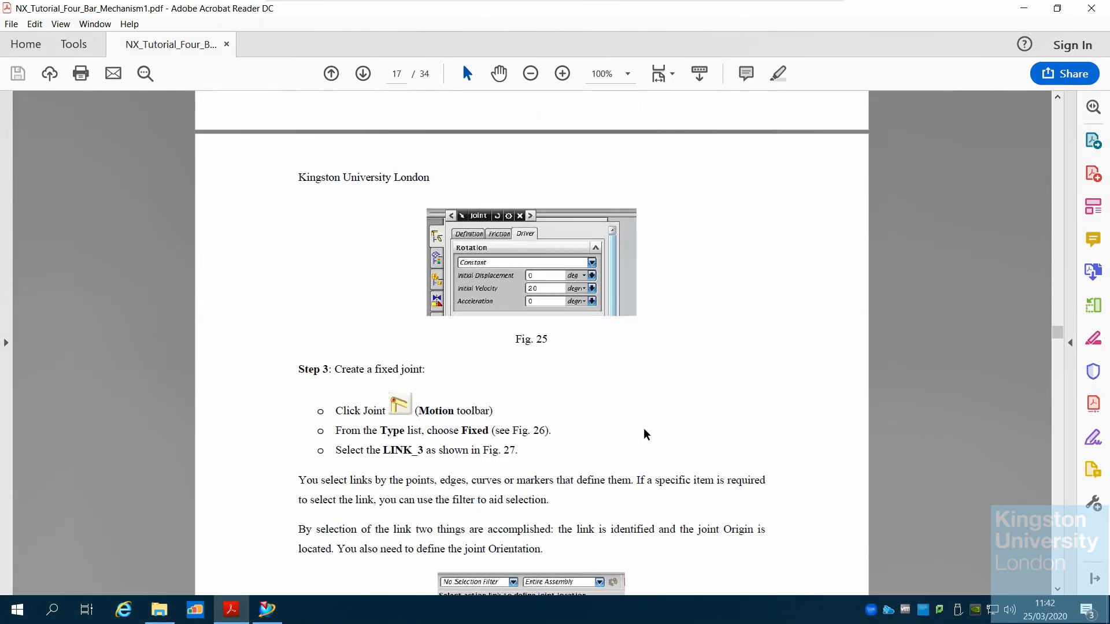
pyautogui.scroll(-5, 645, 433)
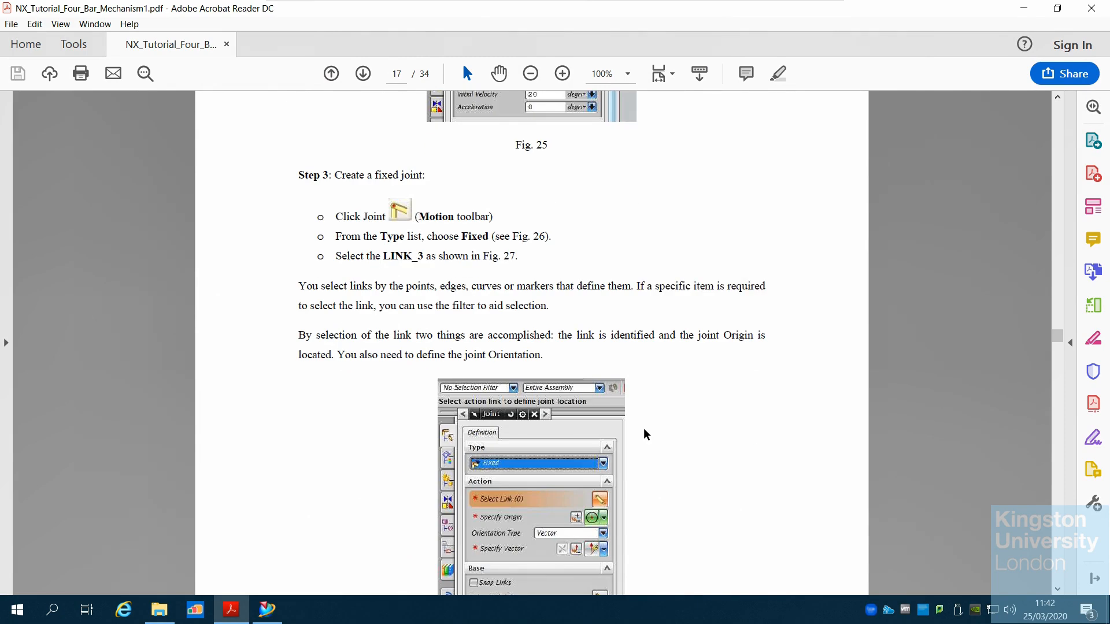
pyautogui.scroll(3, 645, 433)
pyautogui.scroll(1, 643, 428)
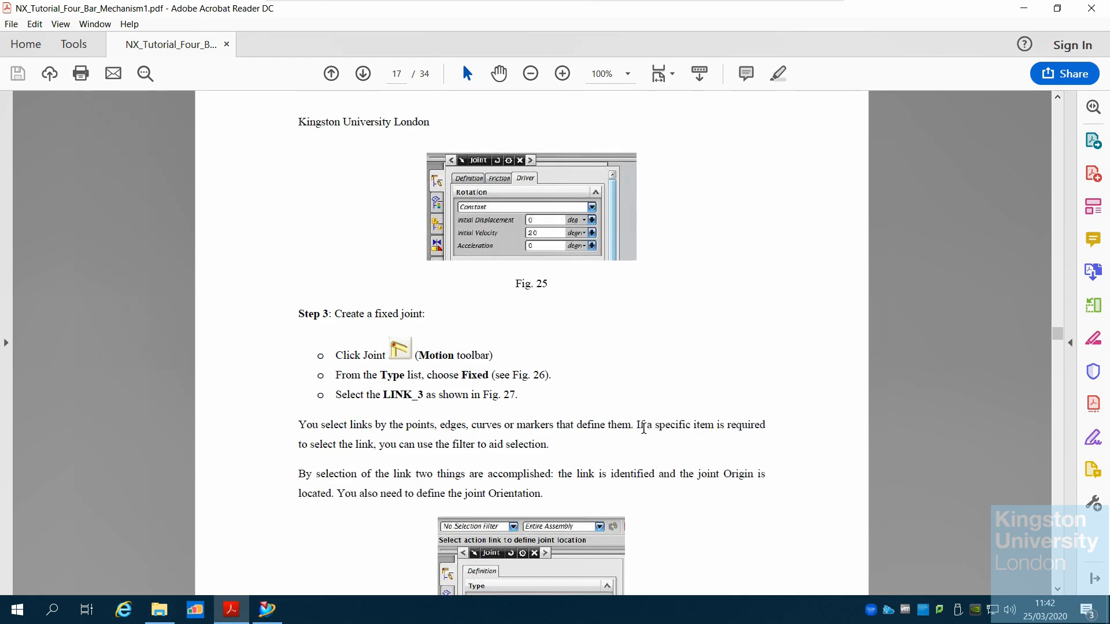
pyautogui.scroll(-2, 643, 428)
pyautogui.scroll(3, 644, 432)
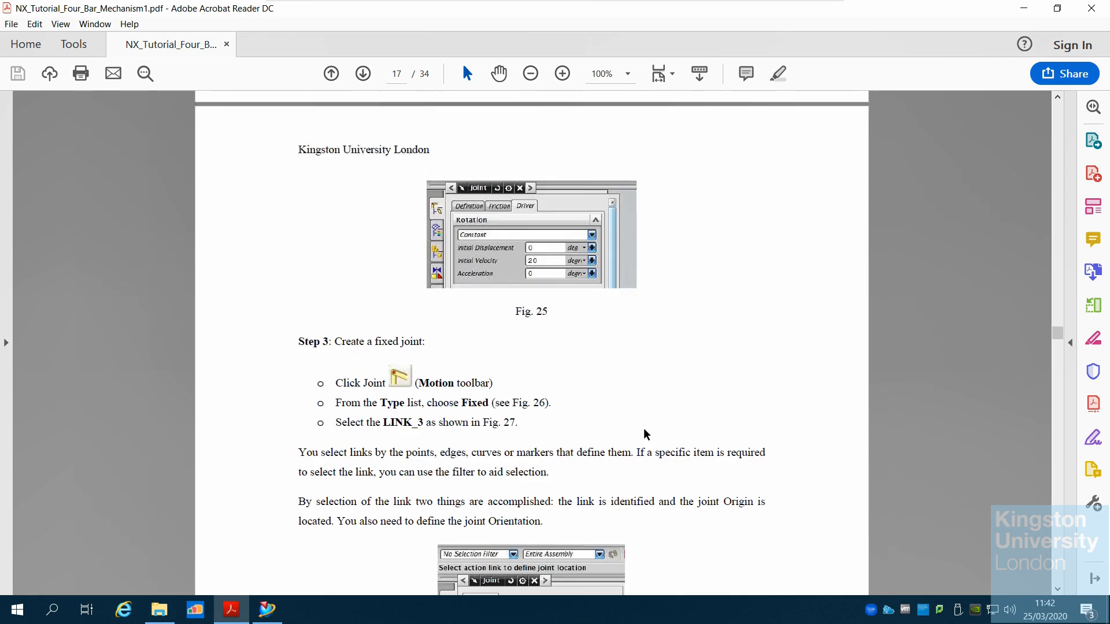
# Scroll through the tutorial pages covering Step 3 on defining the motion driver and creating a fixed joint
pyautogui.scroll(2, 645, 434)
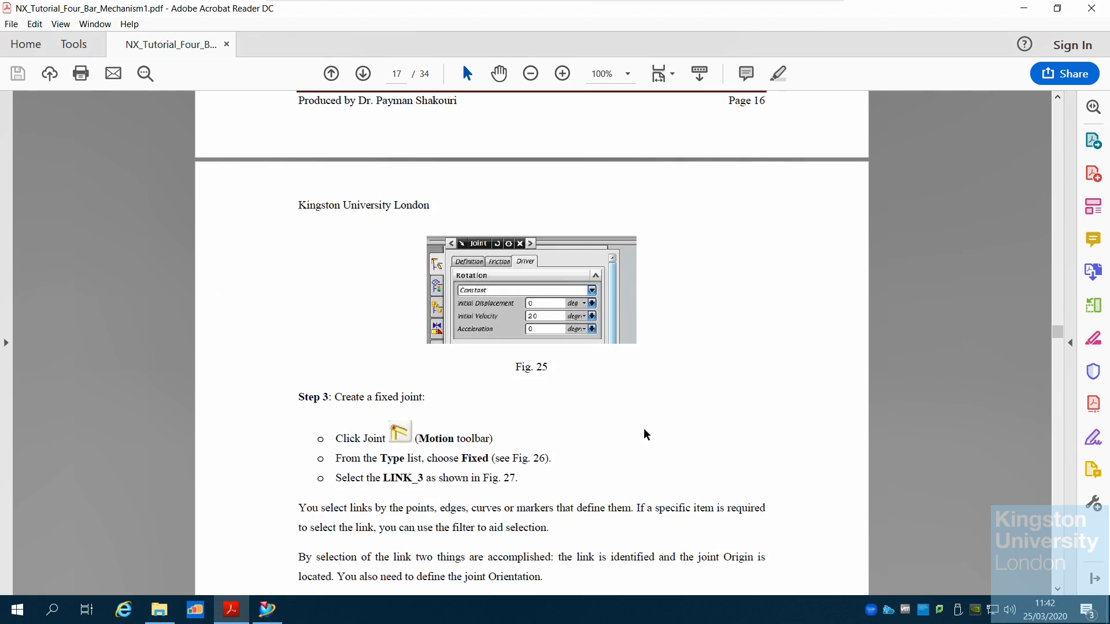
pyautogui.scroll(12, 645, 434)
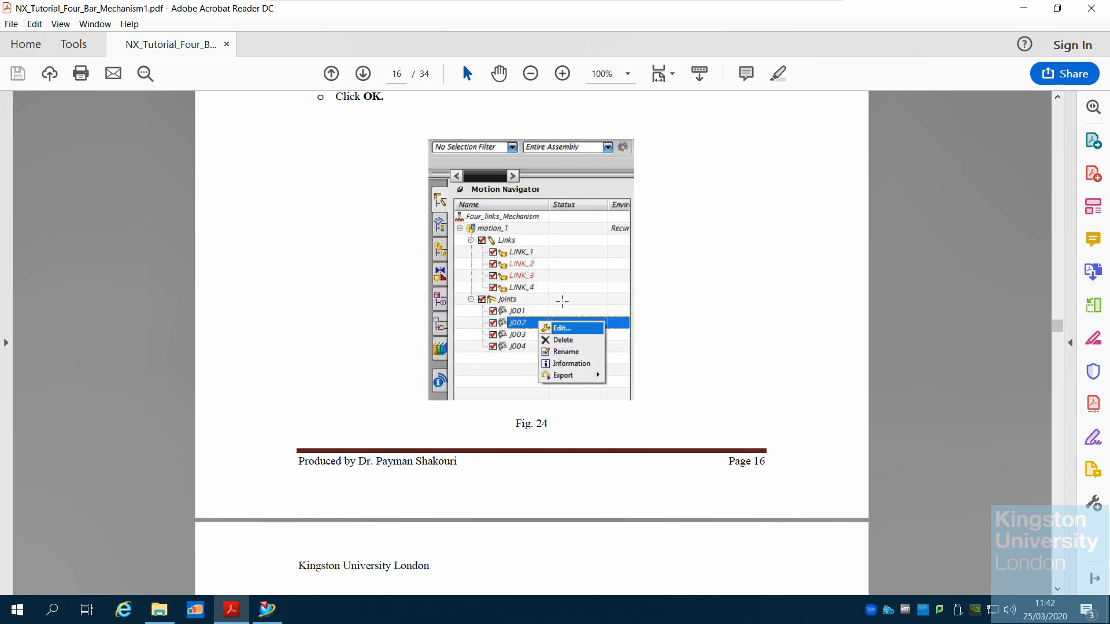
pyautogui.scroll(-7, 601, 388)
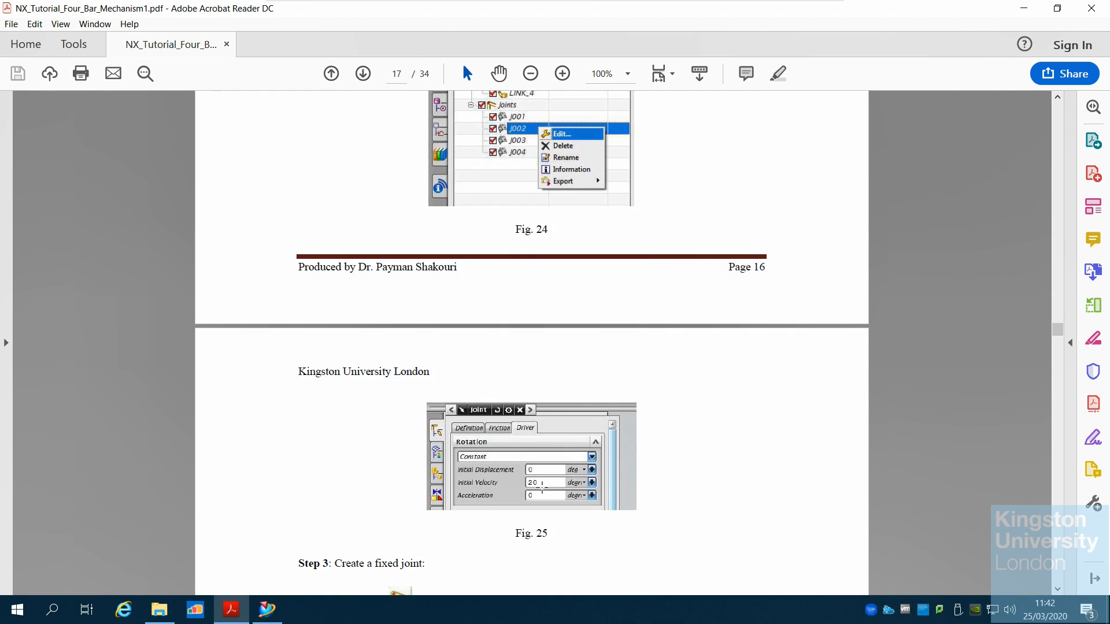
pyautogui.scroll(-16, 543, 485)
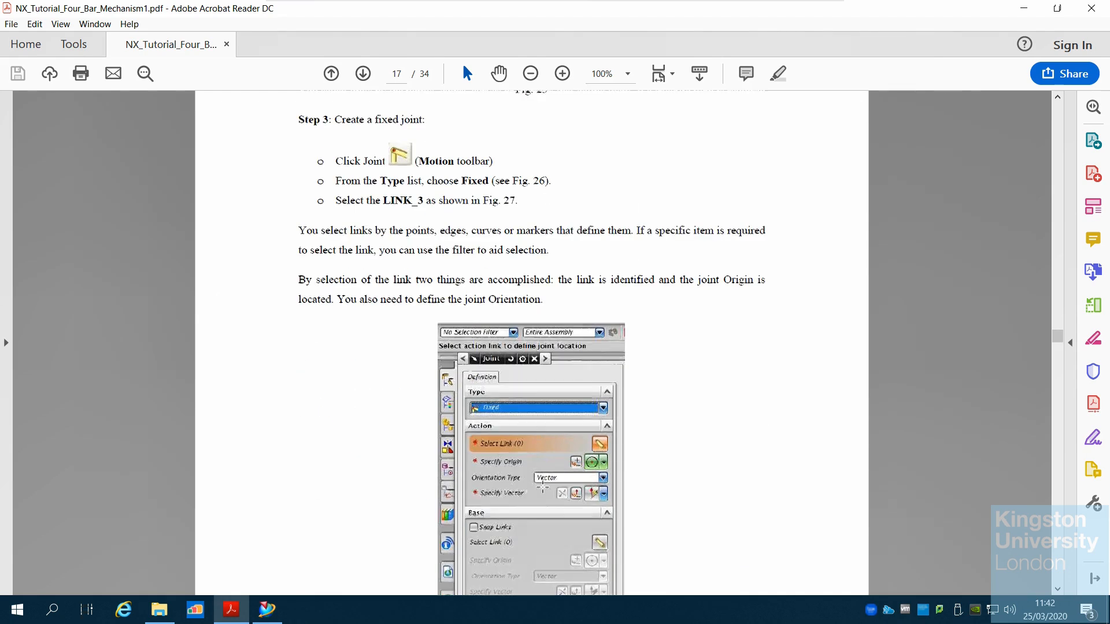
pyautogui.scroll(-6, 542, 487)
pyautogui.scroll(18, 542, 487)
pyautogui.scroll(15, 543, 486)
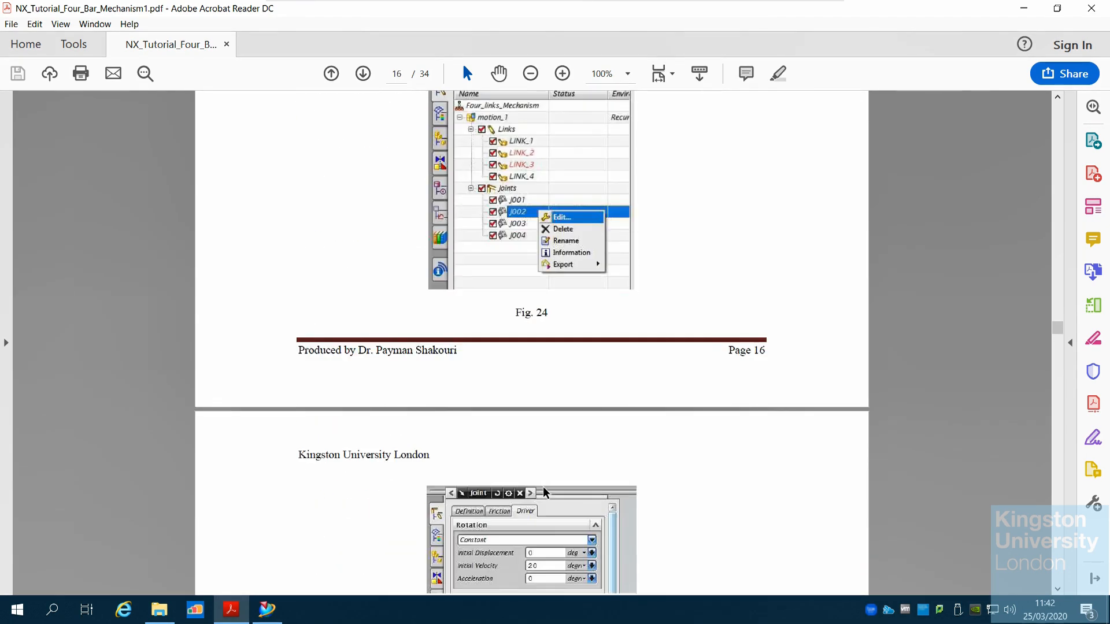
pyautogui.scroll(13, 543, 486)
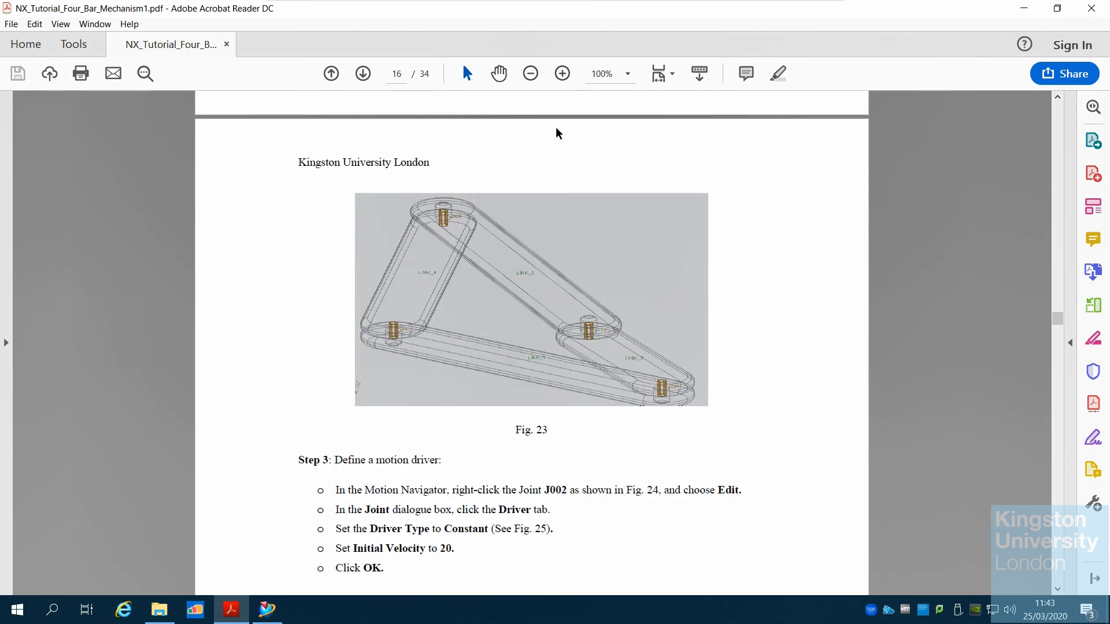
# Zoom into the tutorial's Fig. 23 to examine the joint labels, then zoom back out to 100%
pyautogui.click(562, 73)
pyautogui.click(562, 74)
pyautogui.click(562, 73)
pyautogui.scroll(-5, 595, 227)
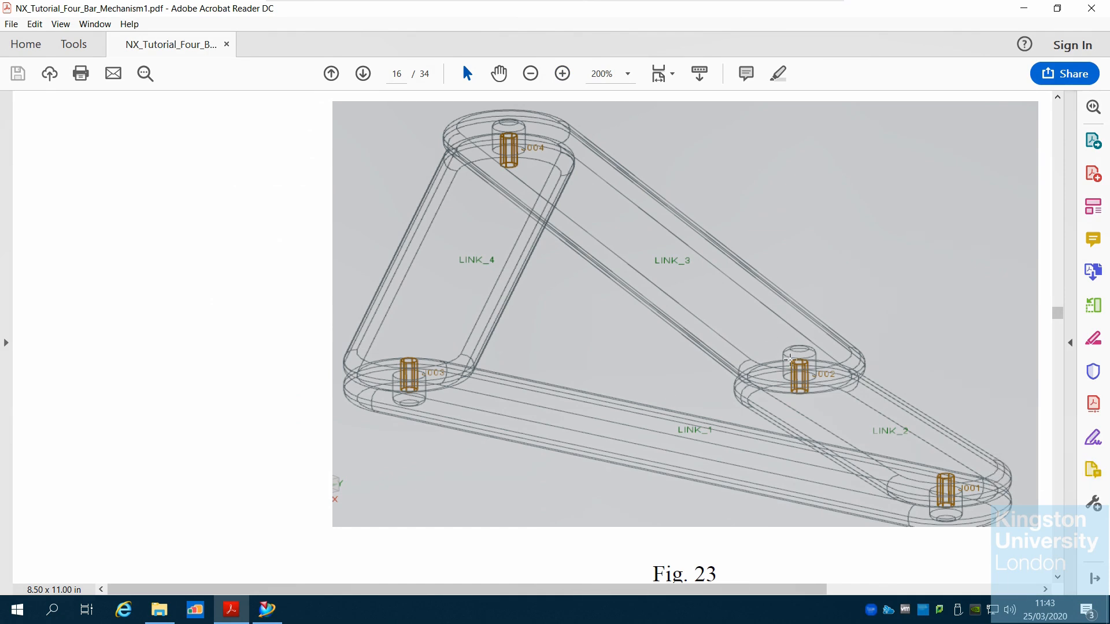
pyautogui.click(531, 77)
pyautogui.click(530, 77)
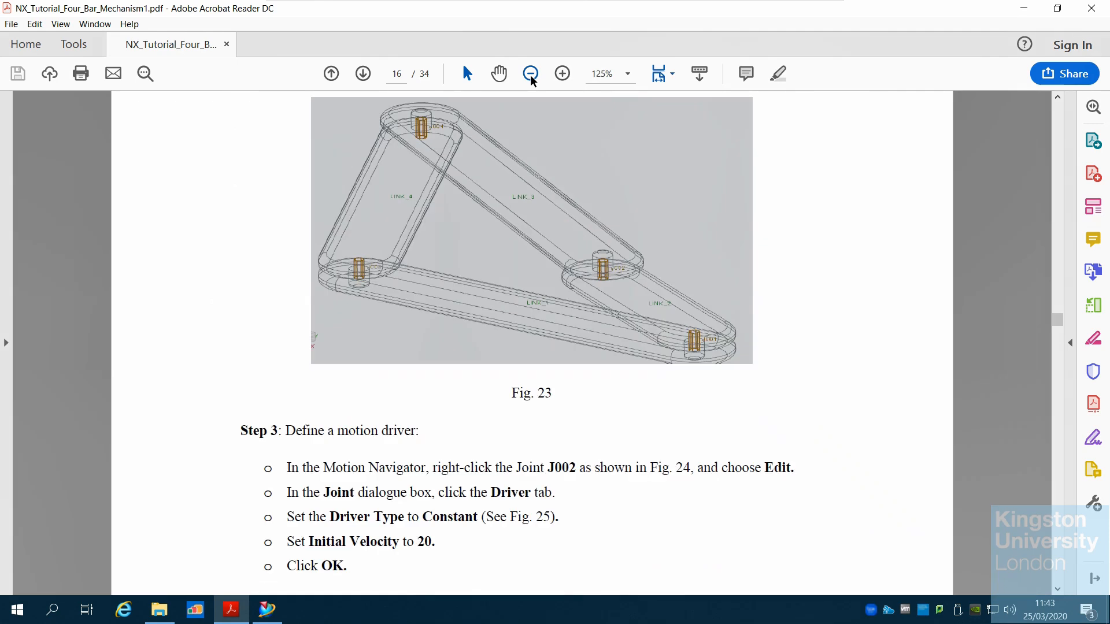
pyautogui.click(531, 74)
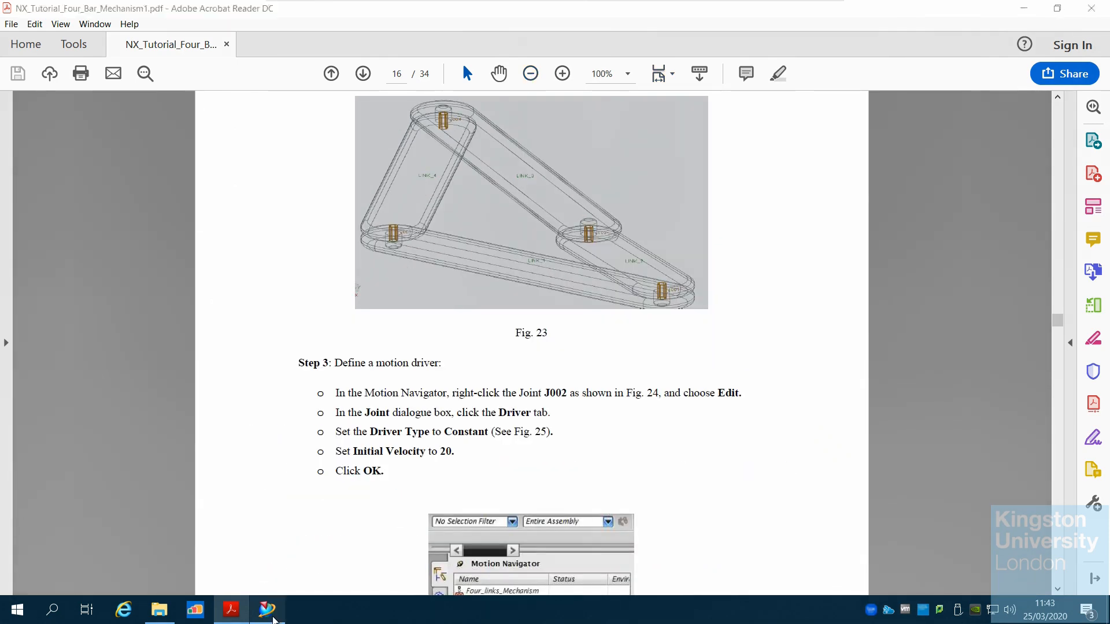
# Highlight joint J003 in the Motion Navigator and compare it with the tutorial's Fig. 24
pyautogui.click(274, 618)
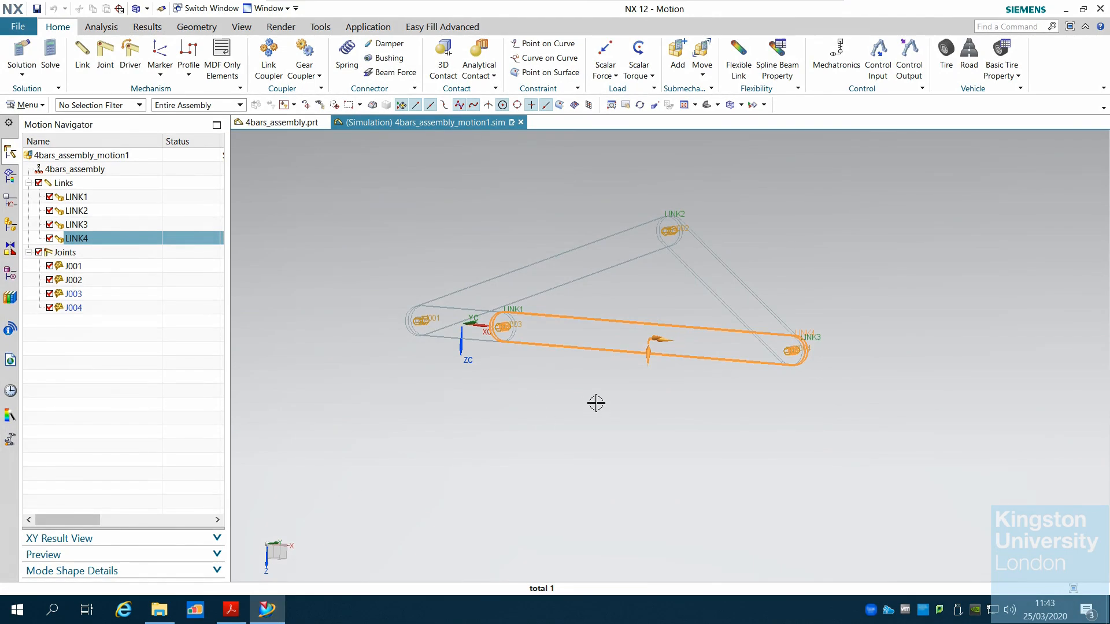
pyautogui.press('Escape')
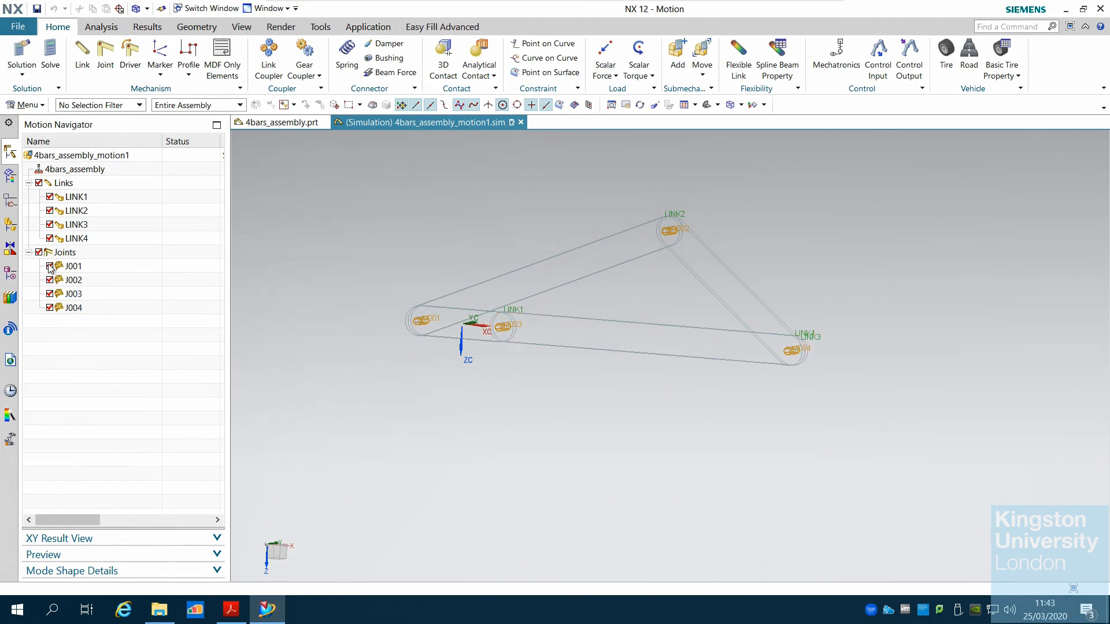
pyautogui.click(73, 294)
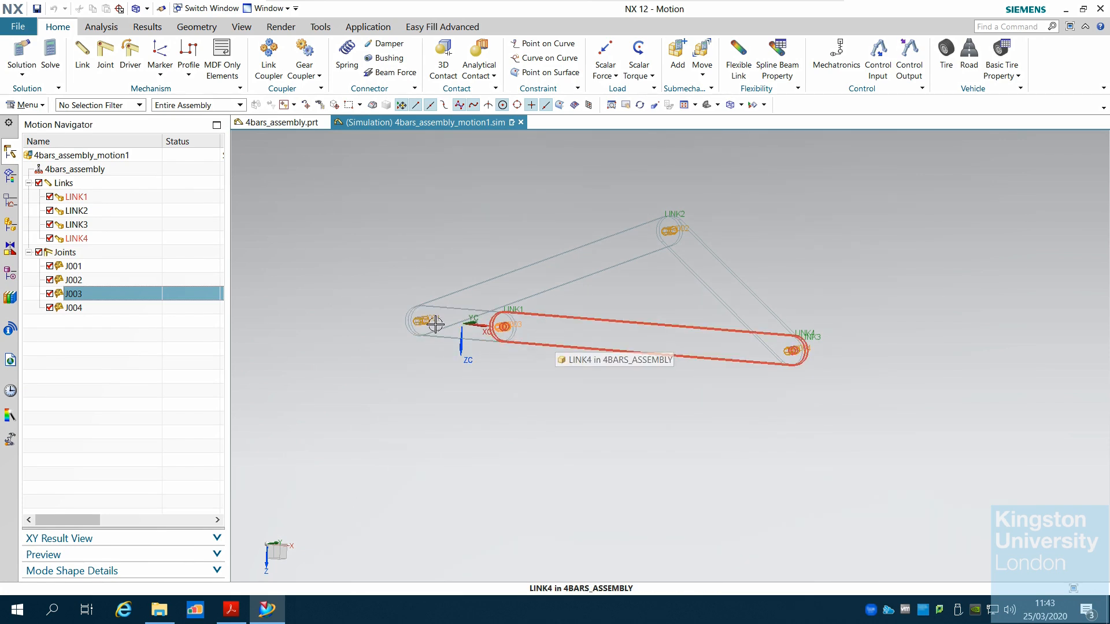
pyautogui.click(276, 620)
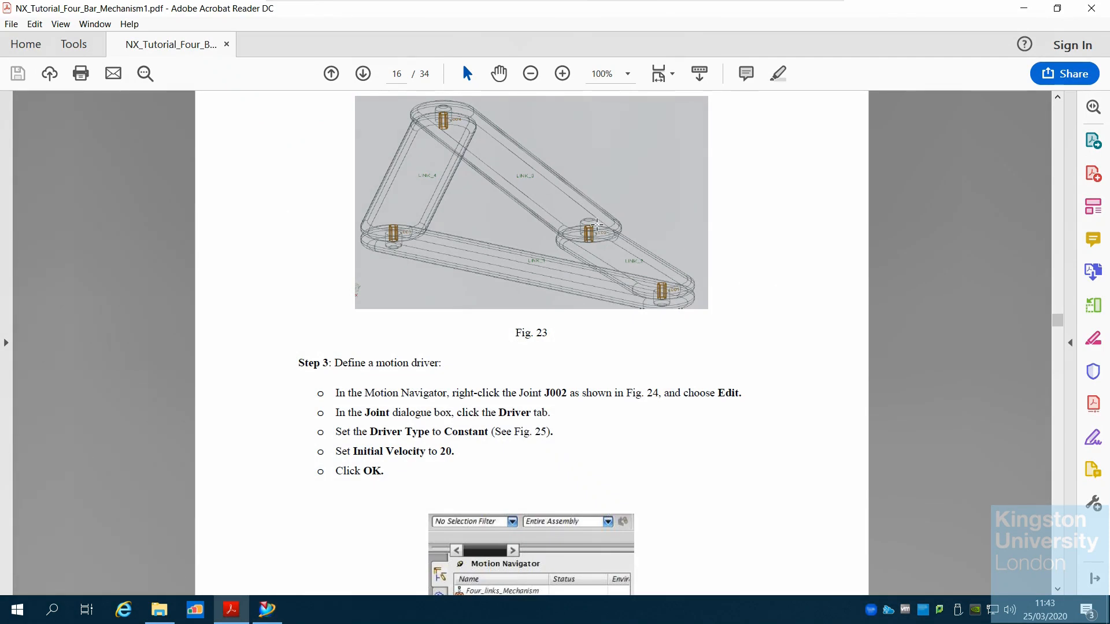
pyautogui.scroll(-5, 605, 362)
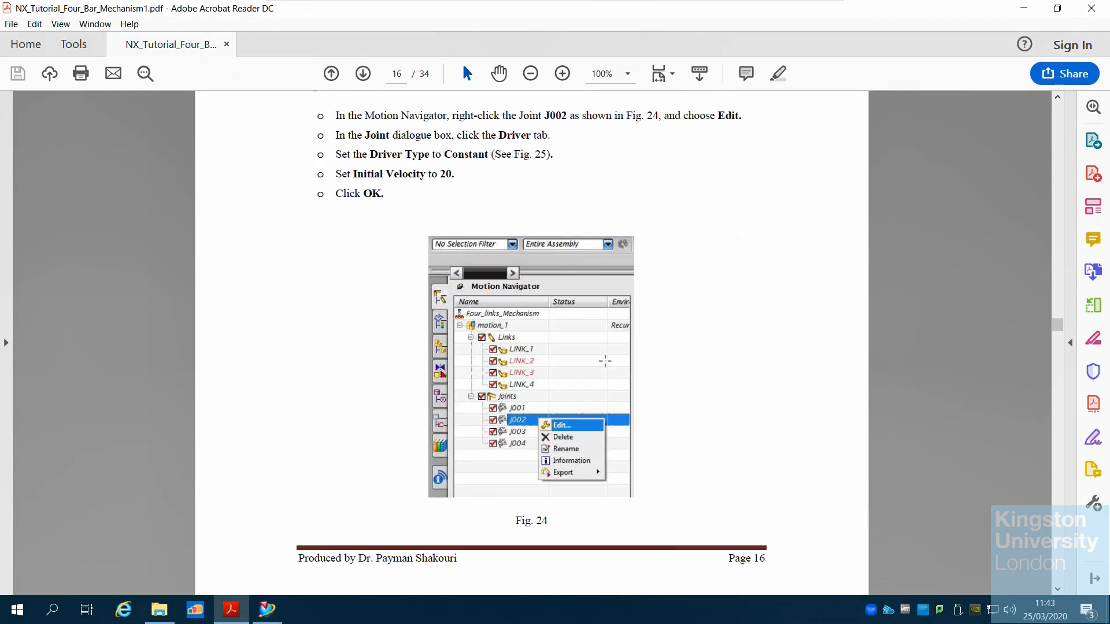
pyautogui.scroll(-2, 606, 360)
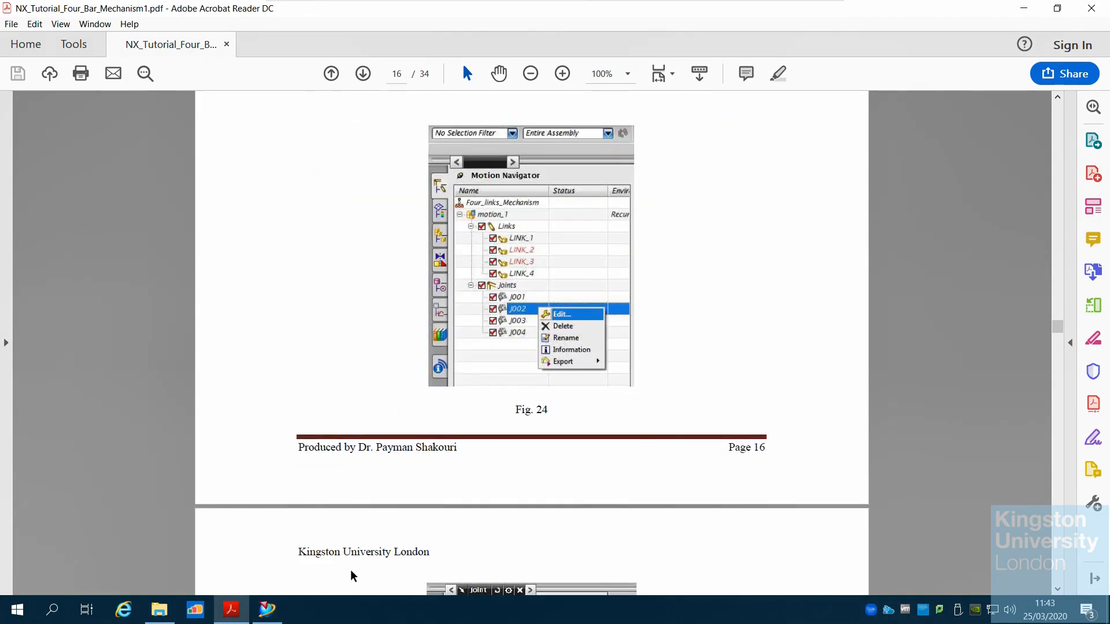
# Edit joint J003 and give it a Polynomial rotation driver with a velocity of 20 °/s
pyautogui.click(267, 609)
pyautogui.rightClick(91, 296)
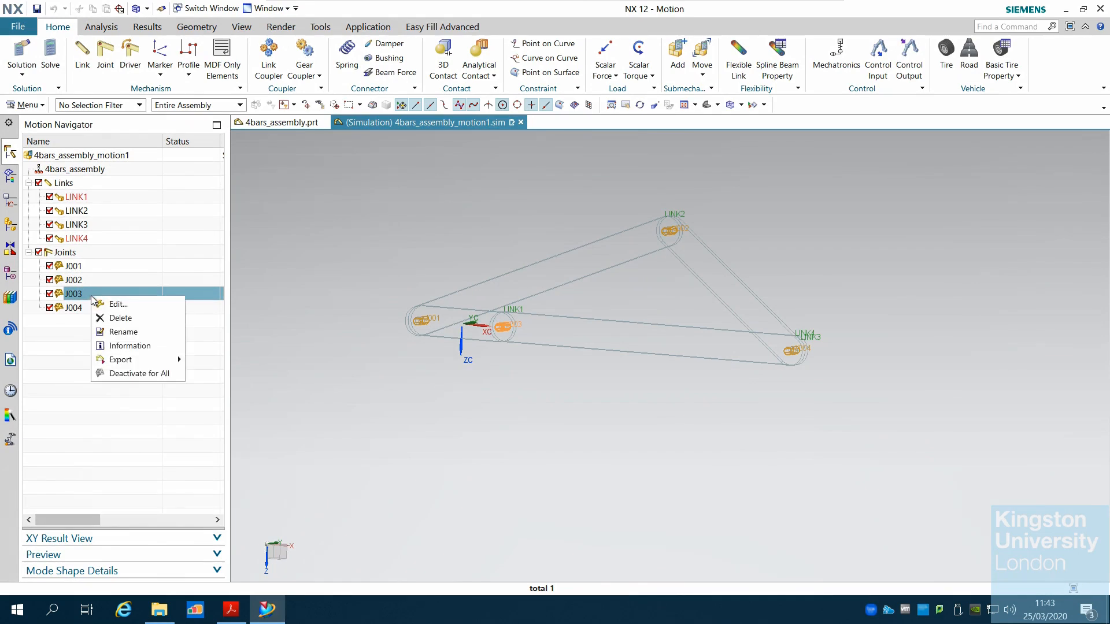
pyautogui.click(119, 301)
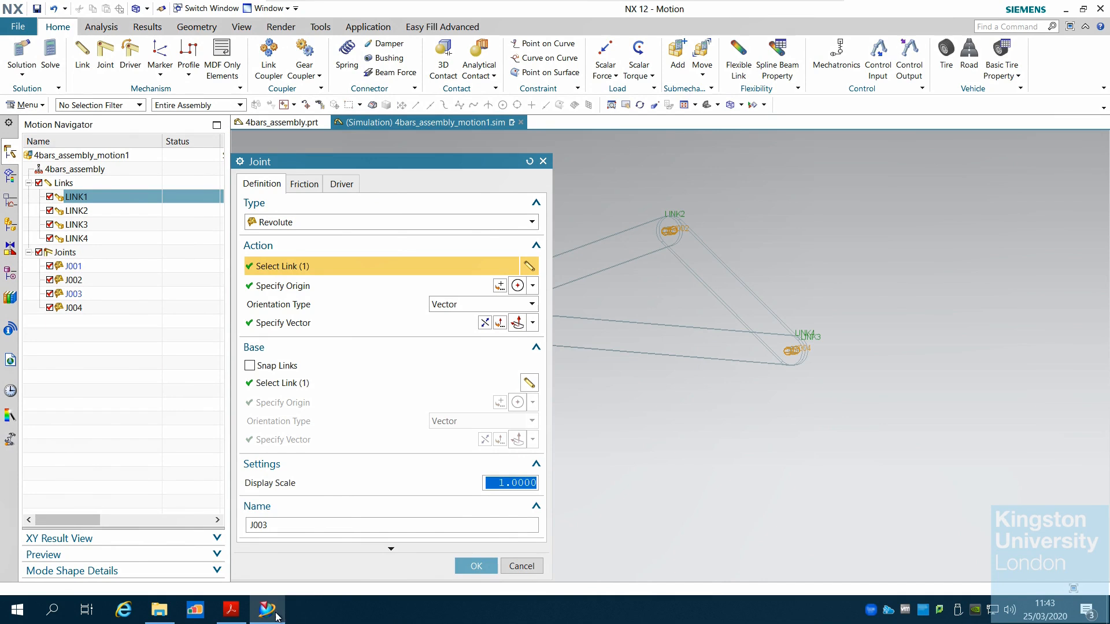
pyautogui.click(341, 185)
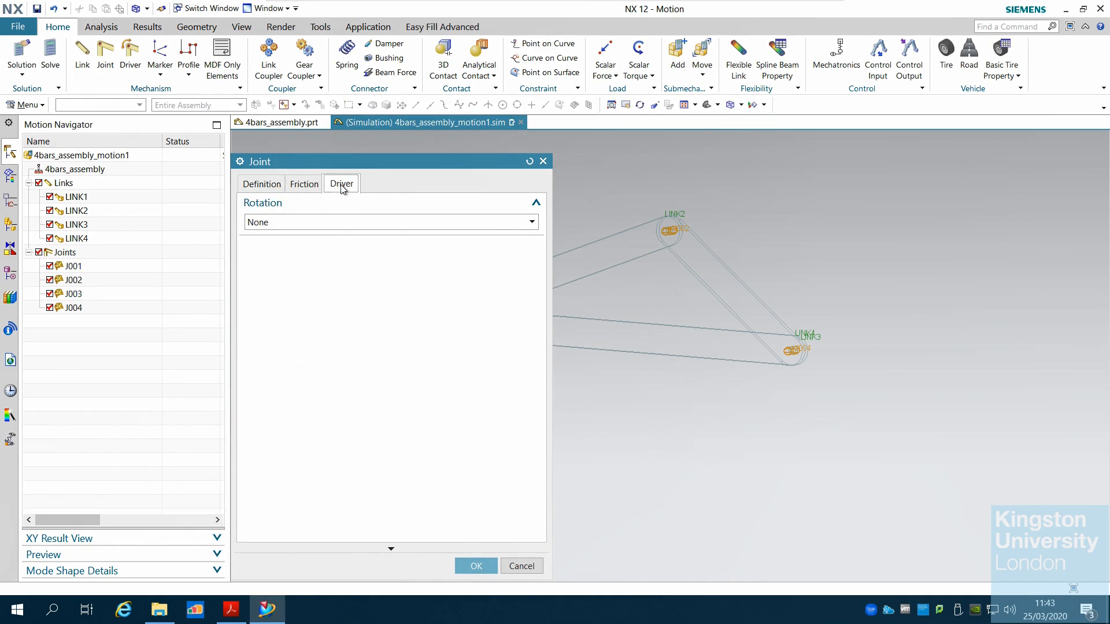
pyautogui.click(322, 222)
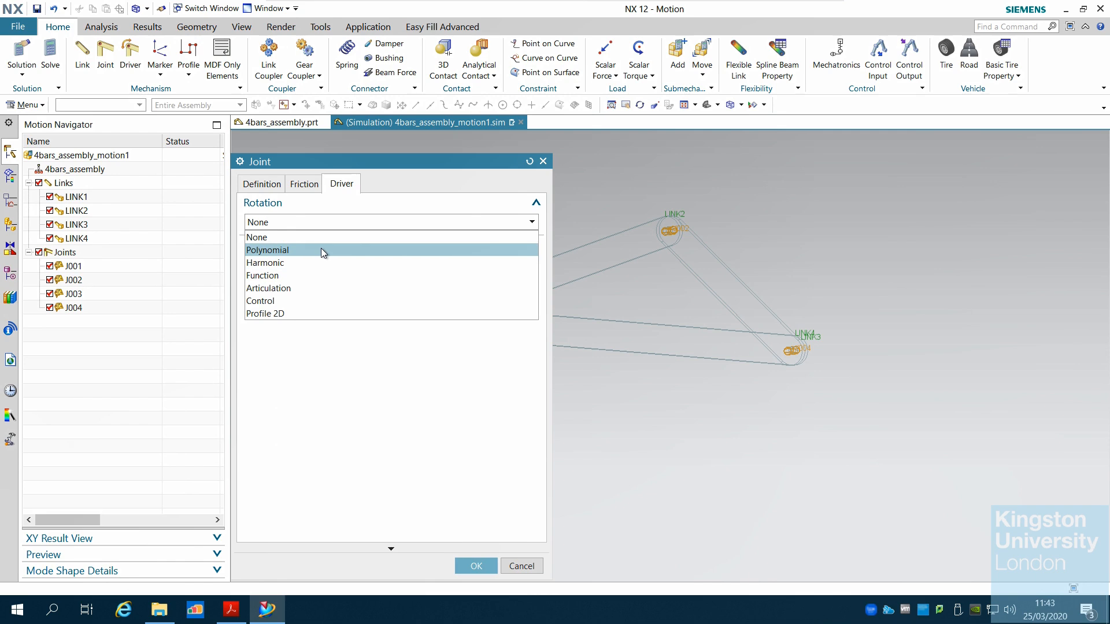
pyautogui.click(322, 251)
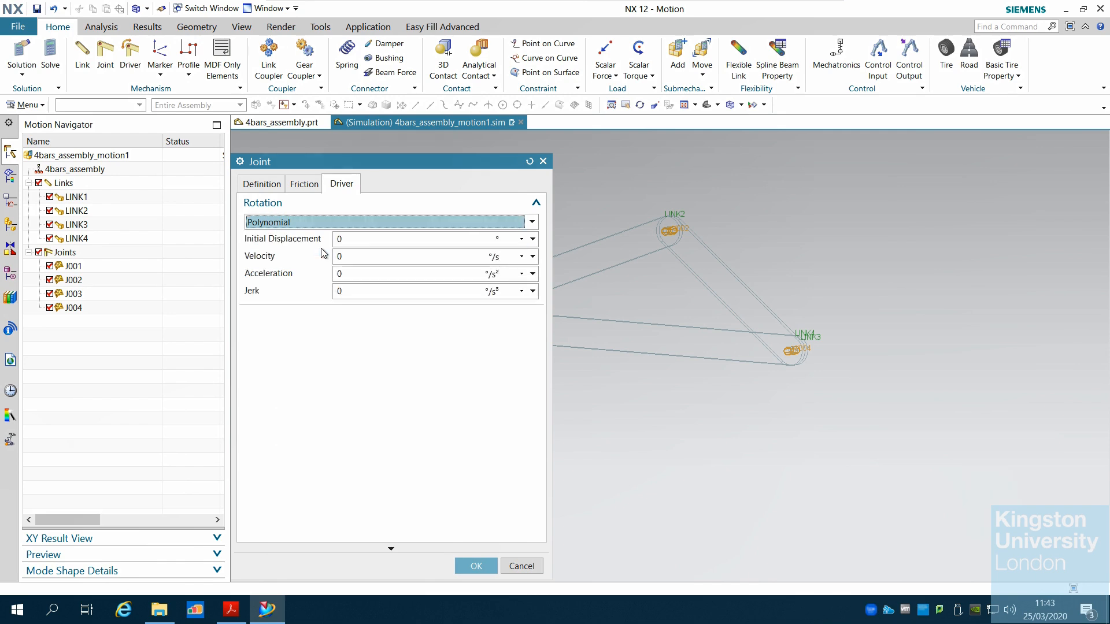
pyautogui.click(384, 260)
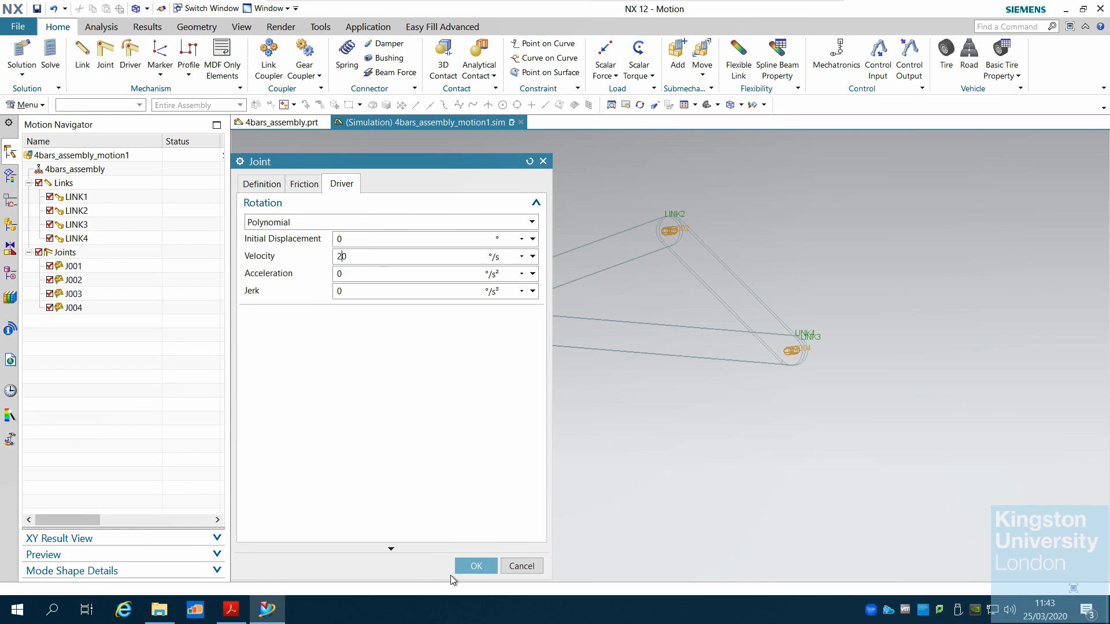
pyautogui.click(477, 566)
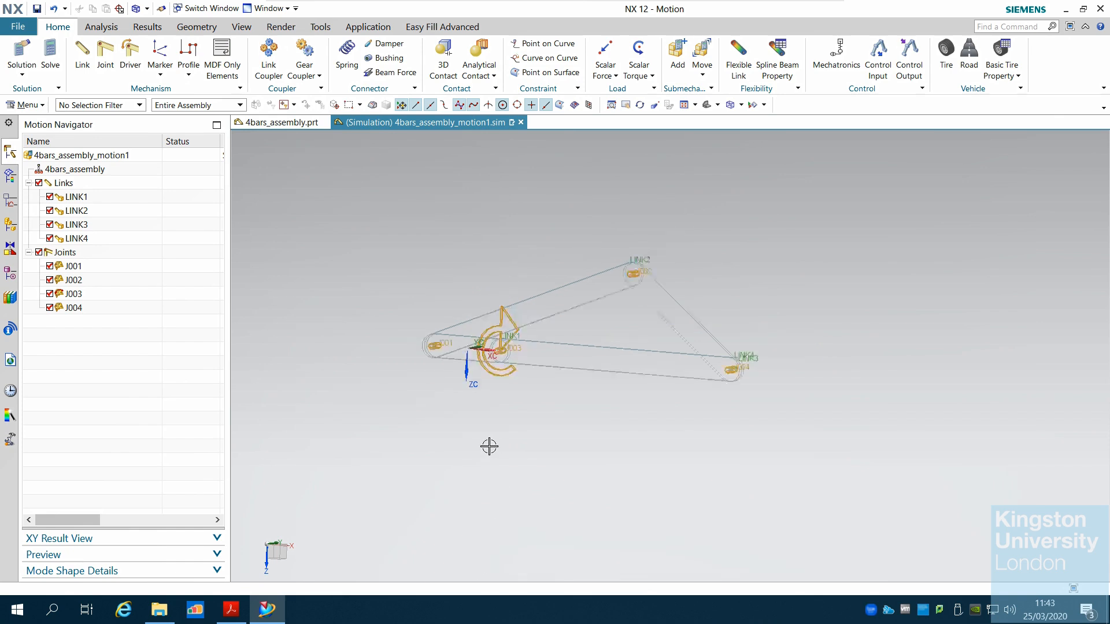
# Zoom and pan the view to examine the driver symbol on joint J003
pyautogui.scroll(1, 488, 445)
pyautogui.scroll(1, 505, 431)
pyautogui.moveTo(515, 430)
pyautogui.mouseDown(button='middle')
pyautogui.moveTo(522, 391)
pyautogui.moveTo(505, 434)
pyautogui.mouseUp(button='middle')
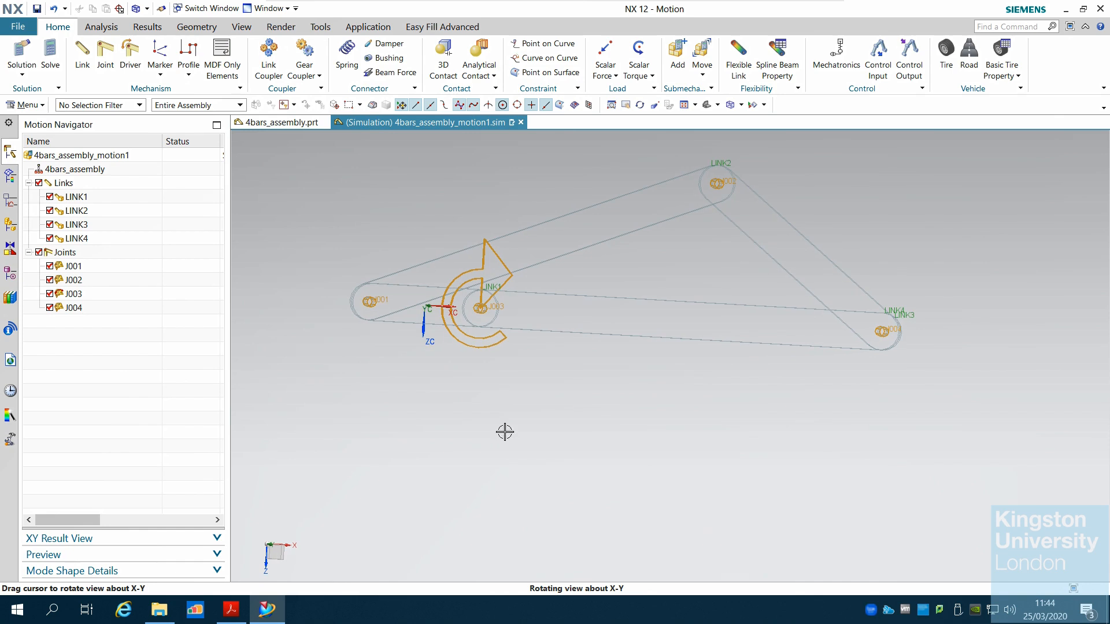
# Read the tutorial's instructions for creating a fixed joint on LINK_3 and its Fig. 27
pyautogui.click(264, 619)
pyautogui.scroll(-2, 691, 391)
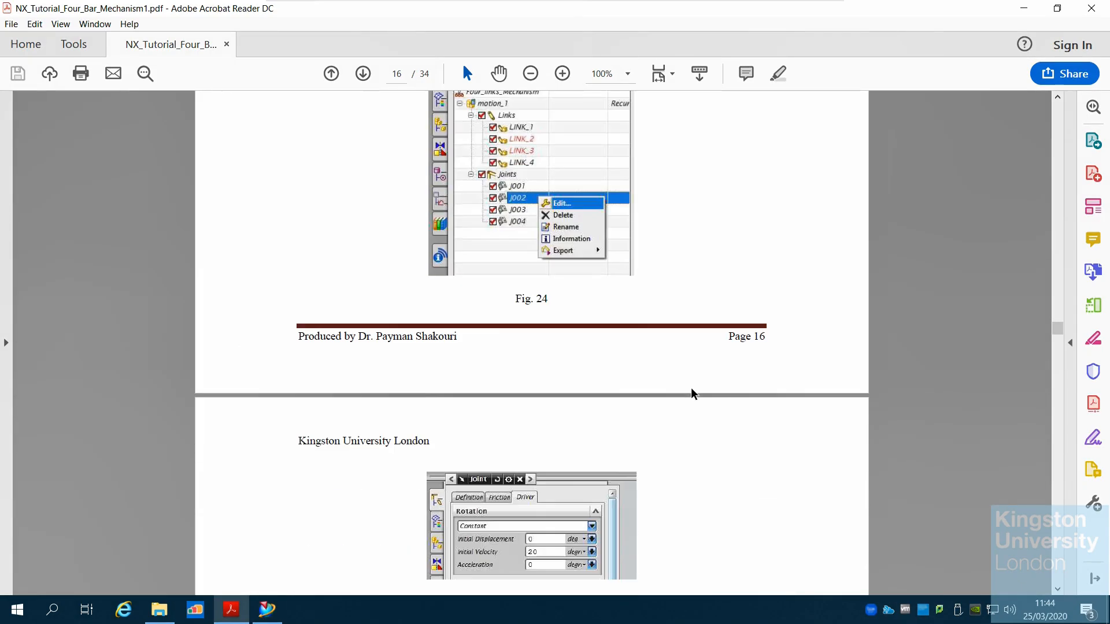
pyautogui.scroll(6, 692, 393)
pyautogui.scroll(4, 692, 394)
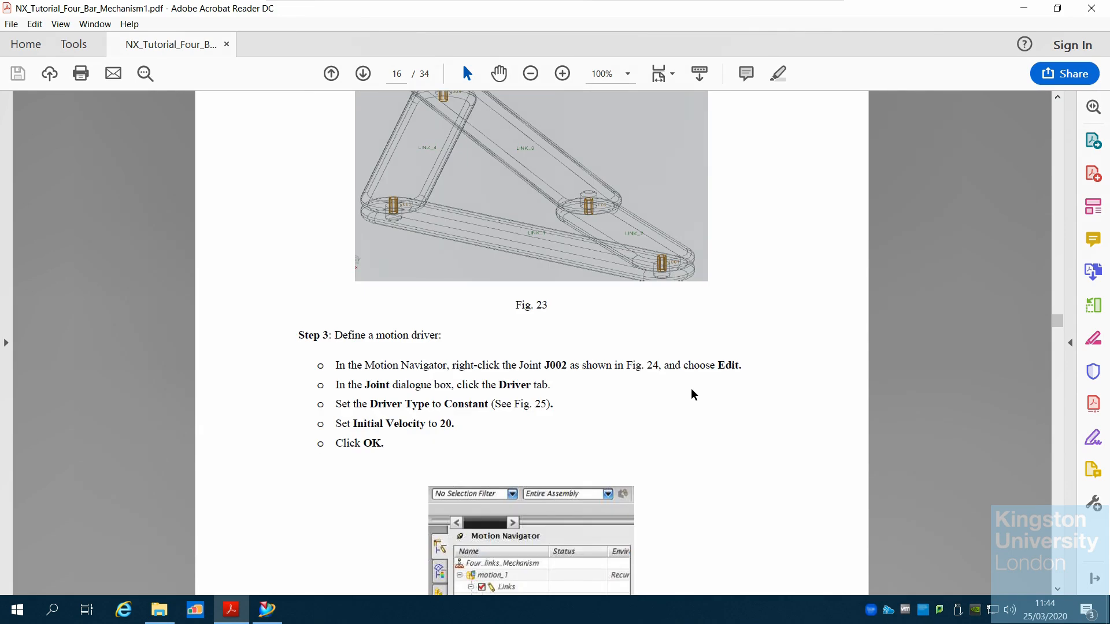
pyautogui.scroll(-15, 693, 395)
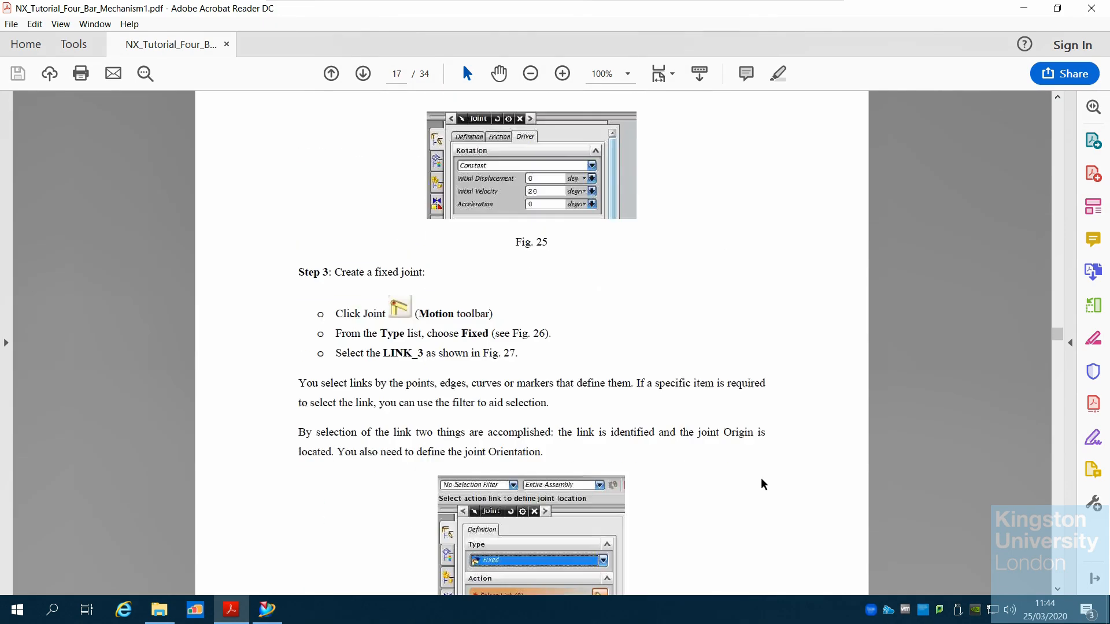
pyautogui.scroll(-15, 762, 484)
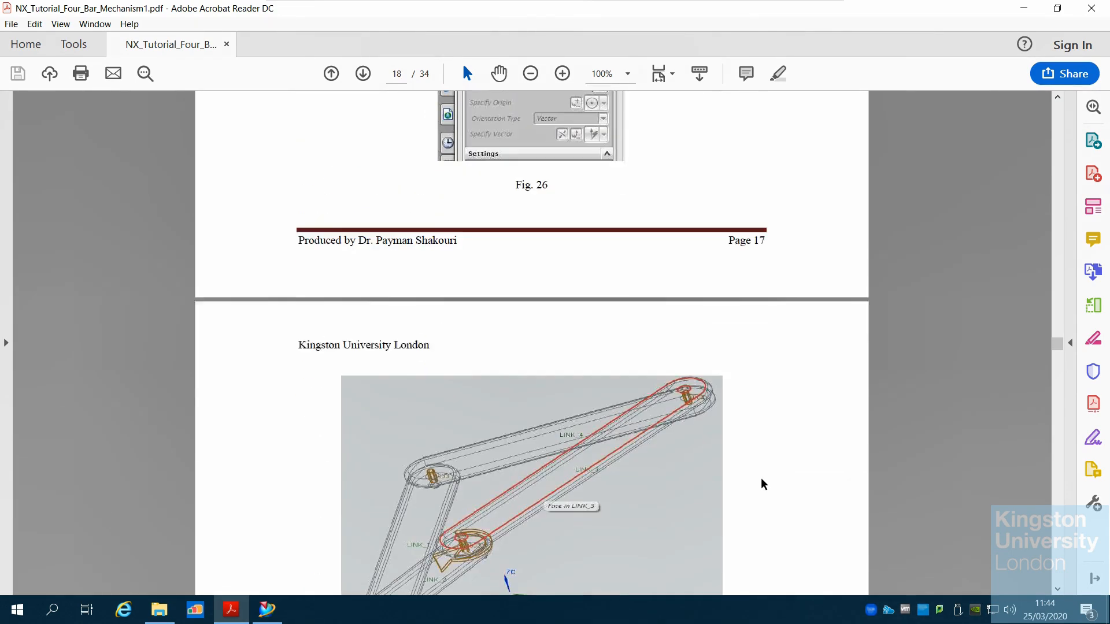
pyautogui.scroll(-5, 763, 484)
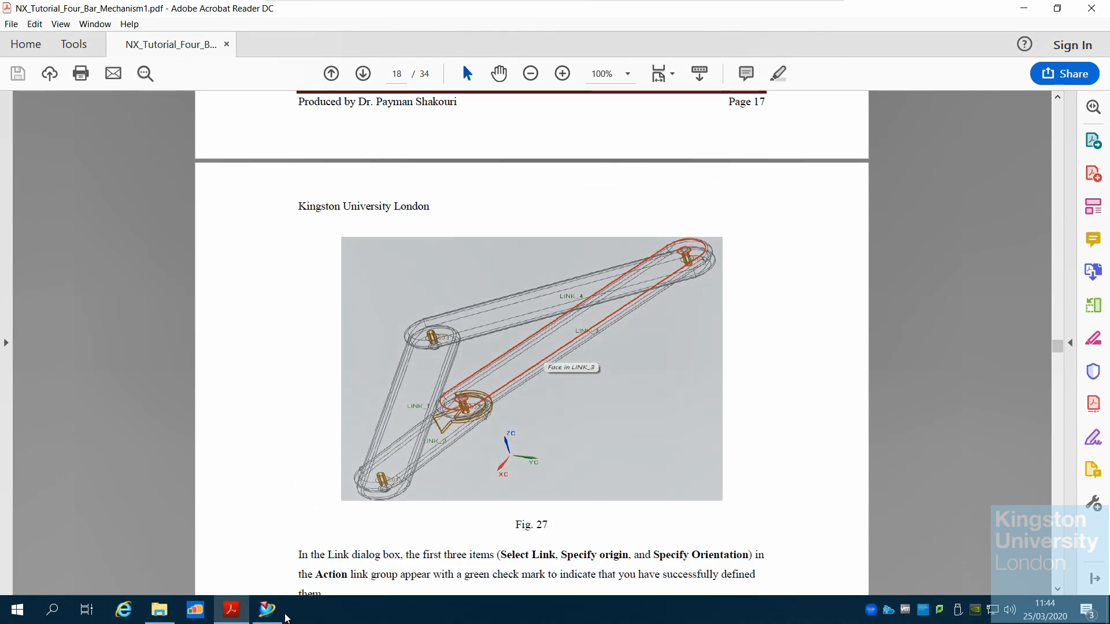
# Compare the mechanism in the simulation with the tutorial's Fig. 27 and read the fixed-joint dialog description
pyautogui.click(267, 617)
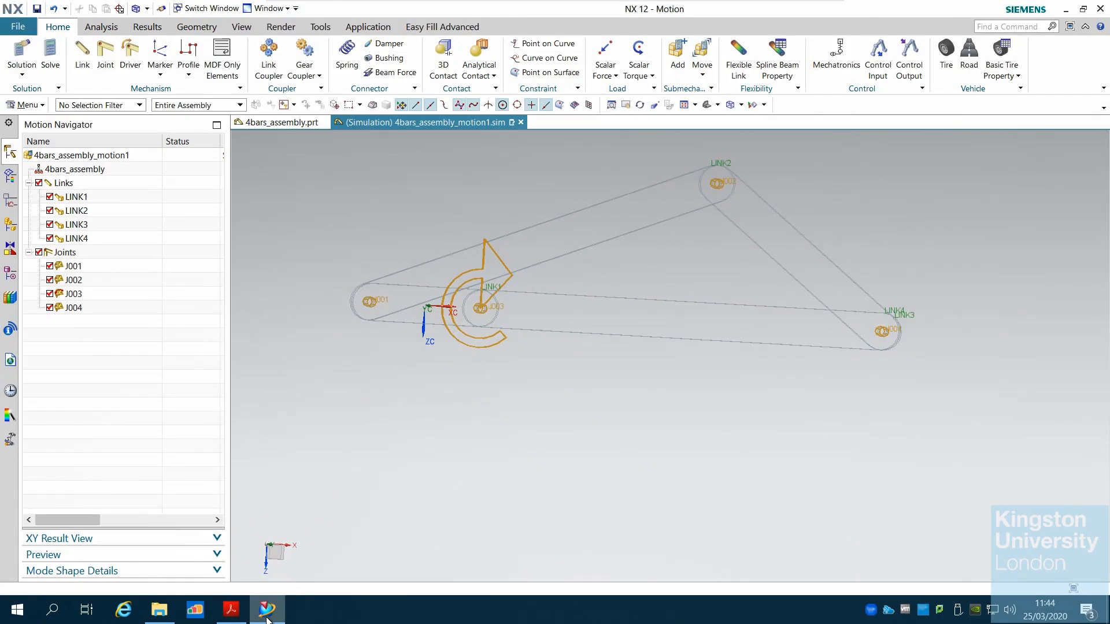
pyautogui.click(267, 619)
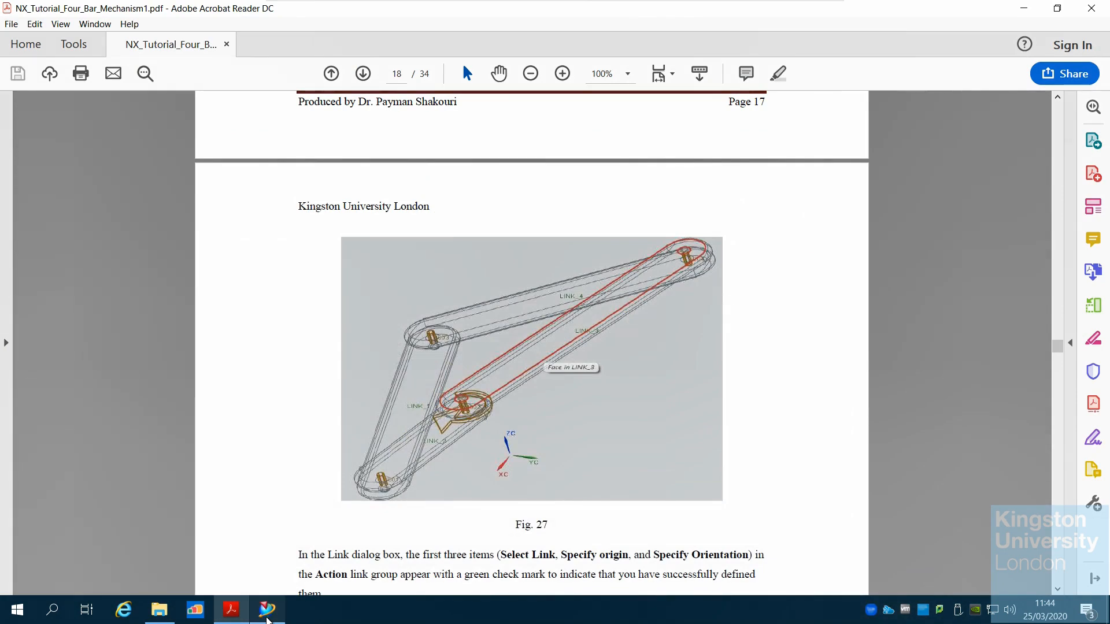
pyautogui.click(267, 617)
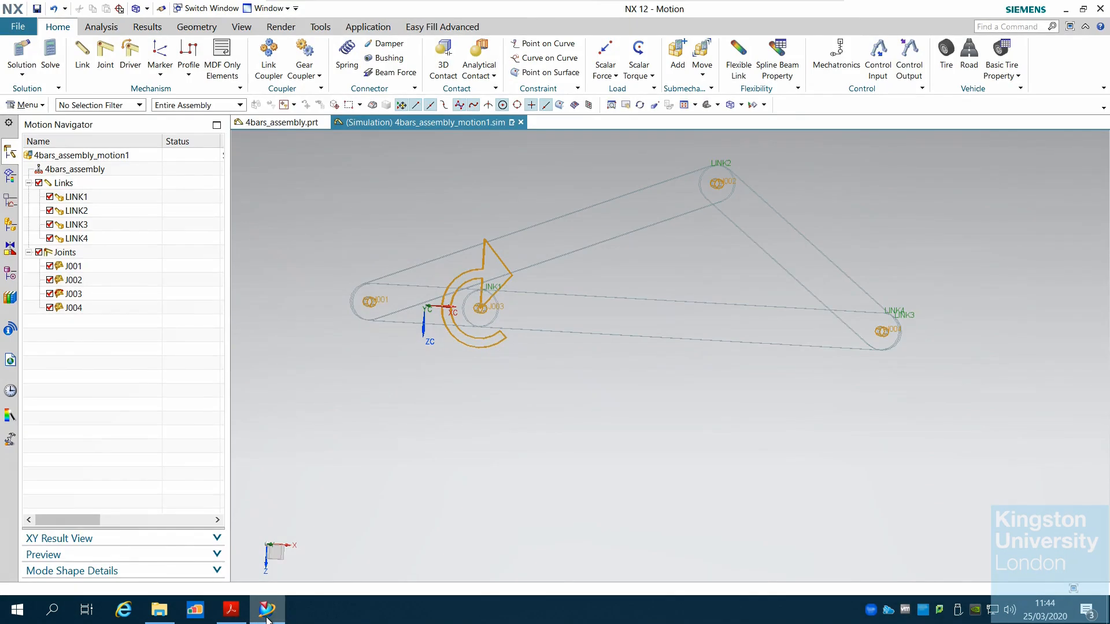
pyautogui.click(267, 619)
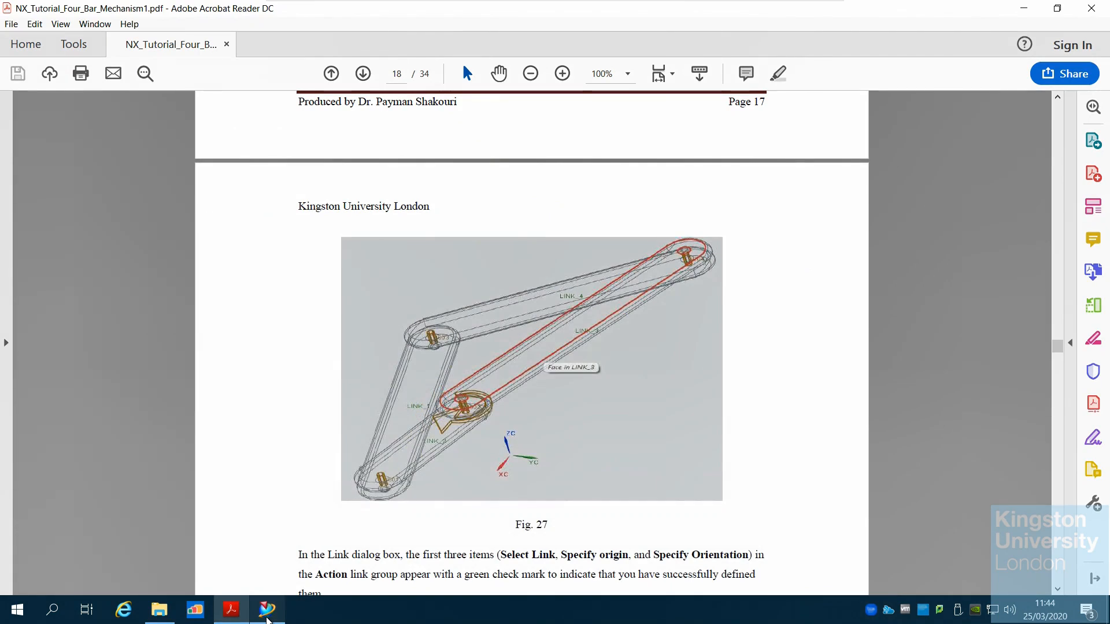
pyautogui.click(267, 617)
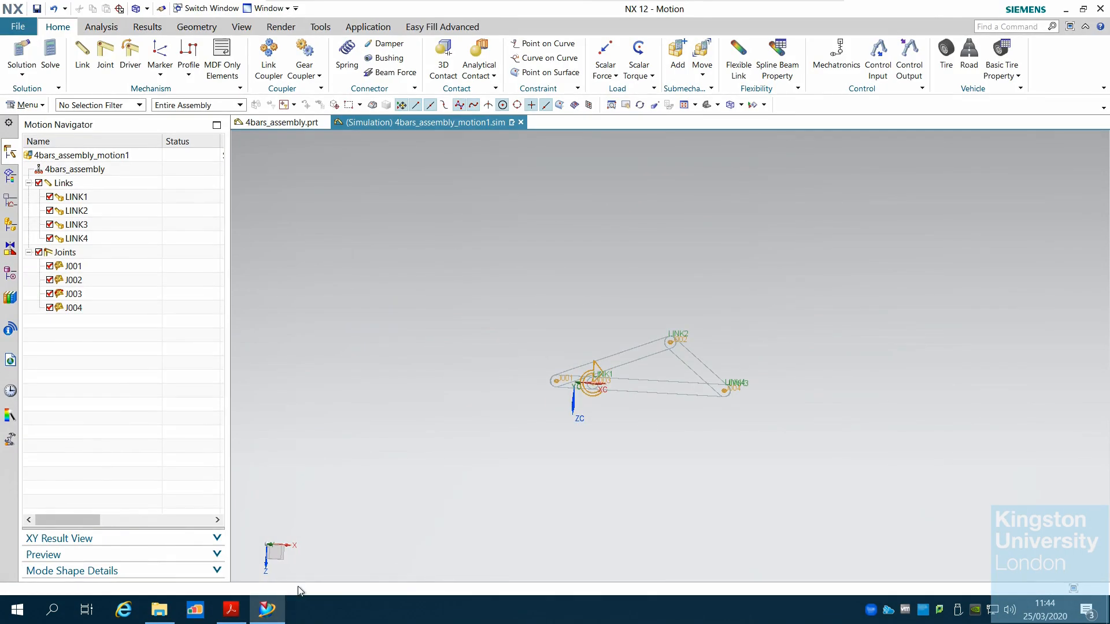
pyautogui.scroll(2, 762, 432)
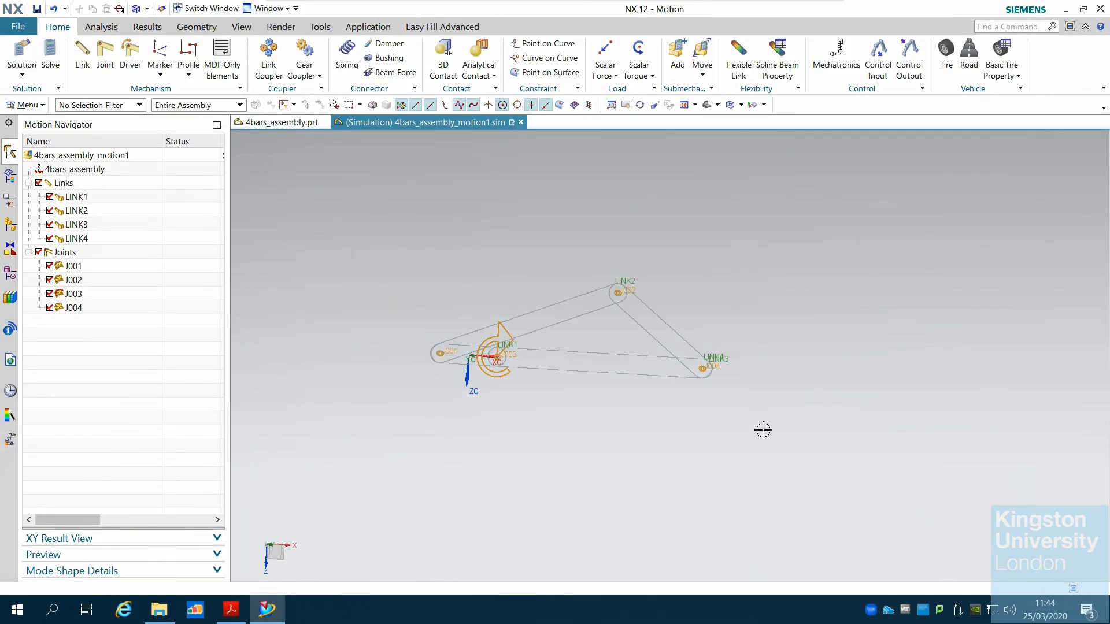
pyautogui.click(231, 610)
pyautogui.scroll(-5, 569, 457)
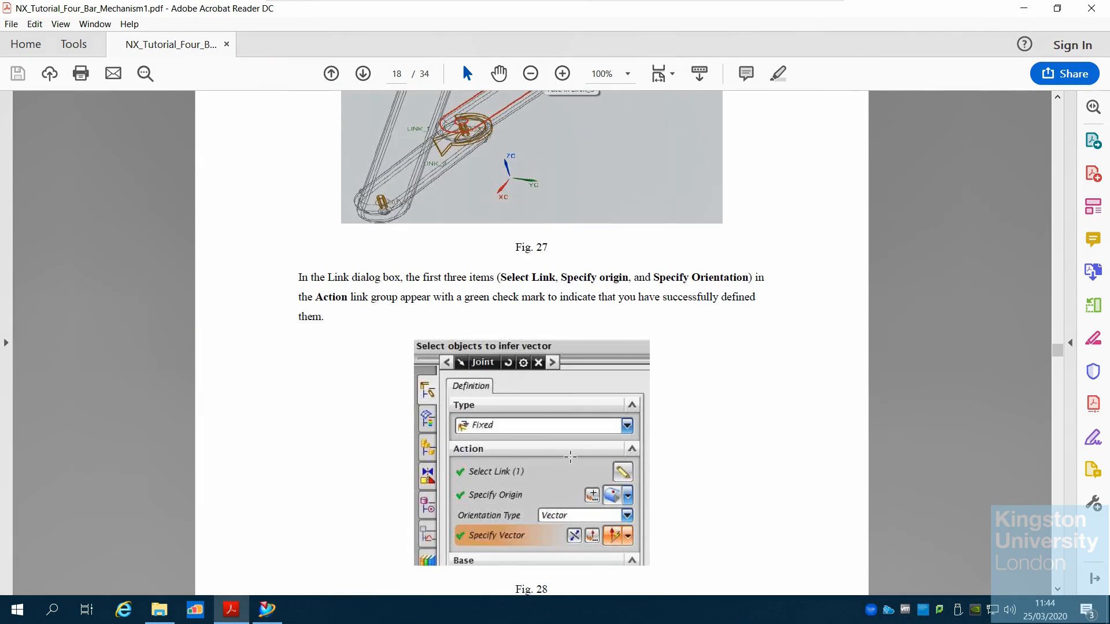
# Read the tutorial's Fig. 28 and Fig. 29 showing the fixed joint dialog and highlighted link
pyautogui.scroll(-3, 569, 457)
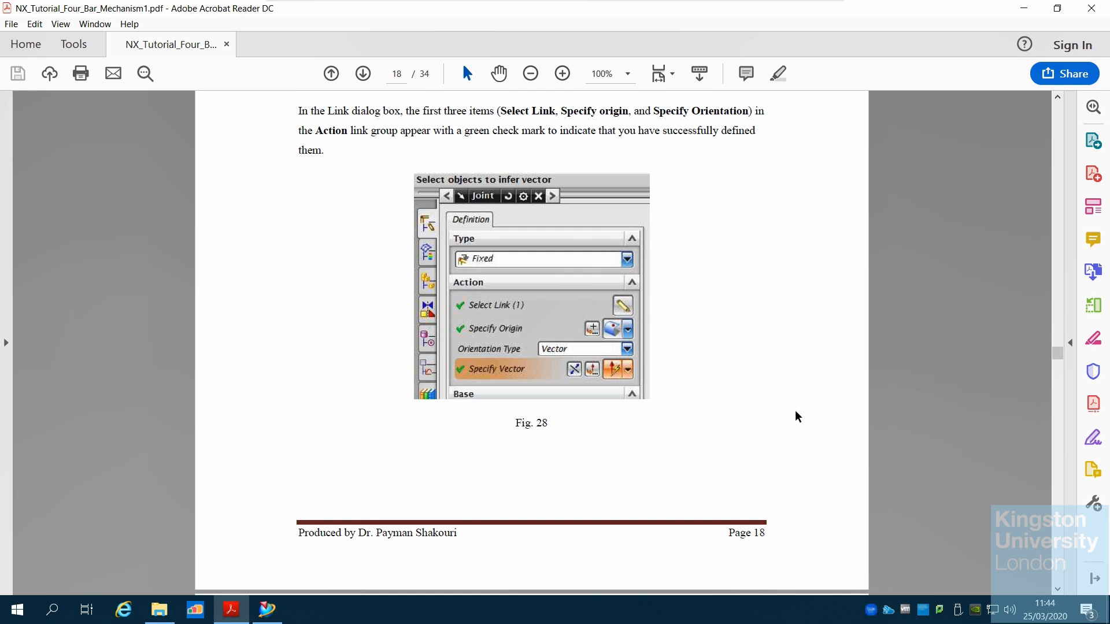
pyautogui.scroll(-6, 613, 361)
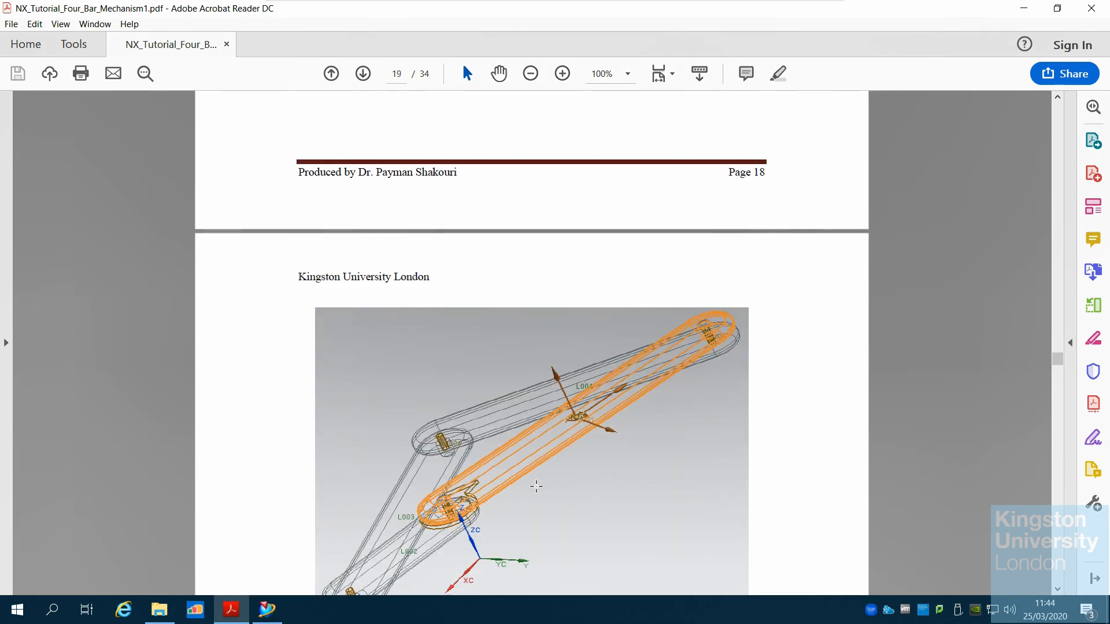
pyautogui.scroll(-1, 591, 421)
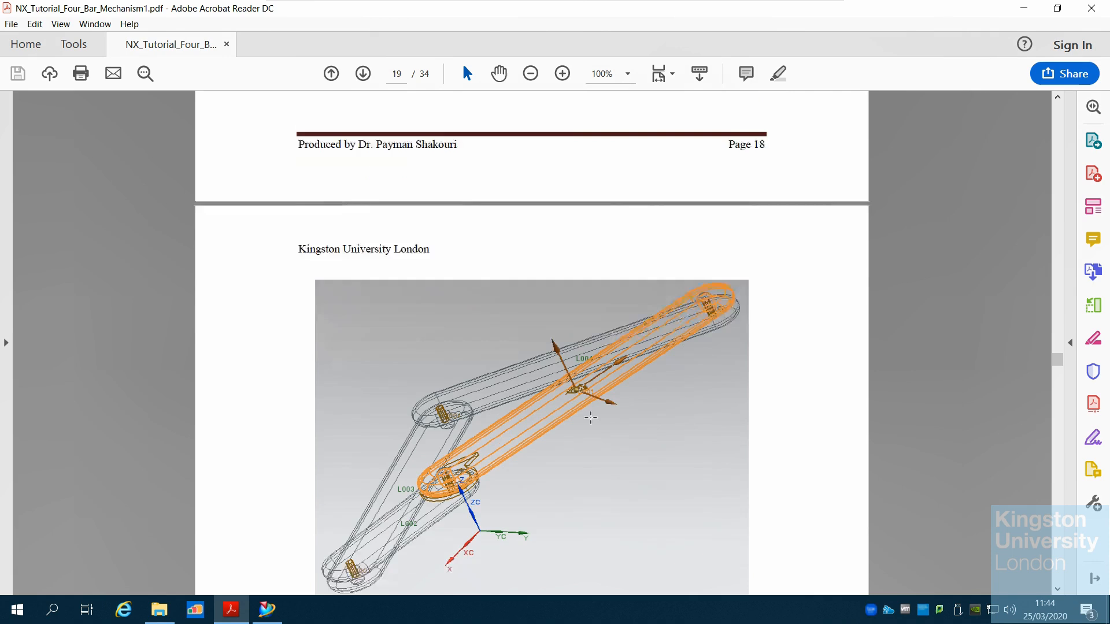
pyautogui.scroll(4, 593, 424)
pyautogui.scroll(-7, 591, 423)
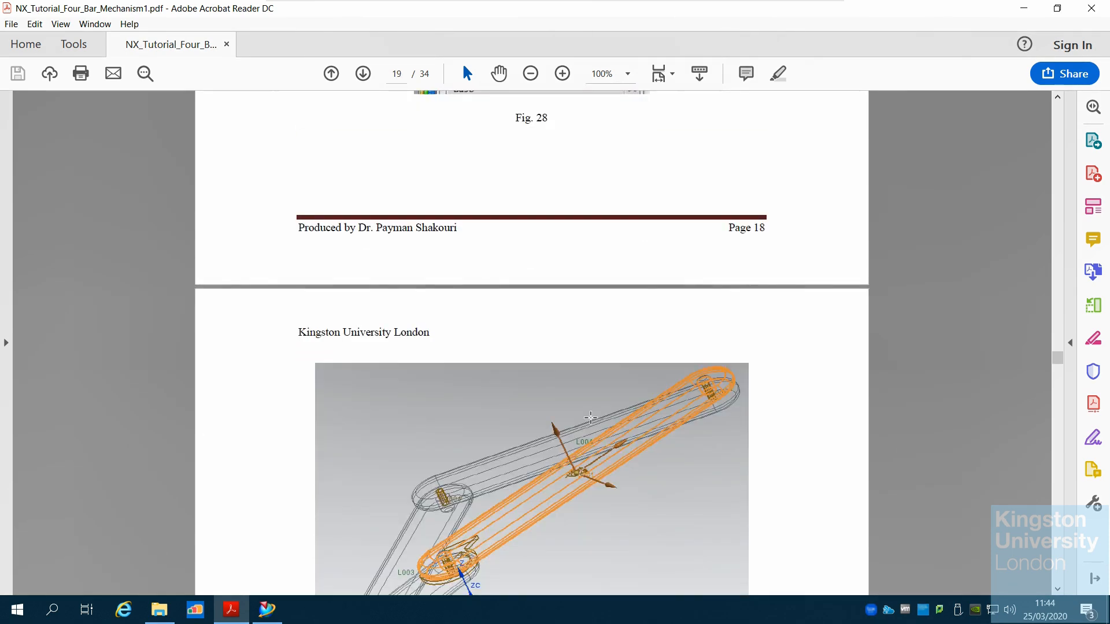
pyautogui.scroll(1, 591, 416)
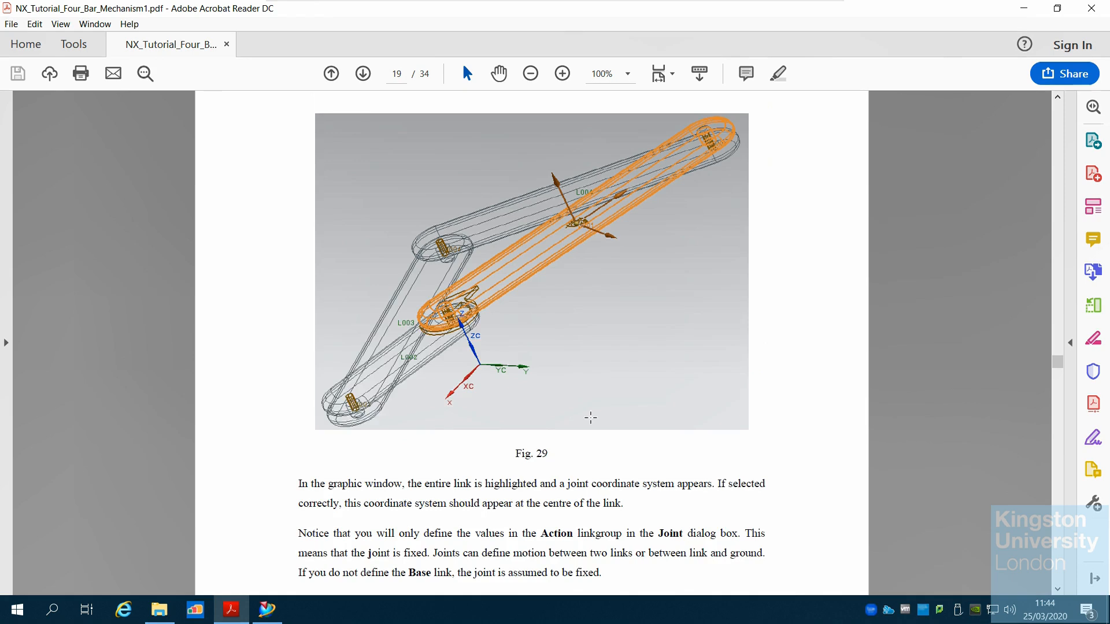
# Select LINK4 in the motion navigator and start a new joint with it as the action link
pyautogui.click(267, 608)
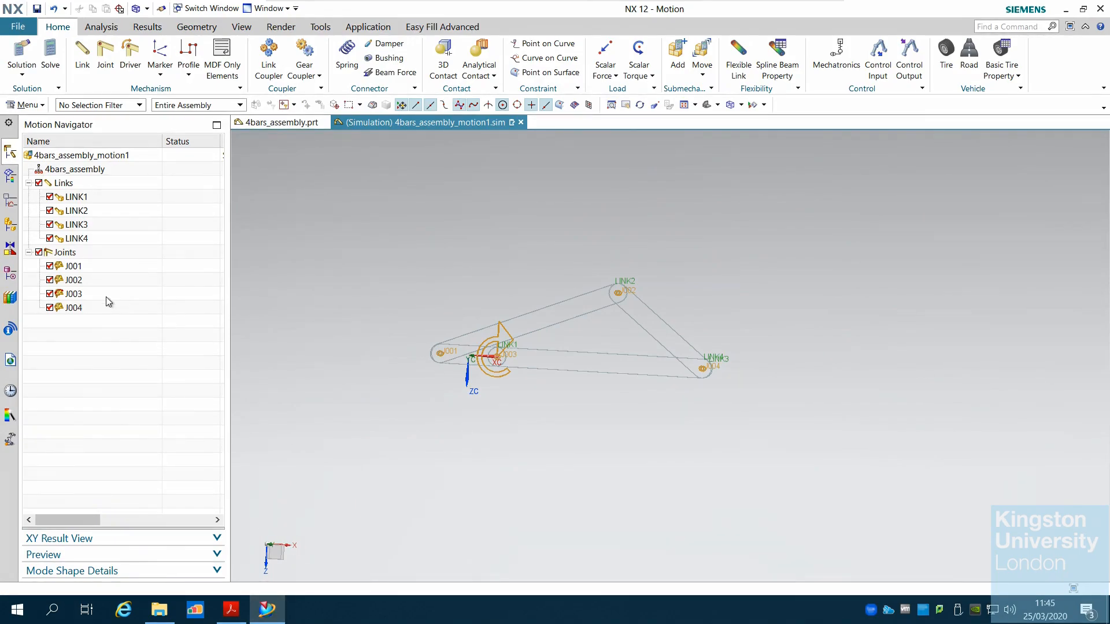
pyautogui.click(76, 226)
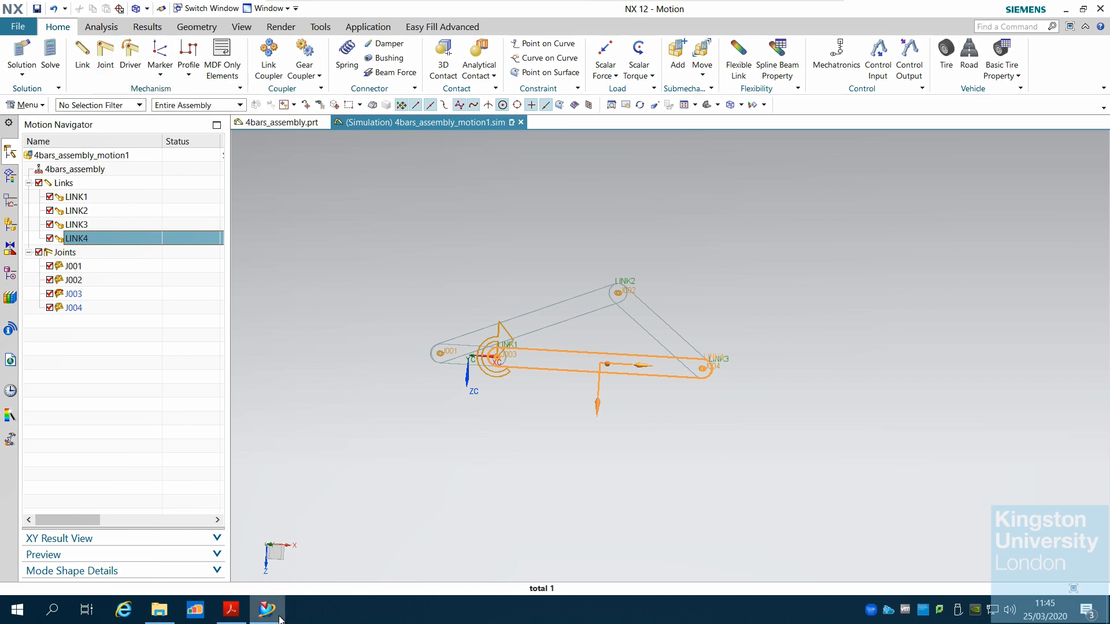
pyautogui.click(231, 610)
pyautogui.scroll(10, 403, 508)
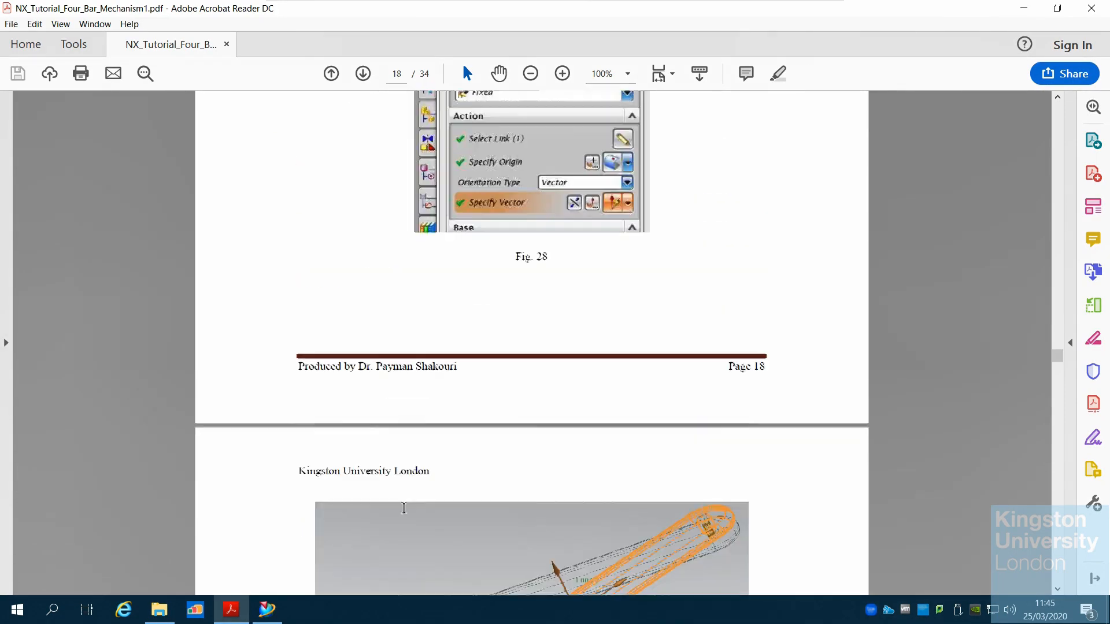
pyautogui.scroll(2, 406, 514)
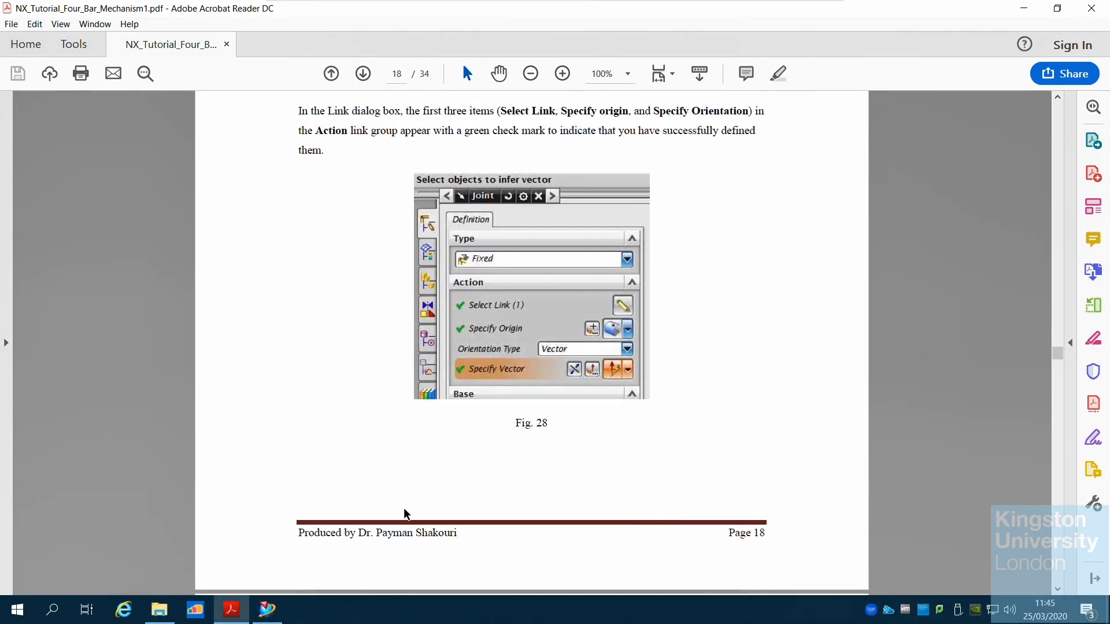
pyautogui.click(267, 610)
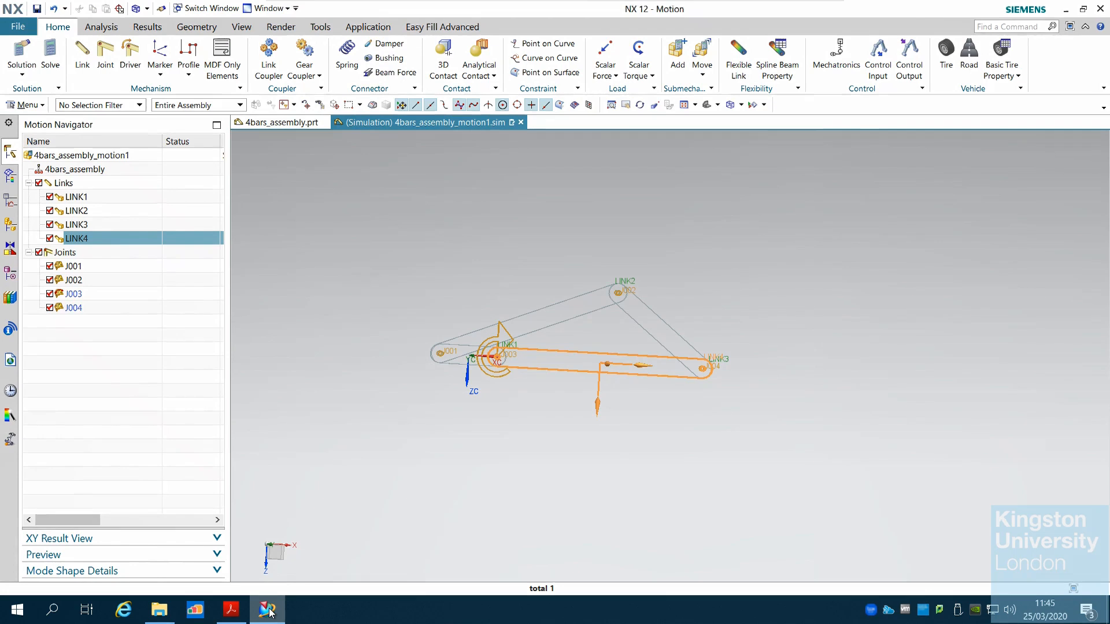
pyautogui.click(106, 60)
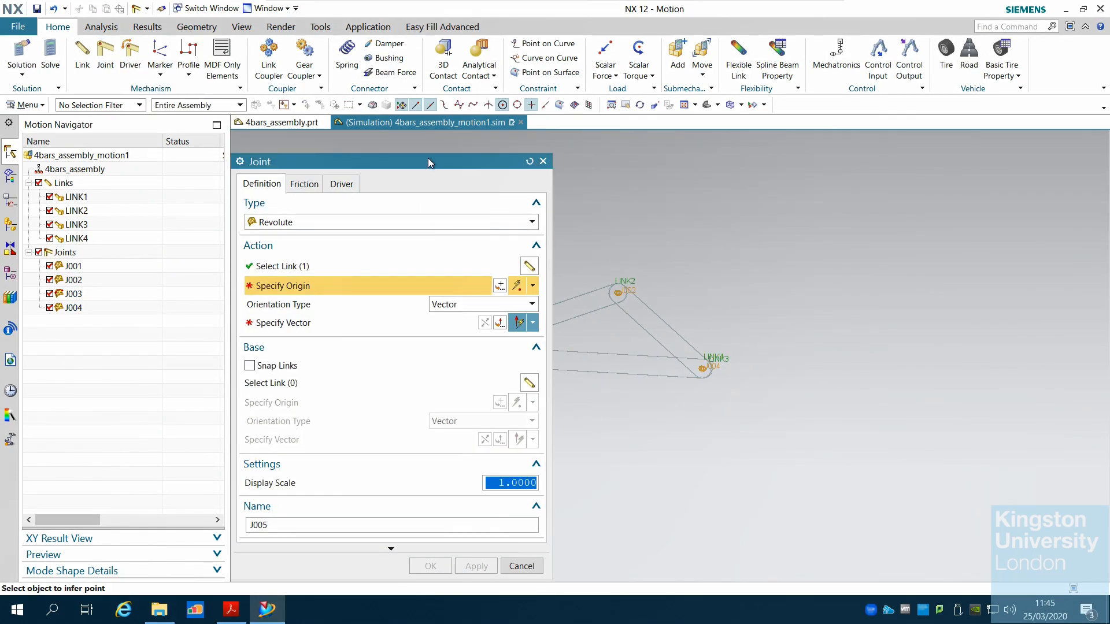
pyautogui.moveTo(428, 158); pyautogui.dragTo(346, 135)
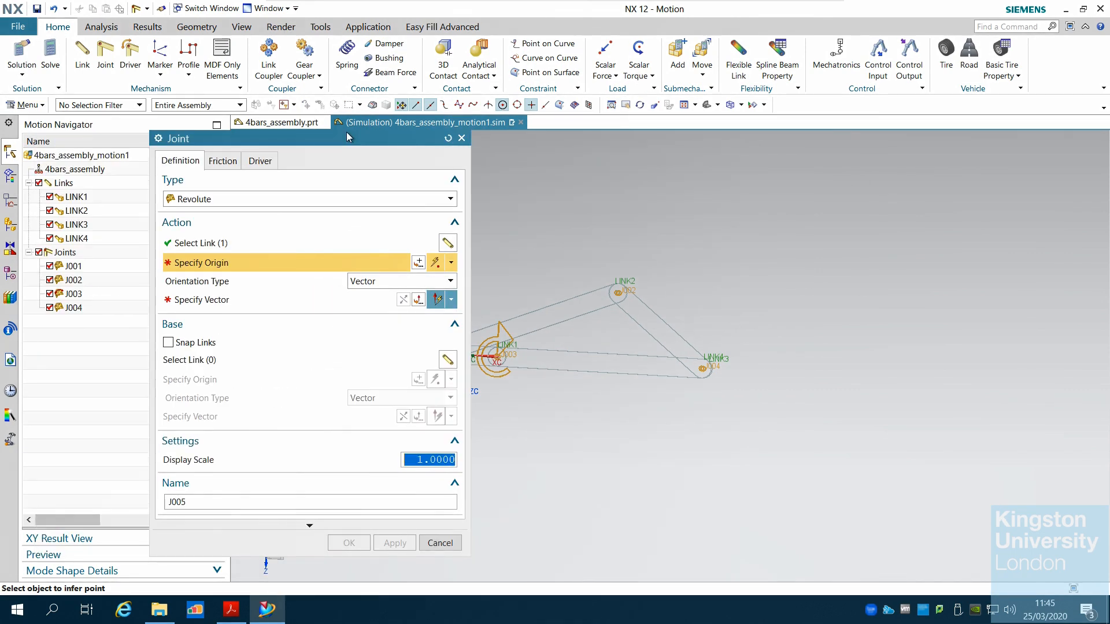
pyautogui.click(223, 243)
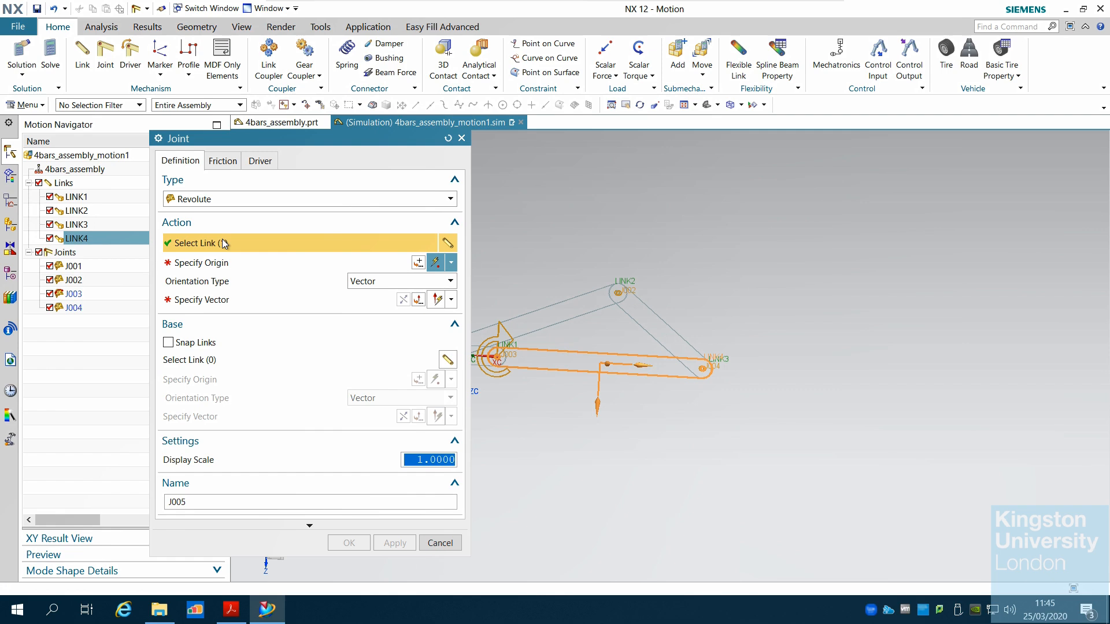
pyautogui.moveTo(337, 141); pyautogui.dragTo(309, 79)
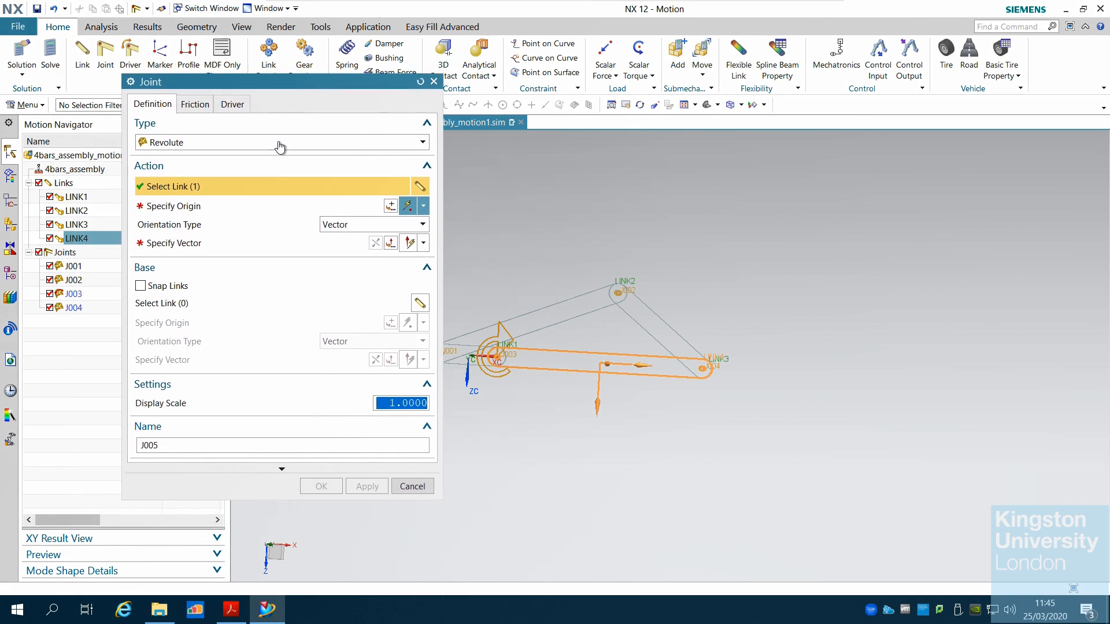
# Switch the joint origin's point method to the point-on-face option
pyautogui.click(210, 215)
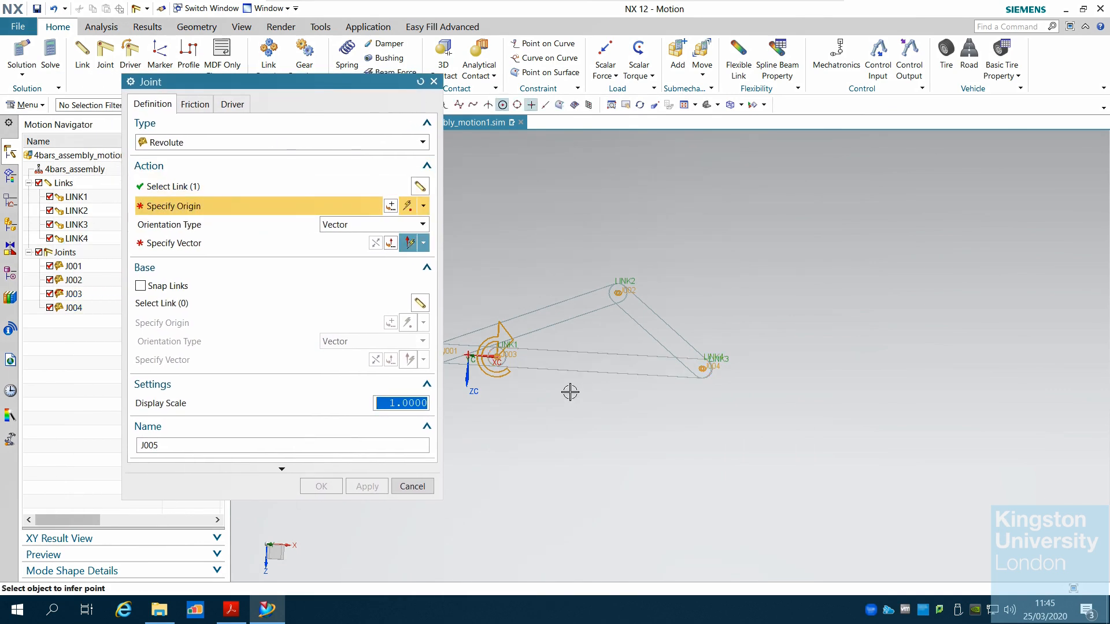
pyautogui.click(423, 206)
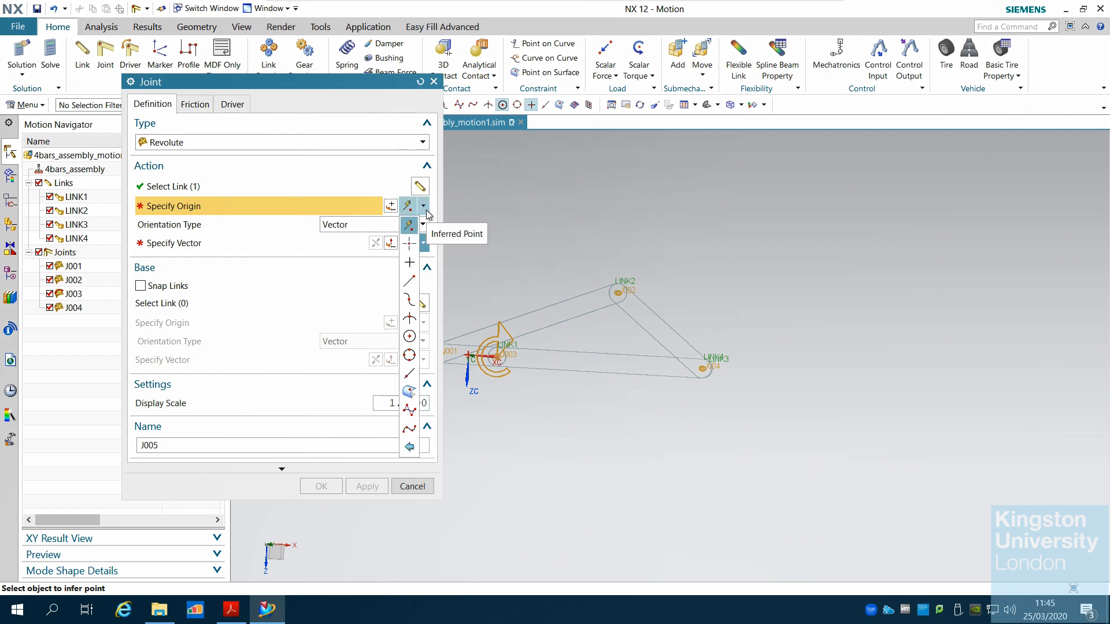
pyautogui.click(410, 392)
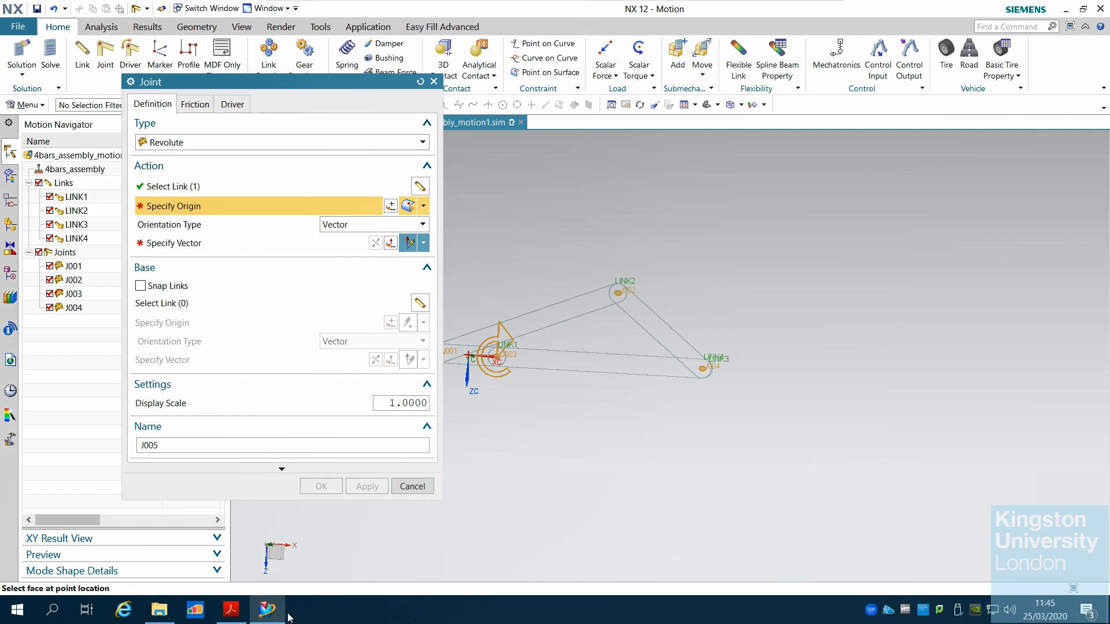
# Compare the joint dialog's origin and vector settings with the tutorial's Fig. 28 and Fig. 29
pyautogui.click(267, 608)
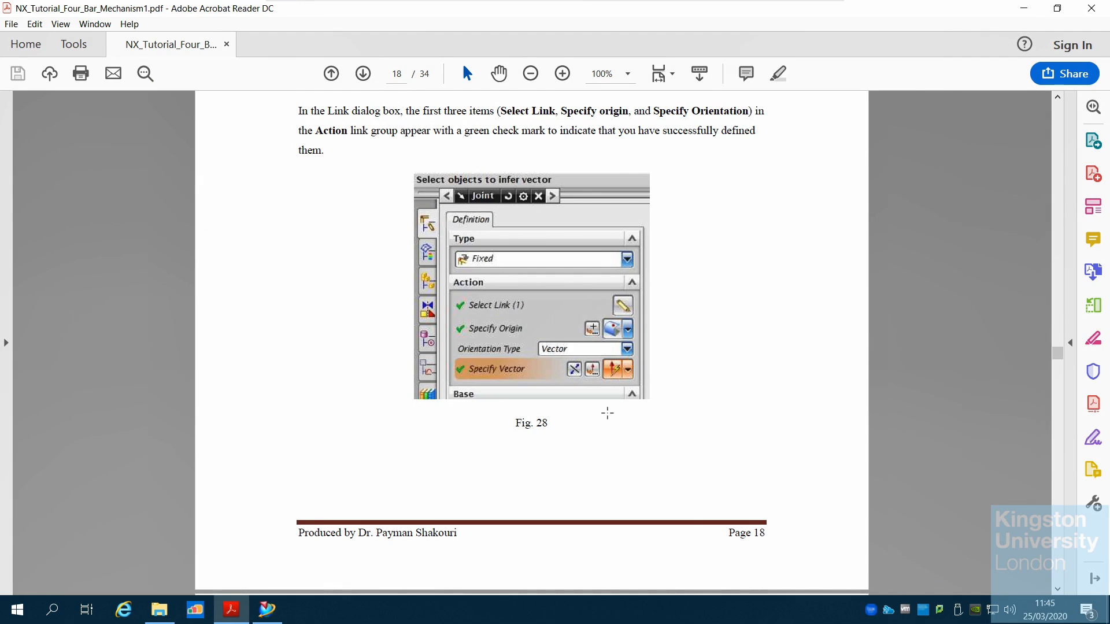
pyautogui.scroll(5, 608, 413)
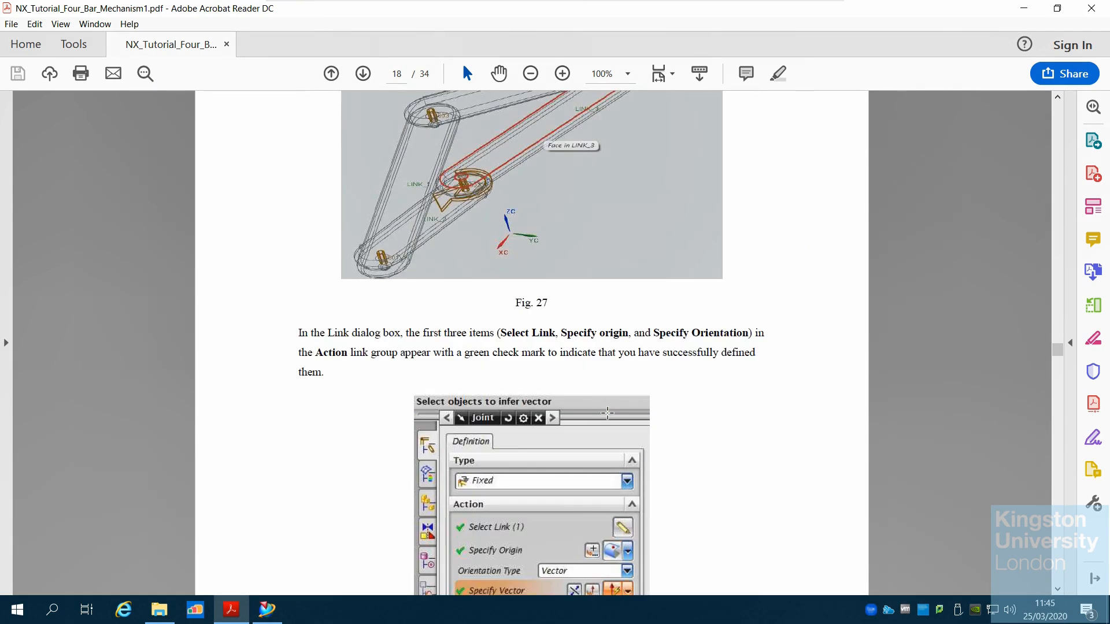
pyautogui.scroll(2, 608, 414)
pyautogui.scroll(-7, 610, 417)
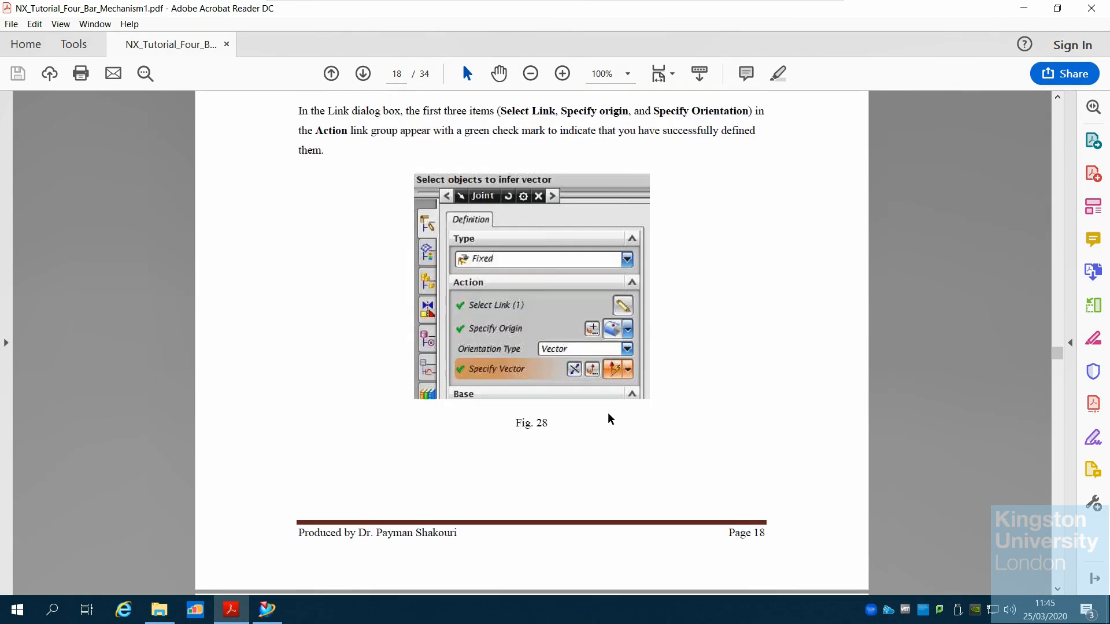
pyautogui.scroll(-5, 610, 418)
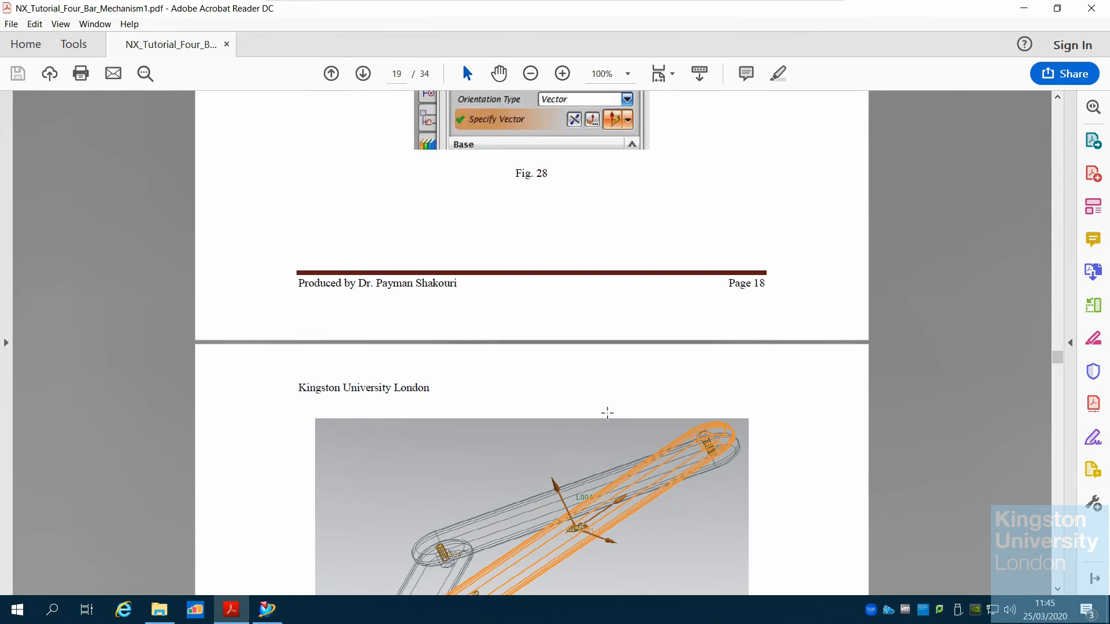
pyautogui.scroll(-3, 608, 413)
pyautogui.click(279, 618)
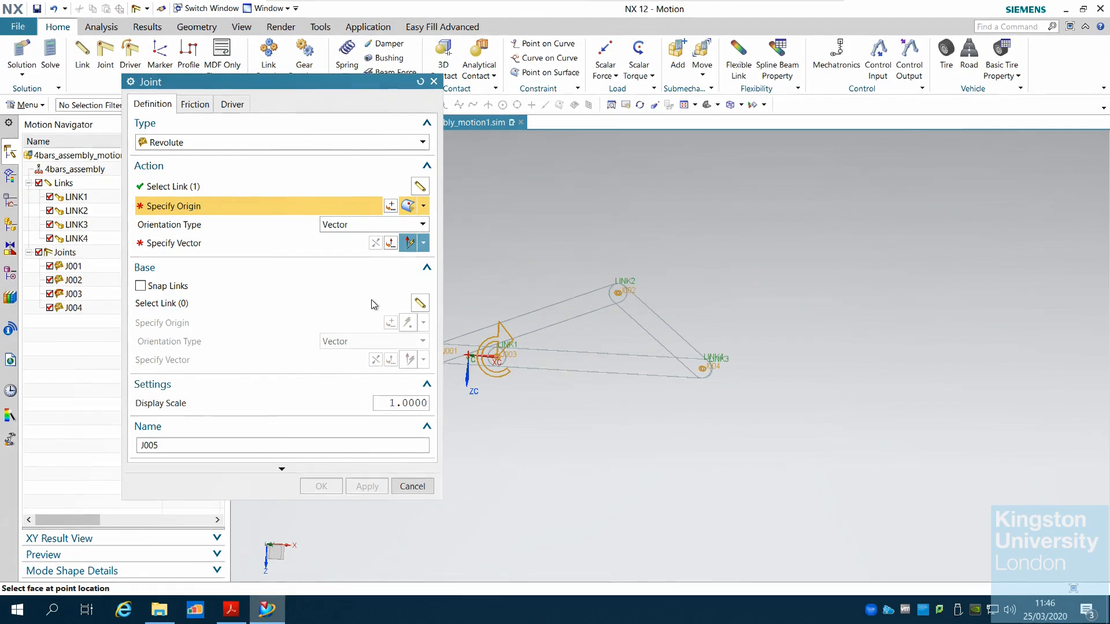
pyautogui.click(423, 242)
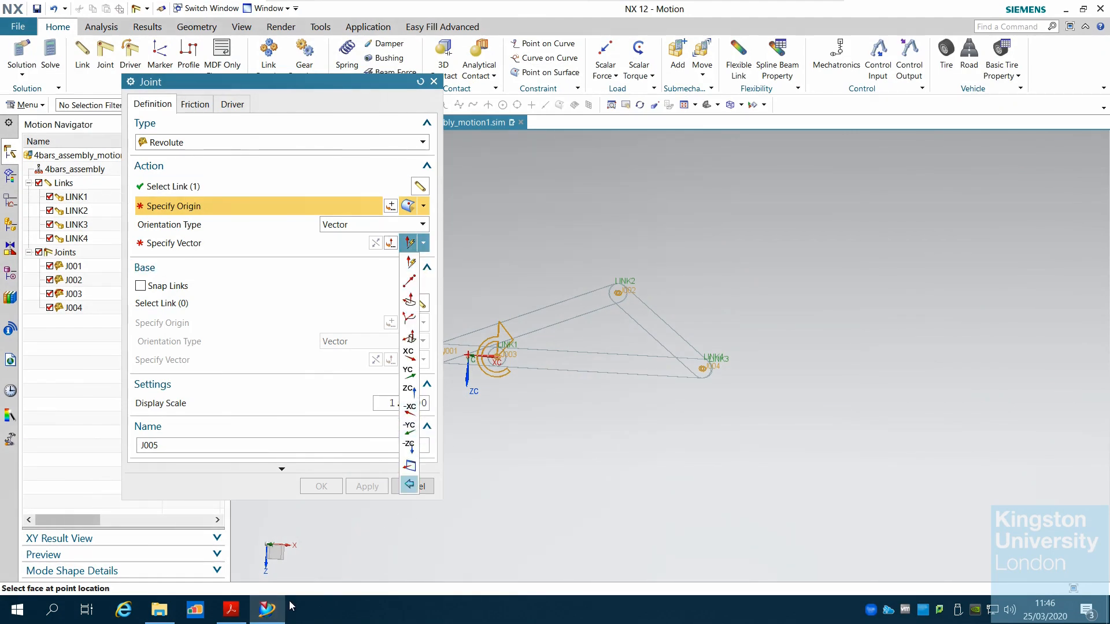
pyautogui.click(231, 609)
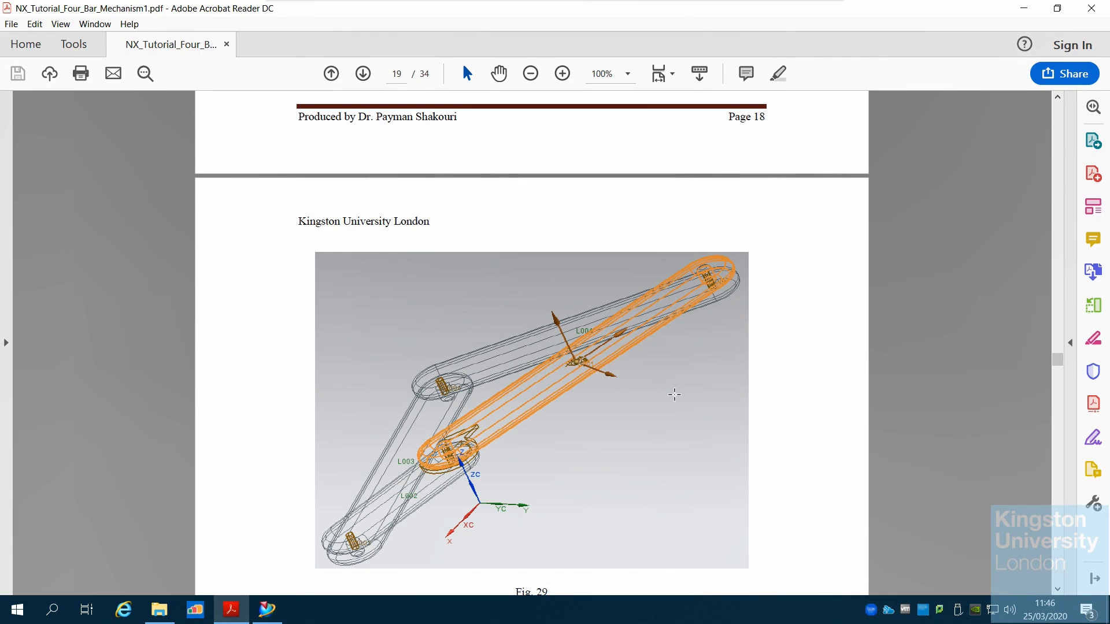
pyautogui.scroll(-5, 674, 395)
pyautogui.scroll(12, 677, 400)
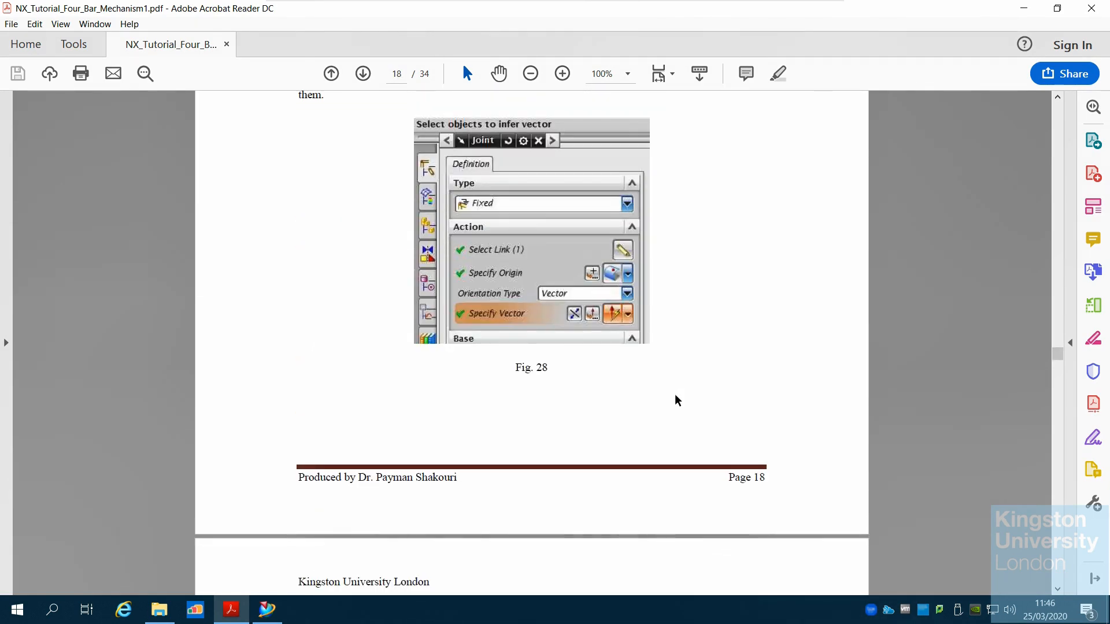
pyautogui.scroll(2, 677, 400)
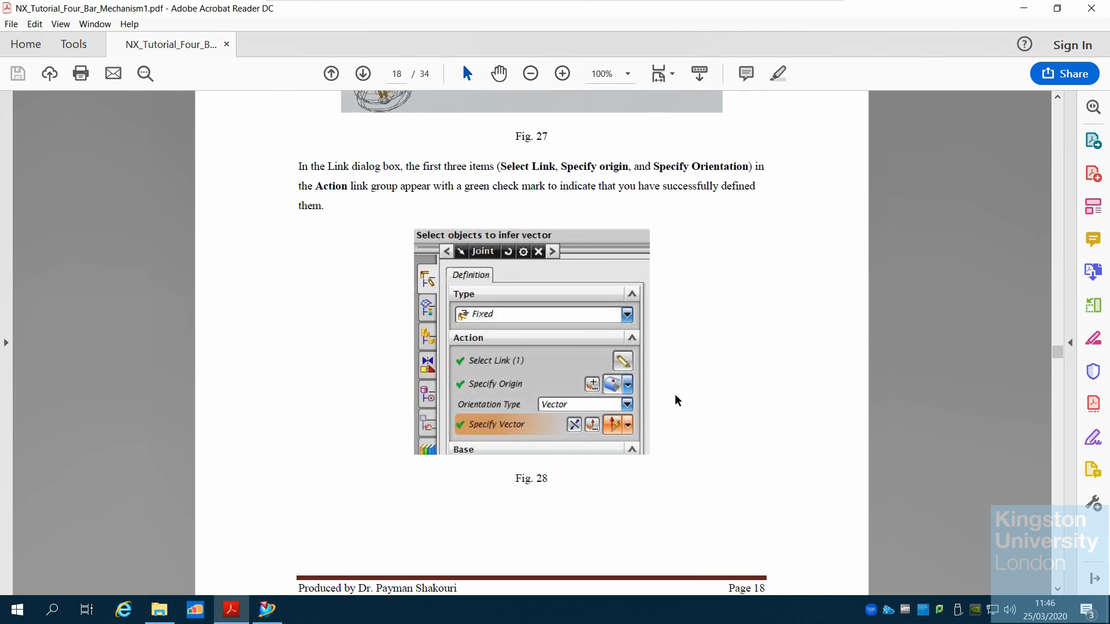
pyautogui.scroll(-9, 675, 396)
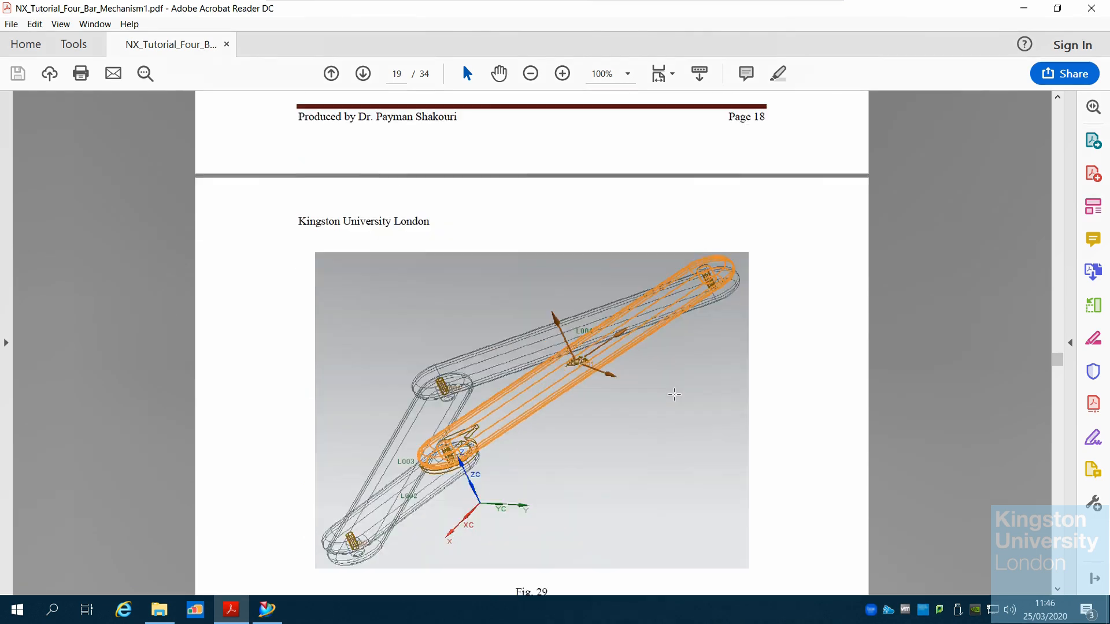
pyautogui.scroll(-1, 675, 395)
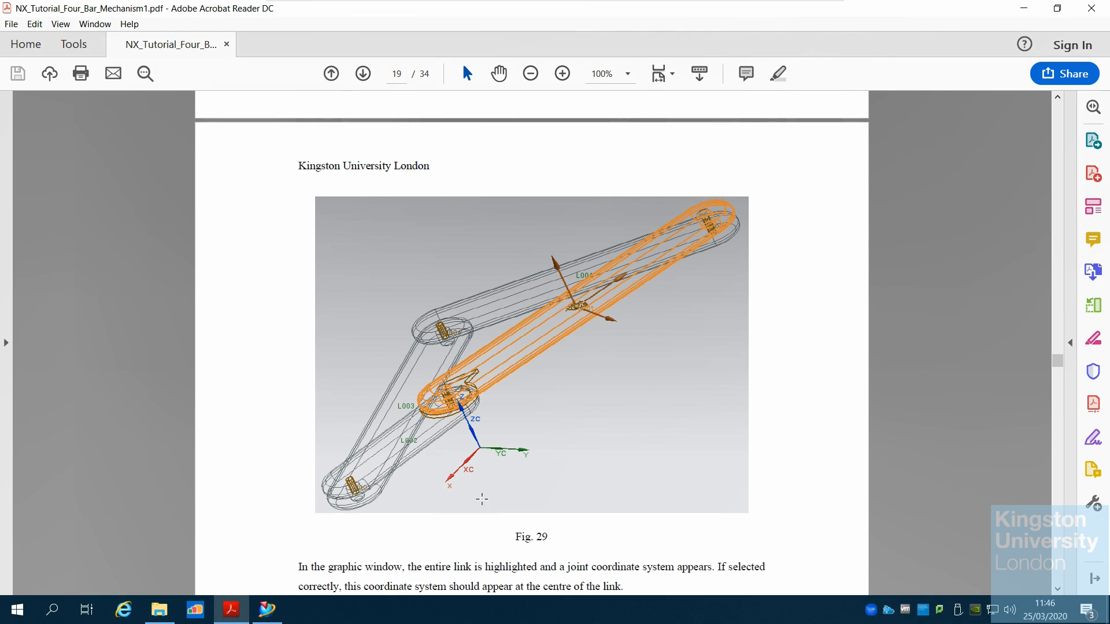
# Set the joint's vector direction to the YC axis
pyautogui.click(267, 609)
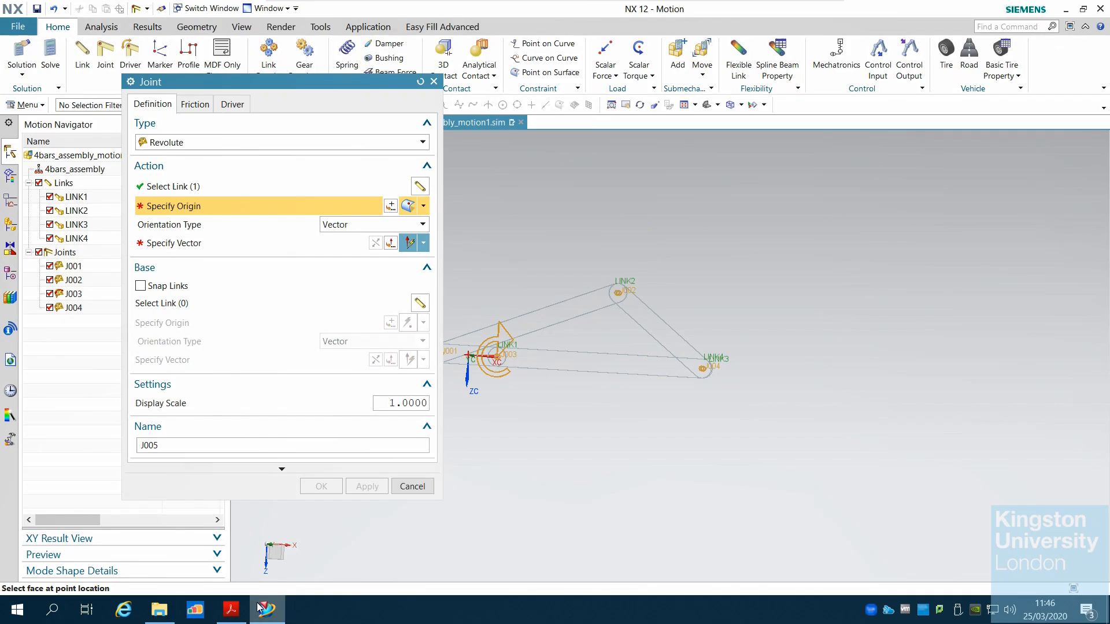
pyautogui.scroll(2, 533, 433)
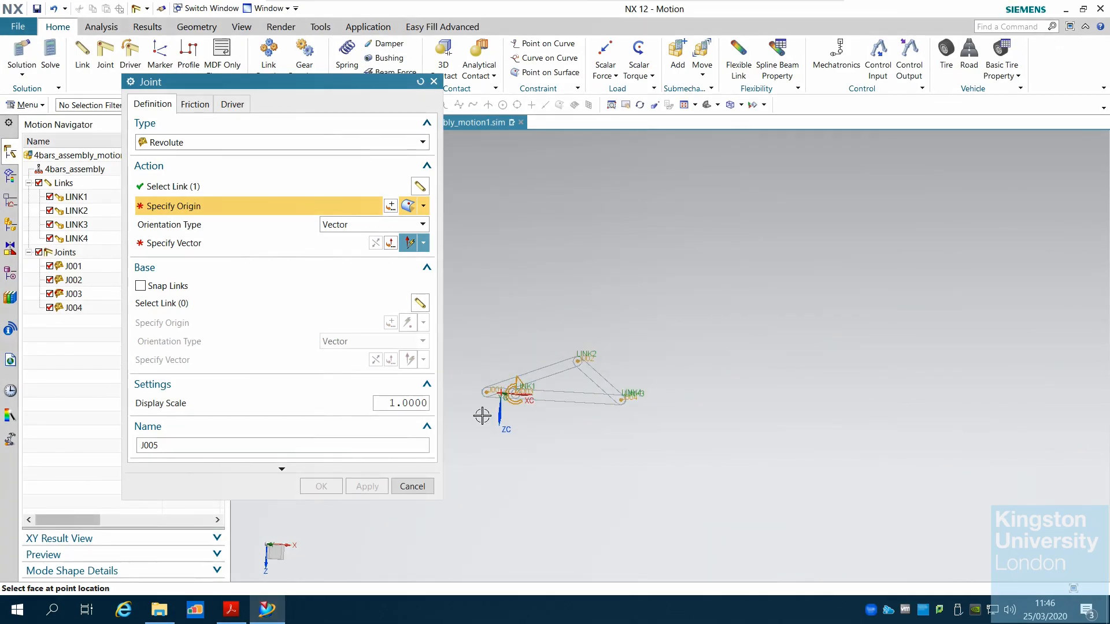
pyautogui.scroll(-2, 482, 415)
pyautogui.scroll(-2, 481, 416)
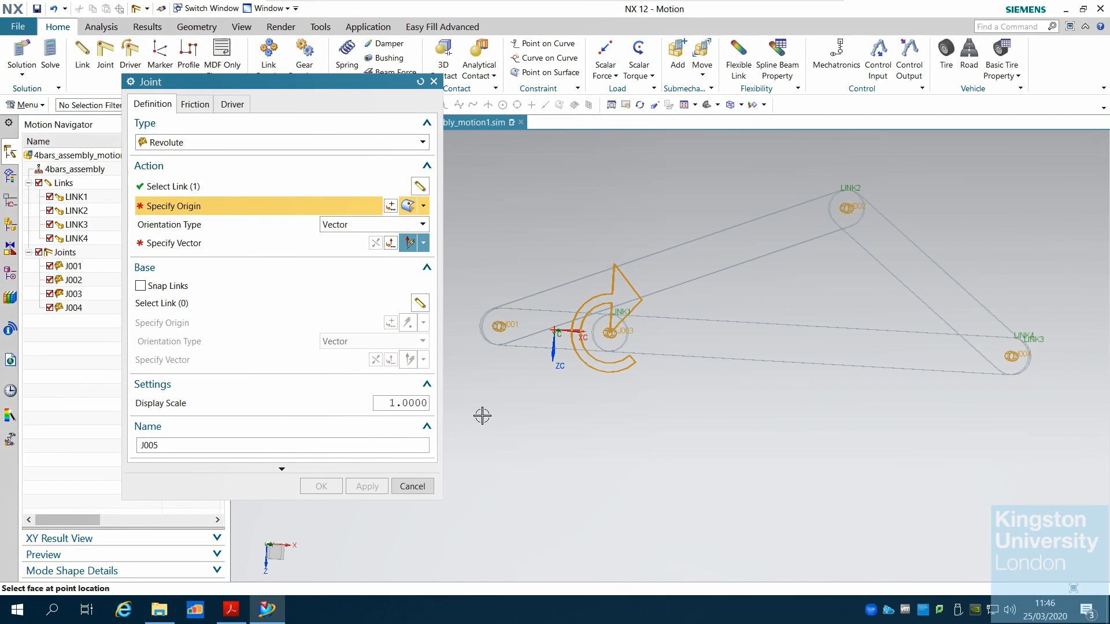
pyautogui.scroll(2, 482, 415)
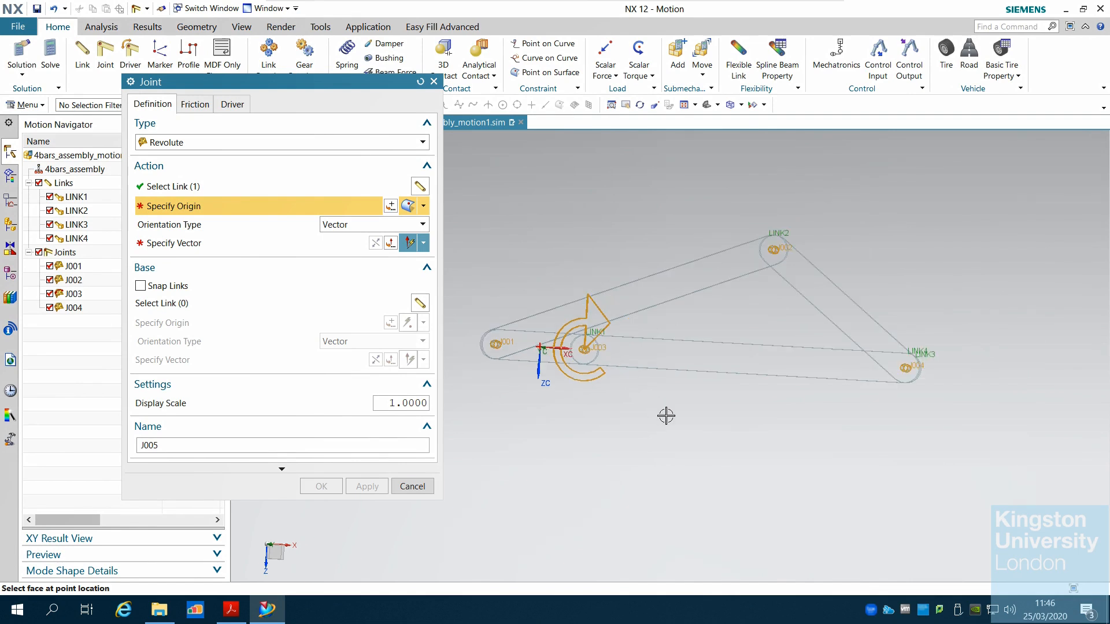
pyautogui.moveTo(663, 414)
pyautogui.mouseDown(button='middle')
pyautogui.moveTo(685, 437)
pyautogui.moveTo(665, 440)
pyautogui.moveTo(649, 416)
pyautogui.mouseUp(button='middle')
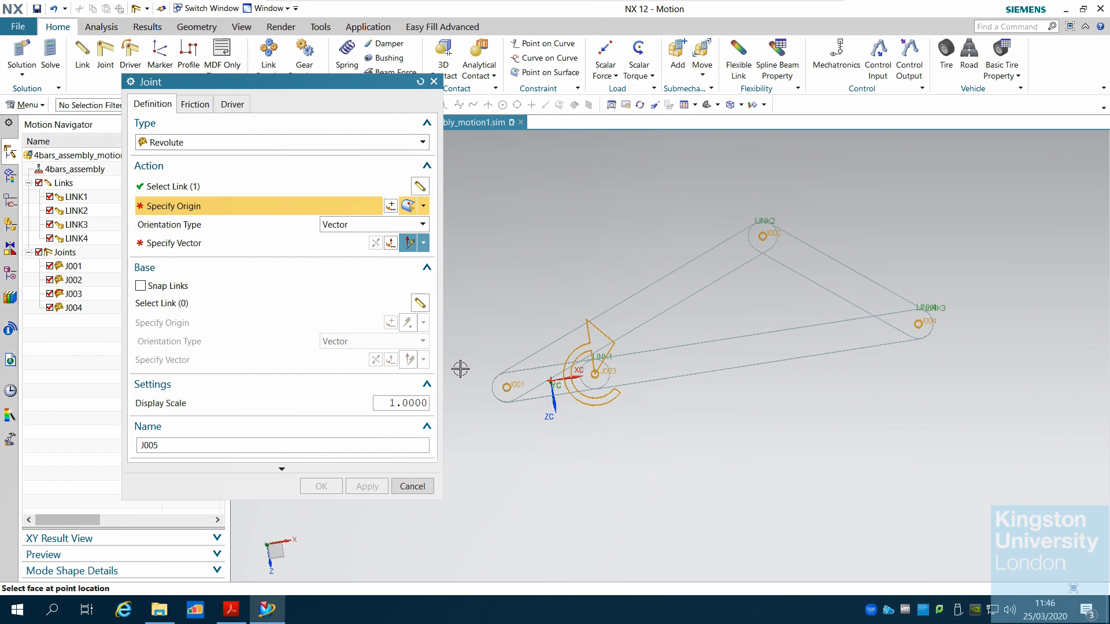
pyautogui.click(423, 244)
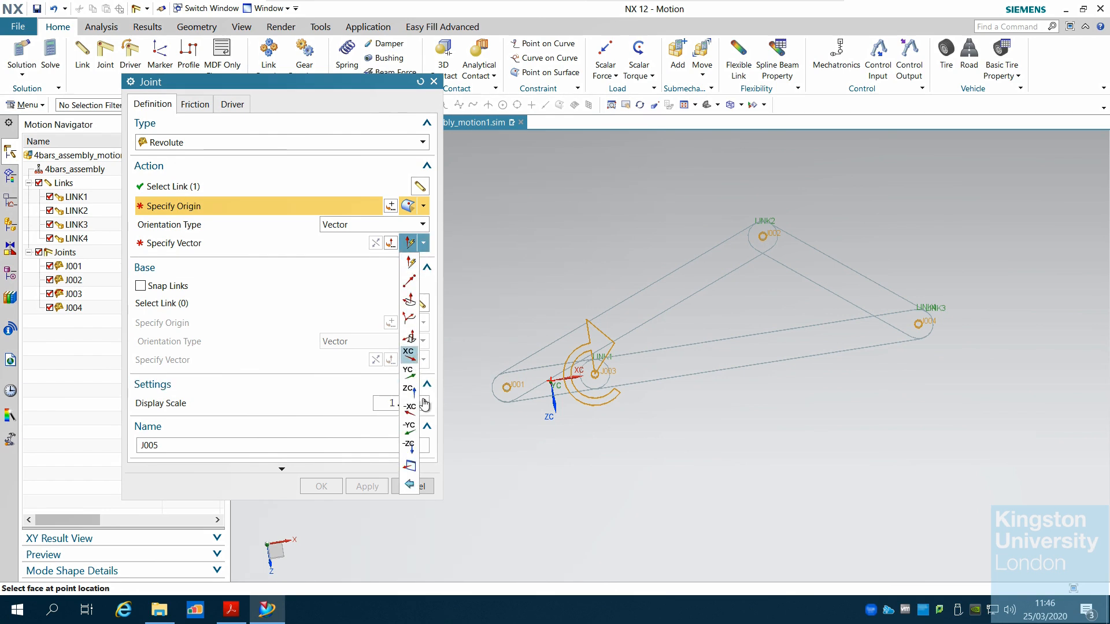
pyautogui.click(409, 373)
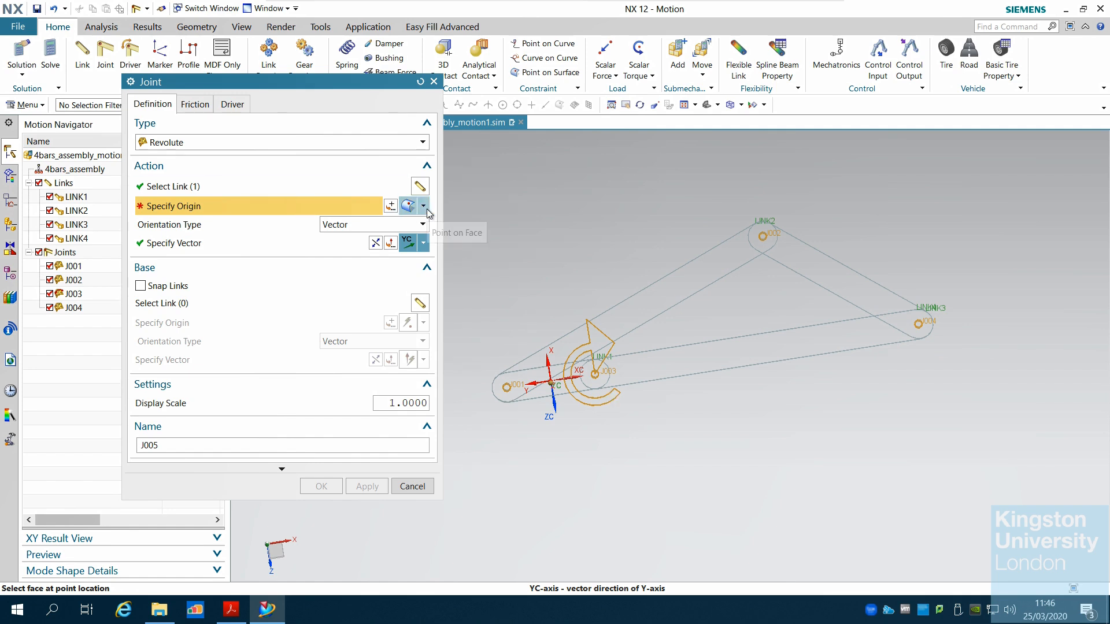
# Try picking the joint origin on LINK4's face and switching the joint type to Fixed, then cancel the joint
pyautogui.click(710, 353)
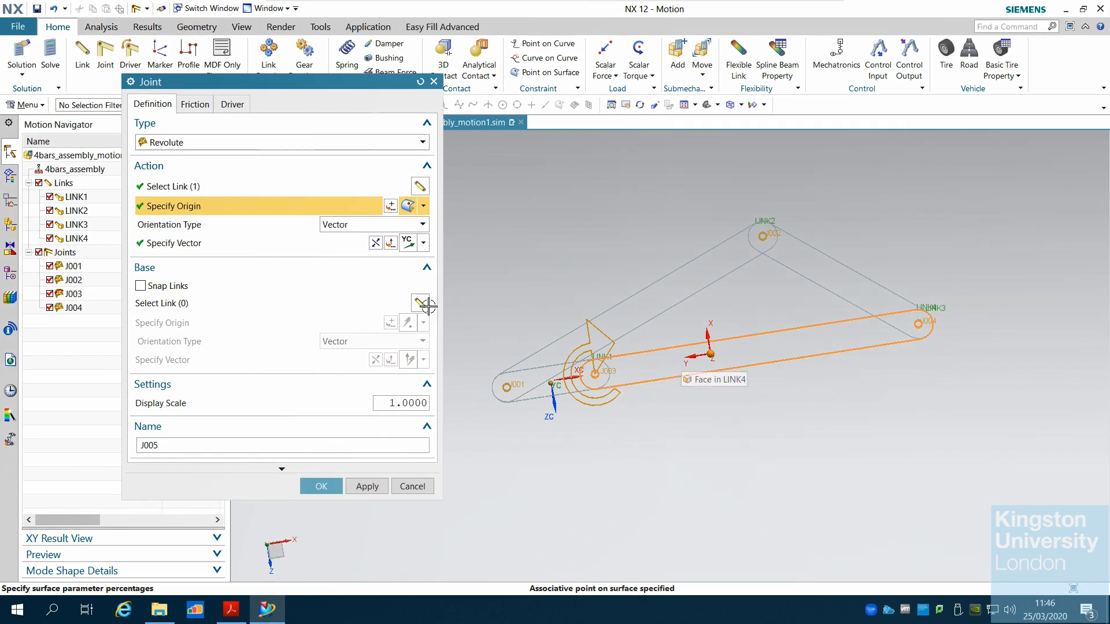
pyautogui.click(750, 353)
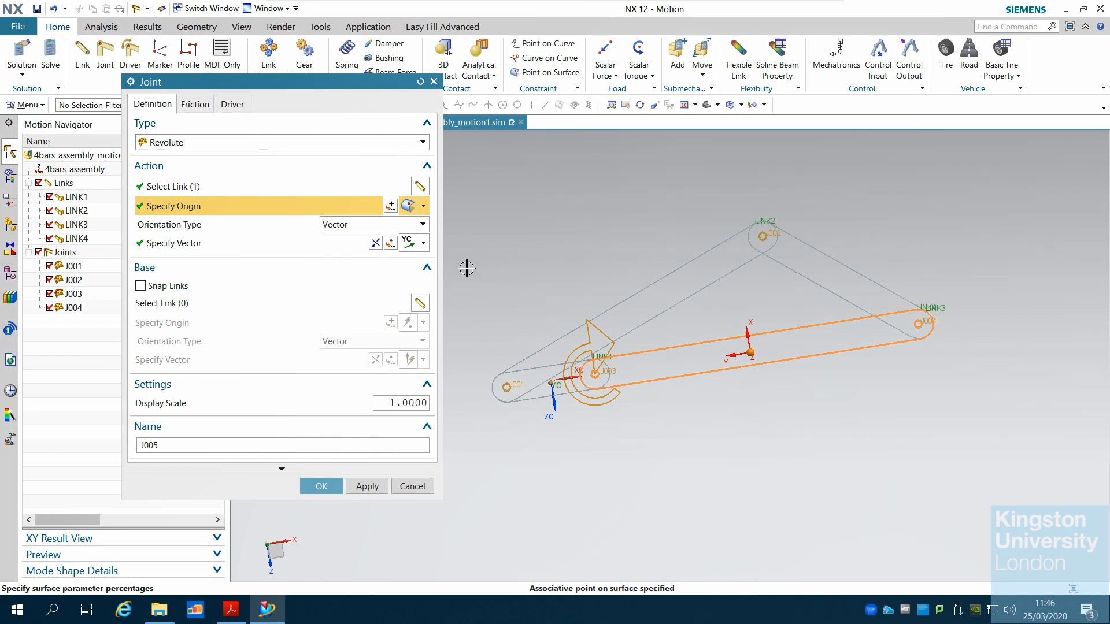
pyautogui.click(424, 206)
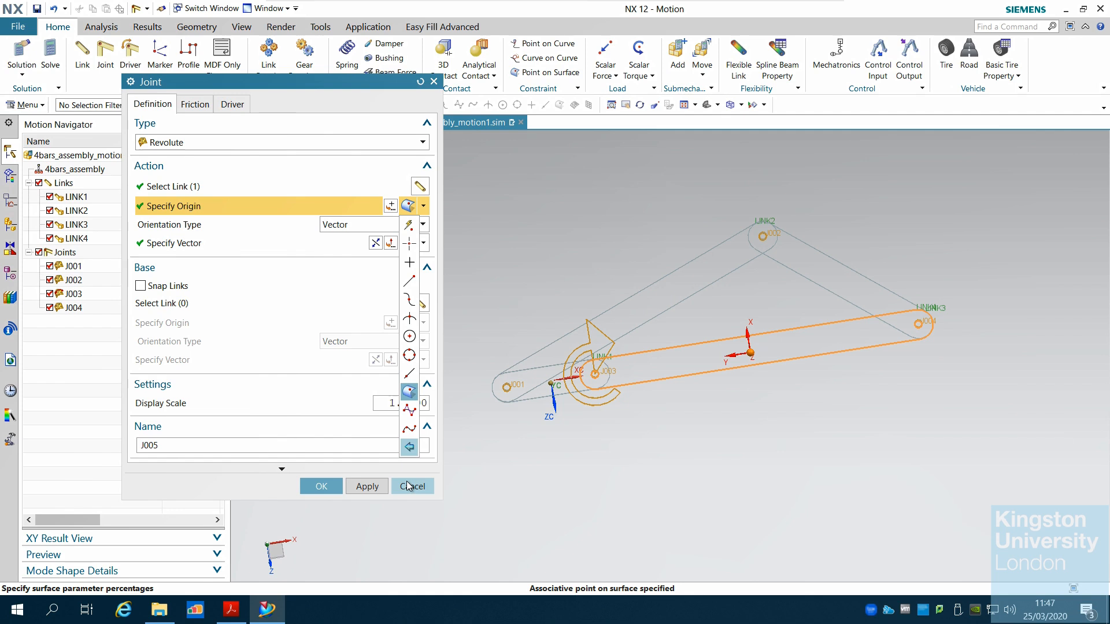
pyautogui.click(363, 145)
pyautogui.click(293, 250)
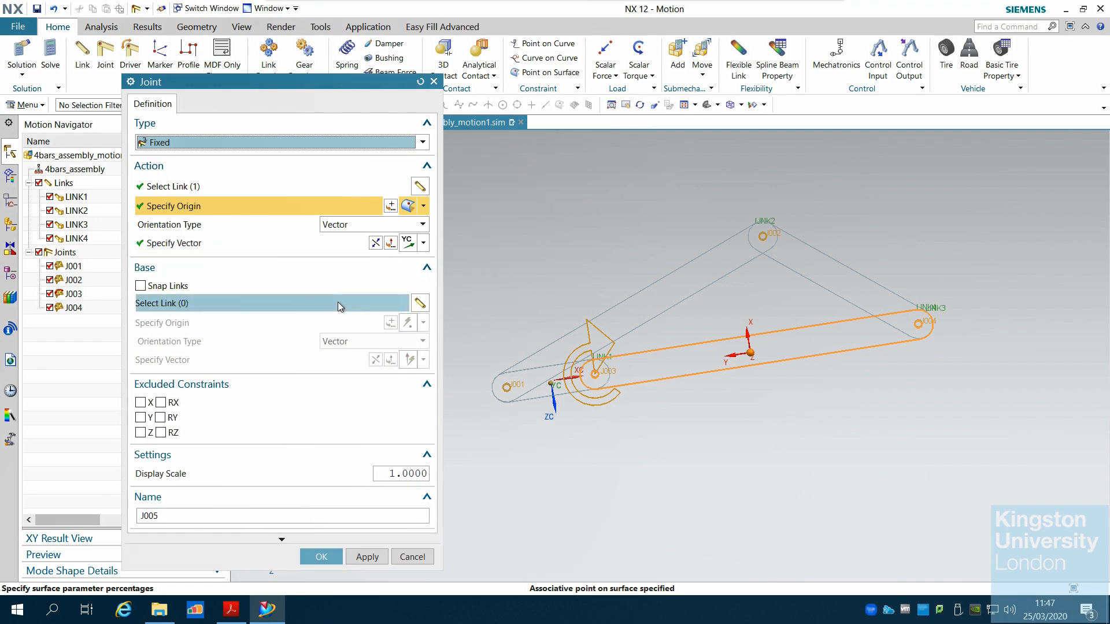
pyautogui.click(417, 557)
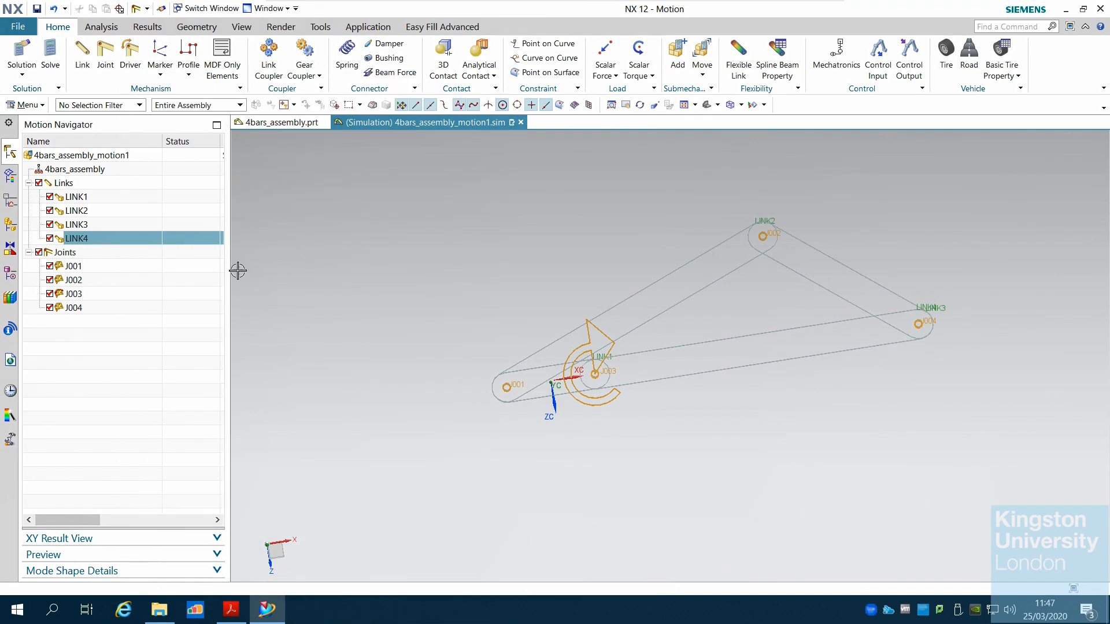
# Create a Fixed joint on LINK4, with its origin on the link's face and its vector along the Y axis
pyautogui.click(113, 63)
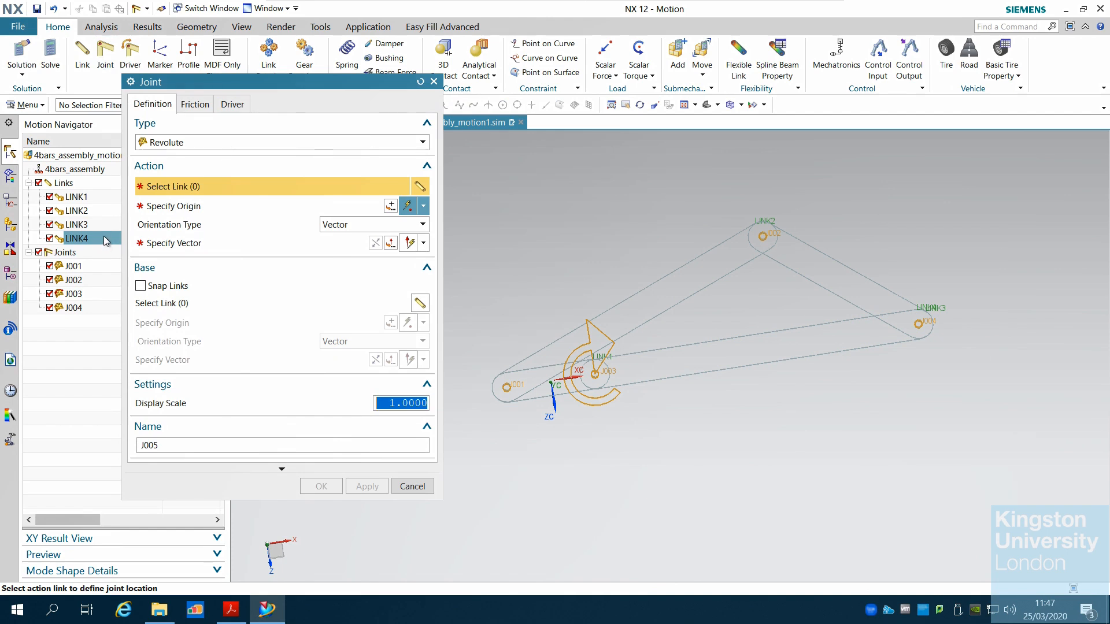
pyautogui.click(775, 355)
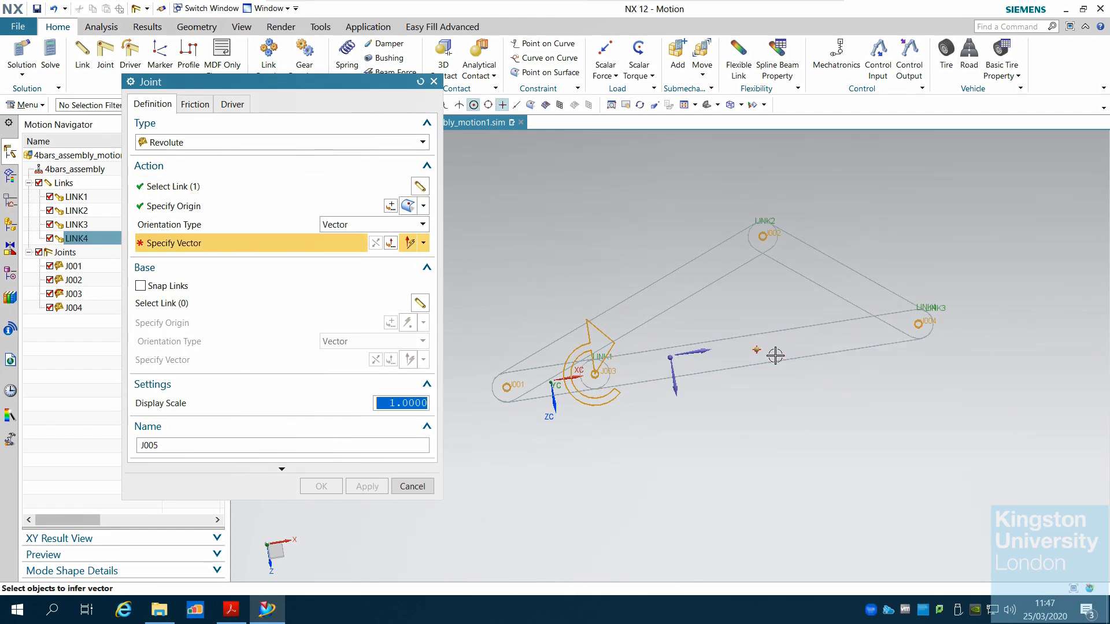
pyautogui.click(240, 143)
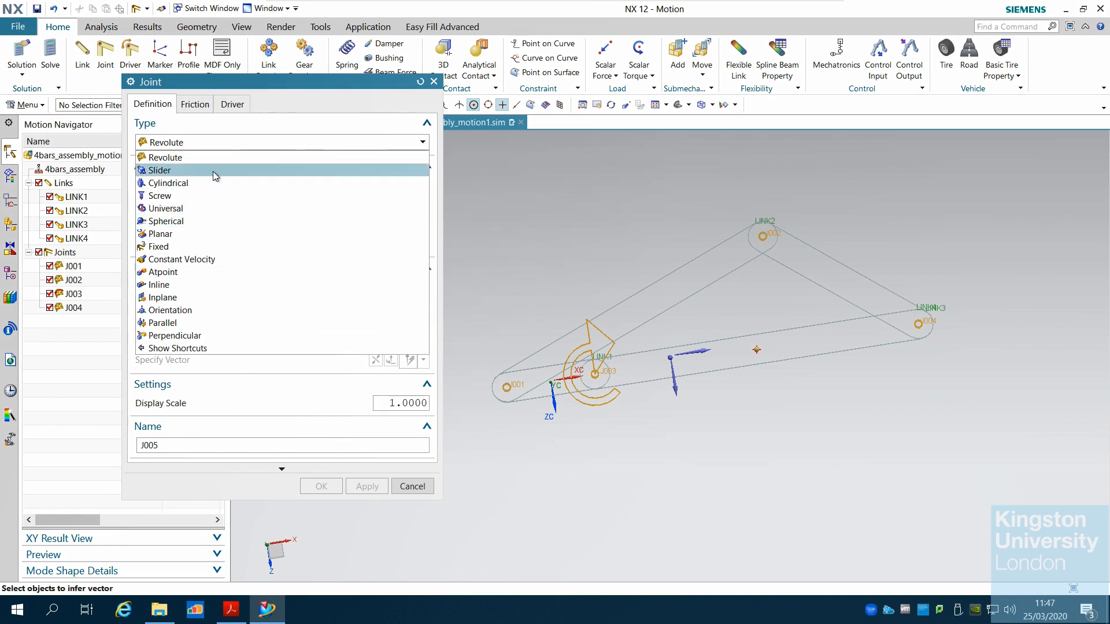
pyautogui.click(237, 246)
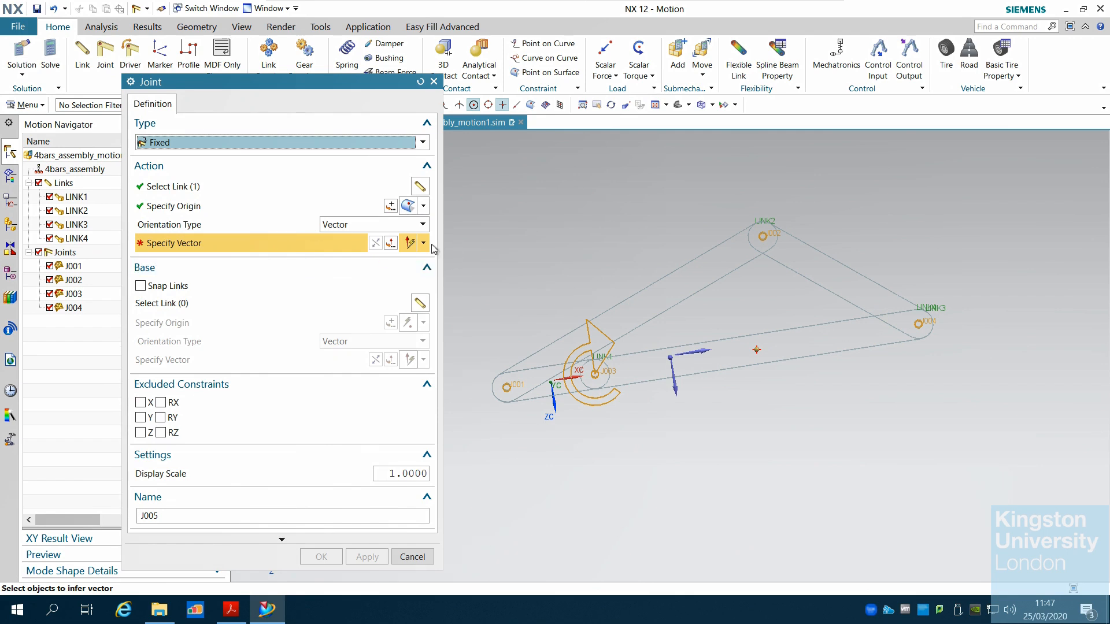
pyautogui.scroll(-3, 746, 415)
pyautogui.scroll(4, 738, 399)
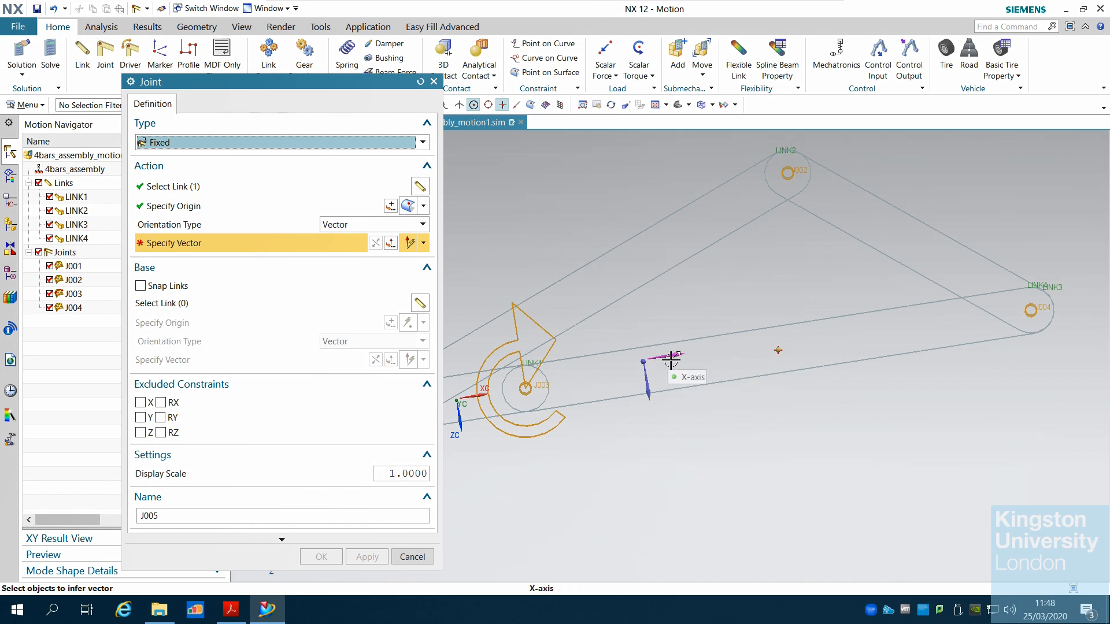
pyautogui.moveTo(892, 460); pyautogui.dragTo(640, 419, button='middle')
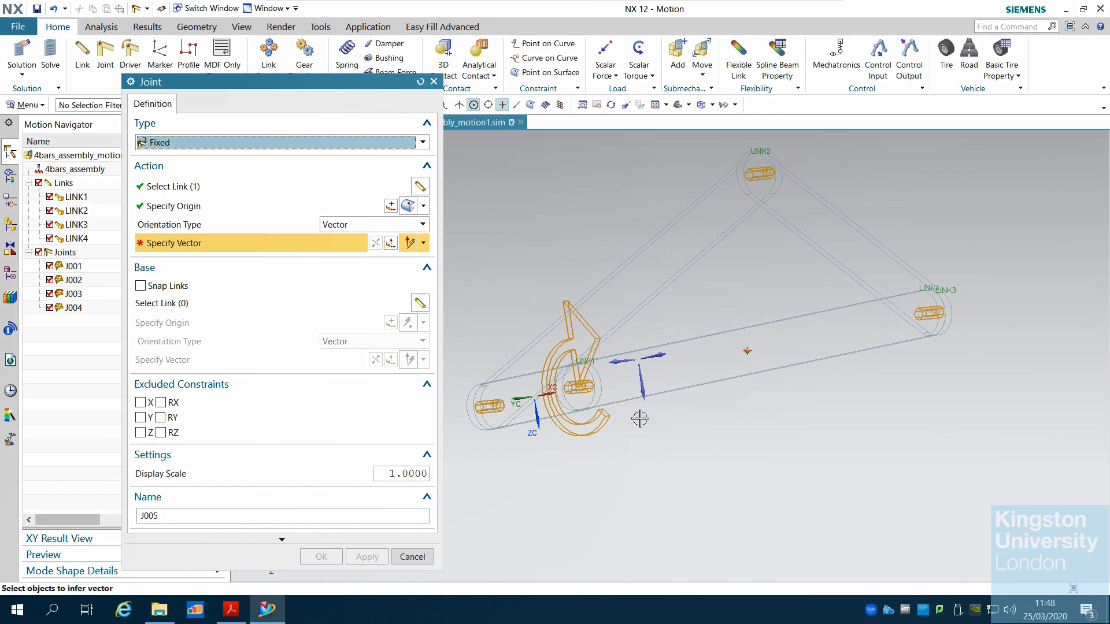
pyautogui.click(640, 381)
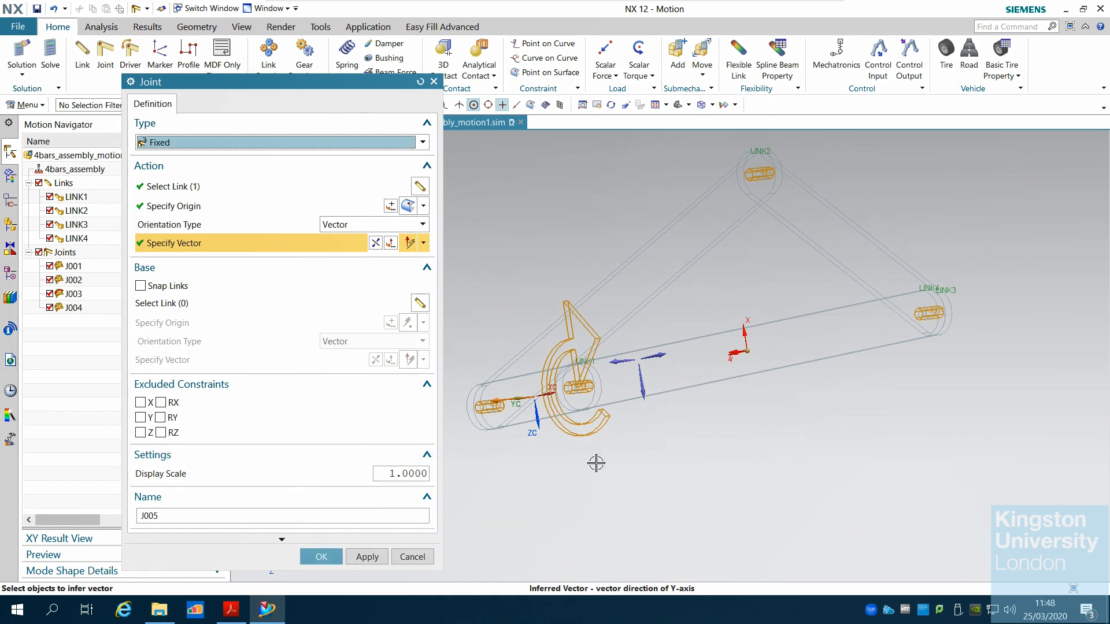
pyautogui.moveTo(595, 462); pyautogui.dragTo(652, 413, button='middle')
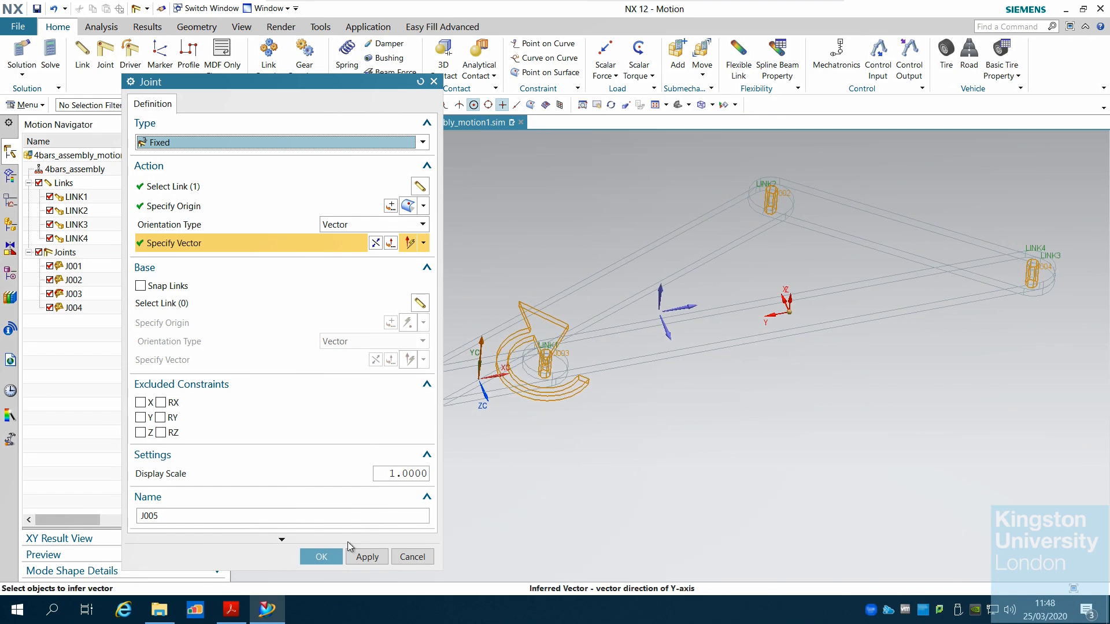
pyautogui.click(322, 558)
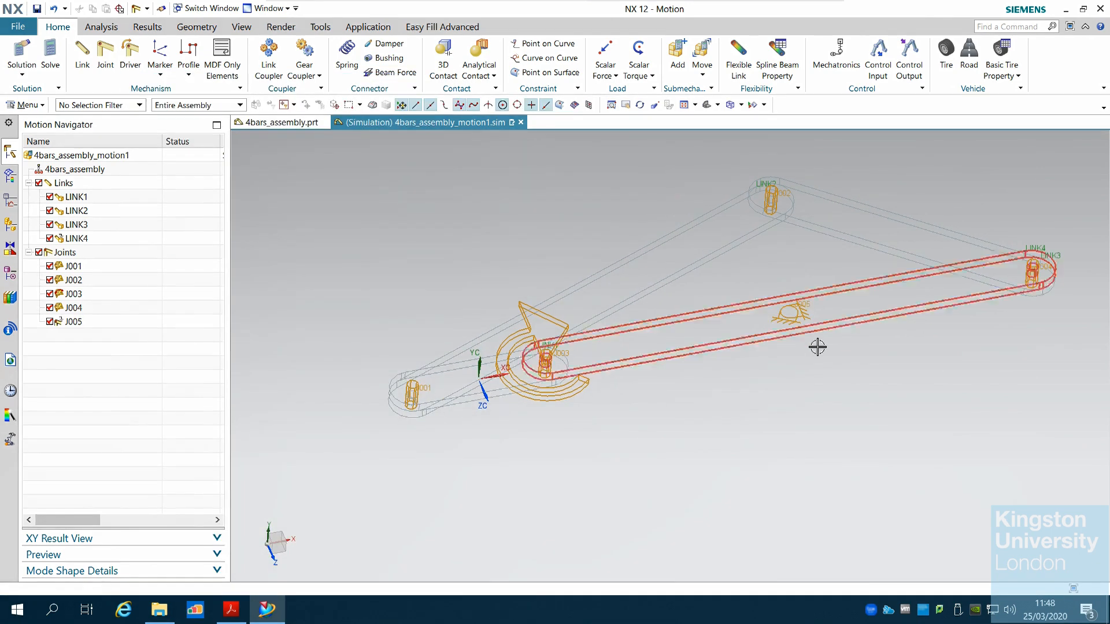
# Select the new joint J005 in the motion navigator to check which link it holds
pyautogui.scroll(-3, 817, 347)
pyautogui.moveTo(847, 361); pyautogui.dragTo(875, 411, button='middle')
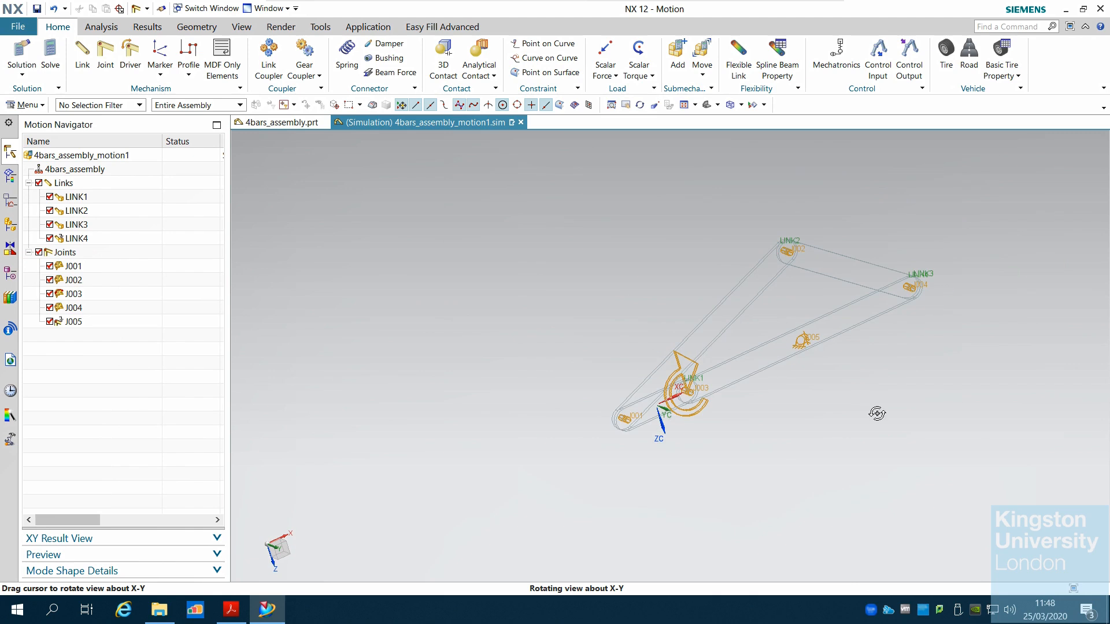
pyautogui.scroll(3, 870, 391)
pyautogui.moveTo(726, 428)
pyautogui.mouseDown(button='middle')
pyautogui.moveTo(696, 396)
pyautogui.moveTo(682, 433)
pyautogui.moveTo(710, 423)
pyautogui.mouseUp(button='middle')
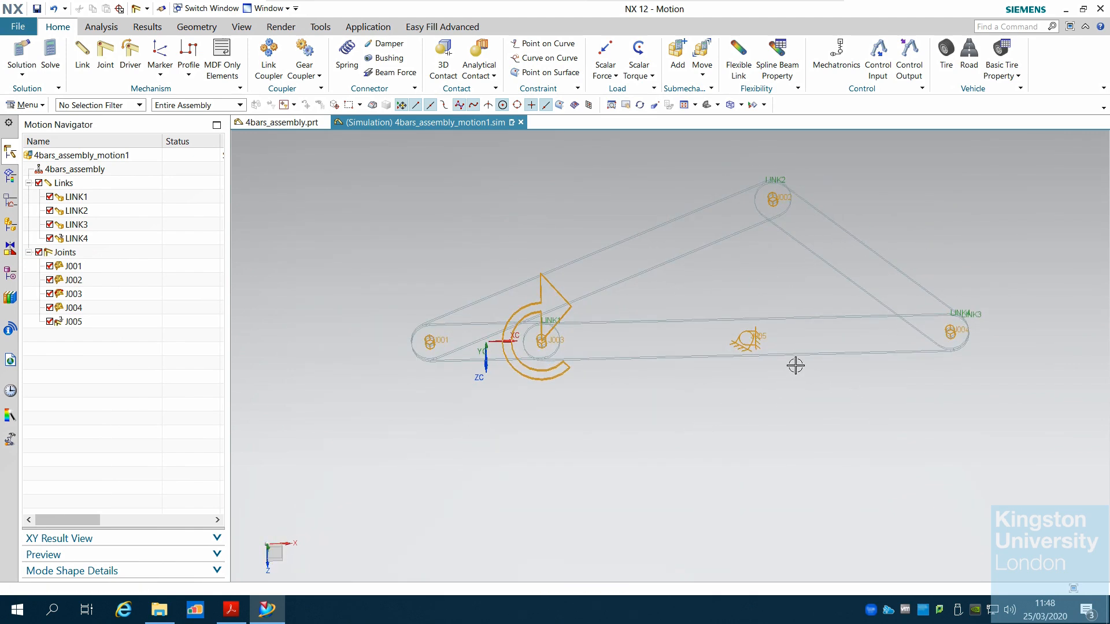
pyautogui.click(73, 323)
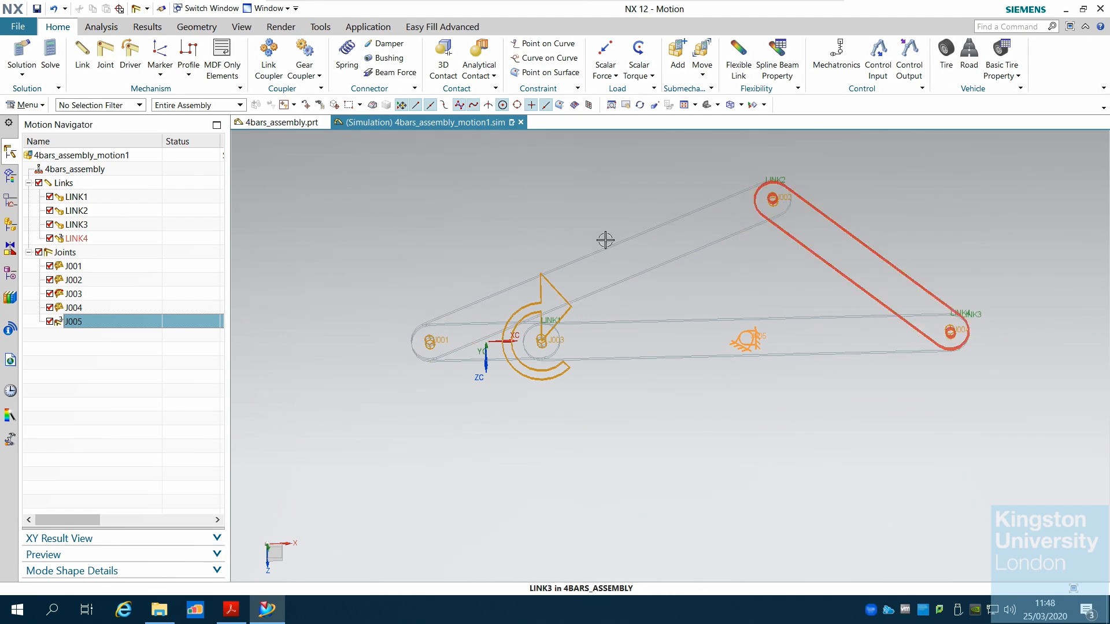
# Read the tutorial pages on the fixed joint result and Step 4 for creating the initial motion simulation
pyautogui.click(268, 610)
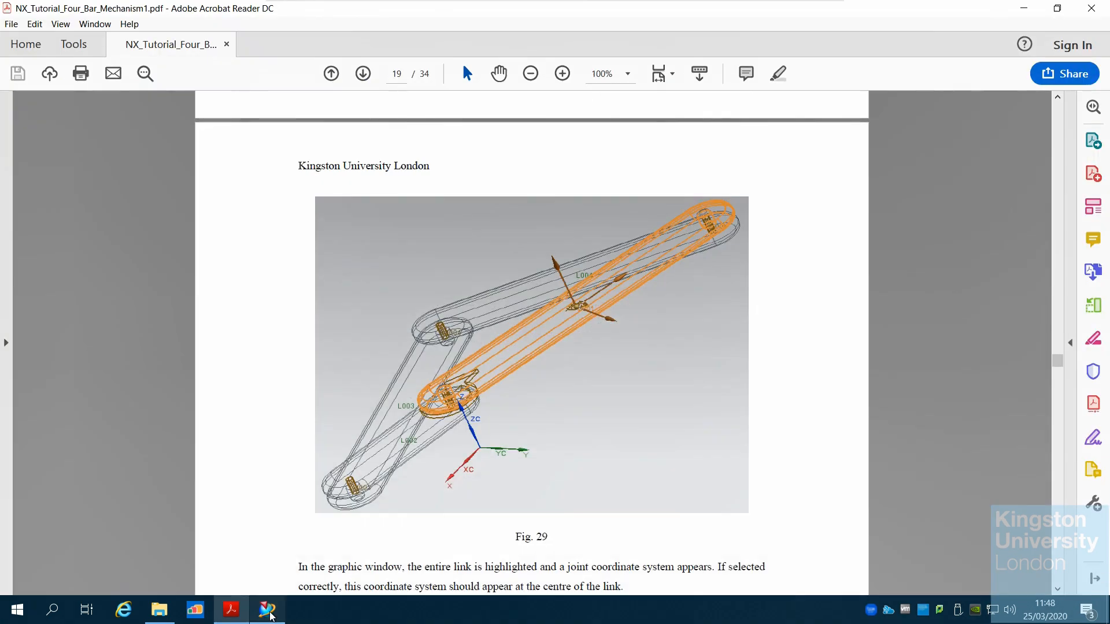
pyautogui.scroll(-10, 613, 436)
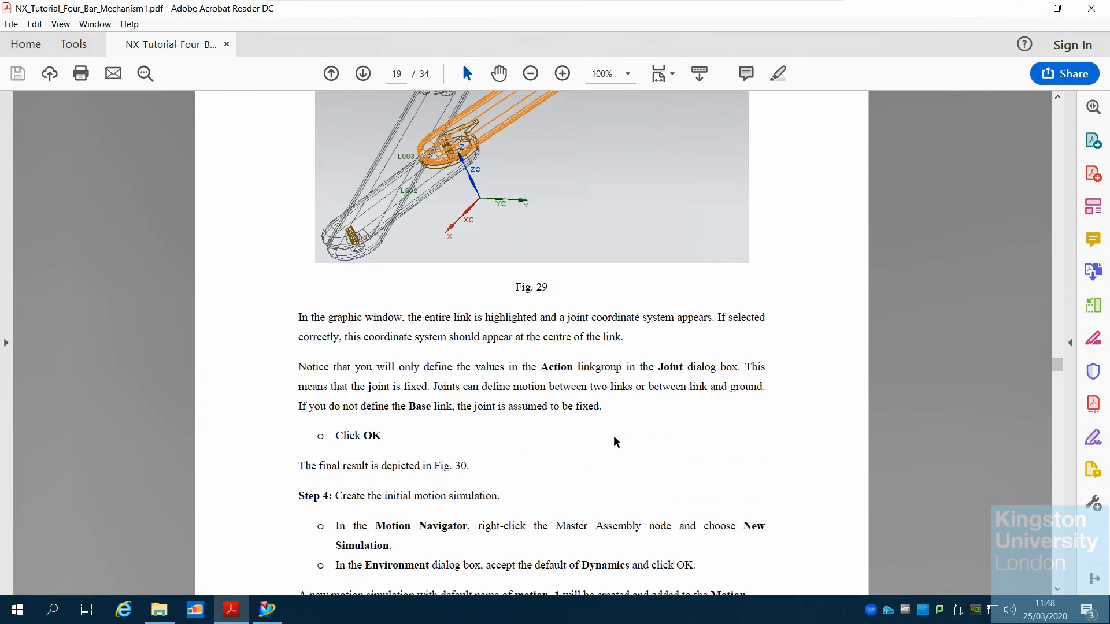
pyautogui.scroll(-15, 615, 439)
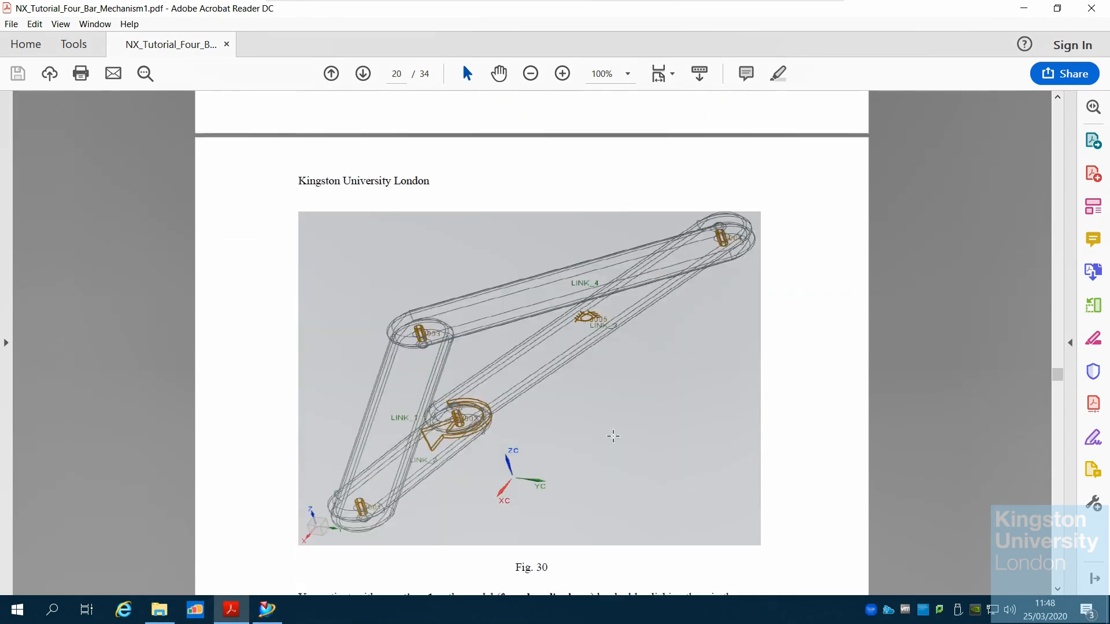
pyautogui.scroll(-8, 615, 439)
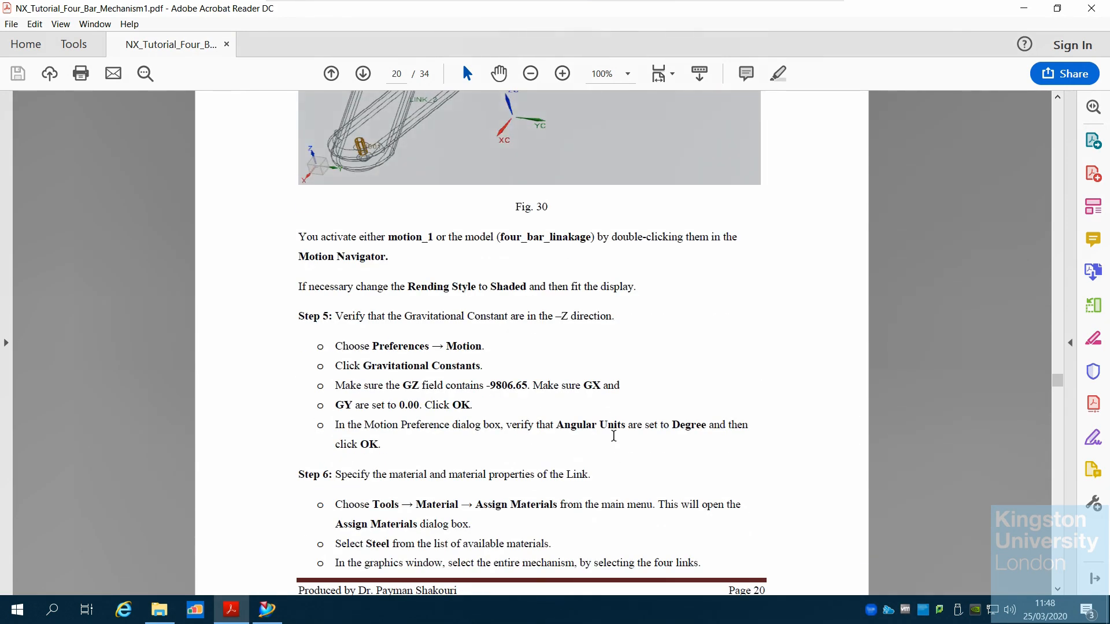
pyautogui.scroll(-7, 614, 435)
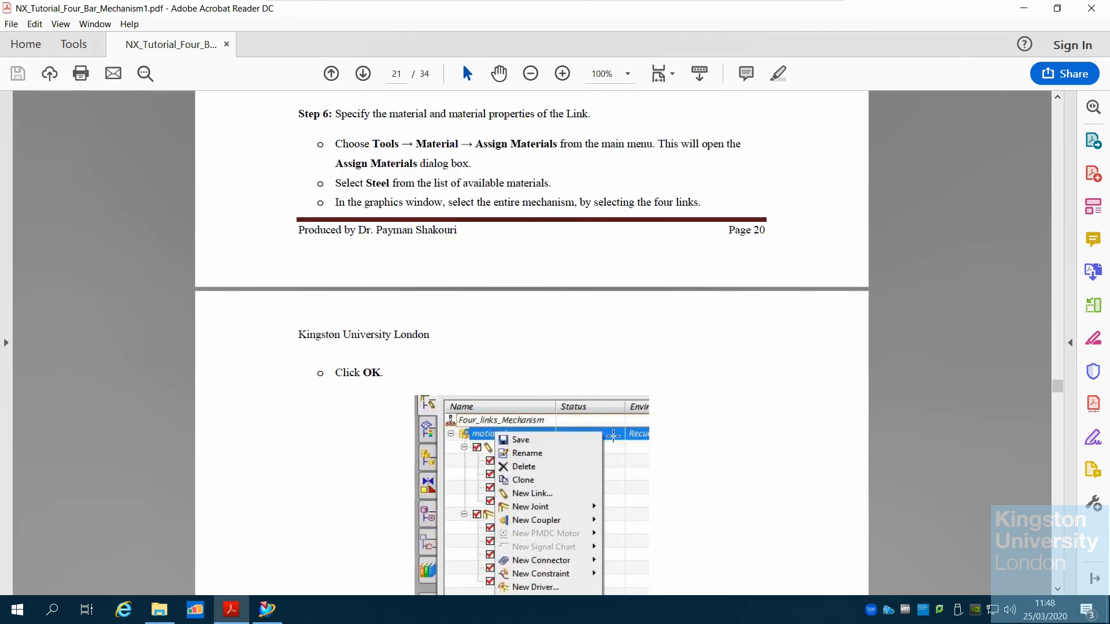
pyautogui.scroll(-3, 612, 436)
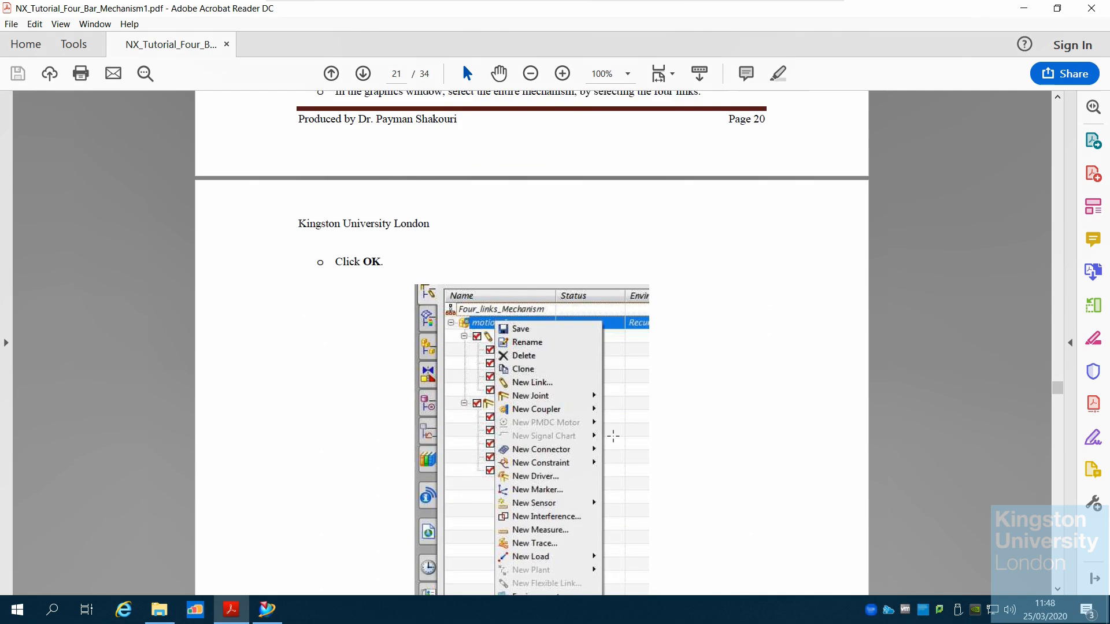
pyautogui.scroll(-5, 613, 435)
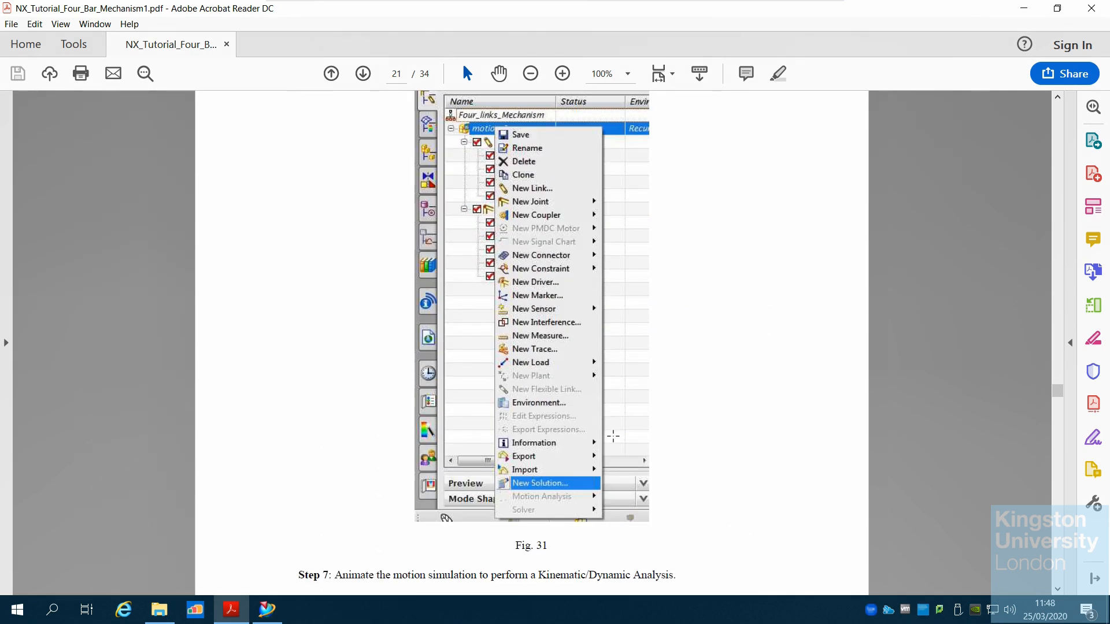
pyautogui.scroll(20, 613, 436)
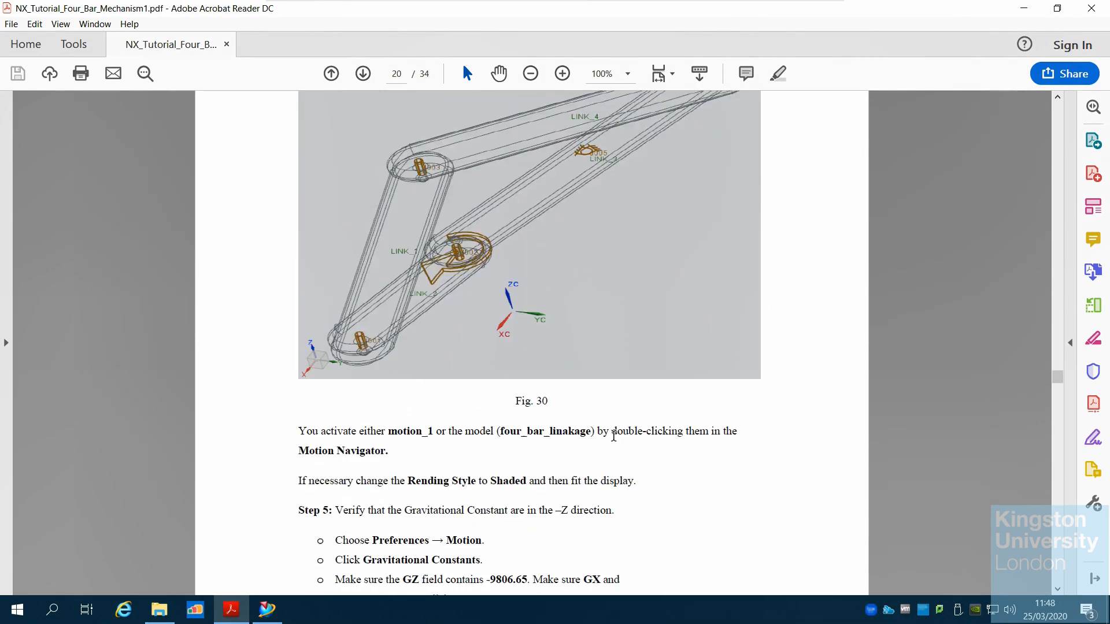
pyautogui.scroll(12, 613, 436)
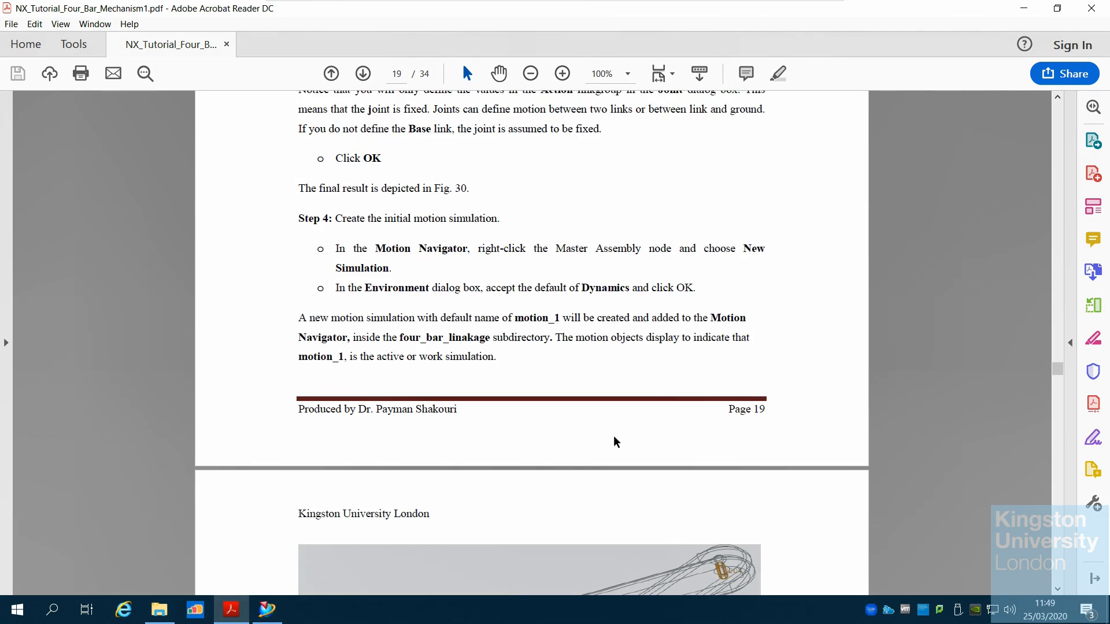
pyautogui.scroll(8, 616, 442)
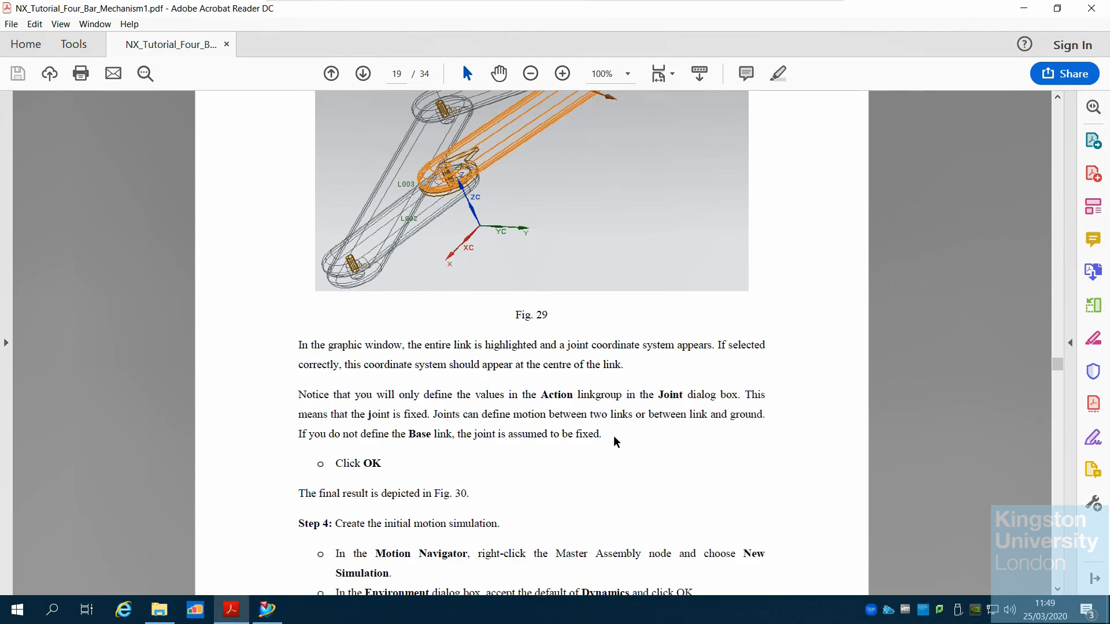
pyautogui.scroll(-3, 616, 442)
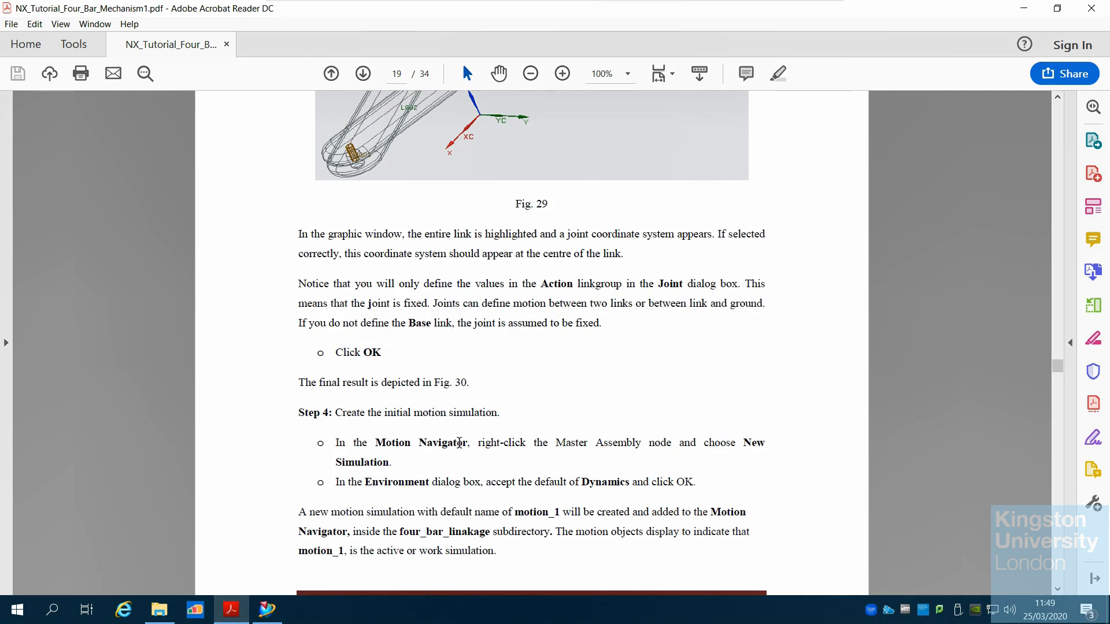
pyautogui.scroll(-2, 553, 509)
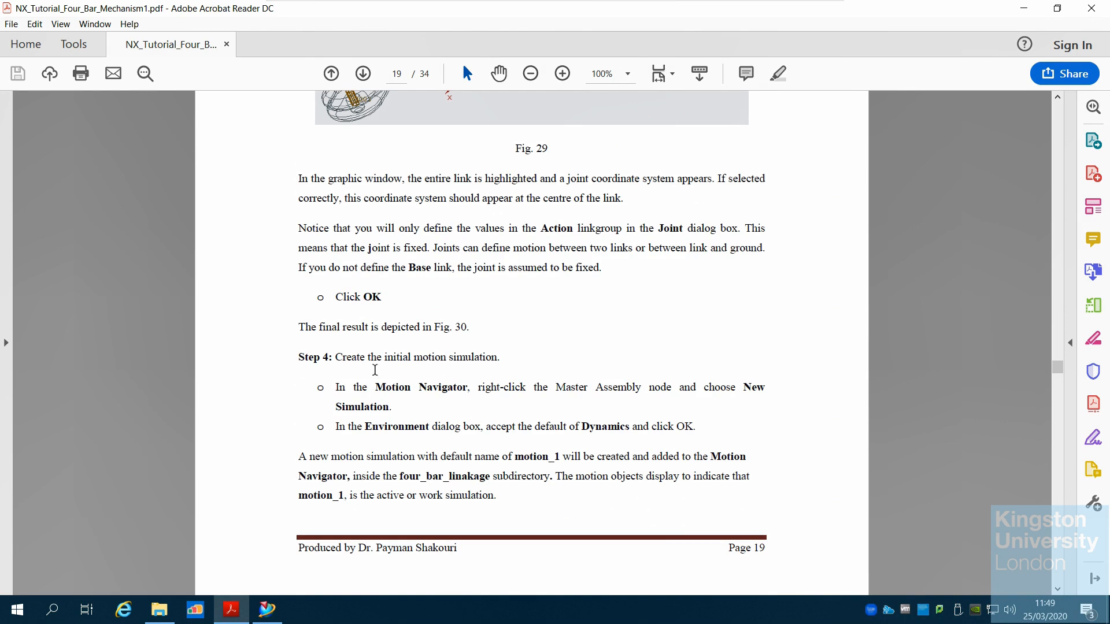
# Compare the master assembly node's options and the Solution options with the tutorial's Step 4 instructions
pyautogui.click(267, 610)
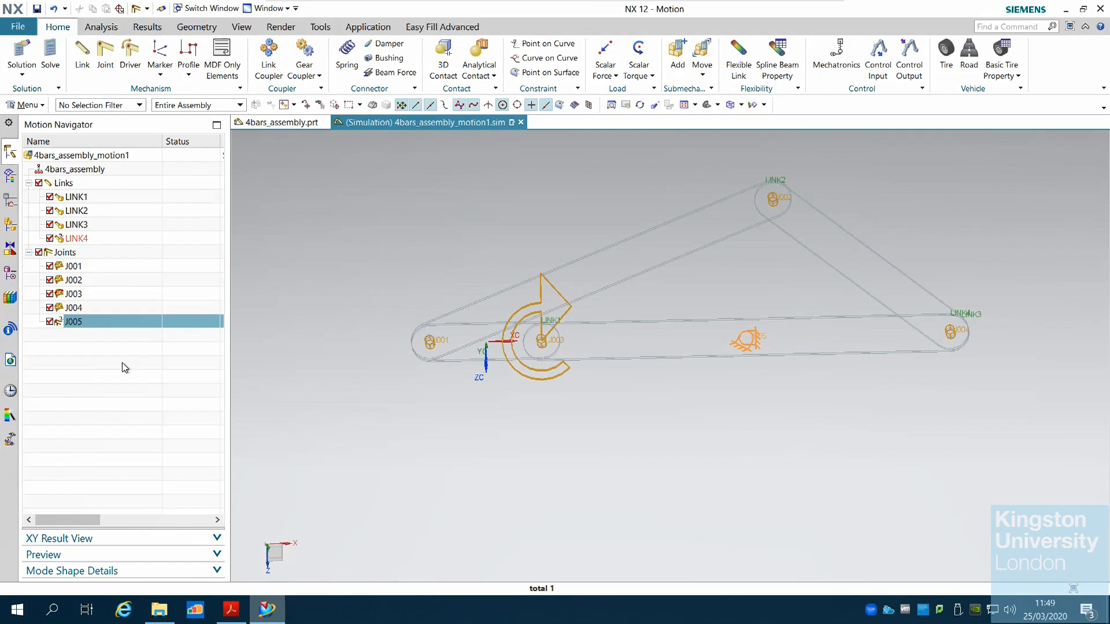
pyautogui.rightClick(86, 176)
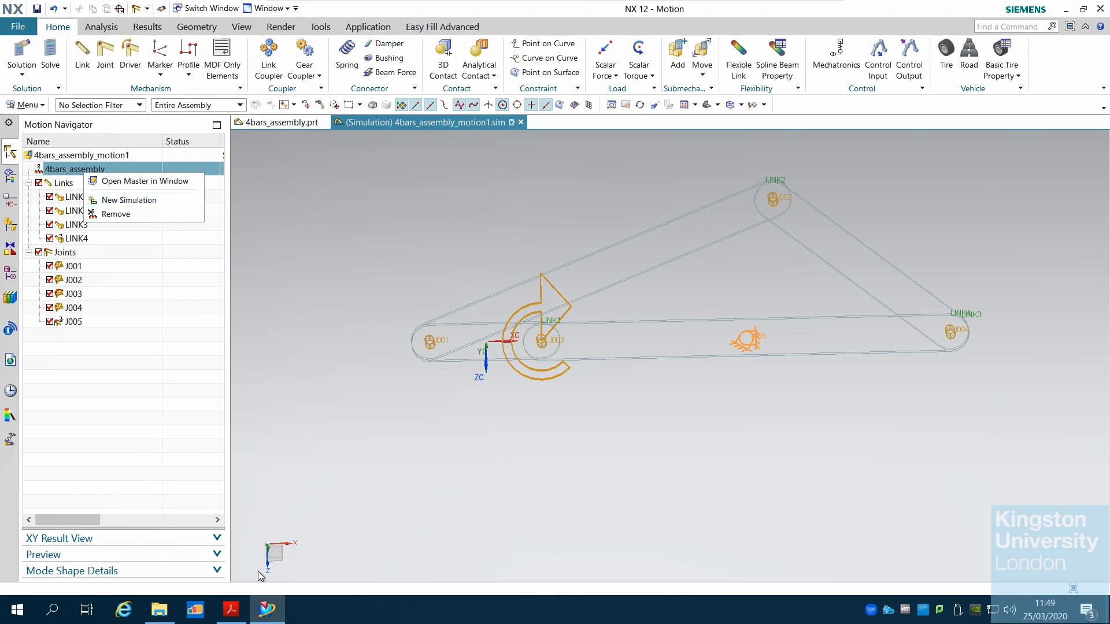
pyautogui.click(284, 619)
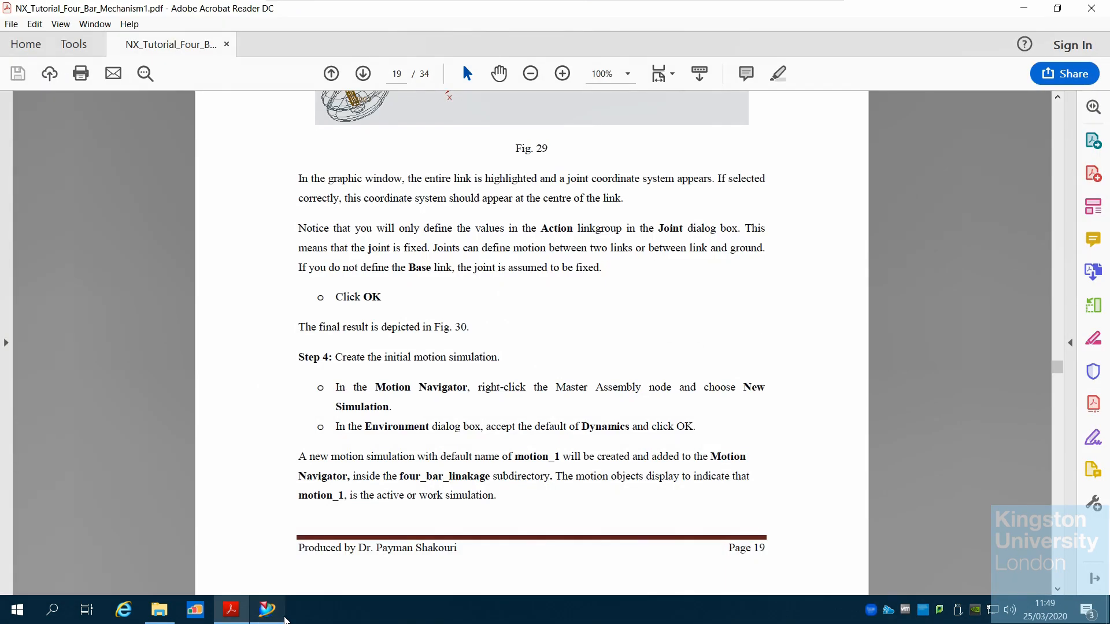
pyautogui.click(283, 617)
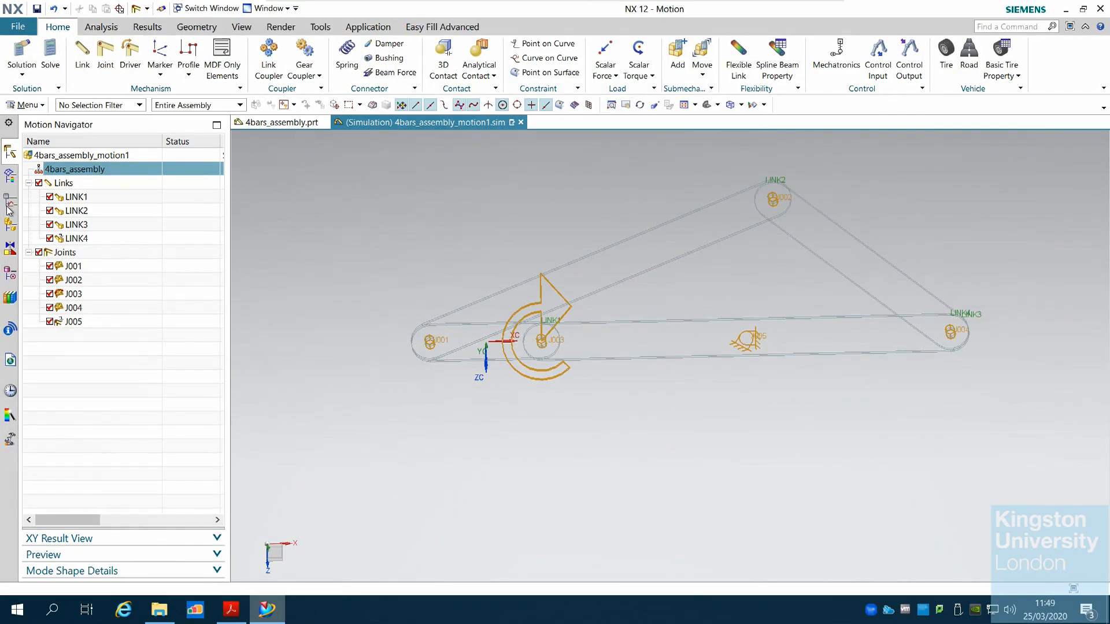
pyautogui.click(31, 80)
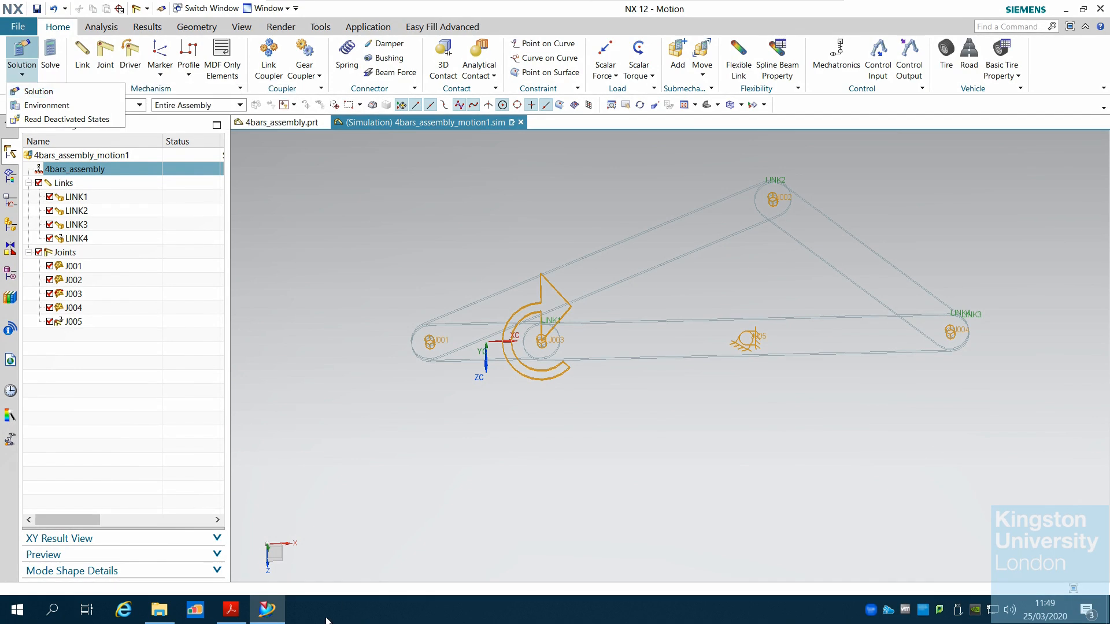
pyautogui.click(271, 616)
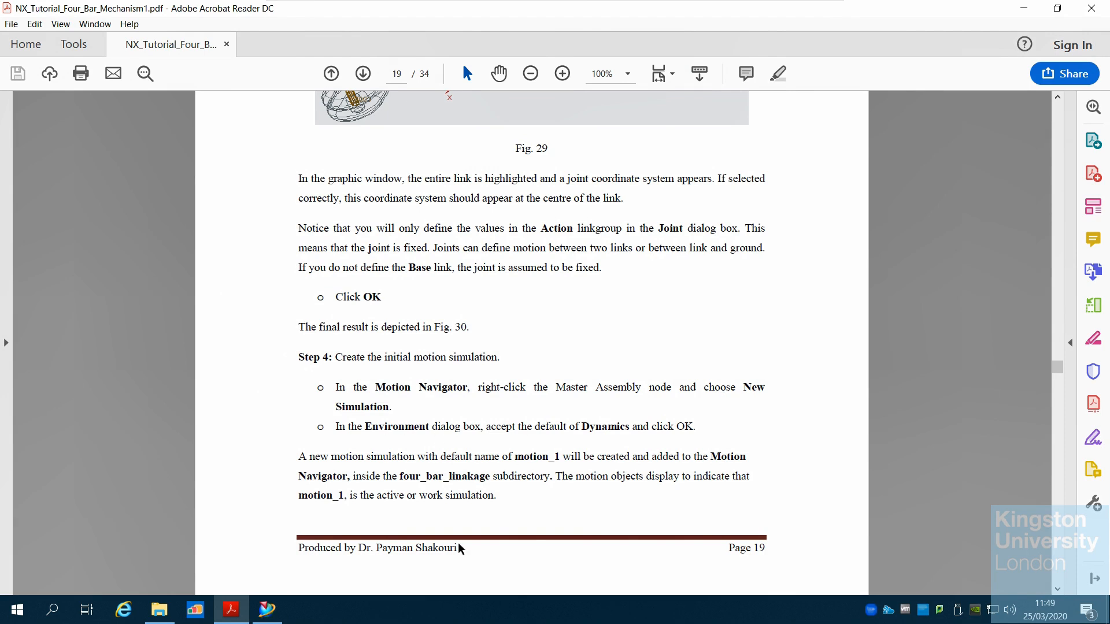
# Start a new motion solution from the Solution command
pyautogui.click(267, 609)
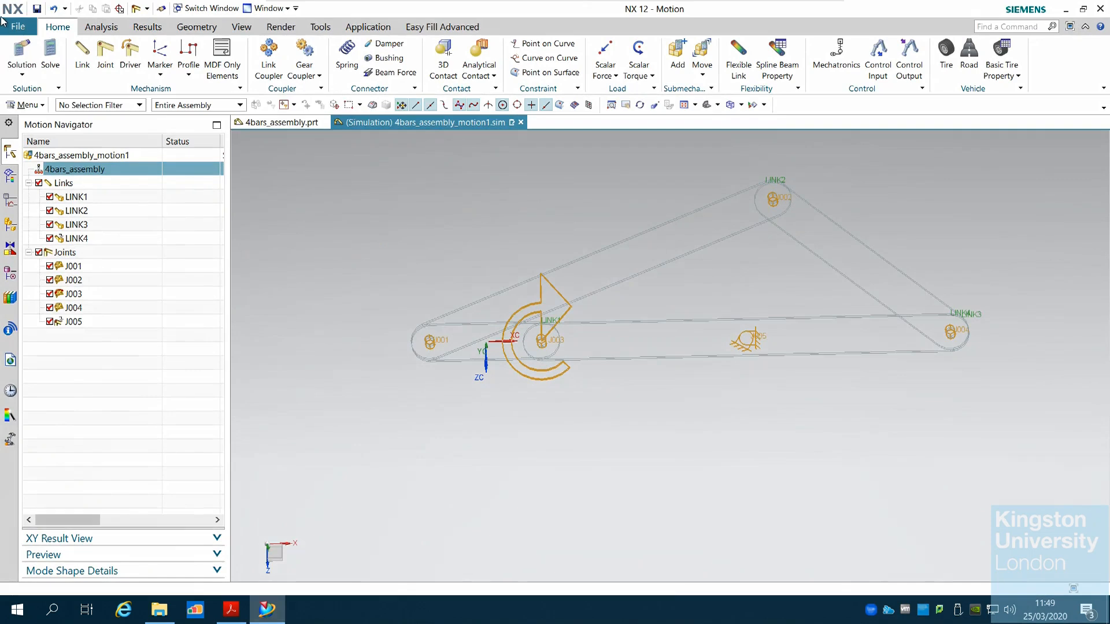
pyautogui.click(22, 74)
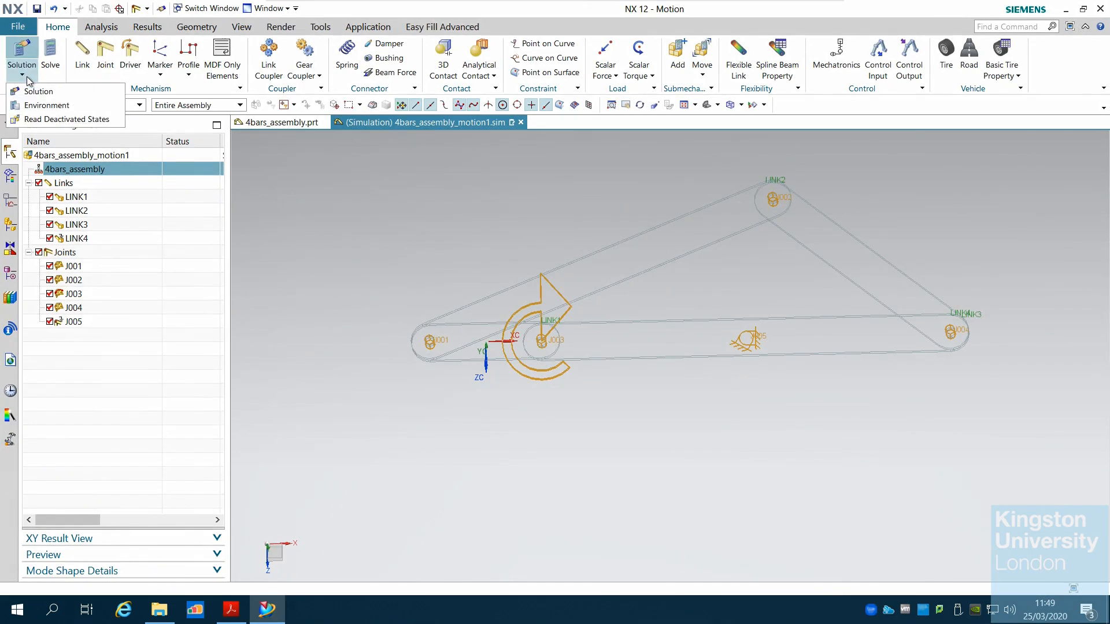
pyautogui.click(54, 92)
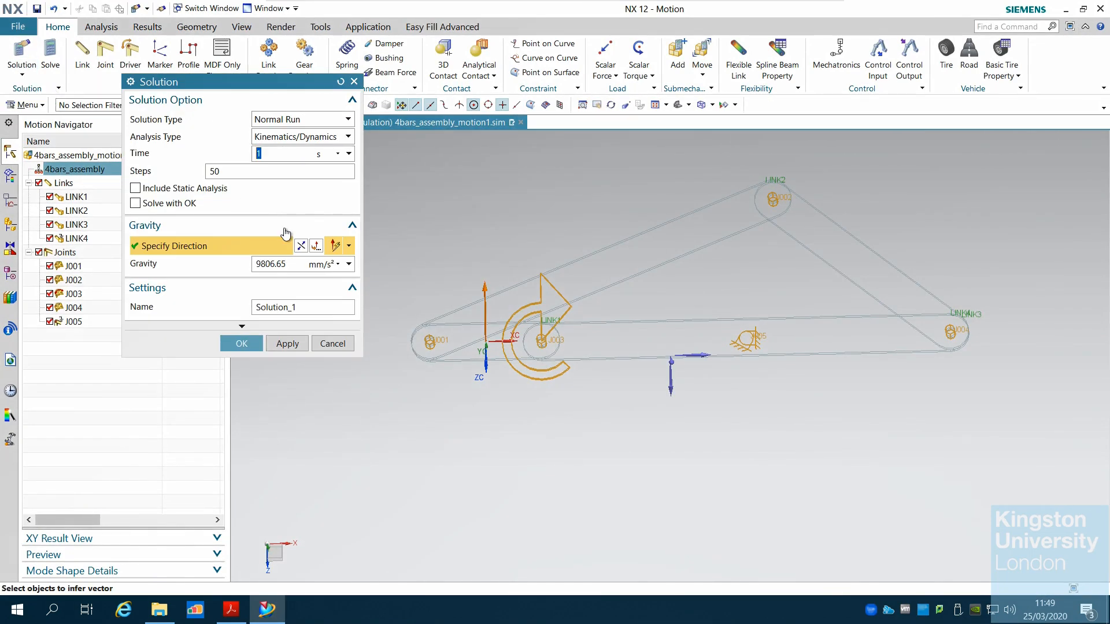
# Read the tutorial's Step 5 and Step 7 on gravity direction and solution time and steps
pyautogui.click(266, 613)
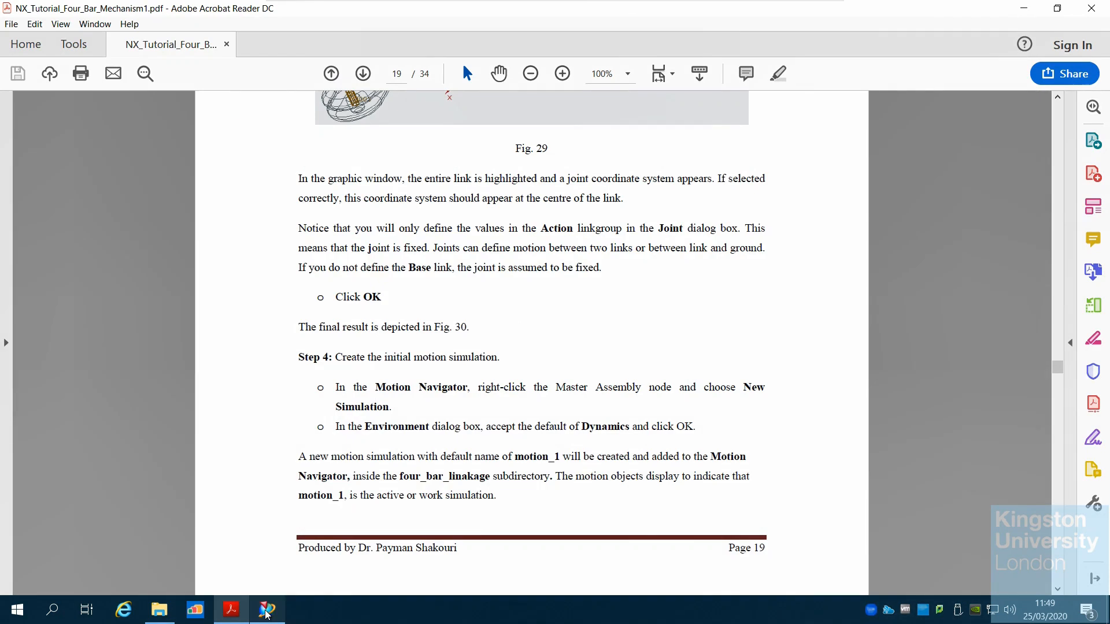
pyautogui.scroll(-3, 523, 481)
pyautogui.scroll(-20, 523, 481)
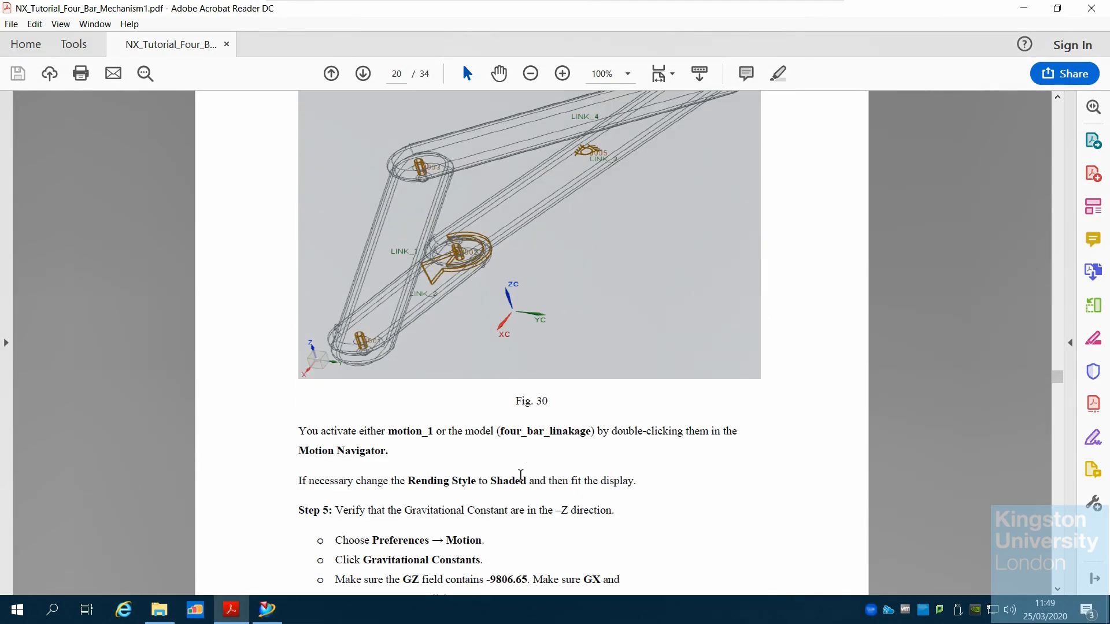
pyautogui.scroll(-4, 521, 475)
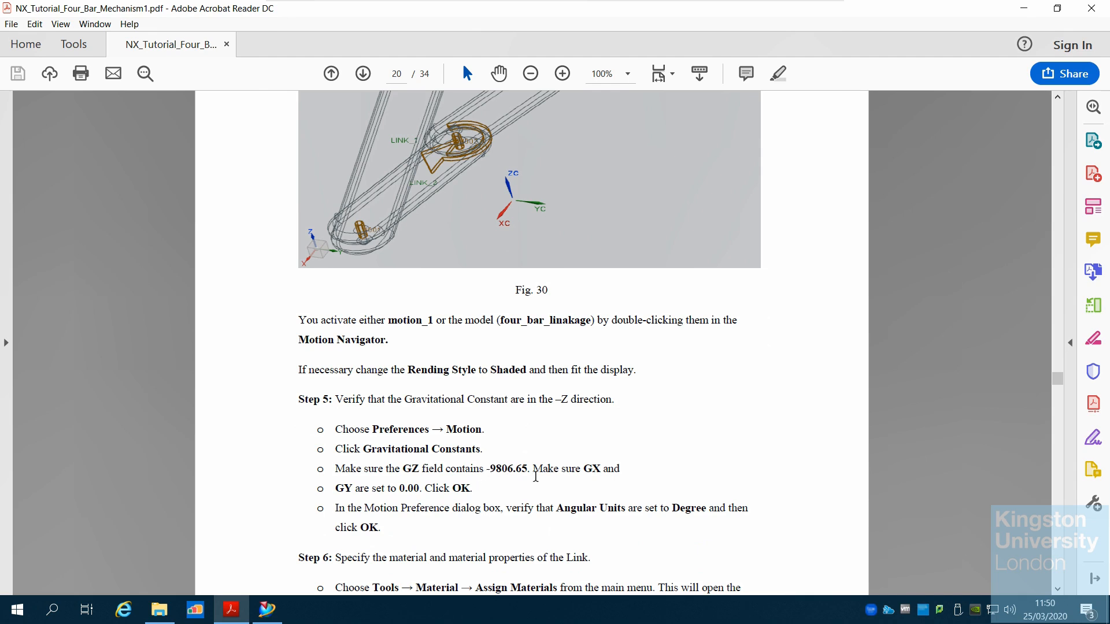
pyautogui.click(268, 614)
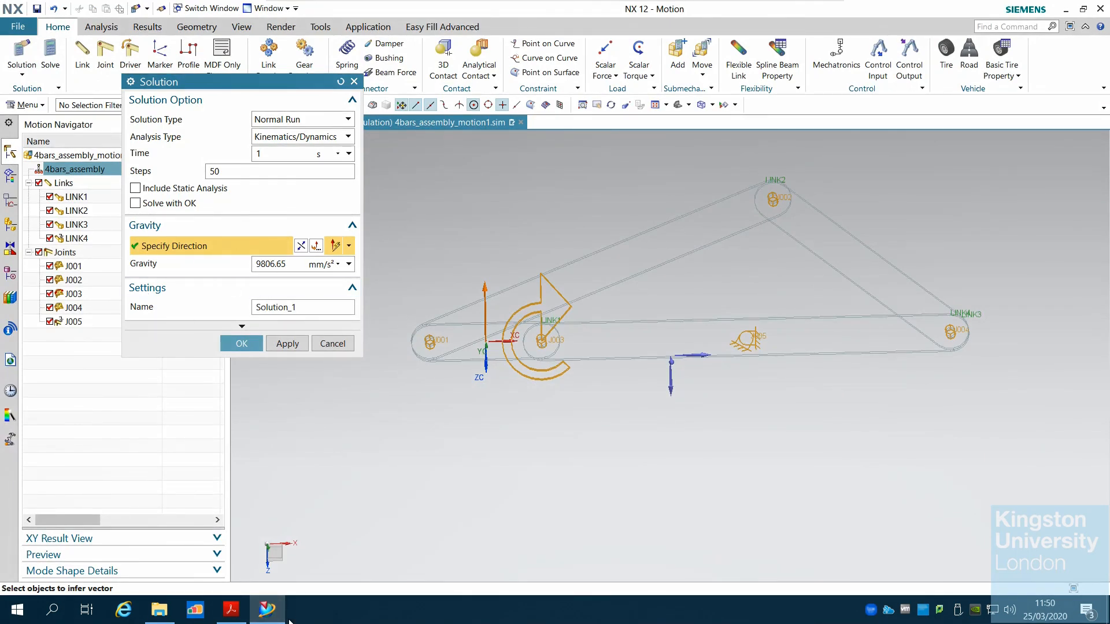
pyautogui.click(269, 612)
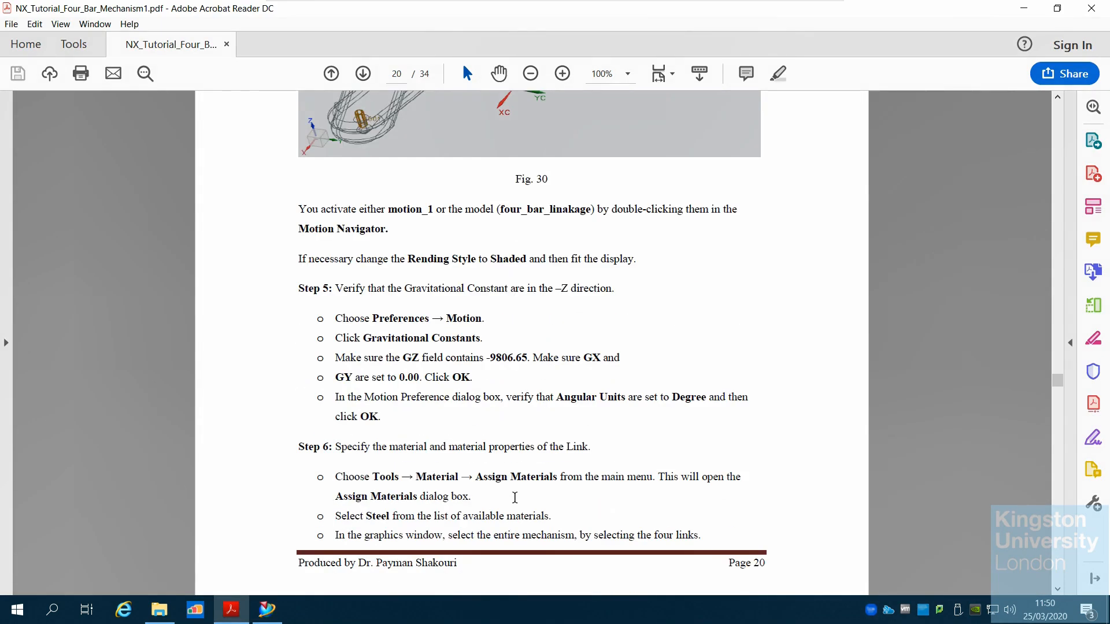
pyautogui.scroll(-10, 514, 497)
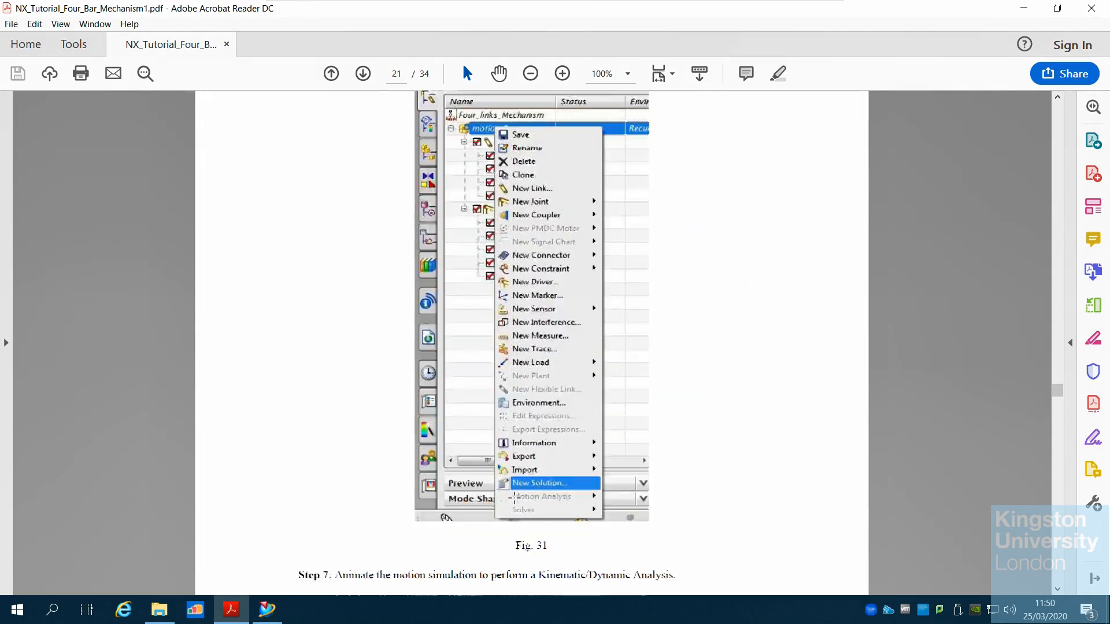
pyautogui.scroll(-3, 515, 497)
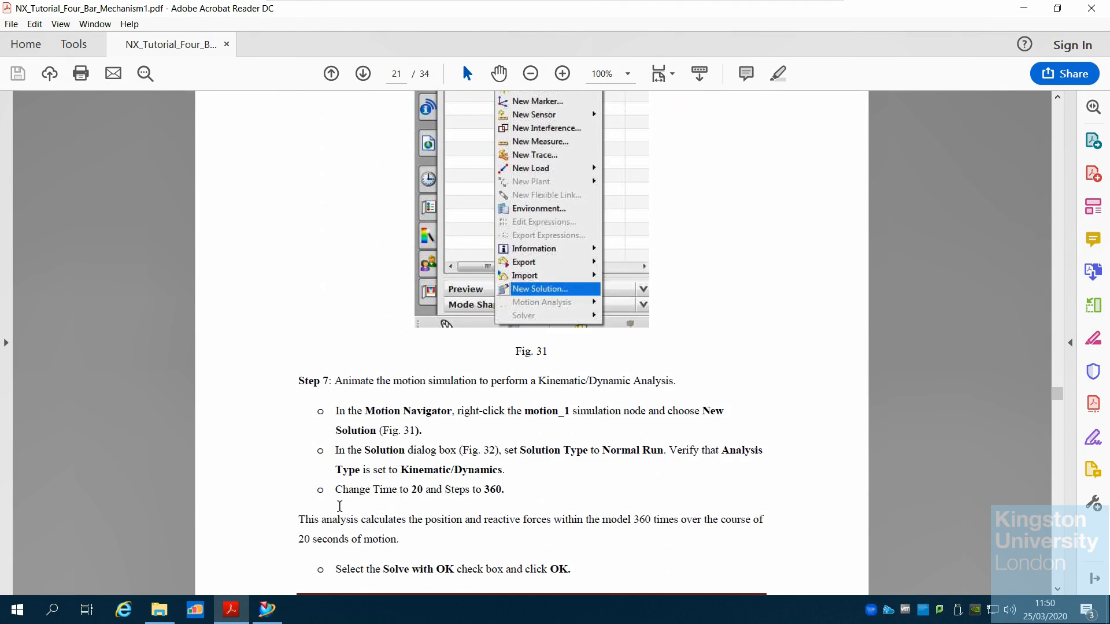
pyautogui.click(269, 610)
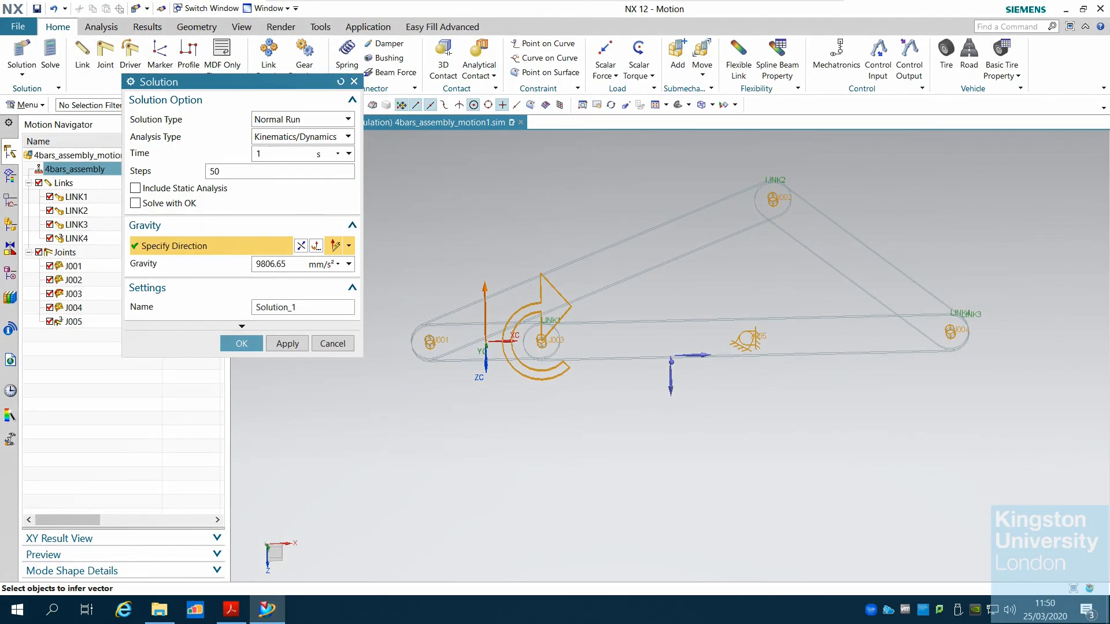
# Set the solution time to 20 s and the number of steps to 360
pyautogui.doubleClick(258, 153)
pyautogui.doubleClick(219, 171)
pyautogui.write('360')
# Set the gravity direction to the -ZC axis and confirm the new solution
pyautogui.click(267, 609)
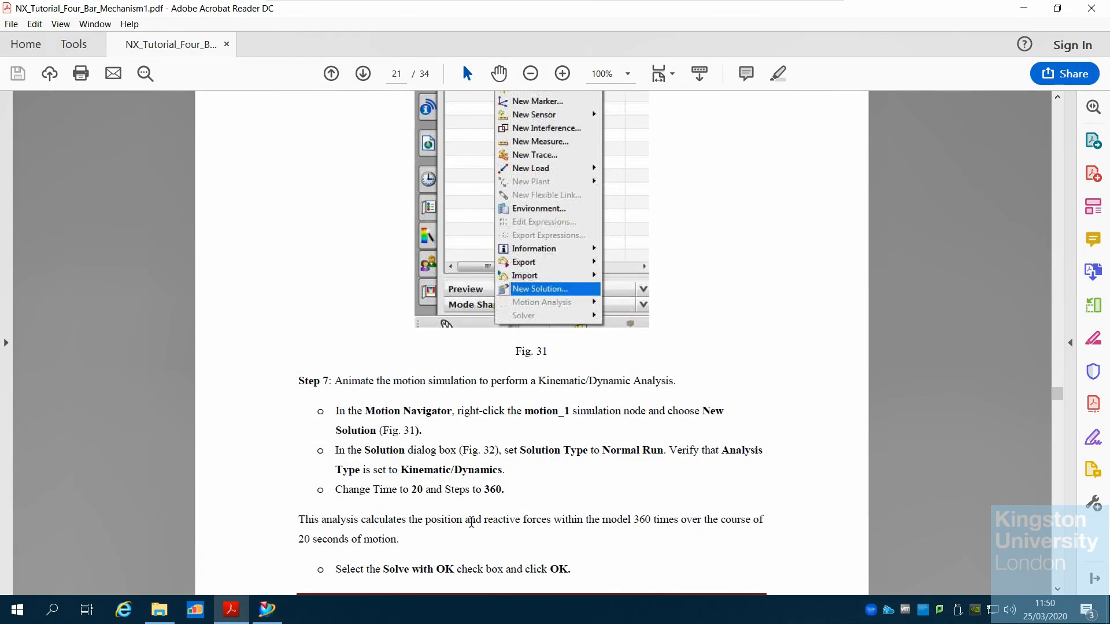
pyautogui.scroll(10, 471, 522)
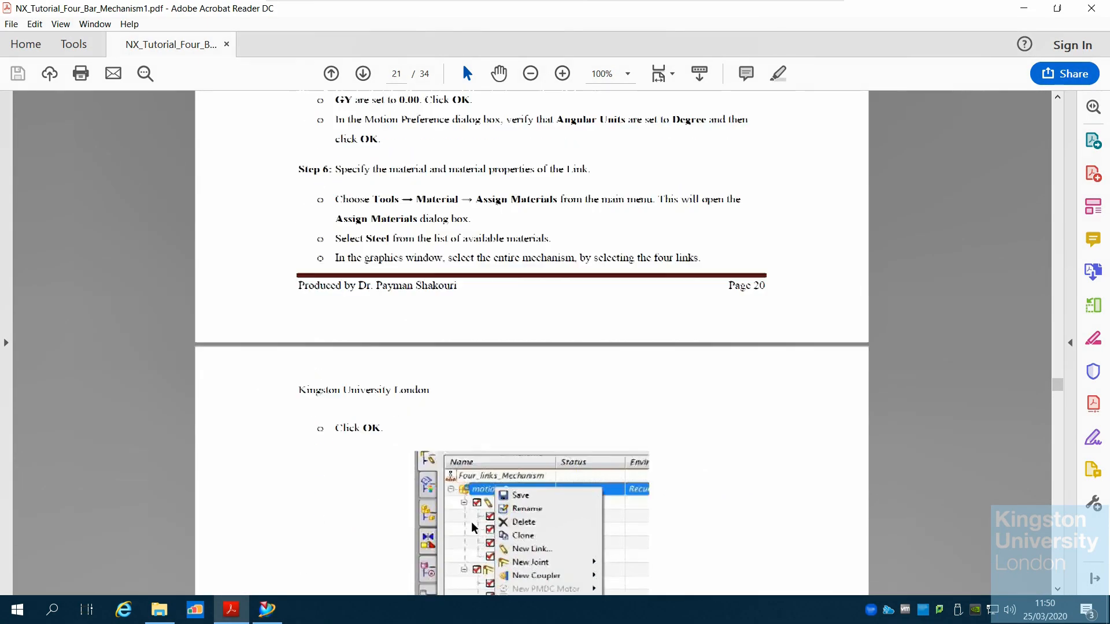
pyautogui.scroll(1, 471, 527)
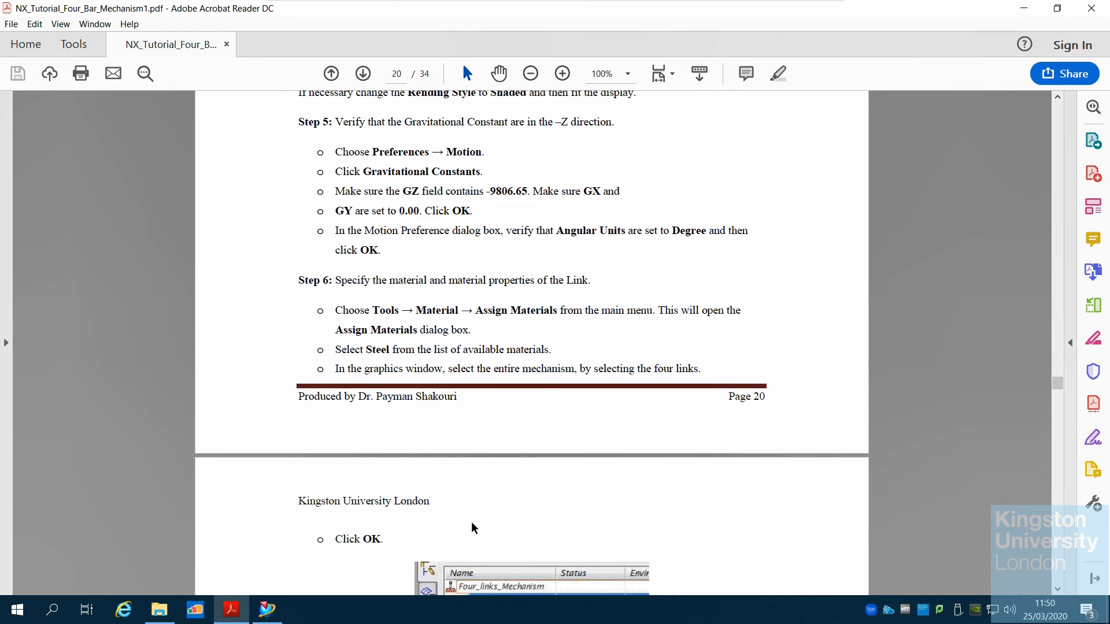
pyautogui.scroll(2, 474, 527)
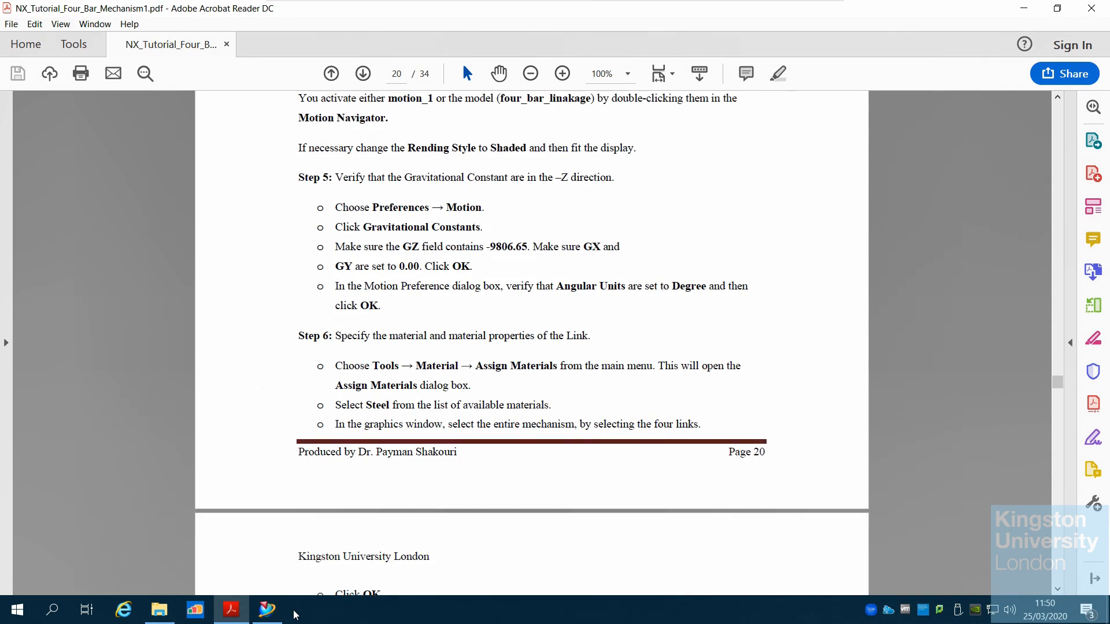
pyautogui.click(271, 610)
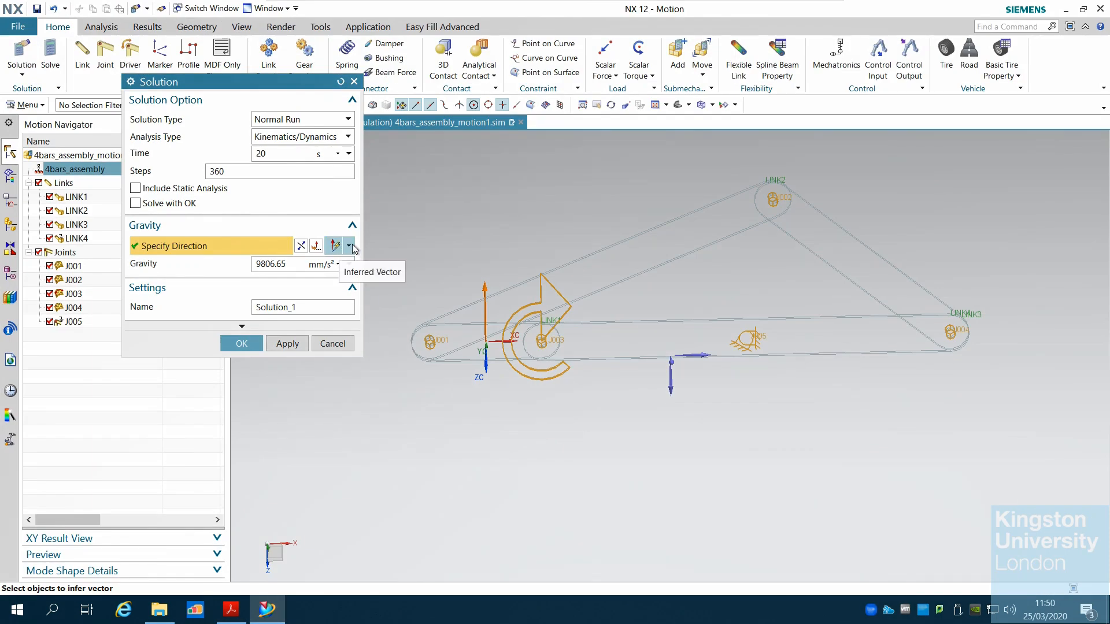
pyautogui.click(350, 245)
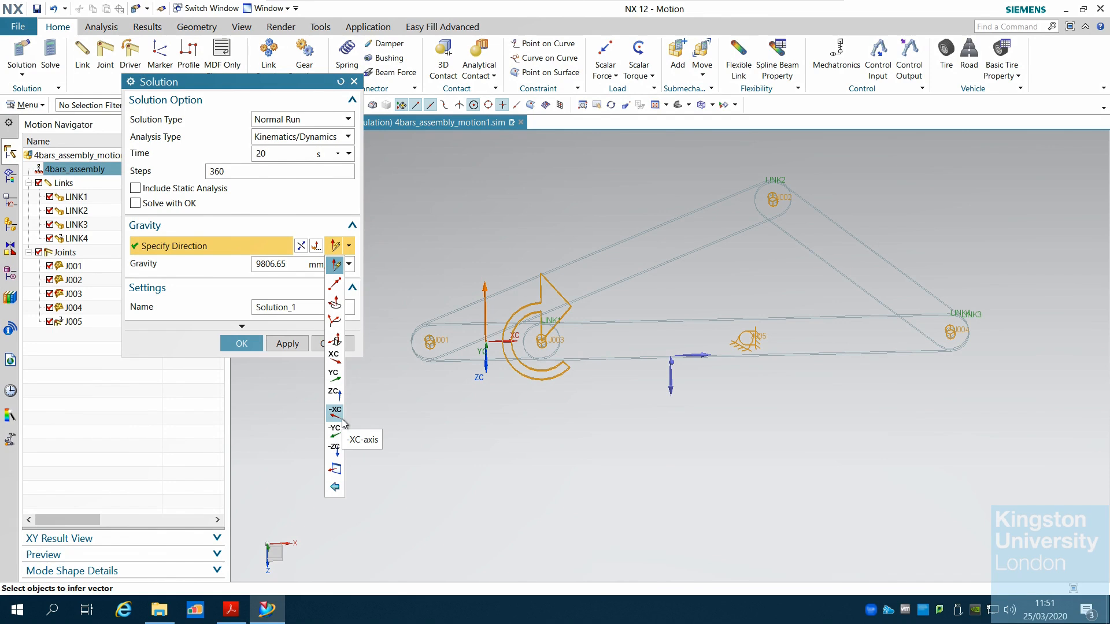
pyautogui.click(335, 449)
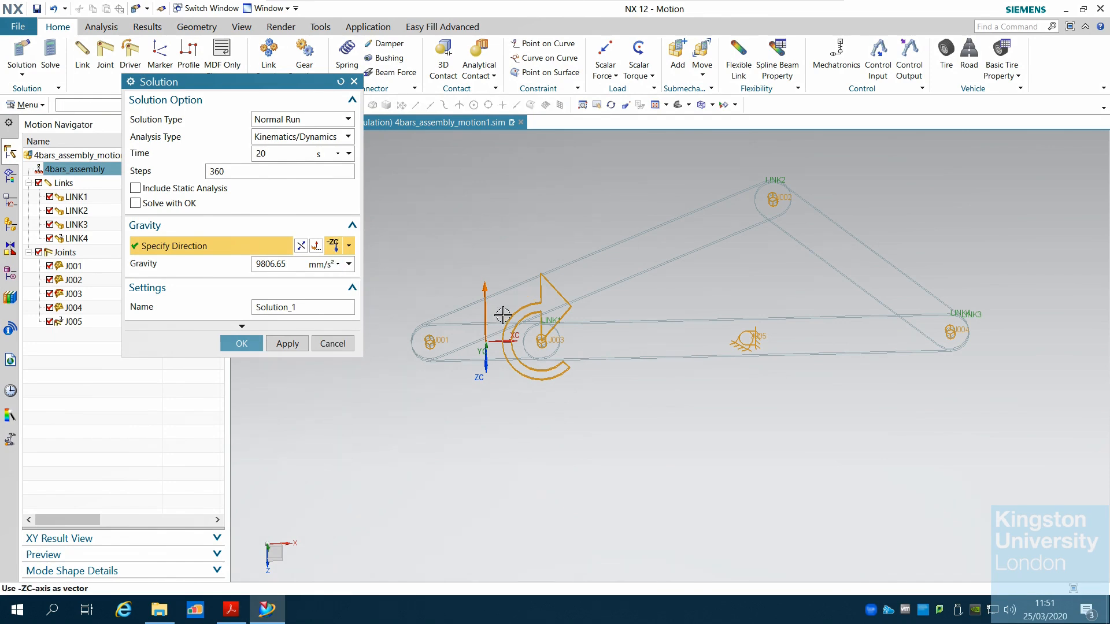
pyautogui.click(240, 345)
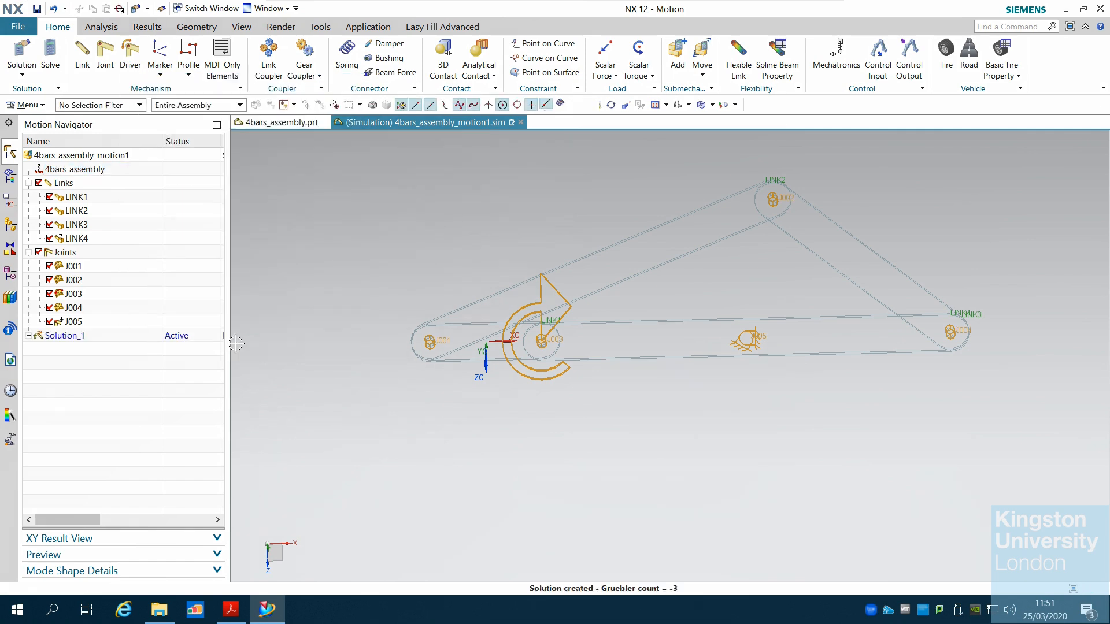
# Solve Solution_1 and close the solver progress information window
pyautogui.click(29, 336)
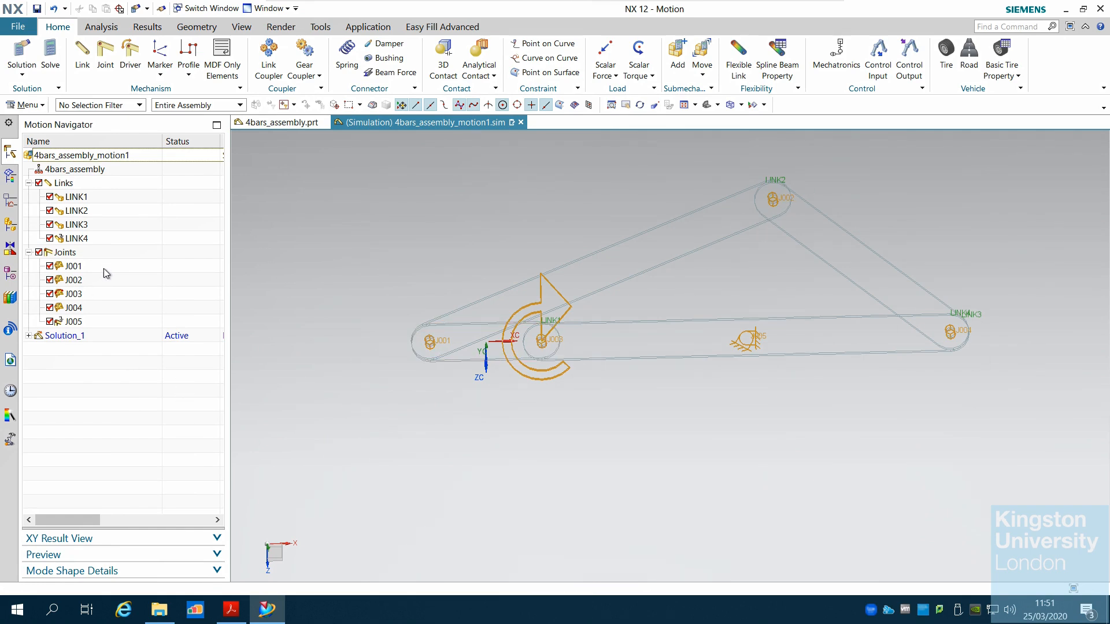
pyautogui.click(26, 73)
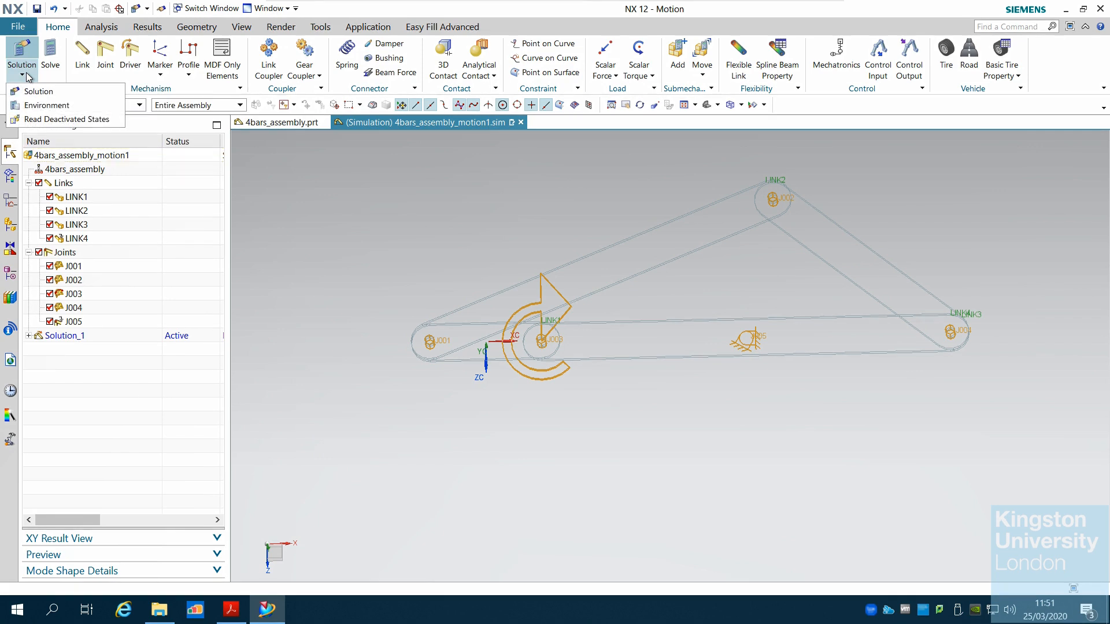
pyautogui.click(50, 65)
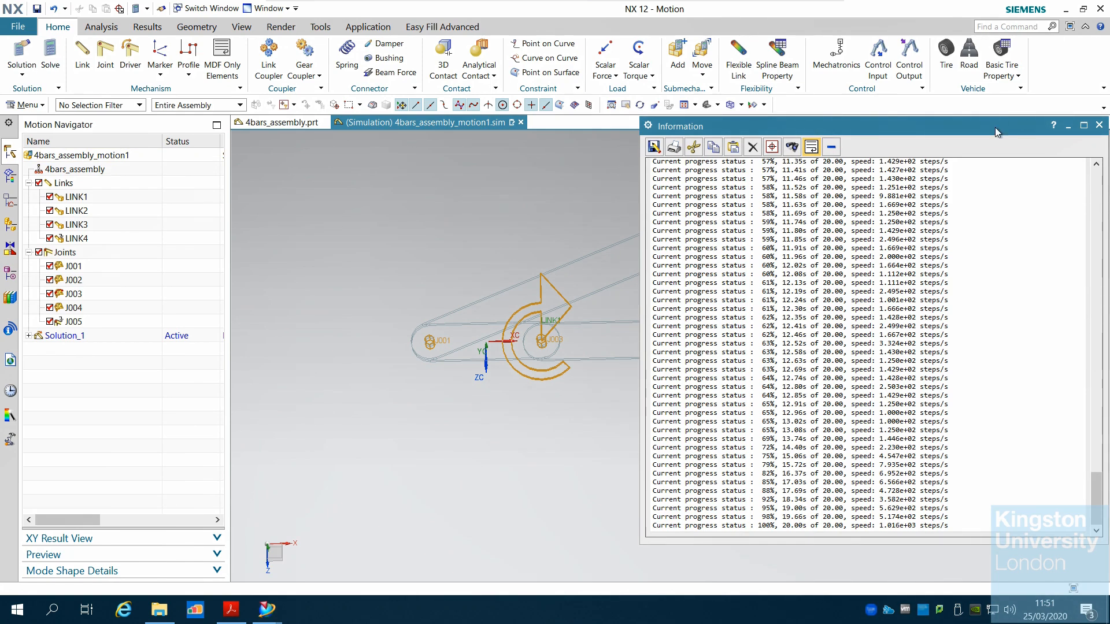
pyautogui.moveTo(994, 127); pyautogui.dragTo(719, 155)
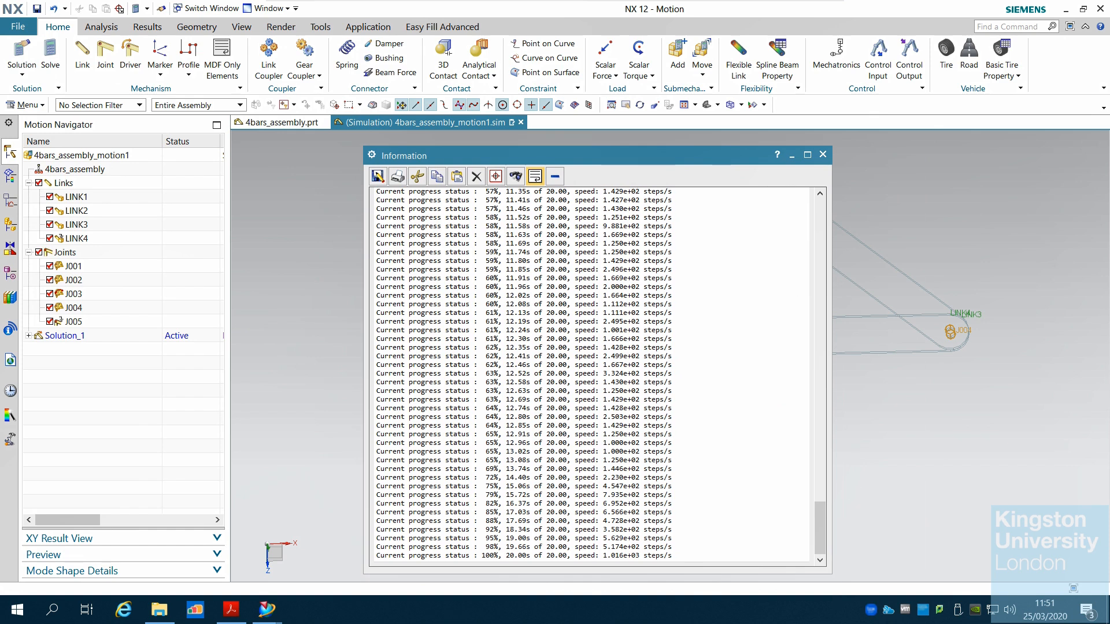
pyautogui.scroll(13, 589, 375)
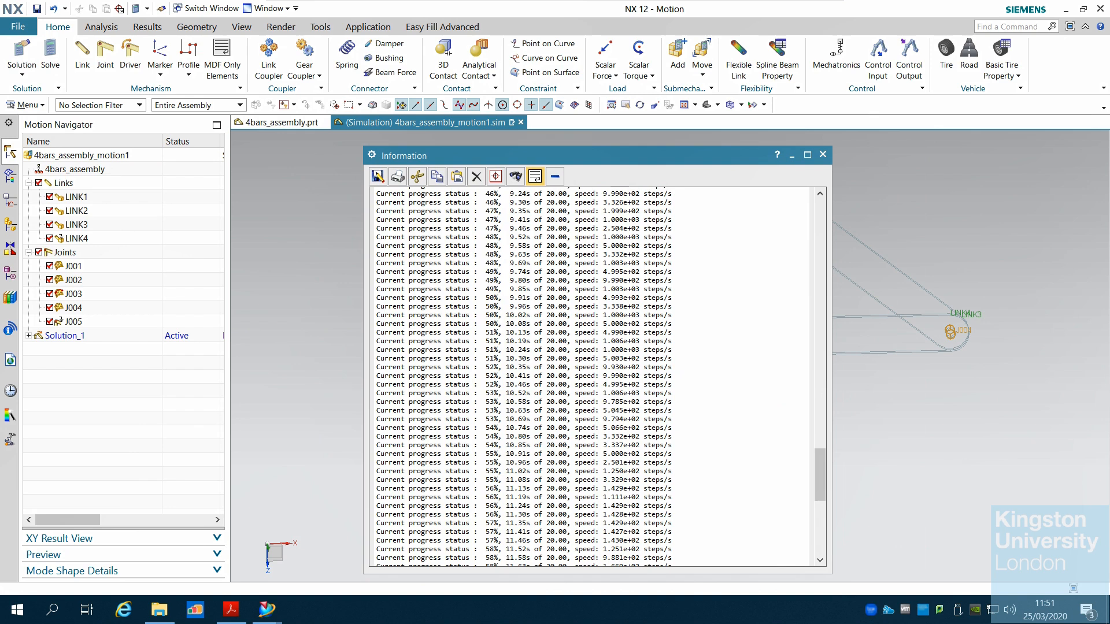
pyautogui.scroll(13, 596, 376)
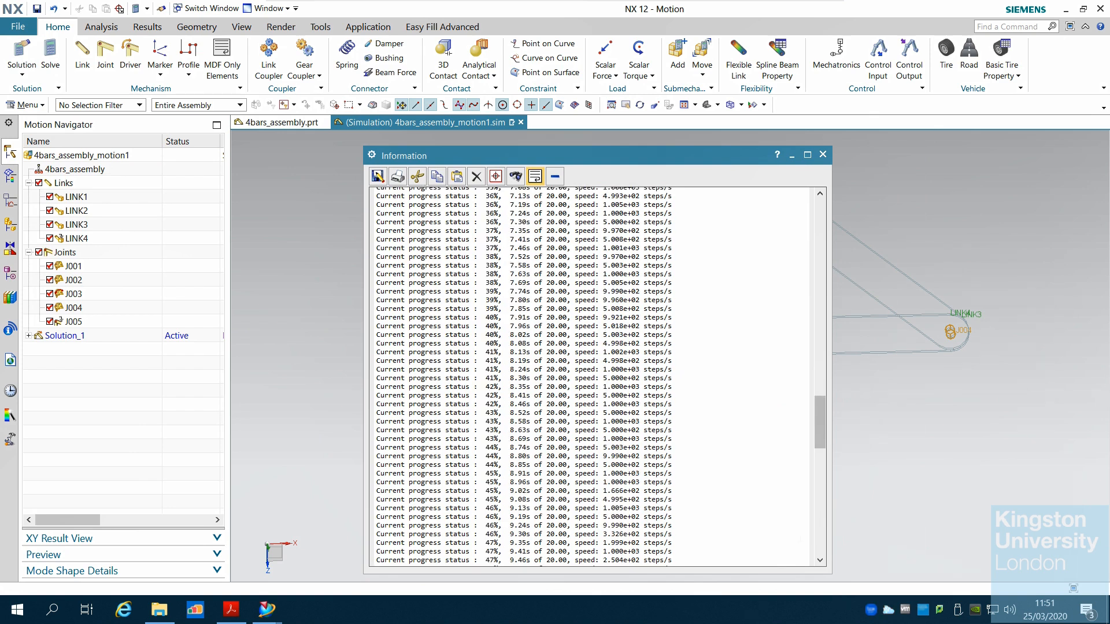
pyautogui.scroll(-13, 828, 541)
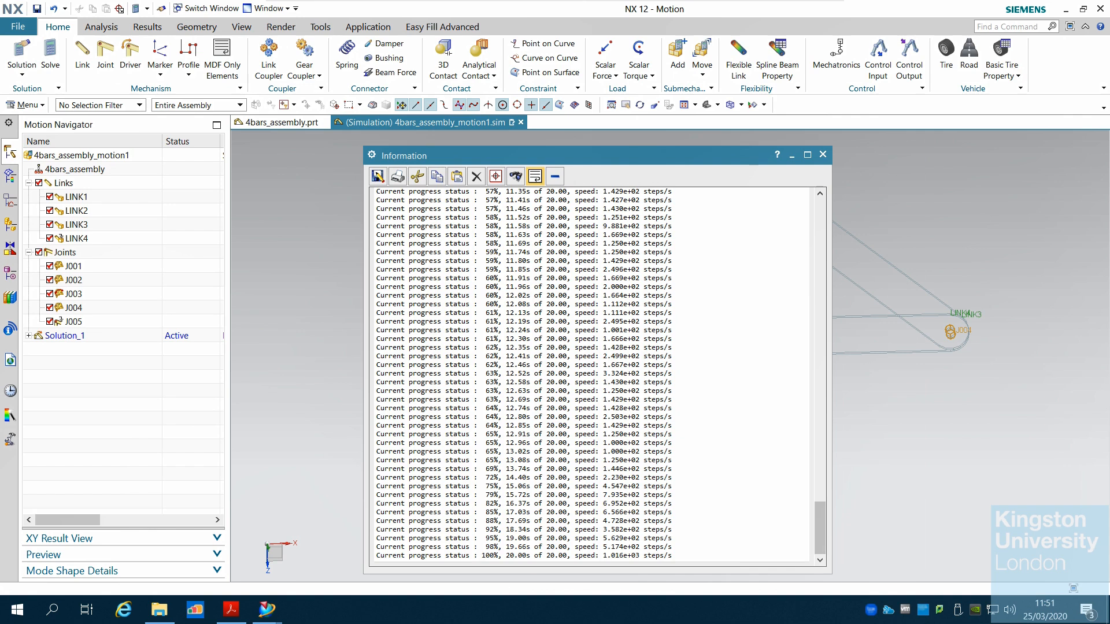
pyautogui.click(822, 154)
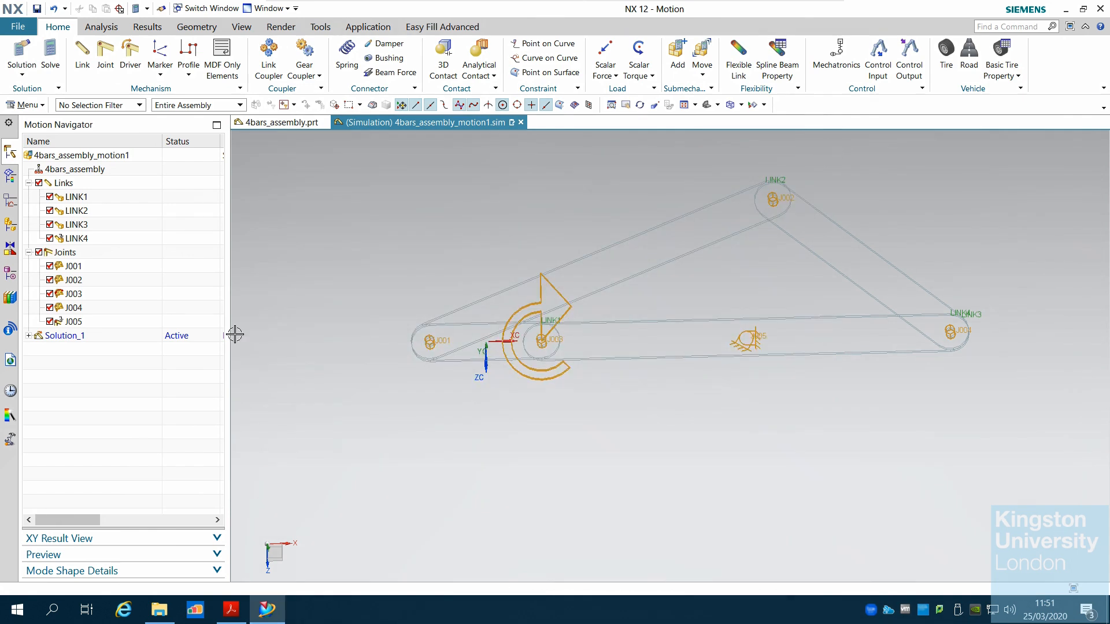
# Open the Default Animation from Solution_1's animation results
pyautogui.click(29, 336)
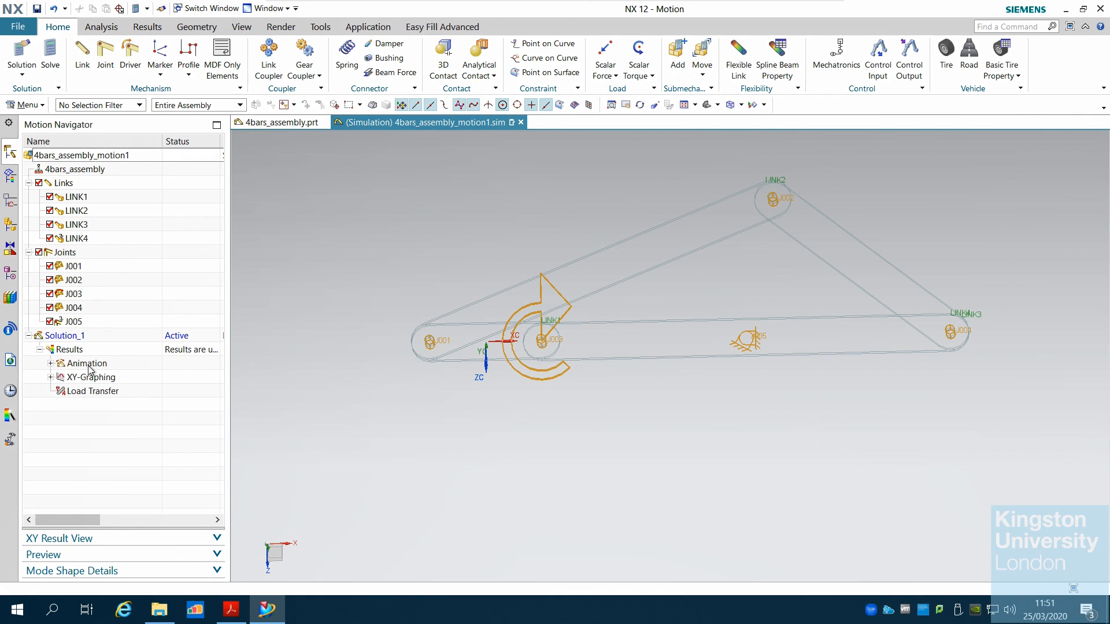
pyautogui.click(50, 363)
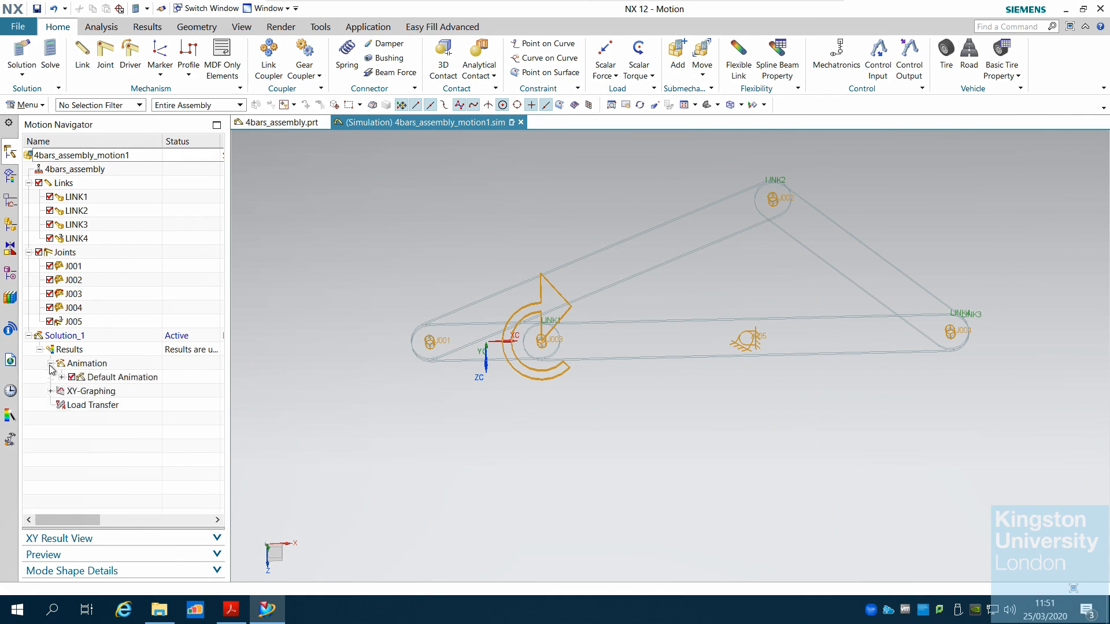
pyautogui.doubleClick(95, 377)
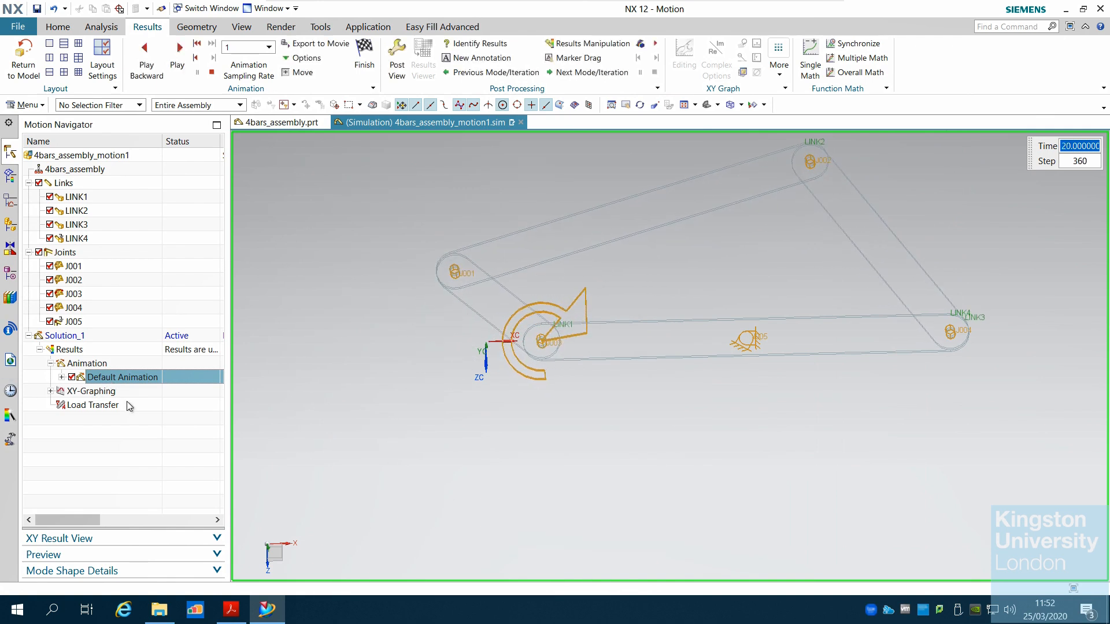
# Switch the rendering style to Shaded with Edges and play the mechanism animation
pyautogui.click(741, 107)
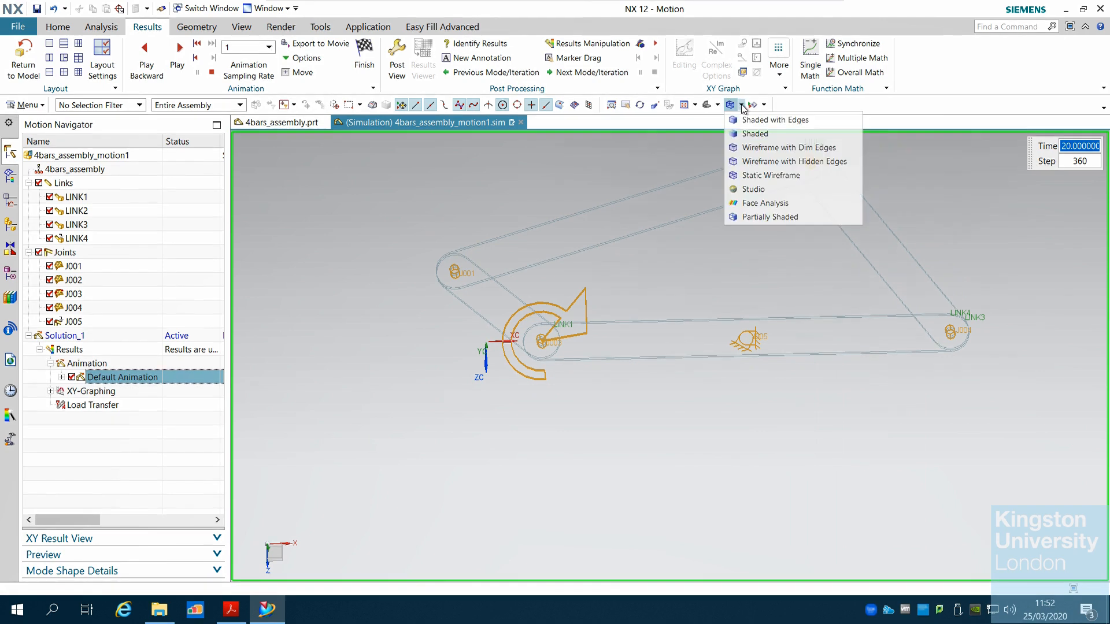
pyautogui.click(766, 121)
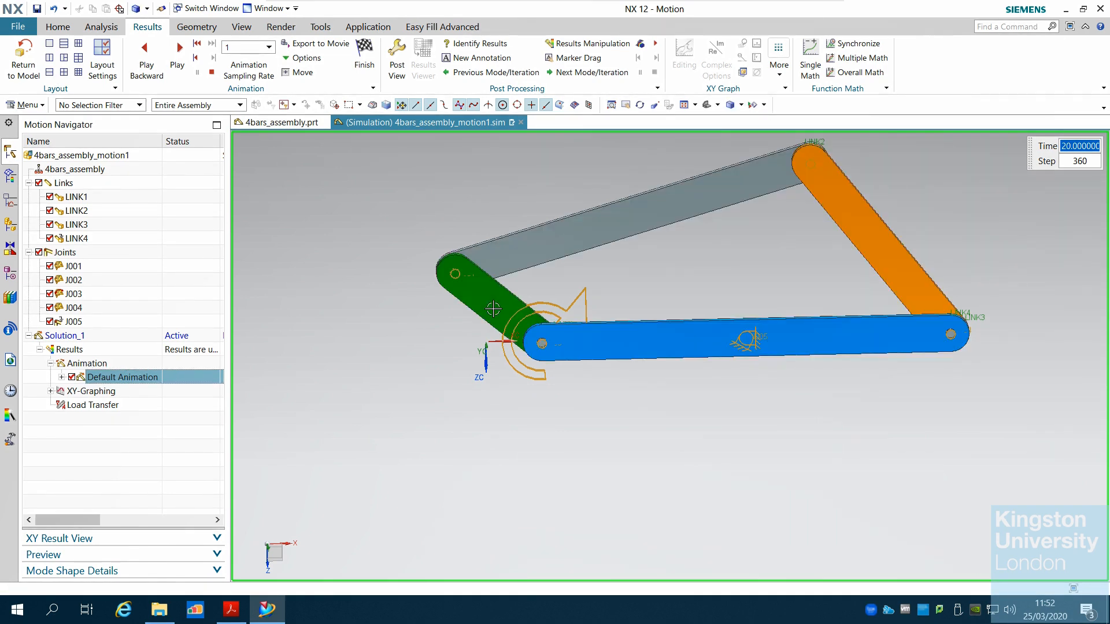
pyautogui.scroll(2, 592, 240)
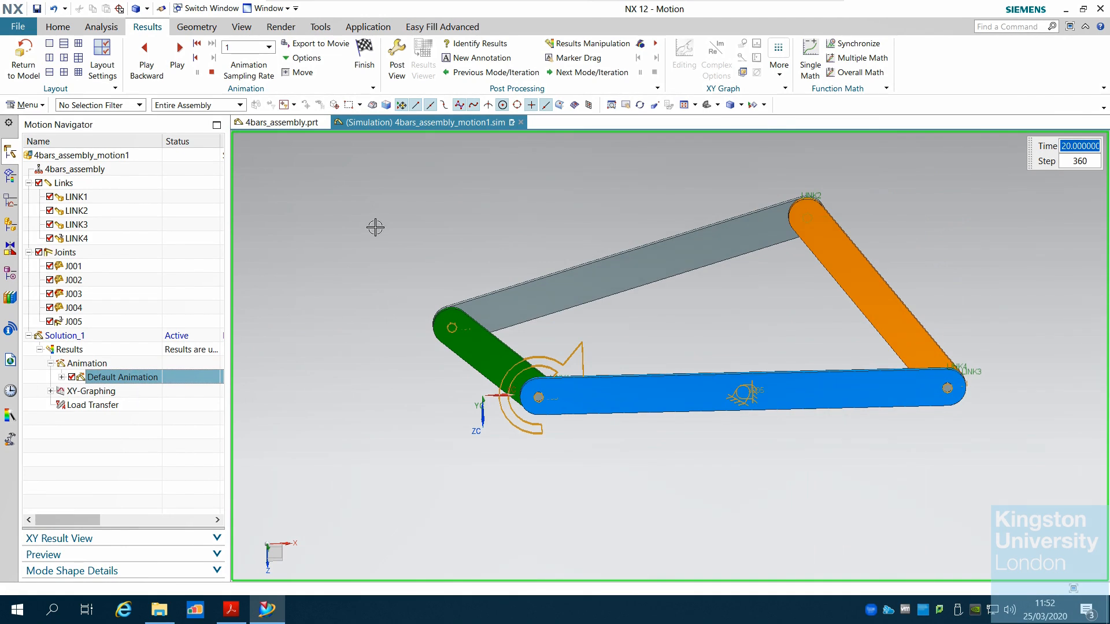
pyautogui.click(174, 55)
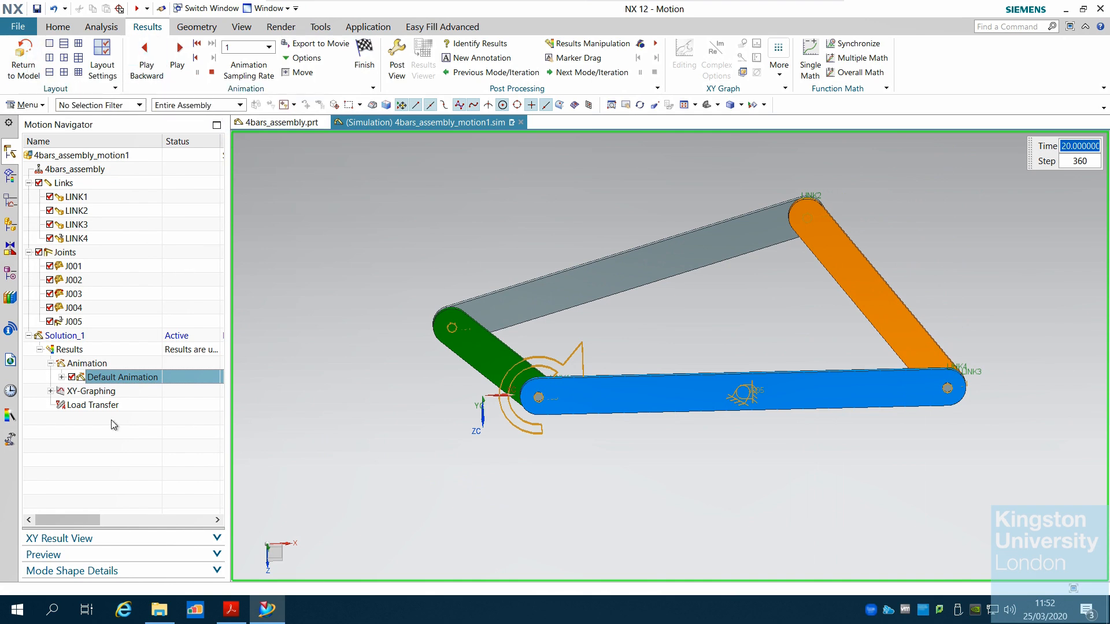
# Expand the XY-Graphing results node under Solution_1
pyautogui.click(61, 376)
pyautogui.click(61, 378)
pyautogui.click(50, 391)
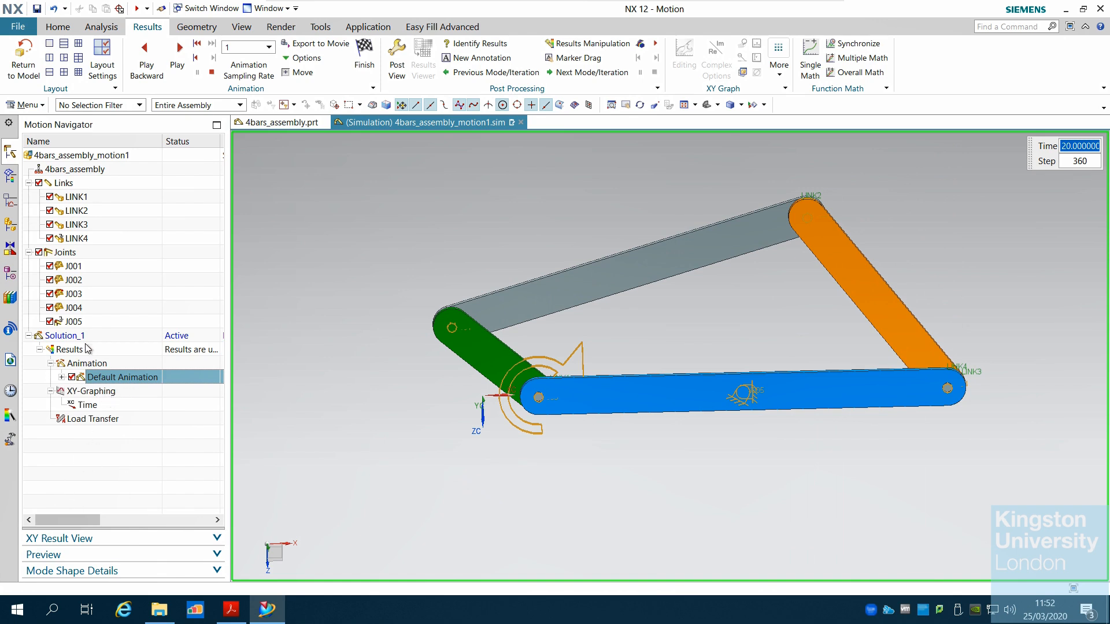
# Open the XY Result View and browse the result categories of joints J003 and J004
pyautogui.click(87, 538)
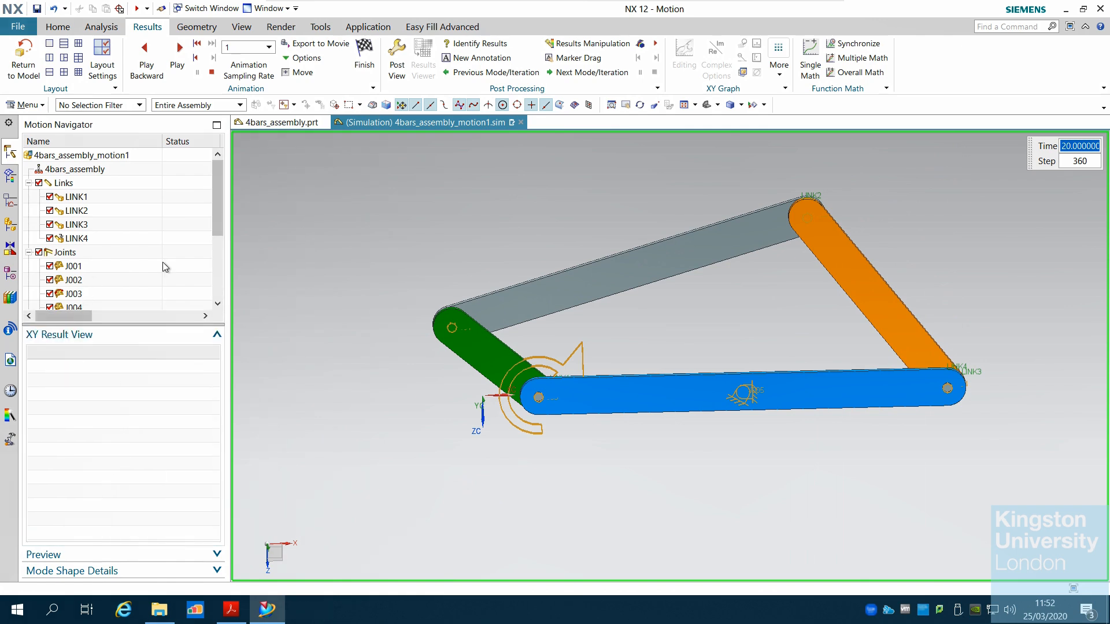
pyautogui.moveTo(222, 221); pyautogui.dragTo(225, 250)
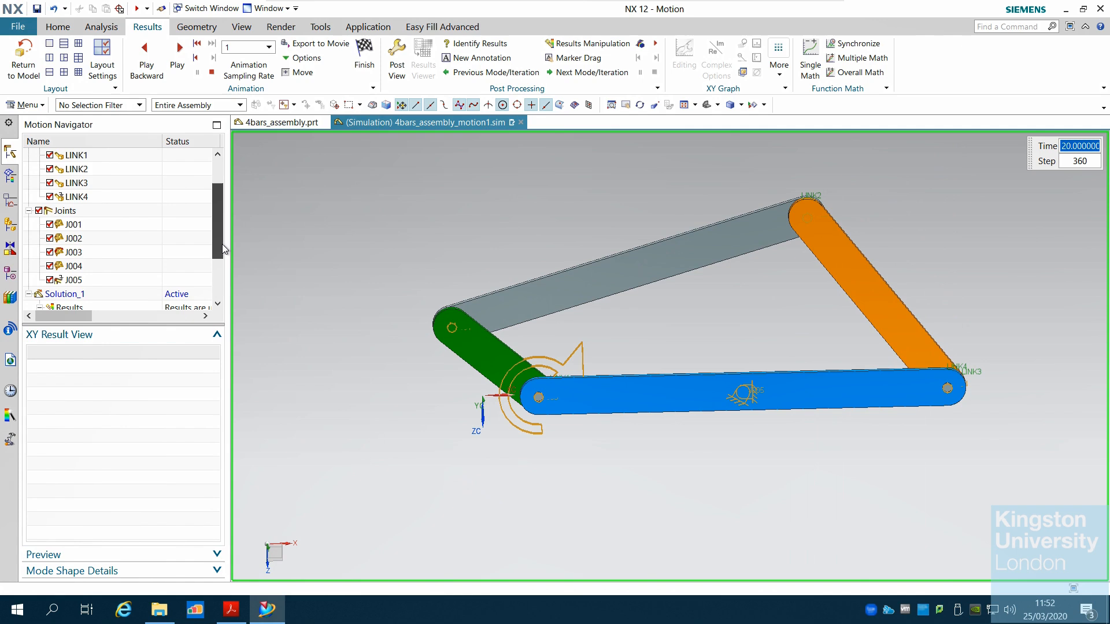
pyautogui.click(79, 252)
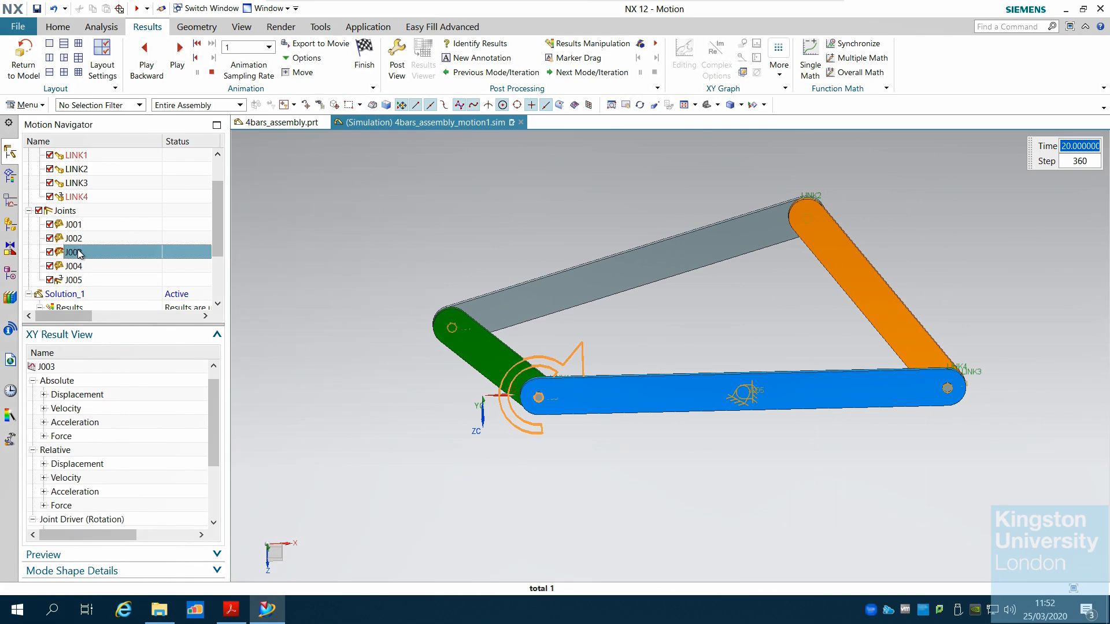
pyautogui.click(84, 267)
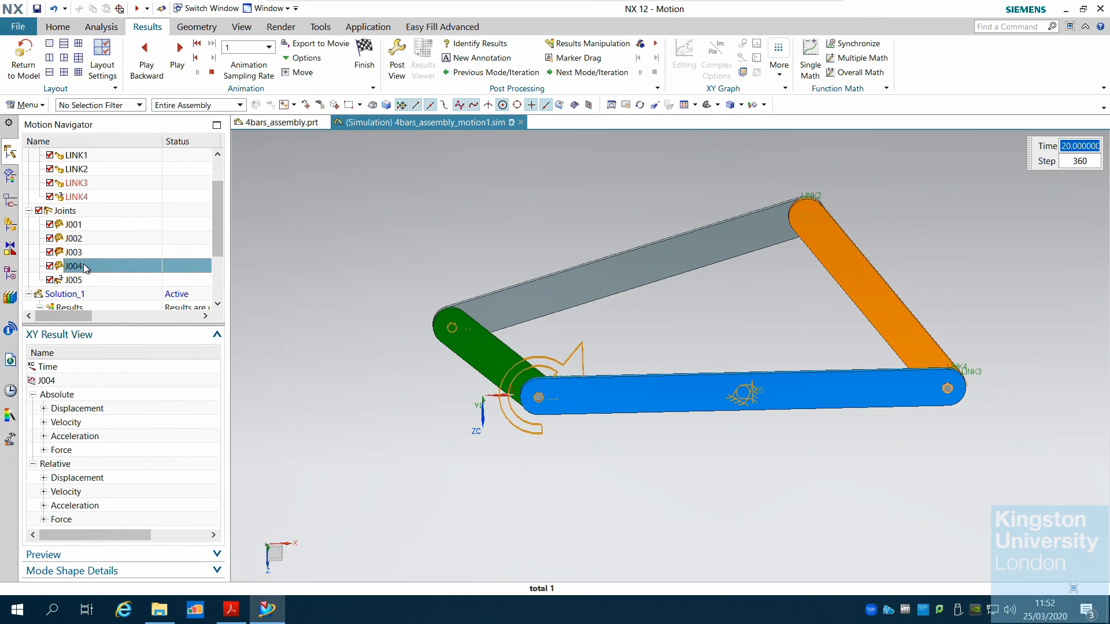
pyautogui.click(89, 252)
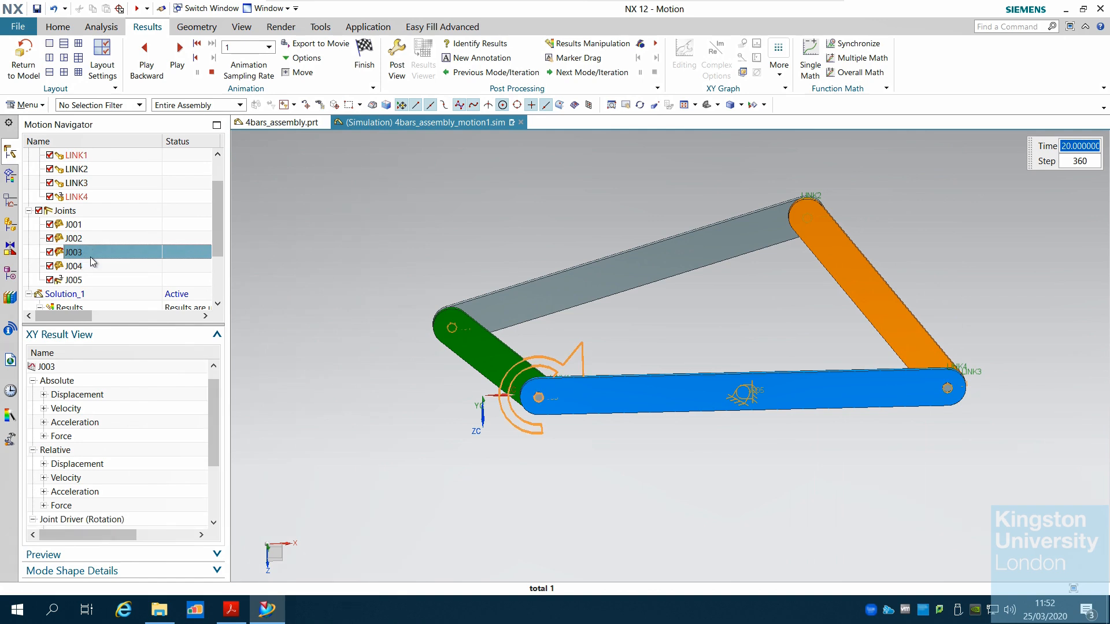
# Select joint J001 while switching the rendering style to Static Wireframe and back to Shaded with Edges
pyautogui.click(742, 105)
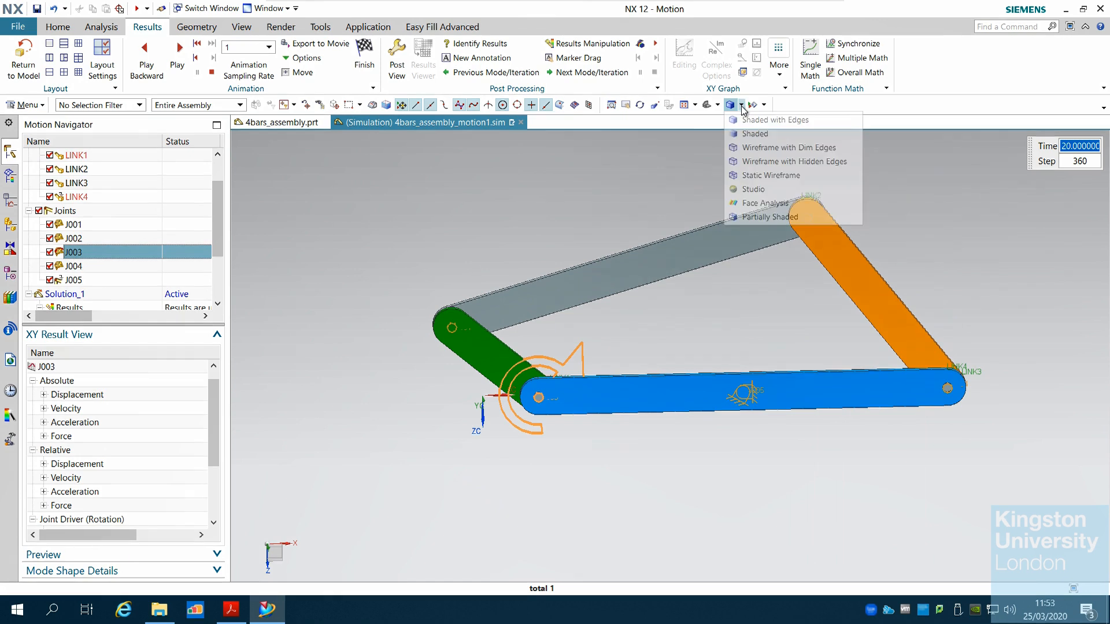
pyautogui.click(762, 174)
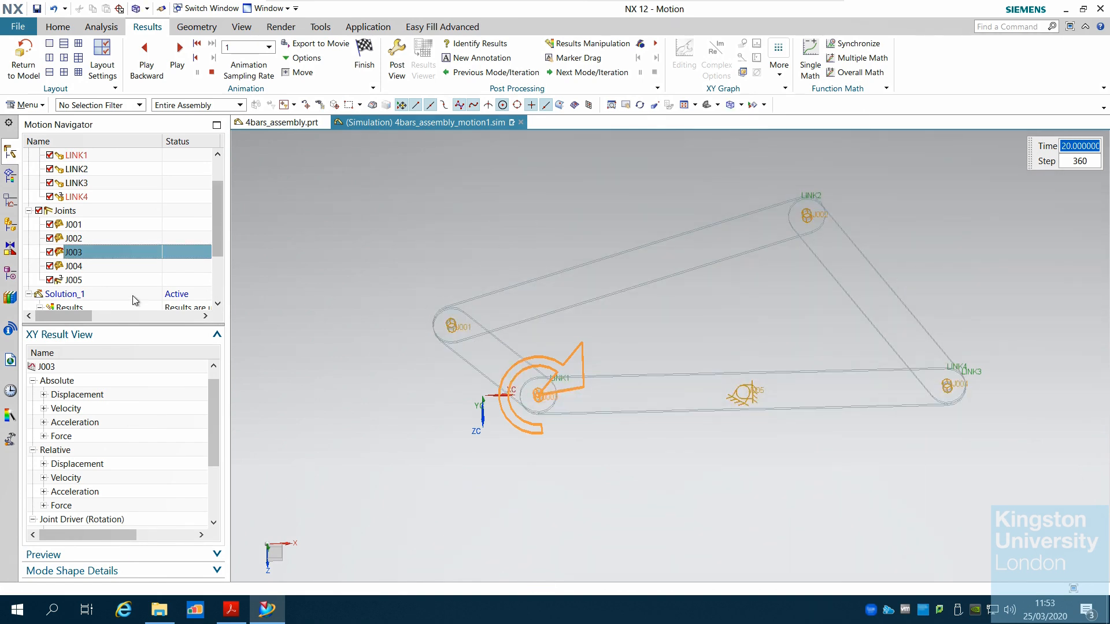
pyautogui.click(84, 225)
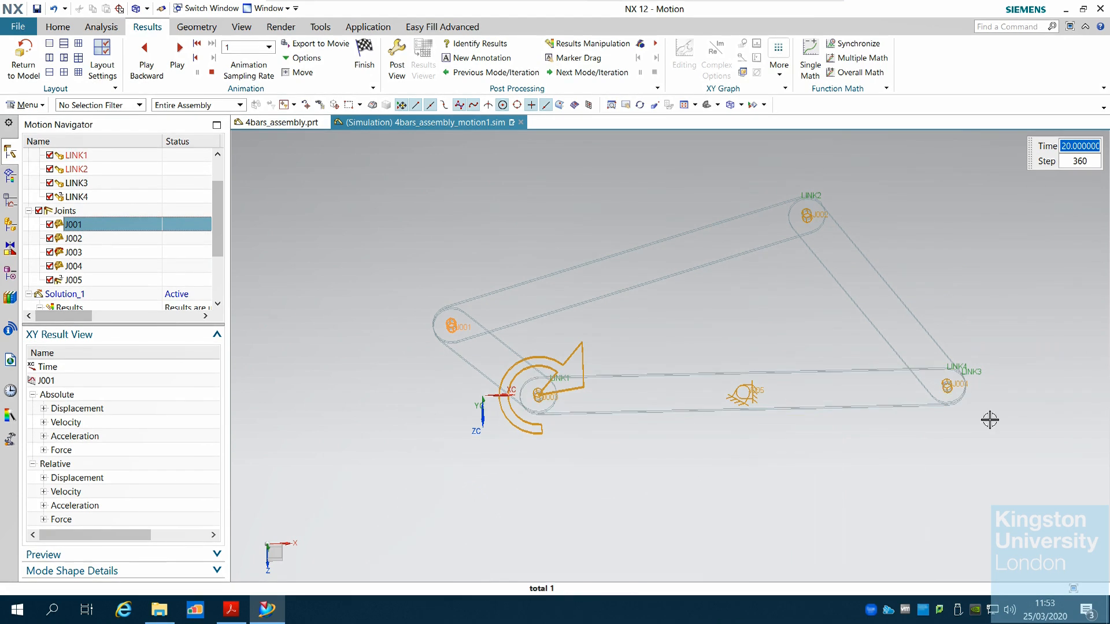
pyautogui.click(741, 106)
pyautogui.click(757, 120)
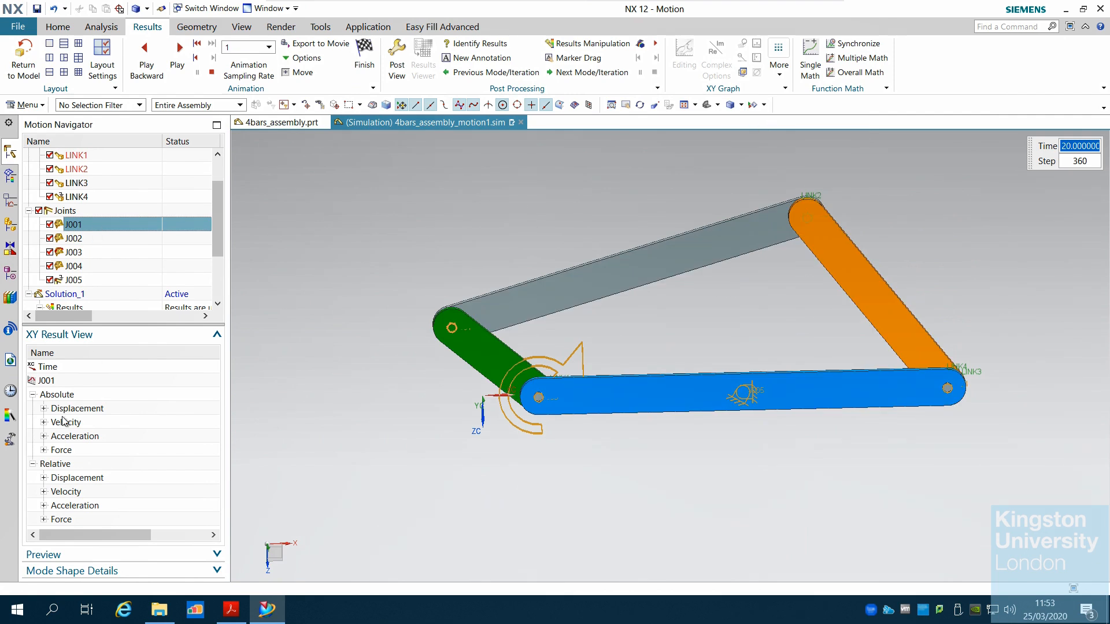
# Plot J001's absolute X displacement against time in a new graph window, then close the graph
pyautogui.click(44, 409)
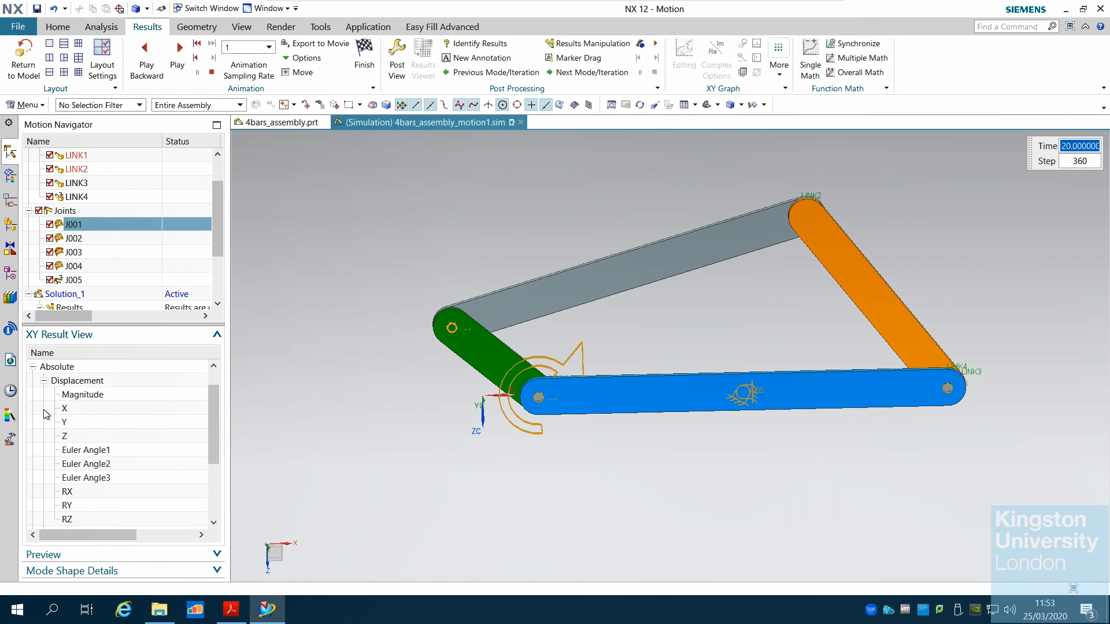
pyautogui.click(72, 413)
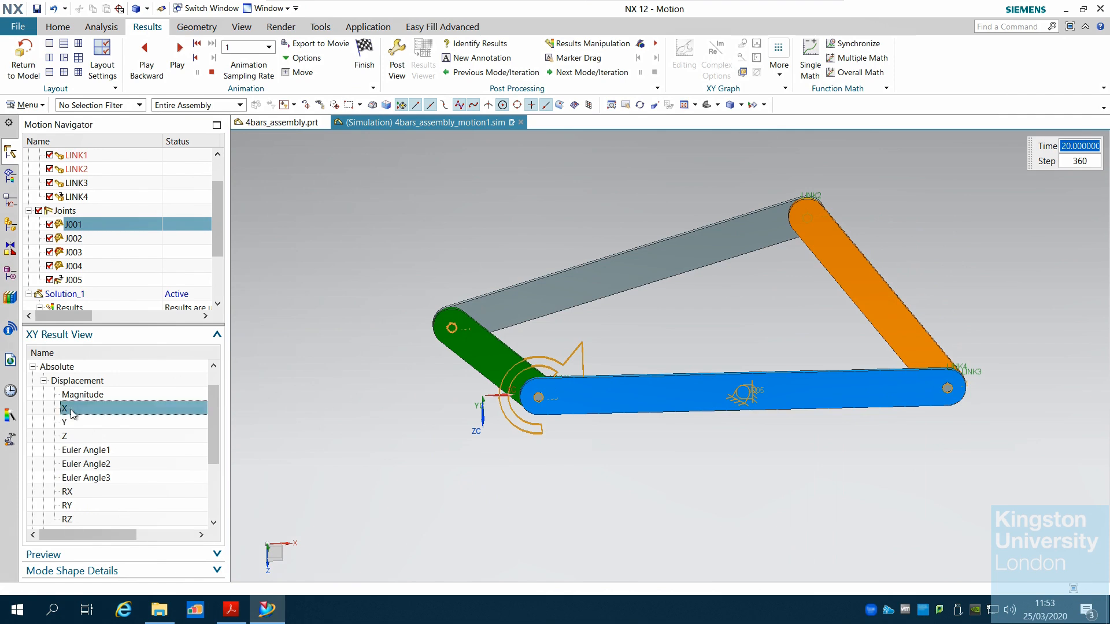
pyautogui.rightClick(72, 413)
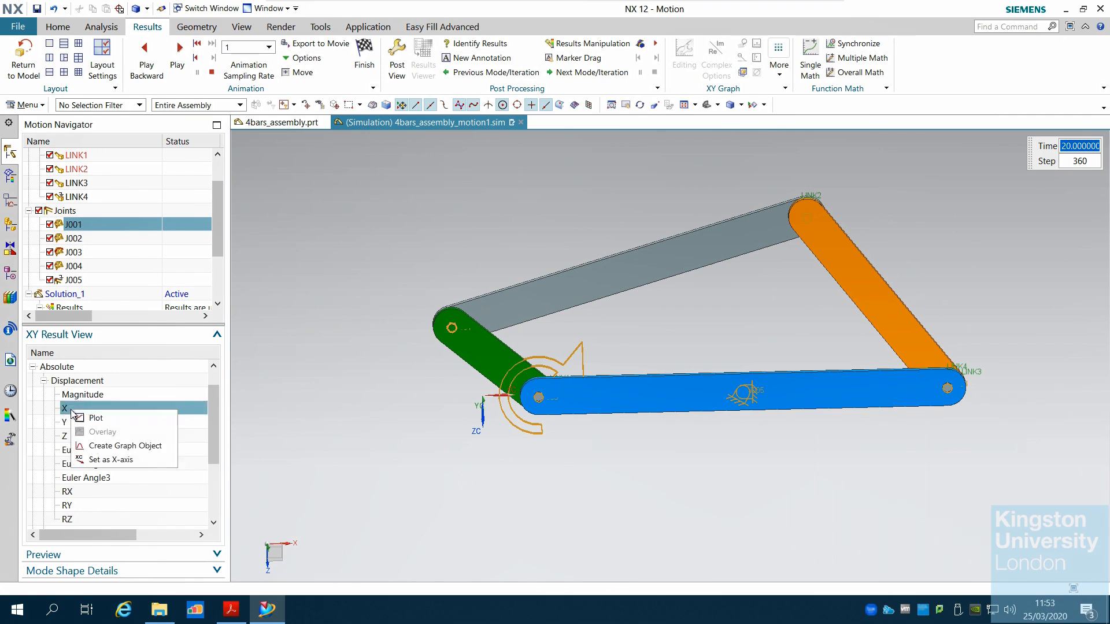
pyautogui.click(116, 417)
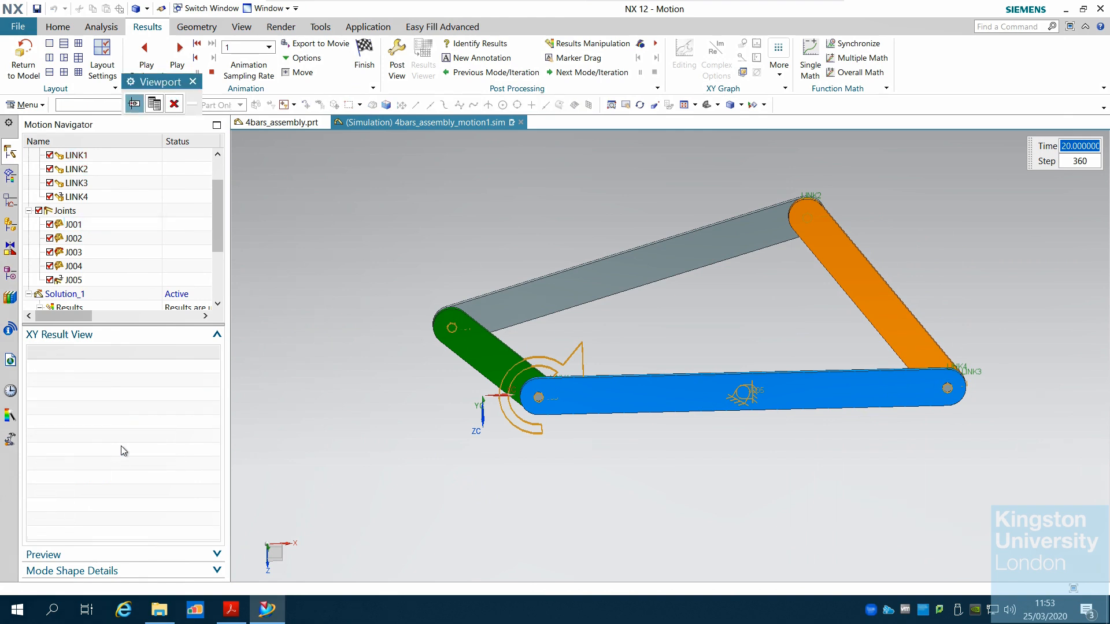
pyautogui.click(155, 104)
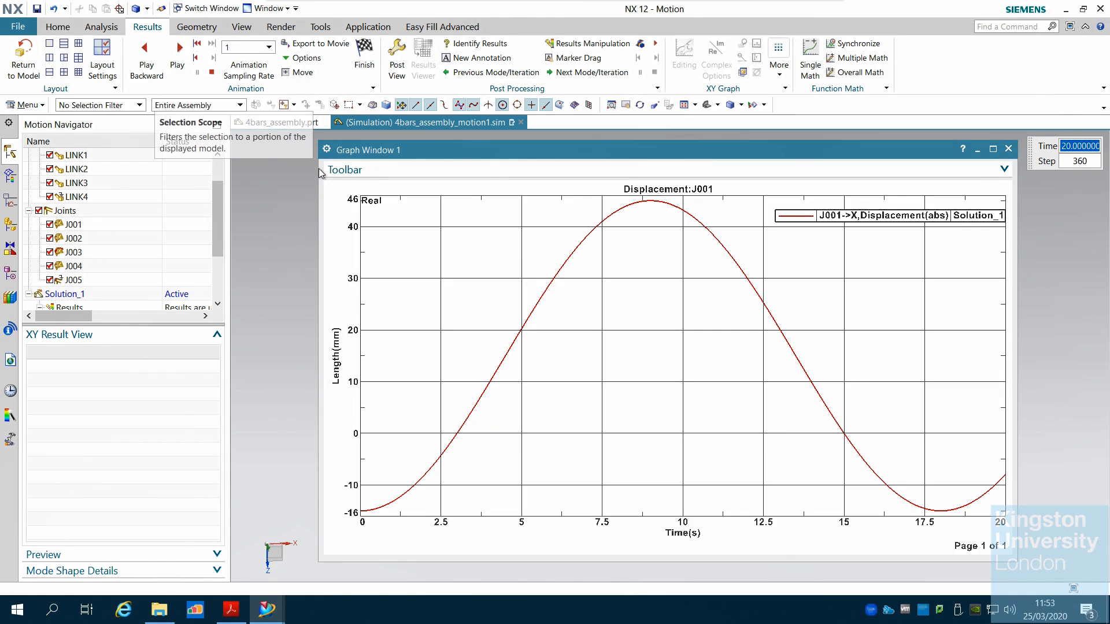
pyautogui.click(992, 150)
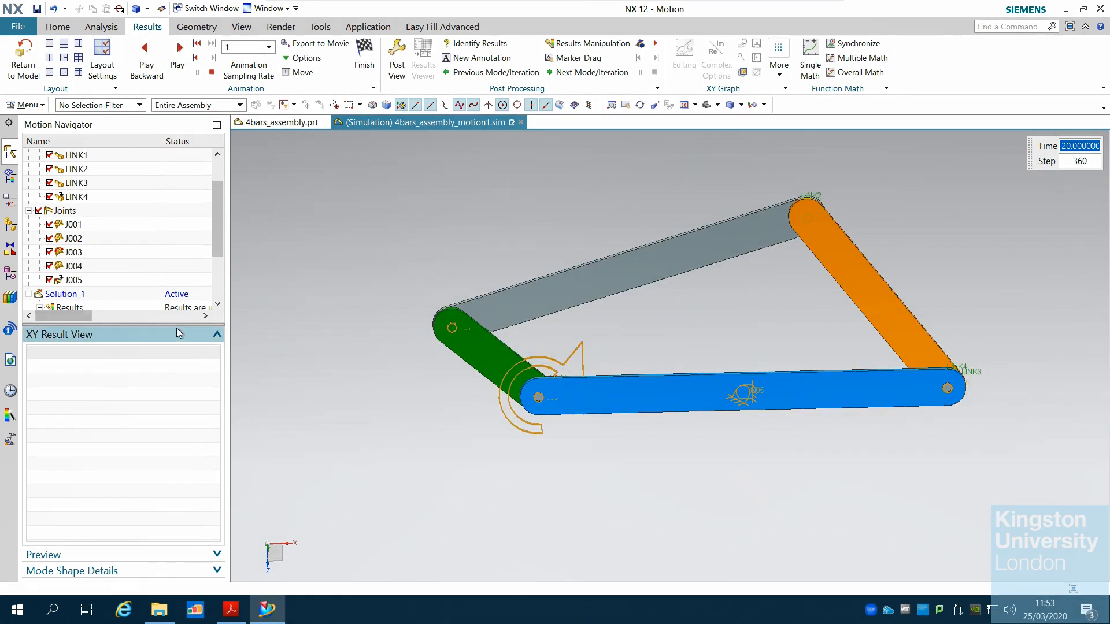
# Create a graph object for J001's absolute X displacement and plot it in a new graph window, then close it
pyautogui.moveTo(177, 379); pyautogui.dragTo(177, 382)
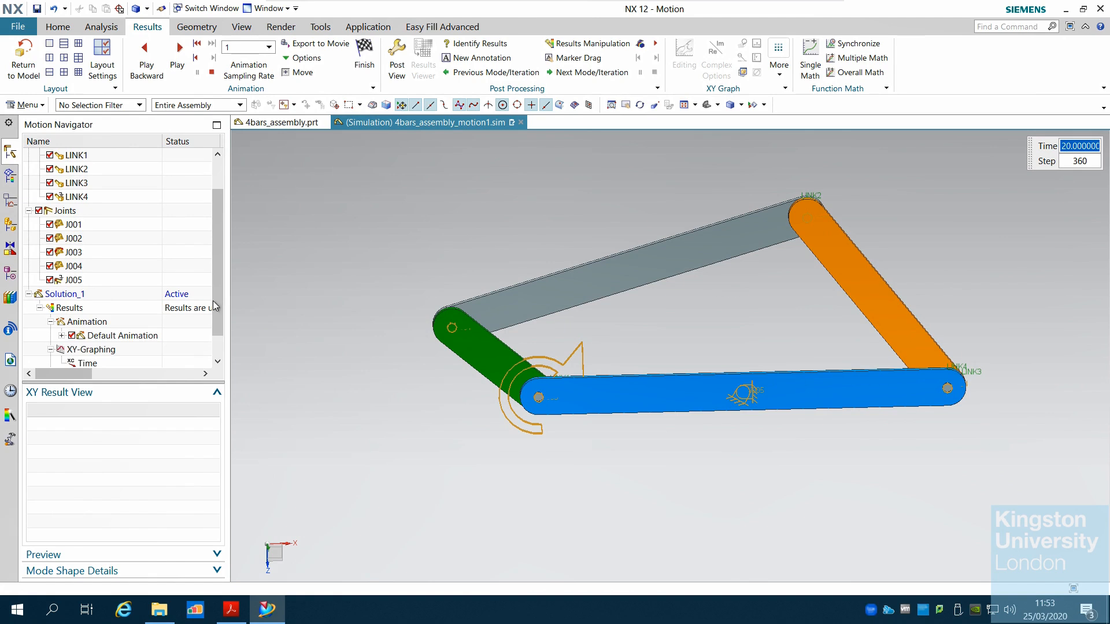
pyautogui.moveTo(215, 305); pyautogui.dragTo(216, 331)
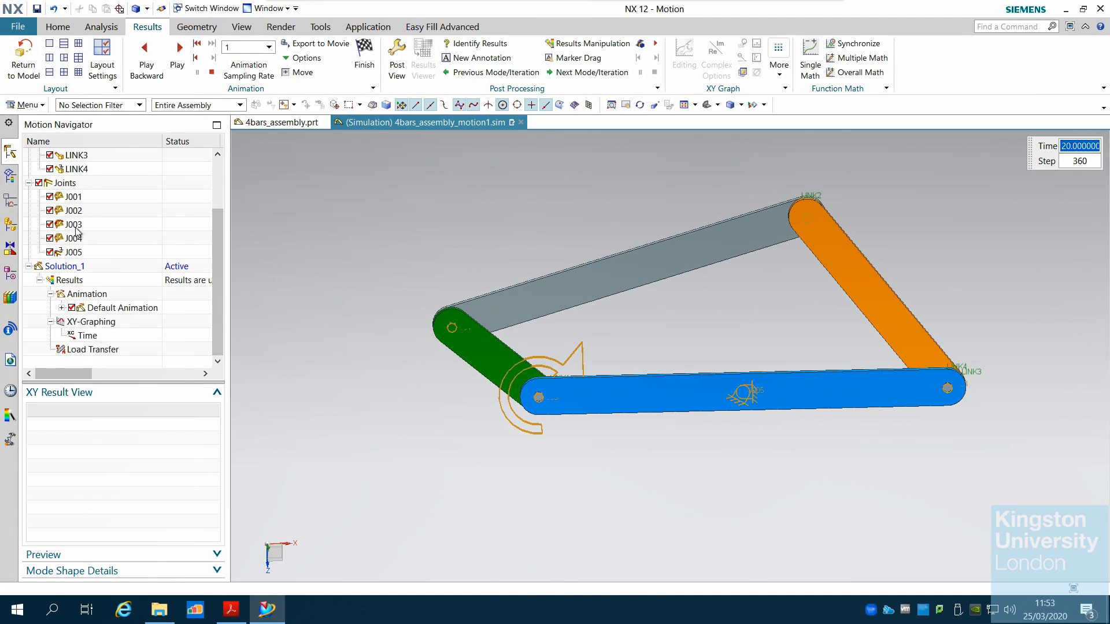
pyautogui.click(84, 199)
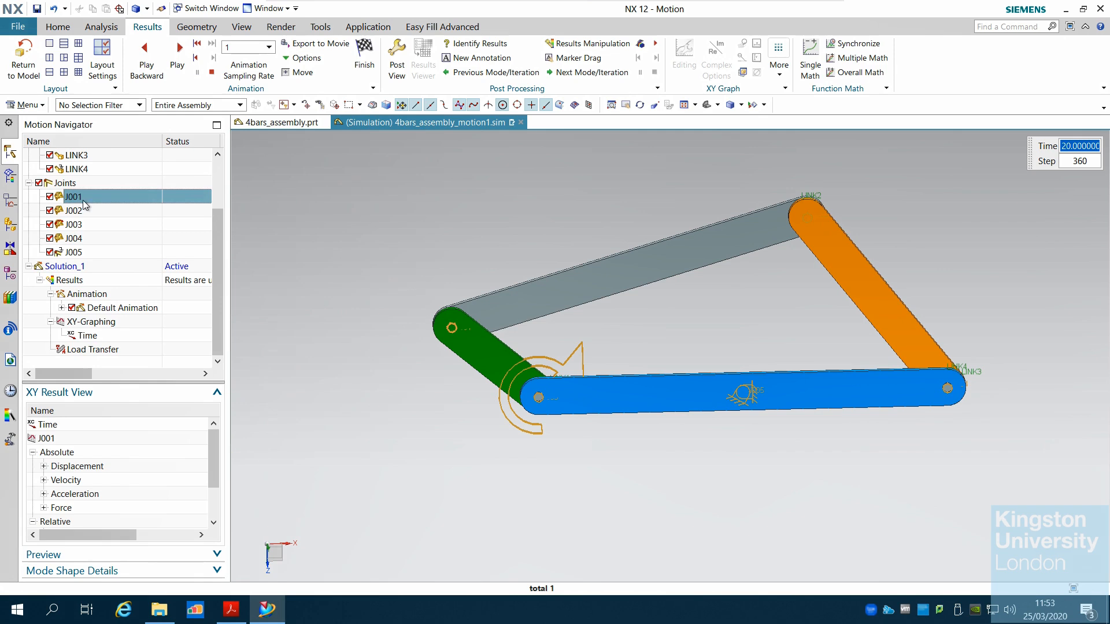
pyautogui.click(44, 465)
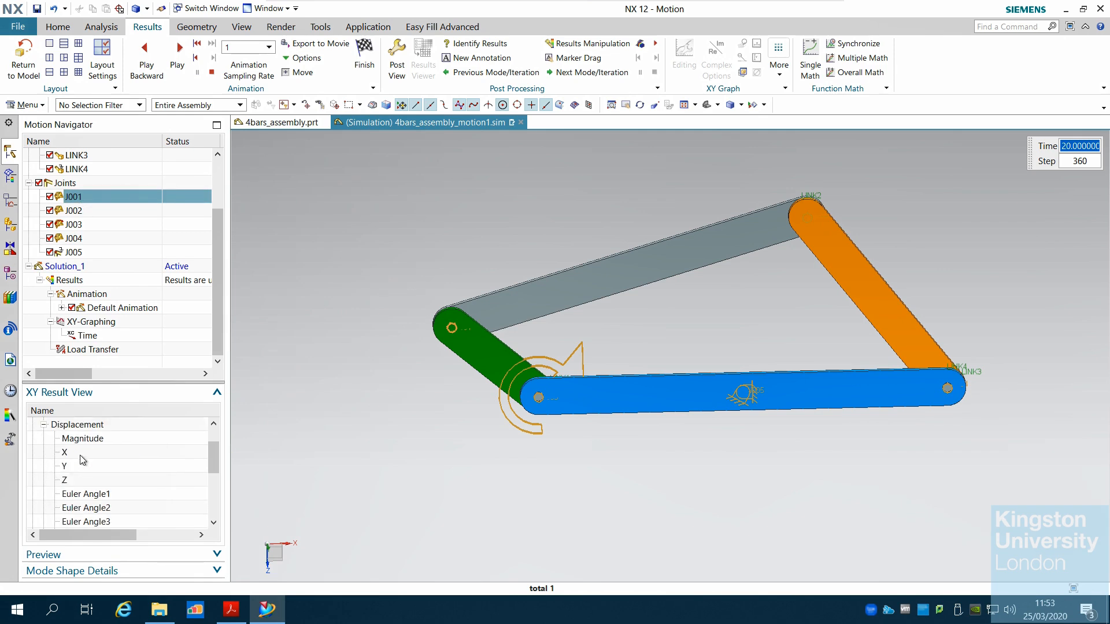
pyautogui.rightClick(80, 454)
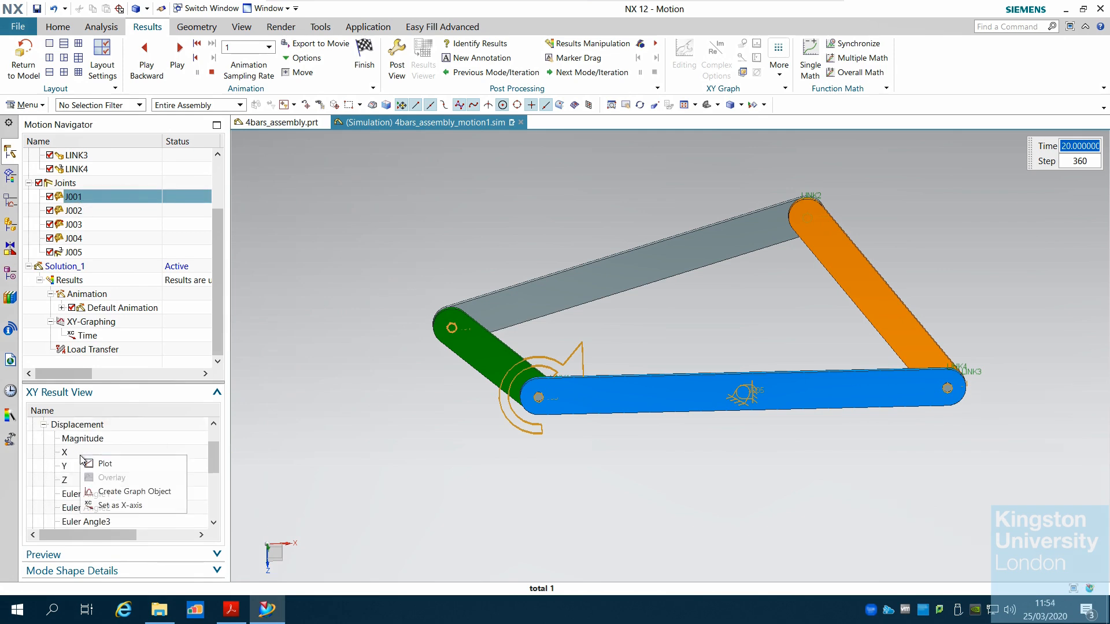
pyautogui.click(119, 492)
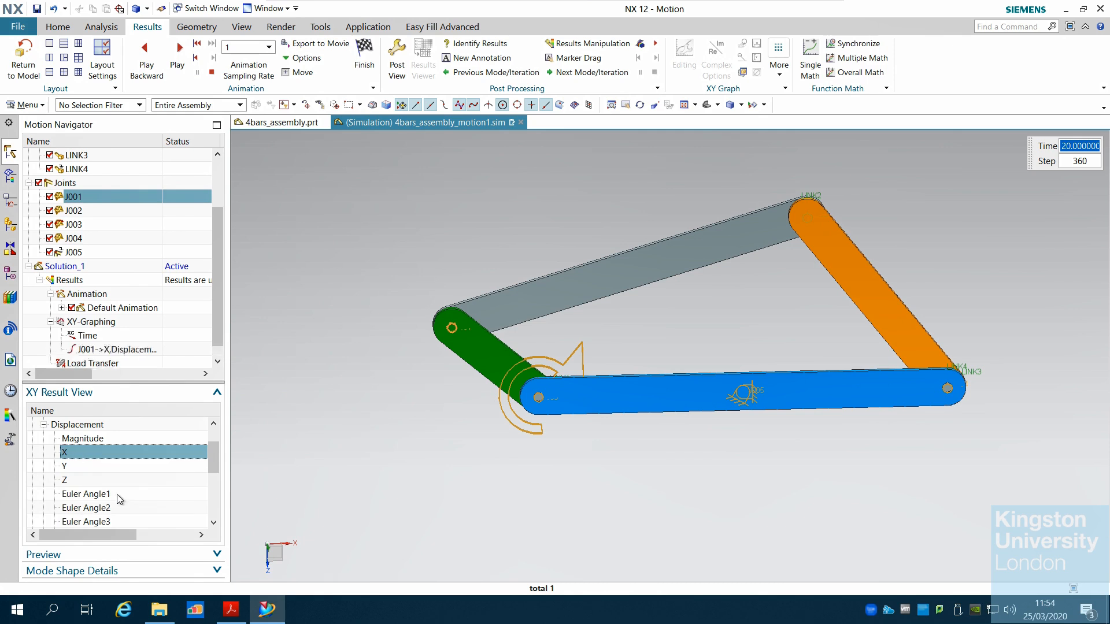
pyautogui.doubleClick(131, 356)
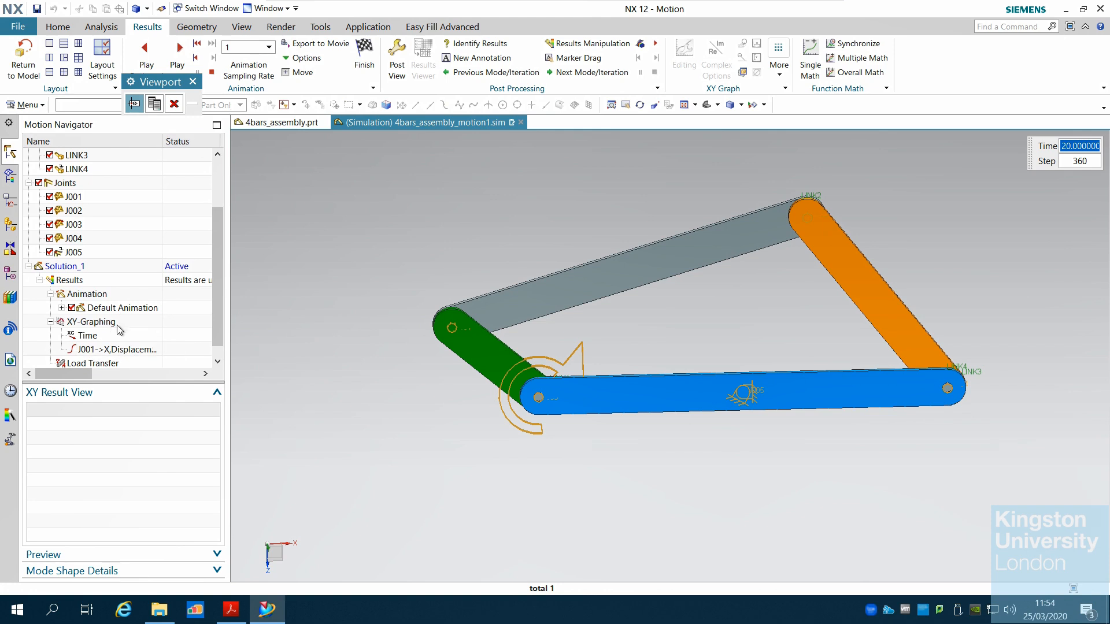
pyautogui.click(154, 104)
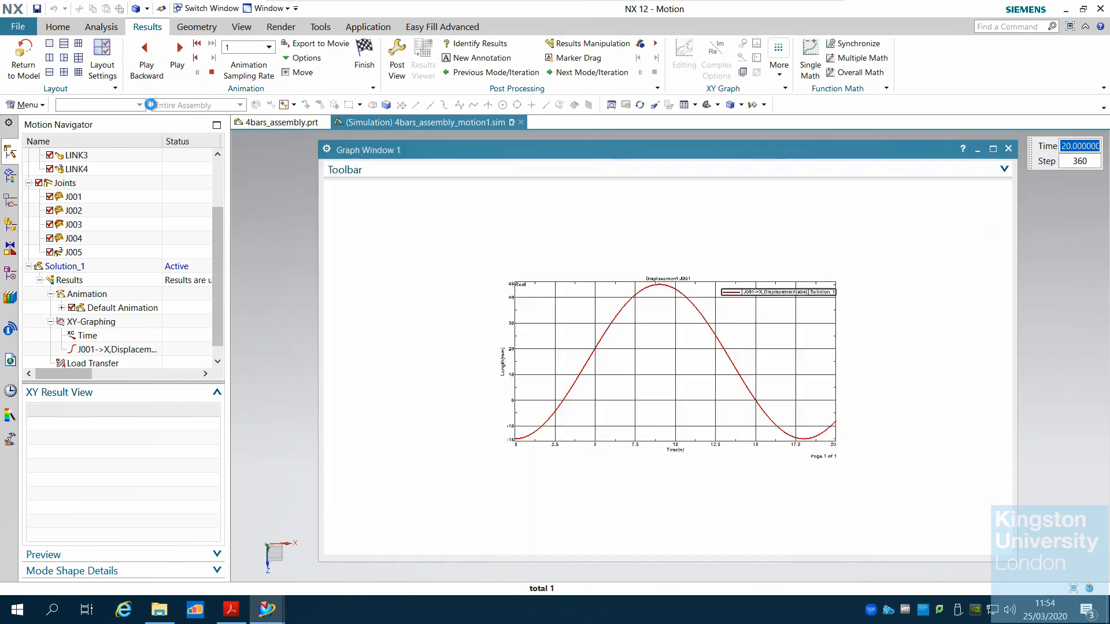
pyautogui.click(1008, 149)
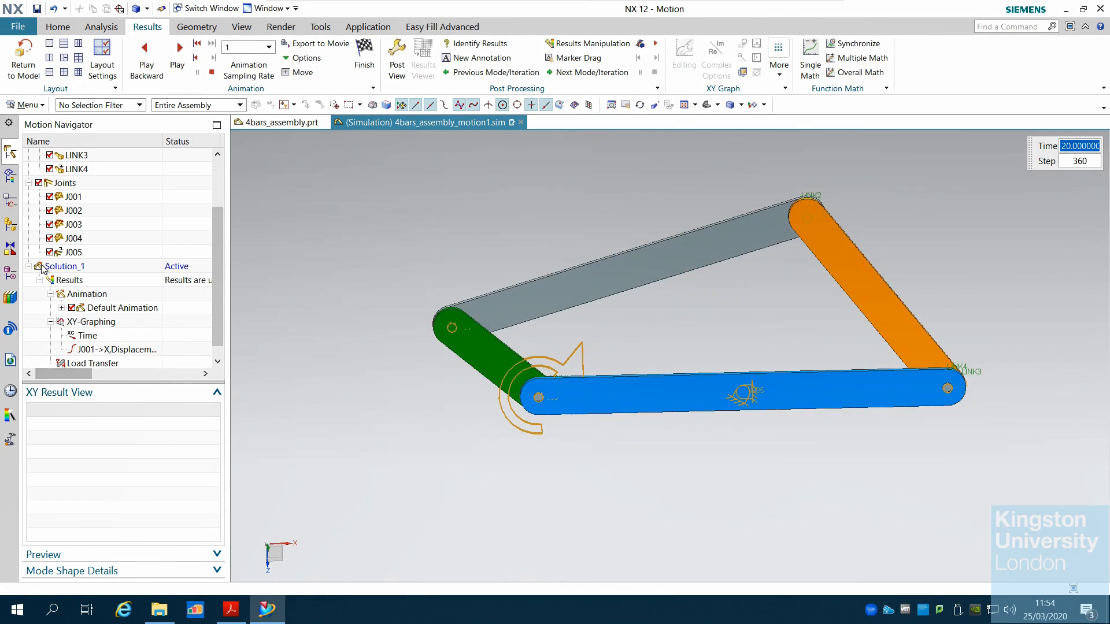
# Plot J001's absolute Y displacement in a new graph window, then close the graph
pyautogui.click(81, 197)
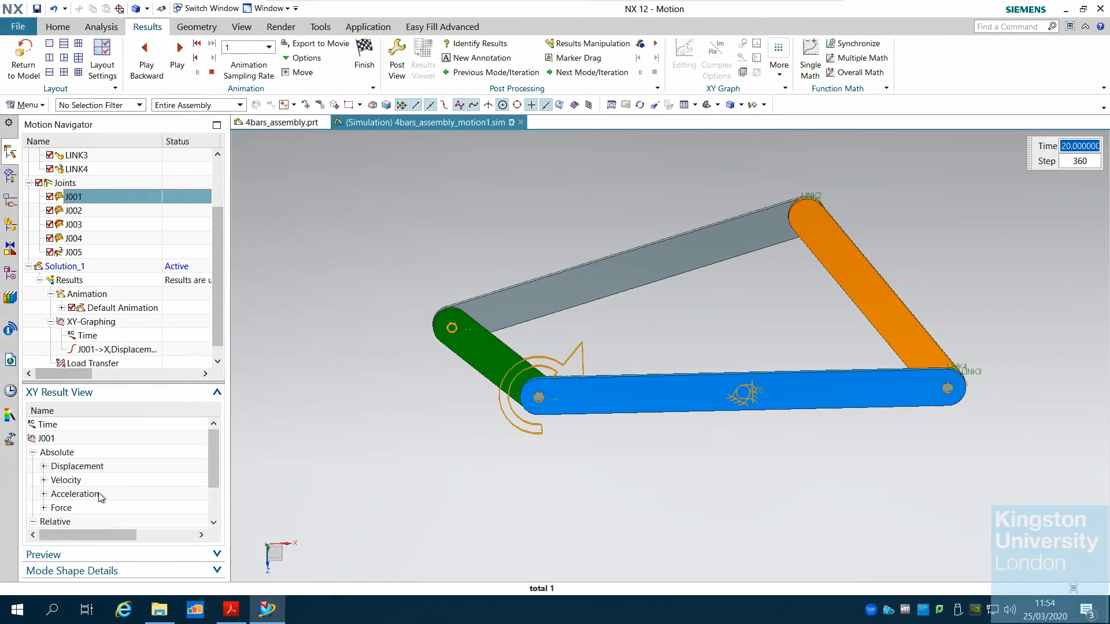
pyautogui.click(44, 467)
pyautogui.click(65, 467)
pyautogui.rightClick(67, 472)
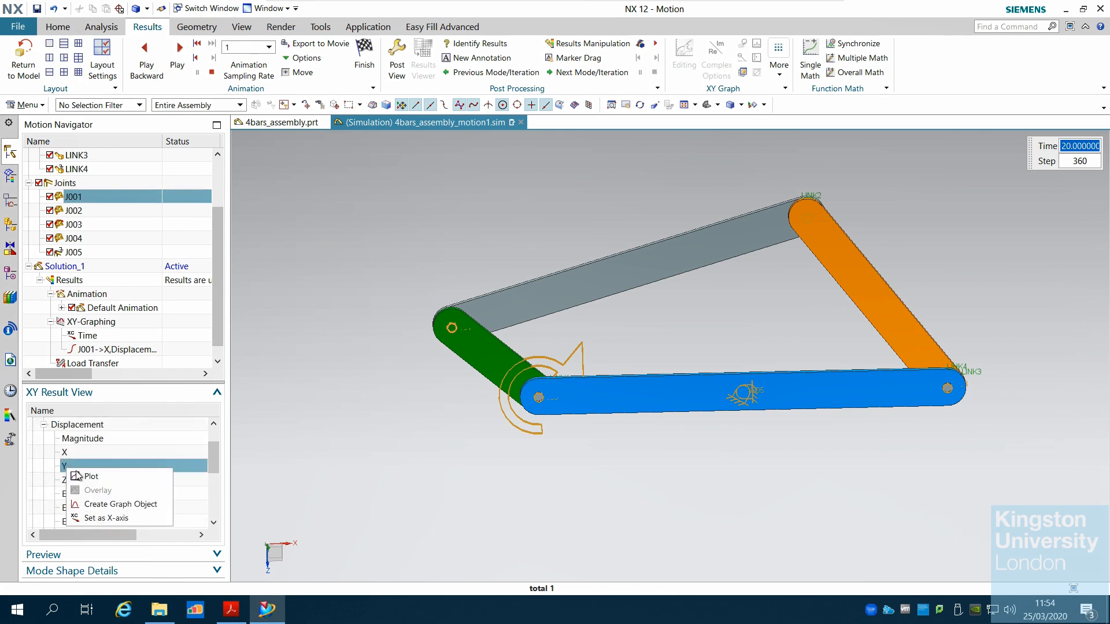
pyautogui.click(95, 478)
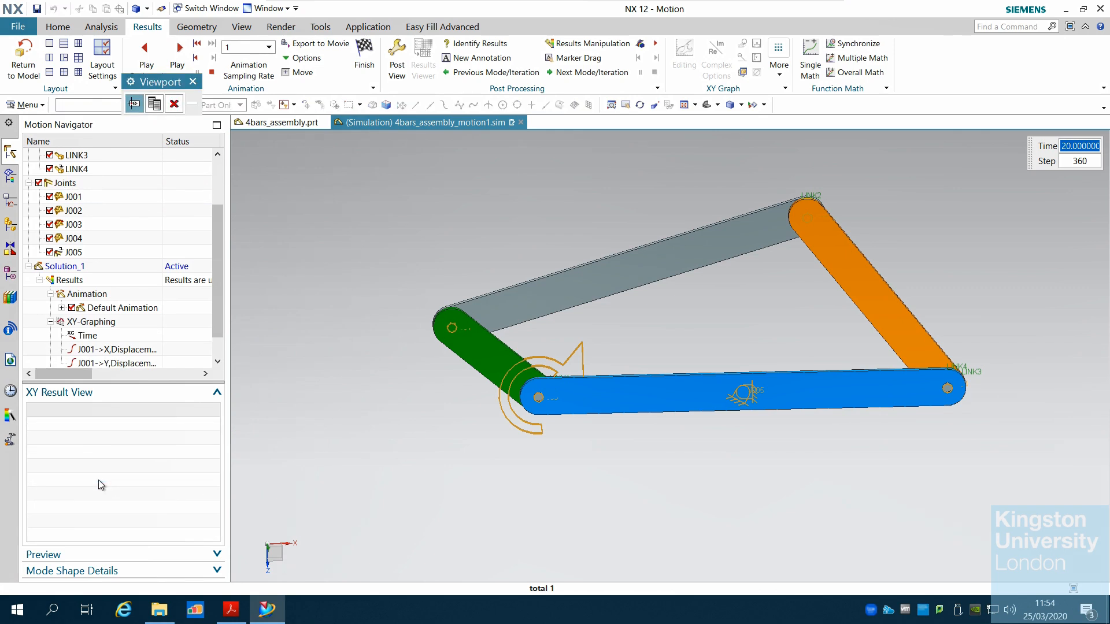
pyautogui.click(153, 104)
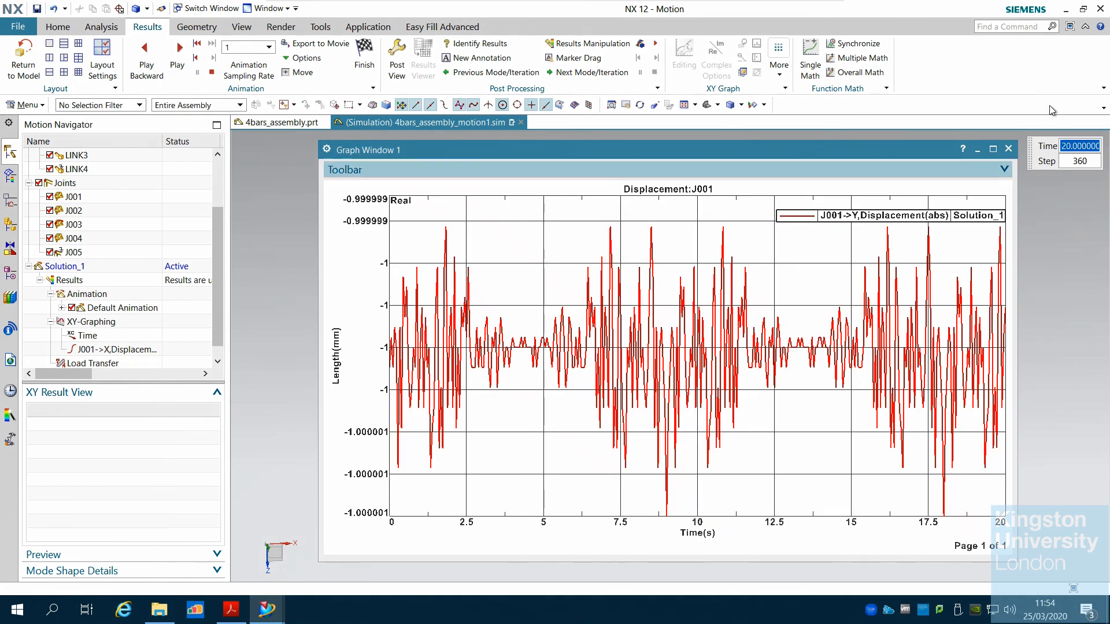
pyautogui.click(1008, 149)
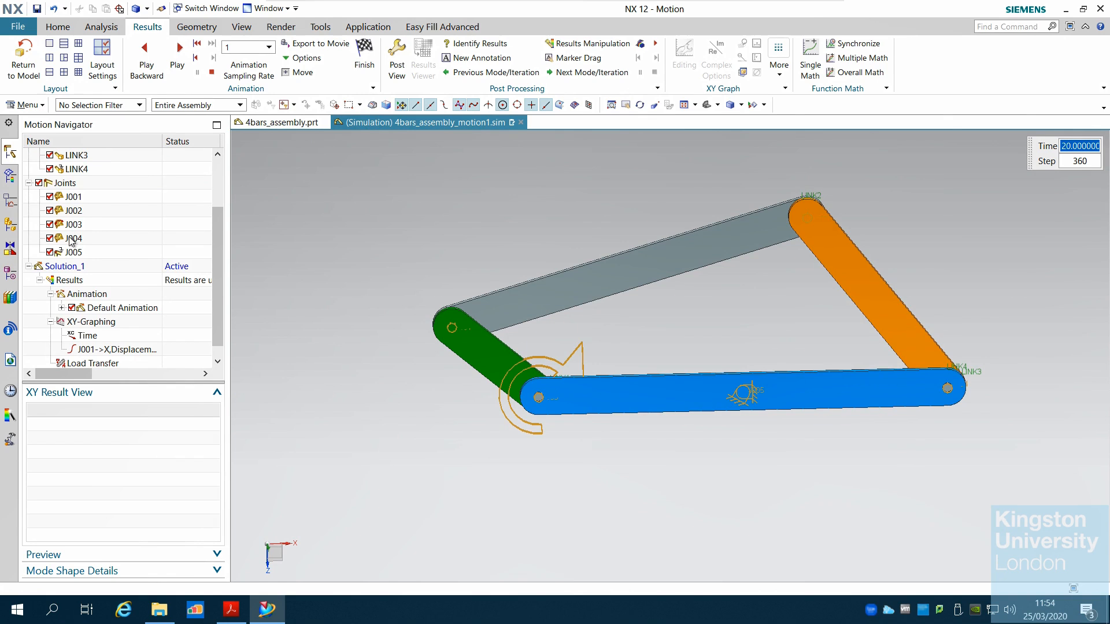
# Plot J001's absolute Z displacement in a new graph window, then close the graph
pyautogui.click(74, 198)
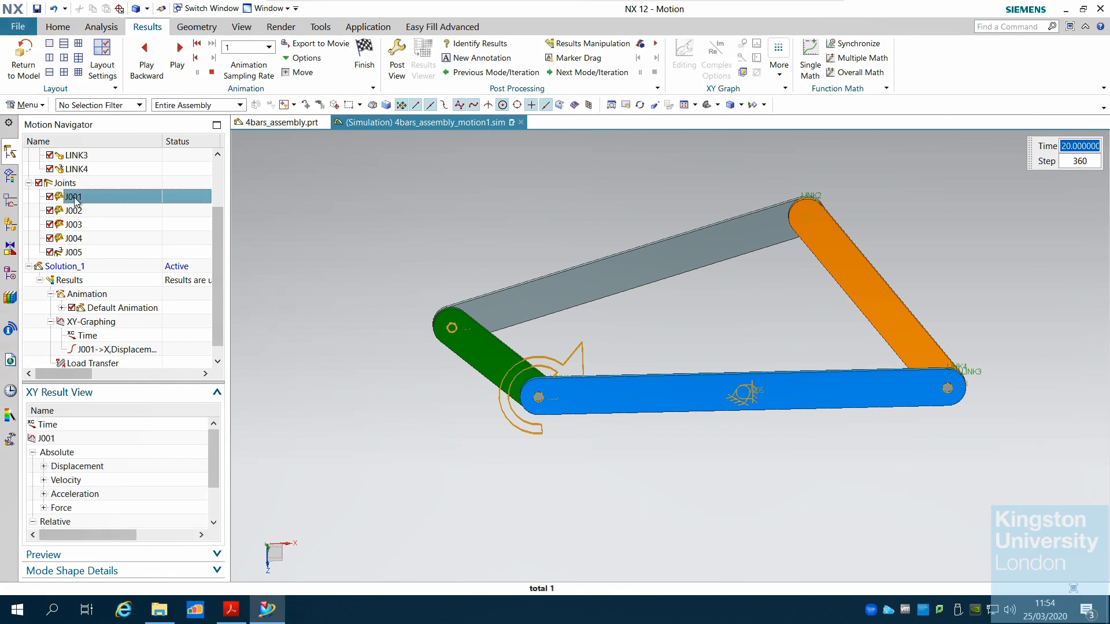
pyautogui.click(45, 467)
pyautogui.click(66, 481)
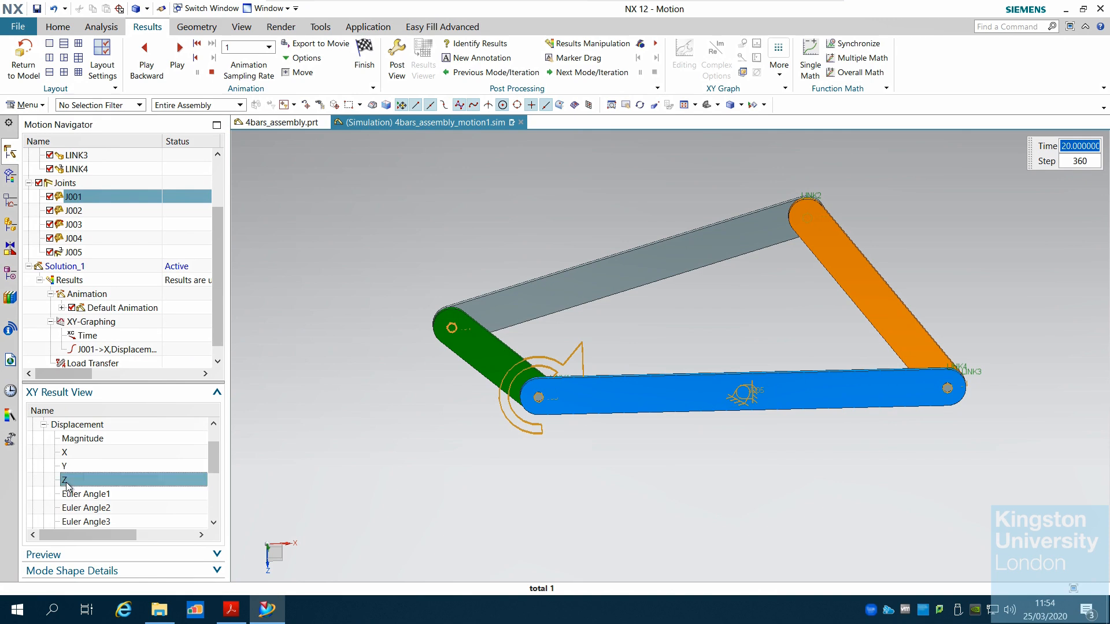
pyautogui.rightClick(66, 483)
pyautogui.click(79, 494)
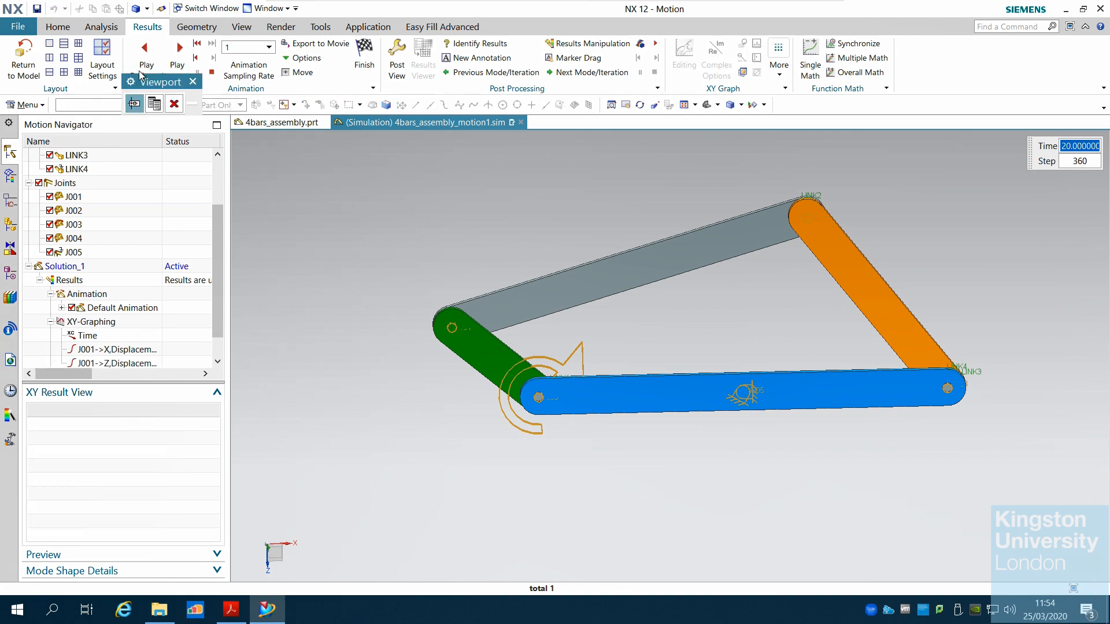
pyautogui.click(154, 104)
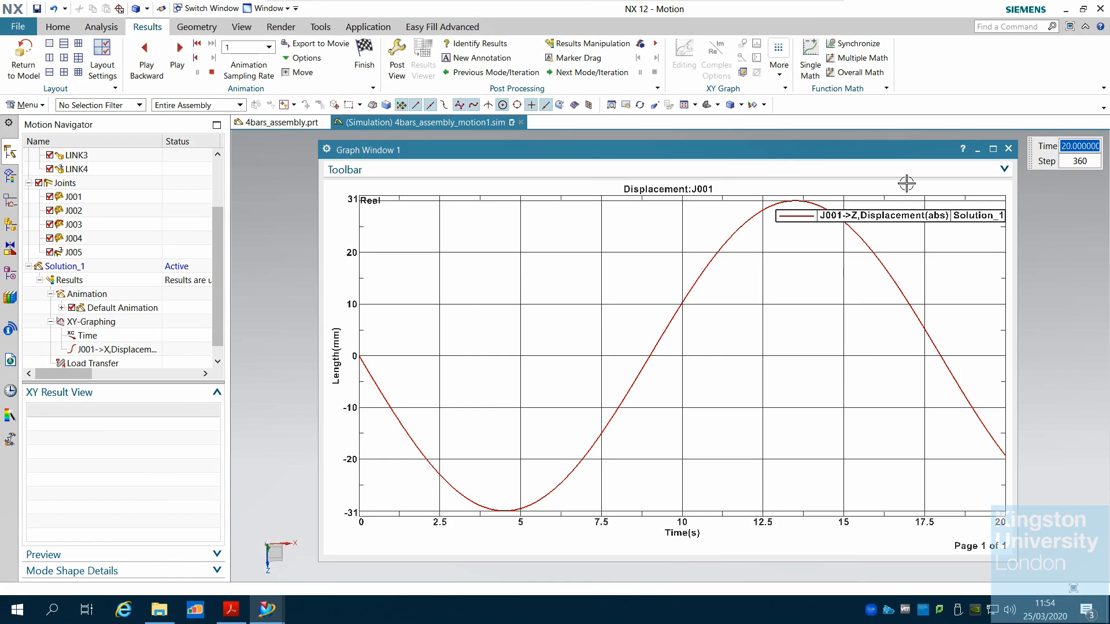
pyautogui.click(1008, 149)
# Create a graph object for J001's absolute Z displacement under XY-Graphing
pyautogui.click(72, 196)
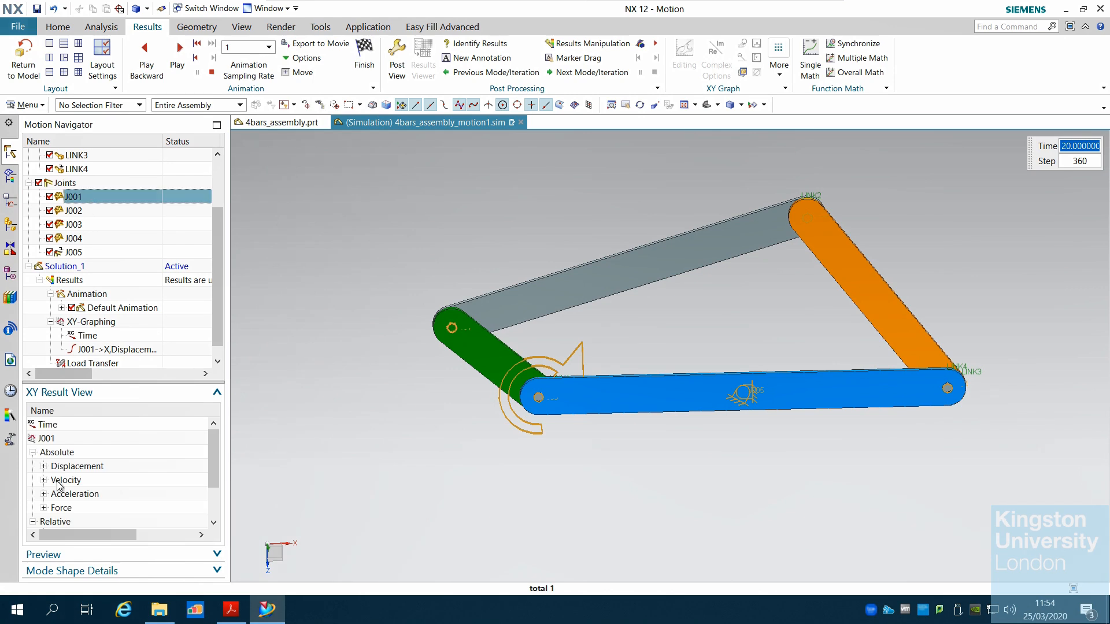
pyautogui.click(44, 466)
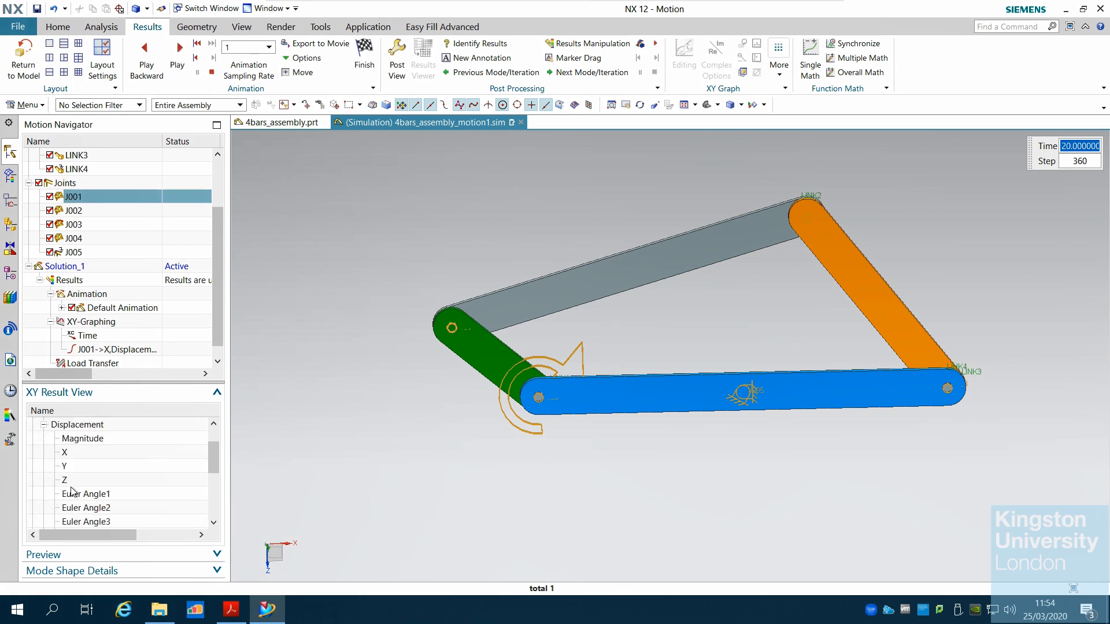
pyautogui.rightClick(71, 483)
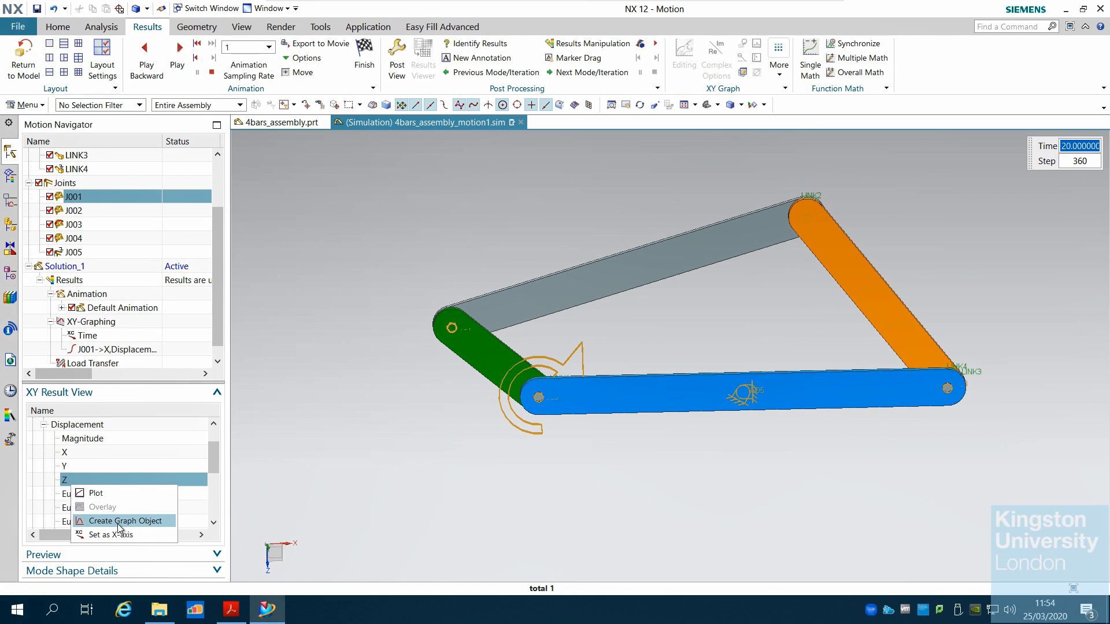
pyautogui.click(119, 522)
pyautogui.scroll(-2, 214, 292)
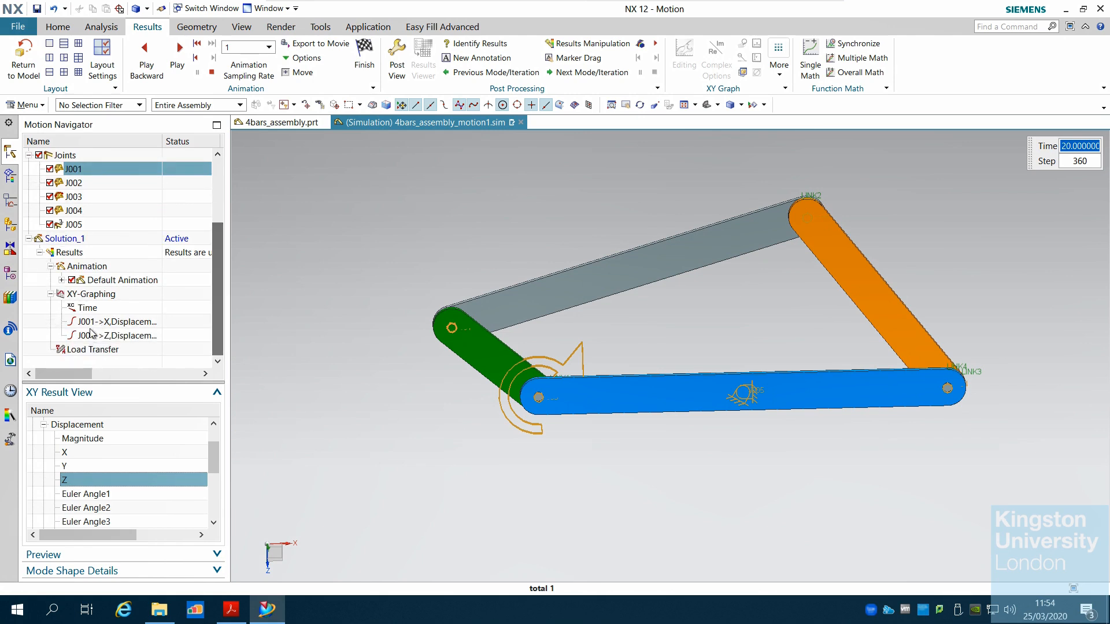
# Plot the J001 X and Z displacement graph objects together in a graph window, then close the graph
pyautogui.click(108, 323)
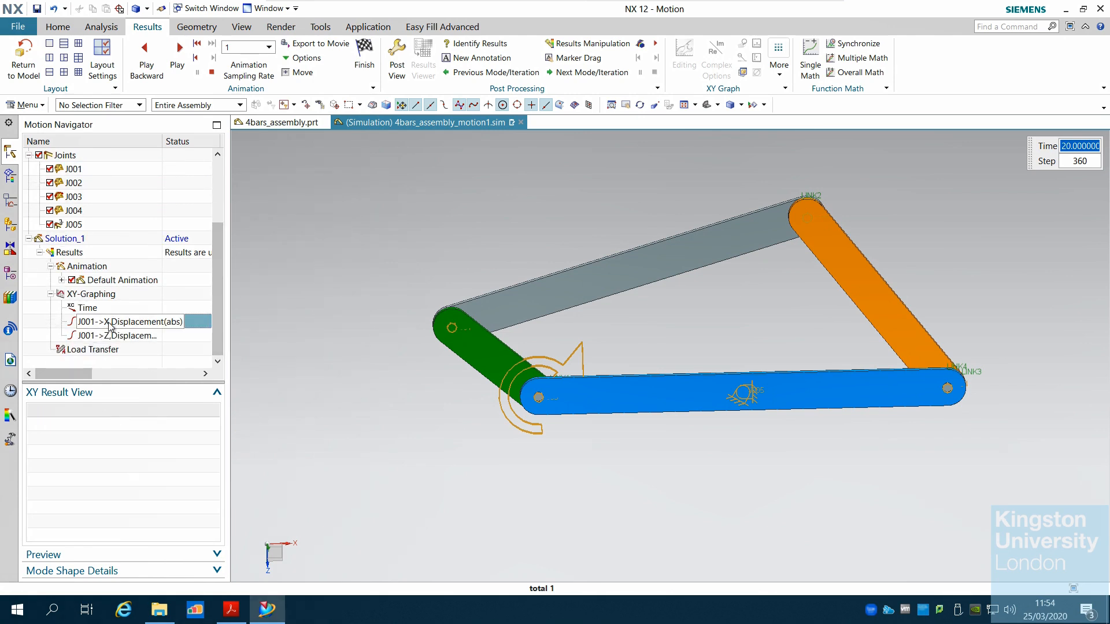
pyautogui.keyDown('ctrl'); pyautogui.click(139, 336); pyautogui.keyUp('ctrl')
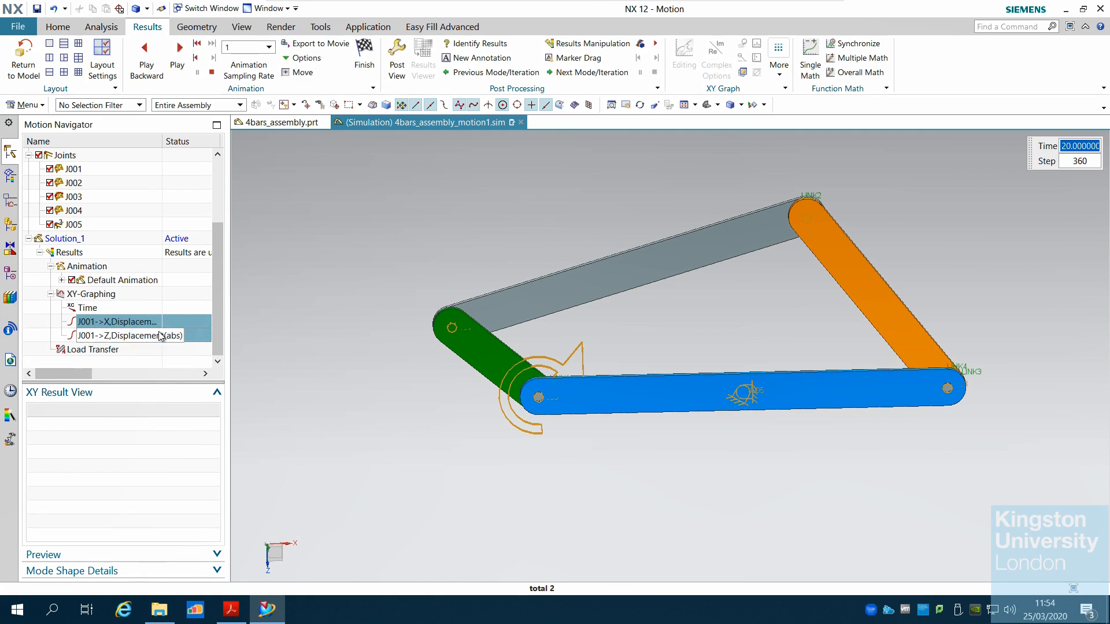
pyautogui.rightClick(162, 337)
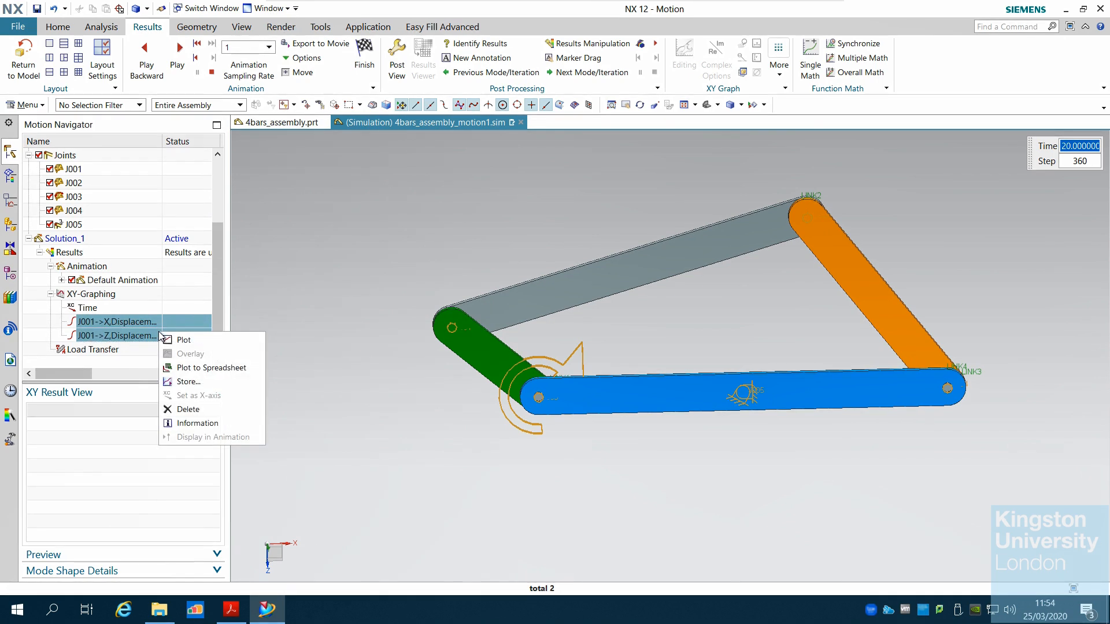
pyautogui.click(205, 345)
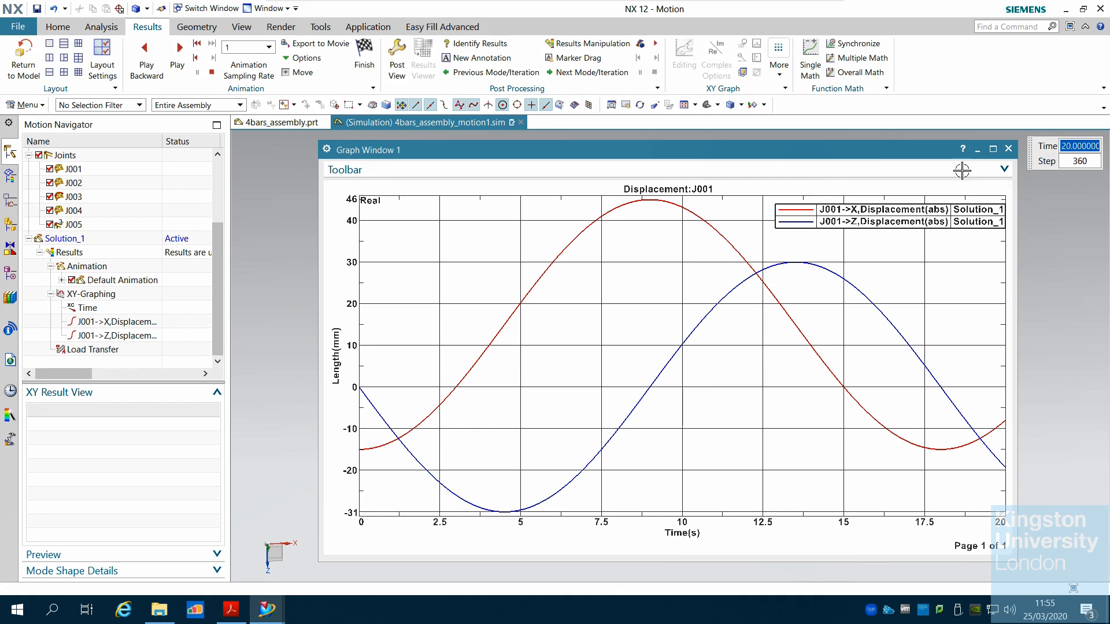
pyautogui.click(1008, 150)
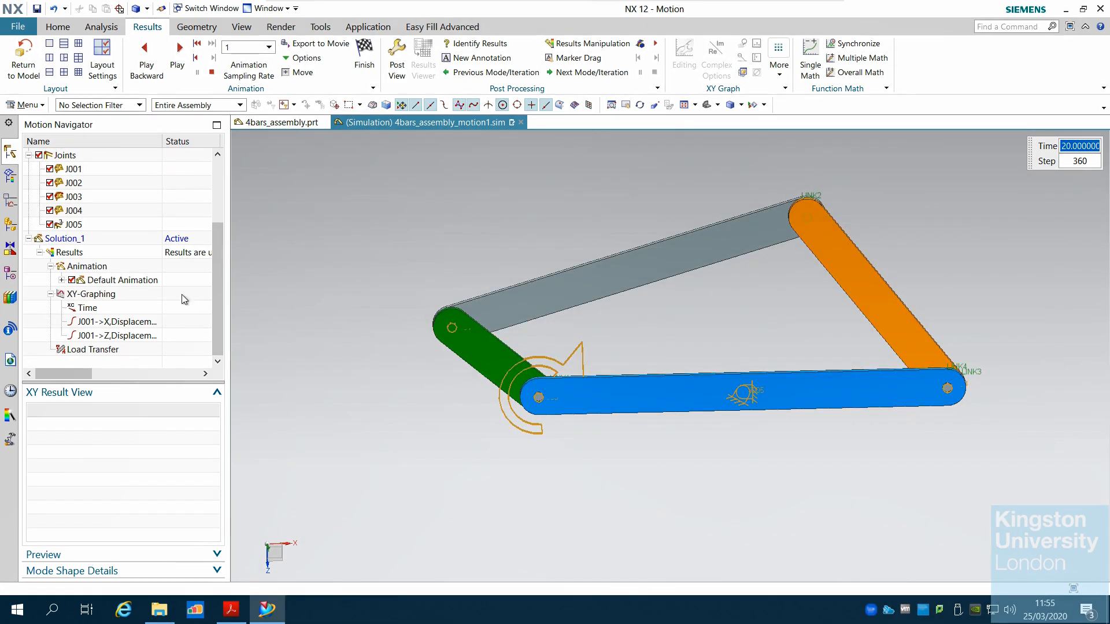
# Plot both J001 displacement graph objects again into the selected viewport and close the graph window
pyautogui.click(124, 322)
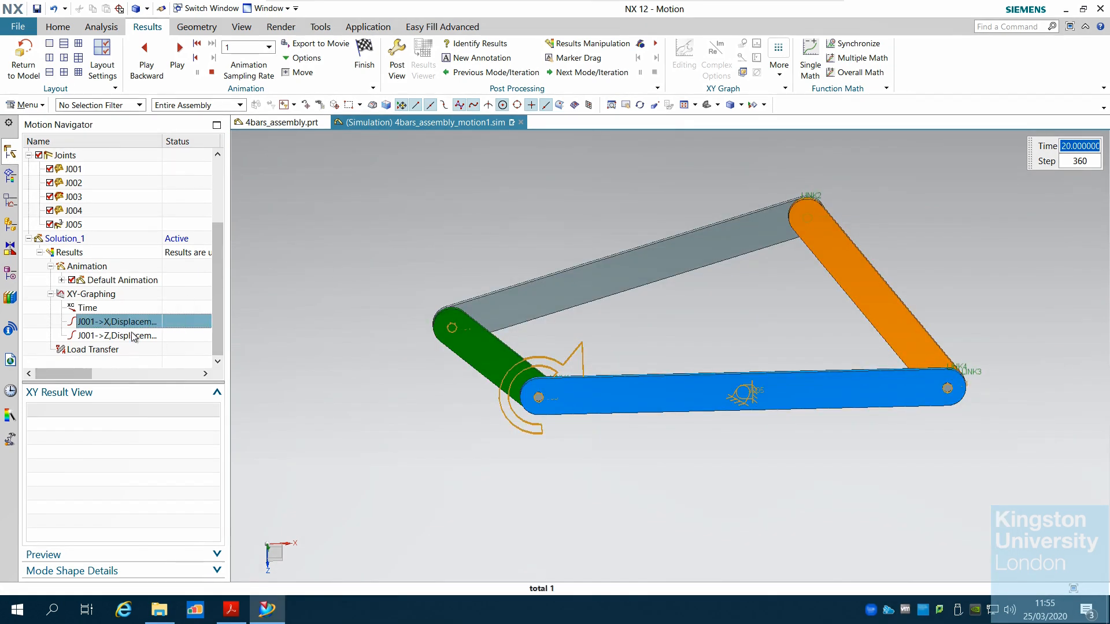
pyautogui.keyDown('ctrl'); pyautogui.click(133, 336); pyautogui.keyUp('ctrl')
pyautogui.rightClick(136, 333)
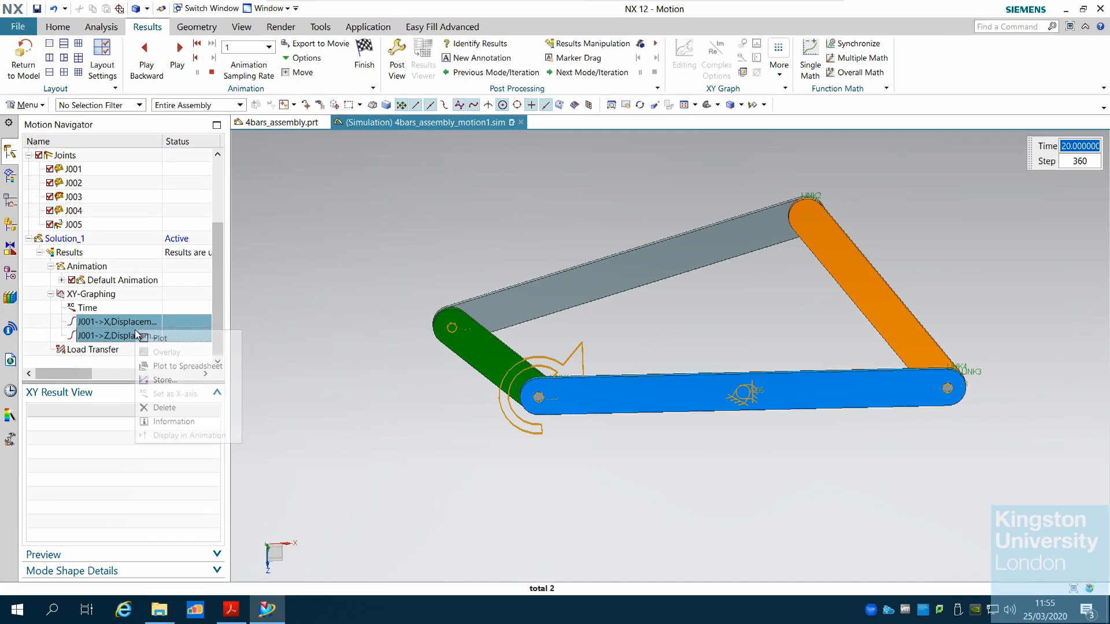
pyautogui.click(161, 339)
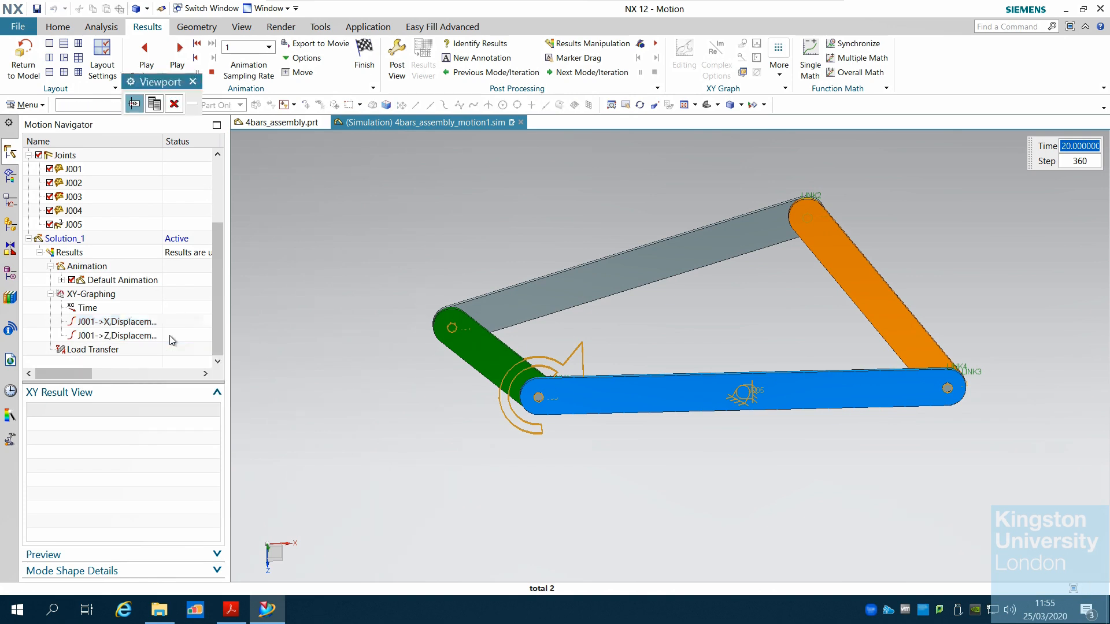
pyautogui.click(154, 108)
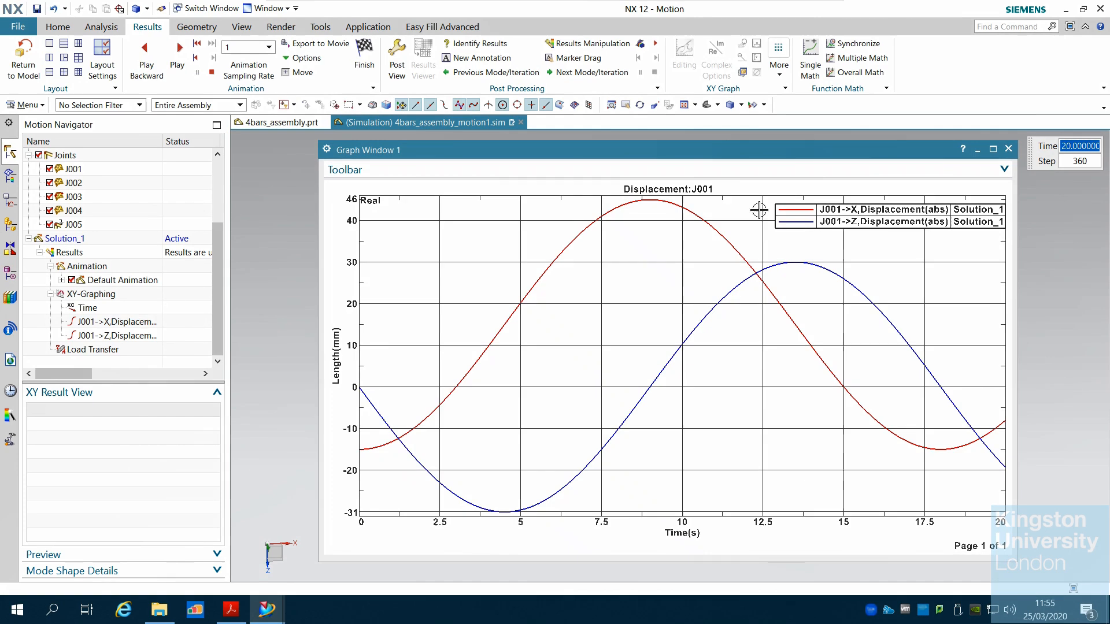
pyautogui.click(1006, 150)
# Display the information listing for the J001 X displacement graph object, then close it
pyautogui.rightClick(146, 326)
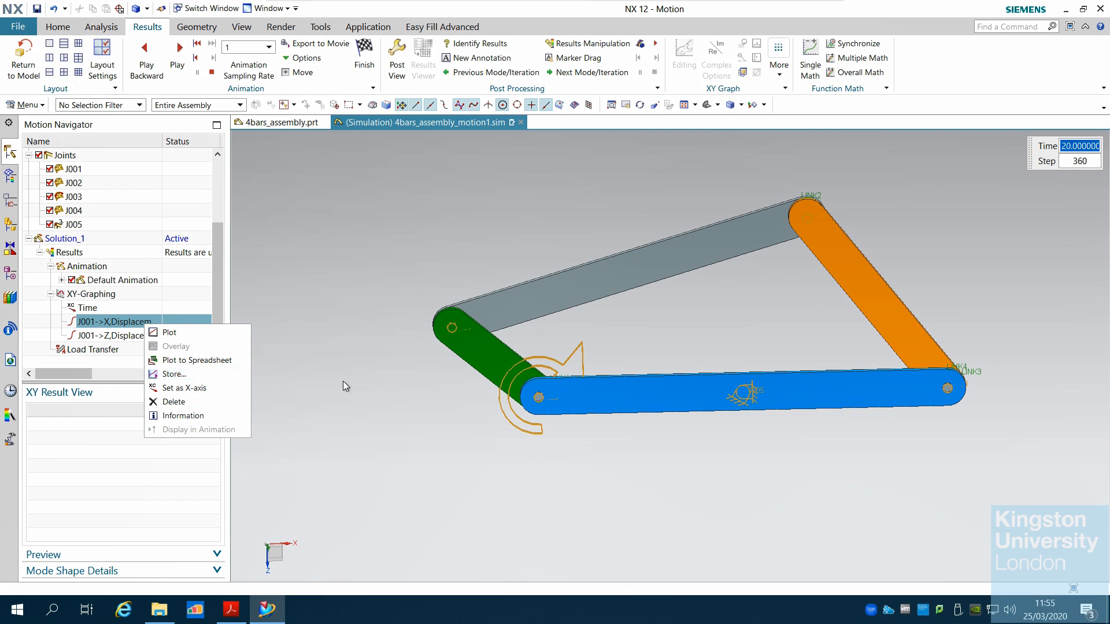
pyautogui.click(175, 418)
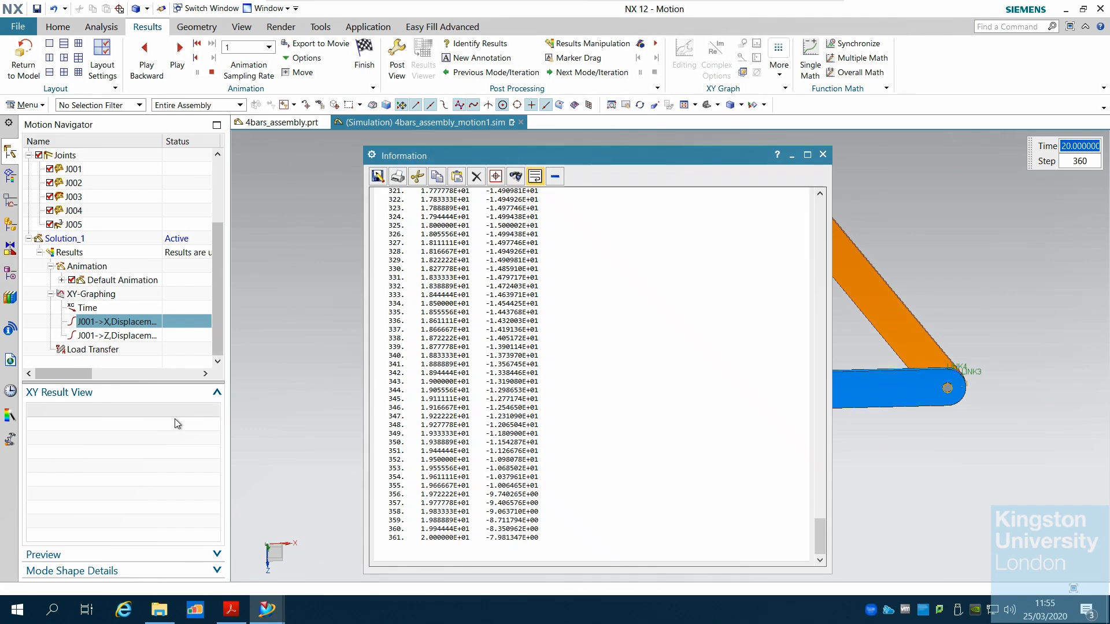
pyautogui.click(823, 154)
pyautogui.rightClick(150, 322)
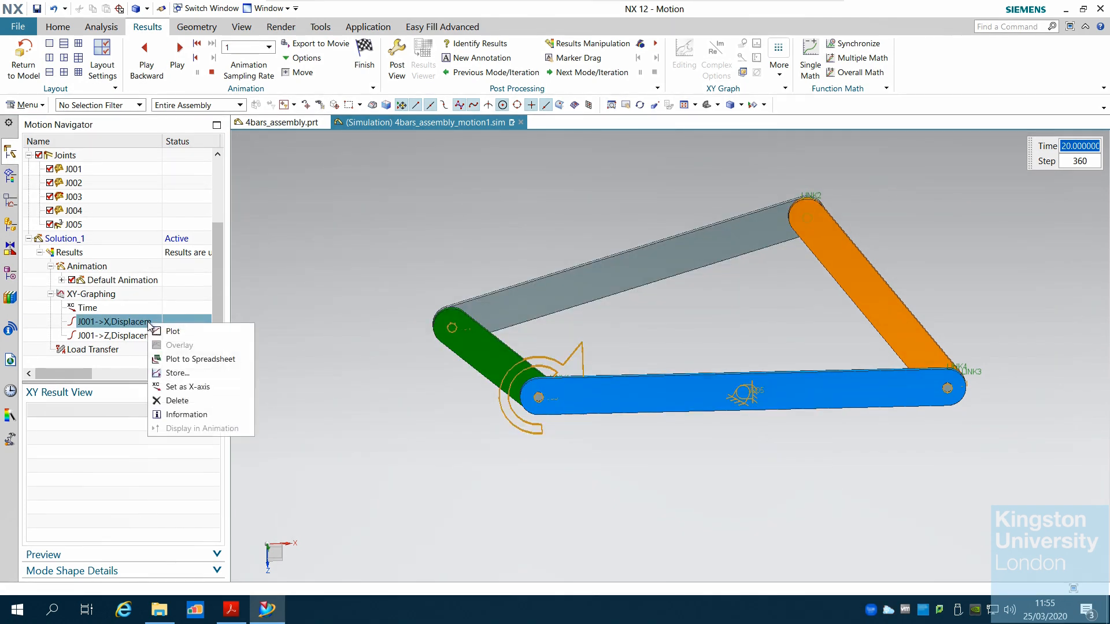
pyautogui.click(176, 373)
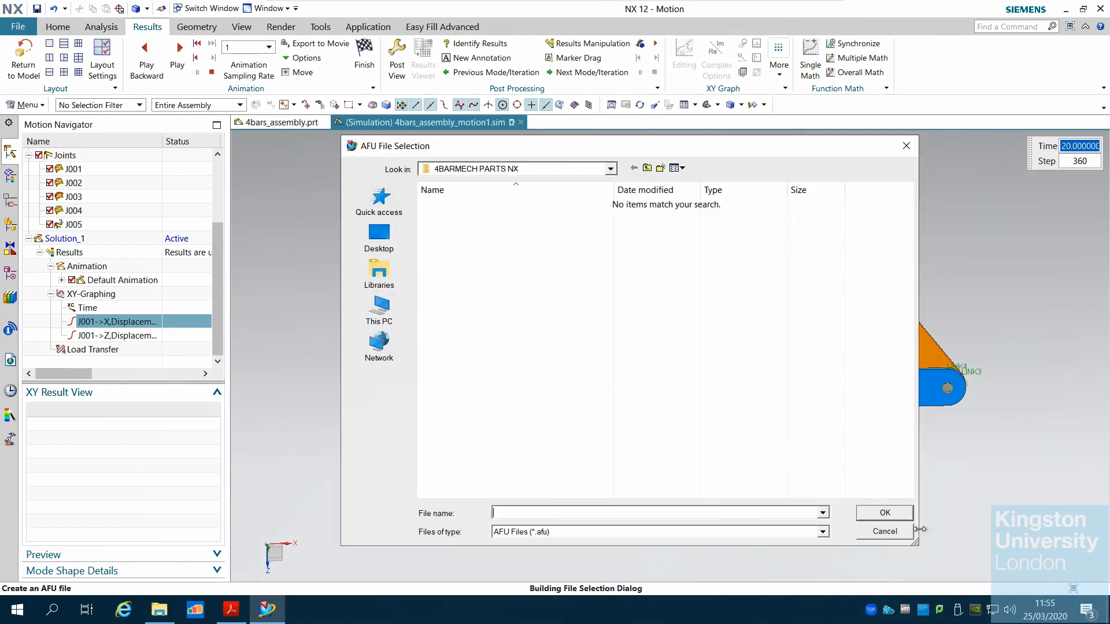
pyautogui.click(884, 531)
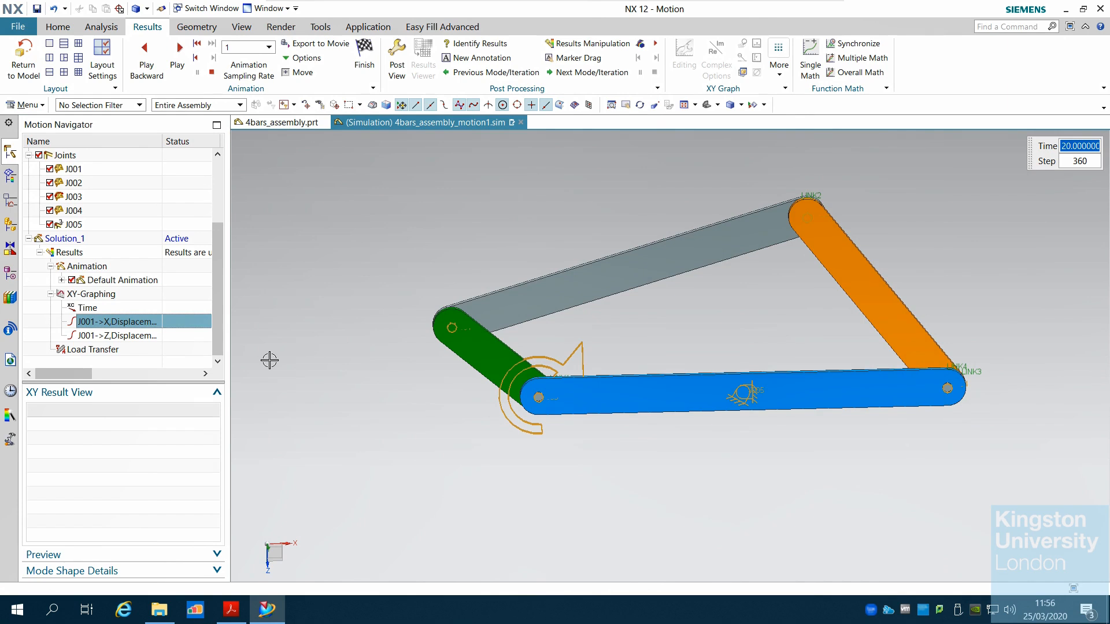
# Plot the J001 X and Z displacement graph objects together in the viewport
pyautogui.keyDown('ctrl'); pyautogui.click(121, 336); pyautogui.keyUp('ctrl')
pyautogui.rightClick(119, 339)
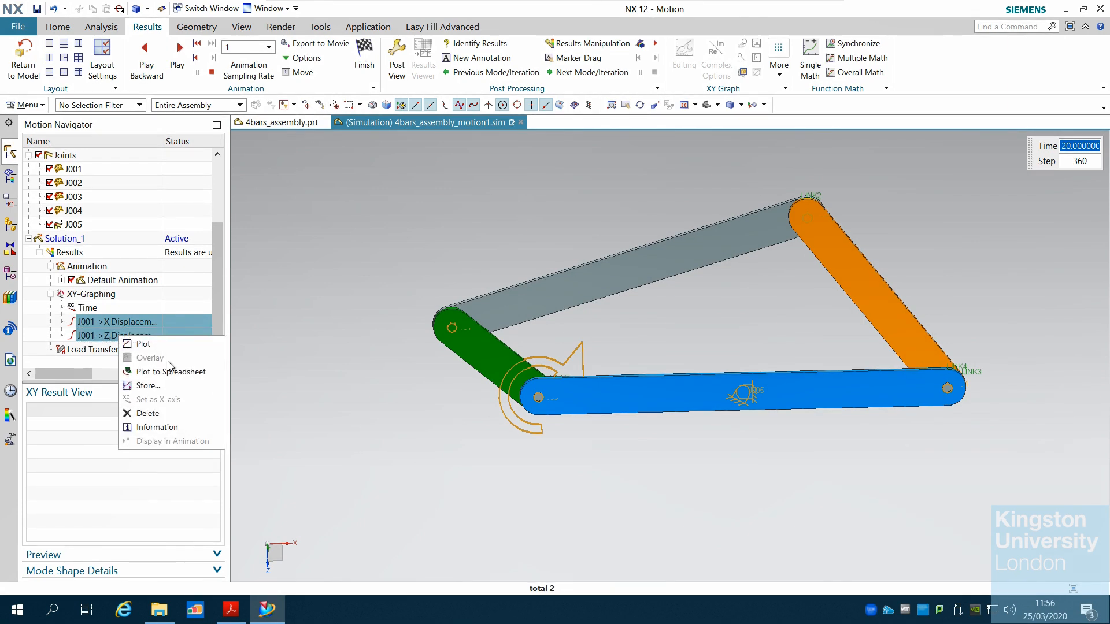
pyautogui.click(171, 342)
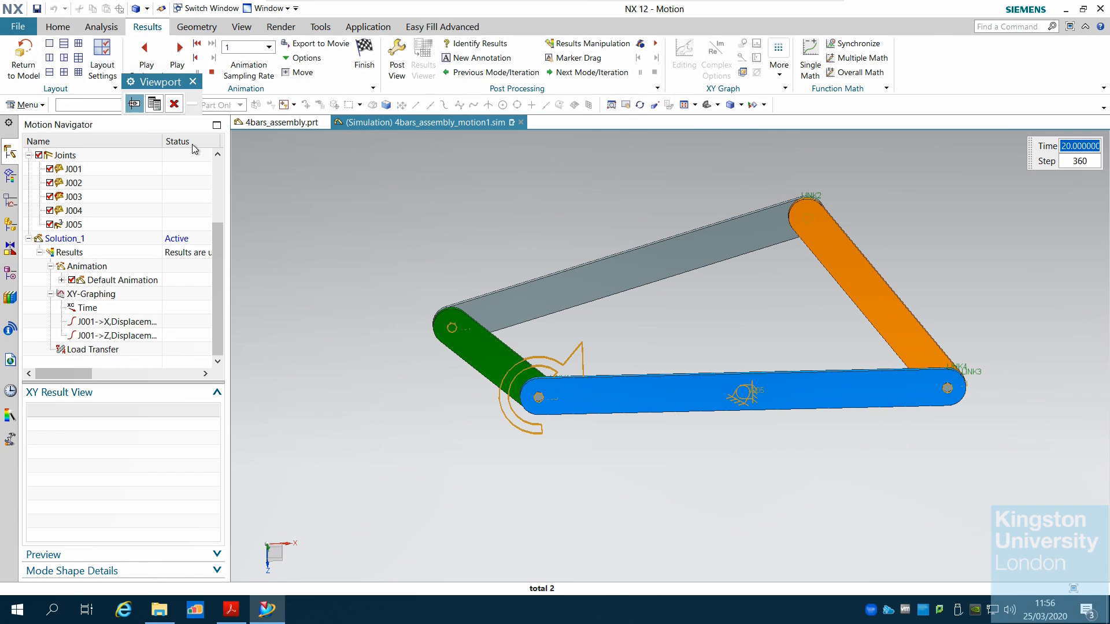
pyautogui.click(154, 104)
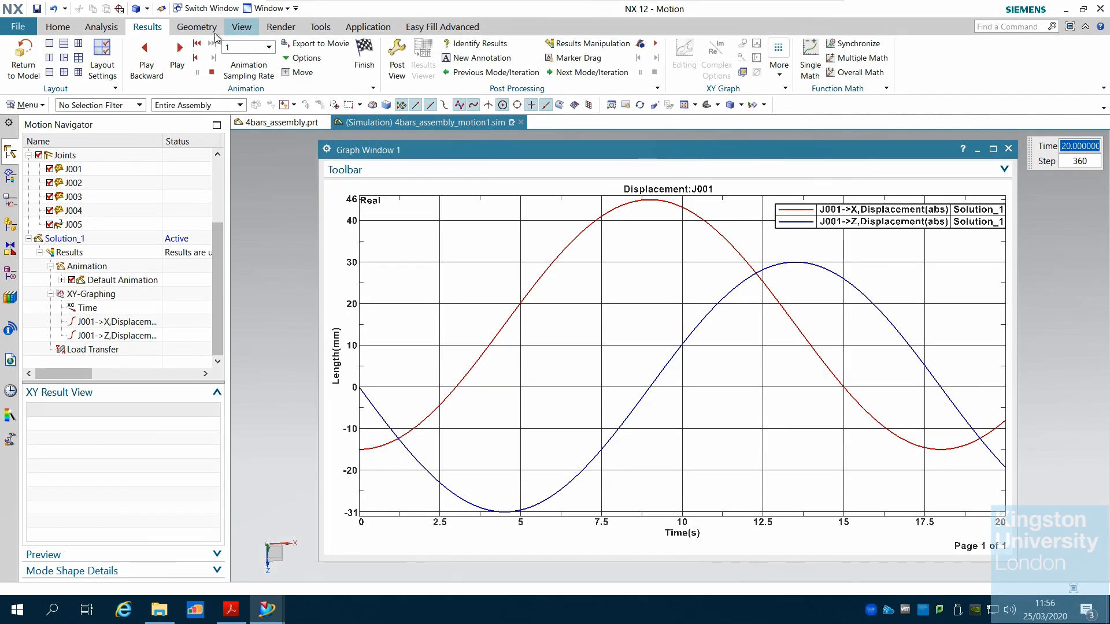
# Play, pause and reset the animation alongside the displacement graph, then close the graph window
pyautogui.click(175, 57)
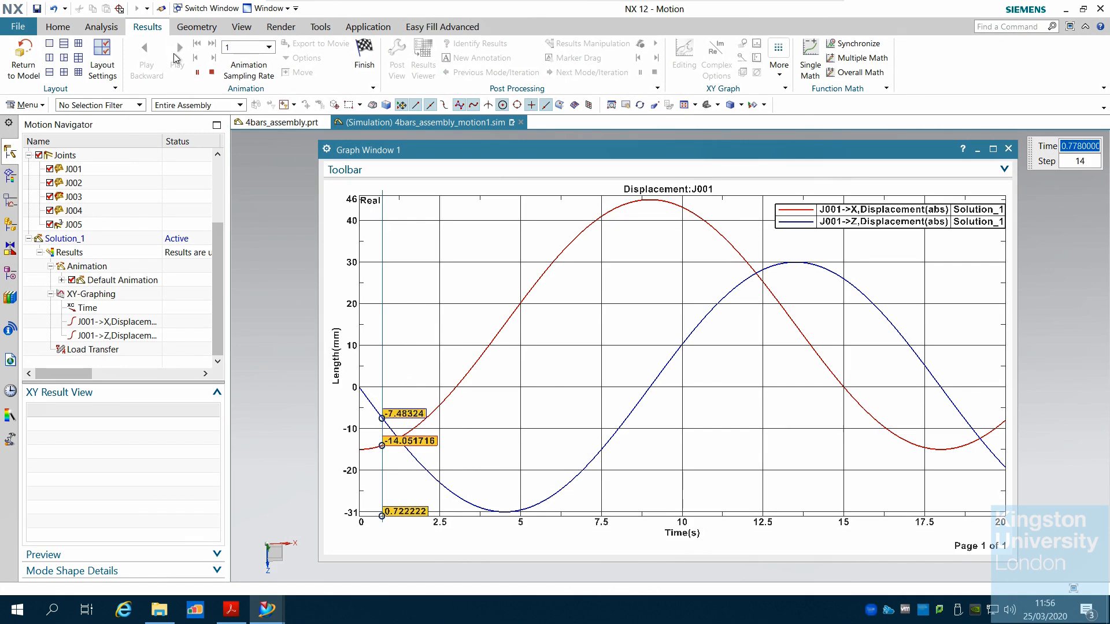
pyautogui.click(197, 74)
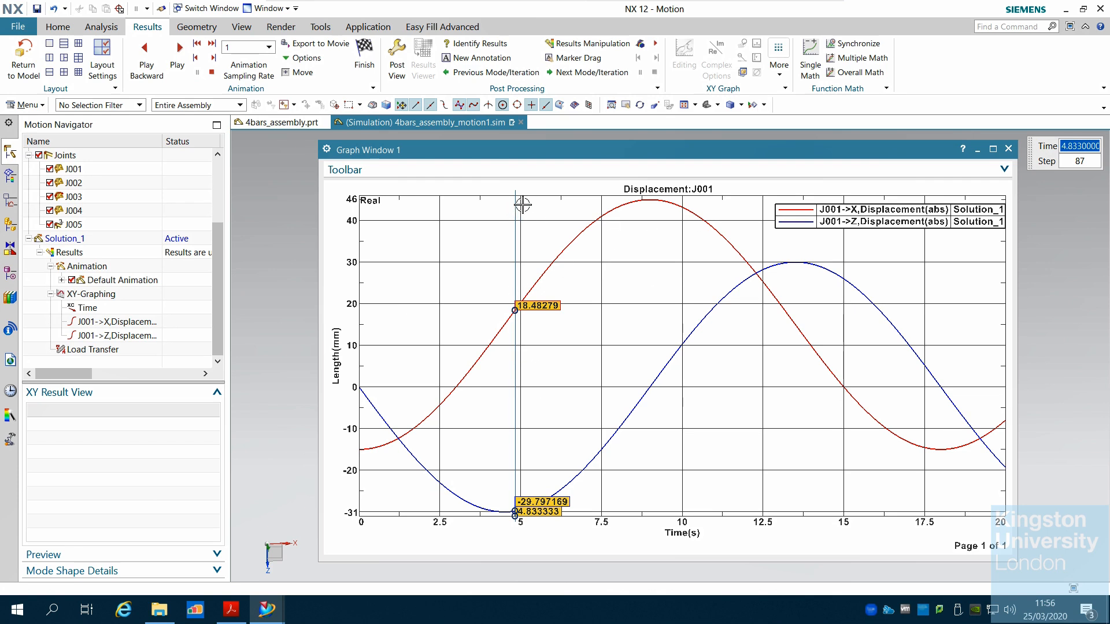
pyautogui.click(210, 73)
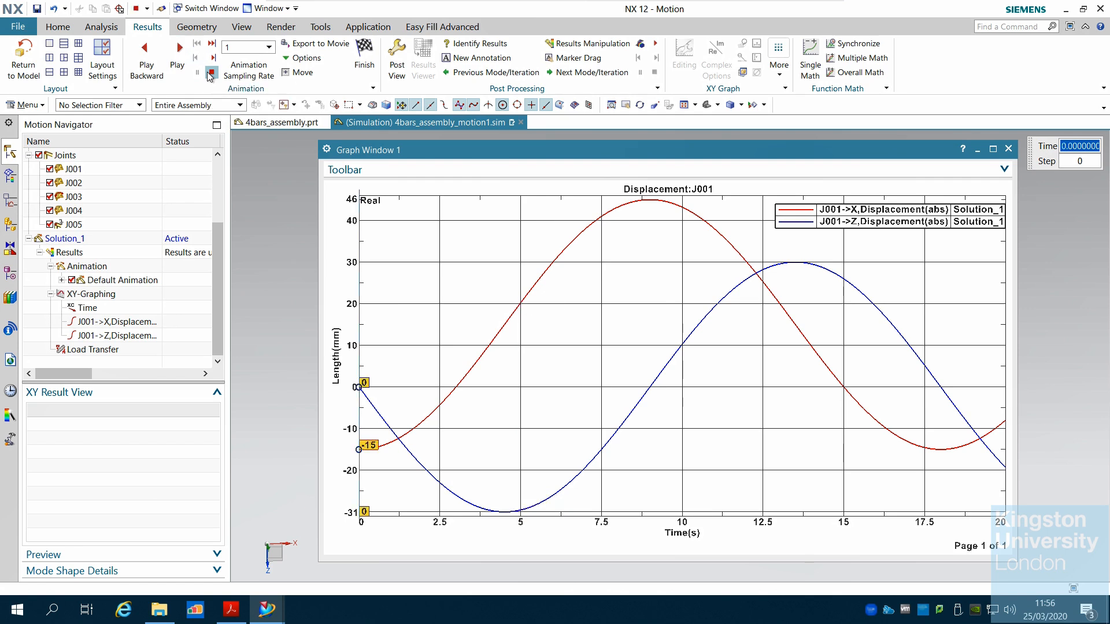
pyautogui.click(176, 60)
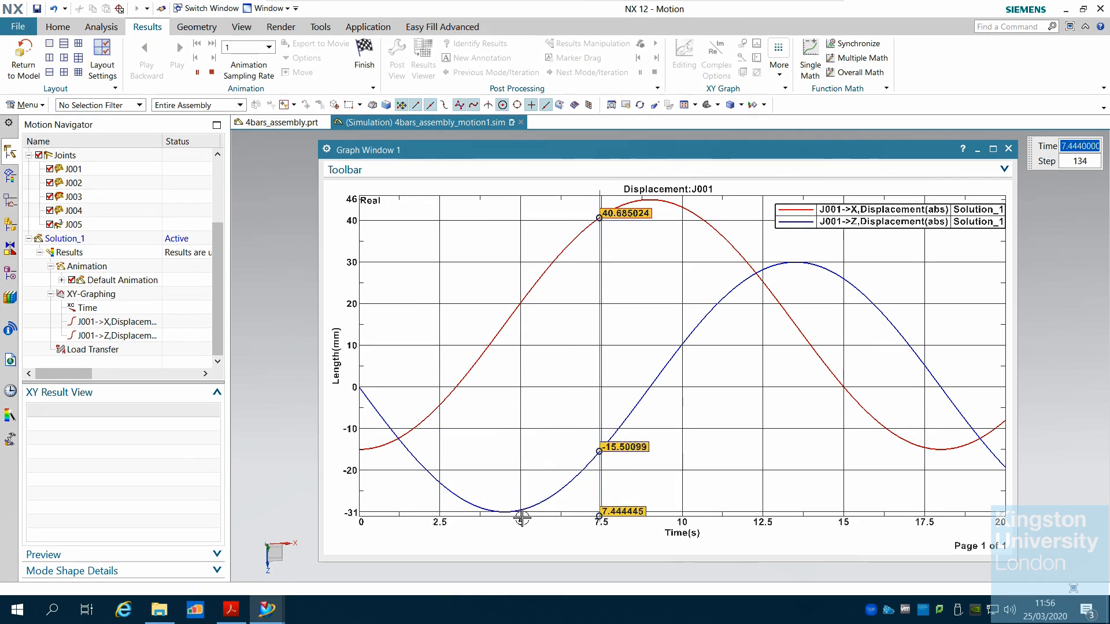
pyautogui.click(198, 74)
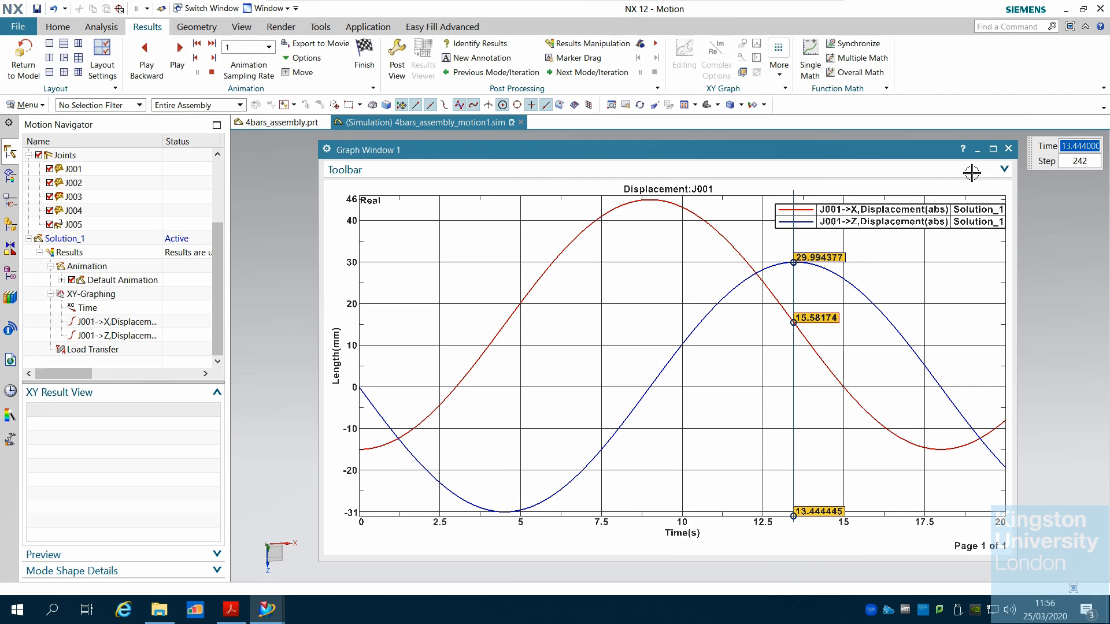
pyautogui.click(1008, 149)
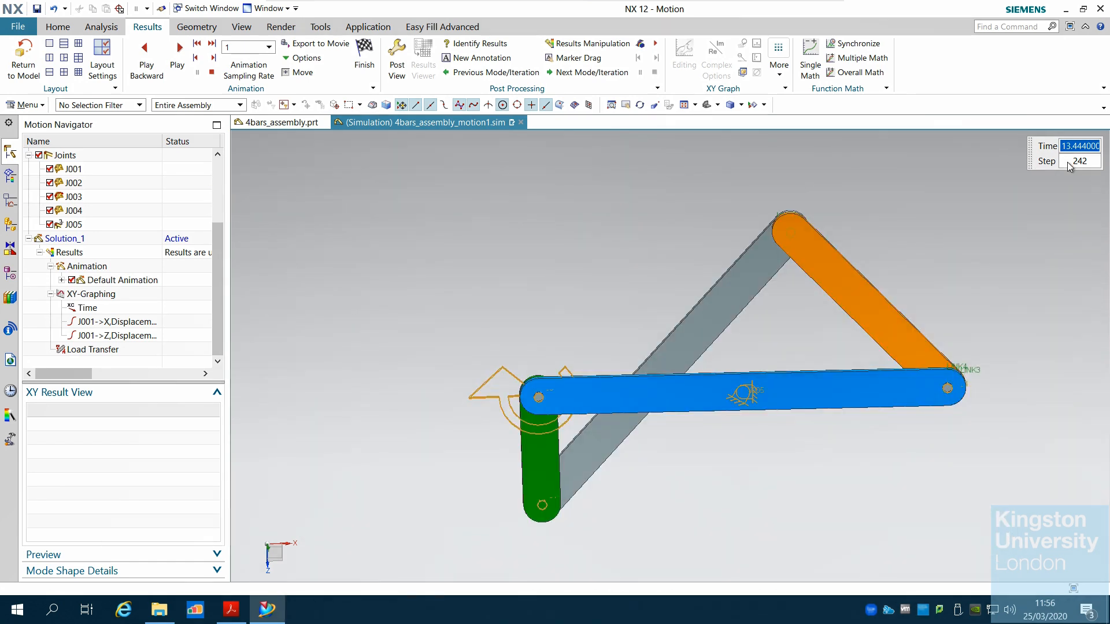
# Return to the model and set Solution_1's simulation time to 60 s
pyautogui.click(23, 61)
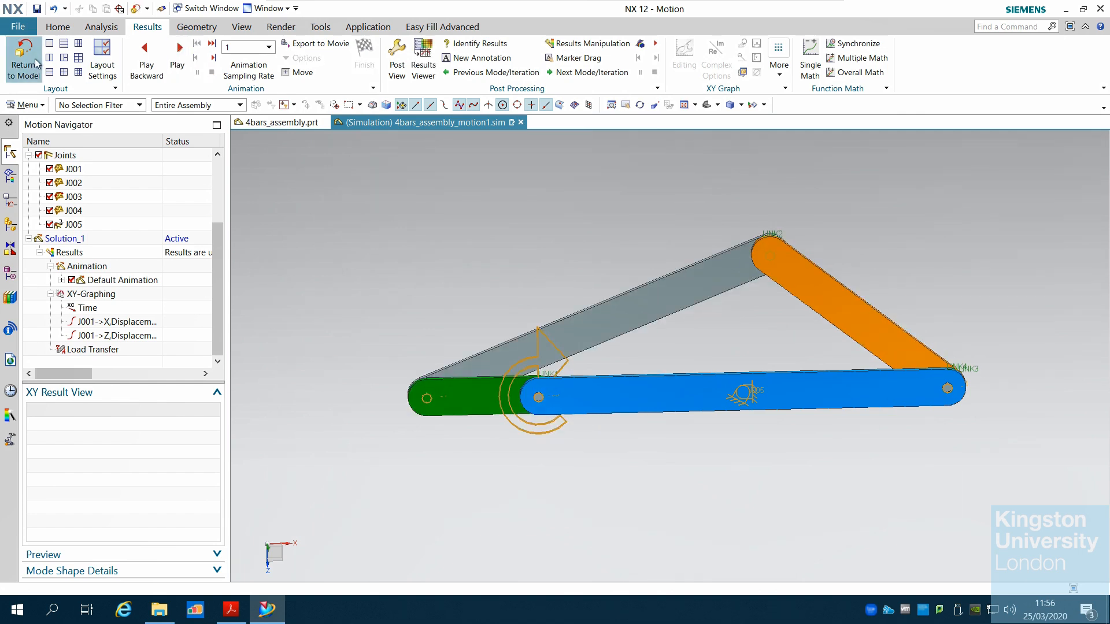
pyautogui.doubleClick(78, 238)
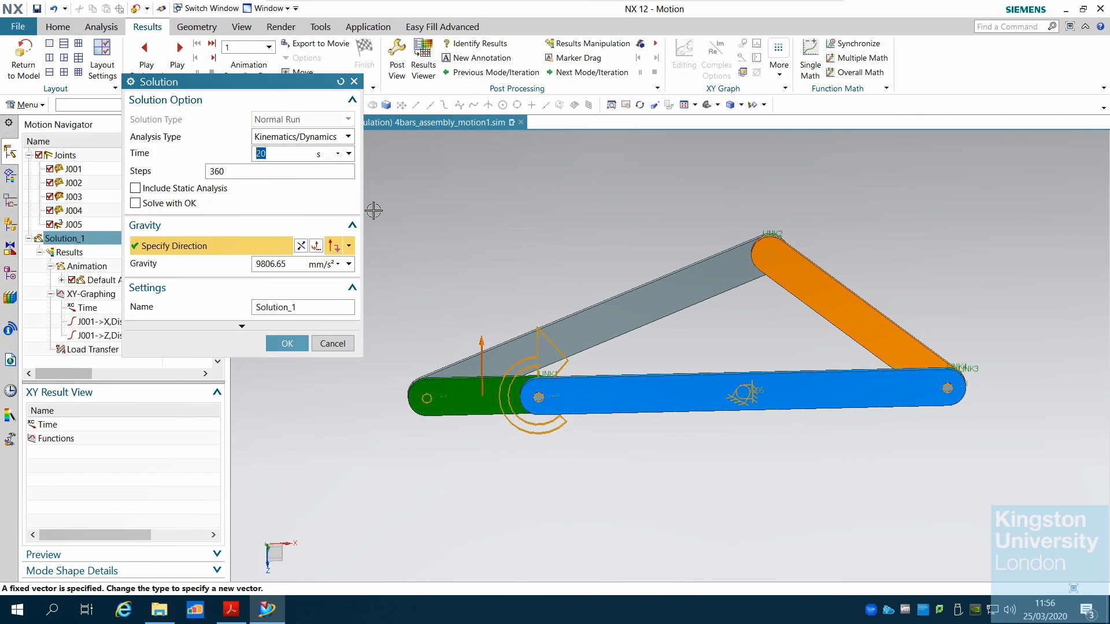
pyautogui.write('6')
pyautogui.click(290, 343)
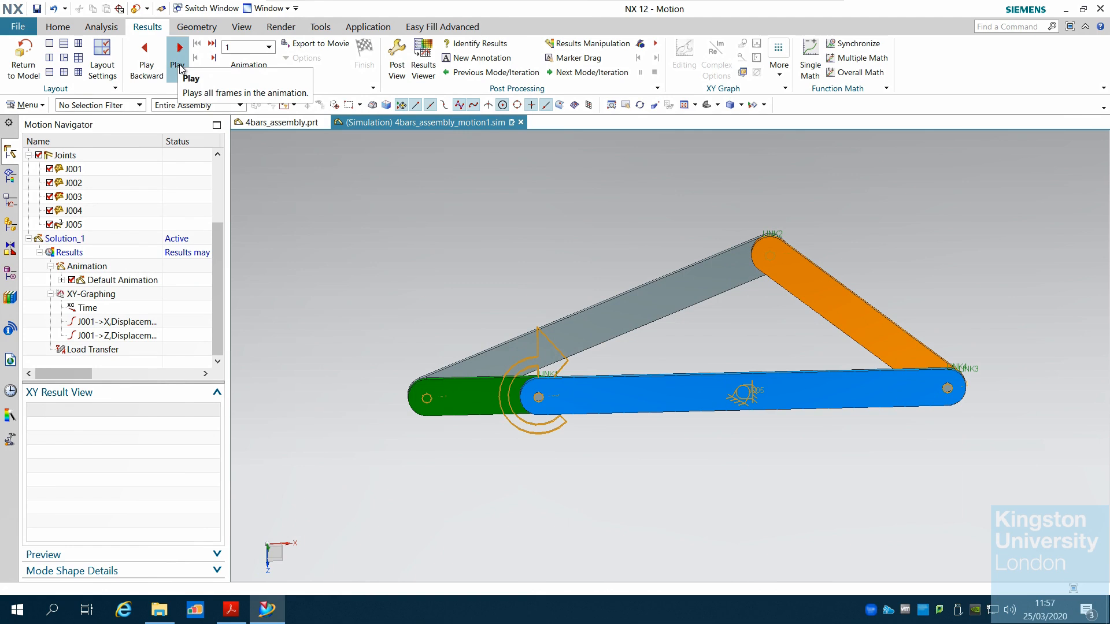
# Solve the solution again and close the solver progress listing
pyautogui.click(58, 26)
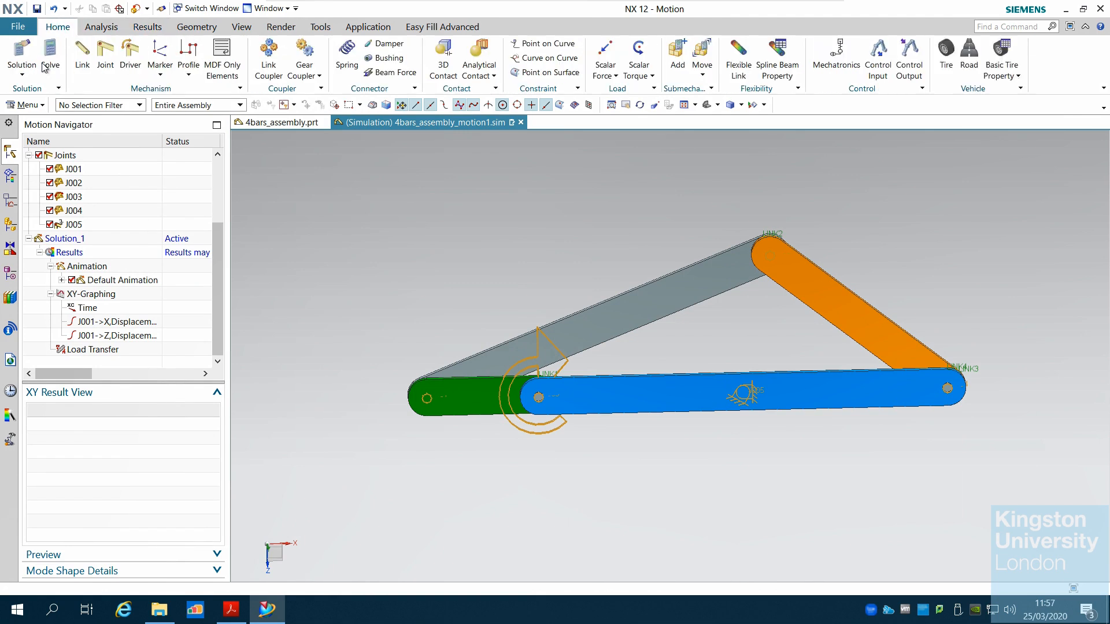
pyautogui.click(52, 57)
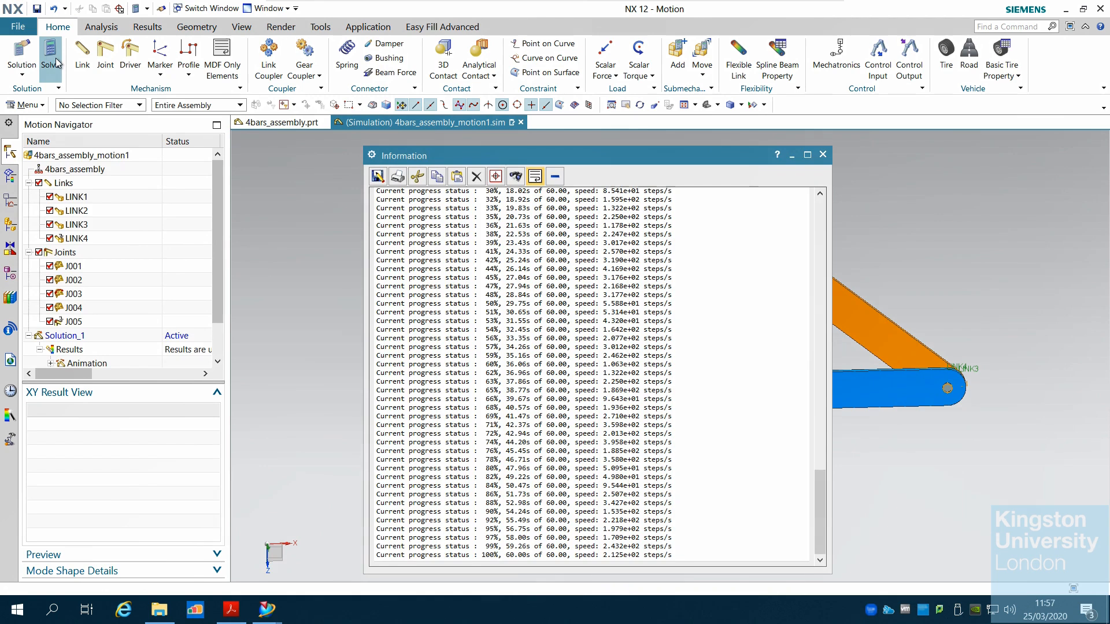
pyautogui.click(822, 155)
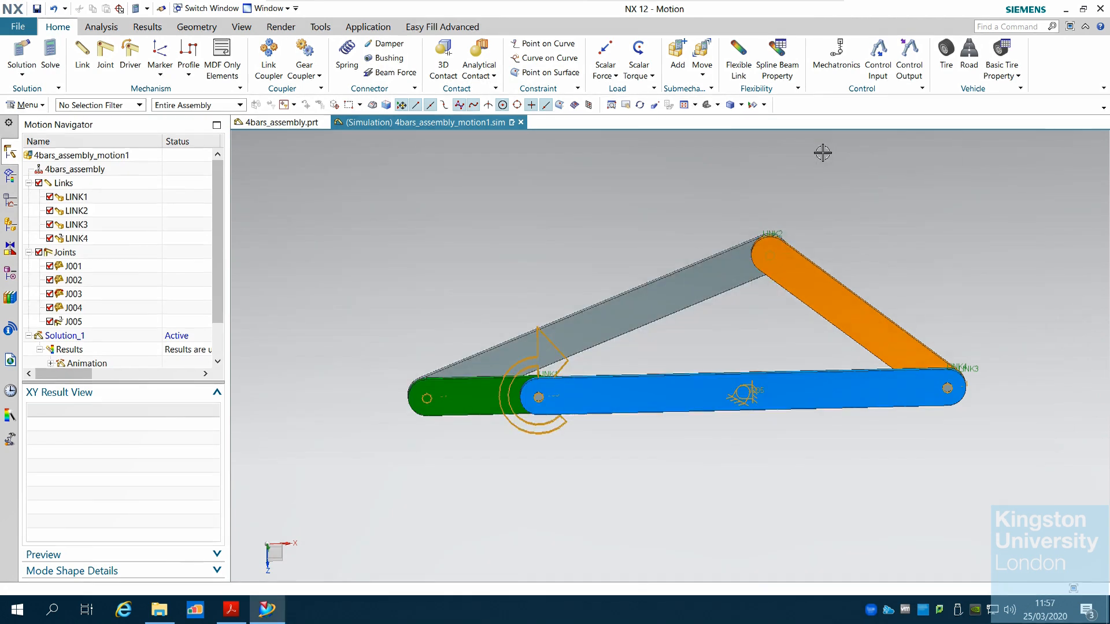
# Open Solution_1's default animation and expand the XY-Graphing results
pyautogui.moveTo(217, 266); pyautogui.dragTo(216, 322)
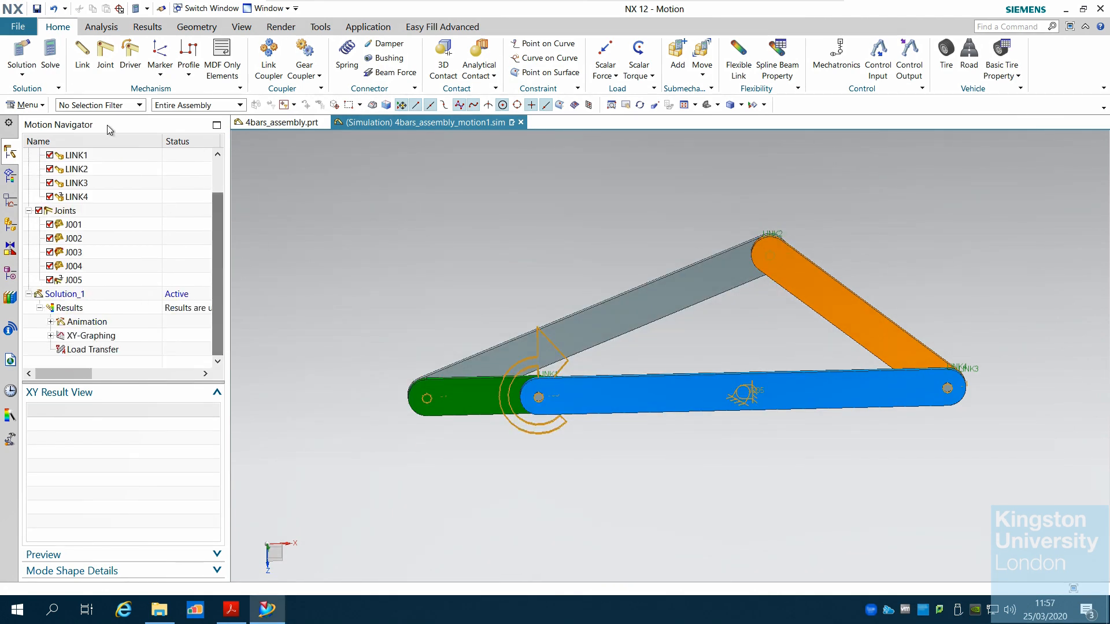
pyautogui.doubleClick(84, 321)
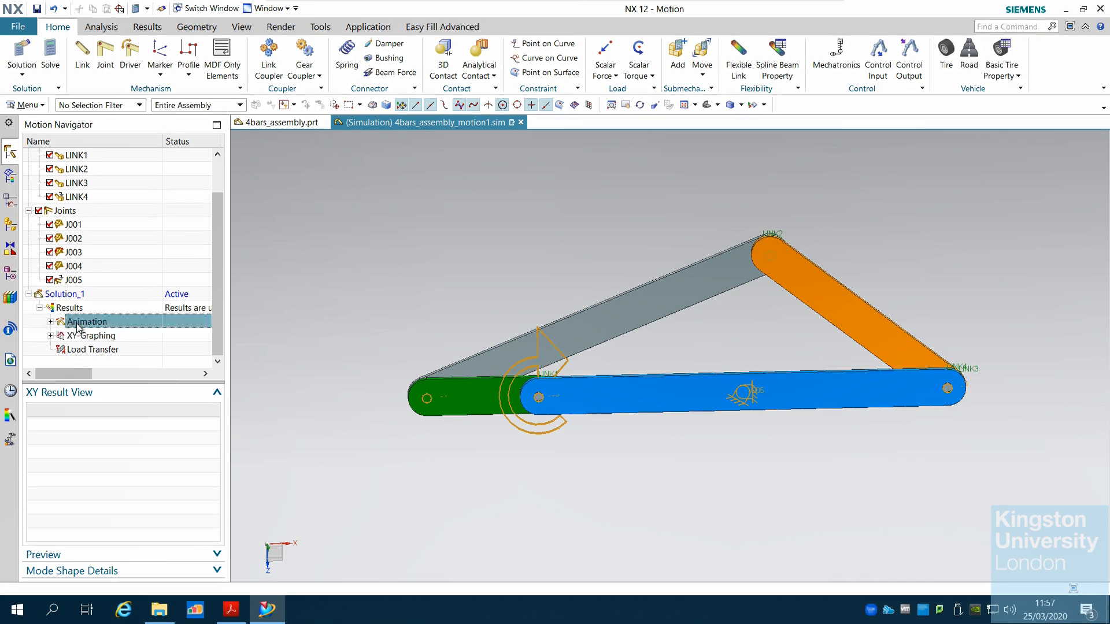
pyautogui.click(113, 336)
pyautogui.doubleClick(113, 335)
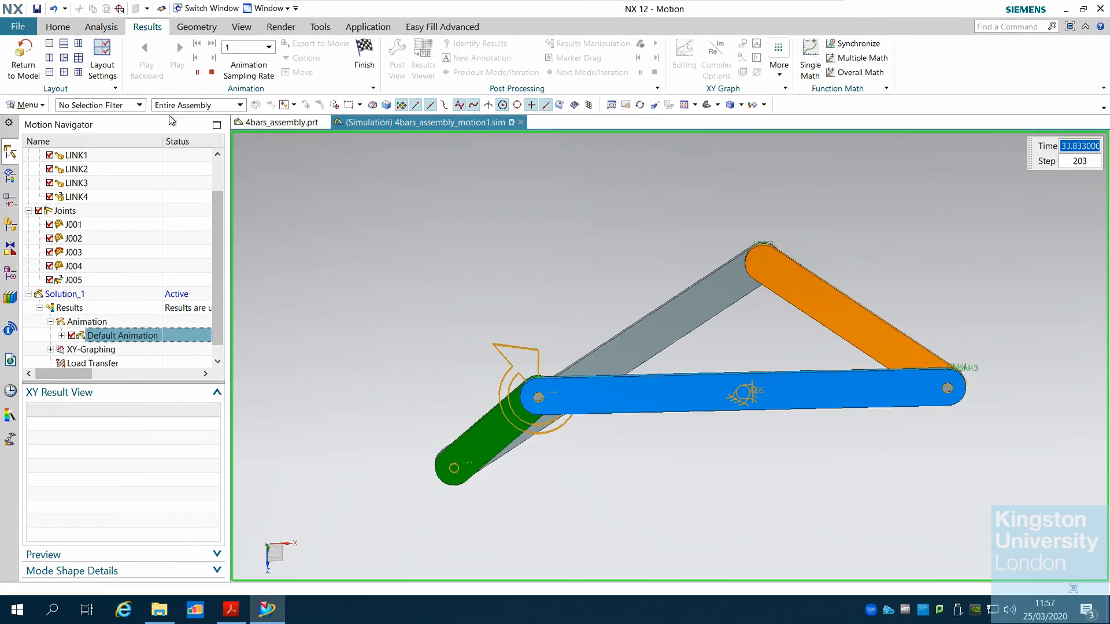
pyautogui.scroll(-1, 215, 245)
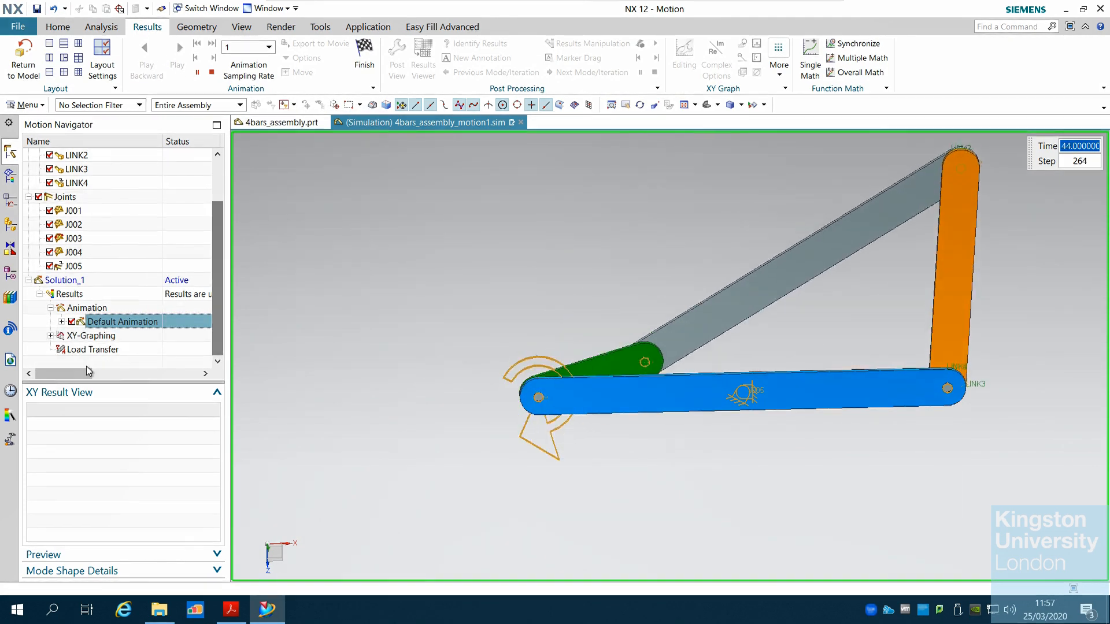
pyautogui.click(50, 335)
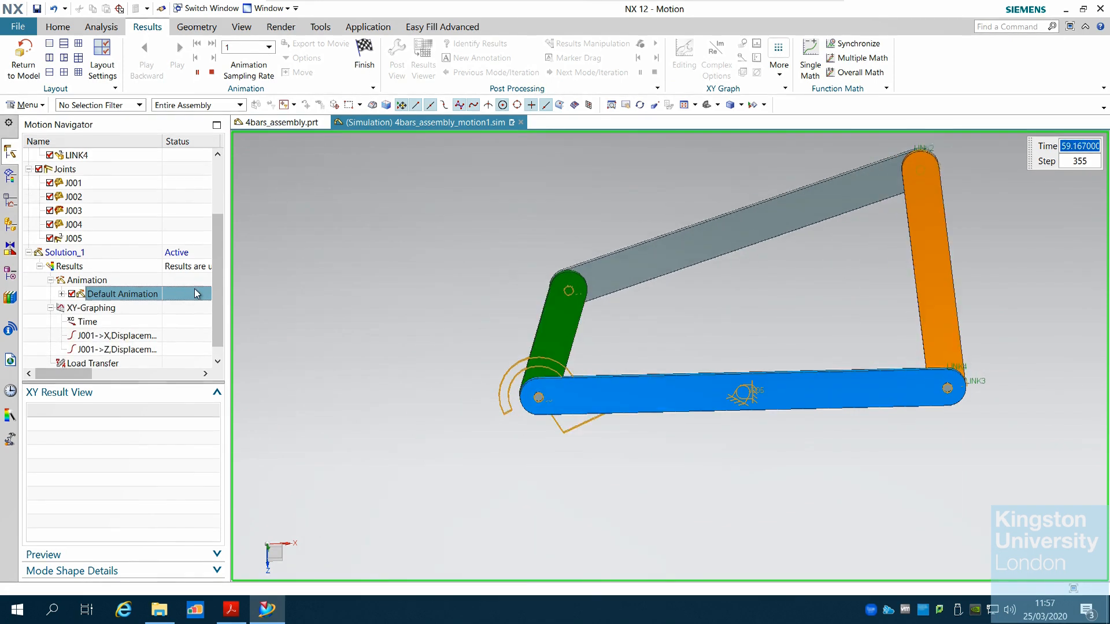
# Plot the J001 X and Z displacement graph objects together in the viewport
pyautogui.click(129, 338)
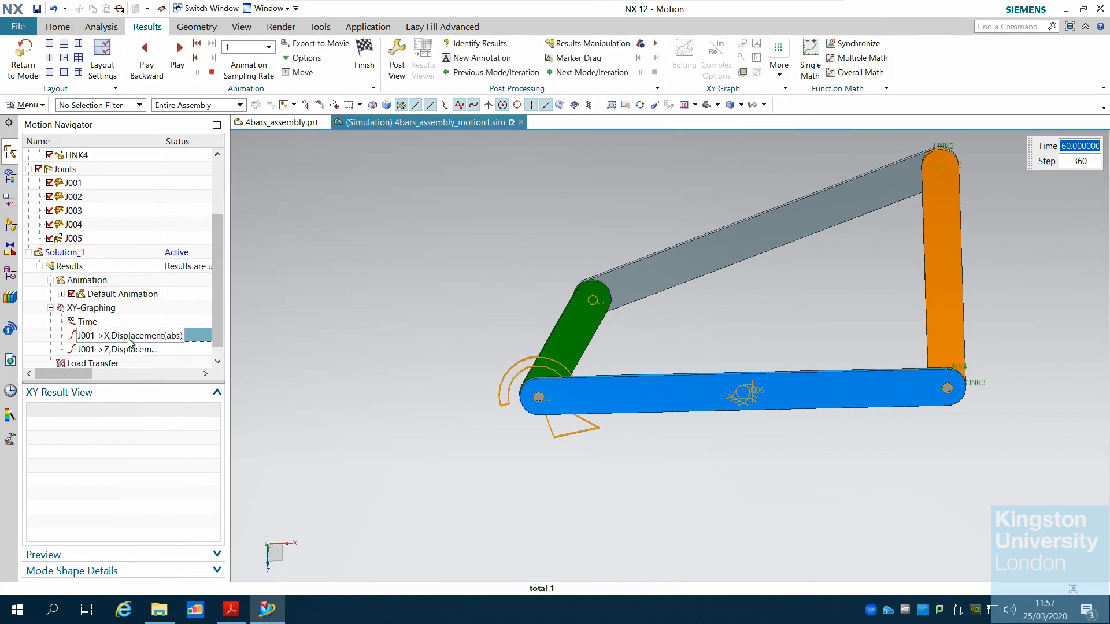
pyautogui.keyDown('ctrl'); pyautogui.click(132, 350); pyautogui.keyUp('ctrl')
pyautogui.rightClick(135, 346)
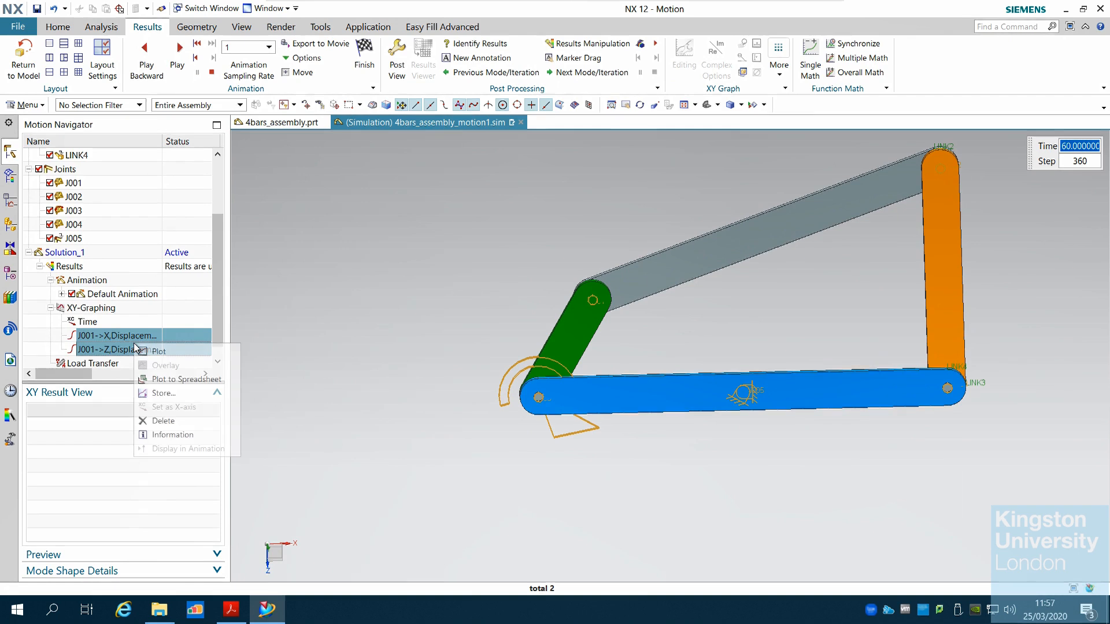
pyautogui.click(168, 354)
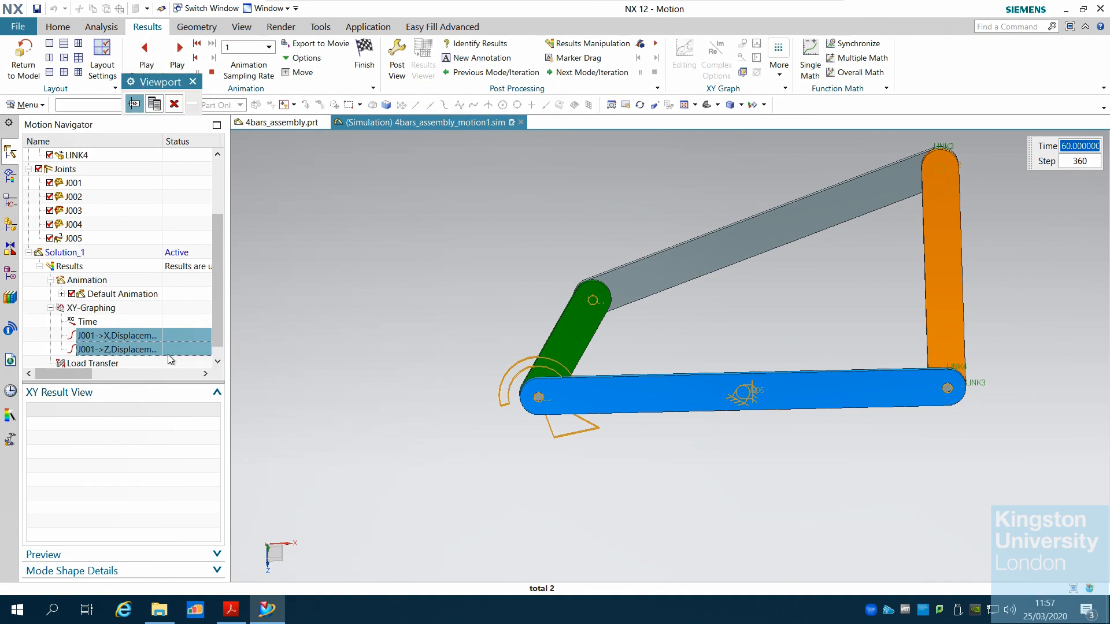
pyautogui.click(154, 104)
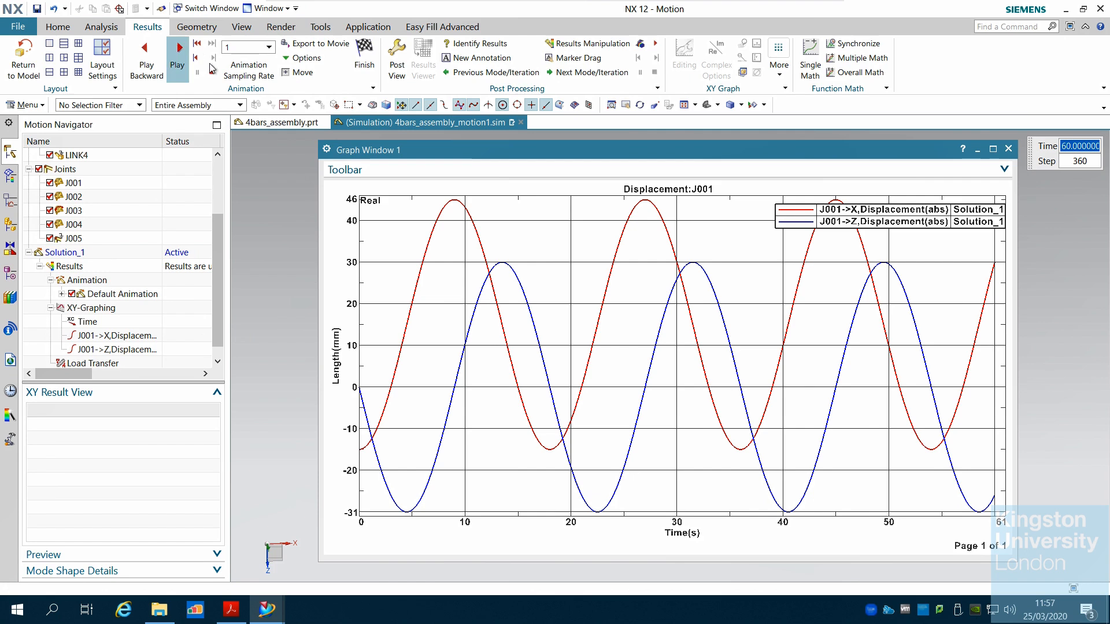
# Play and pause the 60 s animation with the displacement graph, close the graph window and finish the animation
pyautogui.click(180, 67)
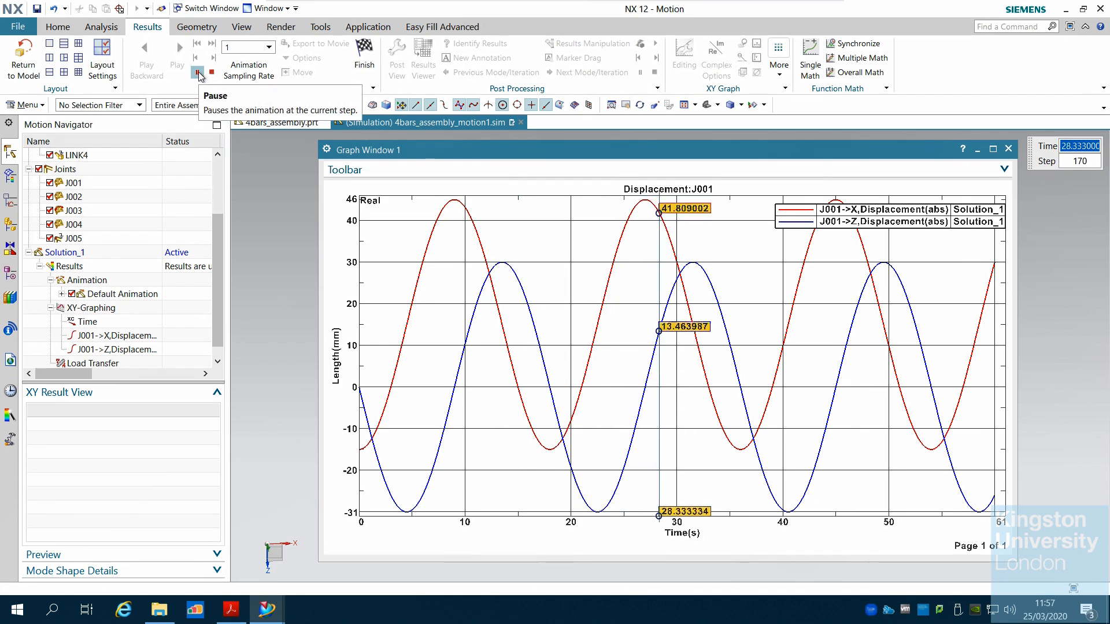
pyautogui.click(199, 74)
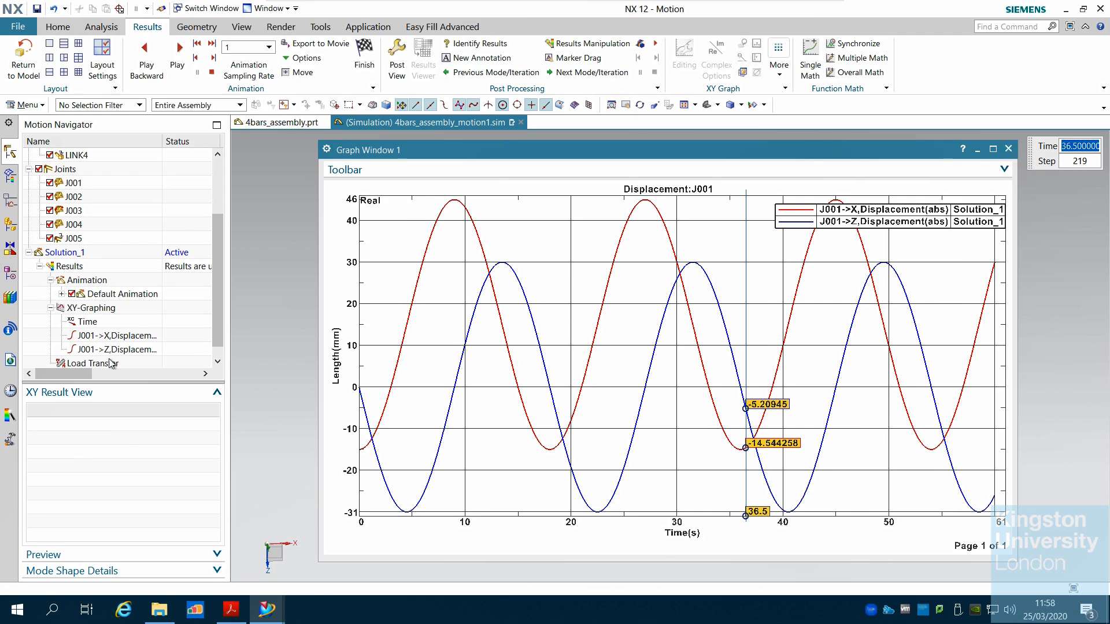
pyautogui.rightClick(116, 336)
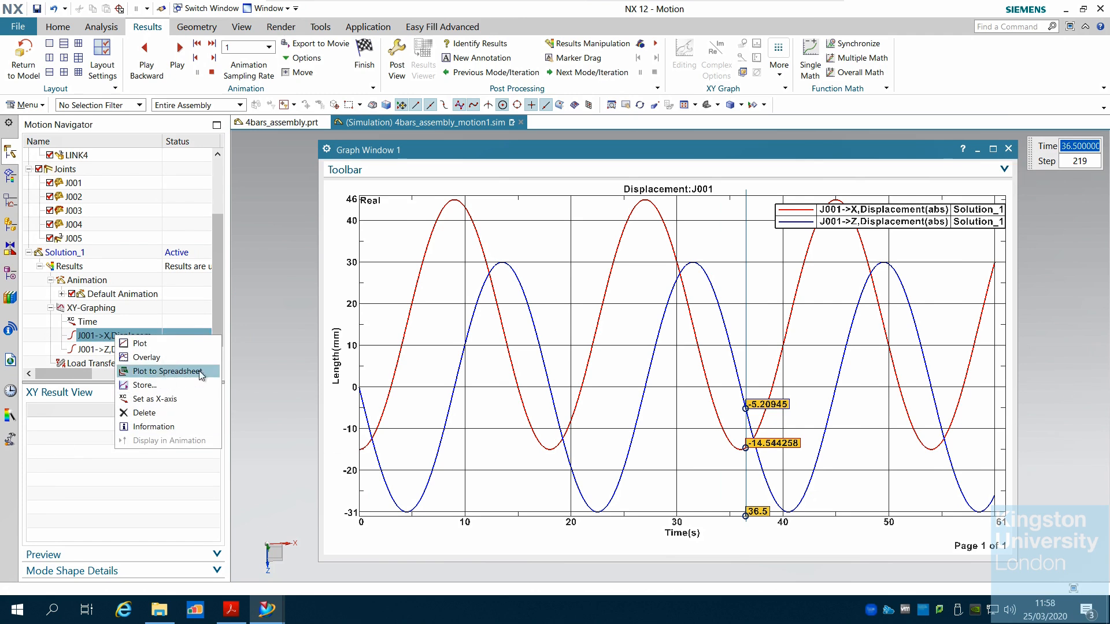
pyautogui.click(1067, 209)
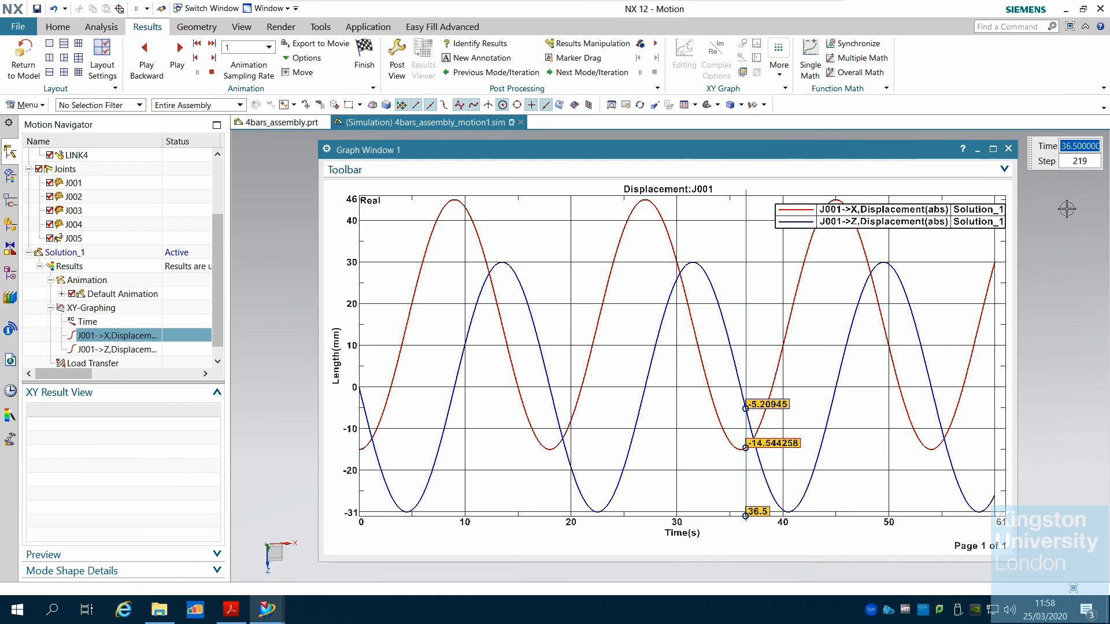
pyautogui.click(1008, 149)
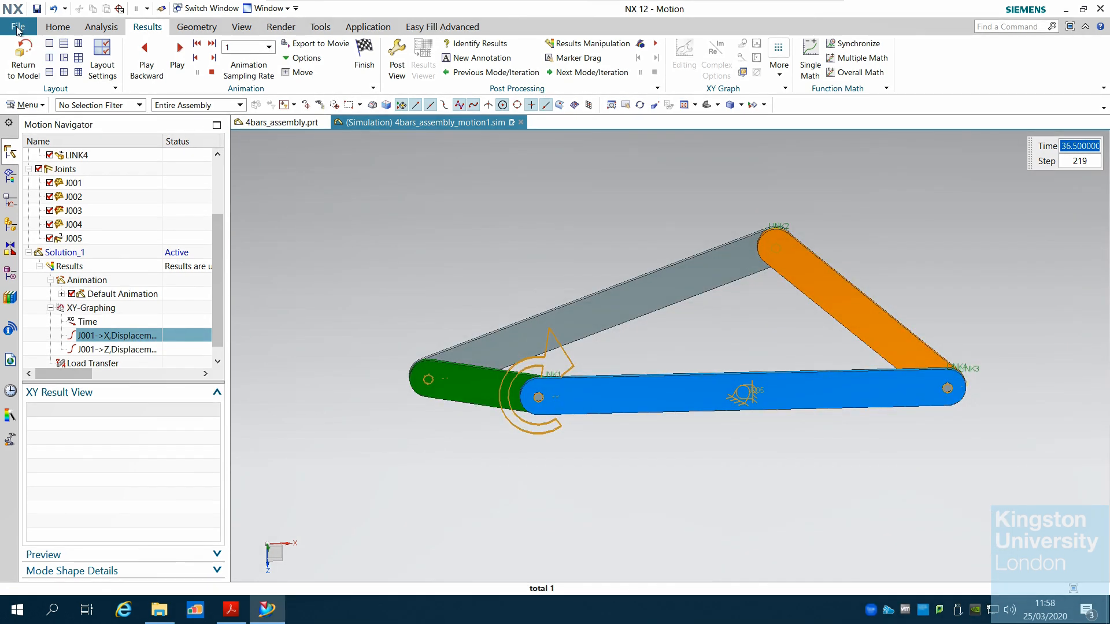
pyautogui.click(28, 65)
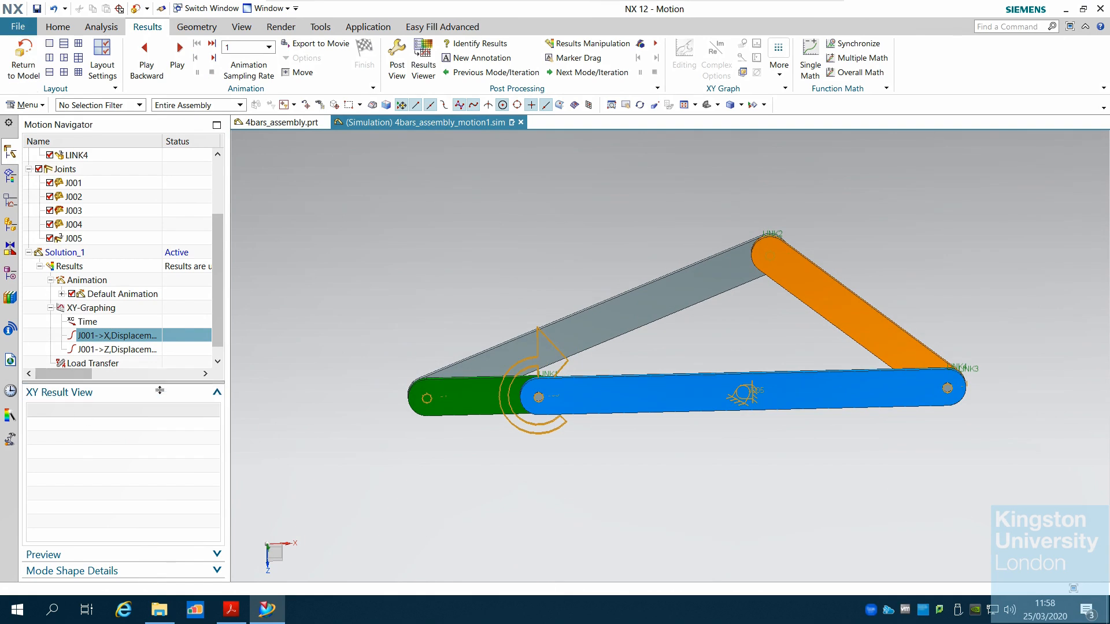
# Resize the navigator panels and examine the XY result entries for each joint
pyautogui.moveTo(159, 382); pyautogui.dragTo(160, 435)
pyautogui.scroll(1, 216, 337)
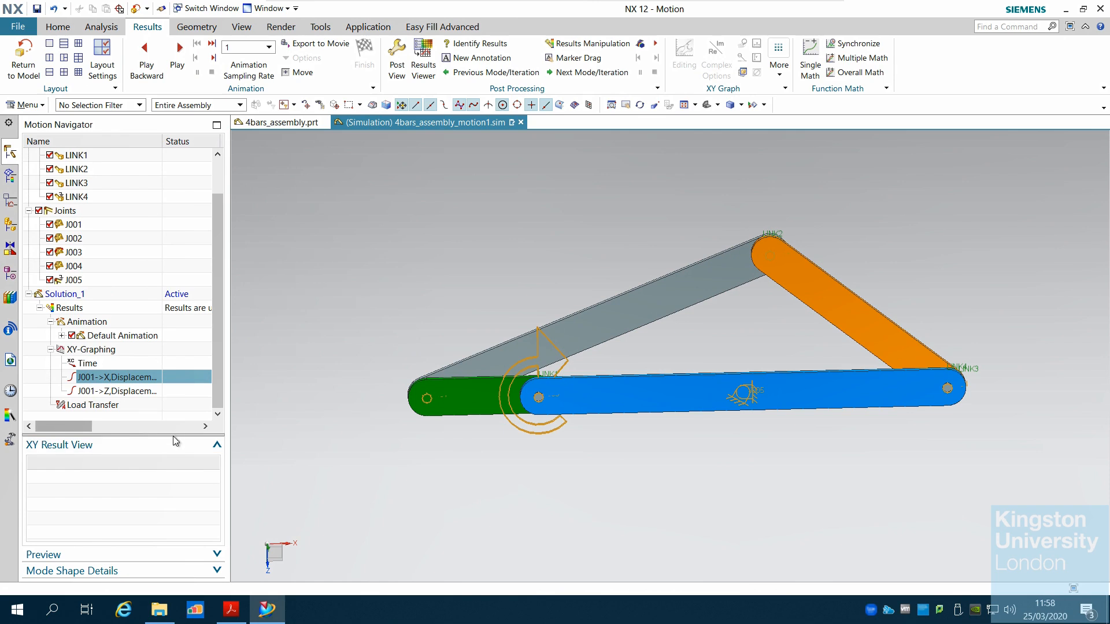
pyautogui.moveTo(173, 433); pyautogui.dragTo(169, 478)
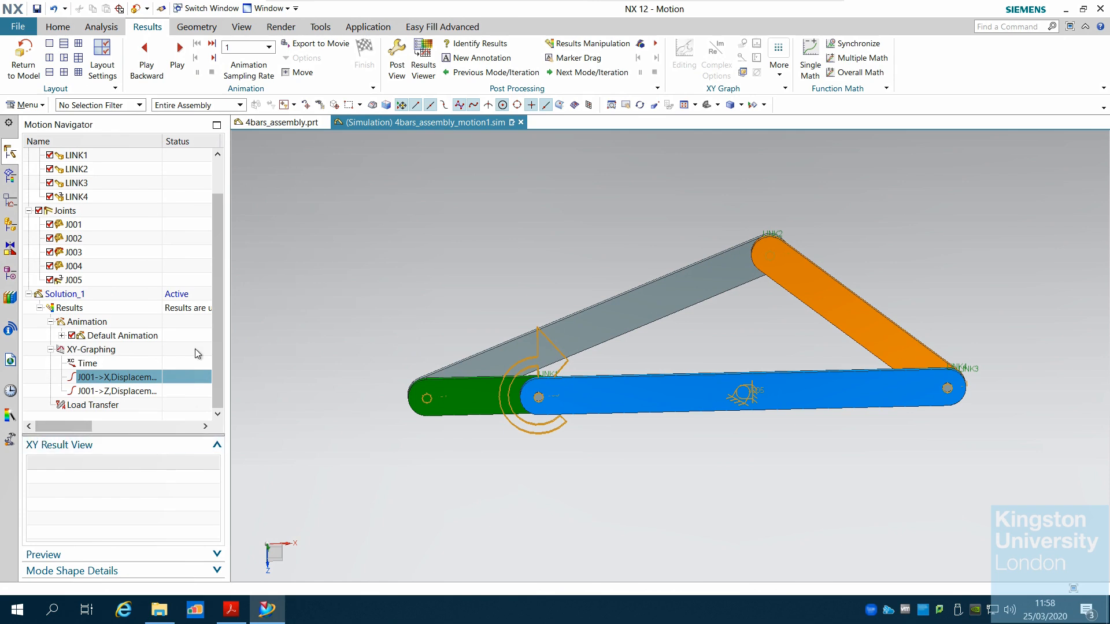
pyautogui.click(86, 229)
pyautogui.click(88, 238)
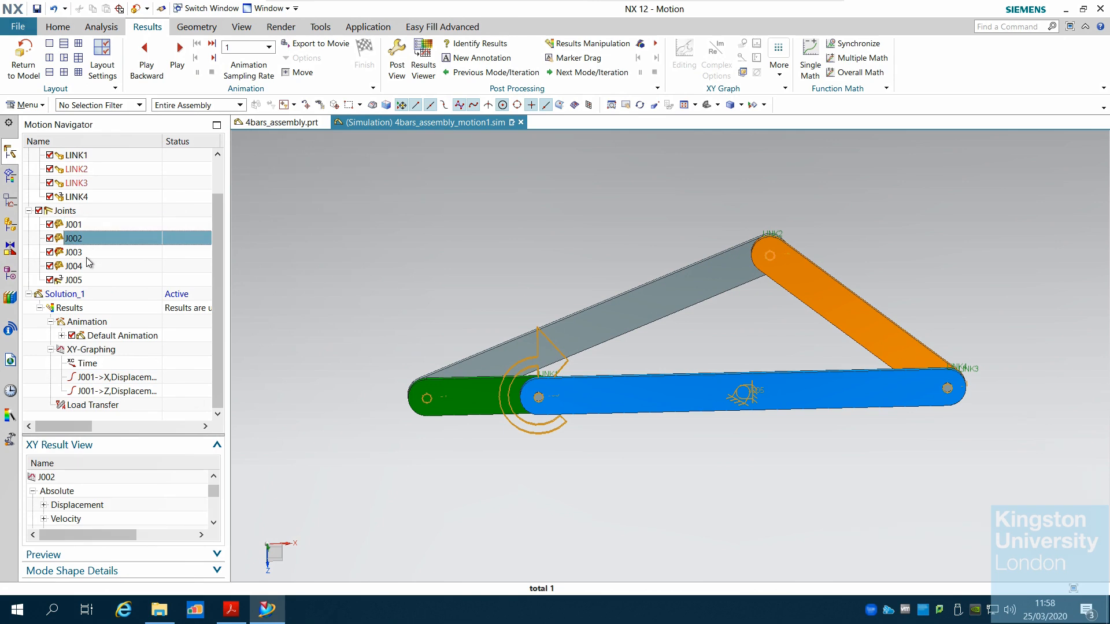
pyautogui.click(87, 252)
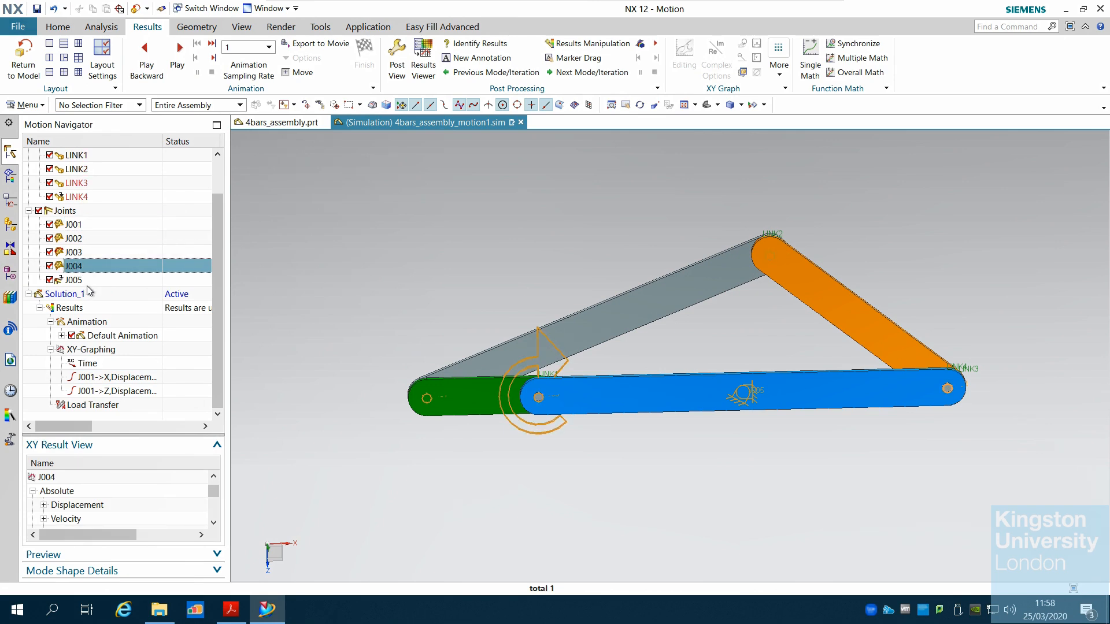
pyautogui.click(89, 282)
pyautogui.scroll(1, 223, 268)
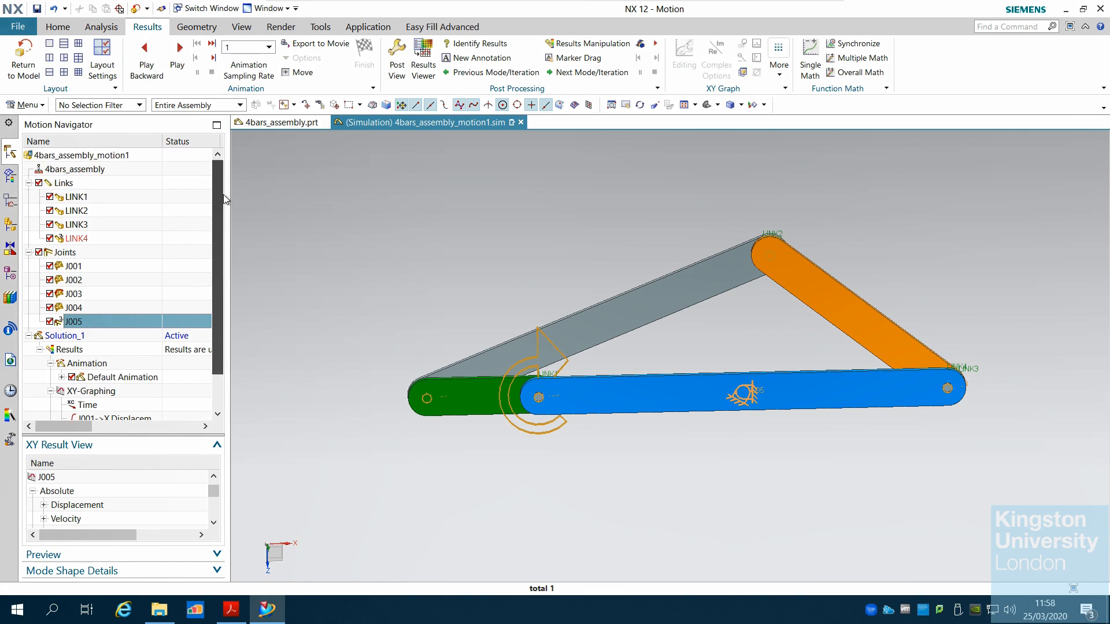
# Save all parts, keeping the name 4bars_assembly_motion1.sim
pyautogui.click(18, 29)
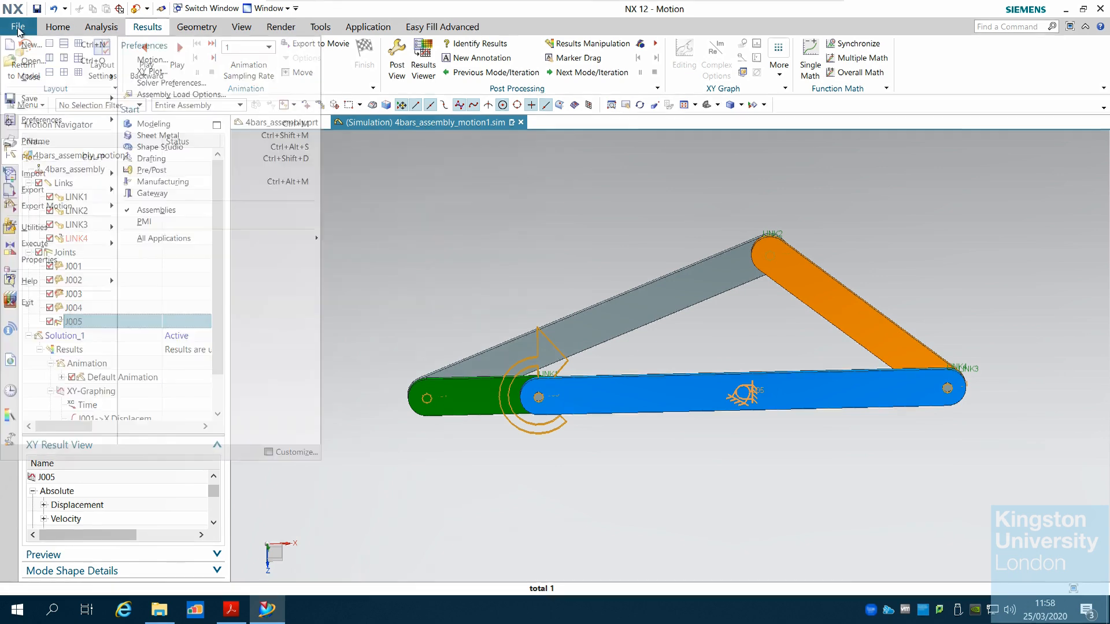
pyautogui.moveTo(68, 105)
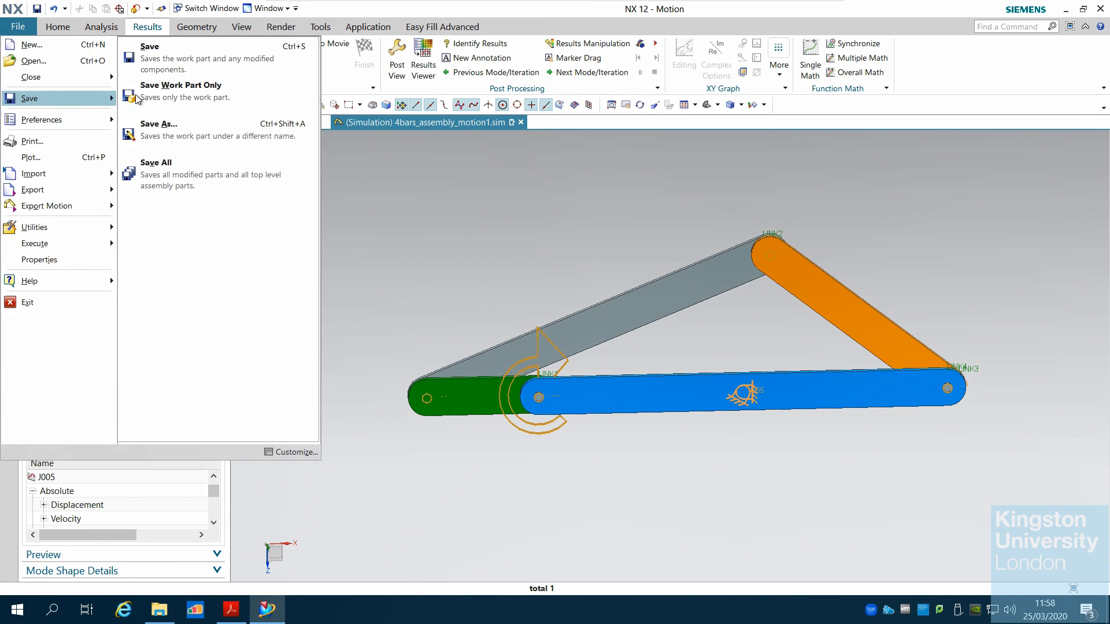
pyautogui.click(171, 171)
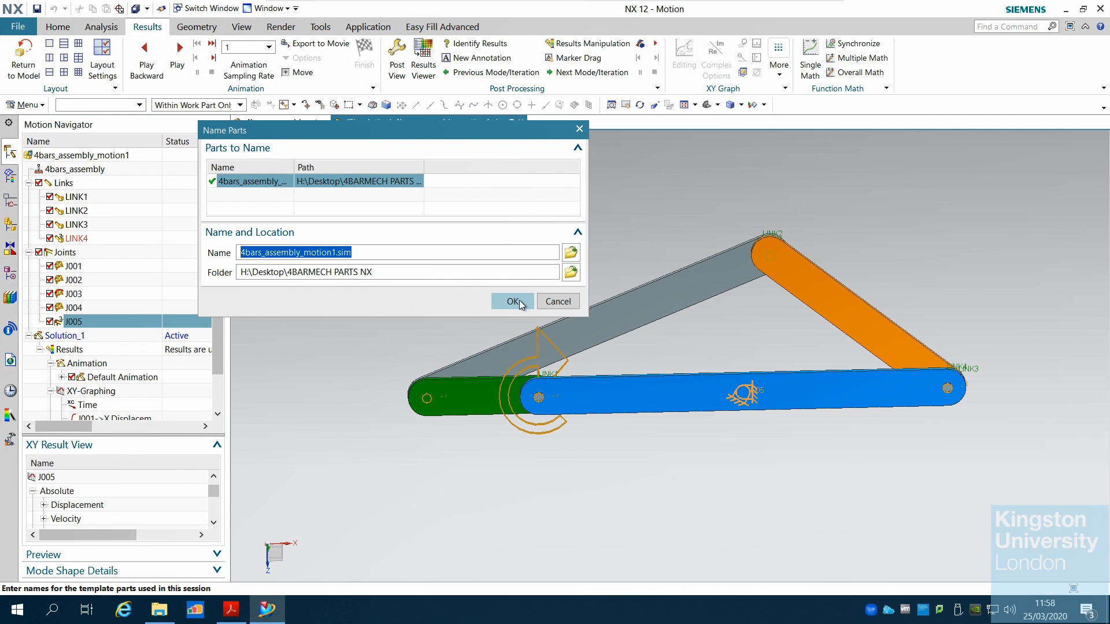
pyautogui.click(512, 301)
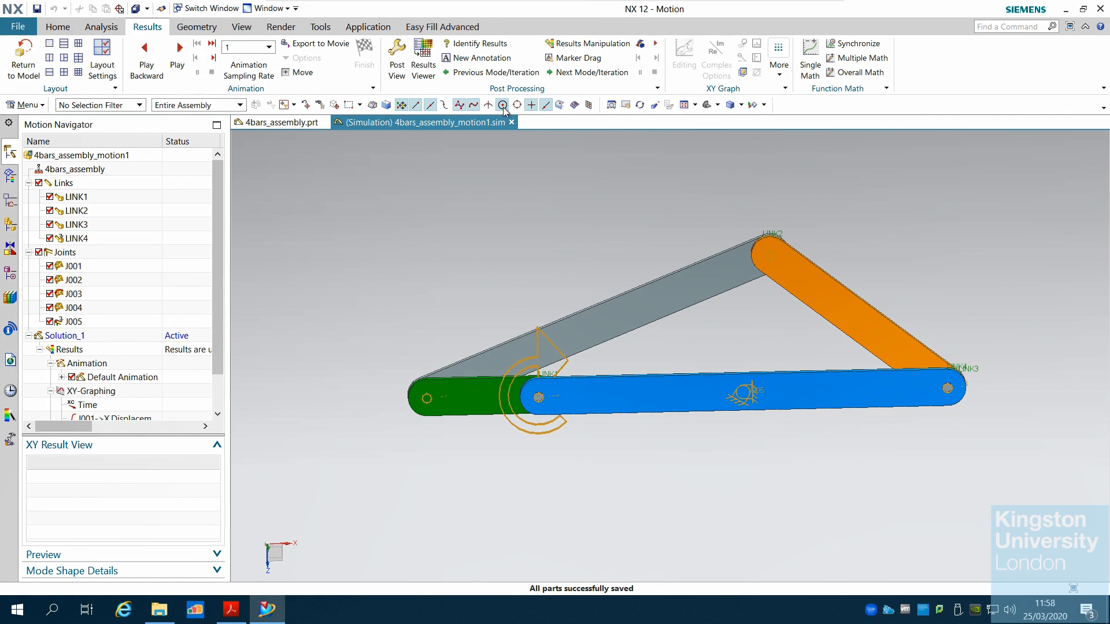
# Play the animation, then switch to the tutorial PDF and scroll back to its first page
pyautogui.click(173, 60)
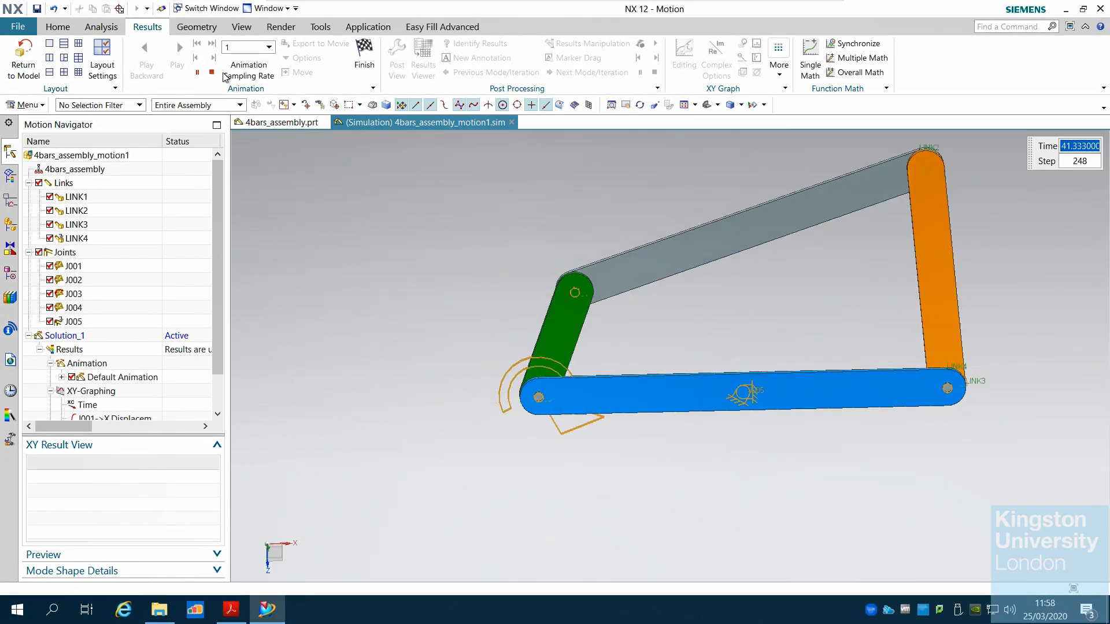
pyautogui.click(232, 610)
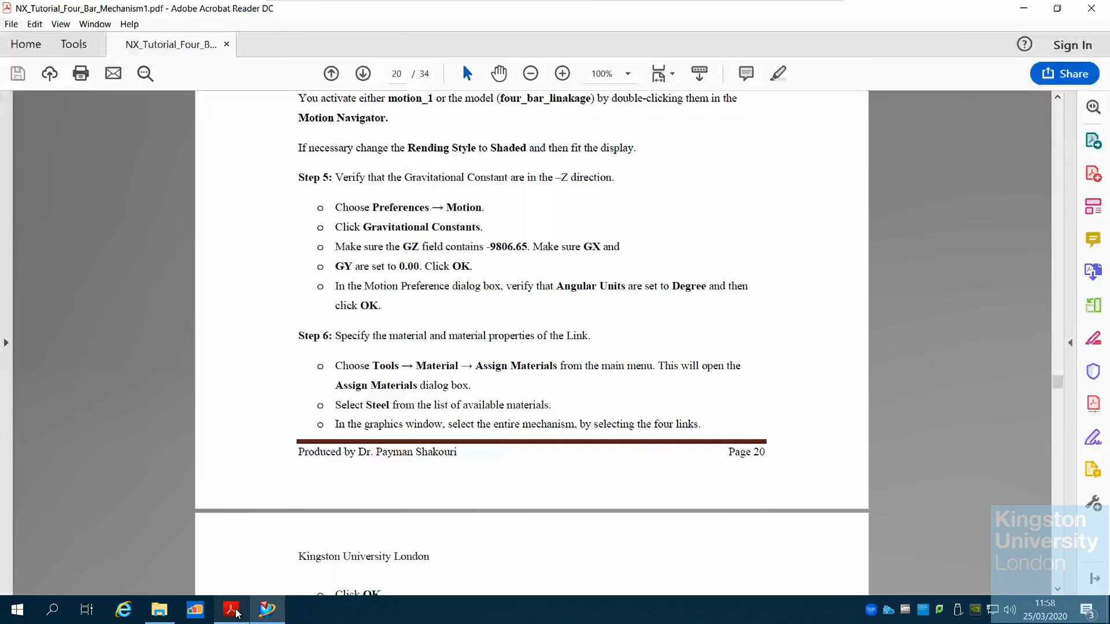
pyautogui.moveTo(1058, 386); pyautogui.dragTo(1035, 104)
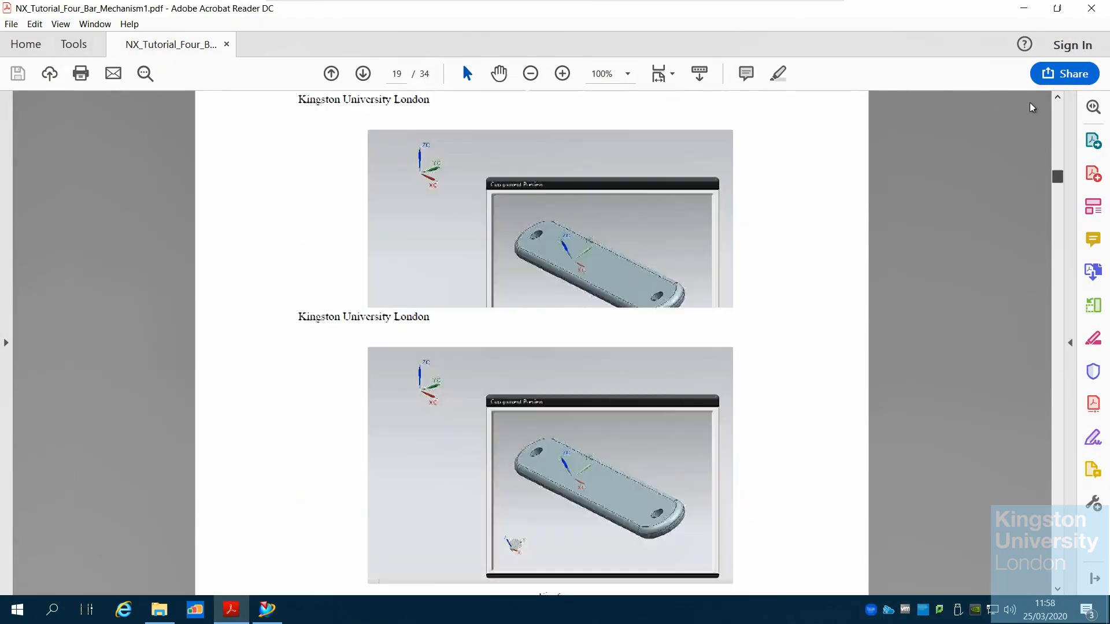
pyautogui.scroll(-3, 900, 385)
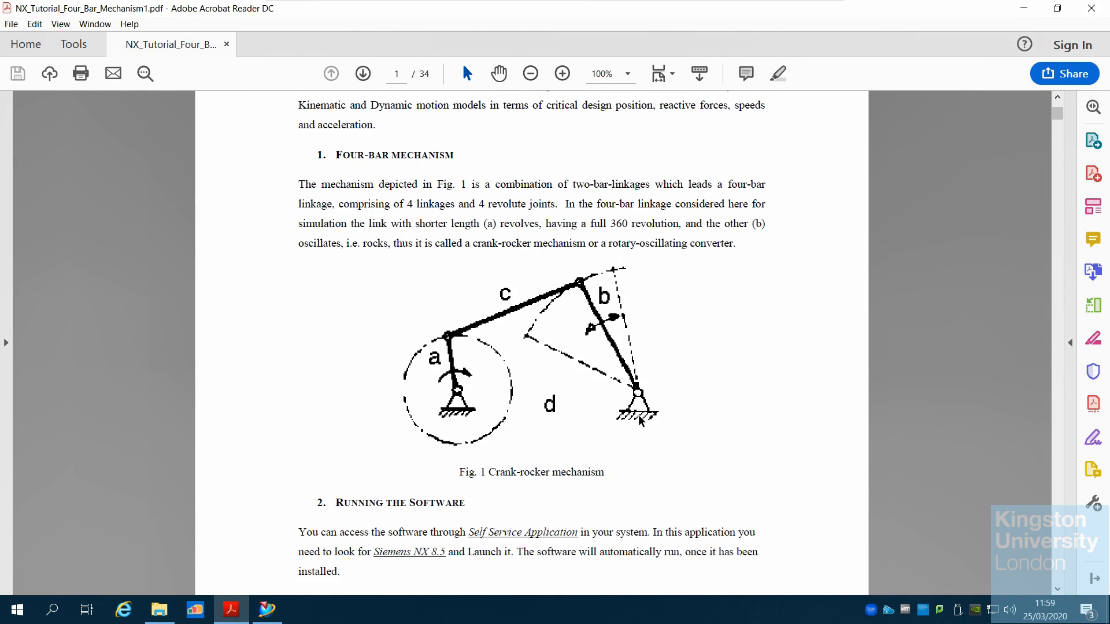
pyautogui.click(266, 609)
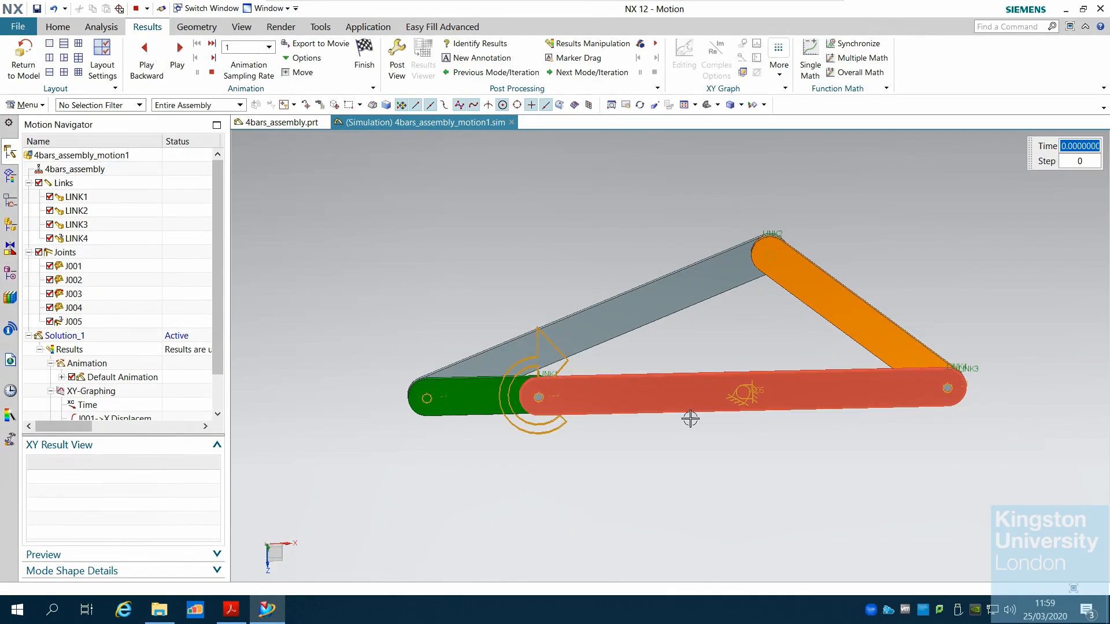
pyautogui.click(741, 404)
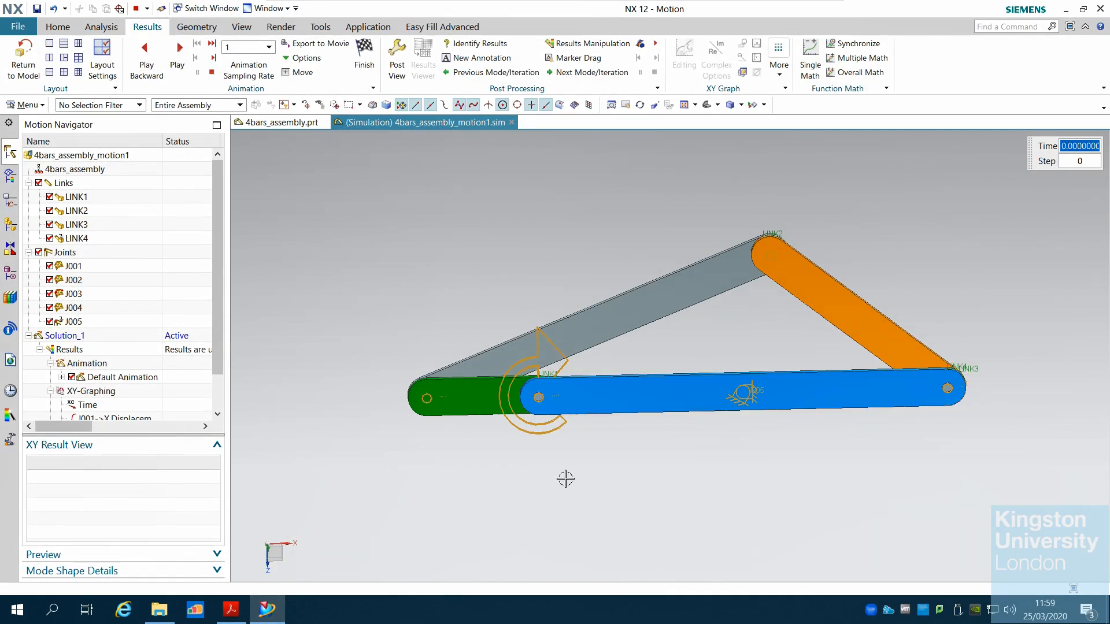
pyautogui.click(261, 614)
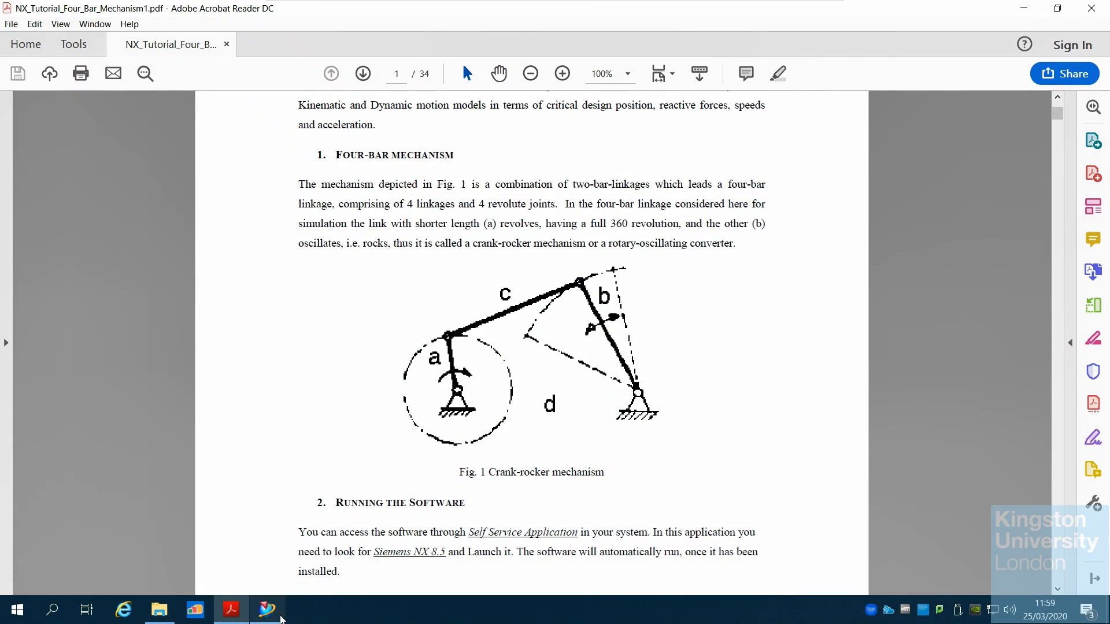
pyautogui.click(267, 610)
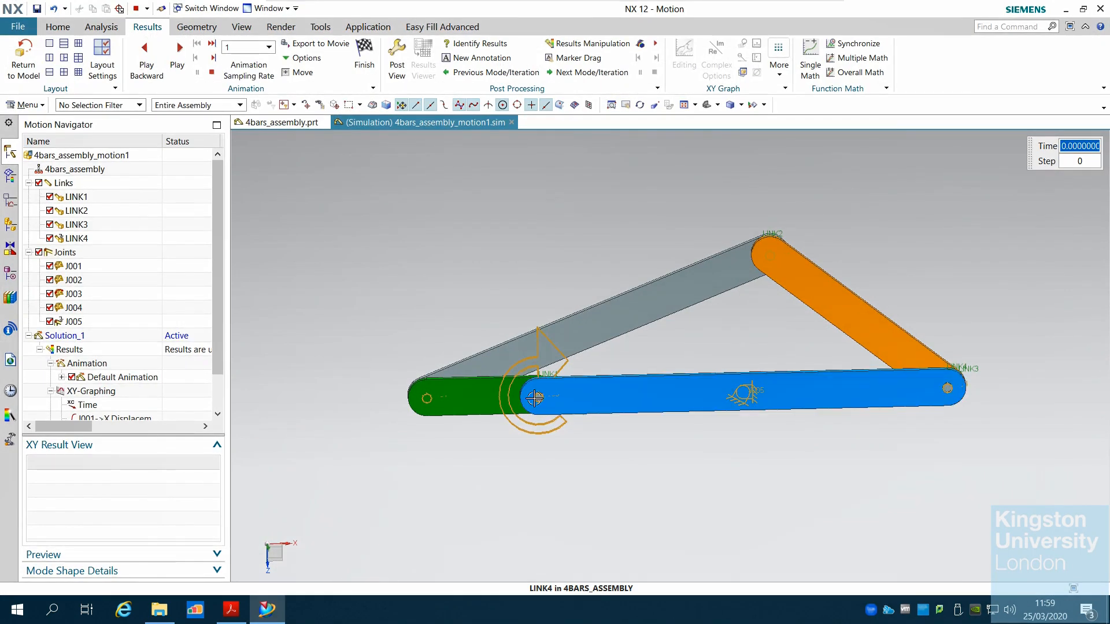
pyautogui.click(278, 617)
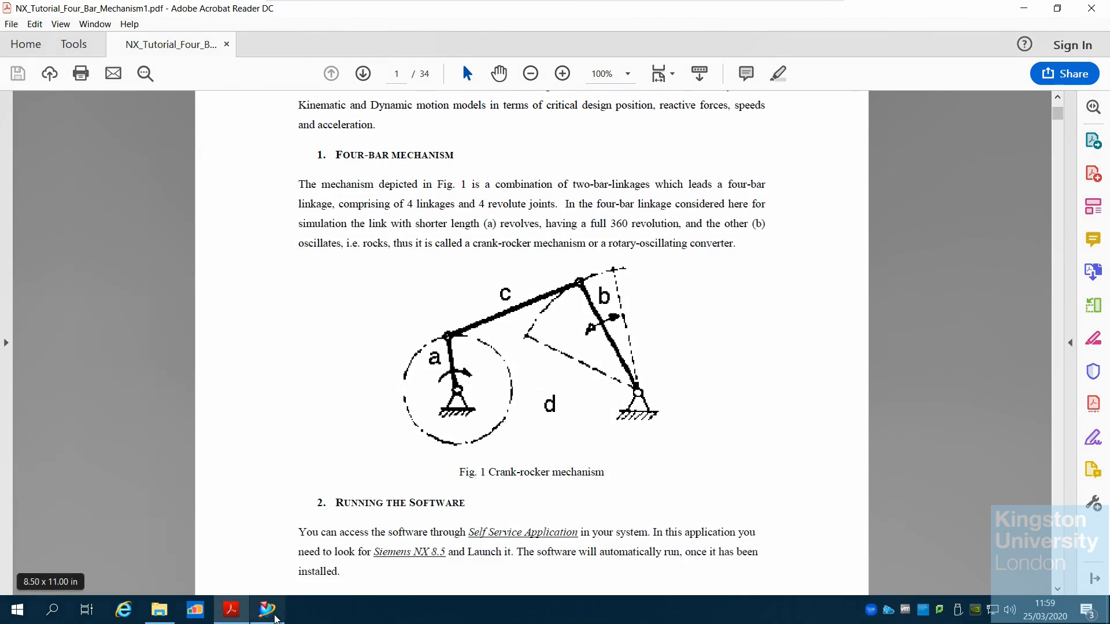
pyautogui.click(267, 609)
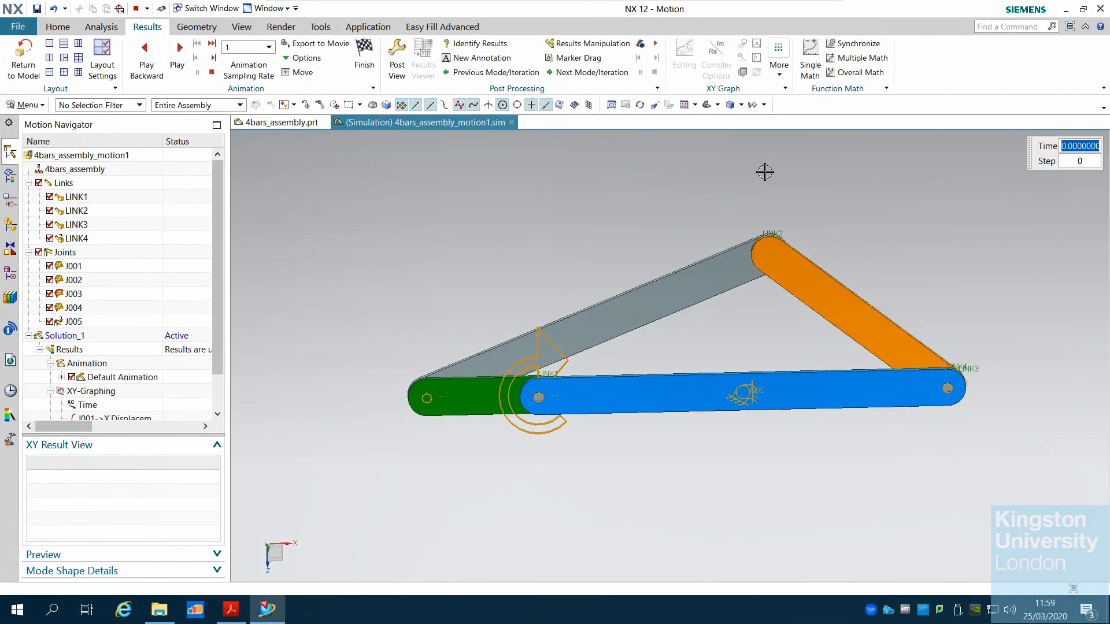
# Play the four-bar animation again through to 60 s
pyautogui.scroll(1, 800, 190)
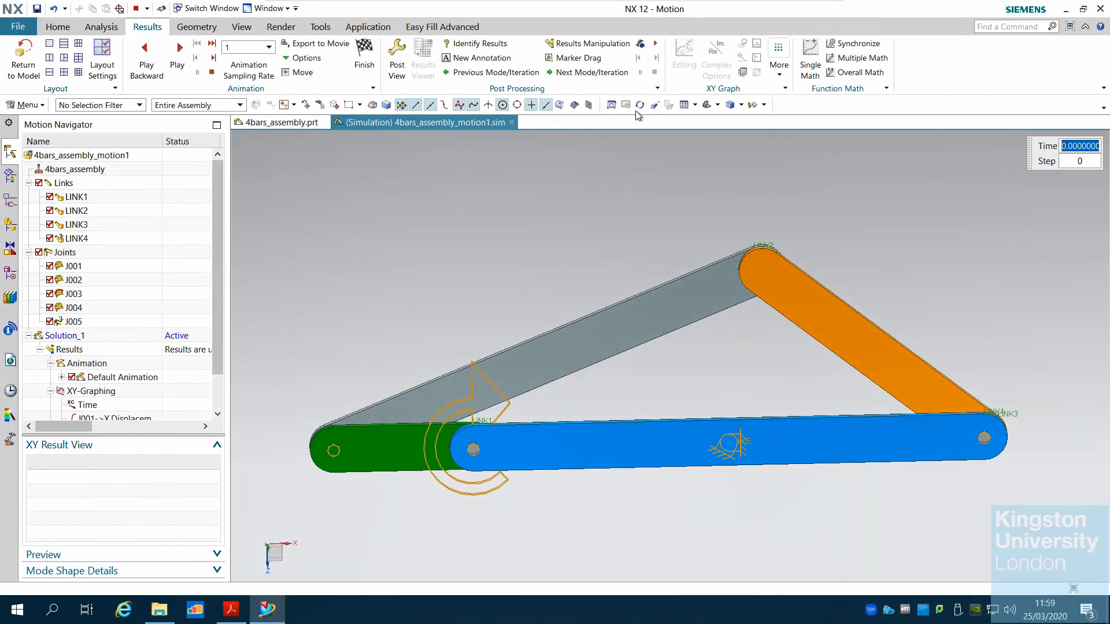
pyautogui.click(179, 56)
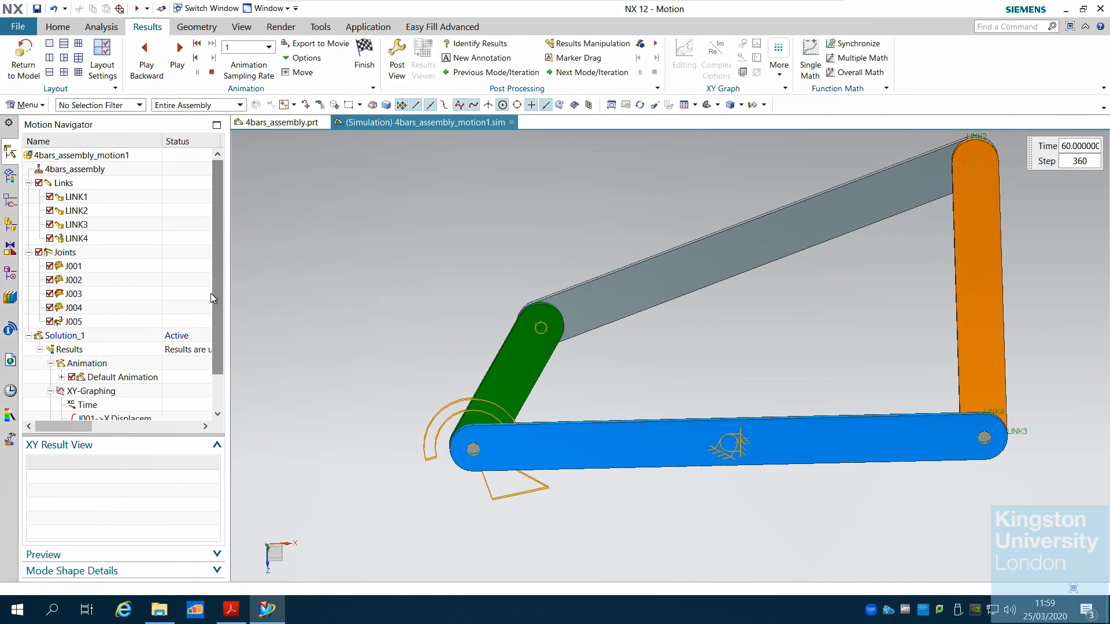
# Select joint J002 in the motion navigator to show its XY result entries
pyautogui.scroll(-1, 210, 293)
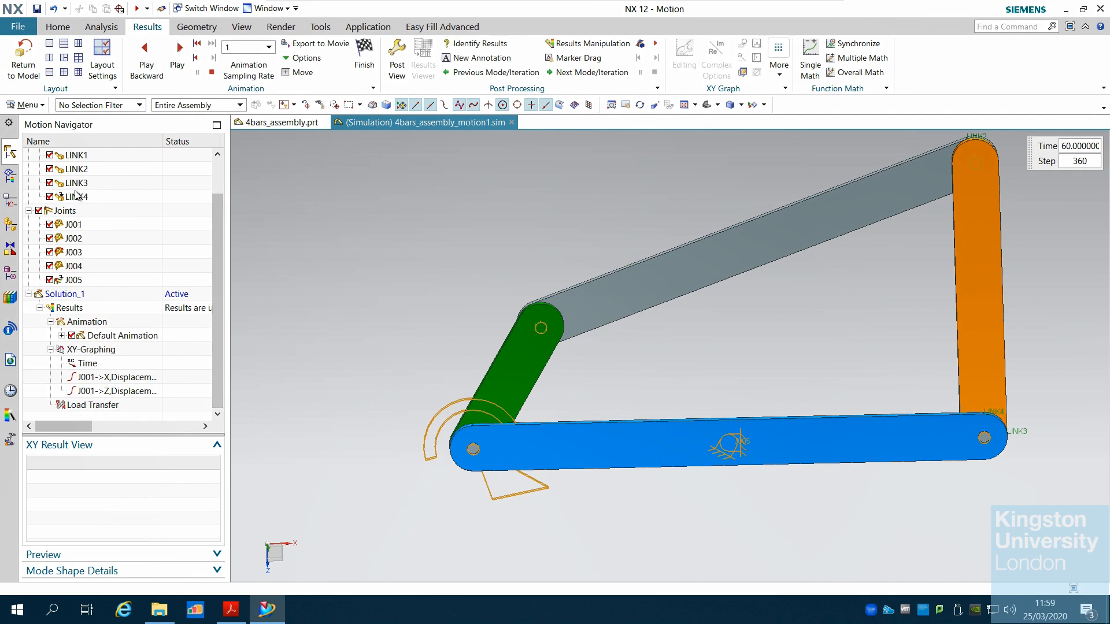
pyautogui.click(74, 238)
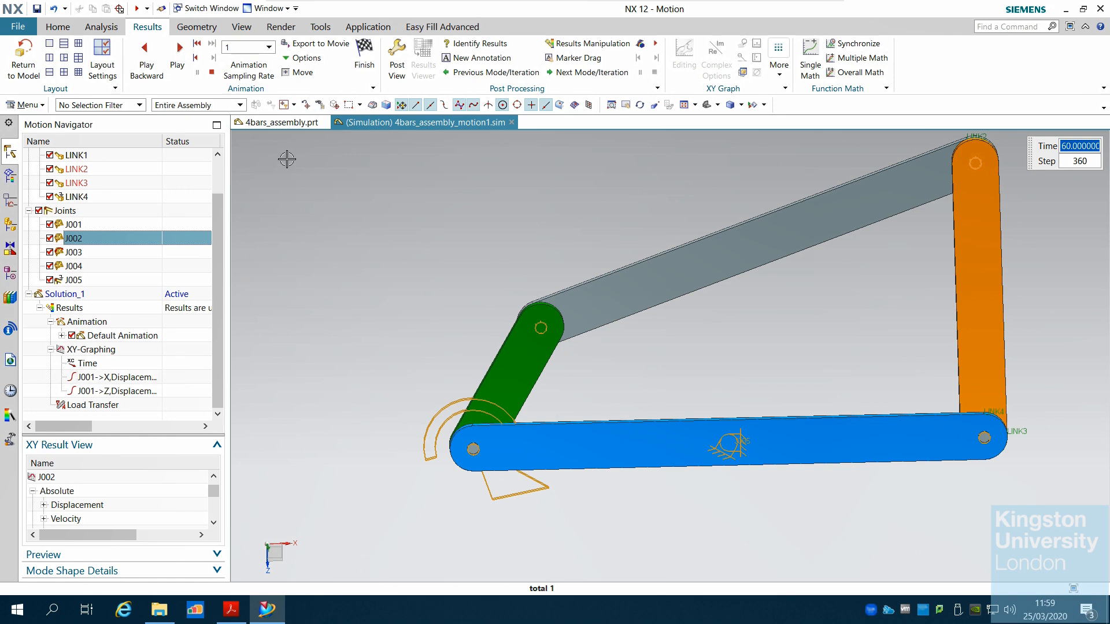
pyautogui.click(17, 29)
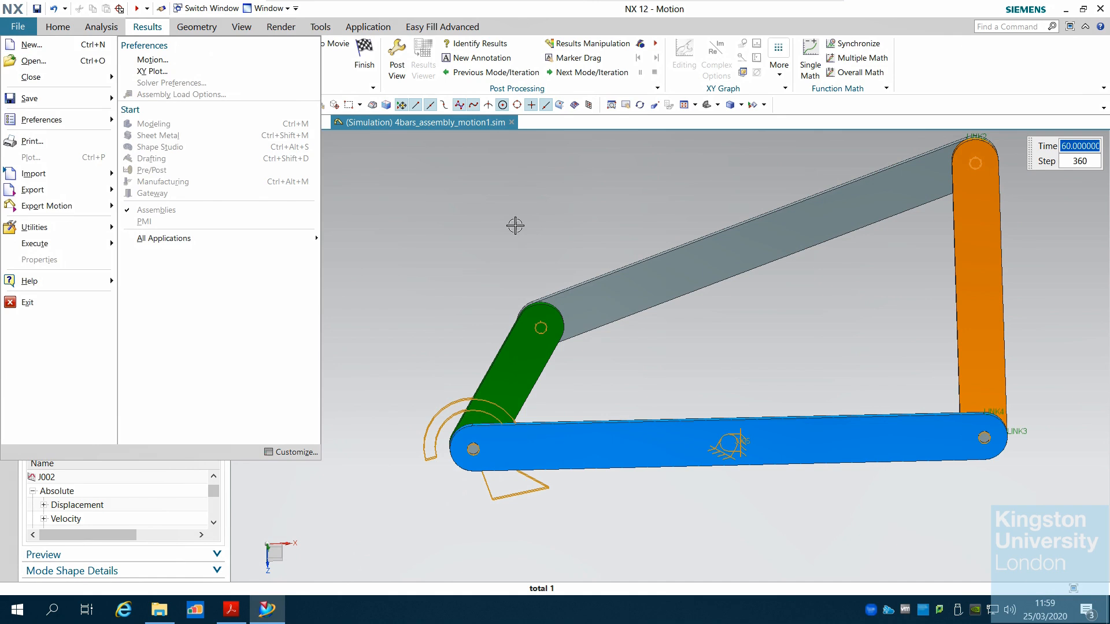
pyautogui.click(515, 226)
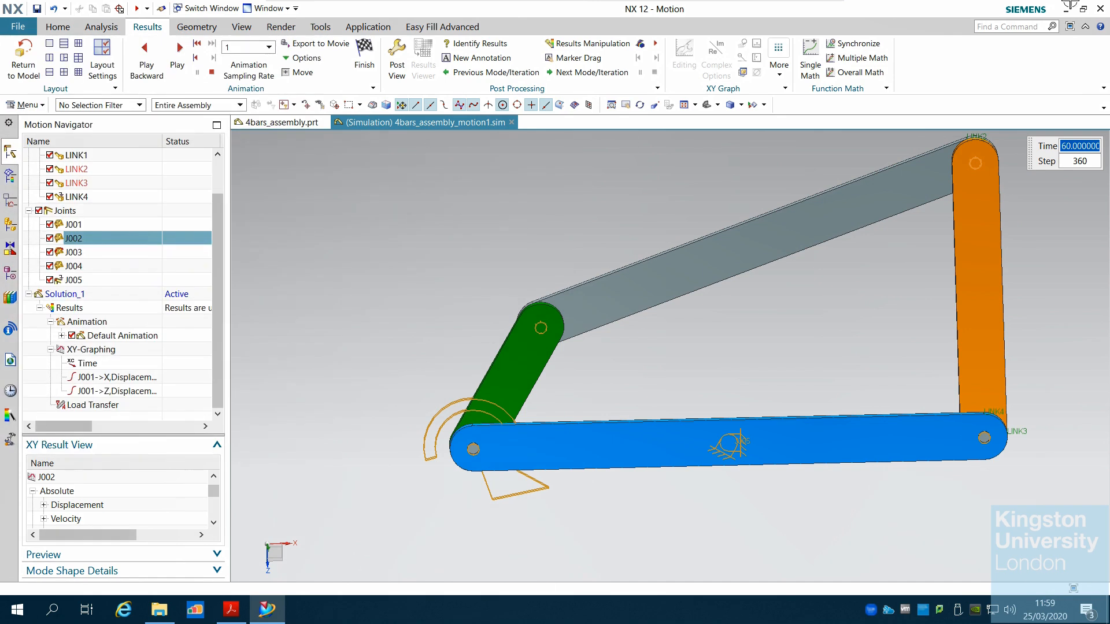
# Close NX and the tutorial PDF
pyautogui.click(1099, 9)
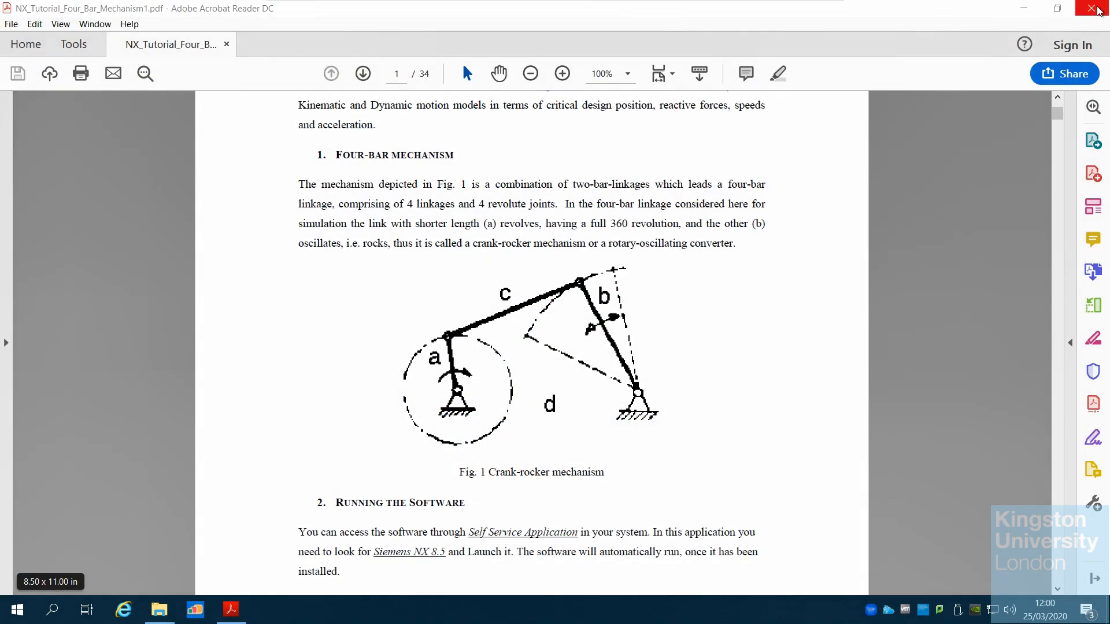
pyautogui.click(1100, 9)
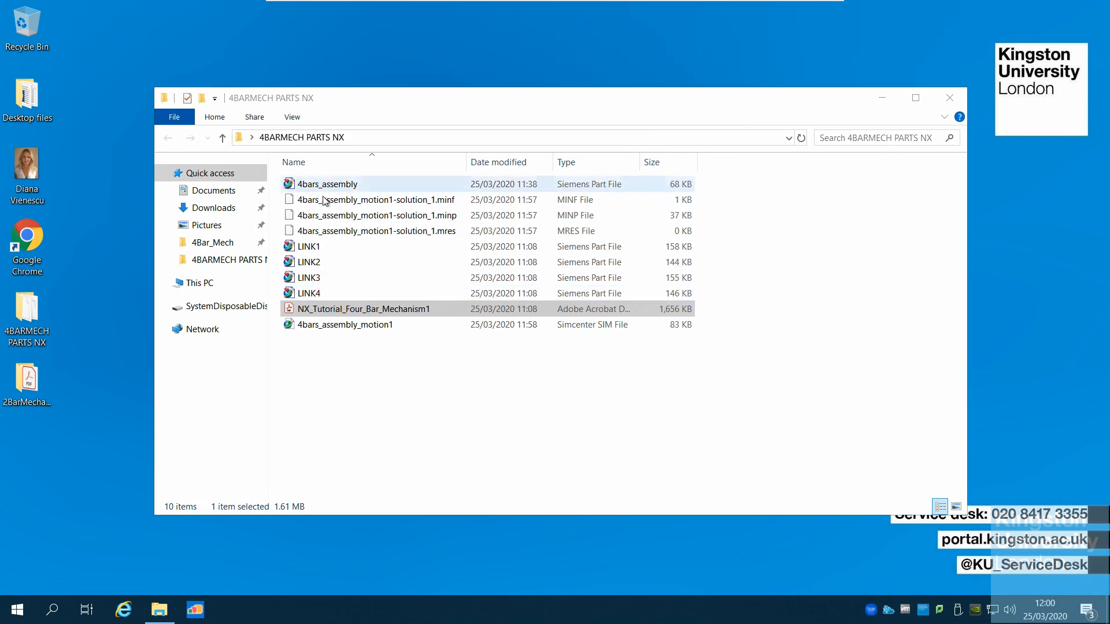
# Reopen the 4bars_assembly_motion1 simulation file from the parts folder and load its default animation
pyautogui.click(407, 355)
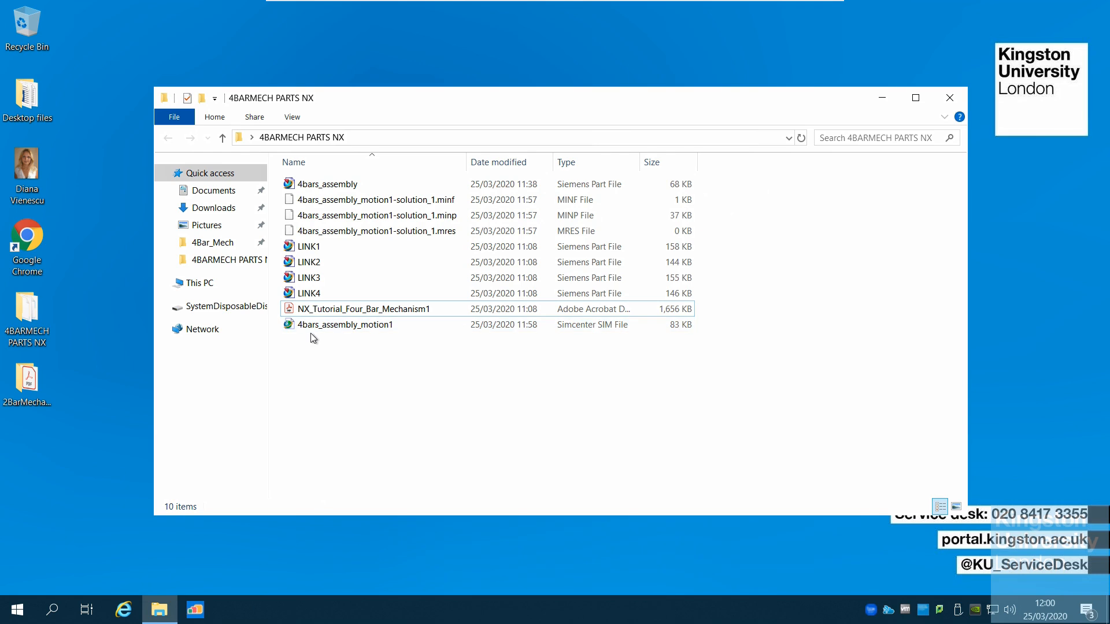
pyautogui.doubleClick(371, 326)
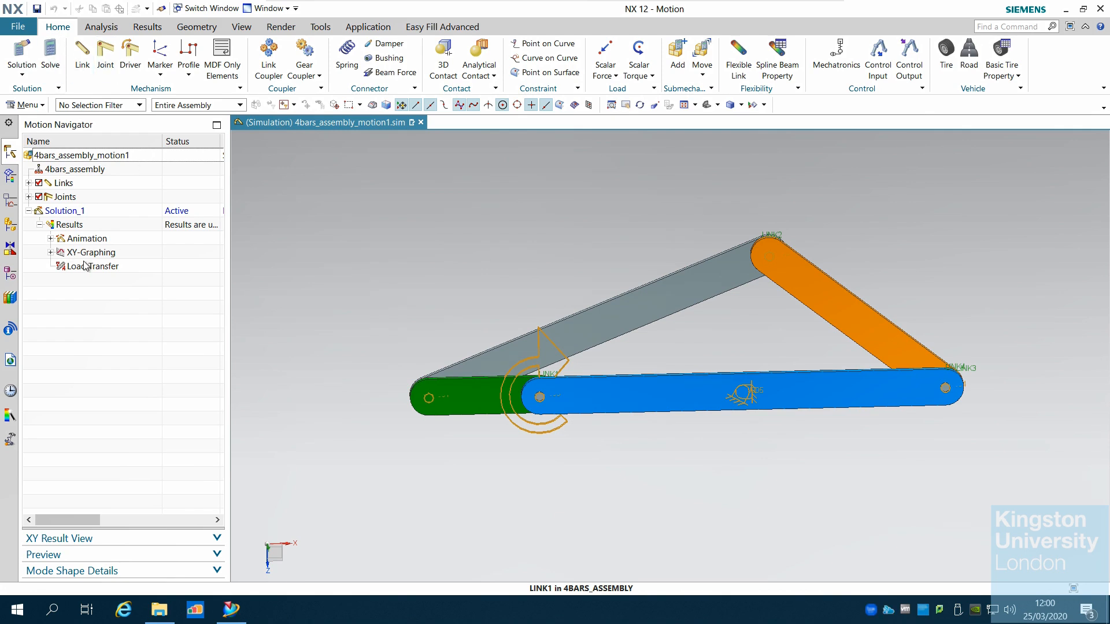
pyautogui.doubleClick(84, 239)
pyautogui.doubleClick(101, 254)
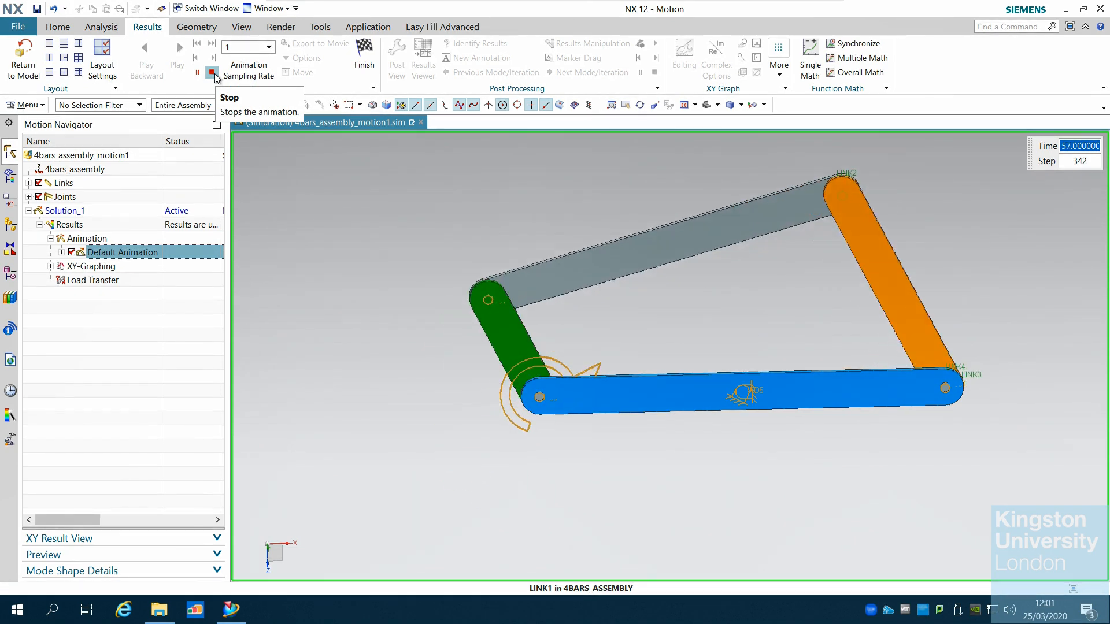
# Exit NX without returning to save, and close the parts folder window
pyautogui.click(1100, 11)
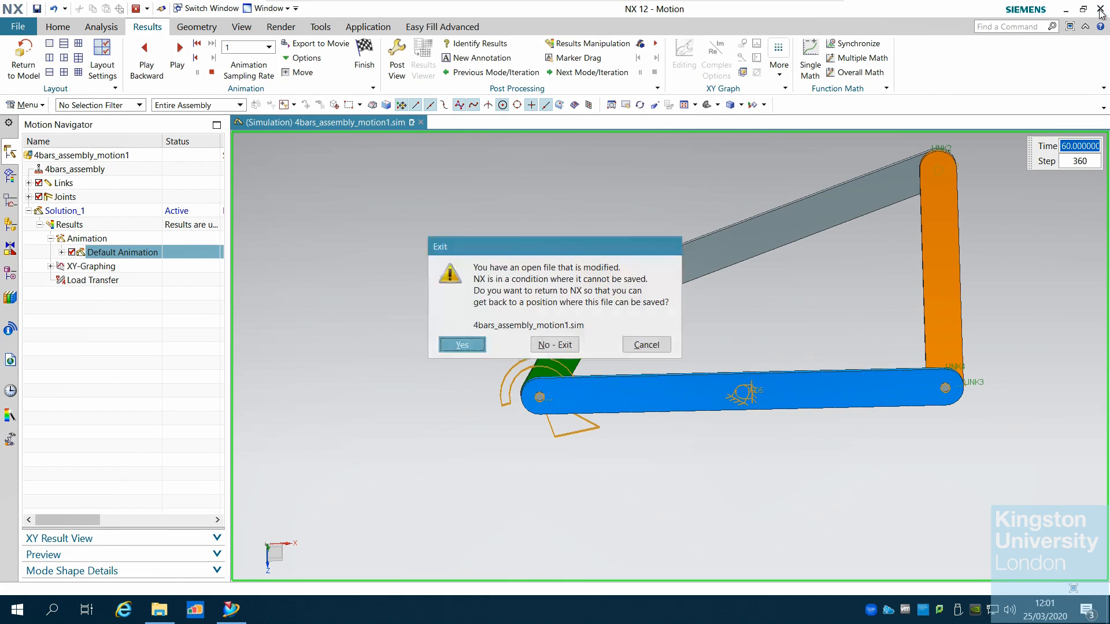
pyautogui.click(557, 346)
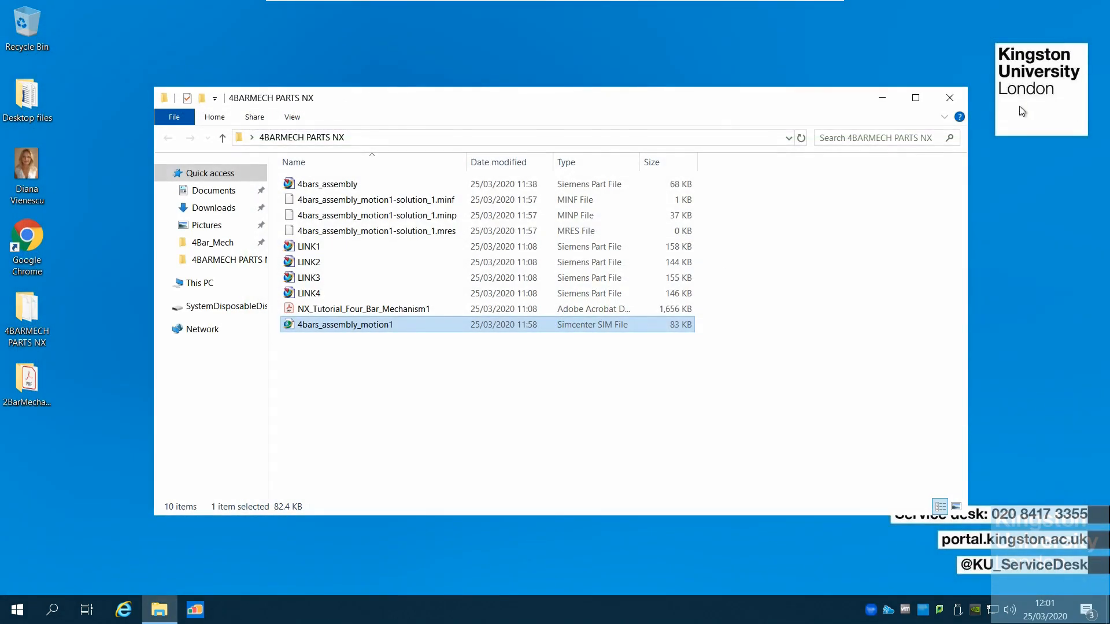
pyautogui.click(953, 100)
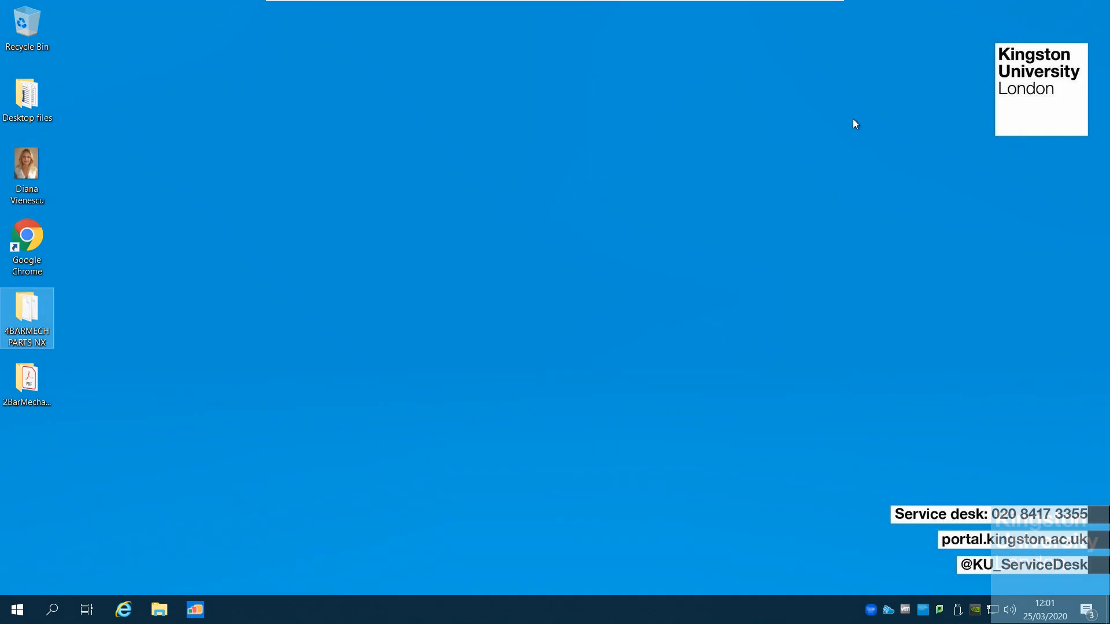